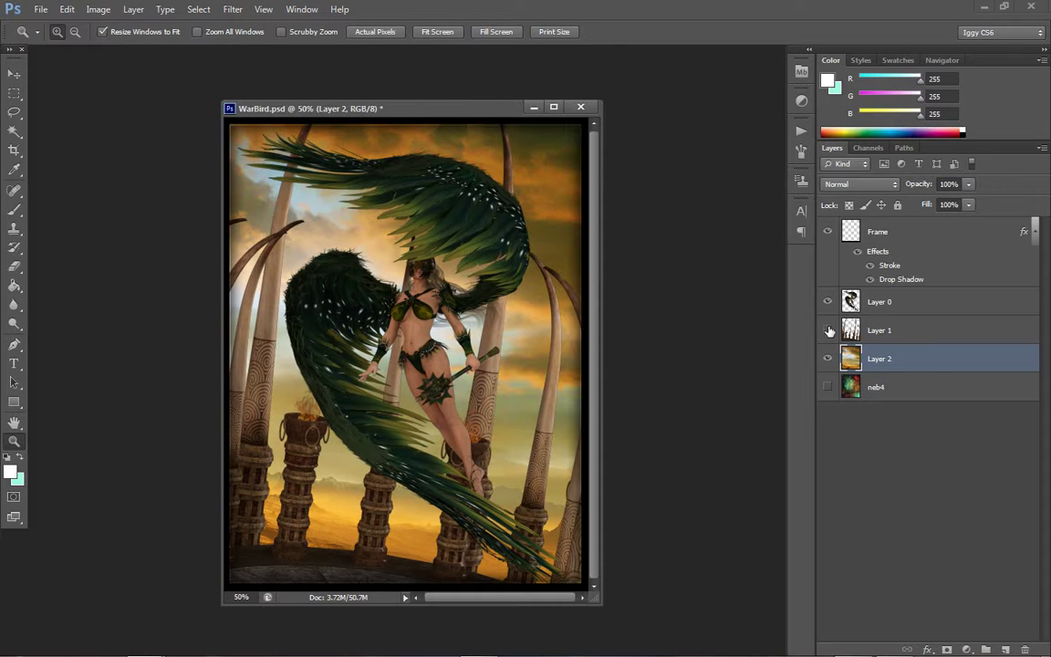
Check what Layer 1, Layer 0 and the Frame layer contribute by temporarily hiding and showing each one
click(830, 330)
click(830, 330)
click(828, 302)
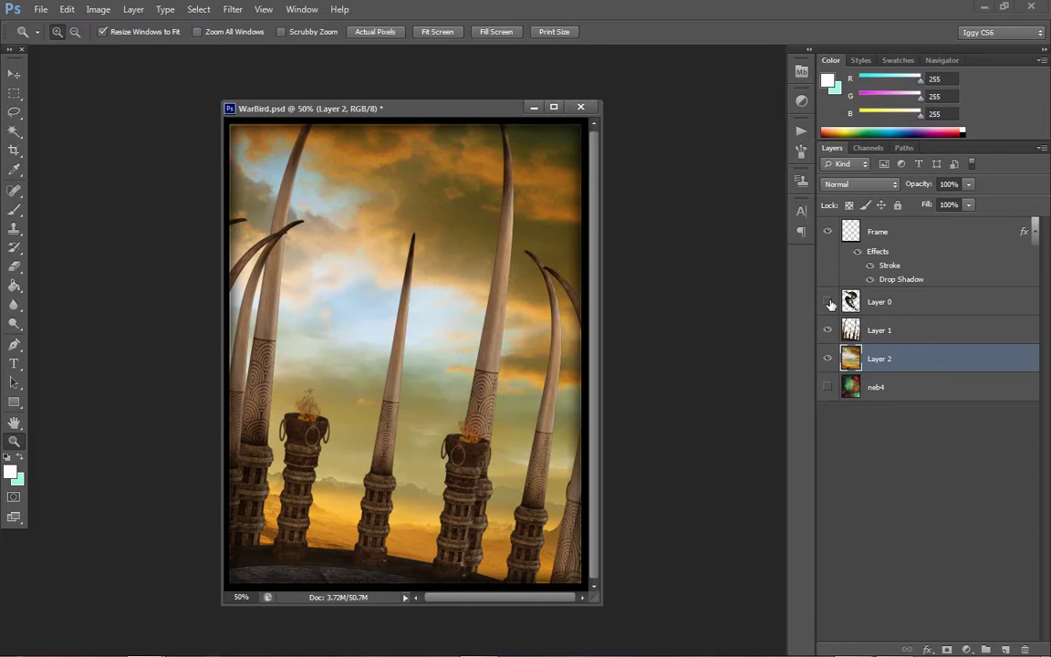
click(829, 302)
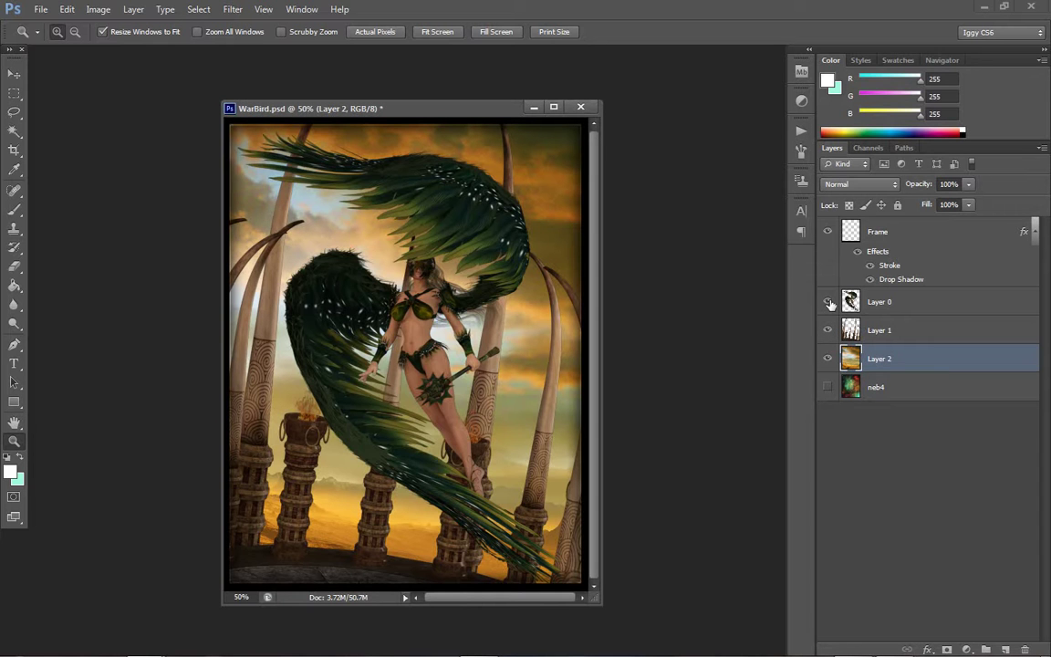
click(915, 302)
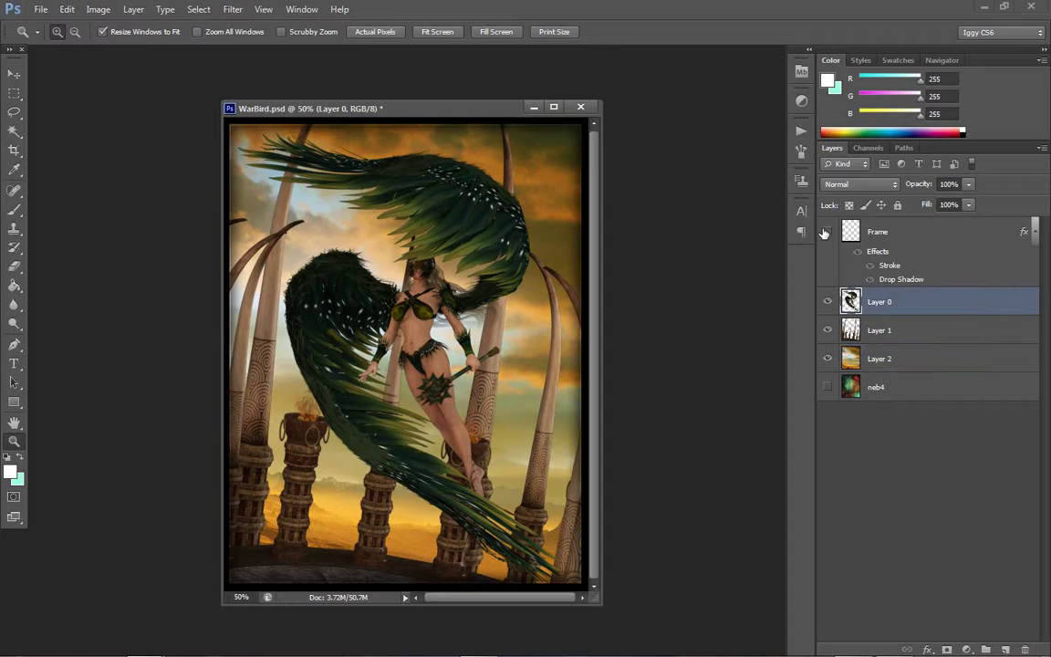
click(826, 233)
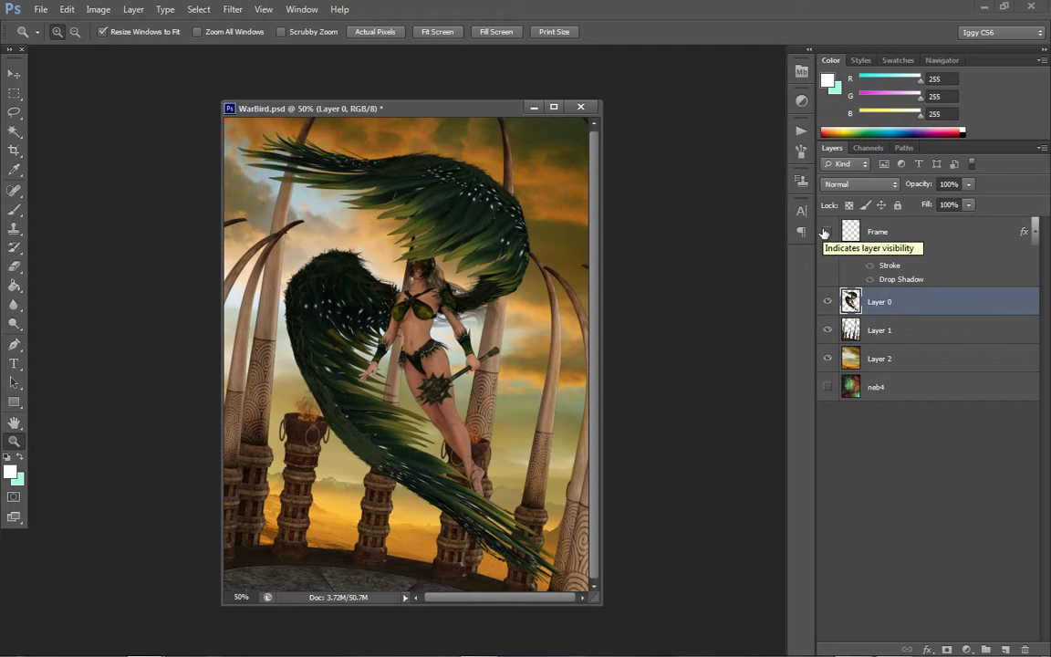
click(826, 233)
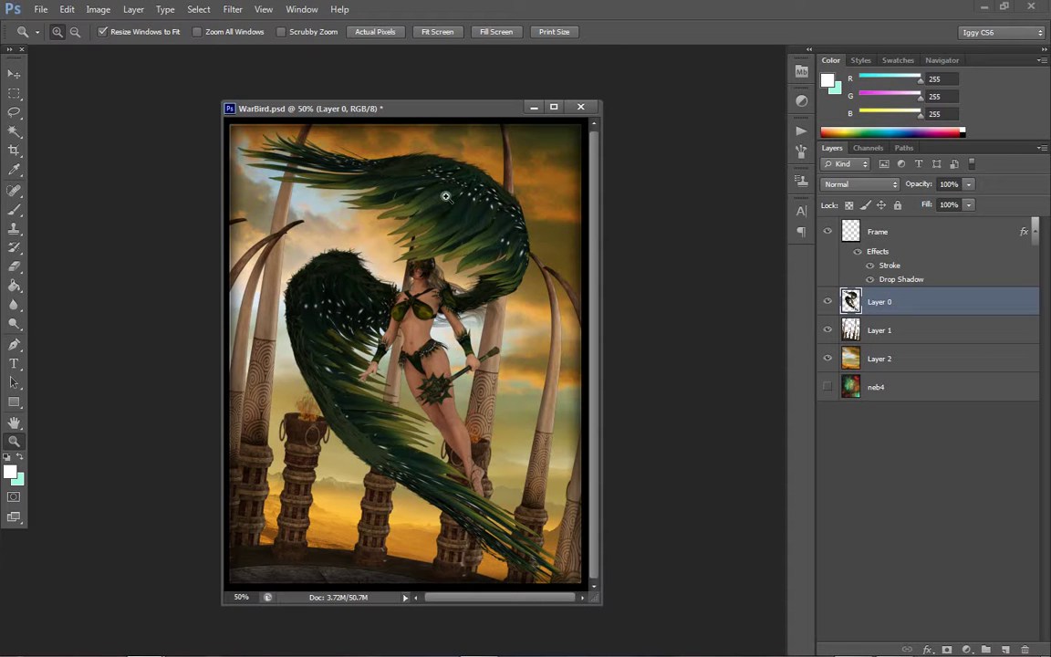
Draw a freehand Lasso selection around the sky, with its lower edge running just below the horizon across the columns
click(344, 220)
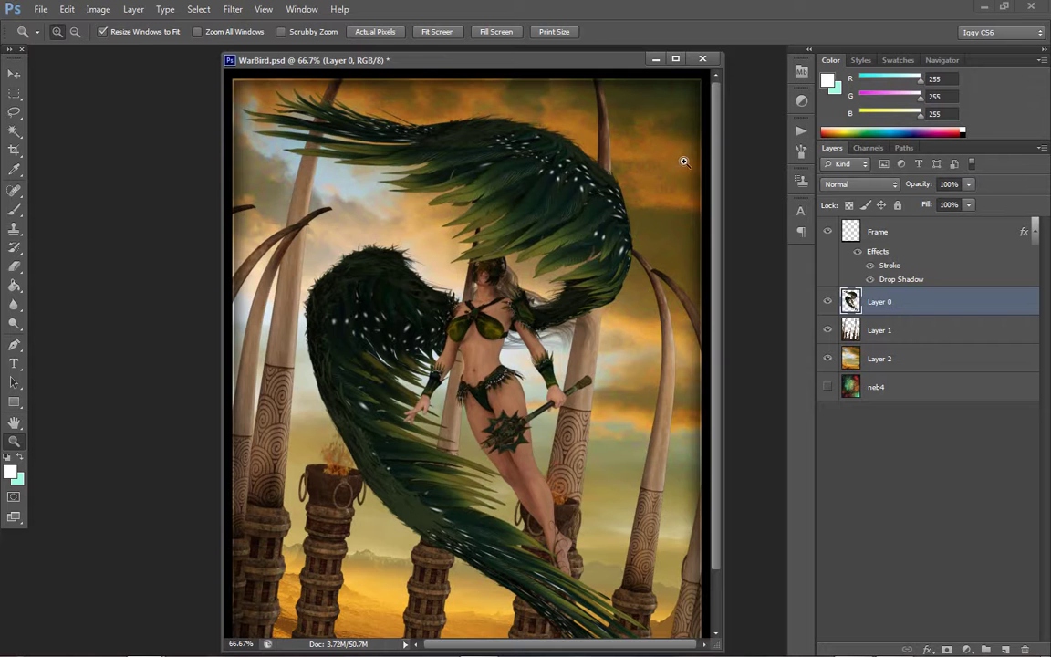
click(642, 137)
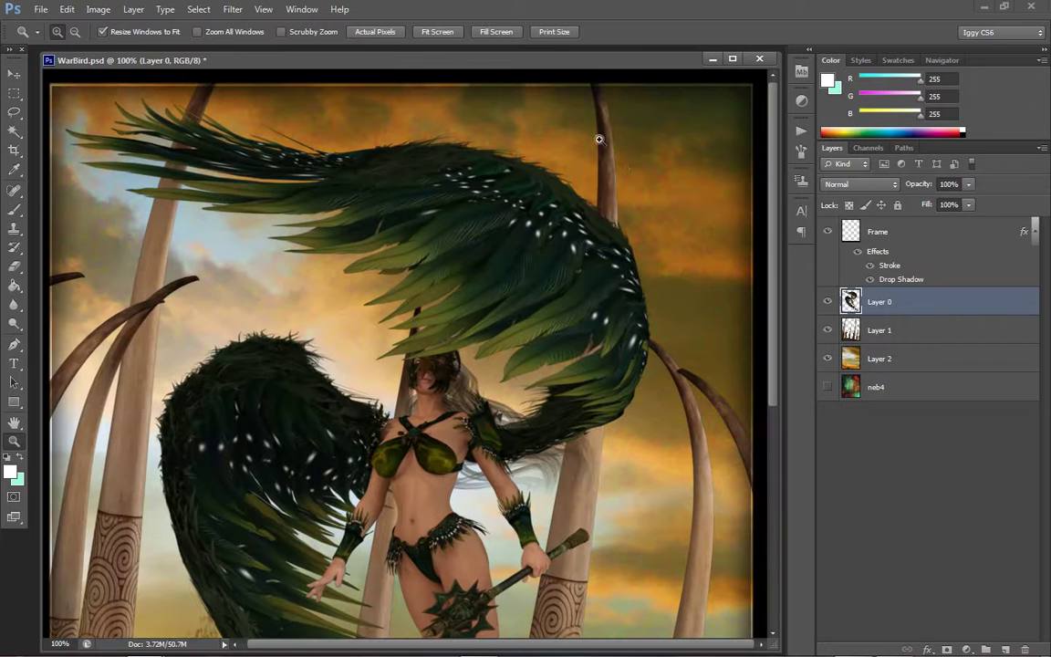
right_click(253, 207)
click(283, 216)
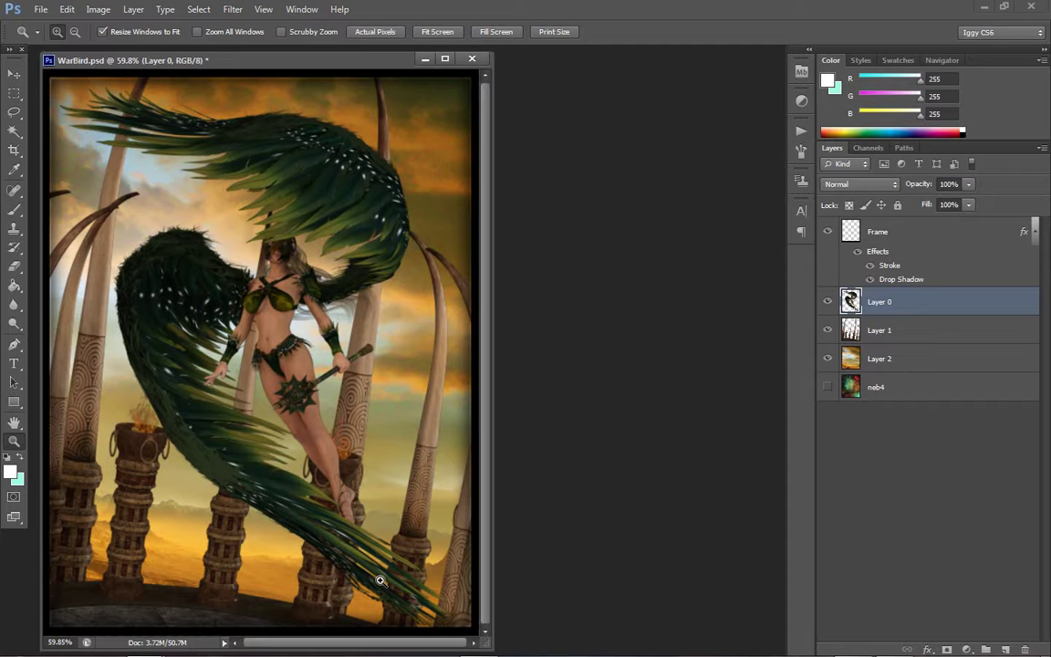
click(170, 434)
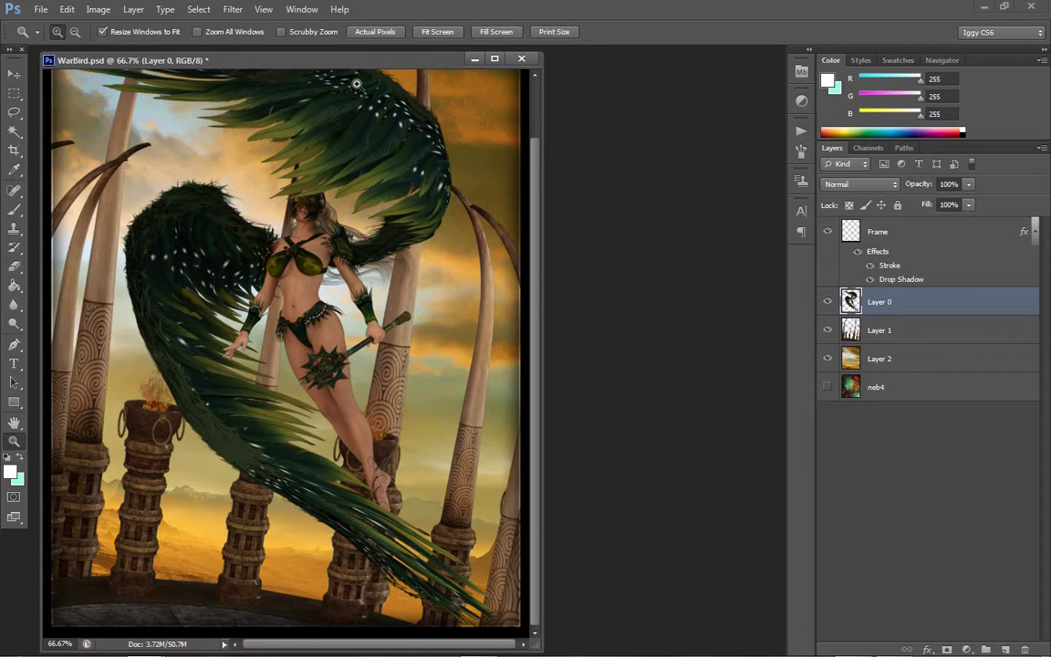
click(15, 113)
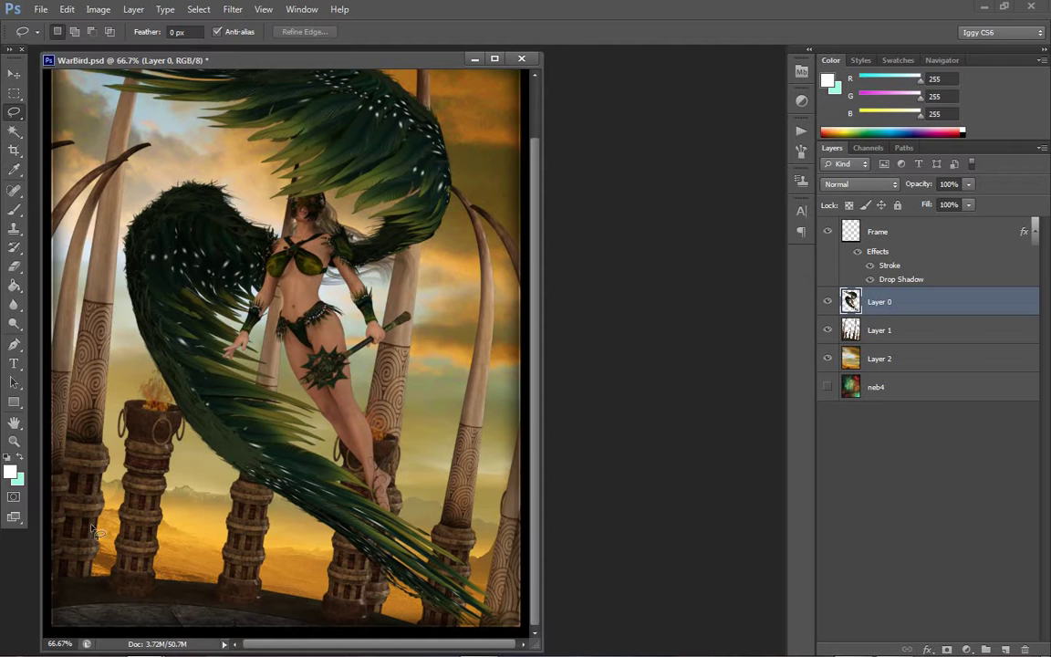
mouse_move(106, 511)
mouse_down()
mouse_move(128, 505)
mouse_move(219, 542)
mouse_move(356, 557)
mouse_move(447, 553)
mouse_move(518, 534)
mouse_move(528, 71)
mouse_move(386, 43)
mouse_move(121, 58)
mouse_move(37, 77)
mouse_move(53, 507)
mouse_move(108, 517)
mouse_up()
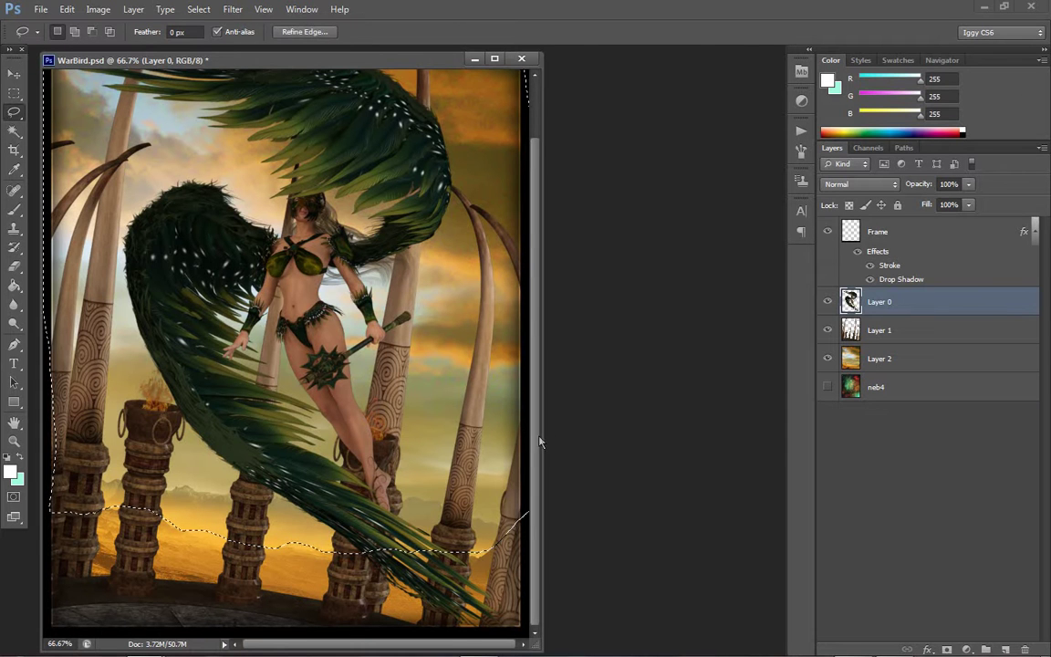
Add the missing strips along the canvas's top and left edges to the sky selection
scroll(484, 128, up, 3)
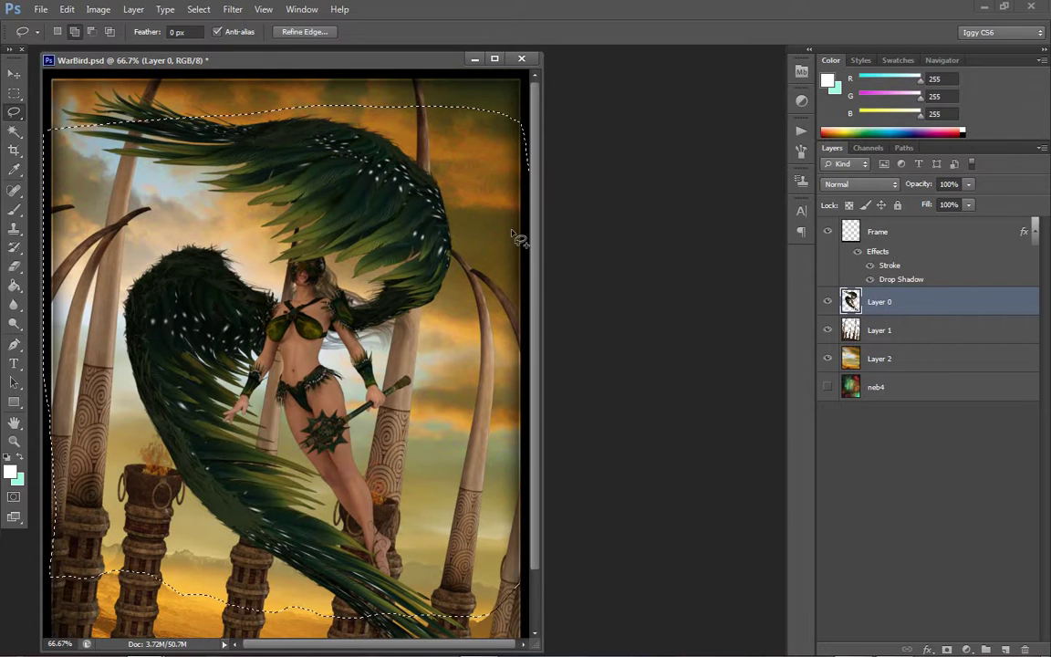
mouse_move(529, 199)
mouse_down()
mouse_move(522, 84)
mouse_move(482, 53)
mouse_move(176, 73)
mouse_move(43, 70)
mouse_move(30, 88)
mouse_move(38, 186)
mouse_up()
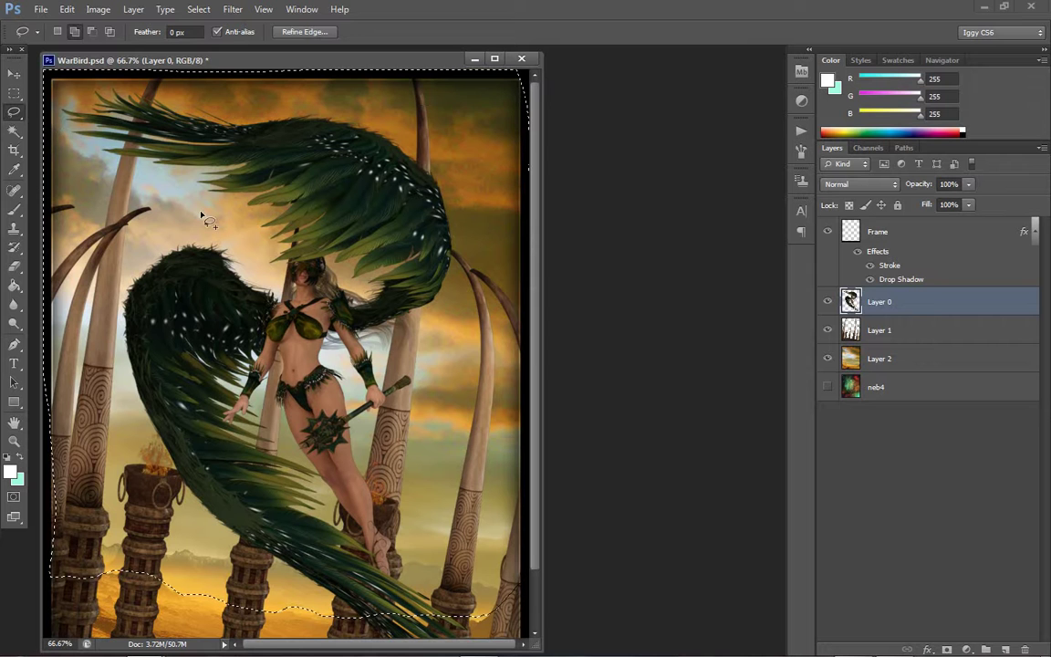
drag(534, 178, 544, 235)
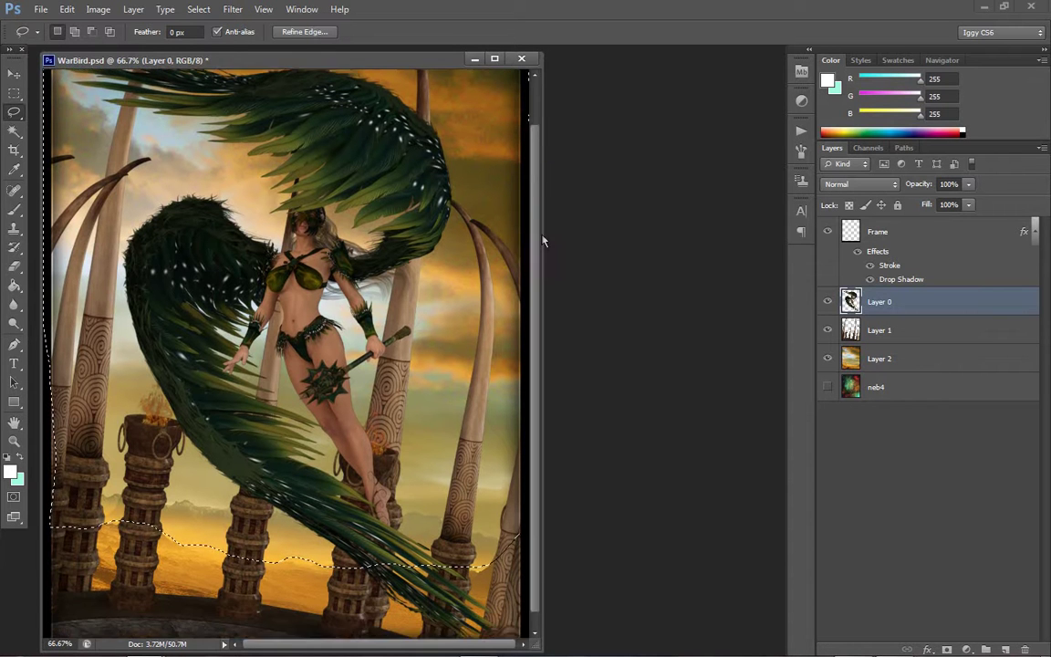
mouse_move(67, 290)
mouse_down()
mouse_move(89, 437)
mouse_move(90, 504)
mouse_up()
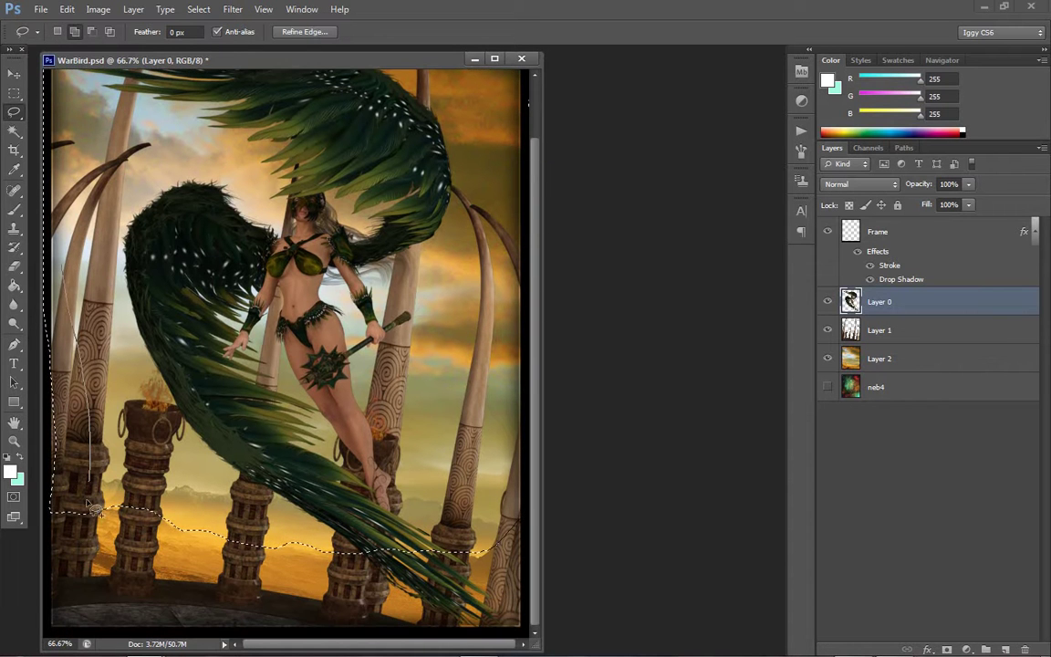
drag(7, 288, 9, 290)
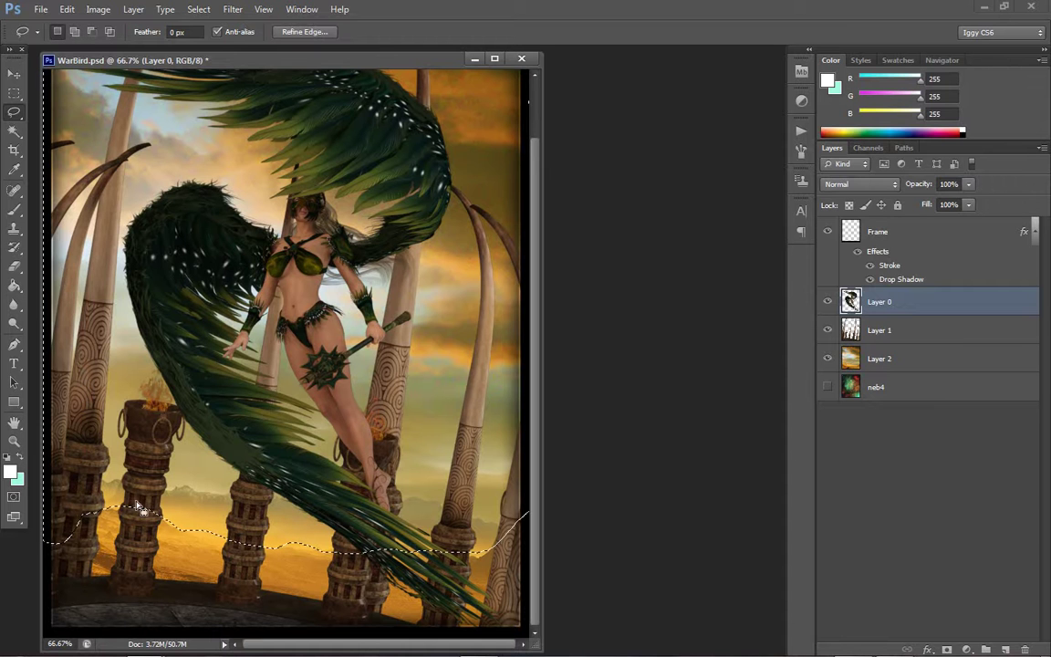
Subtract the bulge below the horizon at the selection's lower-left corner and adjust its lower-right end at the canvas edge
key(alt)
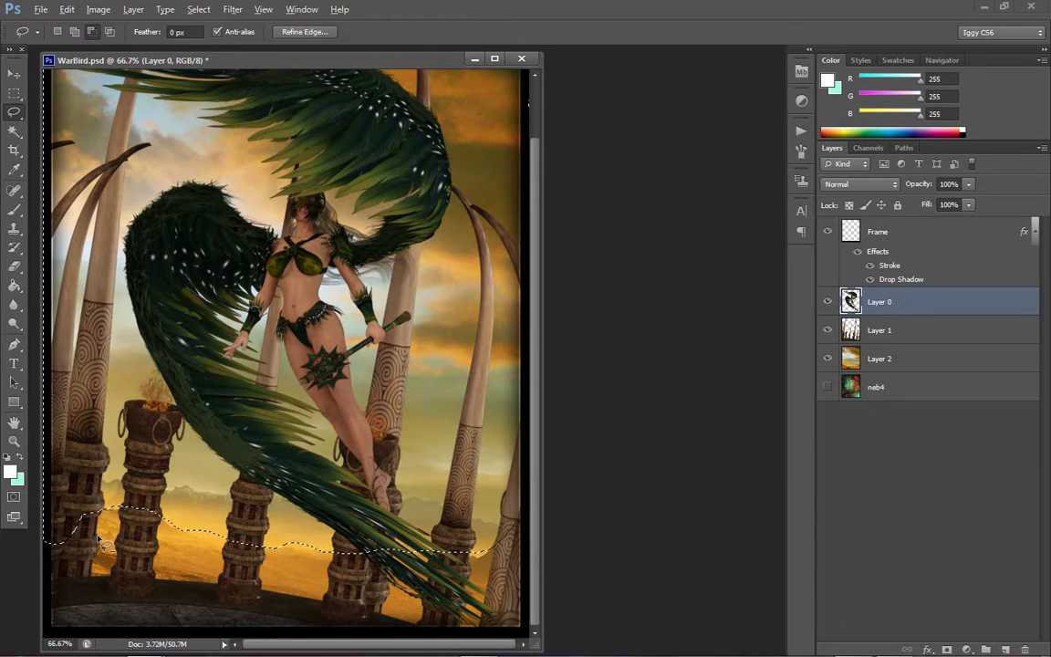
key(alt)
mouse_move(44, 549)
mouse_down()
mouse_move(91, 558)
mouse_move(114, 537)
mouse_up()
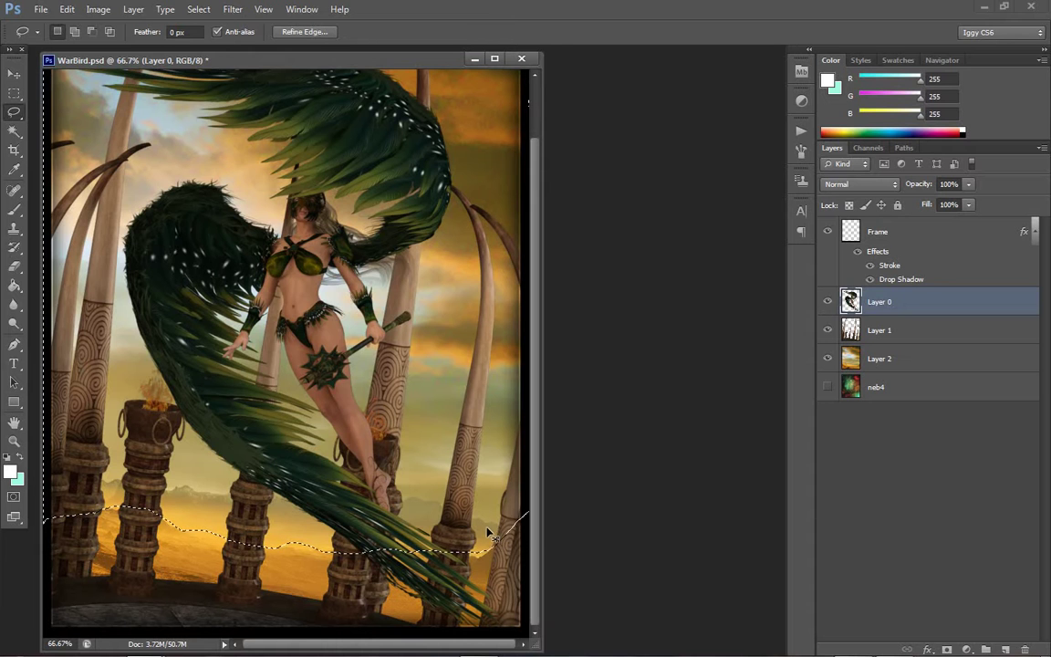
drag(488, 532, 497, 553)
key(ctrl+z)
scroll(539, 411, up, 2)
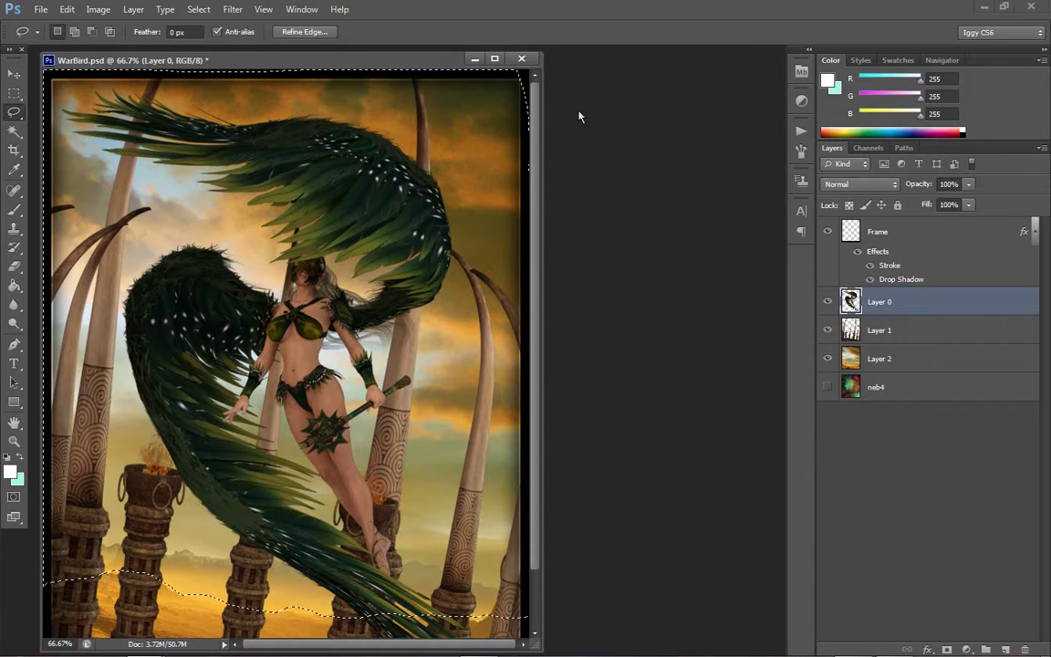
click(232, 10)
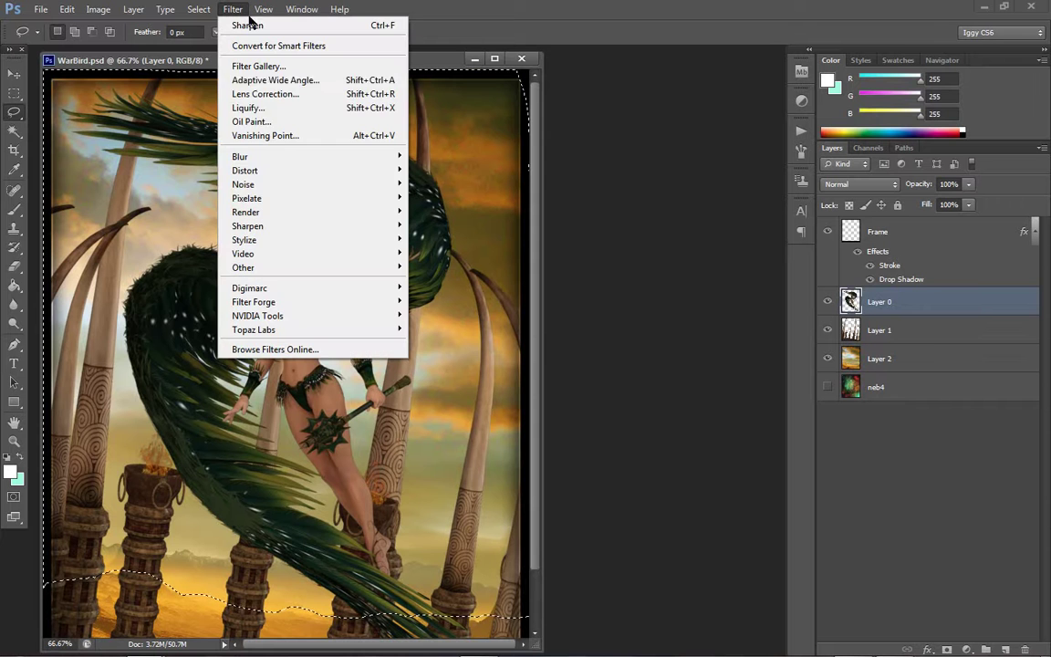
mouse_move(264, 161)
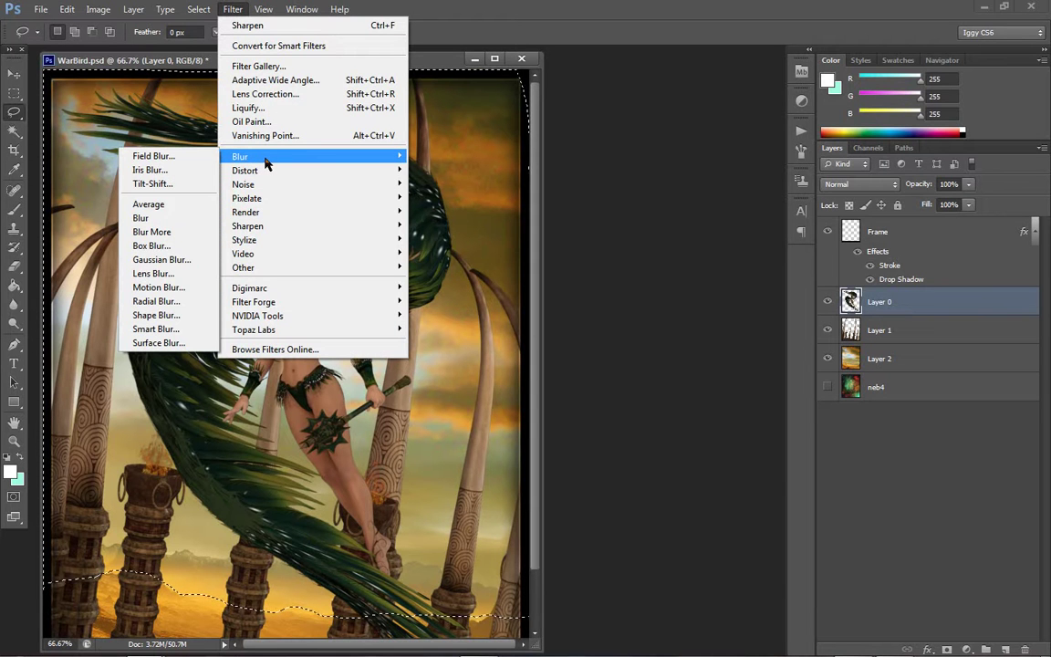
click(162, 260)
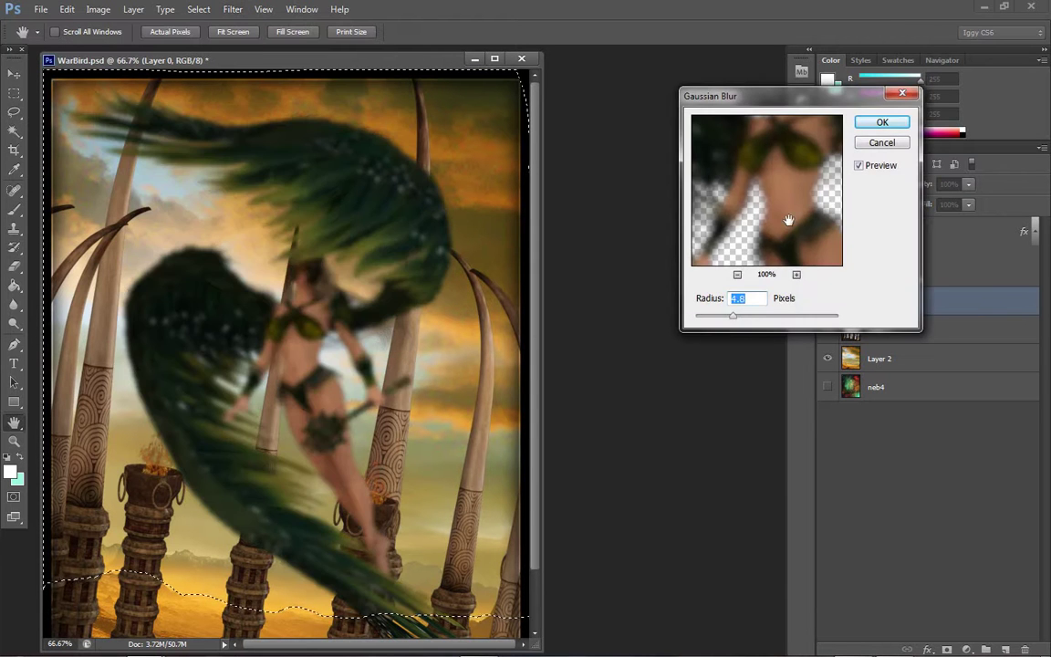
click(888, 142)
Apply a Gaussian Blur with a 4.8-pixel radius to the selected sky on Layer 2 and clear the selection
click(924, 359)
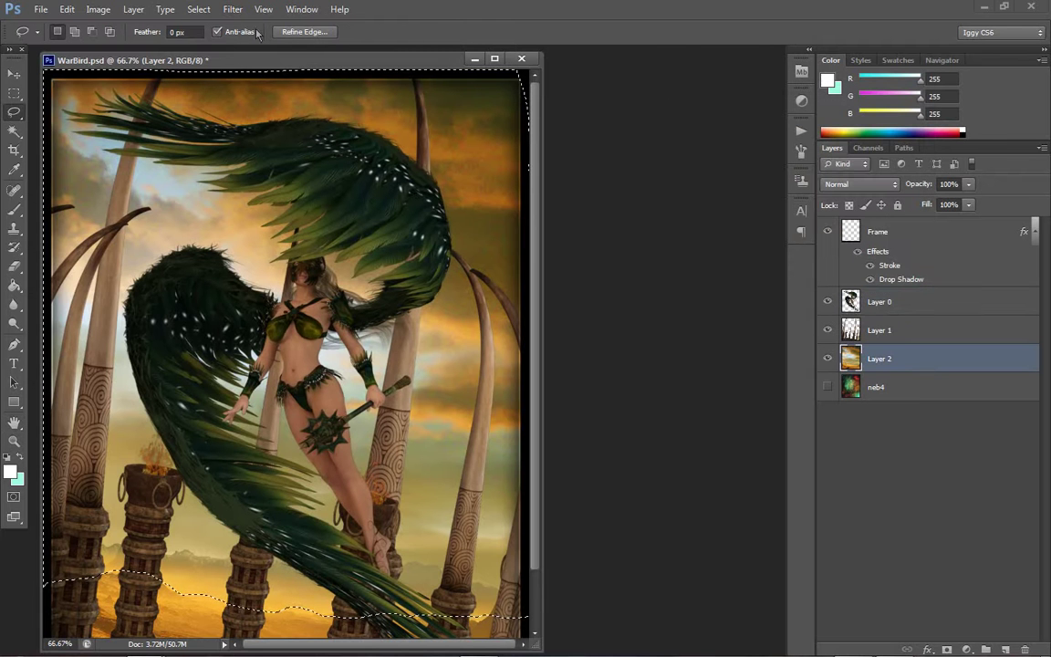
click(232, 9)
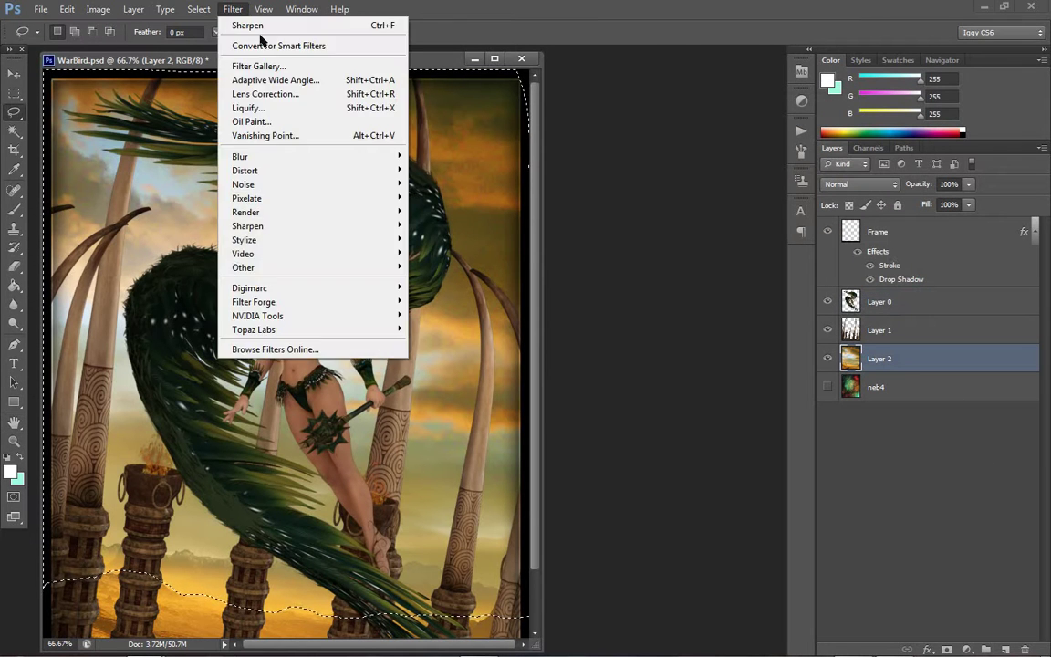
mouse_move(262, 156)
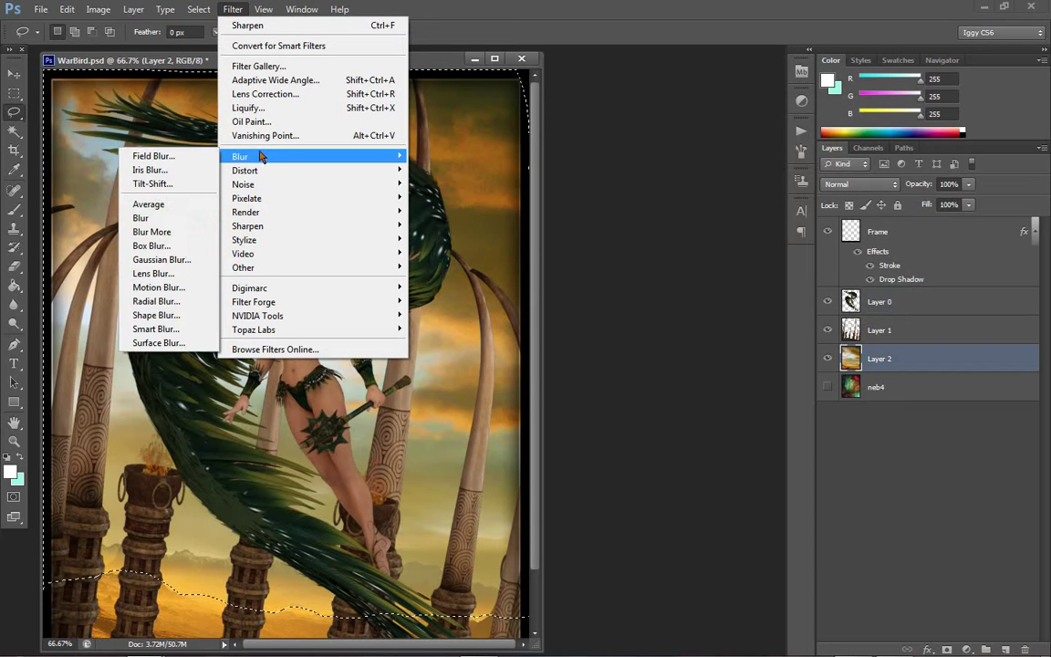
click(162, 259)
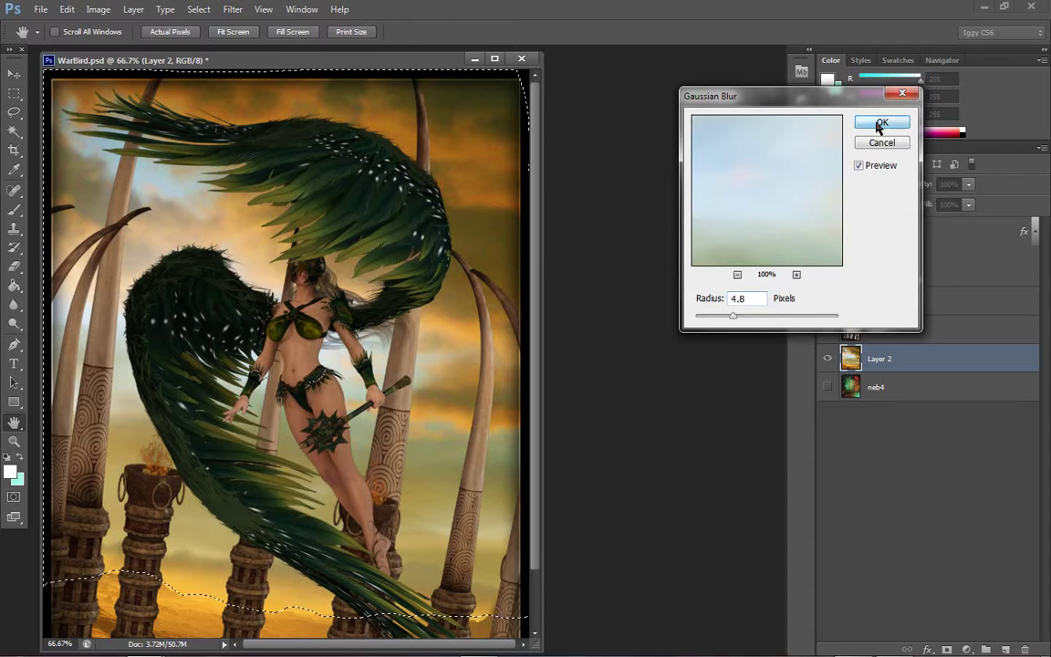
click(880, 125)
scroll(484, 243, down, 3)
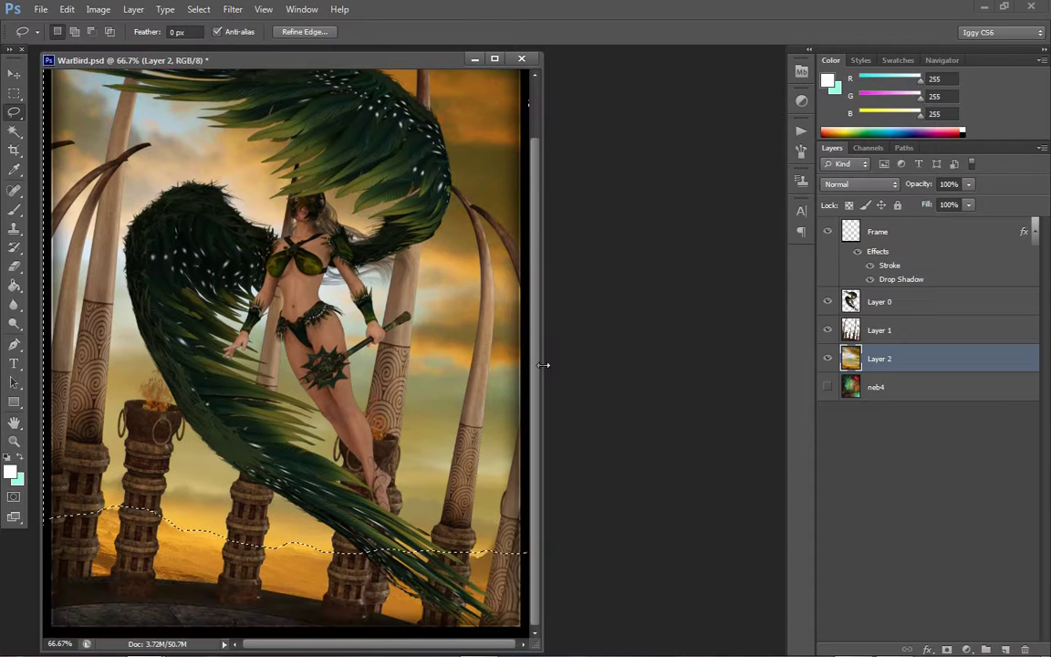
right_click(354, 239)
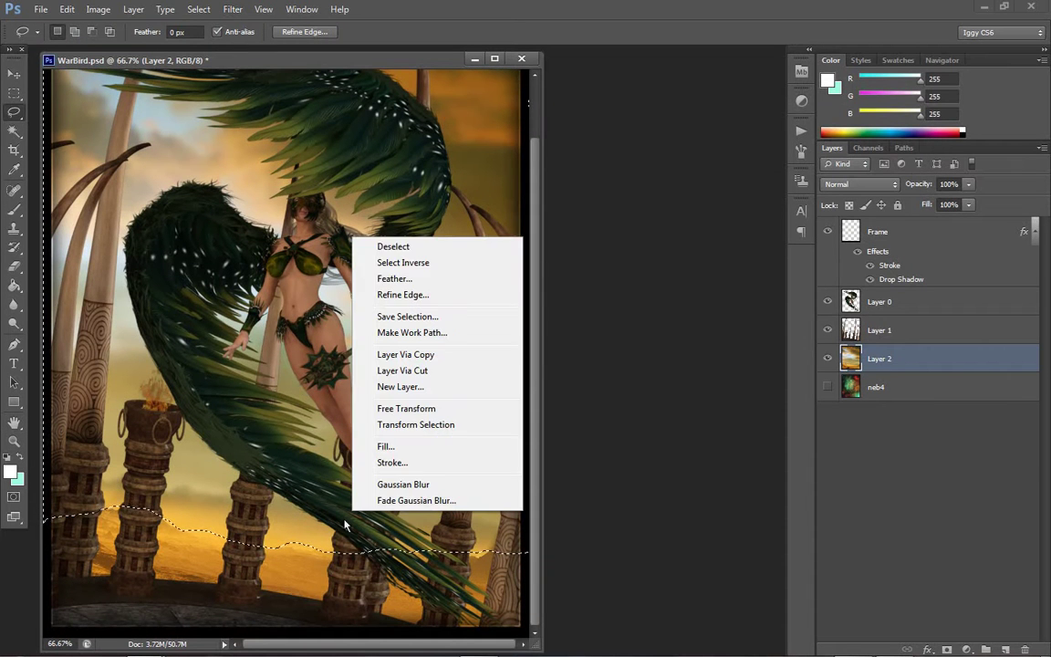
click(392, 246)
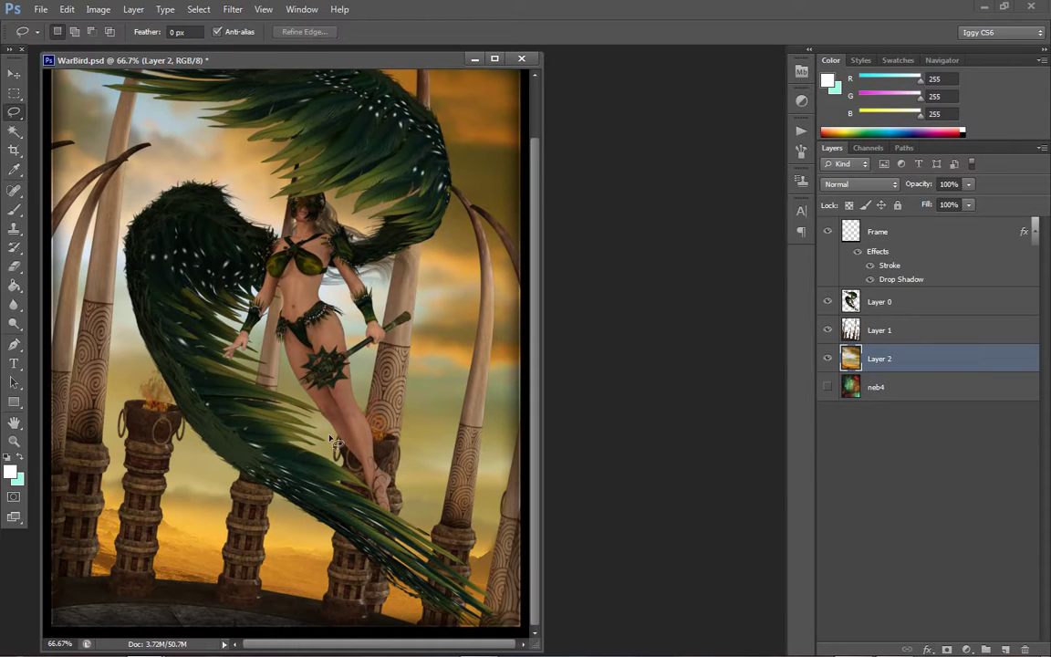
Soften the horizon between the columns on Layer 2 using the Blur tool with a size 50 brush at 100% strength
click(14, 442)
click(137, 411)
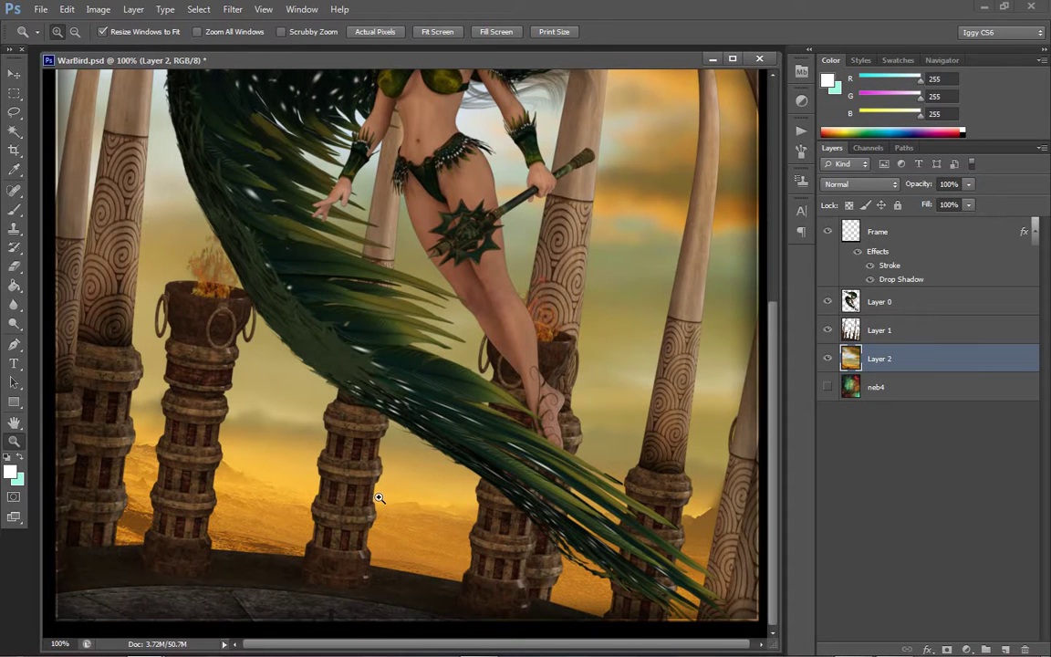
click(709, 518)
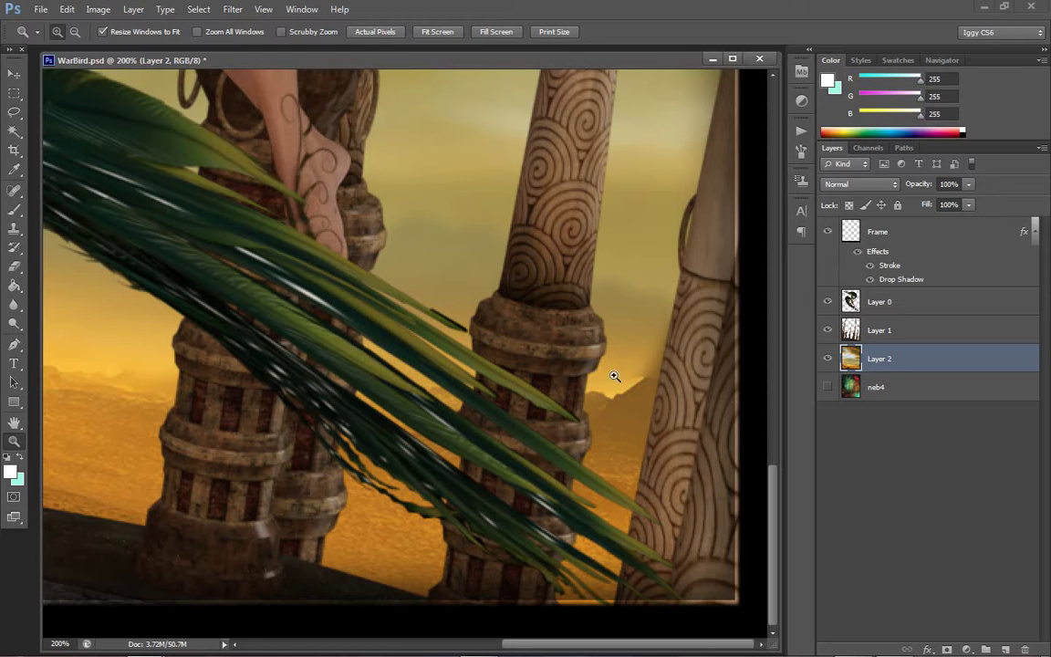
click(13, 304)
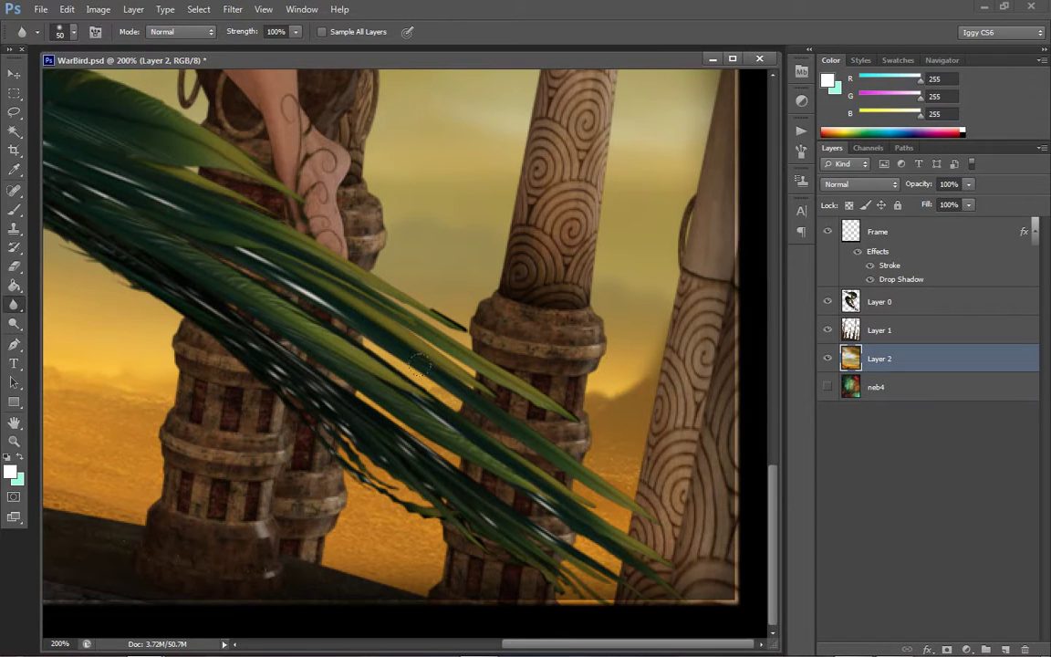
drag(528, 650, 345, 650)
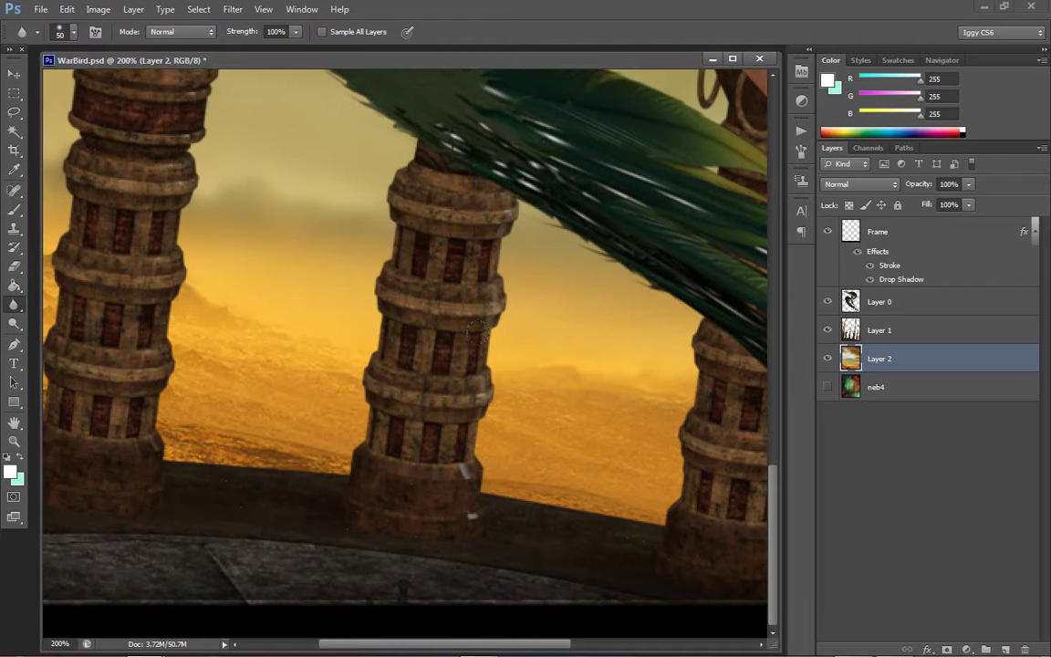
drag(463, 648, 386, 648)
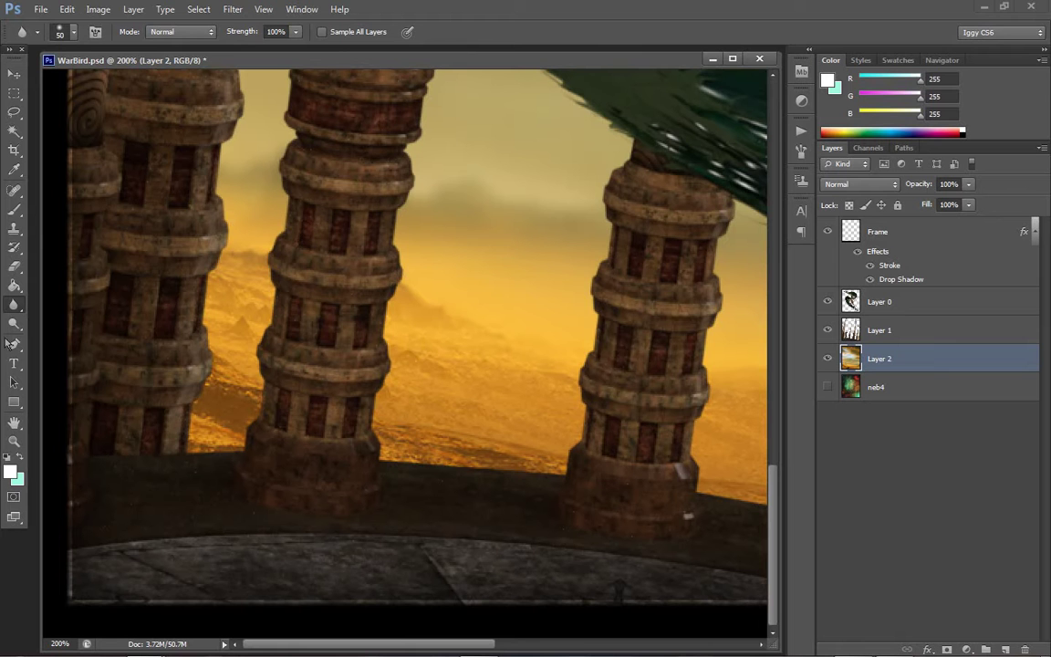
click(14, 440)
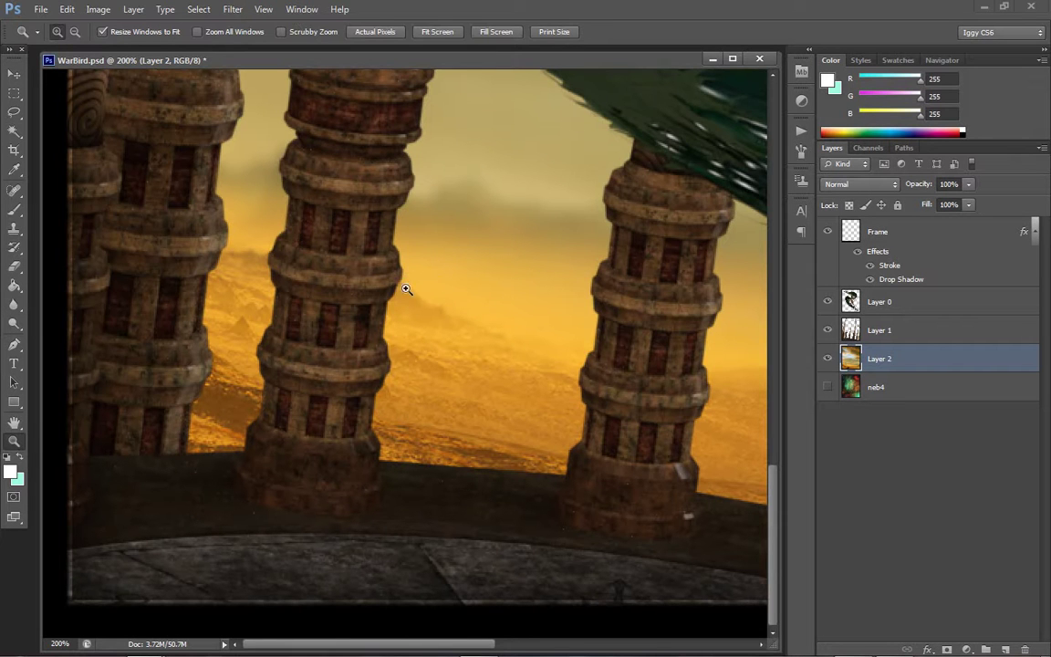
Apply the Sharpen filter to the winged figure on Layer 0
right_click(436, 279)
click(519, 294)
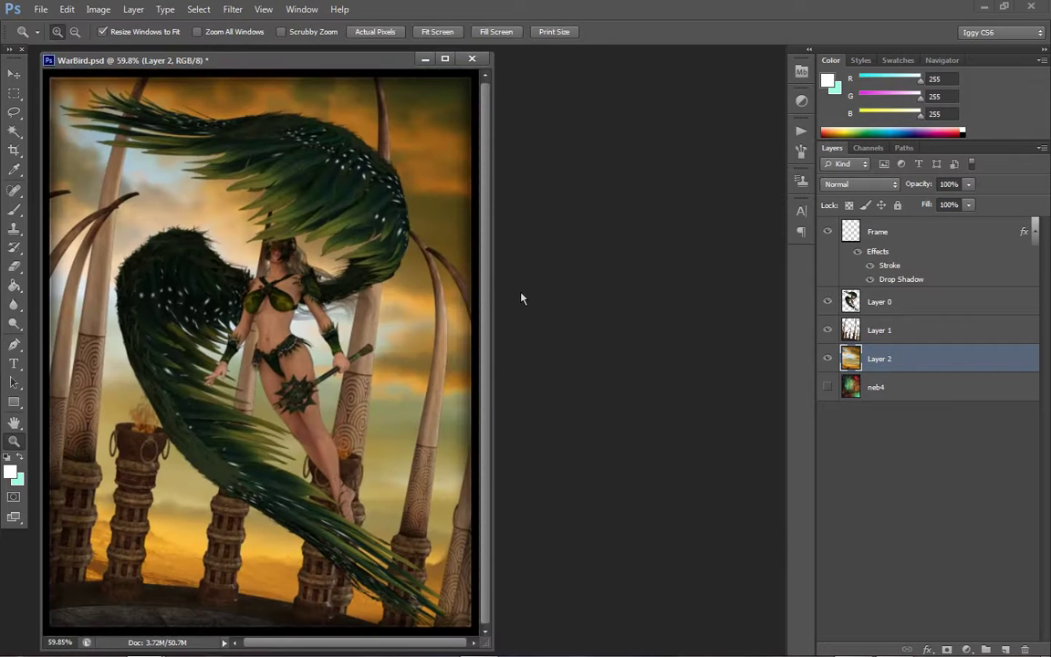
click(228, 457)
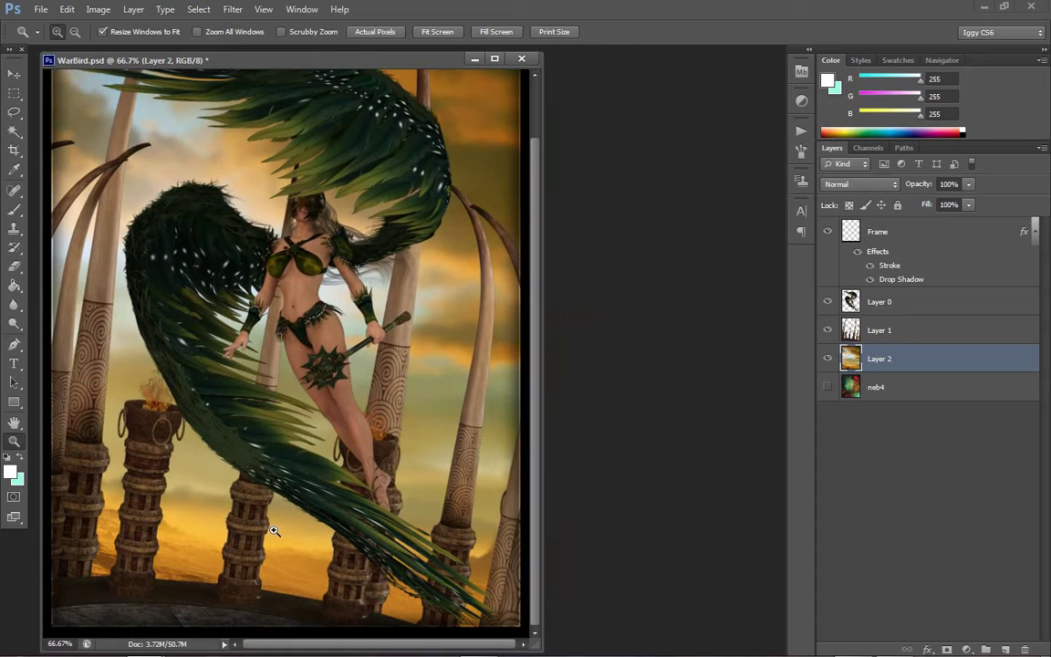
click(256, 403)
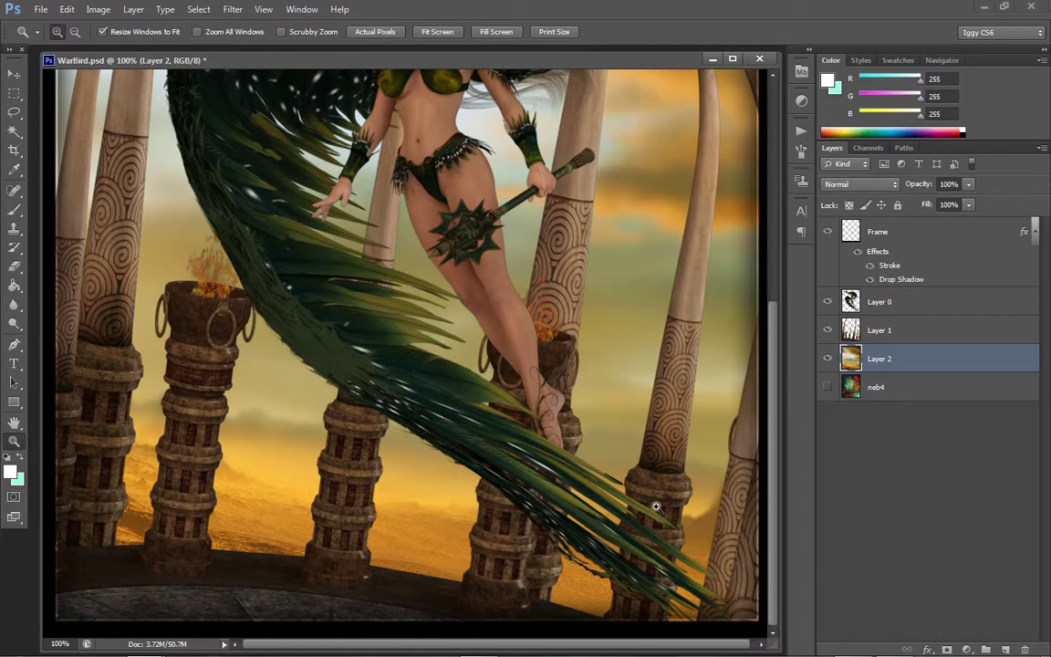
scroll(614, 449, up, 3)
scroll(613, 449, up, 10)
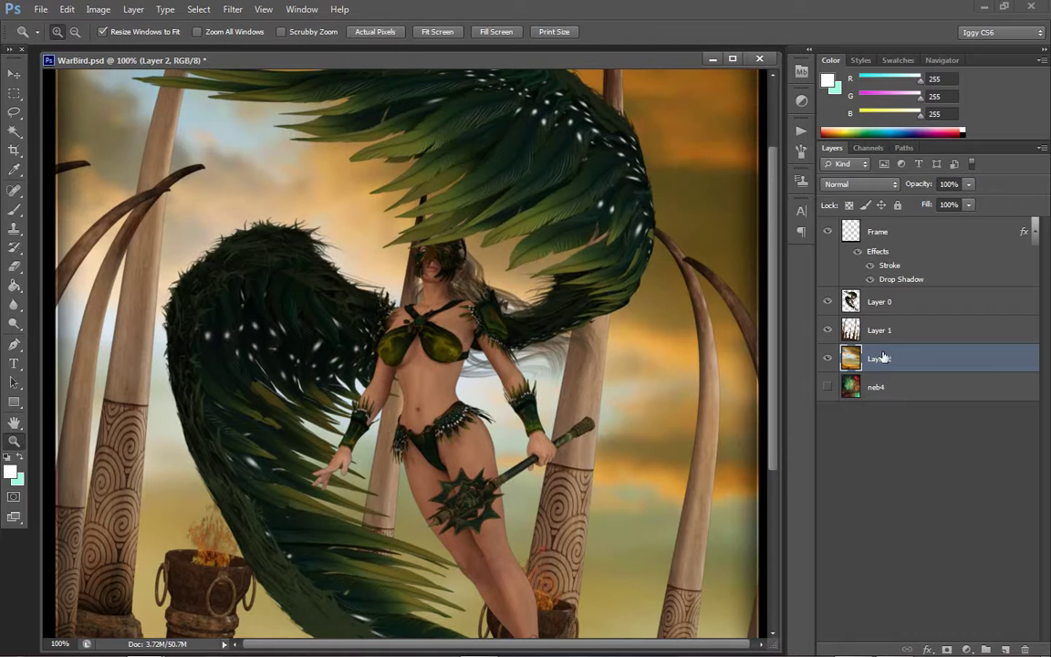
click(882, 302)
right_click(446, 329)
click(482, 346)
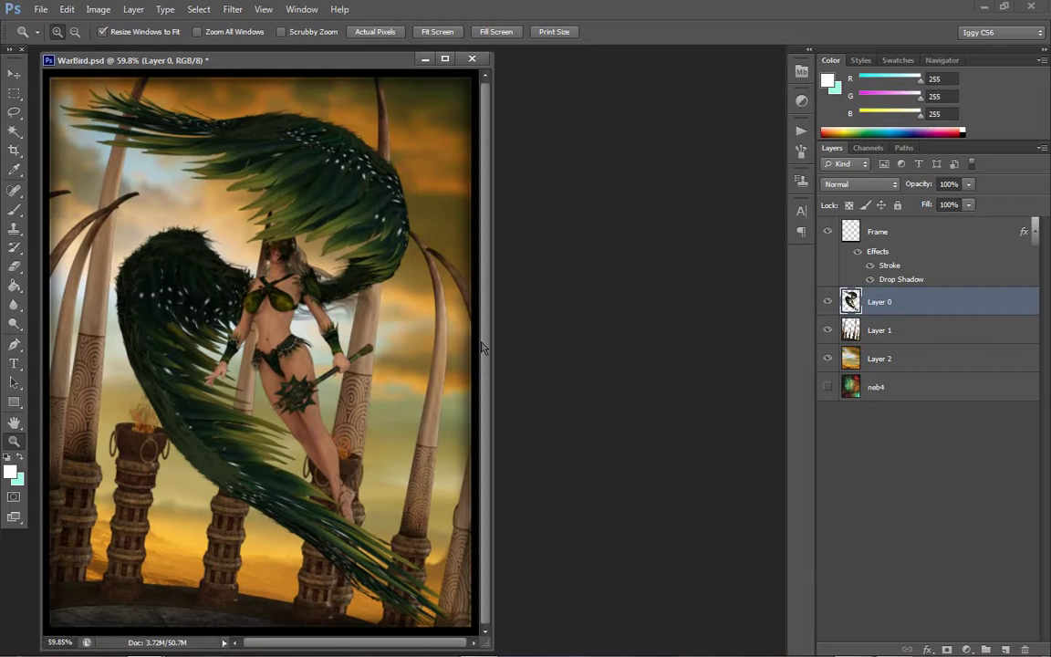
click(233, 10)
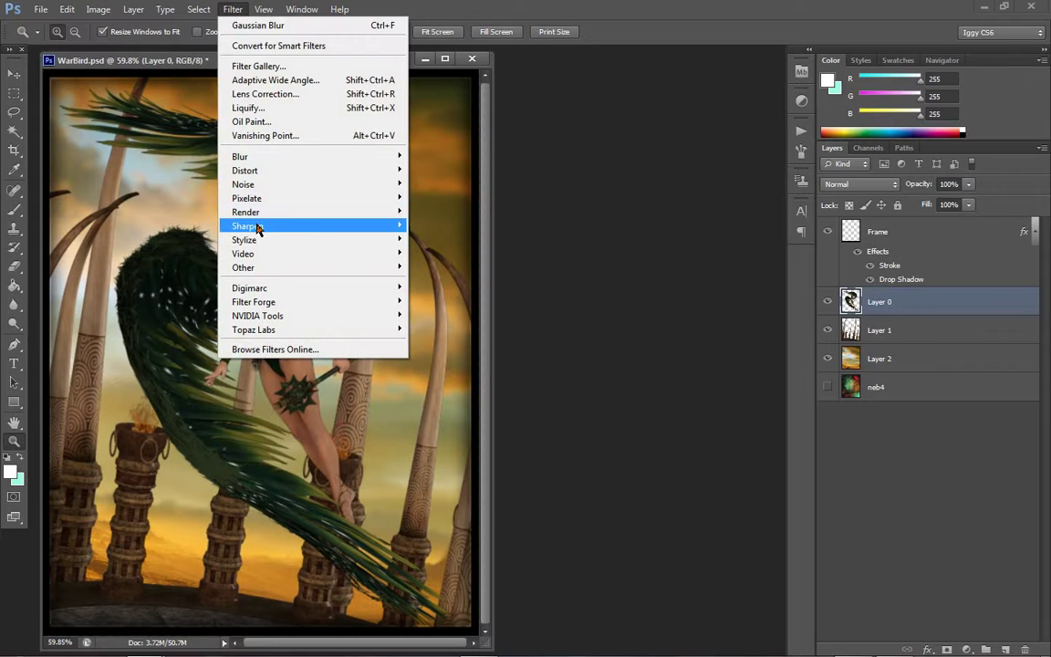
mouse_move(255, 225)
click(170, 229)
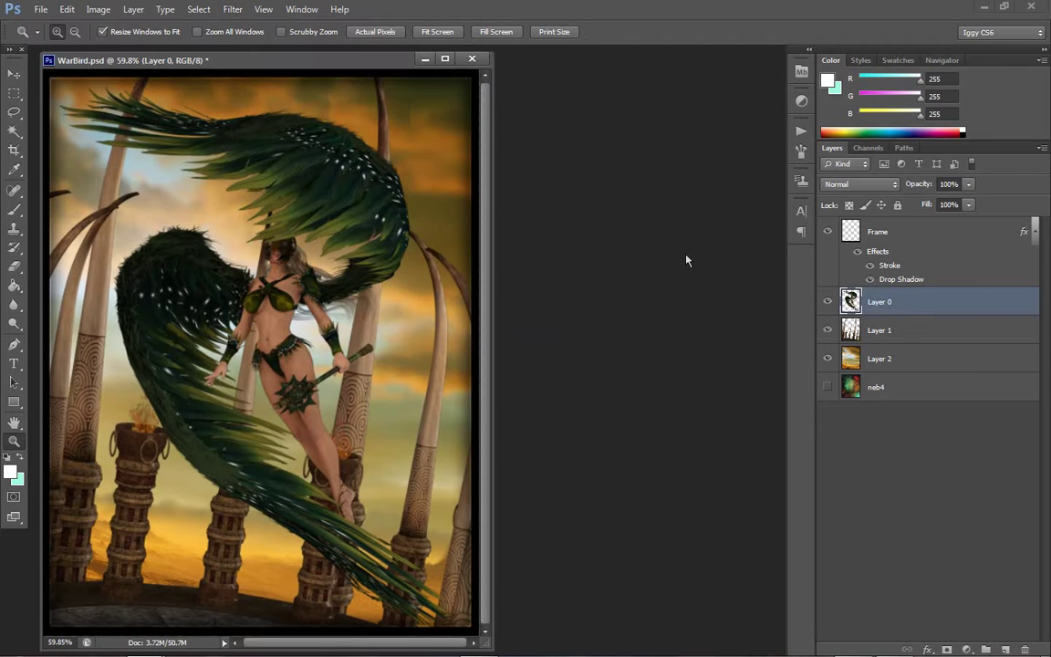
Repeat the Sharpen filter on the columns on Layer 1
click(899, 330)
click(233, 9)
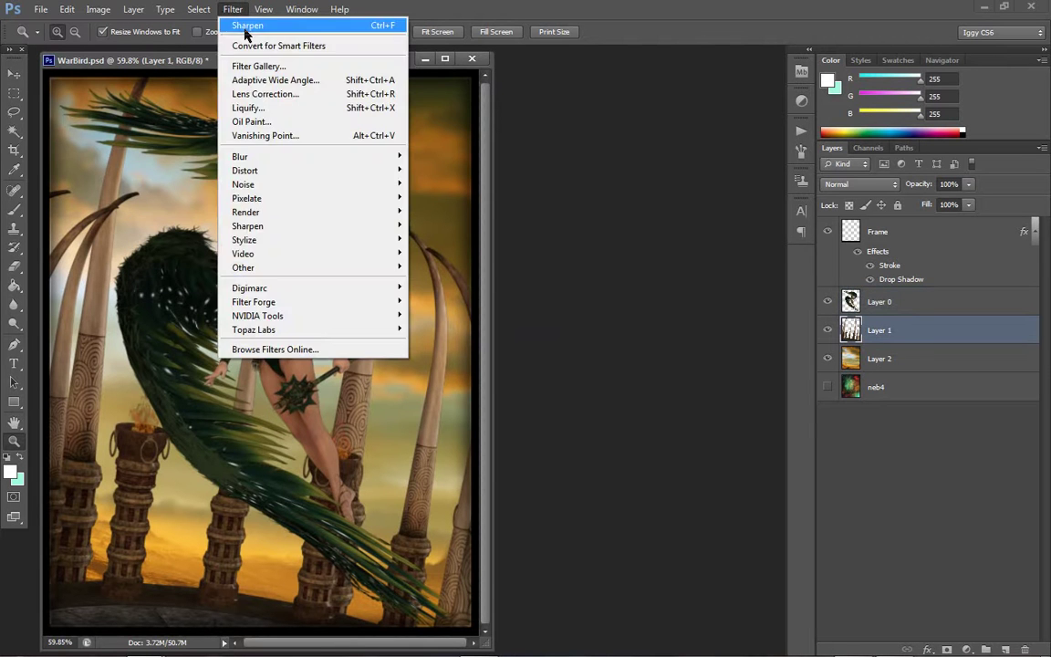
click(245, 26)
Examine the sharpened figure, wings and columns up close at 100% and 200% for areas that need retouching
click(209, 308)
click(274, 329)
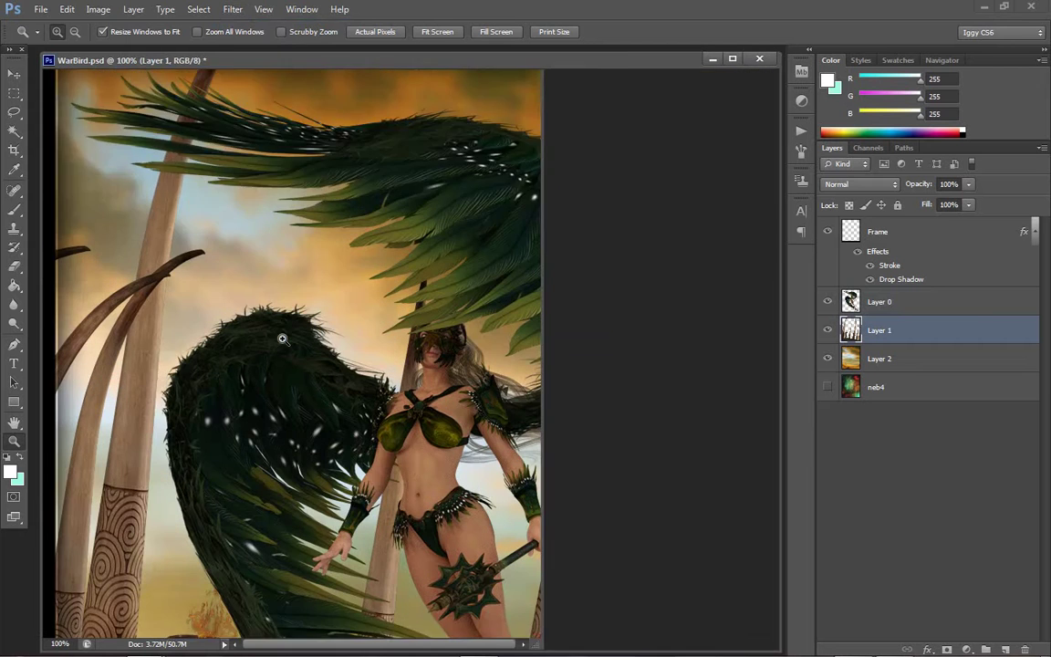
scroll(497, 237, down, 5)
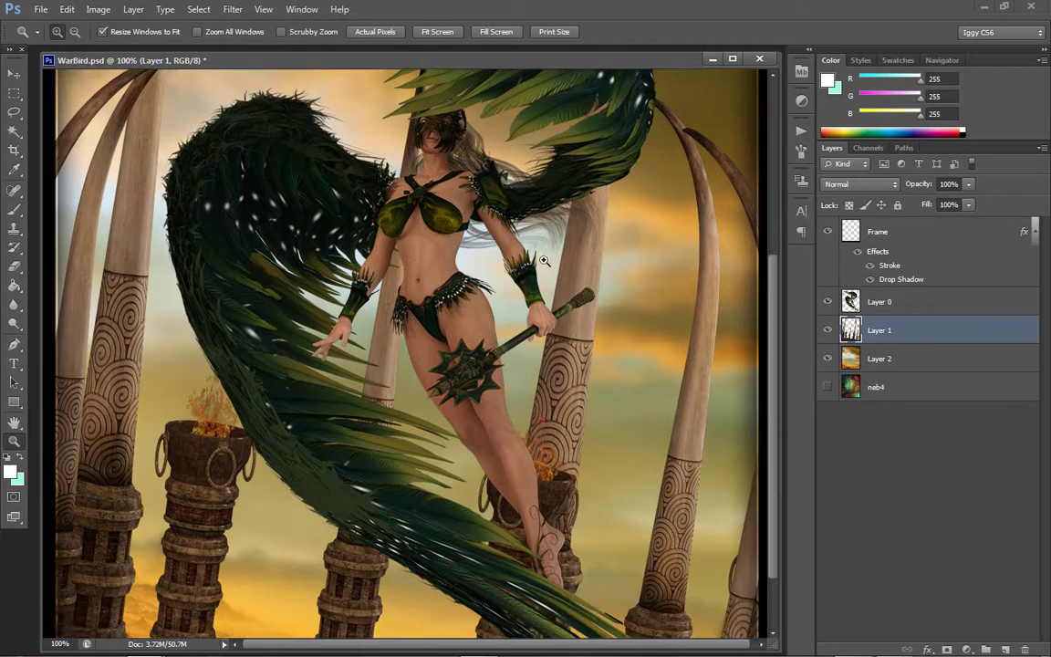
scroll(621, 206, up, 10)
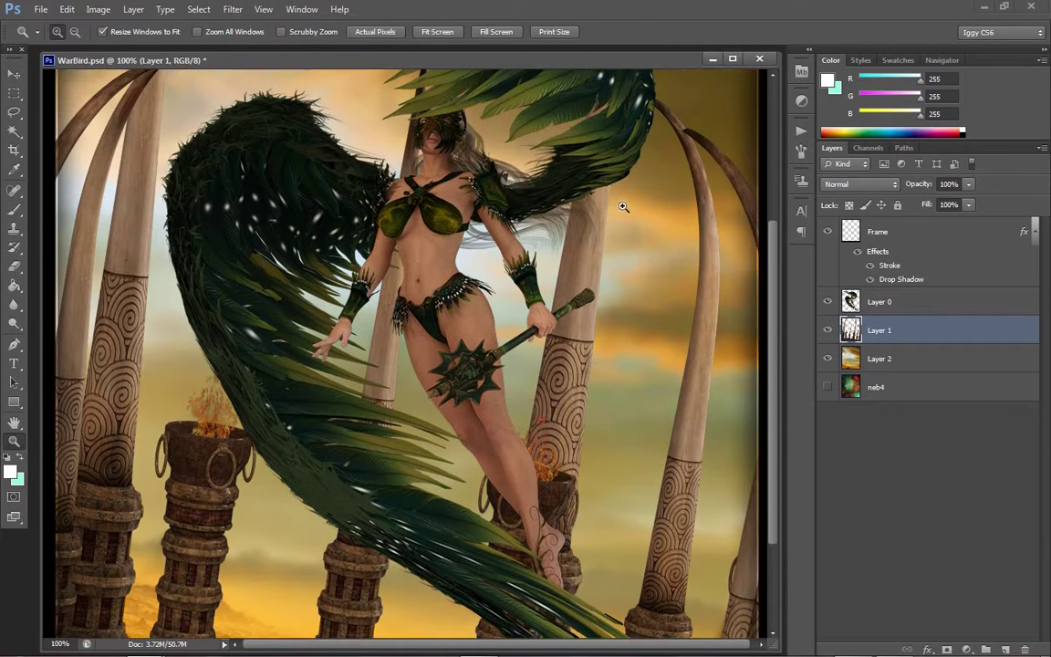
scroll(584, 274, down, 4)
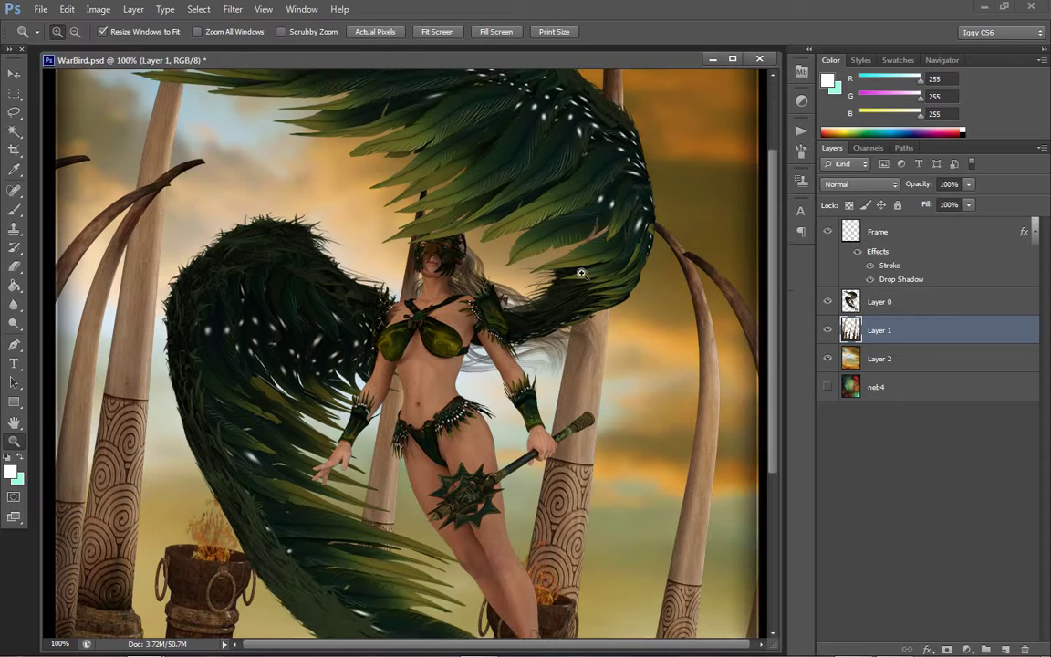
click(345, 439)
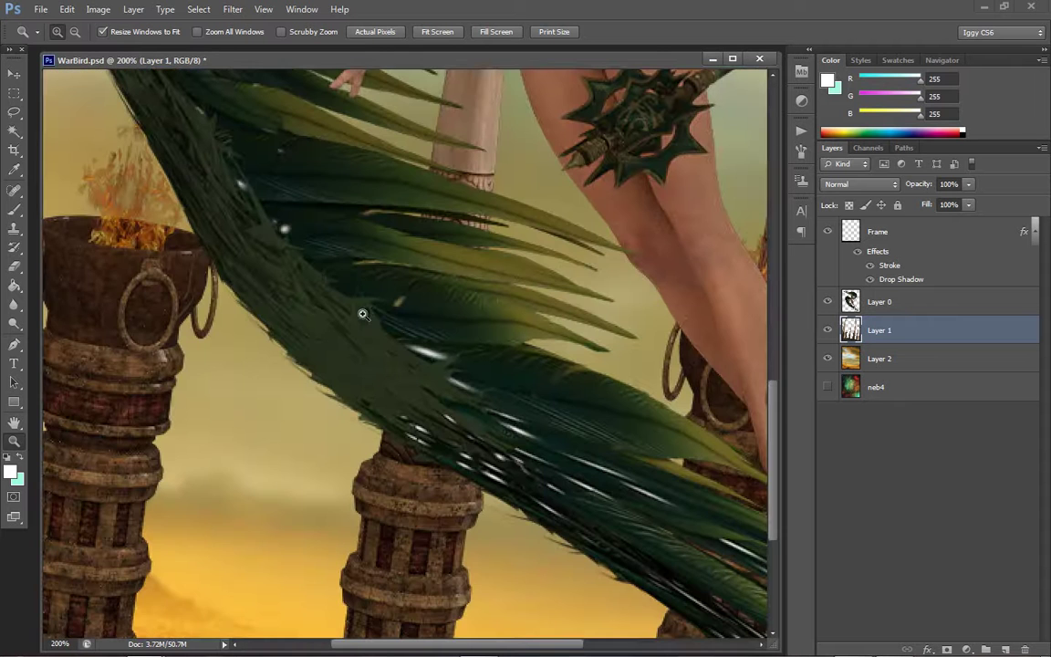
scroll(401, 306, up, 2)
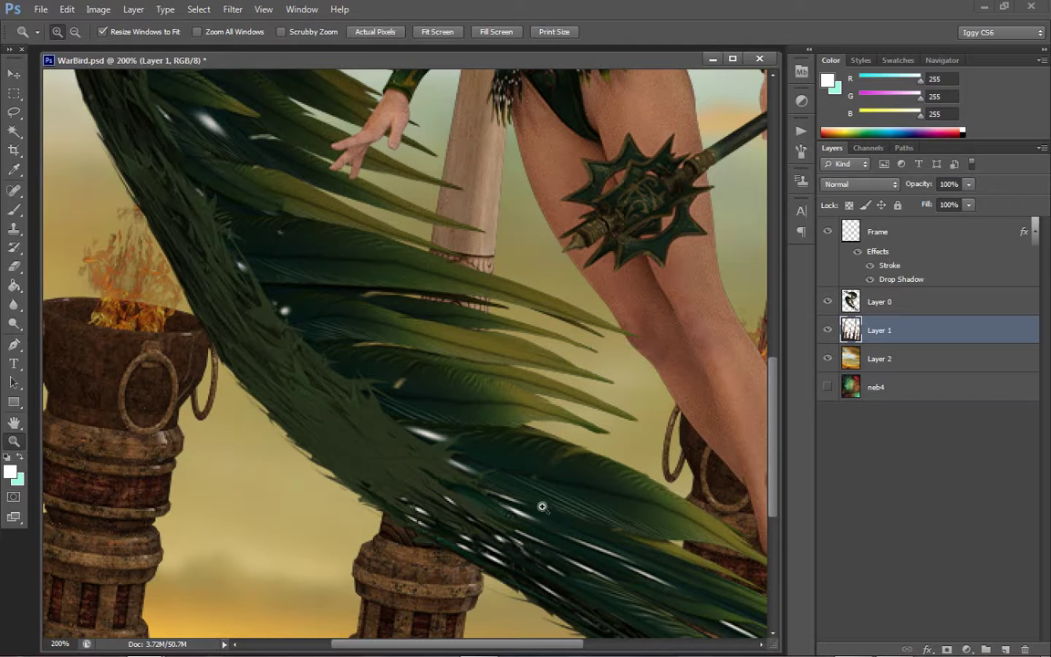
scroll(405, 352, up, 1)
scroll(158, 249, up, 10)
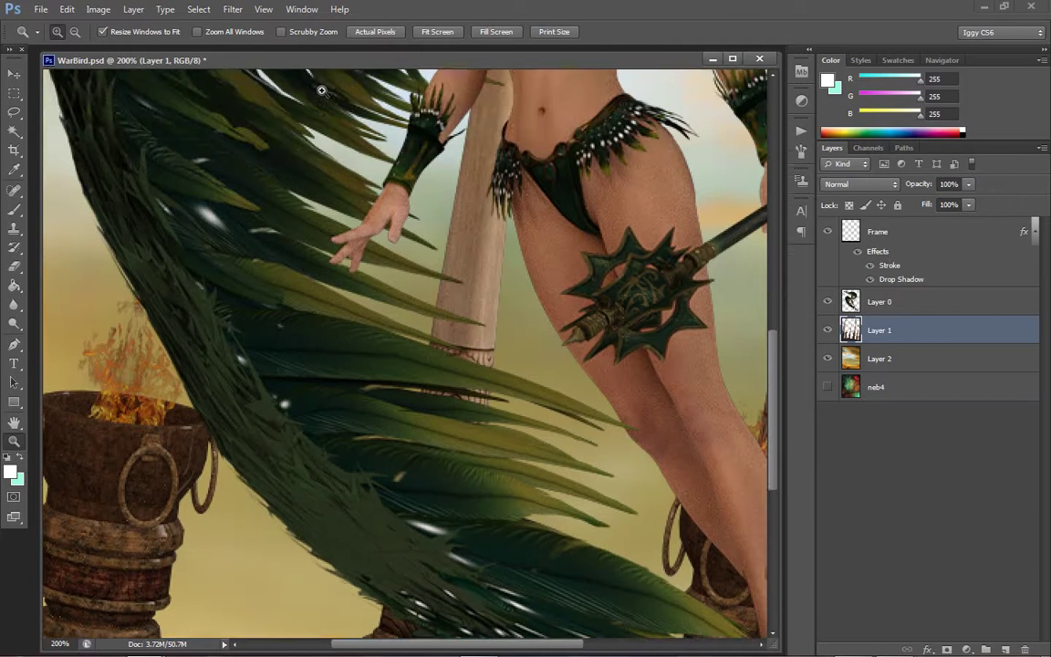
scroll(158, 248, down, 15)
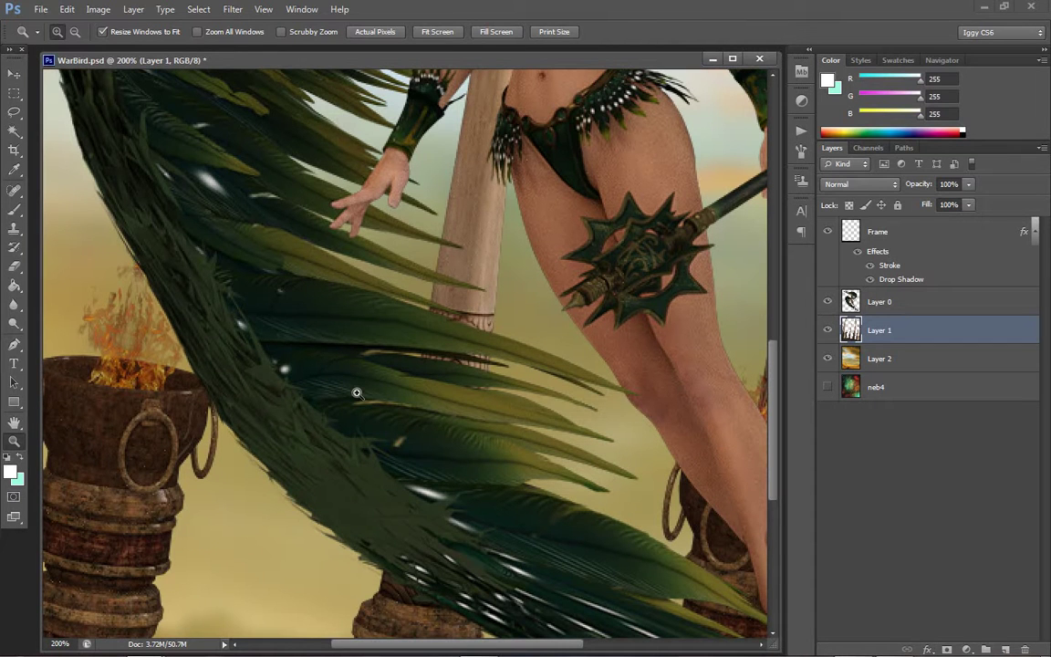
Darken the flat green band along the lower wing on Layer 0 using the Burn tool, size 65, Highlights range, 74% exposure
click(14, 324)
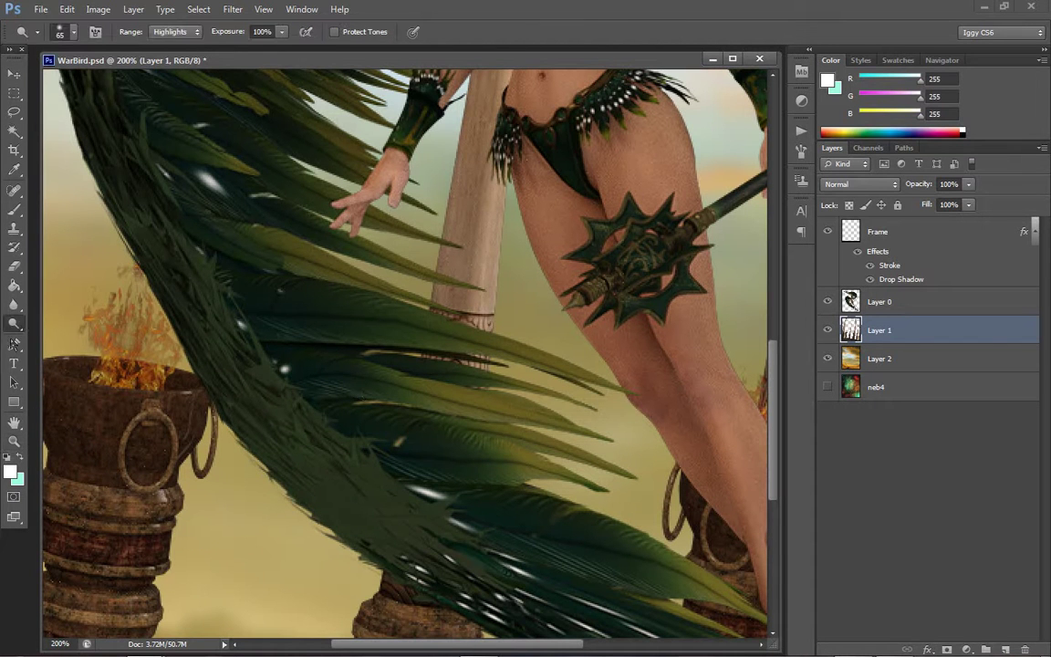
right_click(14, 323)
click(55, 331)
click(911, 301)
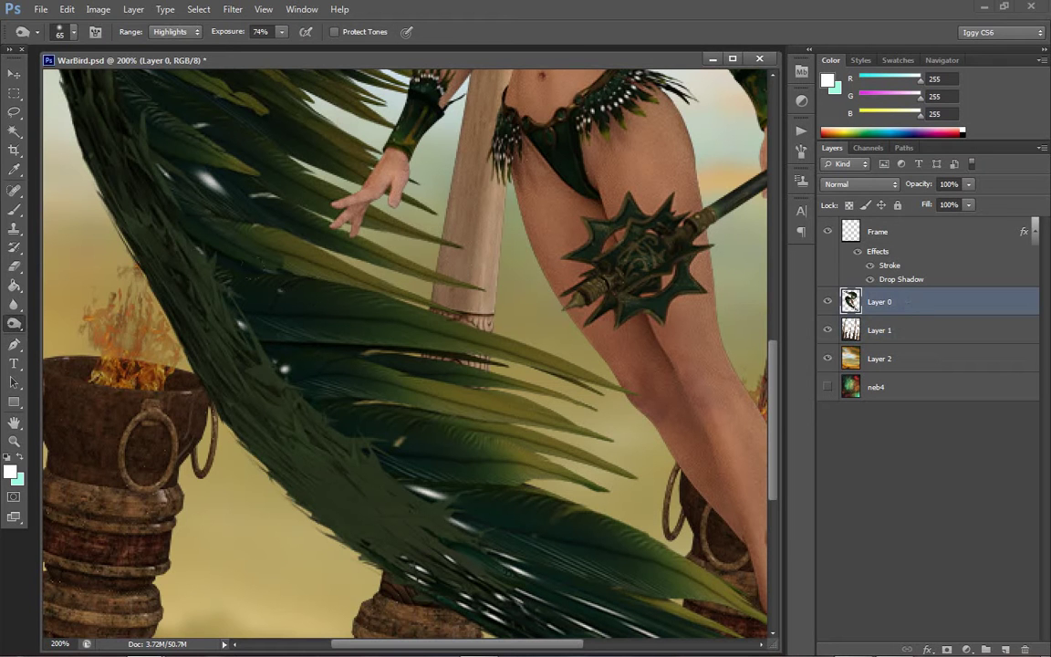
mouse_move(187, 256)
mouse_down()
mouse_move(281, 420)
mouse_move(347, 431)
mouse_move(447, 534)
mouse_move(388, 506)
mouse_move(413, 493)
mouse_up()
mouse_move(241, 411)
mouse_down()
mouse_move(378, 520)
mouse_move(366, 513)
mouse_up()
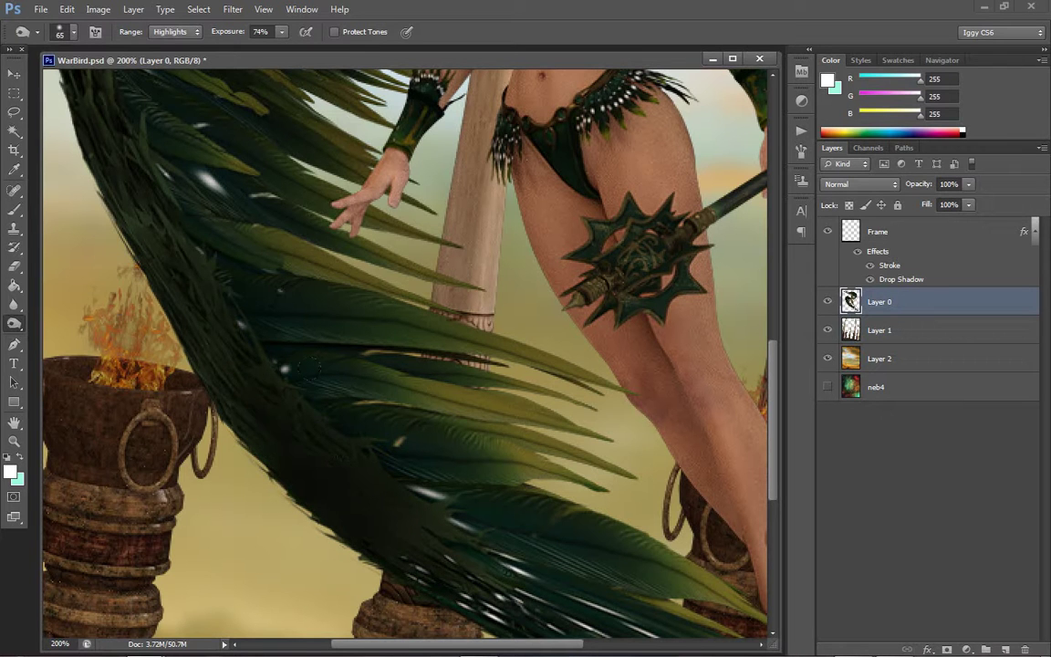
drag(230, 333, 267, 367)
mouse_move(393, 470)
mouse_down()
mouse_move(457, 524)
mouse_move(465, 548)
mouse_up()
mouse_move(414, 515)
mouse_down()
mouse_move(475, 534)
mouse_move(445, 554)
mouse_move(516, 564)
mouse_up()
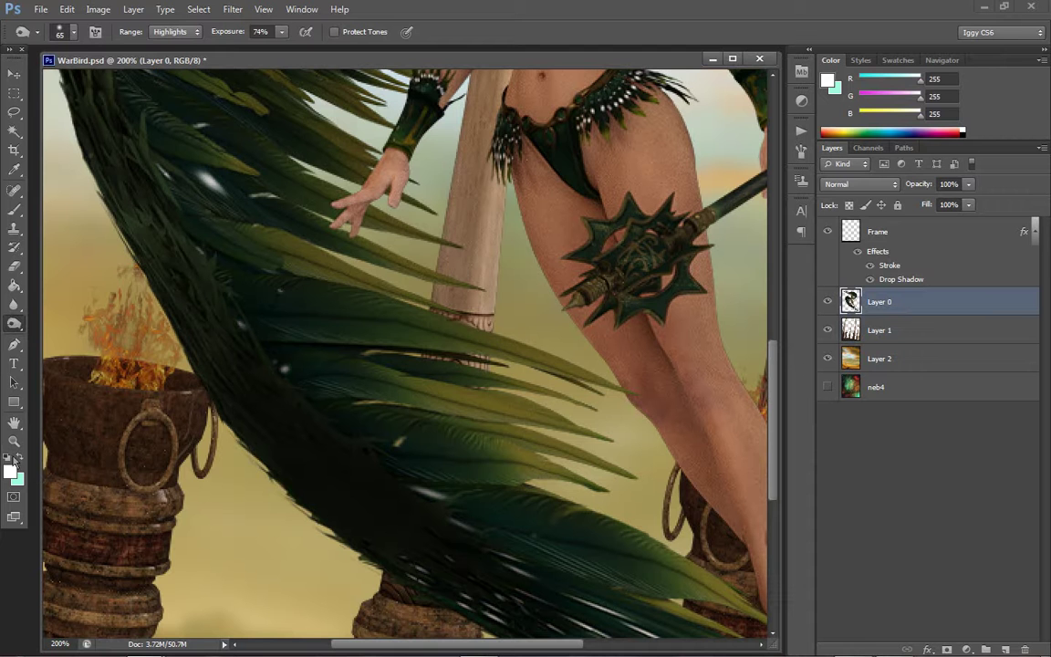
Check the darkened wing in the full image and at 100%, from the lower feathers up to the upper wing
key(z)
right_click(533, 376)
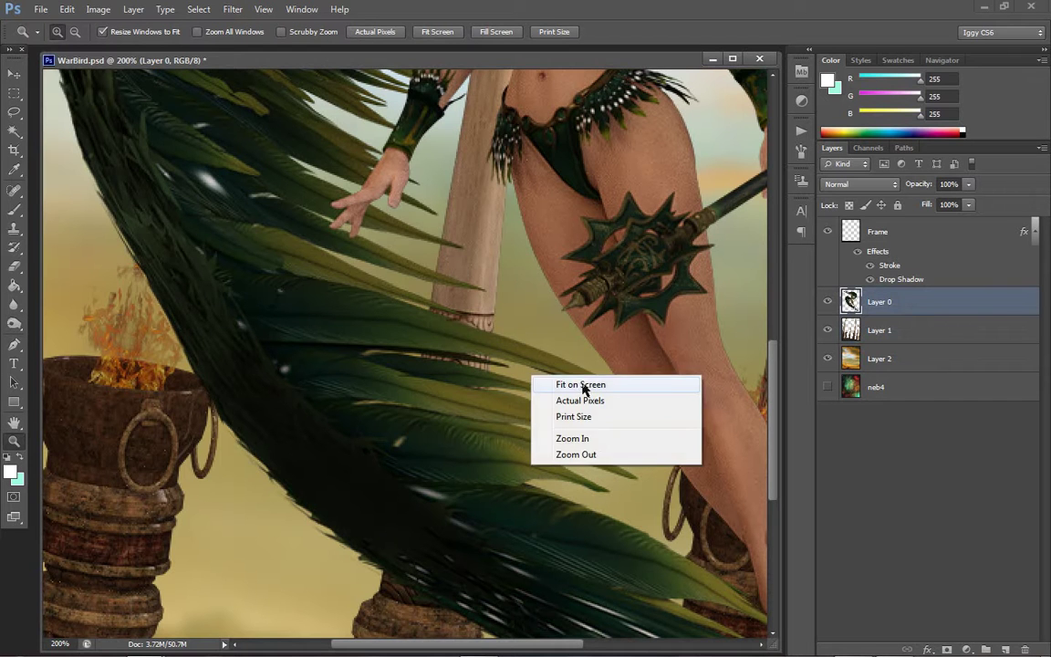
click(583, 385)
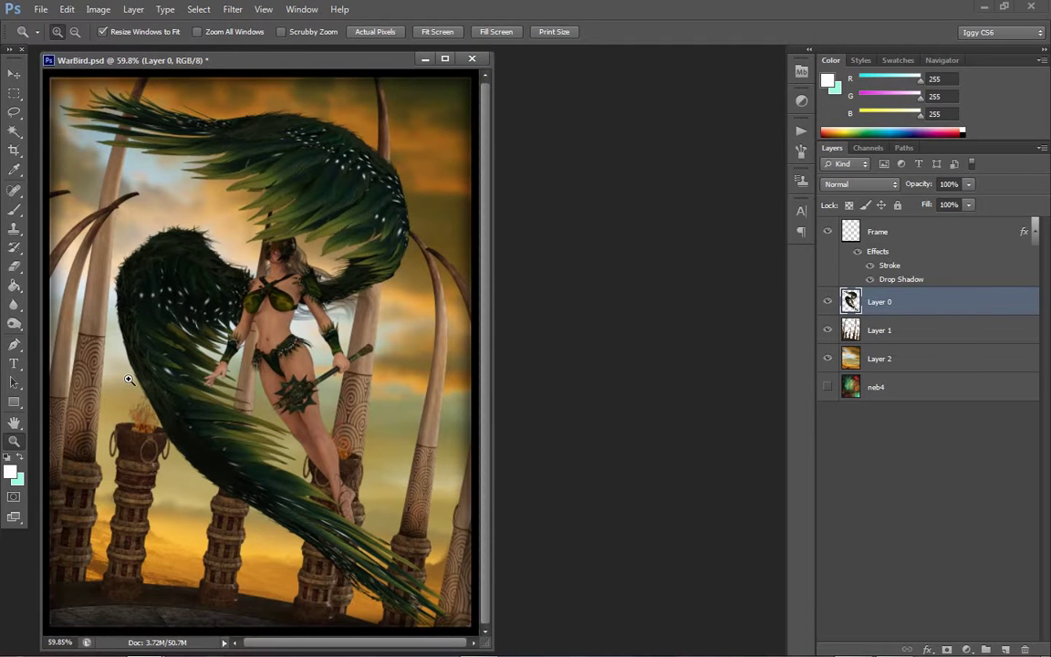
key(ctrl+1)
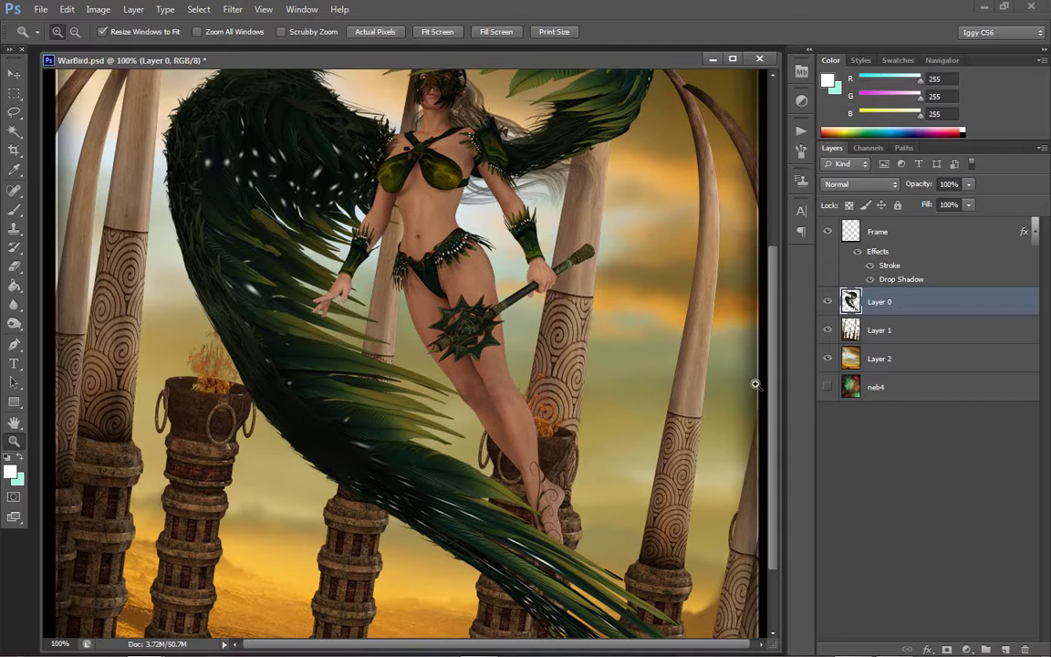
mouse_move(769, 381)
mouse_down()
mouse_move(771, 234)
mouse_move(771, 402)
mouse_up()
click(14, 323)
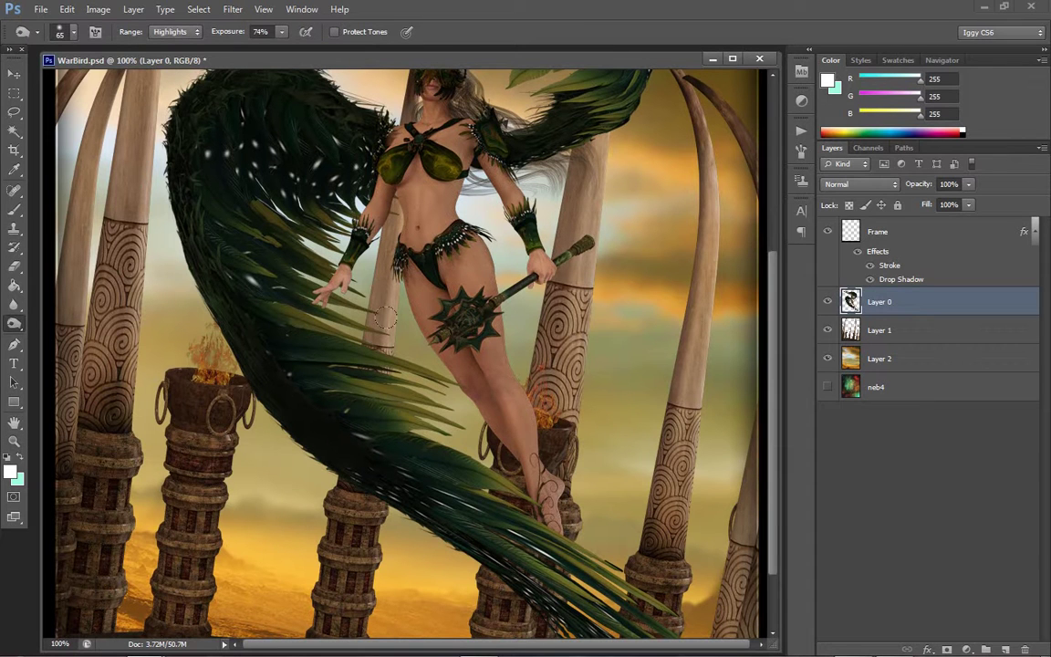
drag(775, 357, 754, 201)
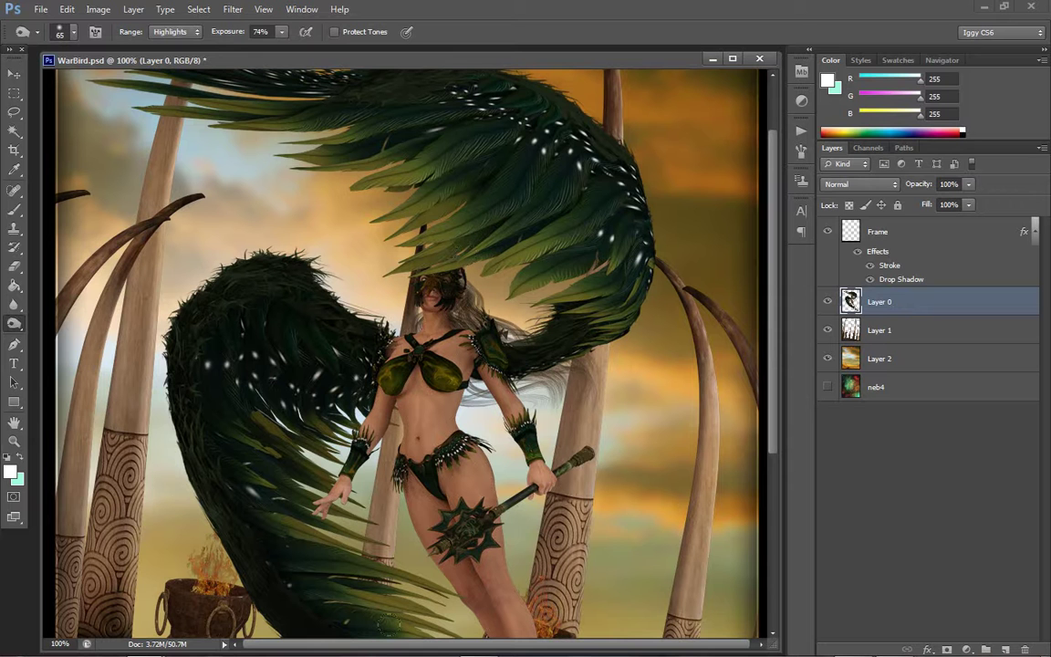
Blend the blunt upper end of the yellow-green feather near the arm into the dark plumage using the Clone Stamp with a size 21 brush
click(14, 441)
click(287, 343)
click(306, 416)
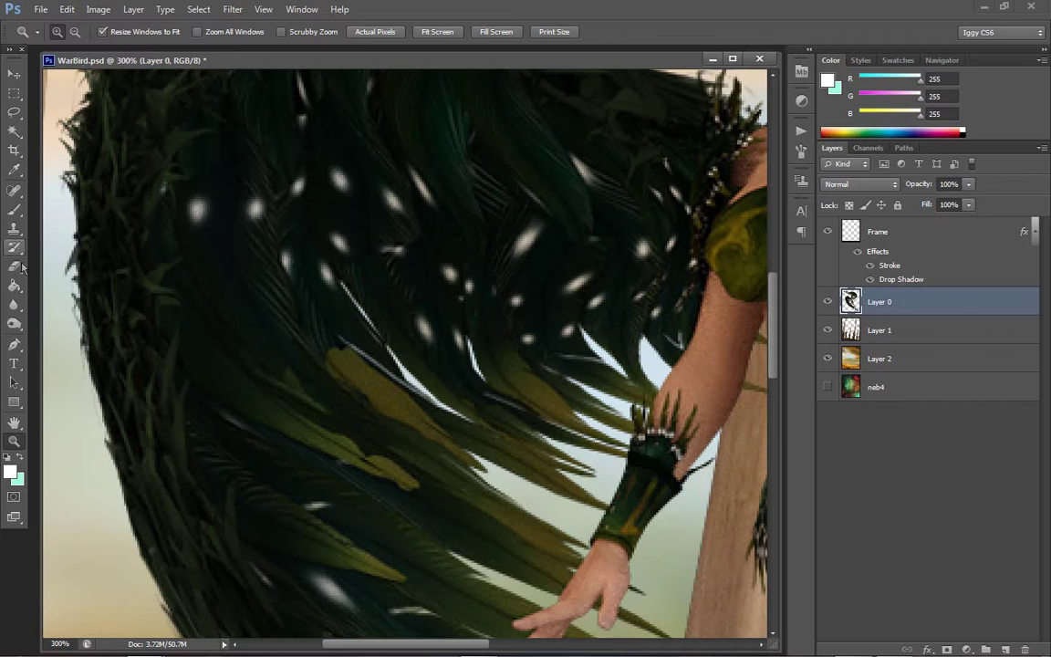
key(e)
click(17, 230)
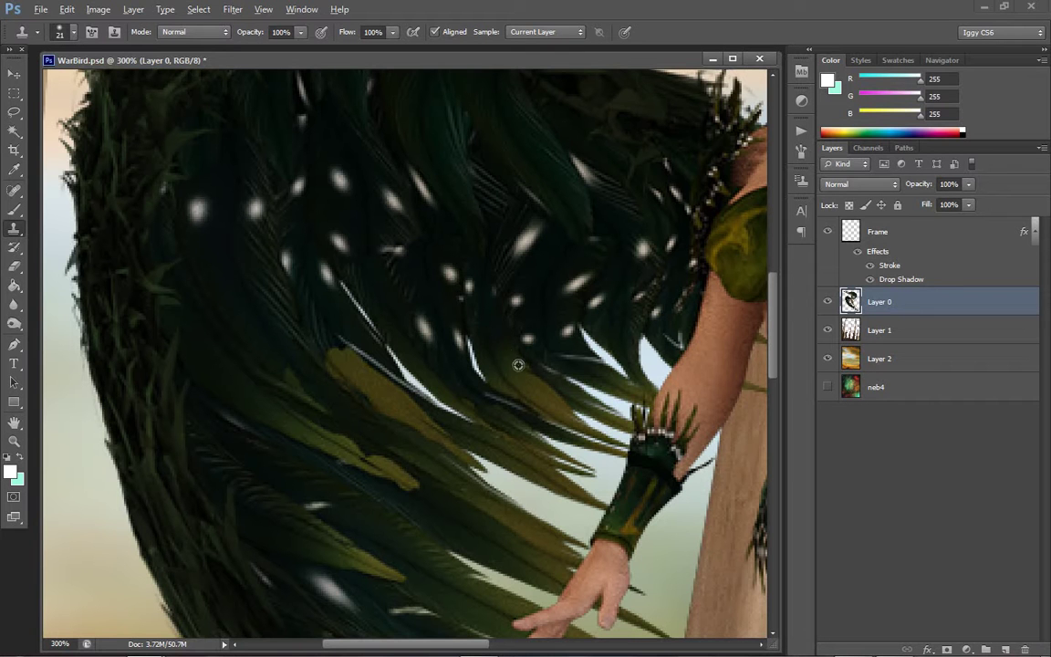
drag(324, 347, 337, 348)
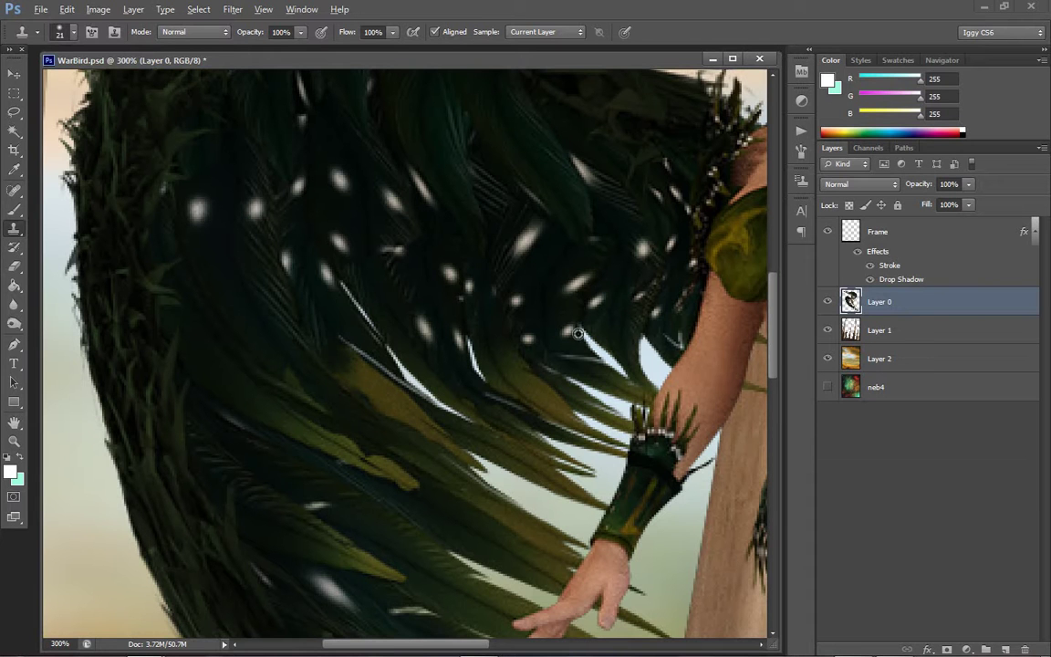
drag(338, 363, 364, 381)
key(alt)
key(alt)
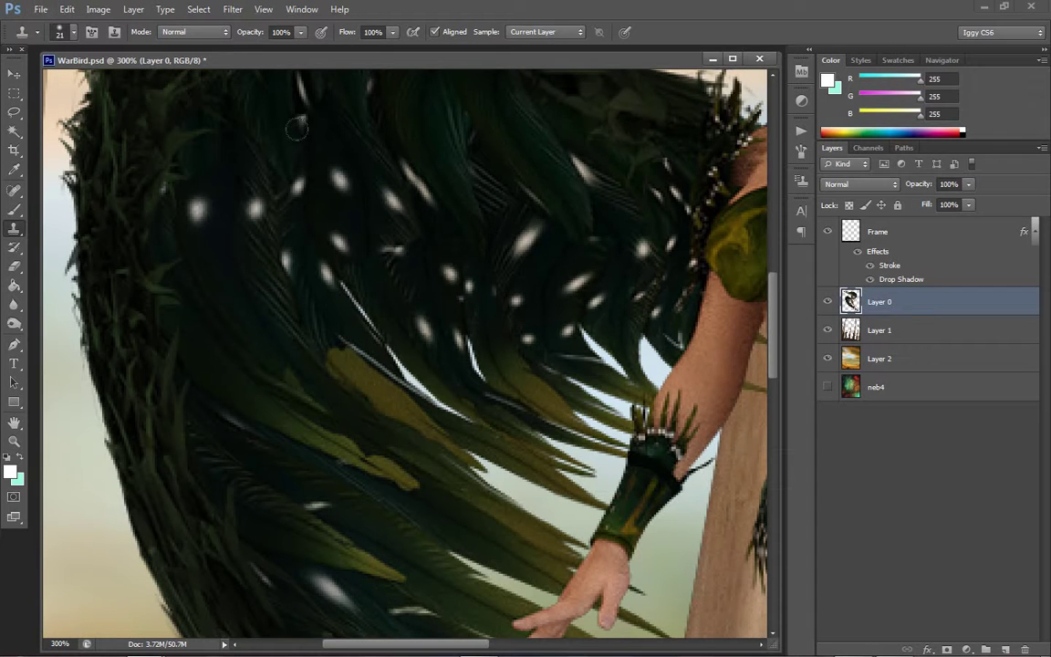
Step forward through the history to restore the Clone Stamp retouching on the feather near the arm
click(67, 9)
click(78, 40)
click(69, 9)
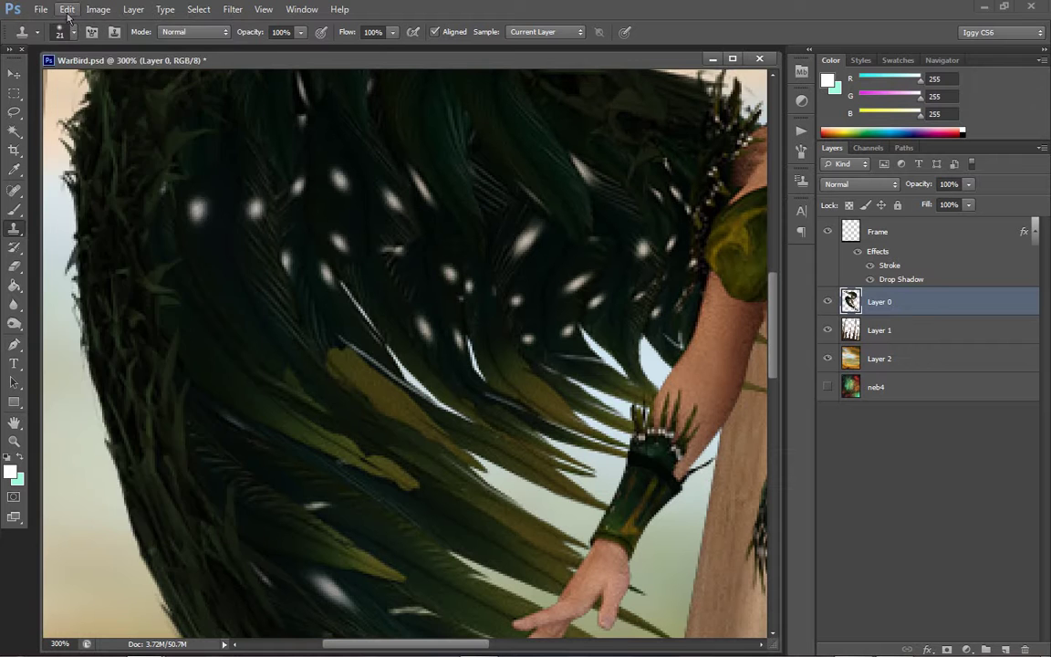
click(79, 41)
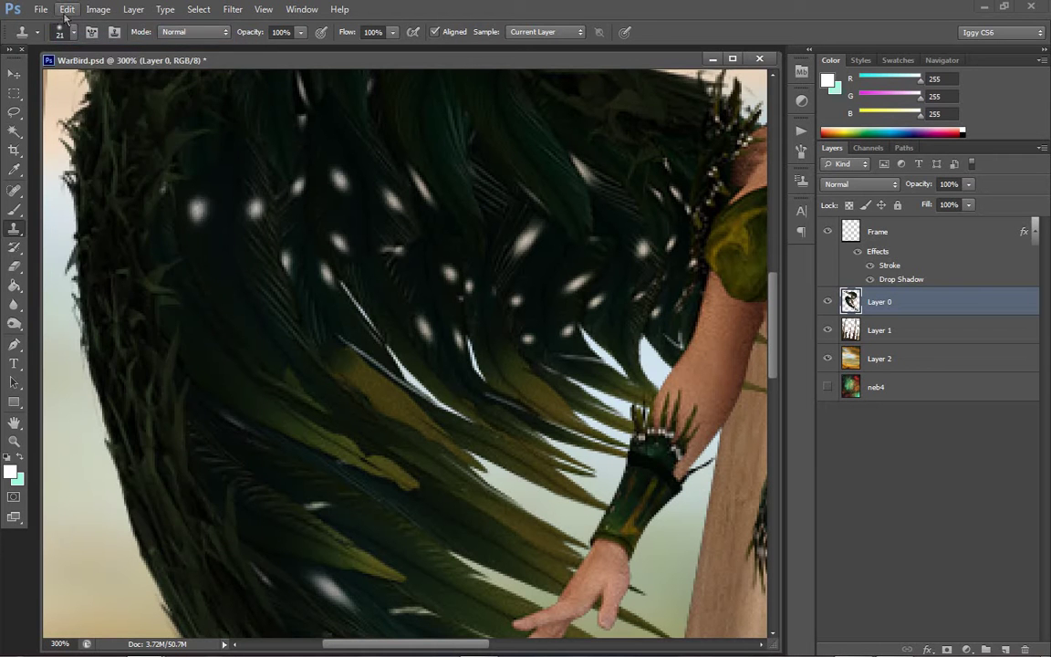
click(67, 9)
click(92, 39)
click(69, 9)
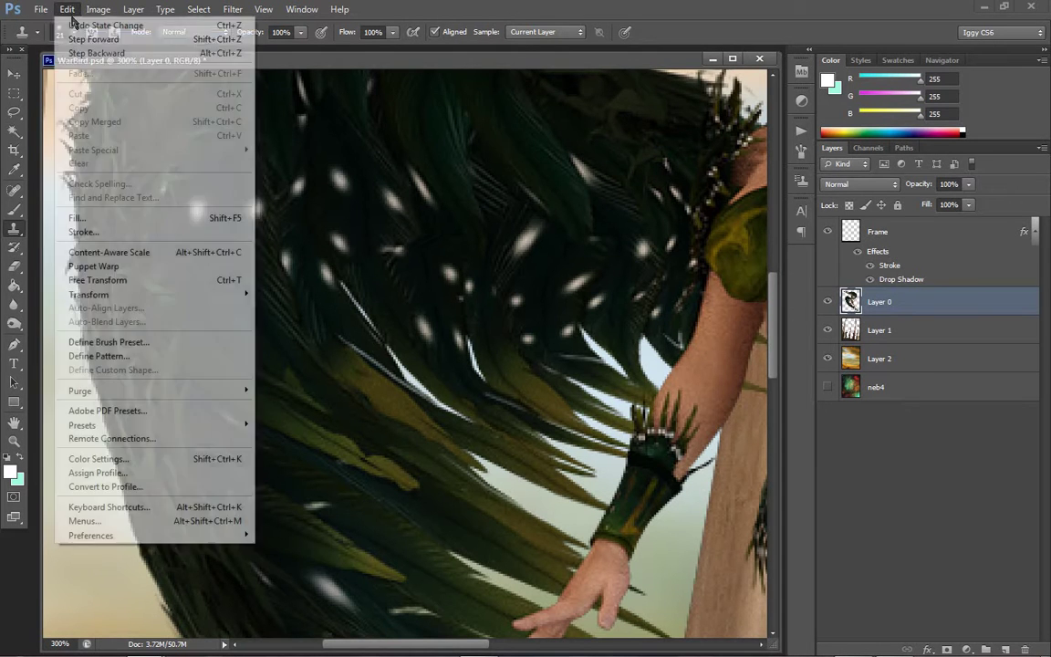
click(82, 39)
click(68, 9)
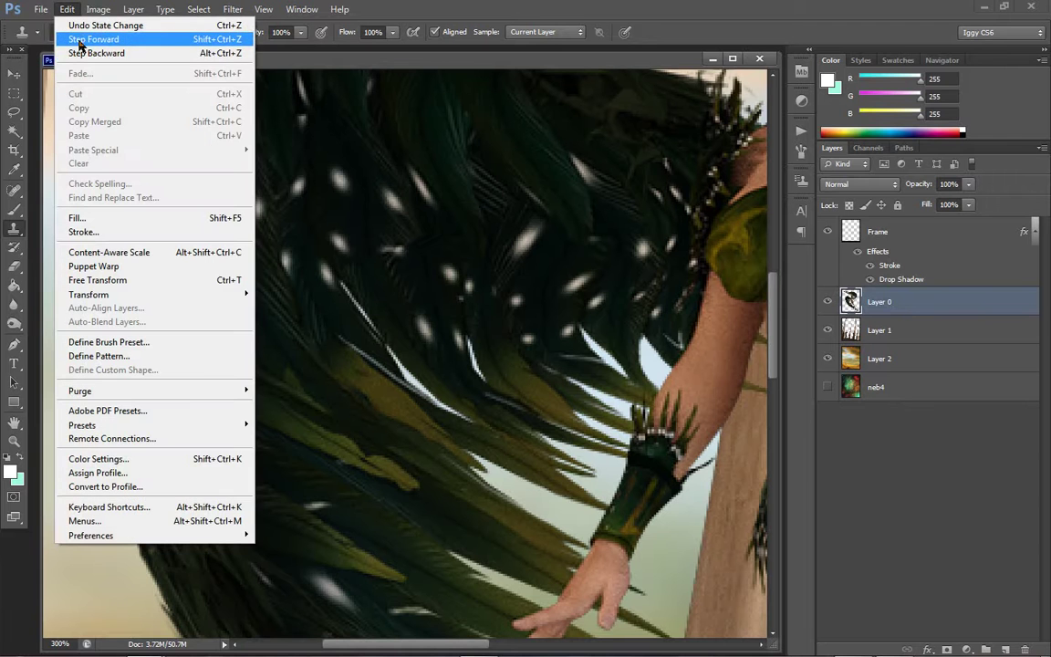
click(79, 41)
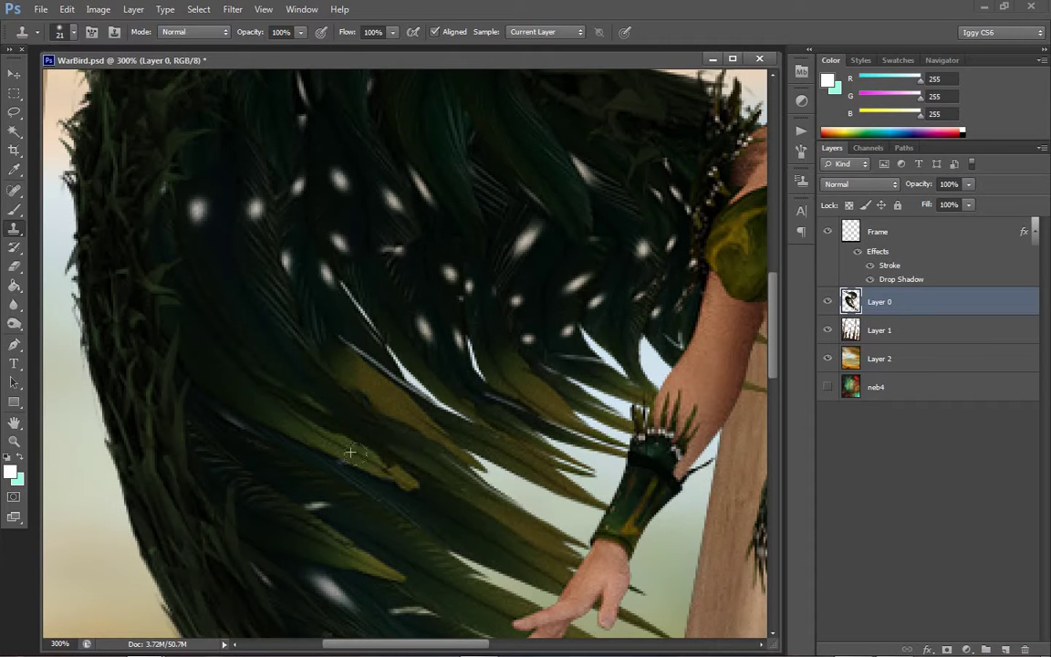
Undo the last Clone Stamp change and reshape the blunt yellow-green feather into a tapered tip with the Smudge tool, size 8, strength 79%
key(ctrl+z)
key(bracketleft)
key(bracketleft)
key(bracketleft)
key(bracketleft)
key(bracketleft)
mouse_move(13, 323)
mouse_down()
mouse_move(43, 337)
mouse_move(15, 305)
mouse_move(62, 316)
mouse_move(69, 332)
mouse_up()
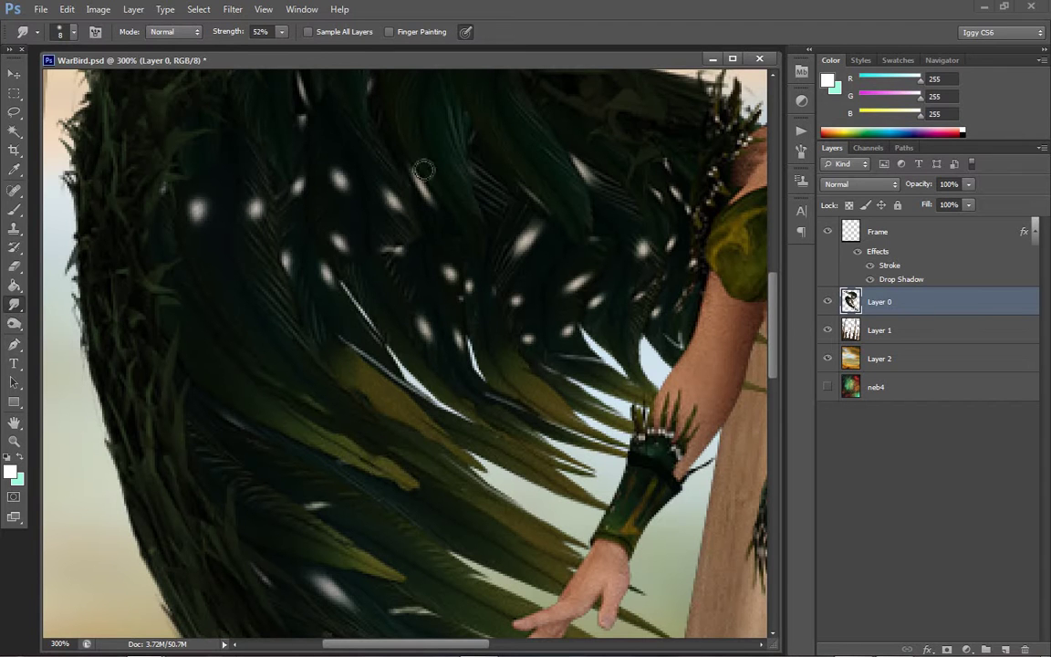
click(281, 33)
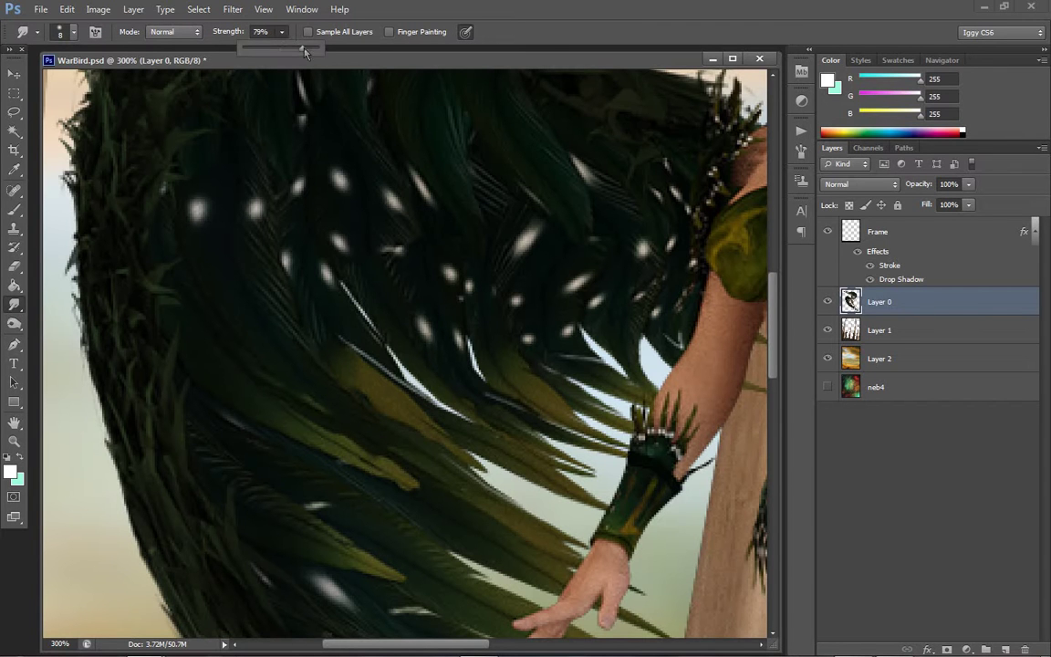
click(323, 407)
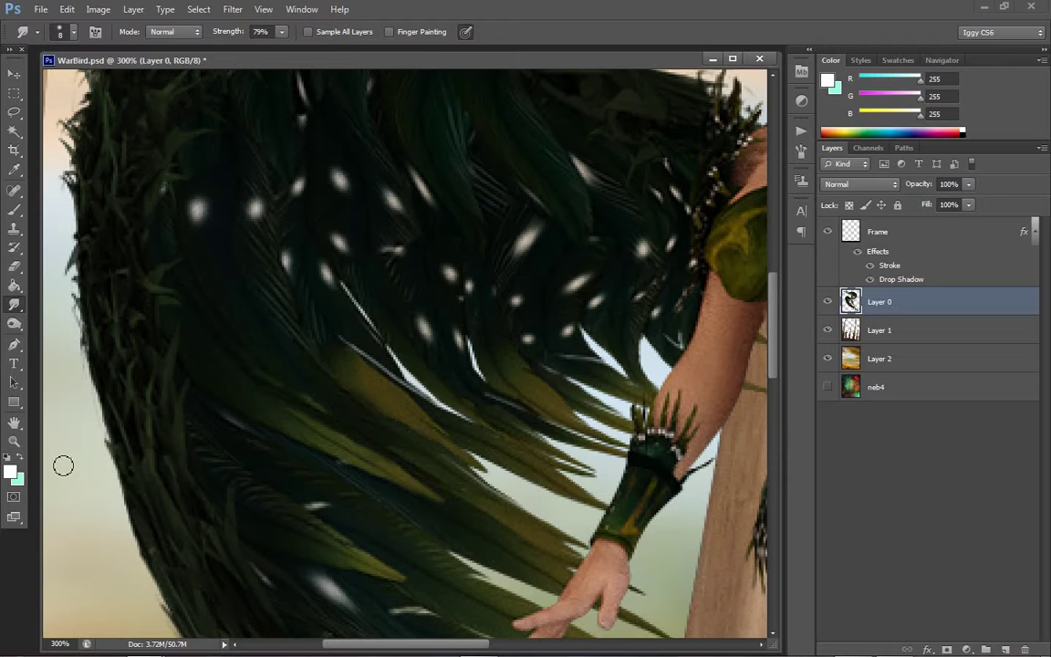
Check the smudged feather and both wings in the full image and at 100%, from the lower feathers to the upper wing
click(14, 441)
right_click(458, 367)
key(Escape)
right_click(532, 375)
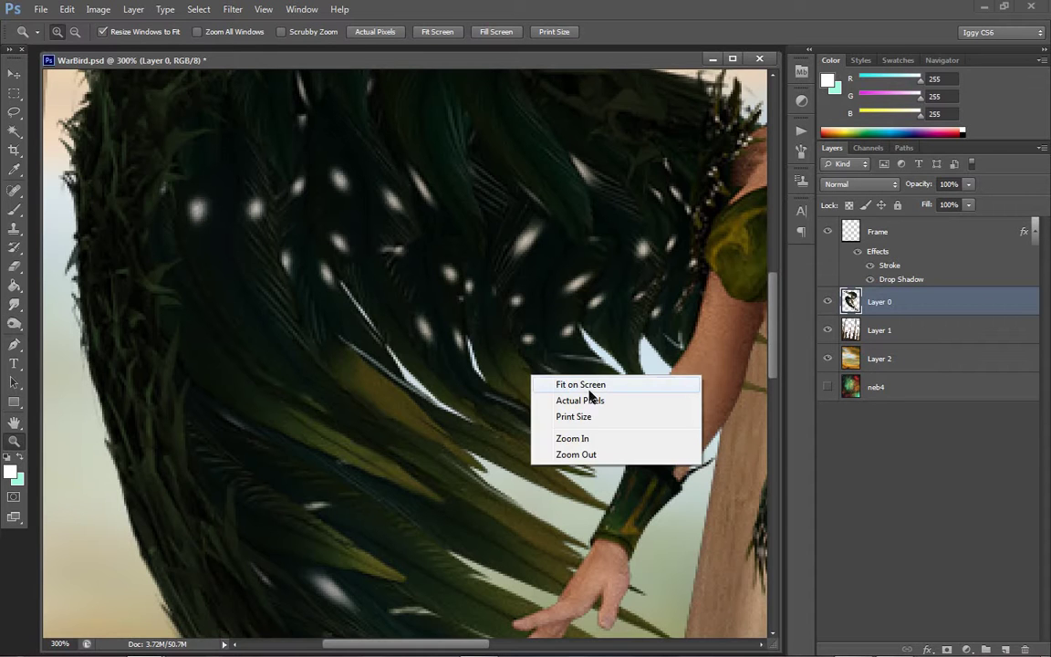
click(581, 384)
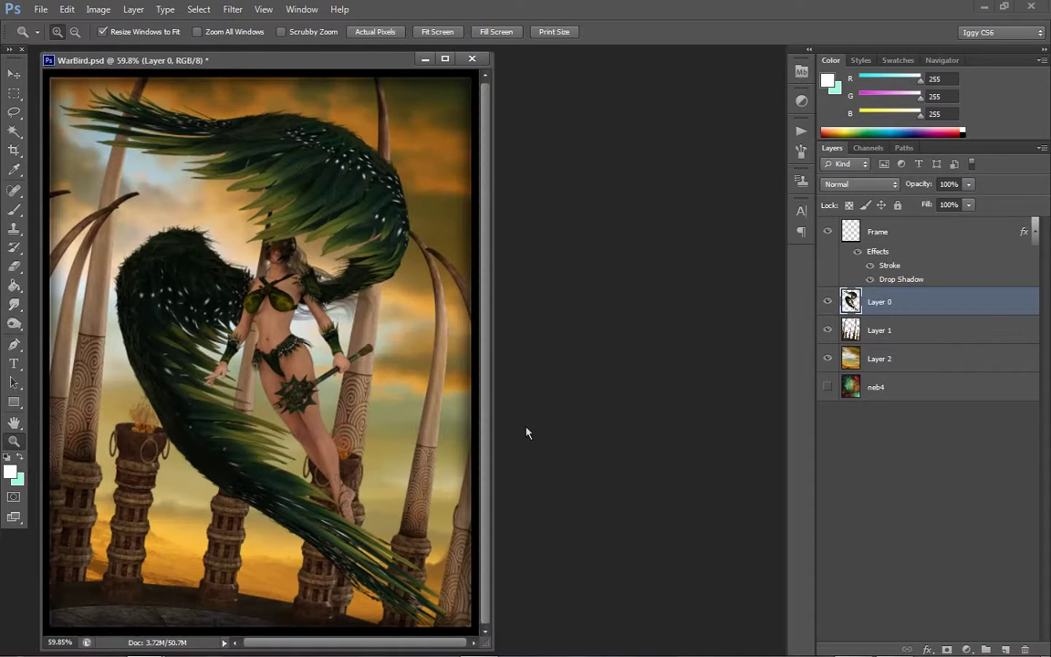
click(142, 376)
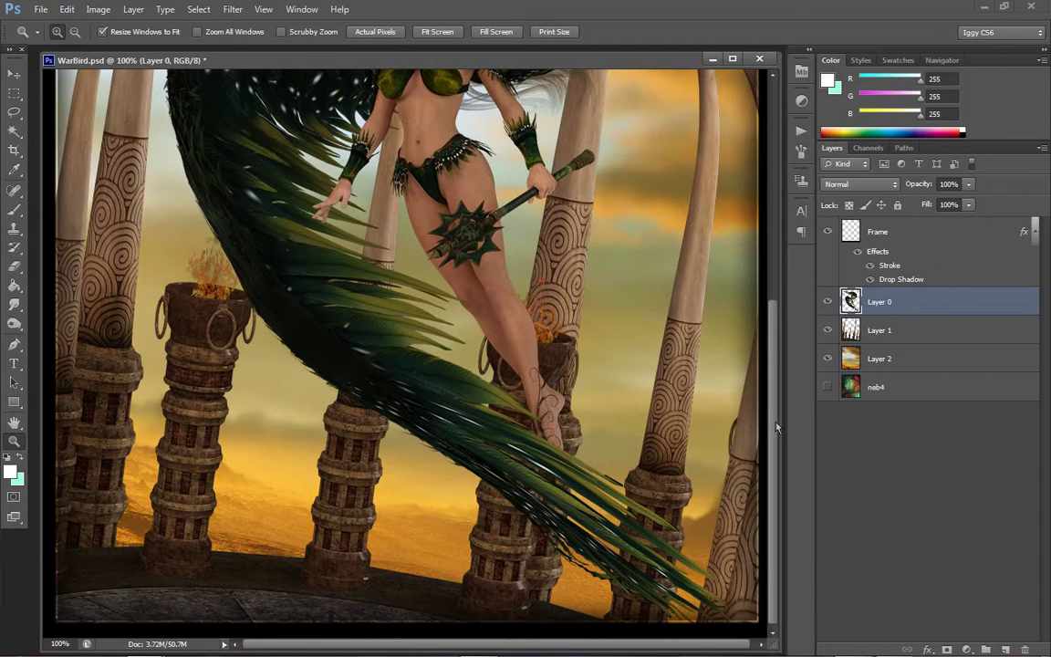
drag(777, 427, 754, 280)
drag(773, 338, 762, 269)
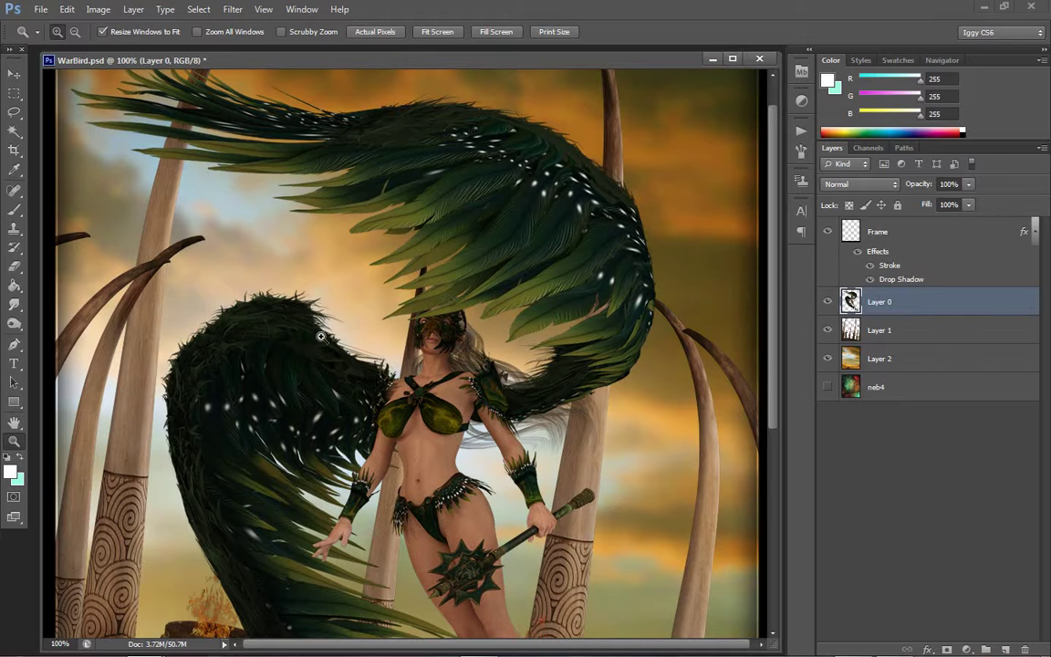
Brighten the lit side of the figure's torso and chest with the Dodge tool, Highlights range, 100% exposure, brush sizes 65 and 45
click(14, 323)
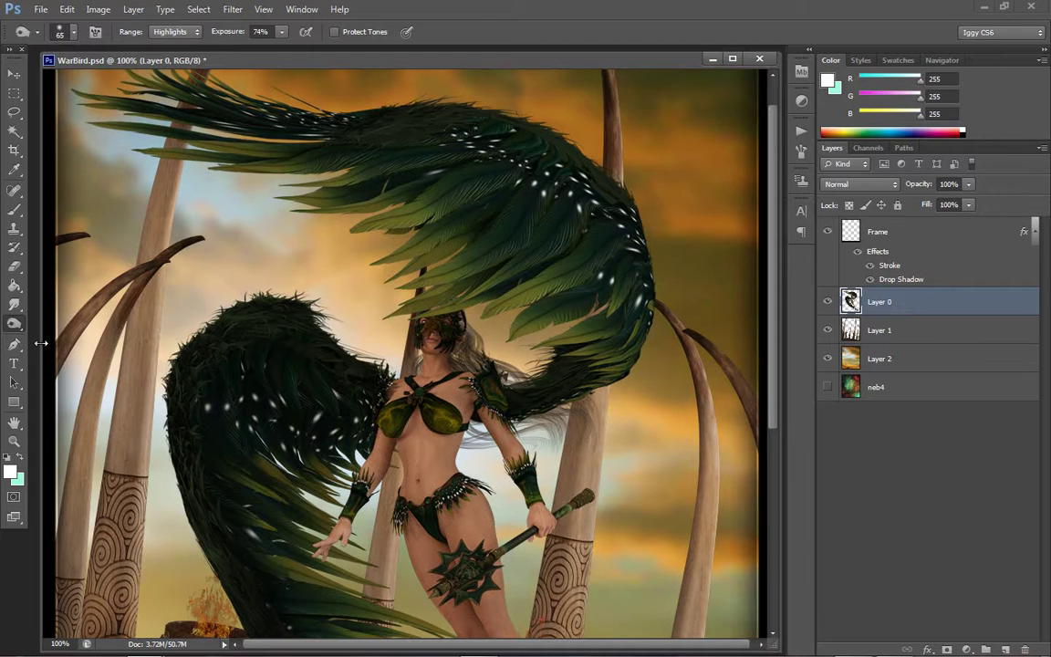
drag(14, 323, 66, 315)
click(16, 442)
right_click(516, 326)
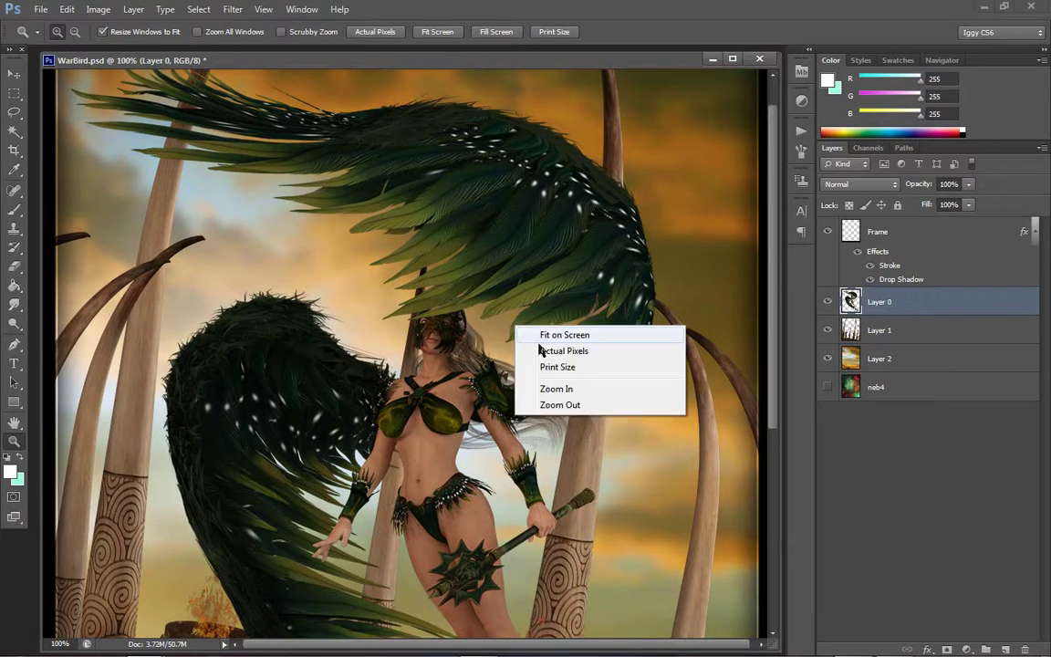
click(563, 337)
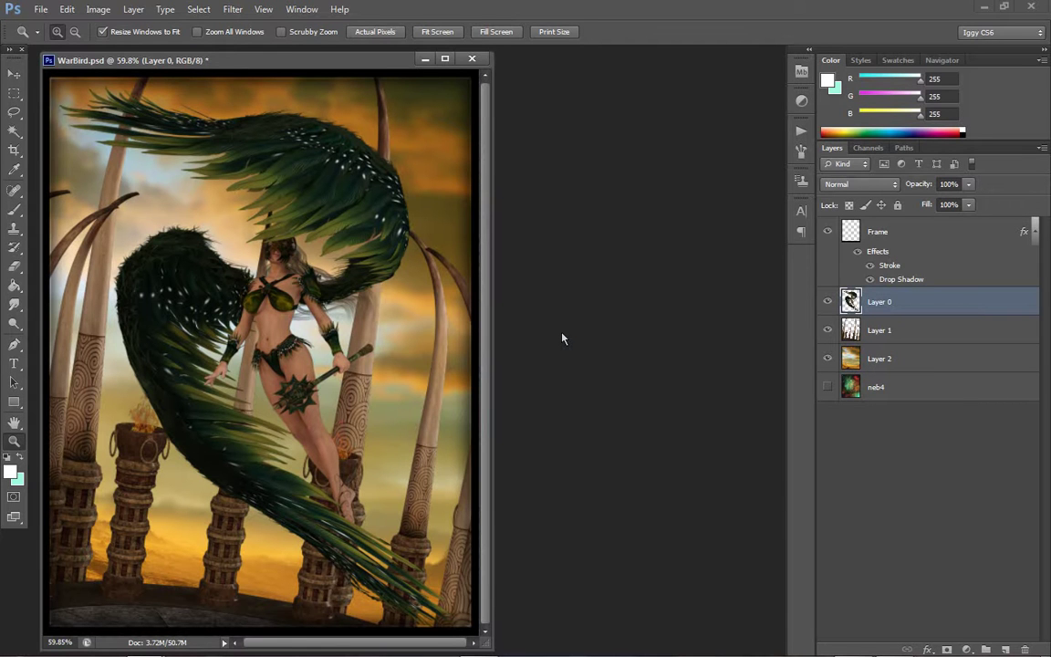
click(281, 293)
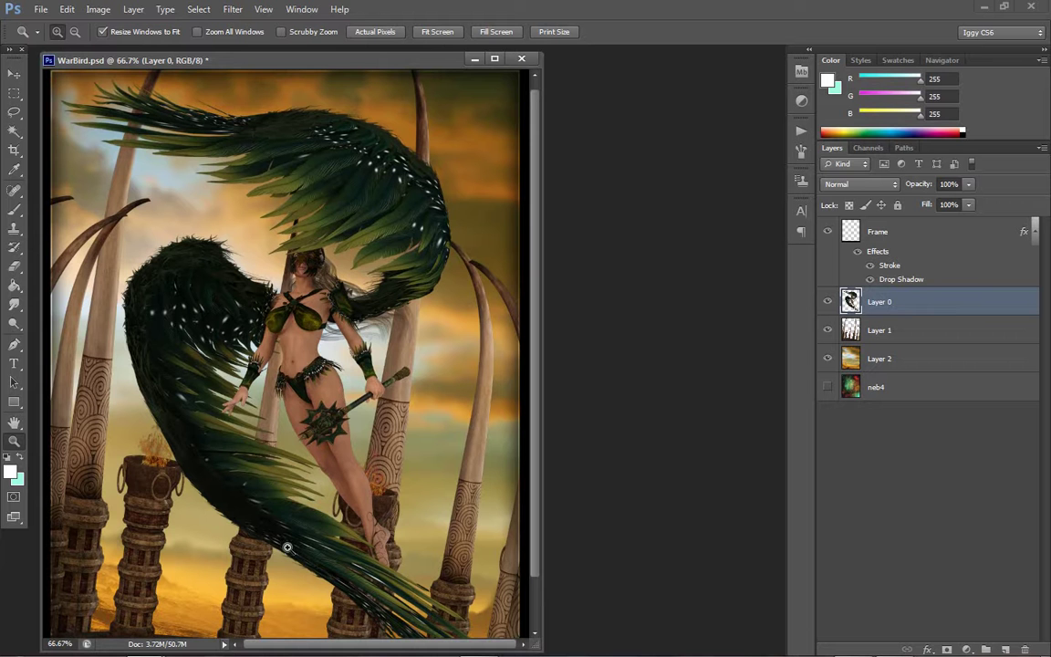
click(362, 454)
click(472, 247)
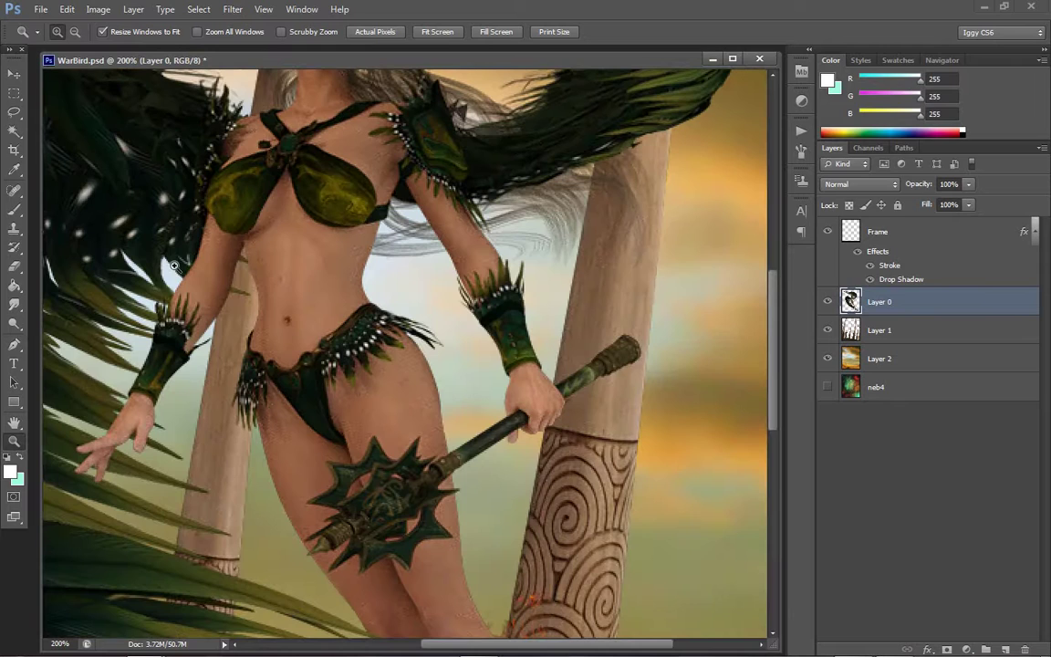
click(14, 304)
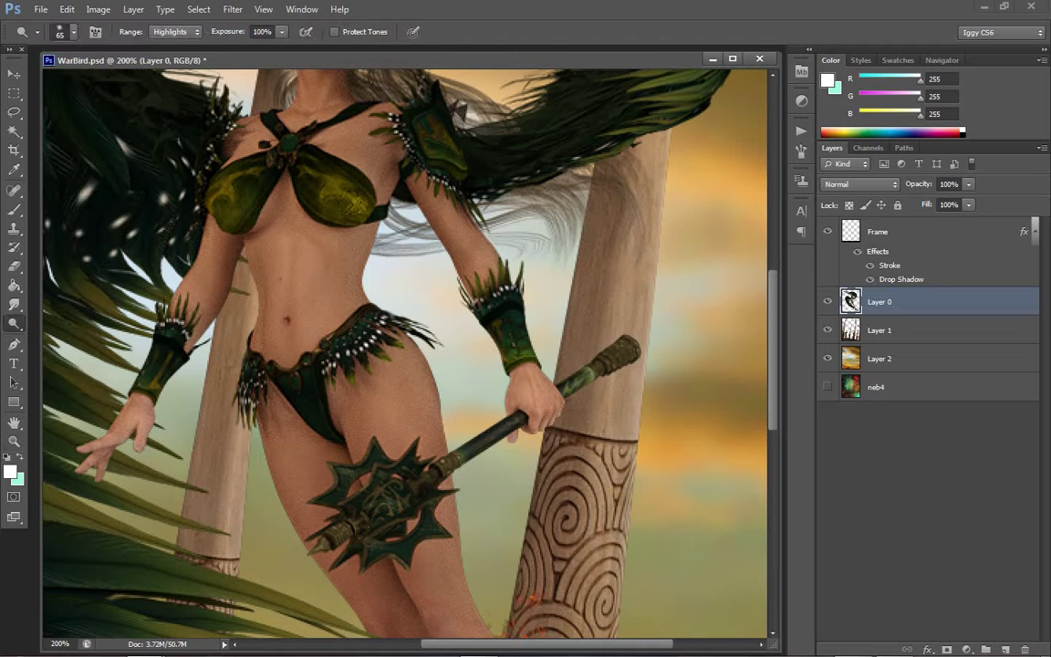
mouse_move(319, 205)
mouse_down()
mouse_move(305, 273)
mouse_move(357, 293)
mouse_up()
mouse_move(371, 145)
mouse_down()
mouse_move(342, 164)
mouse_move(333, 206)
mouse_move(376, 187)
mouse_up()
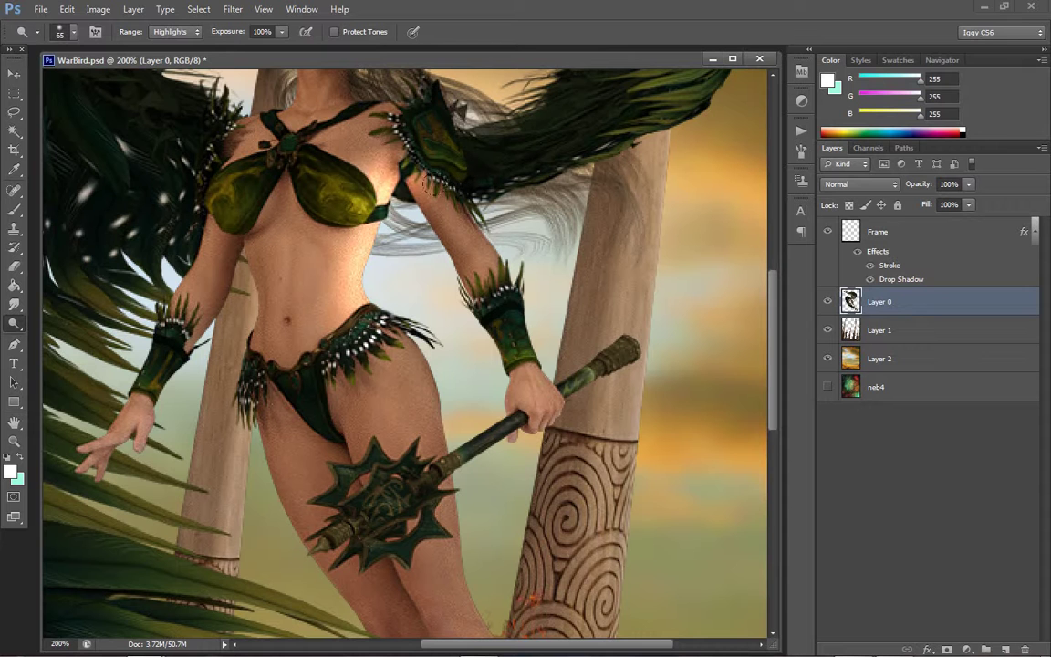
drag(374, 143, 381, 135)
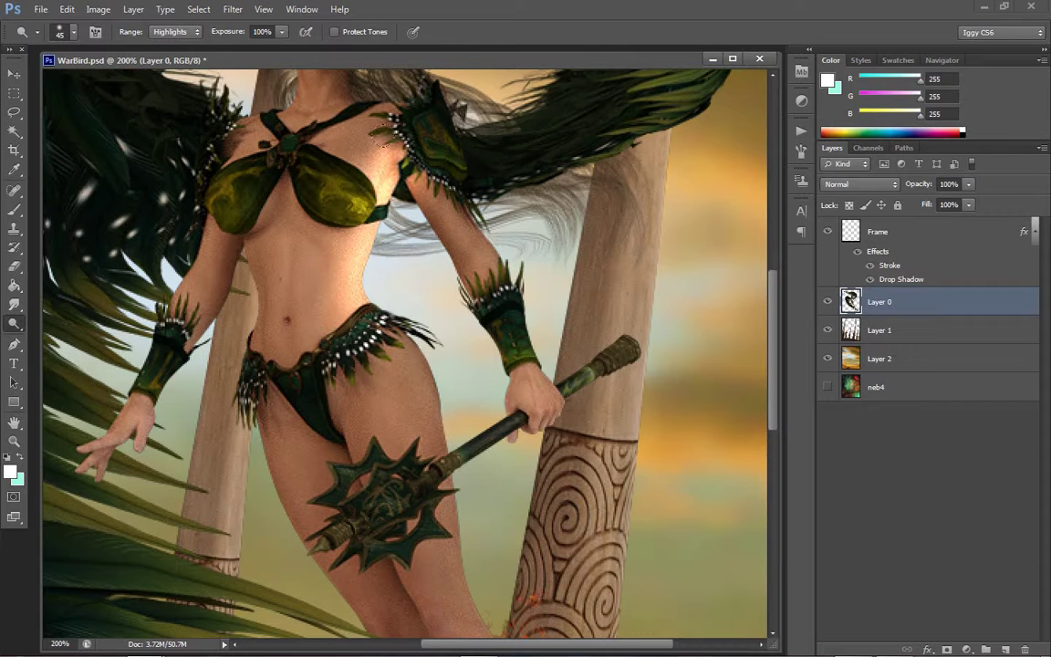
Lower the Dodge exposure to 63% and brighten the shoulder, the mace-side arm and hand, and the lit thigh with a size 45 brush
click(282, 35)
click(395, 151)
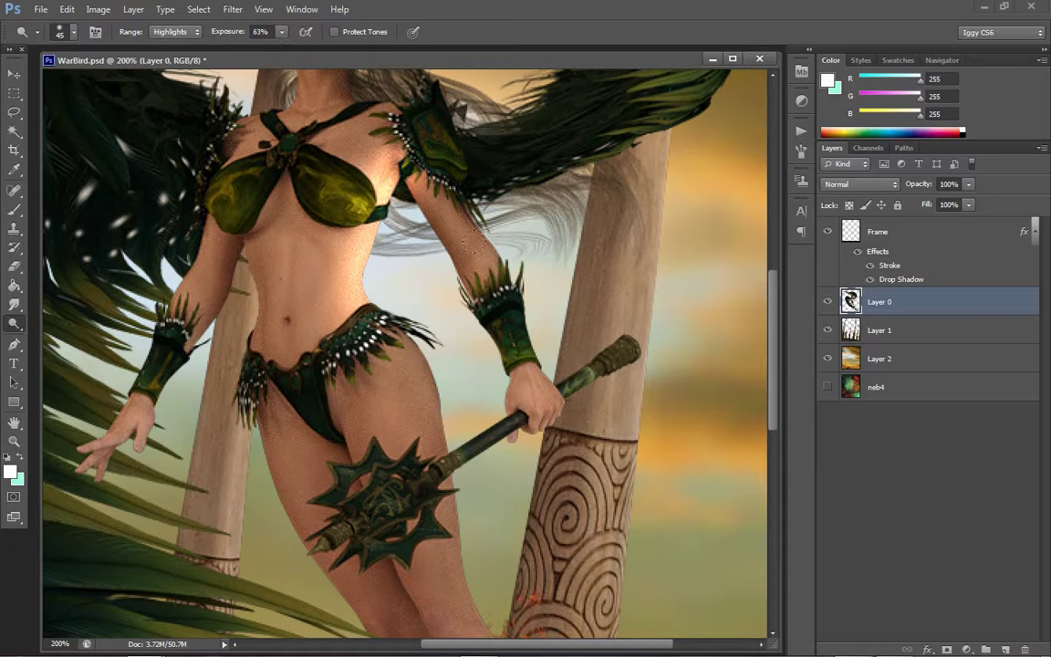
mouse_move(455, 206)
mouse_down()
mouse_move(486, 257)
mouse_move(471, 217)
mouse_move(516, 238)
mouse_up()
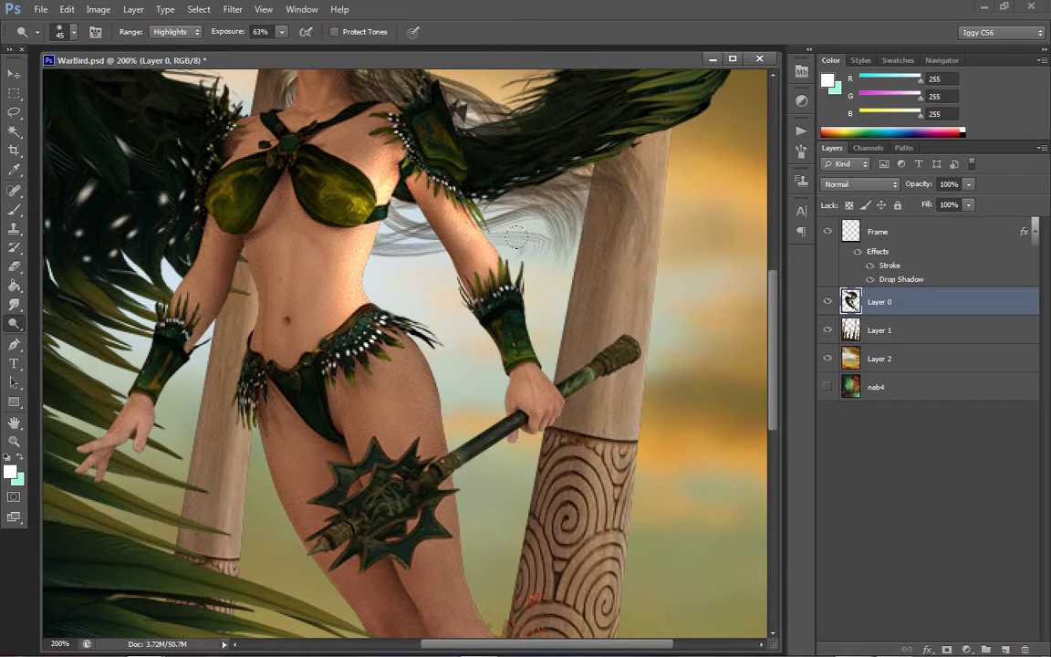
mouse_move(415, 377)
mouse_down()
mouse_move(365, 315)
mouse_move(392, 392)
mouse_move(366, 310)
mouse_move(432, 416)
mouse_move(402, 534)
mouse_move(444, 570)
mouse_move(452, 520)
mouse_up()
drag(484, 342, 548, 393)
Brighten the lower leg, tattooed foot and upper thigh with the Dodge tool, reducing the brush from size 45 to 25
drag(772, 322, 773, 399)
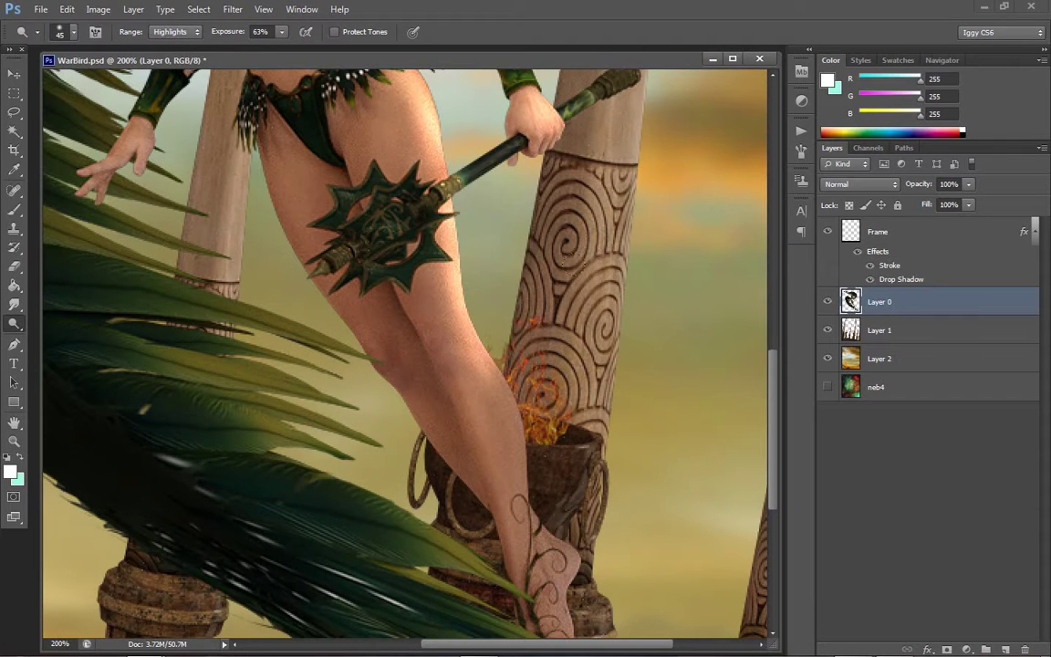
mouse_move(484, 357)
mouse_down()
mouse_move(449, 401)
mouse_move(444, 351)
mouse_move(466, 457)
mouse_move(524, 574)
mouse_move(479, 511)
mouse_move(506, 566)
mouse_up()
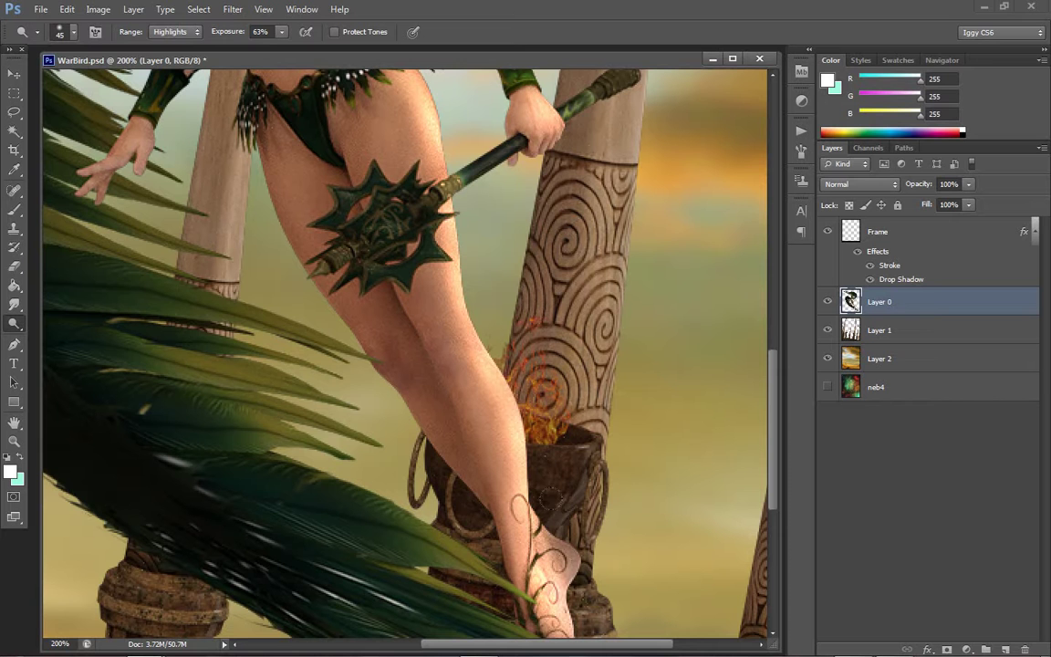
mouse_move(502, 520)
mouse_down()
mouse_move(506, 497)
mouse_move(558, 554)
mouse_up()
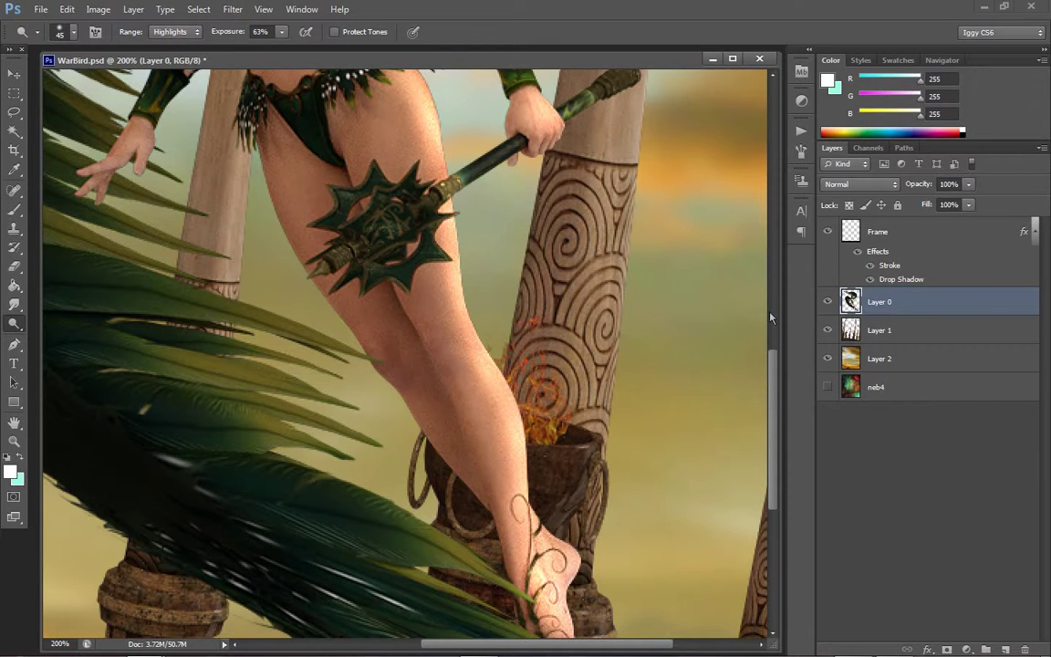
scroll(419, 389, up, 5)
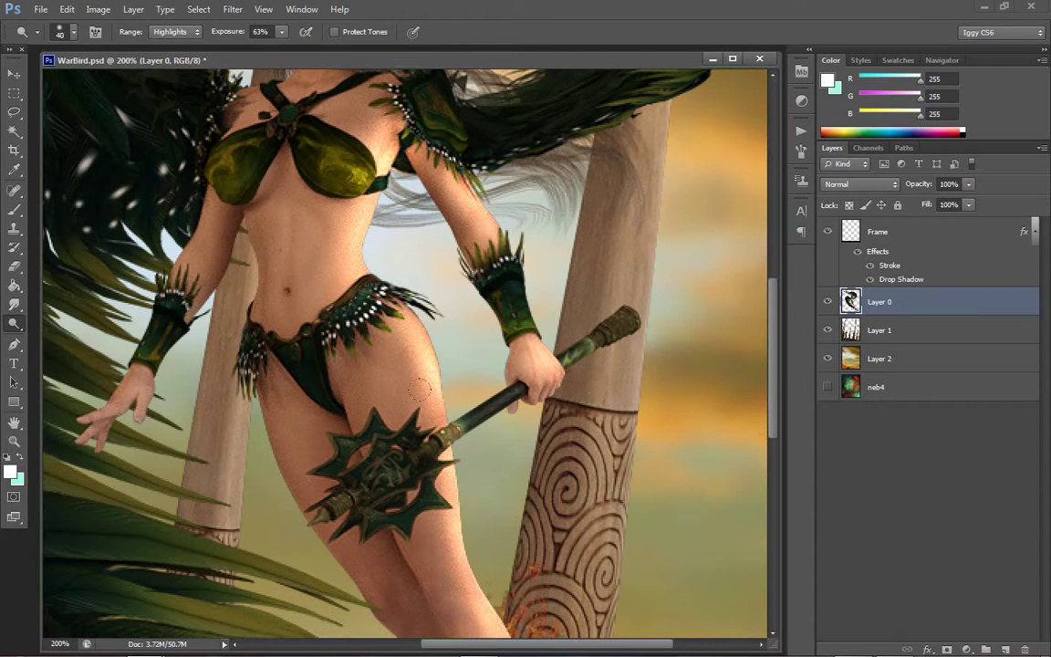
mouse_move(394, 387)
mouse_down()
mouse_move(402, 375)
mouse_move(396, 382)
mouse_up()
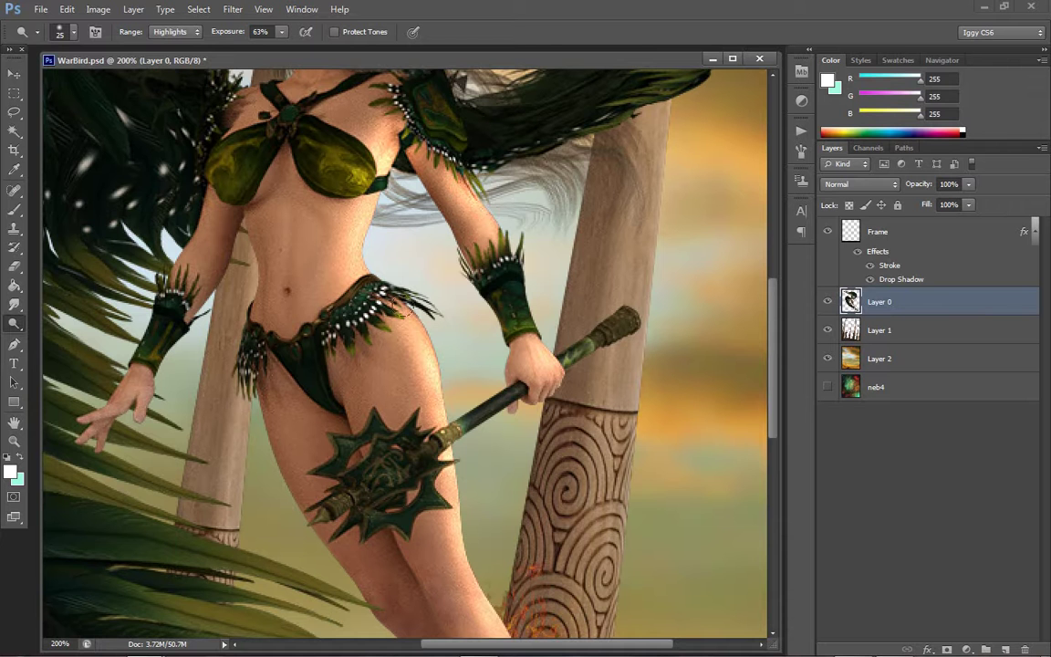
Brighten the upper chest, feathered mask, lips, neck and mace-side shoulder armor with the size 25 Dodge brush
scroll(774, 304, up, 4)
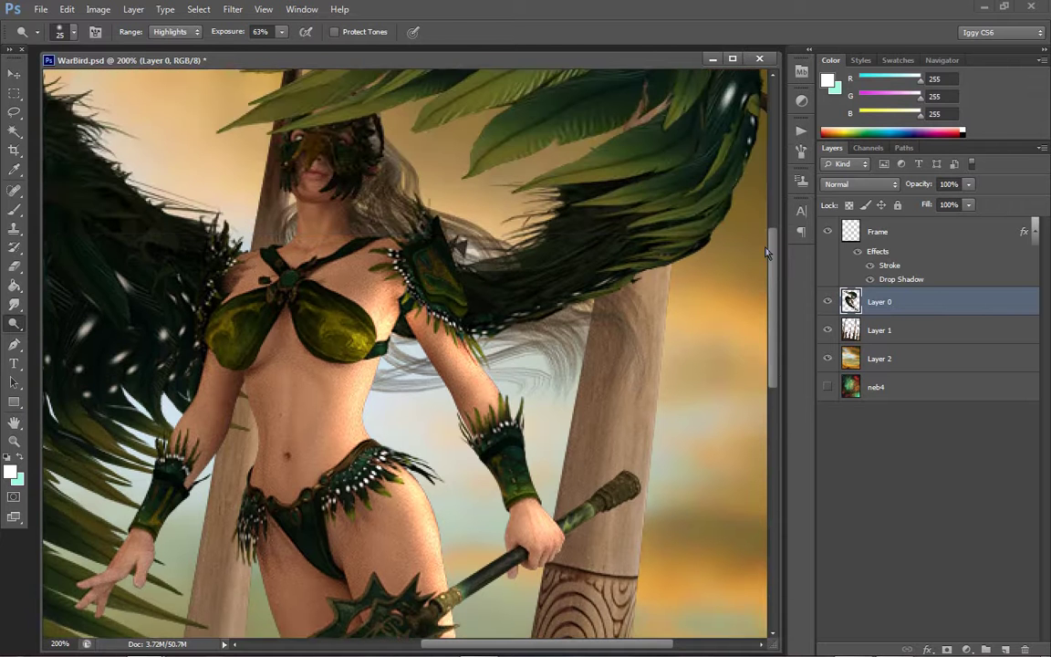
drag(316, 261, 323, 320)
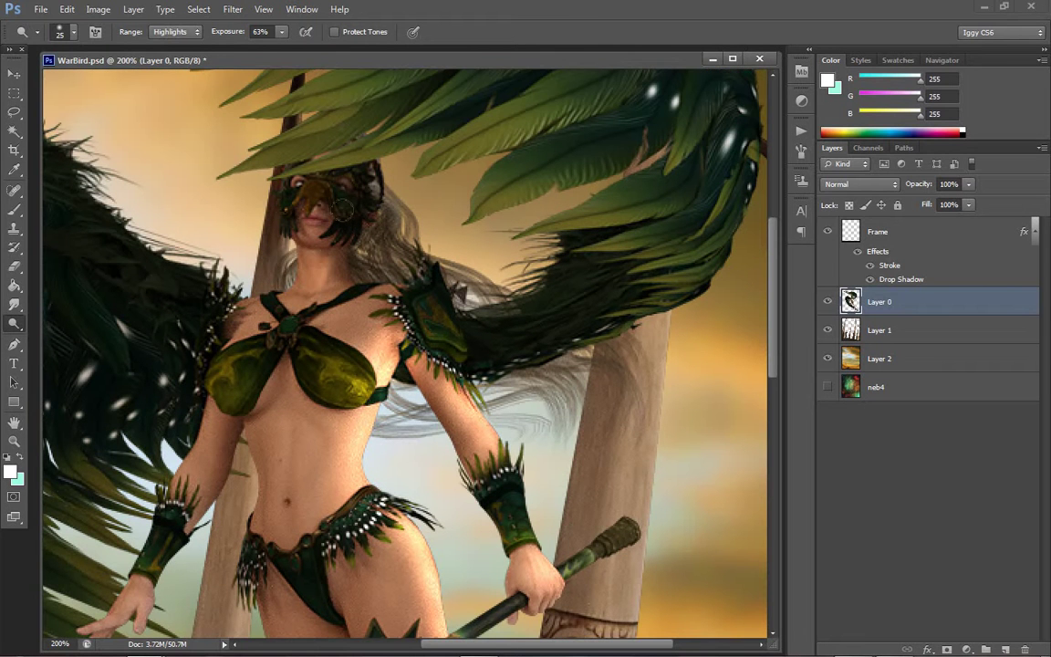
mouse_move(344, 207)
mouse_down()
mouse_move(335, 173)
mouse_move(310, 219)
mouse_move(319, 183)
mouse_move(306, 179)
mouse_move(313, 187)
mouse_move(310, 164)
mouse_move(327, 162)
mouse_move(326, 206)
mouse_move(315, 215)
mouse_move(305, 205)
mouse_up()
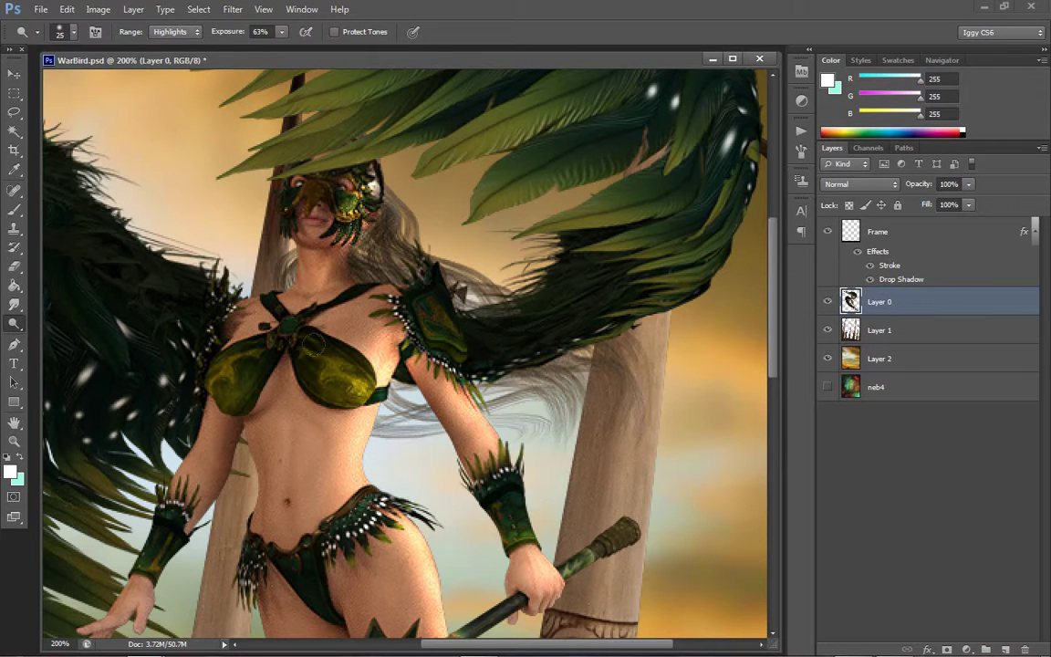
mouse_move(362, 267)
mouse_down()
mouse_move(414, 311)
mouse_move(407, 273)
mouse_move(352, 266)
mouse_move(406, 382)
mouse_up()
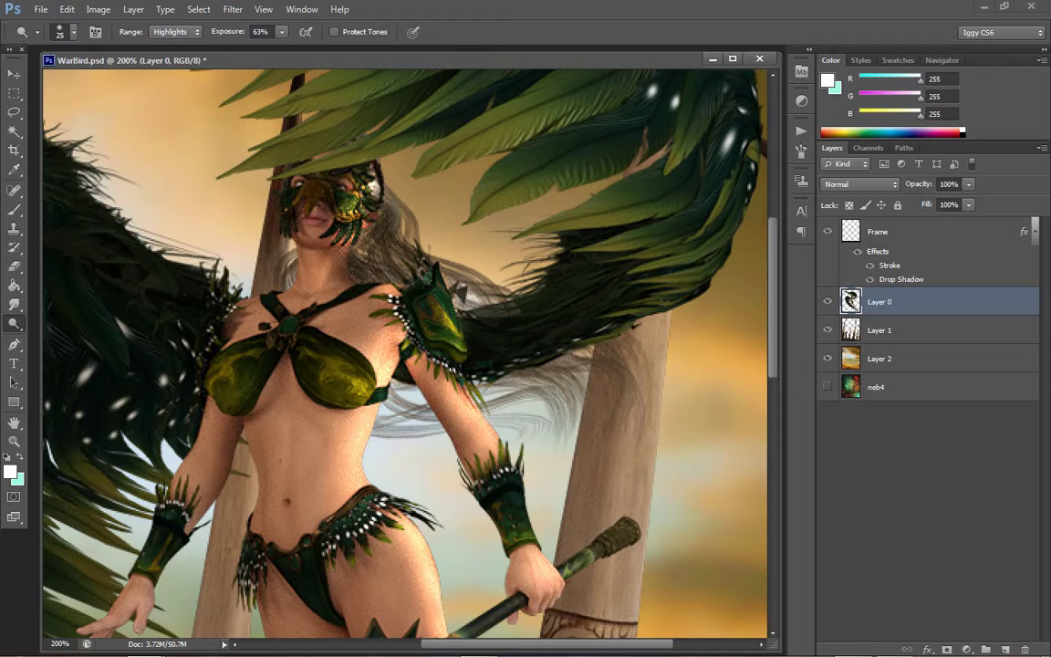
mouse_move(334, 265)
mouse_down()
mouse_move(301, 244)
mouse_move(312, 230)
mouse_move(290, 197)
mouse_up()
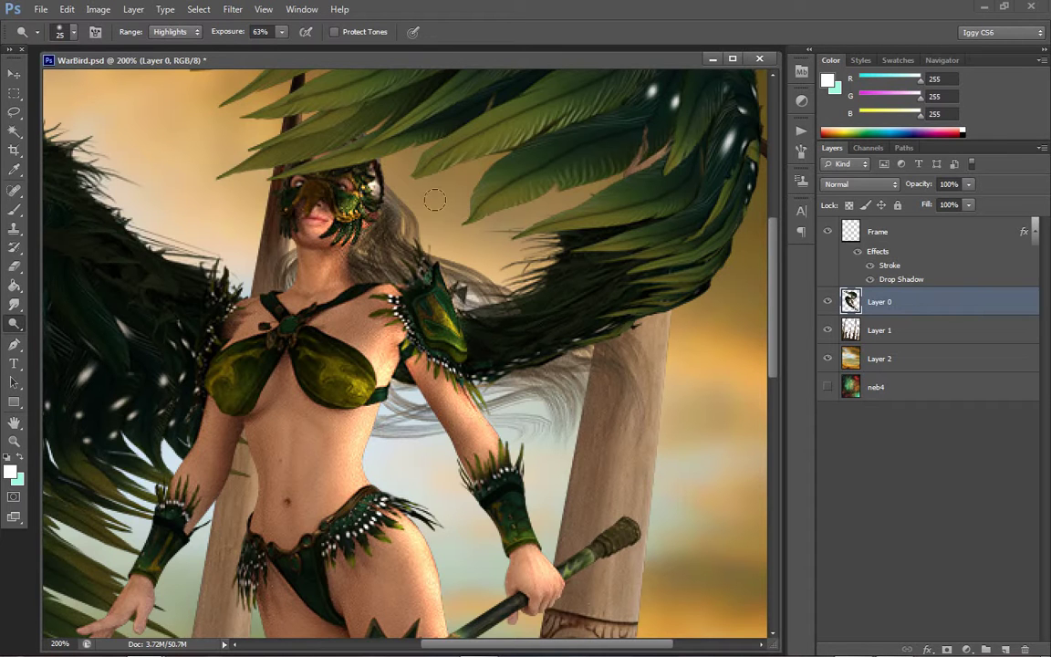
Bring out highlights in the flowing hair from the head down past the shoulder armor with the size 25 Dodge brush
mouse_move(333, 153)
mouse_down()
mouse_move(411, 187)
mouse_move(356, 187)
mouse_move(345, 239)
mouse_move(373, 251)
mouse_move(471, 252)
mouse_up()
mouse_move(485, 294)
mouse_down()
mouse_move(422, 239)
mouse_move(443, 265)
mouse_up()
mouse_move(534, 371)
mouse_down()
mouse_move(492, 342)
mouse_move(511, 352)
mouse_move(534, 333)
mouse_move(570, 346)
mouse_up()
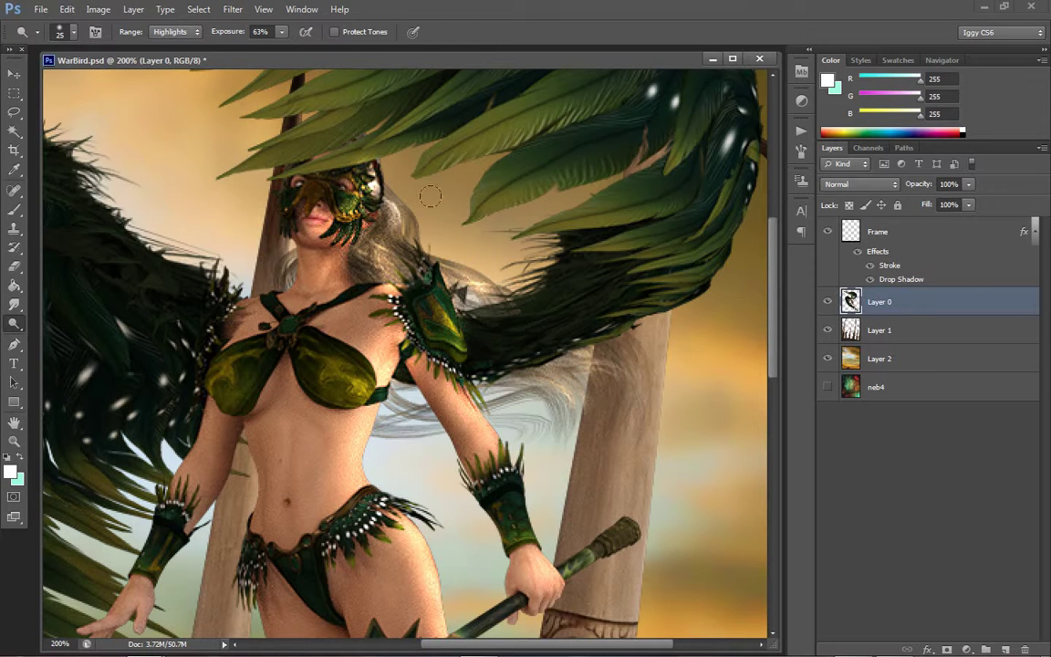
Brighten the open-handed arm, its bracer and the yellow-green top with the Dodge tool at 63% exposure, brush sizes 25 to 40
mouse_move(245, 303)
mouse_down()
mouse_move(208, 365)
mouse_move(176, 453)
mouse_up()
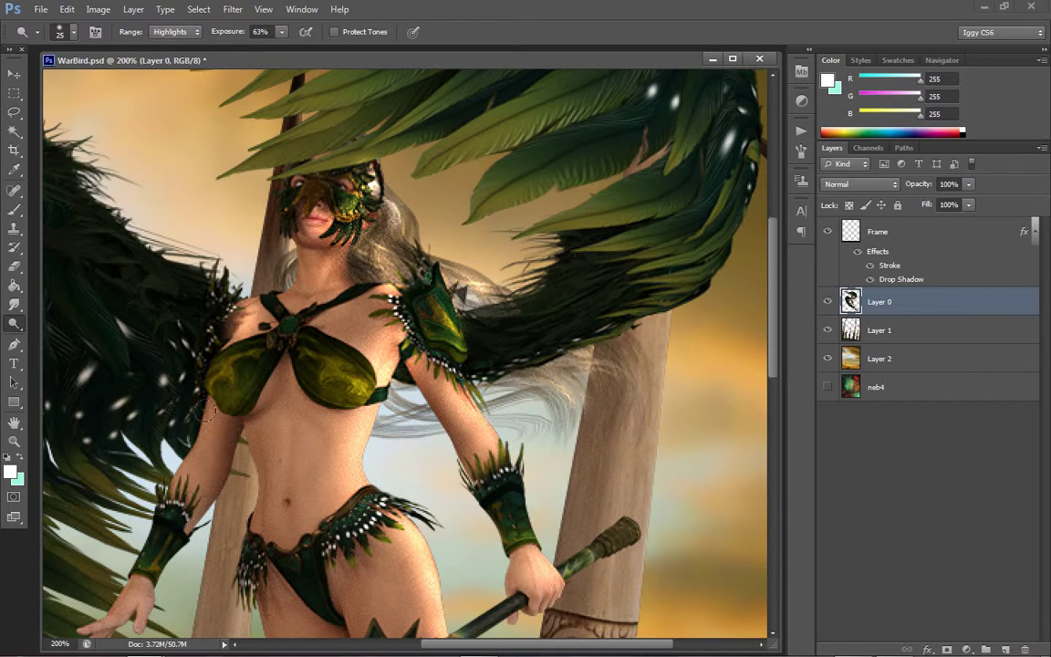
drag(208, 411, 181, 479)
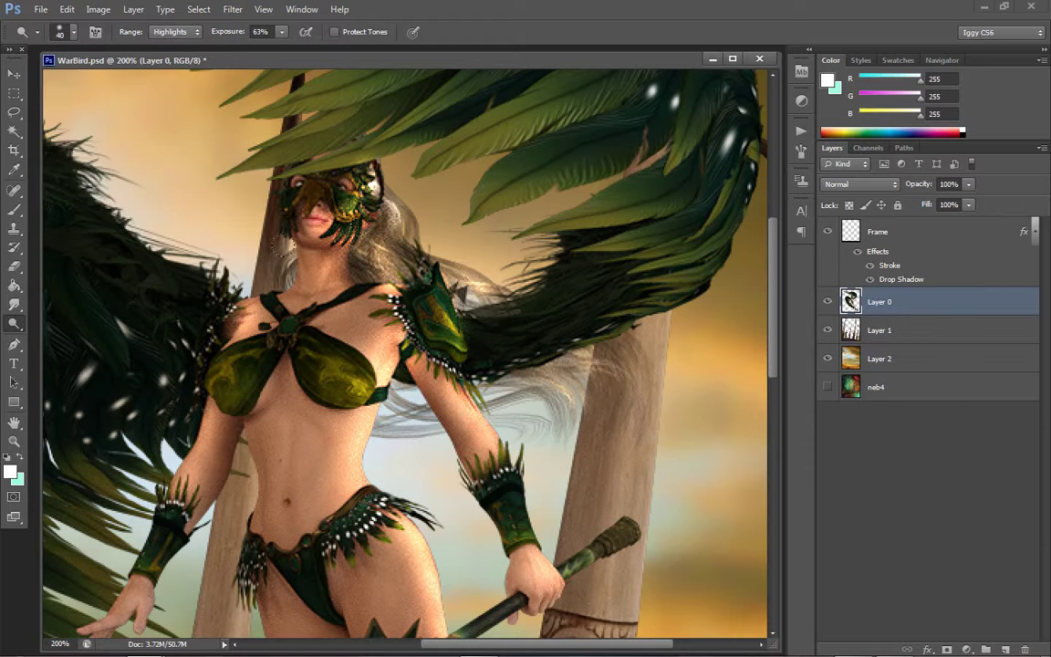
key([)
mouse_move(353, 374)
mouse_down()
mouse_move(238, 392)
mouse_move(205, 351)
mouse_move(196, 365)
mouse_move(223, 361)
mouse_up()
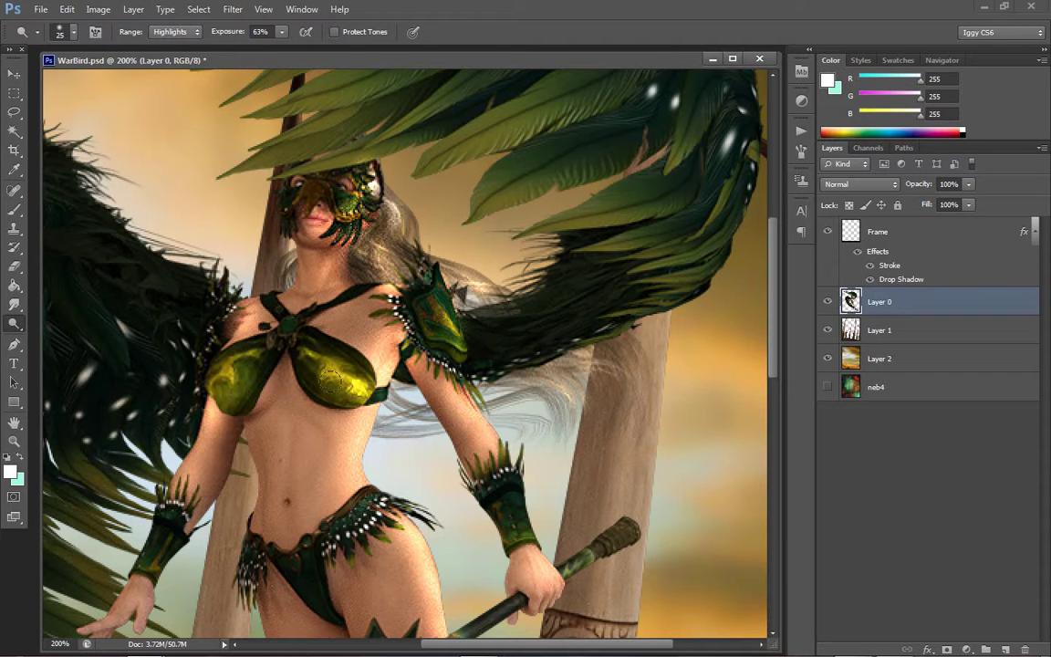
mouse_move(148, 463)
mouse_down()
mouse_move(123, 547)
mouse_move(141, 573)
mouse_up()
mouse_move(169, 468)
mouse_down()
mouse_move(207, 429)
mouse_move(225, 327)
mouse_up()
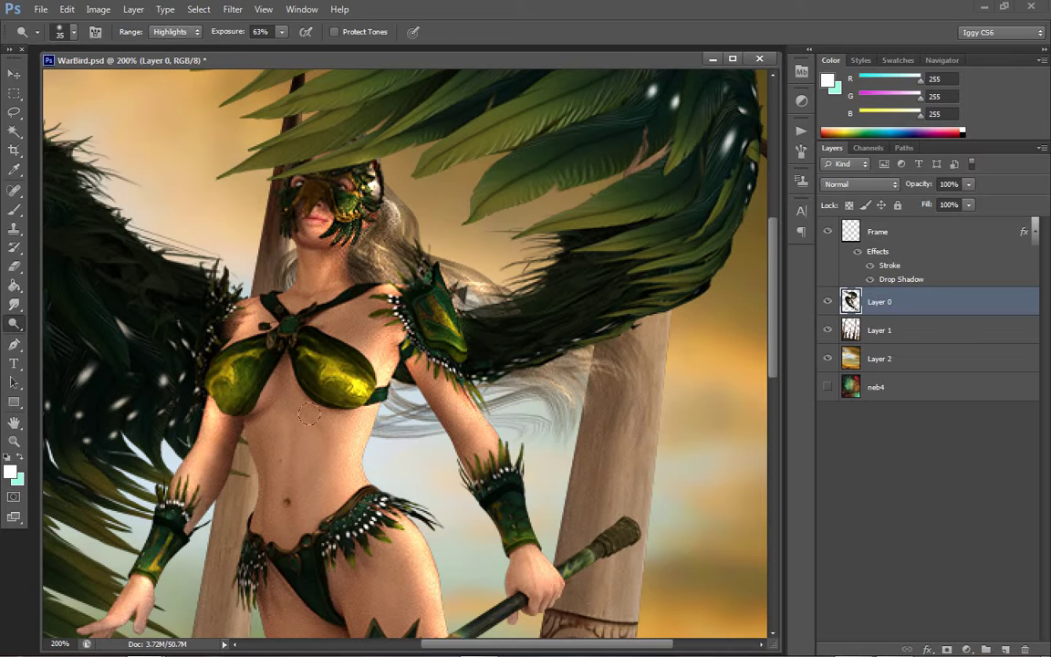
Brighten the shaded side of the torso, the upper chest, neck and jaw with the Dodge tool, brush sizes 60 and 50
mouse_move(257, 424)
mouse_down()
mouse_move(249, 393)
mouse_move(271, 392)
mouse_move(268, 448)
mouse_move(256, 422)
mouse_move(265, 466)
mouse_move(256, 425)
mouse_move(289, 388)
mouse_move(246, 356)
mouse_up()
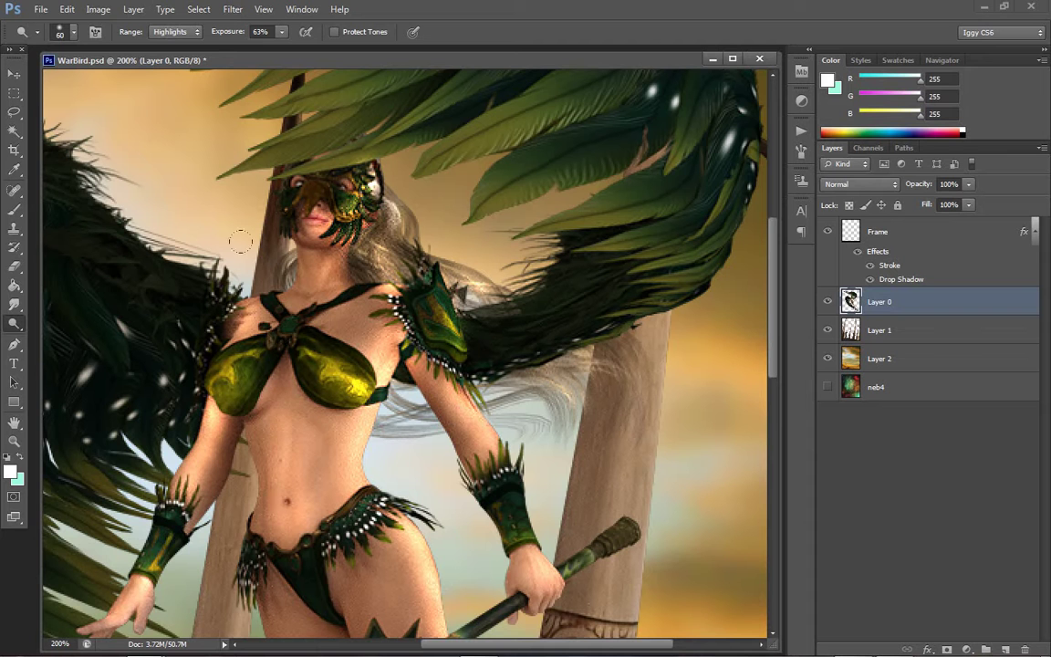
key(bracketleft)
key(bracketleft)
key(bracketleft)
mouse_move(321, 304)
mouse_down()
mouse_move(294, 275)
mouse_move(341, 310)
mouse_up()
drag(267, 265, 285, 287)
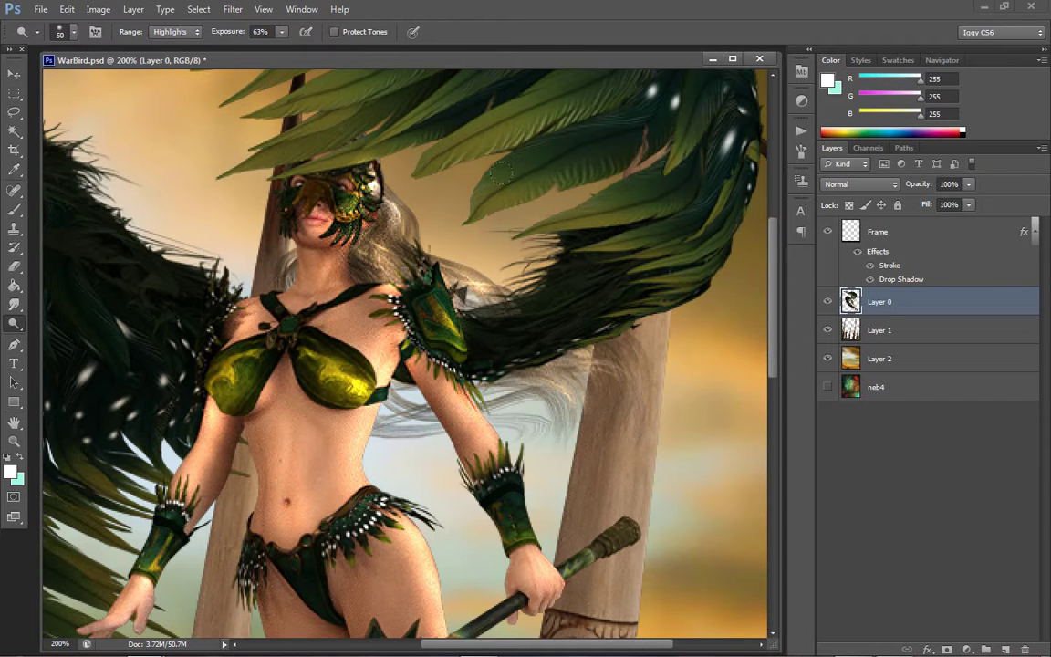
drag(277, 217, 308, 240)
Try to brighten the shaded leg from the hip down to the ankle with the Dodge tool at brush size 30
drag(774, 276, 707, 353)
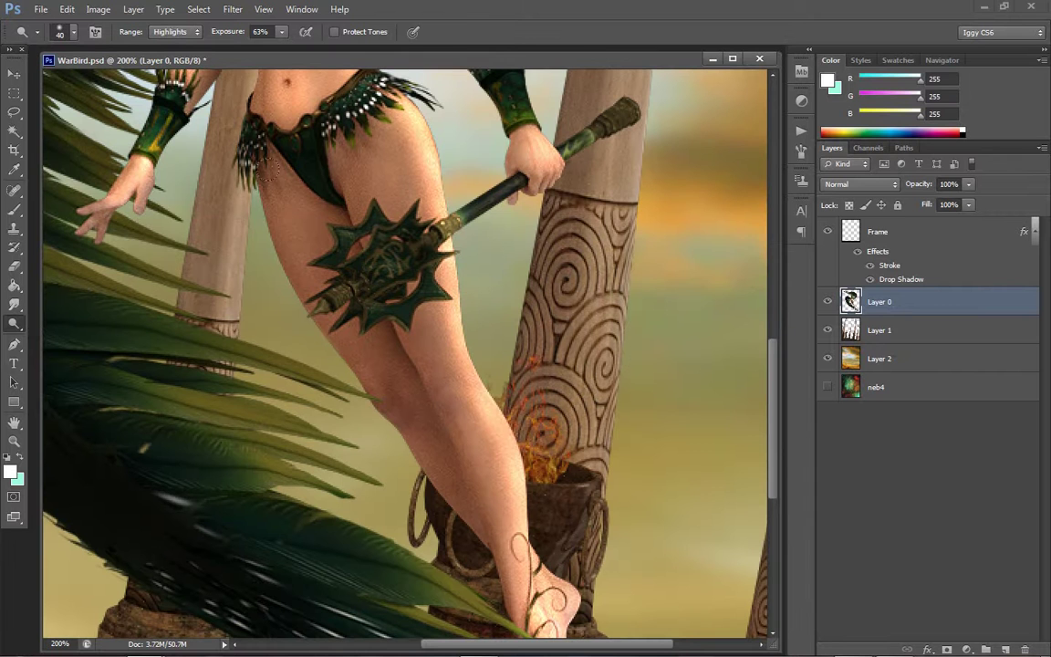
mouse_move(267, 165)
mouse_down()
mouse_move(278, 236)
mouse_move(299, 264)
mouse_up()
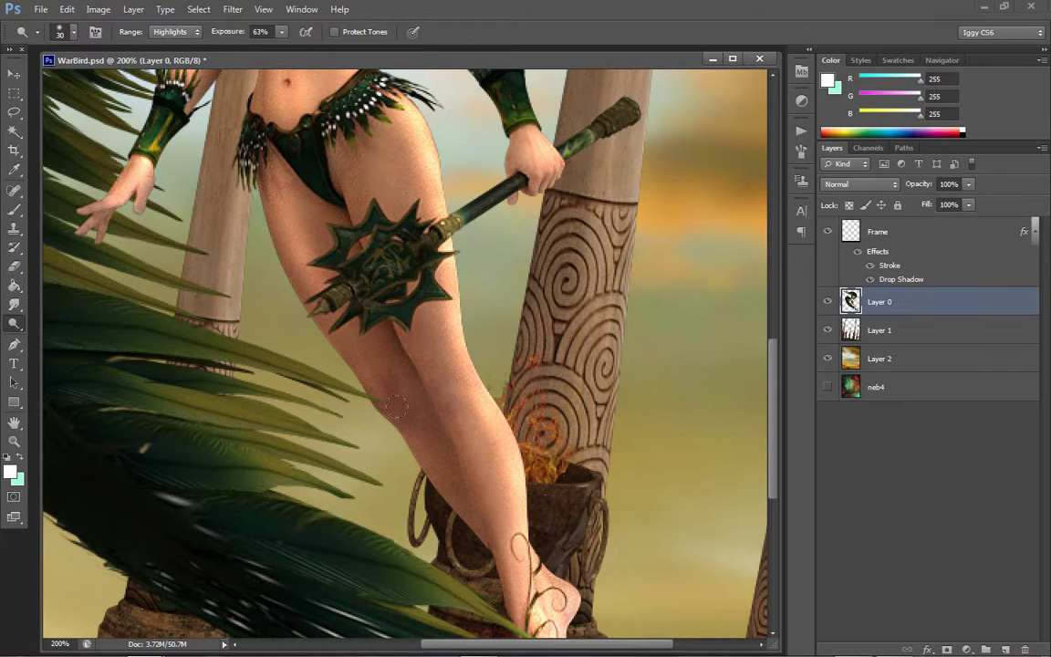
drag(351, 346, 446, 485)
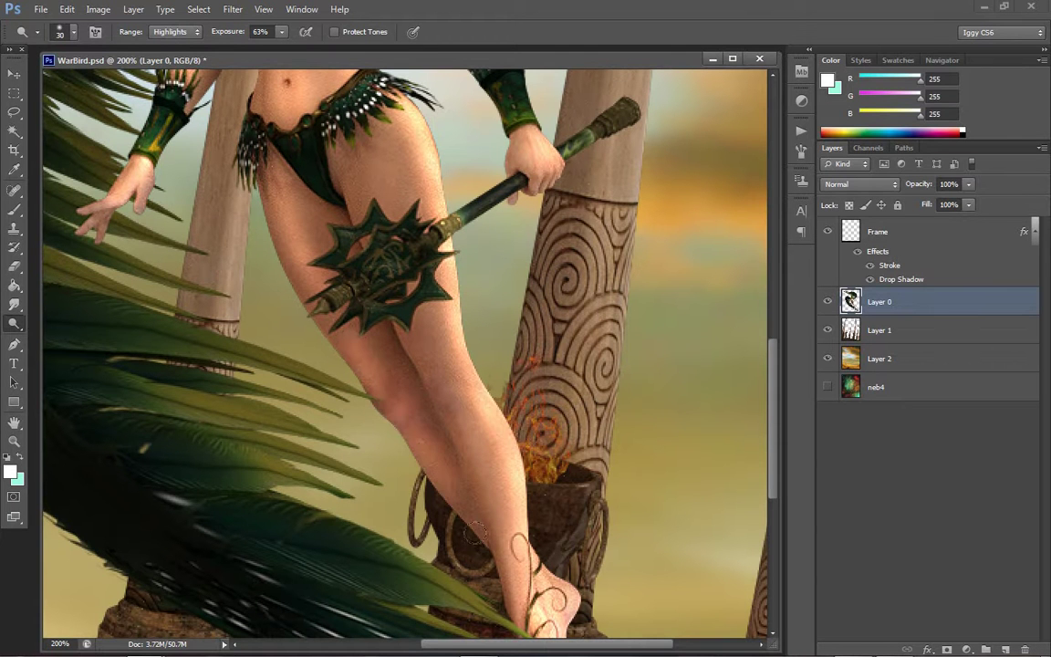
drag(475, 532, 500, 566)
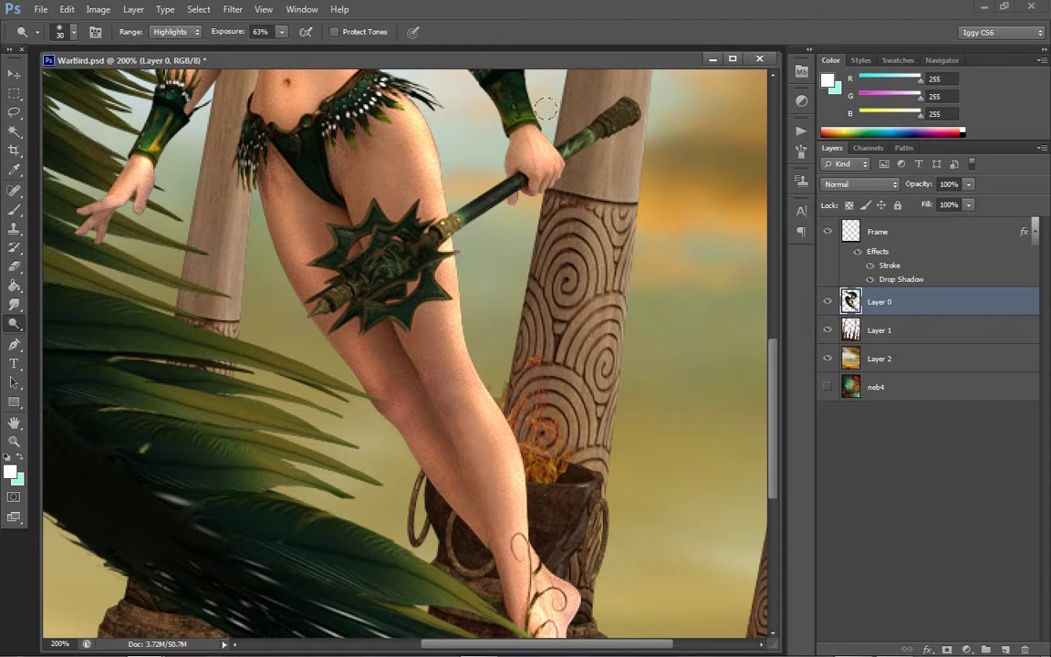
Undo the last Dodge strokes on the legs
key(ctrl+alt+z)
key(ctrl+alt+z)
key(ctrl+alt+z)
key(ctrl+alt+z)
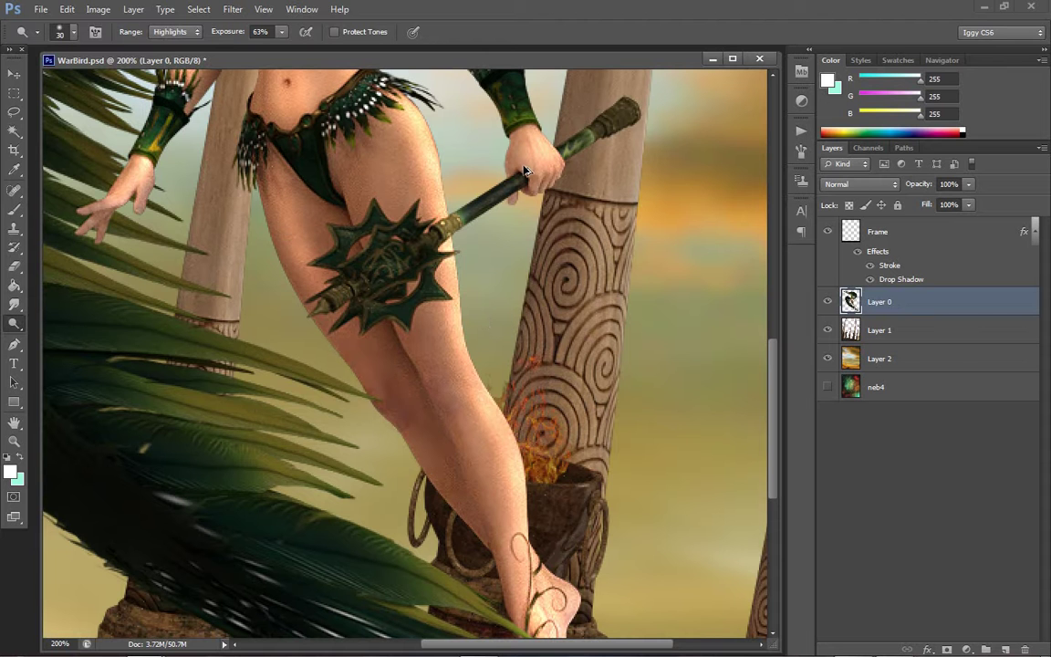
key(ctrl+alt+z)
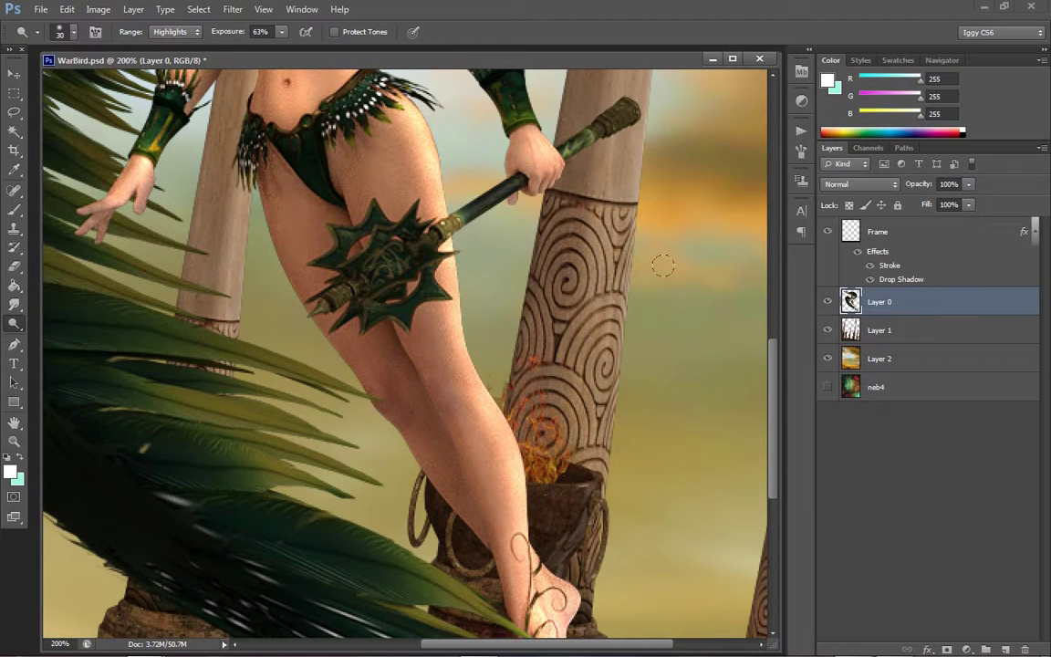
Brighten both bracers with the size 20 Dodge brush and the midriff with the brush enlarged to size 45
scroll(697, 327, up, 6)
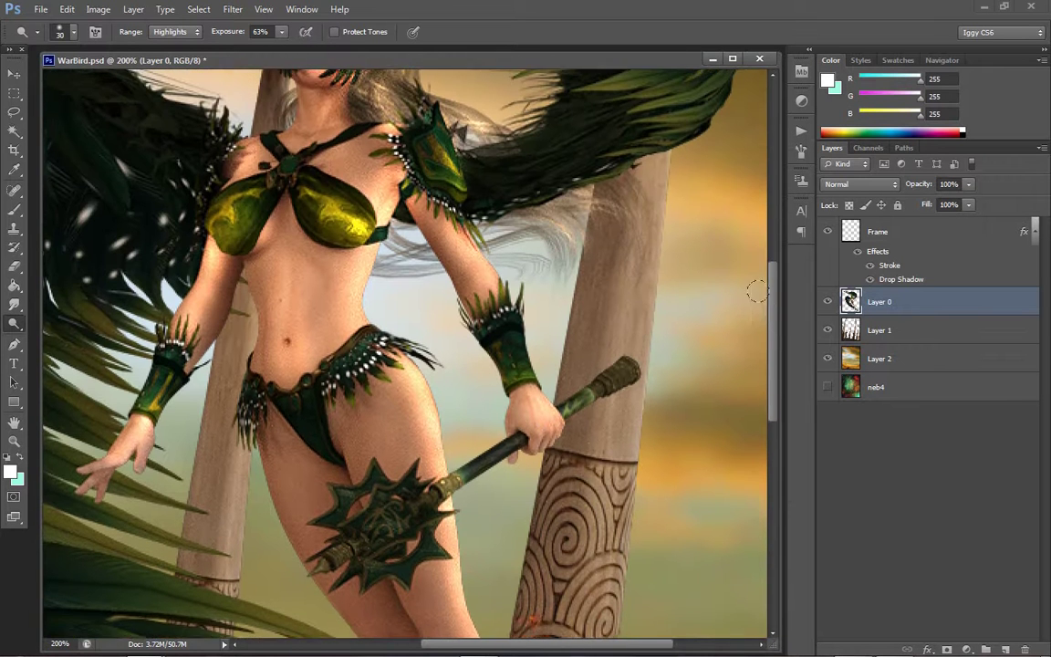
key(bracketleft)
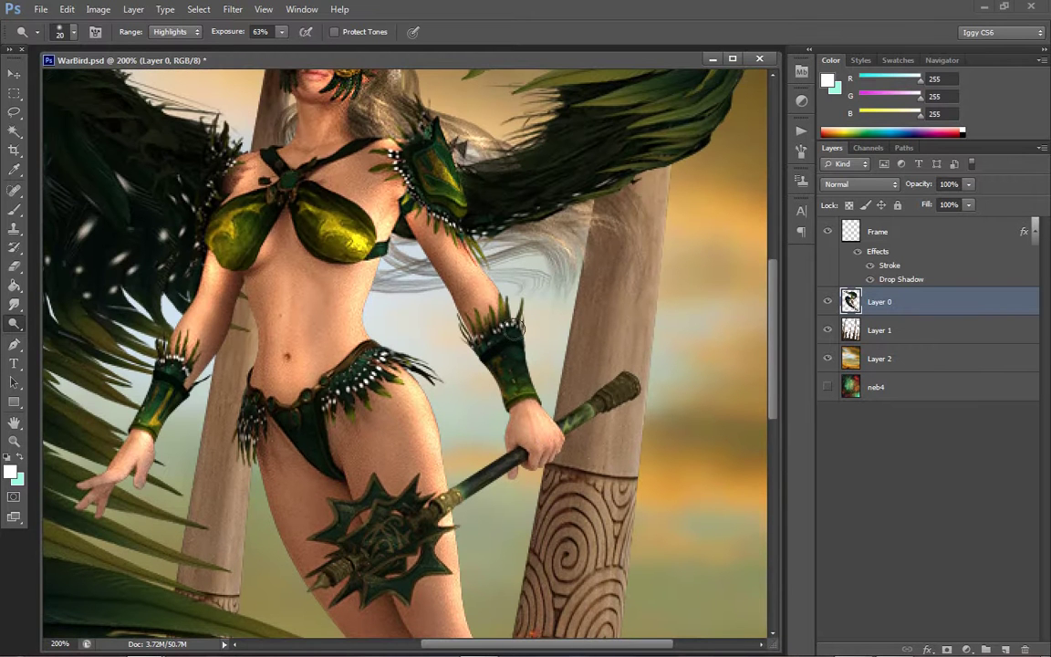
mouse_move(516, 310)
mouse_down()
mouse_move(482, 340)
mouse_move(483, 367)
mouse_up()
mouse_move(185, 402)
mouse_down()
mouse_move(190, 373)
mouse_move(201, 376)
mouse_move(183, 337)
mouse_up()
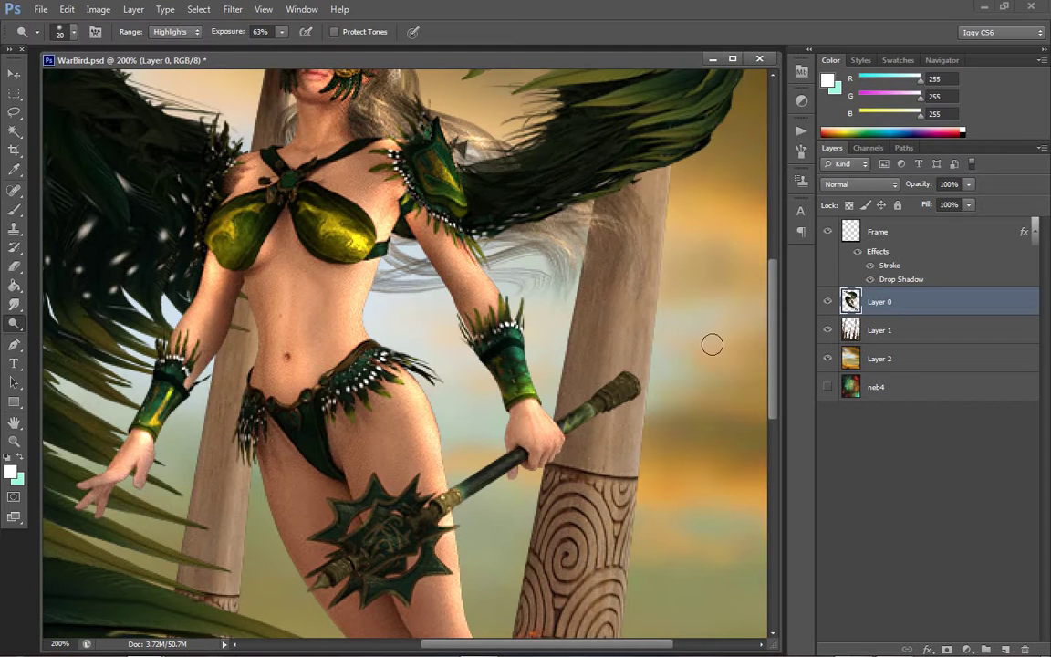
key(bracketright)
mouse_move(308, 267)
mouse_down()
mouse_move(282, 245)
mouse_move(313, 347)
mouse_up()
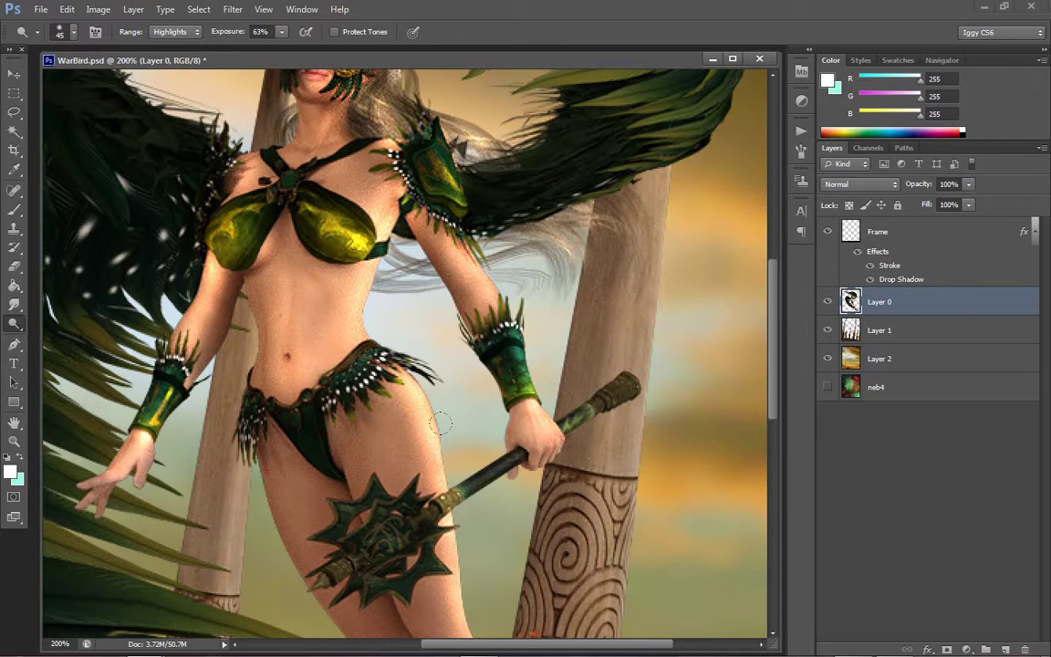
Bring out highlights on the belt's gold trim and green gems with the Dodge brush, reduced from size 15 to 7 for the close-up details
key(bracketleft)
key(bracketleft)
key(bracketleft)
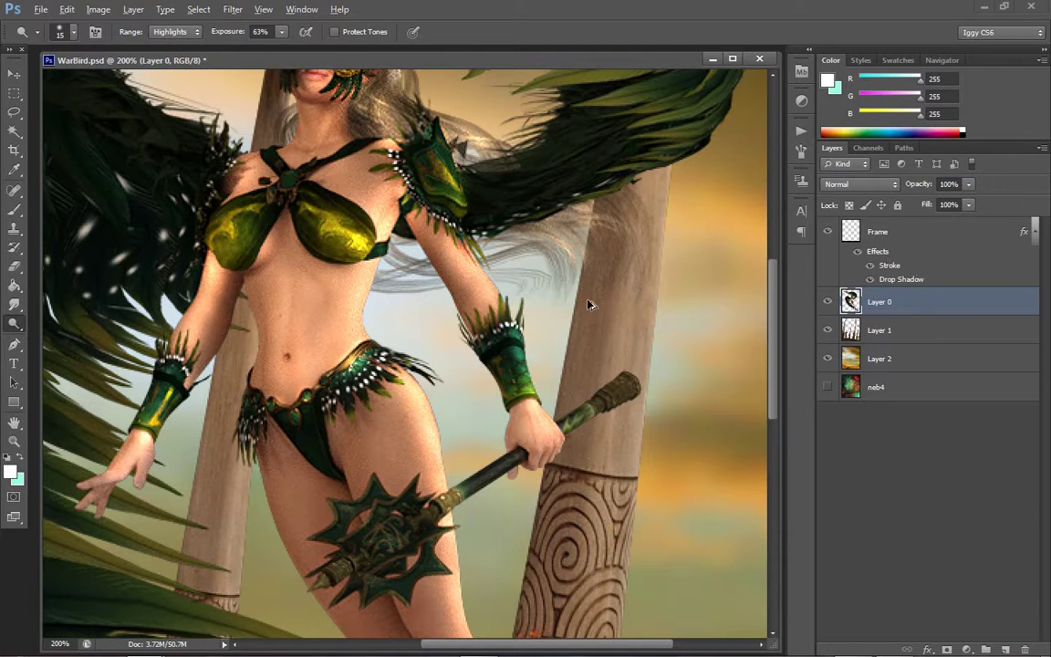
click(13, 441)
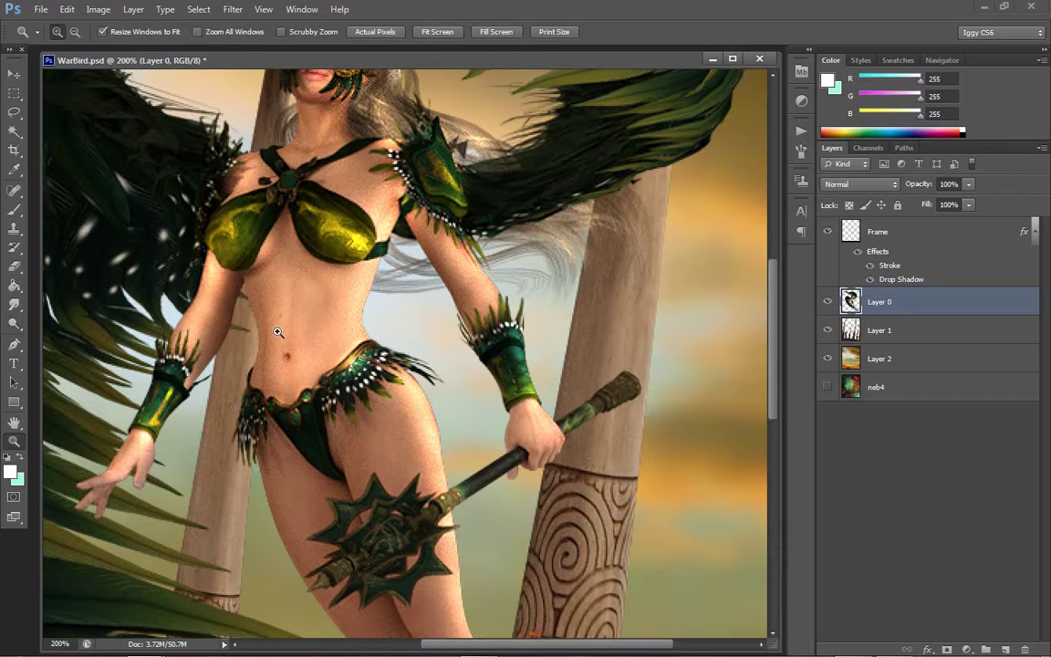
click(277, 332)
click(428, 425)
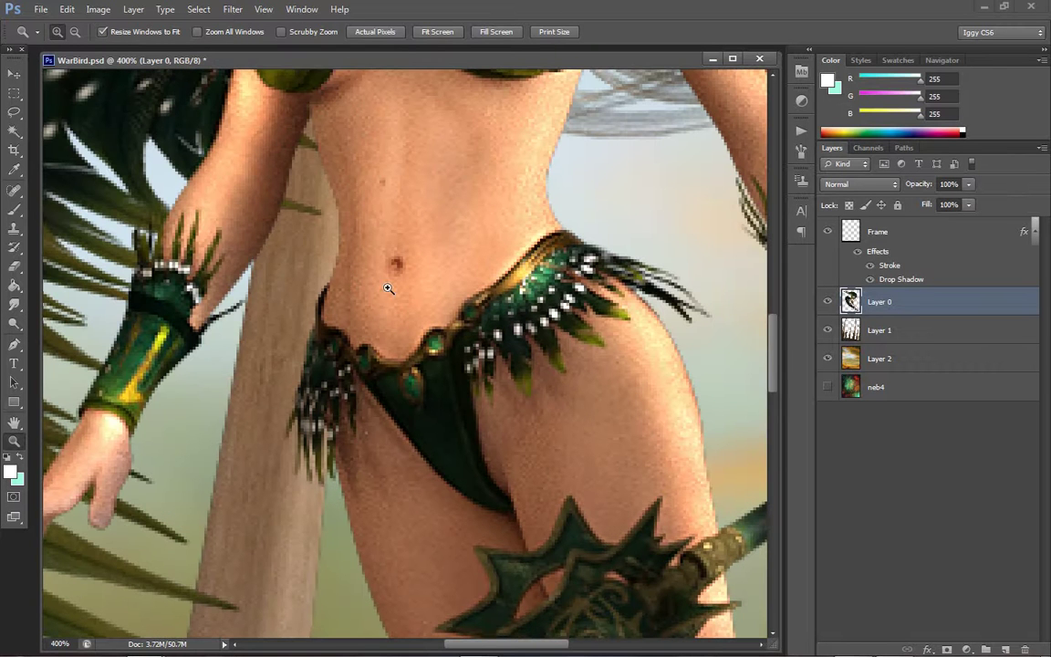
click(16, 323)
key(bracketleft)
key(bracketleft)
key(bracketleft)
key(bracketleft)
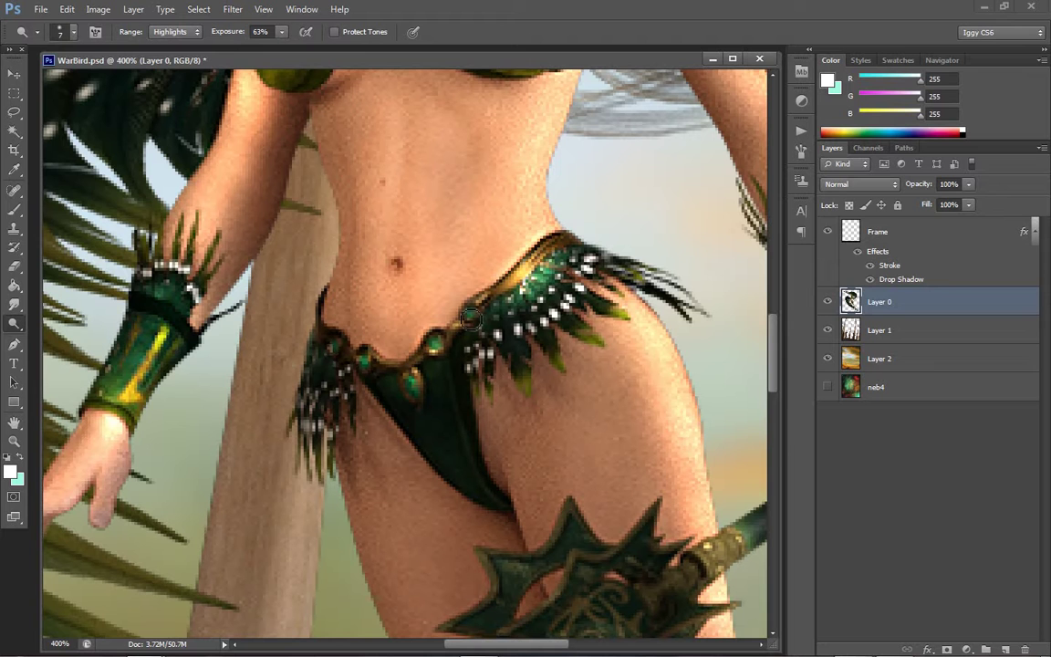
Brighten the green chest gem, its surrounding ornaments, the strap and the yellow-green top with the Dodge tool at brush size 8
mouse_move(774, 374)
mouse_down()
mouse_move(774, 282)
mouse_move(774, 332)
mouse_up()
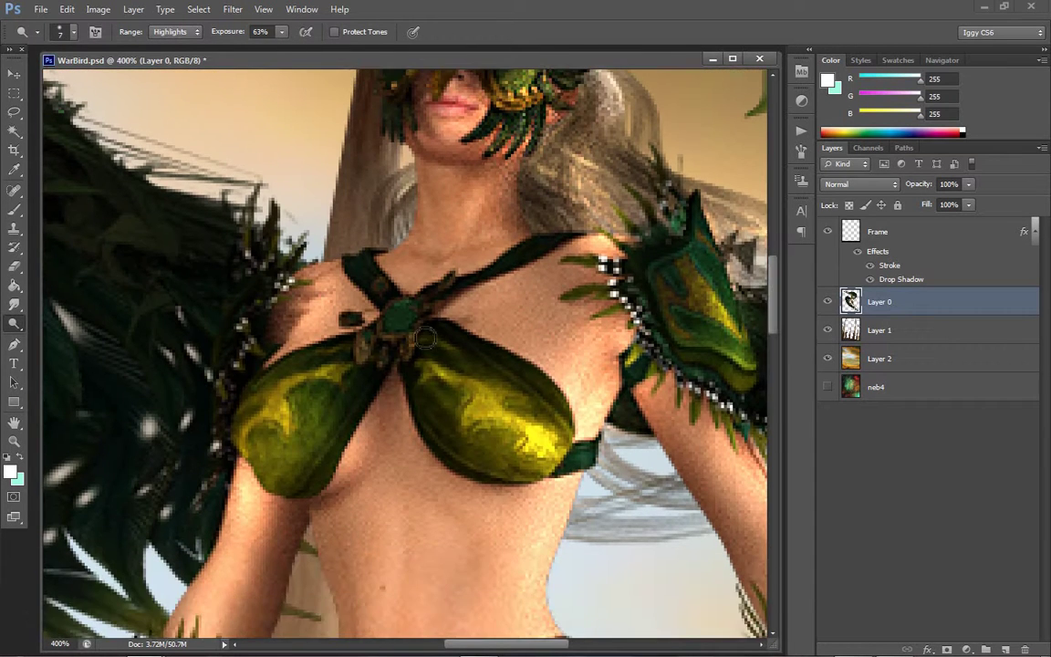
key(bracketright)
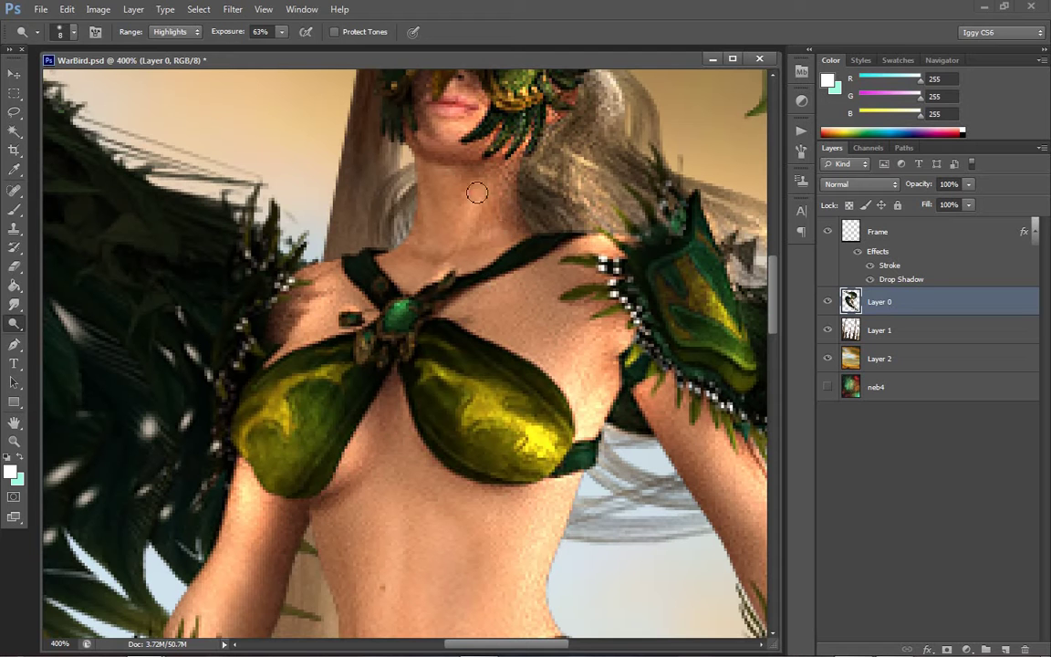
key(ctrl+z)
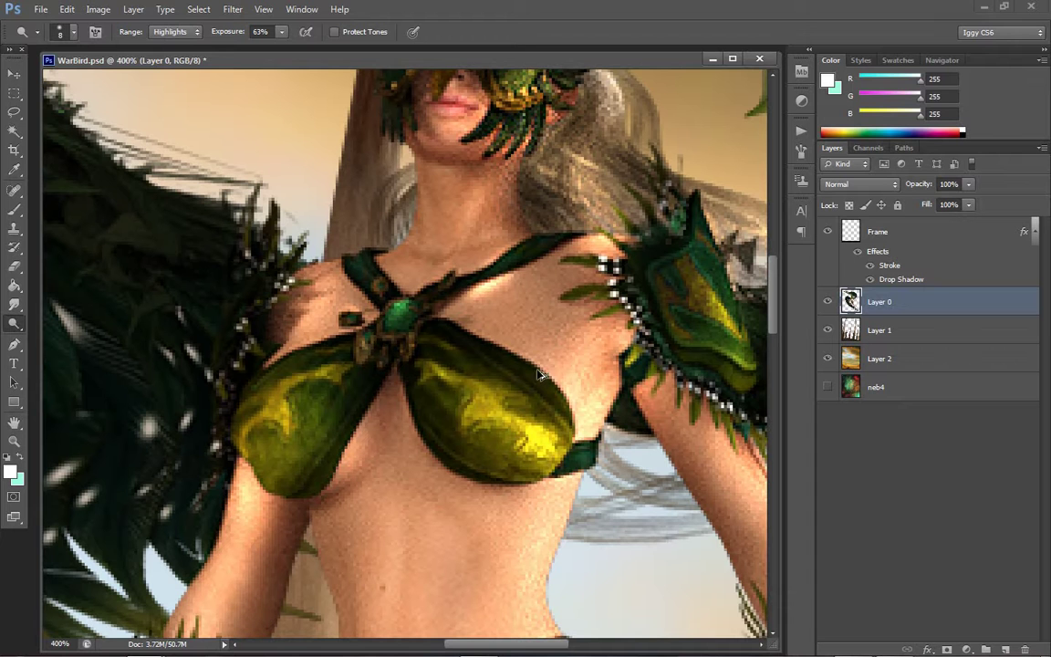
click(400, 315)
mouse_move(400, 315)
mouse_down()
mouse_move(377, 346)
mouse_move(370, 325)
mouse_move(382, 343)
mouse_up()
mouse_move(430, 399)
mouse_down()
mouse_move(492, 438)
mouse_move(442, 379)
mouse_move(507, 451)
mouse_move(528, 370)
mouse_move(361, 370)
mouse_move(280, 412)
mouse_move(314, 389)
mouse_move(322, 397)
mouse_move(275, 428)
mouse_move(337, 374)
mouse_move(284, 385)
mouse_move(318, 360)
mouse_move(214, 454)
mouse_up()
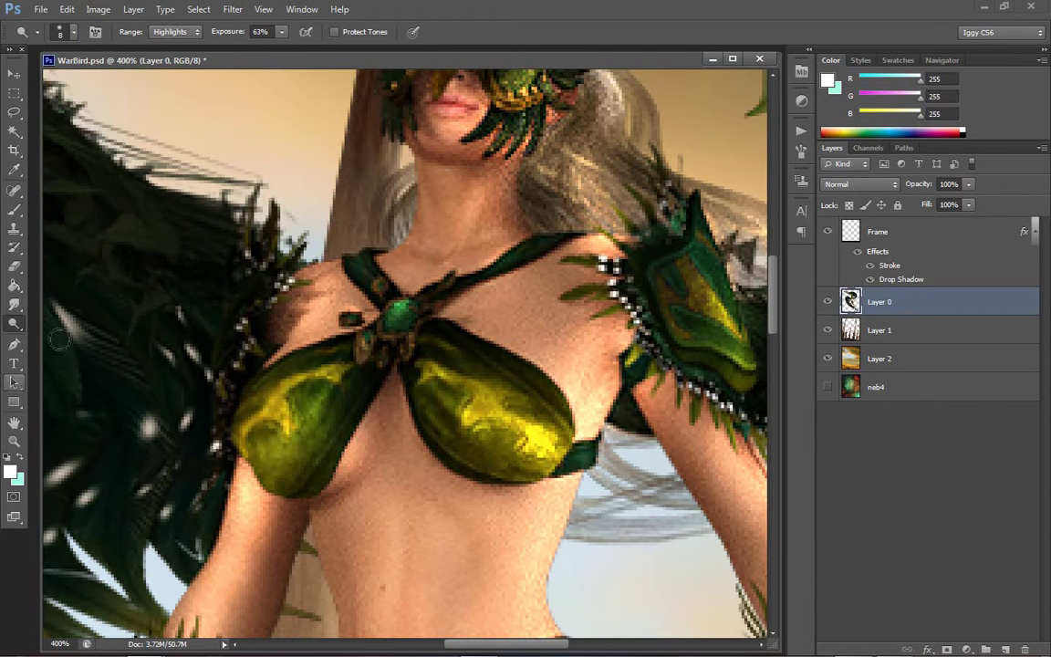
Softly brighten the neck and upper chest with the Dodge tool at 30% exposure and brush size 25
mouse_move(433, 182)
mouse_down()
mouse_move(435, 164)
mouse_move(468, 224)
mouse_move(435, 121)
mouse_up()
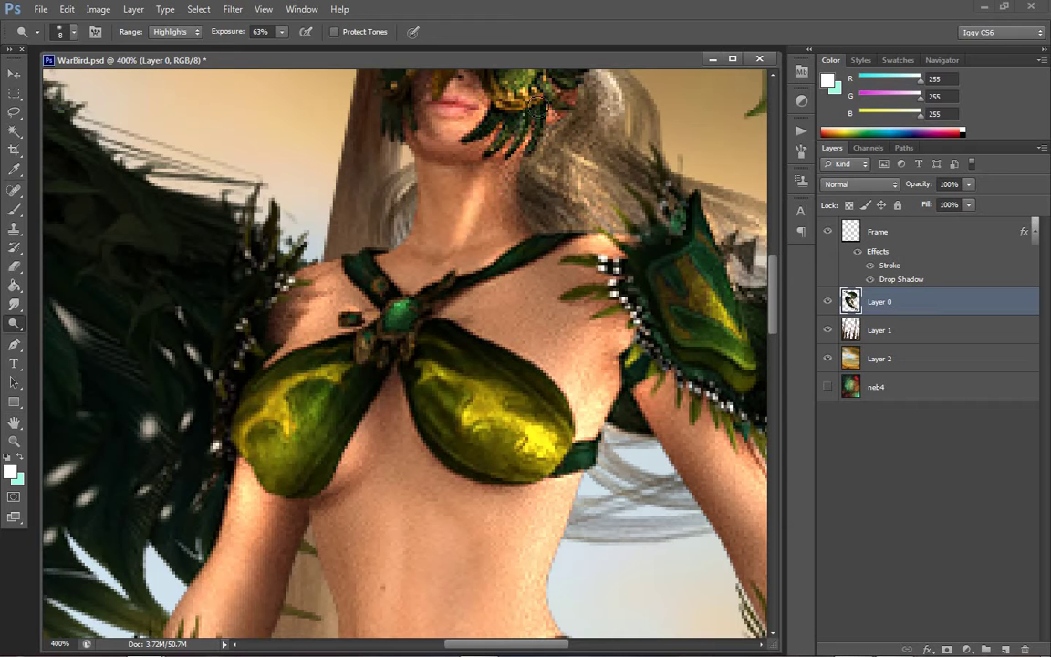
click(282, 31)
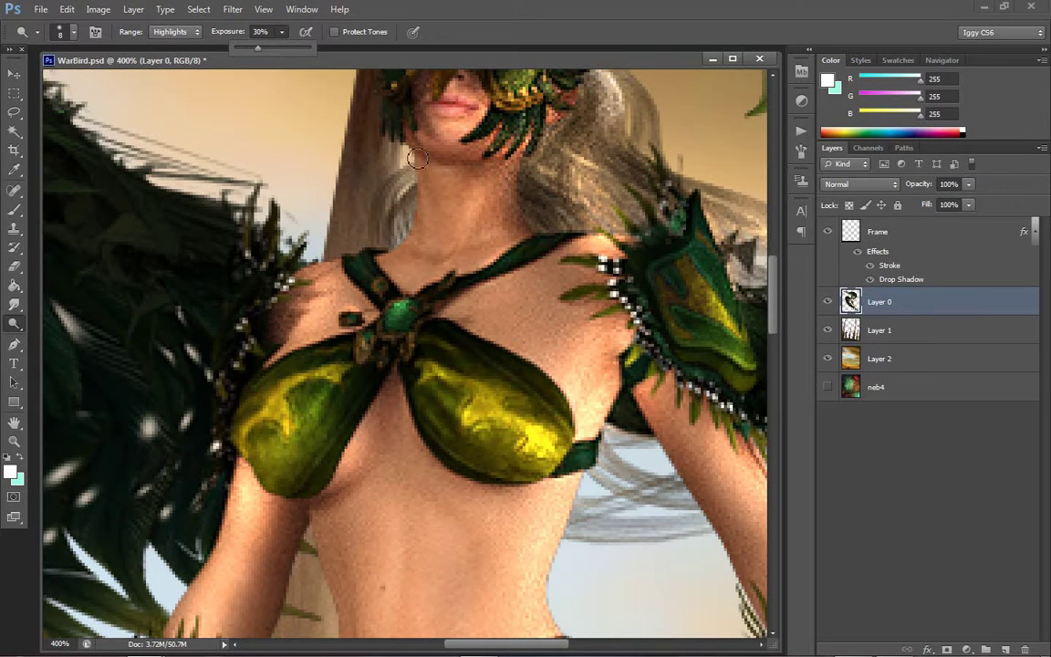
click(381, 169)
drag(461, 270, 420, 223)
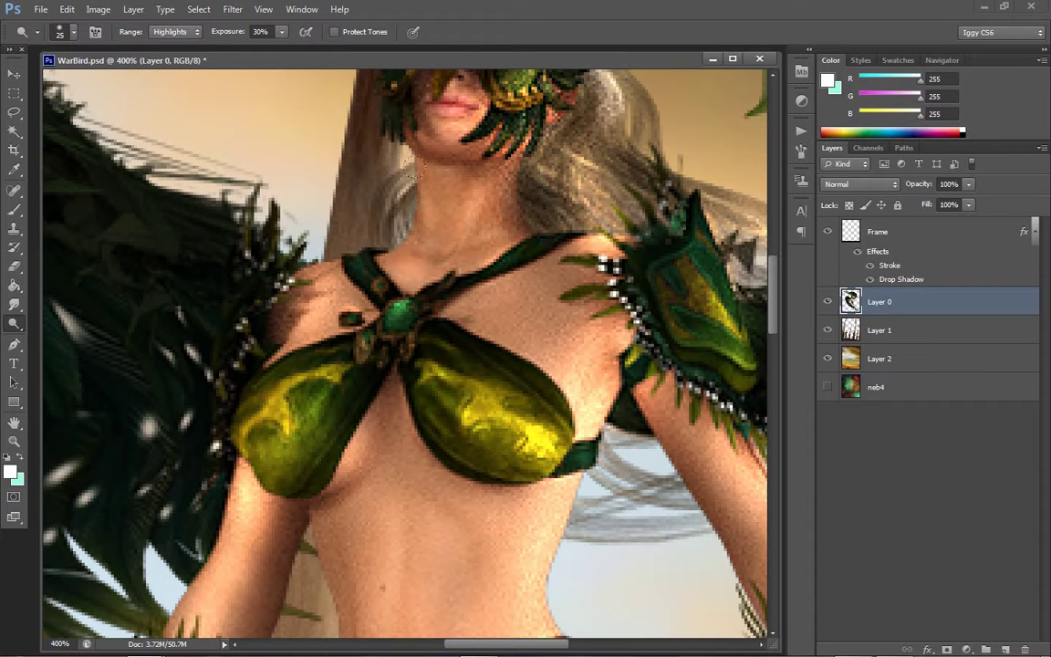
drag(427, 190, 499, 175)
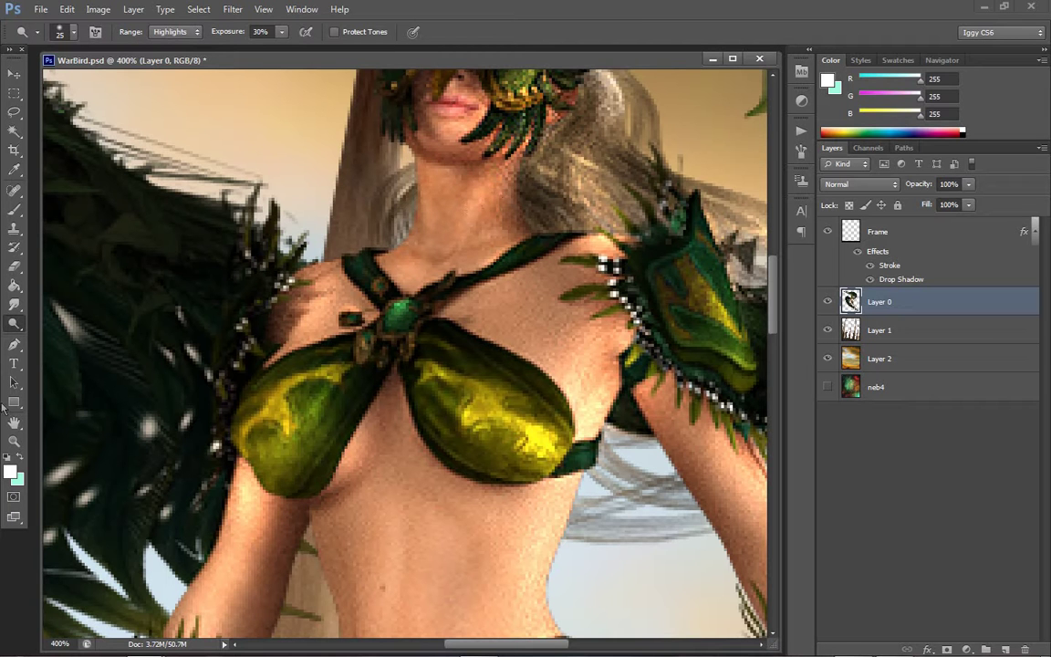
Brighten the midriff, hips and legs at 100% zoom with the Dodge tool at 30% exposure and brush size 90
key(z)
right_click(403, 310)
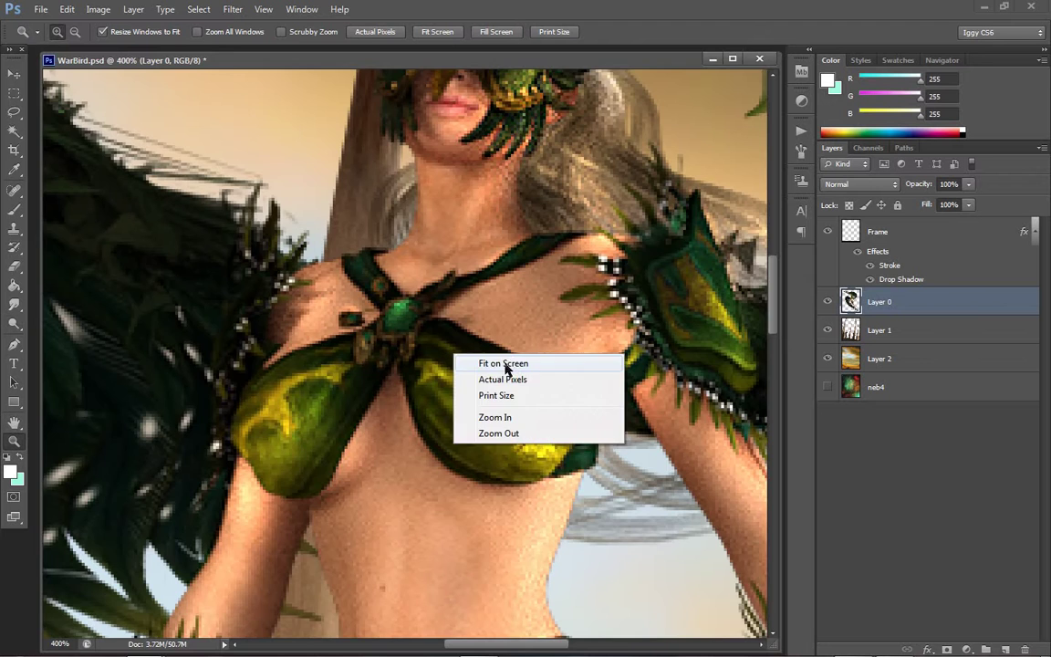
click(457, 328)
click(345, 315)
click(377, 329)
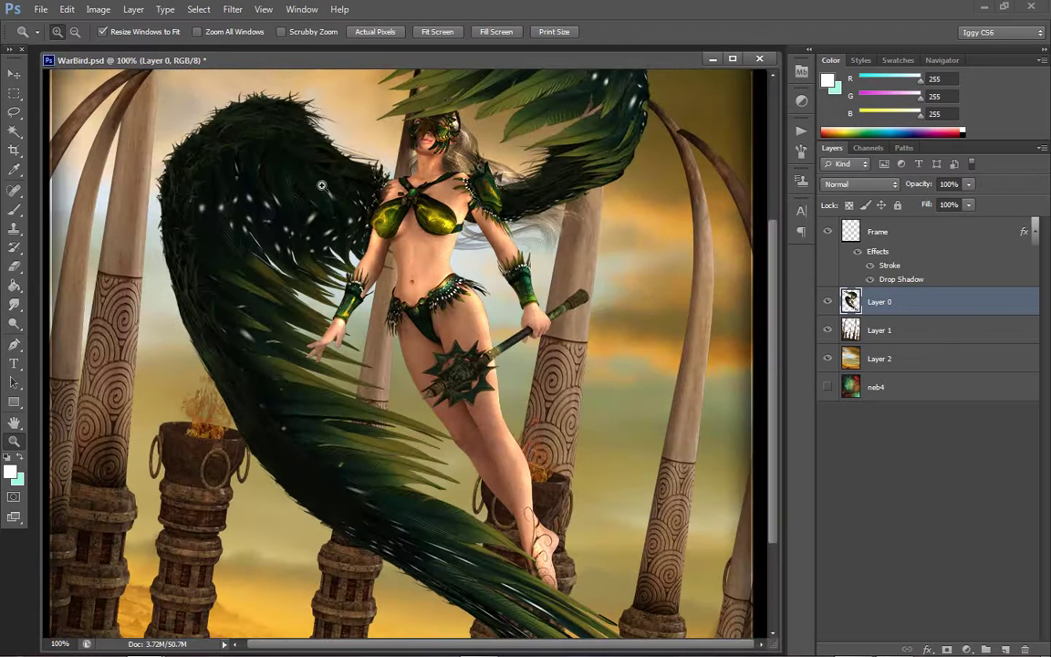
click(14, 321)
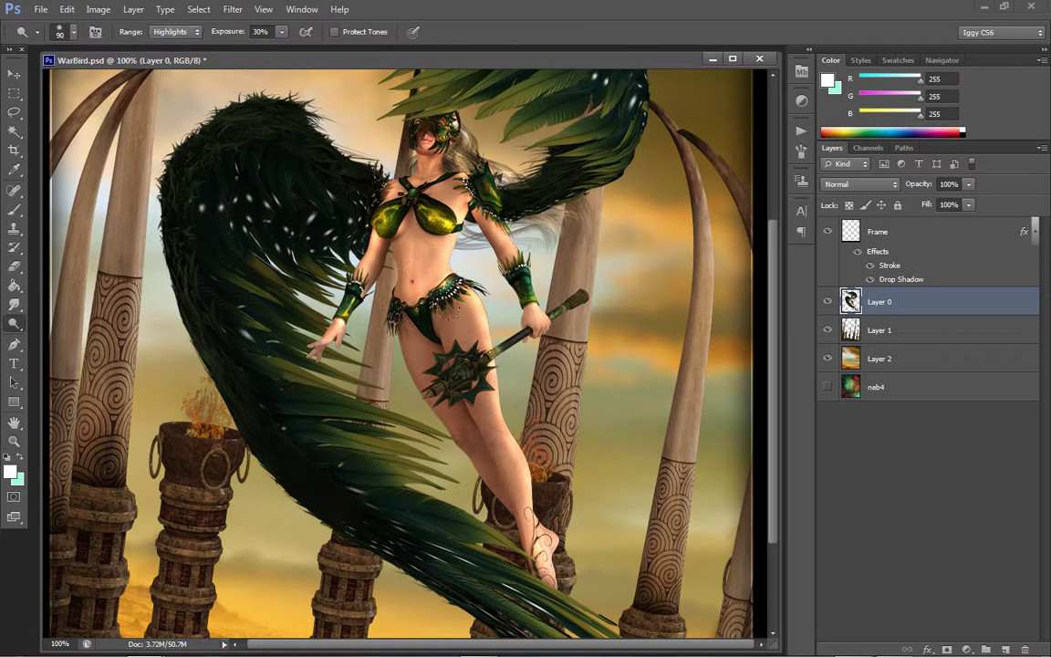
mouse_move(424, 292)
mouse_down()
mouse_move(452, 333)
mouse_move(473, 408)
mouse_move(431, 365)
mouse_move(454, 449)
mouse_move(505, 345)
mouse_up()
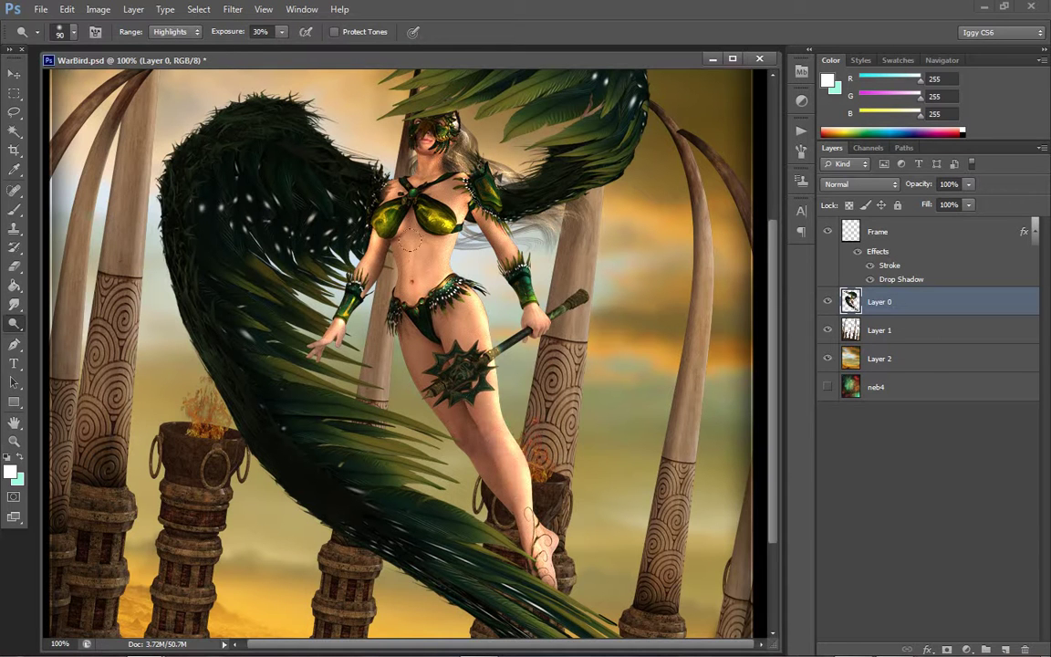
mouse_move(412, 240)
mouse_down()
mouse_move(388, 235)
mouse_move(420, 301)
mouse_up()
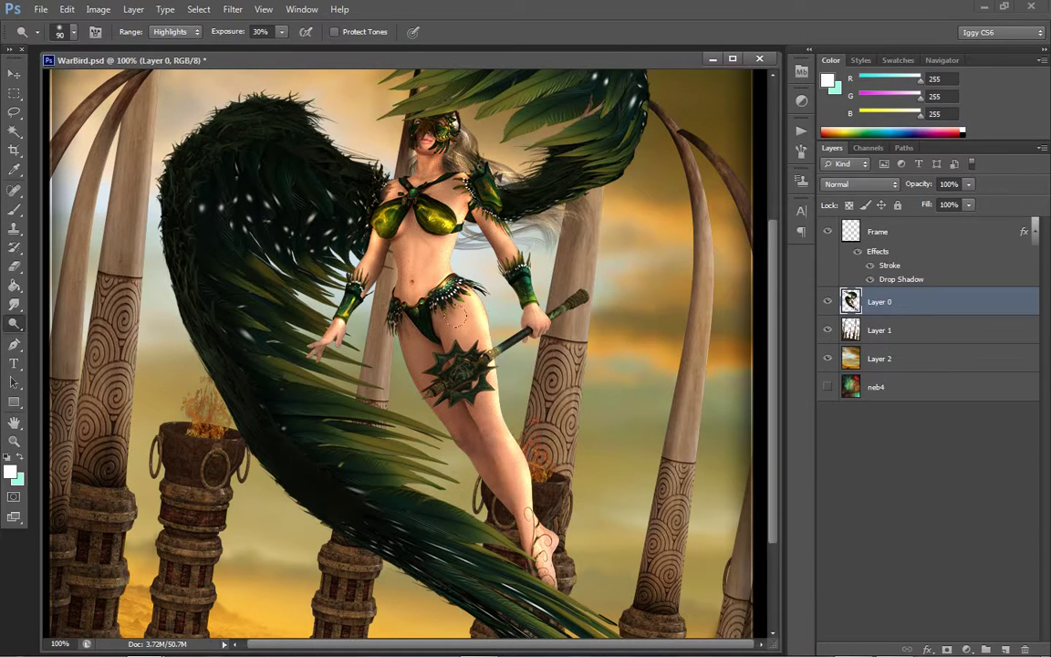
Lightly brighten the shoulder area and the lower wing's feathers with the Dodge tool at 30% exposure, enlarging the brush to size 100
scroll(779, 272, up, 2)
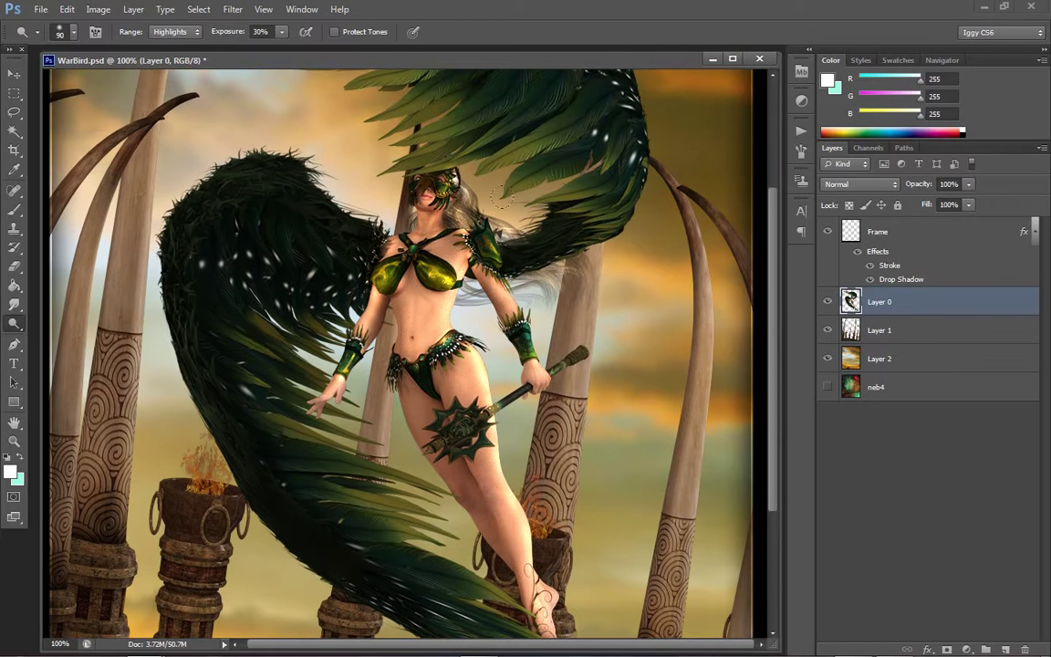
drag(390, 217, 402, 206)
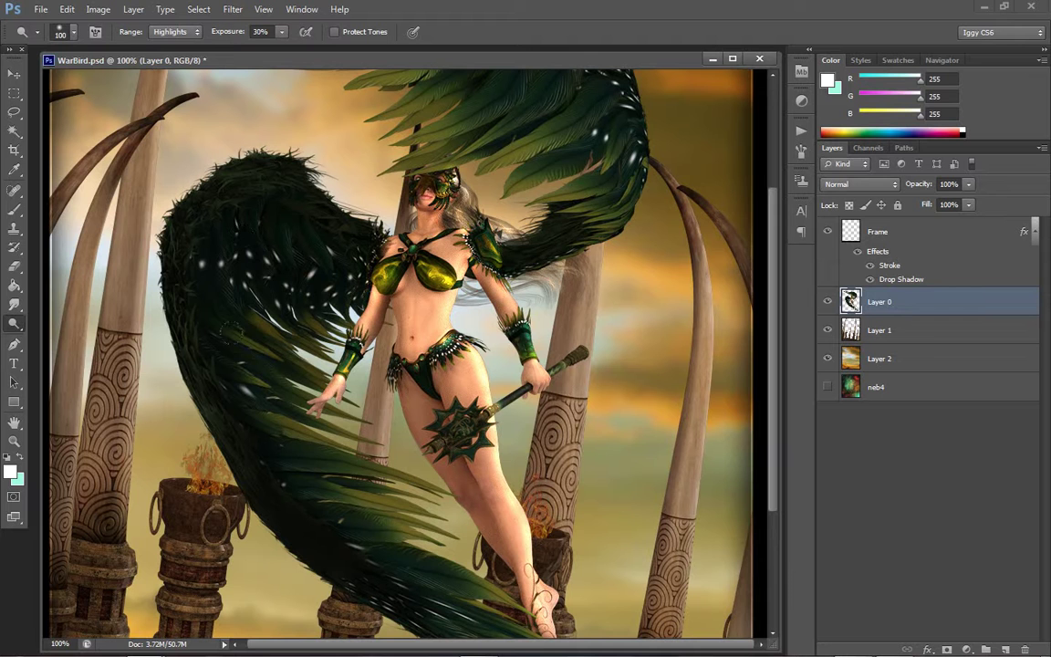
mouse_move(267, 398)
mouse_down()
mouse_move(235, 334)
mouse_move(270, 392)
mouse_move(262, 387)
mouse_move(310, 440)
mouse_up()
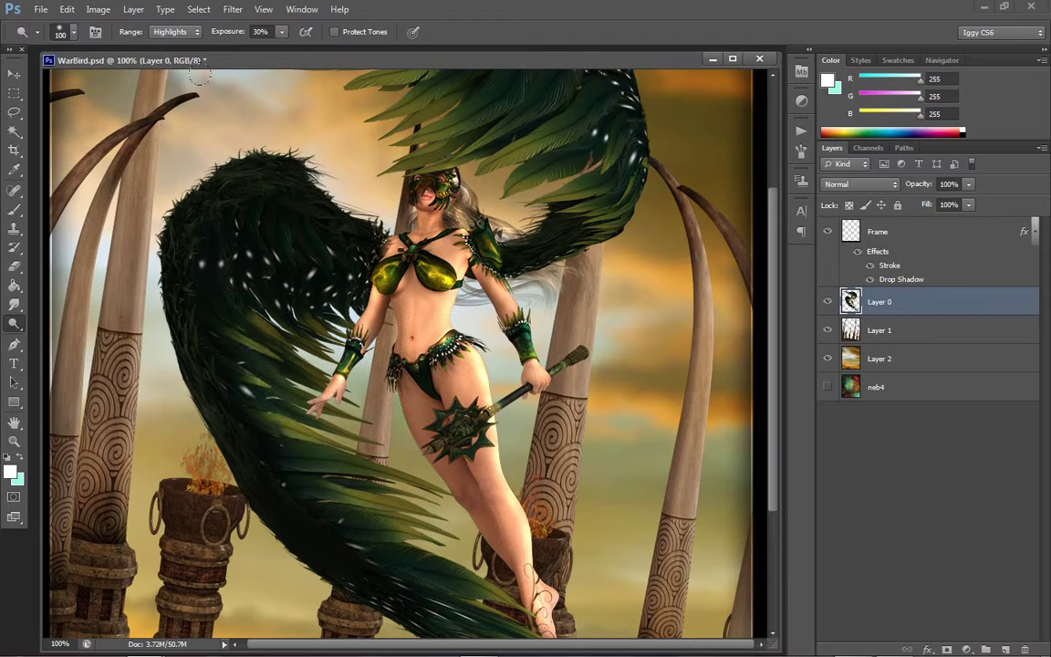
Strongly brighten the long feathers of both wings with the Dodge tool at 96% exposure and brush size 100
click(282, 32)
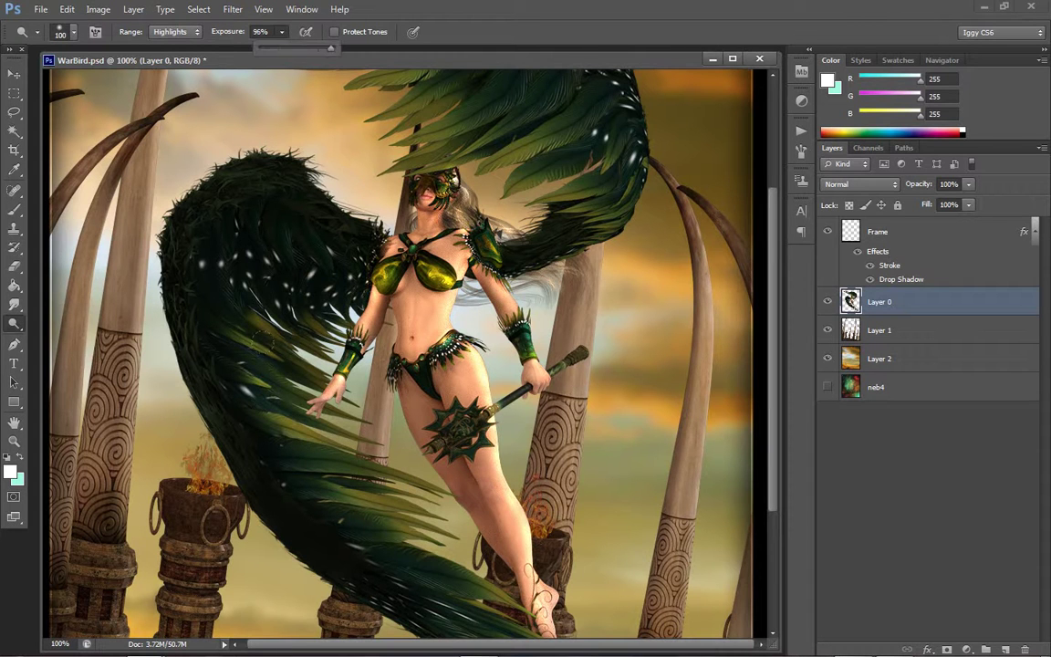
mouse_move(239, 311)
mouse_down()
mouse_move(329, 456)
mouse_move(447, 543)
mouse_up()
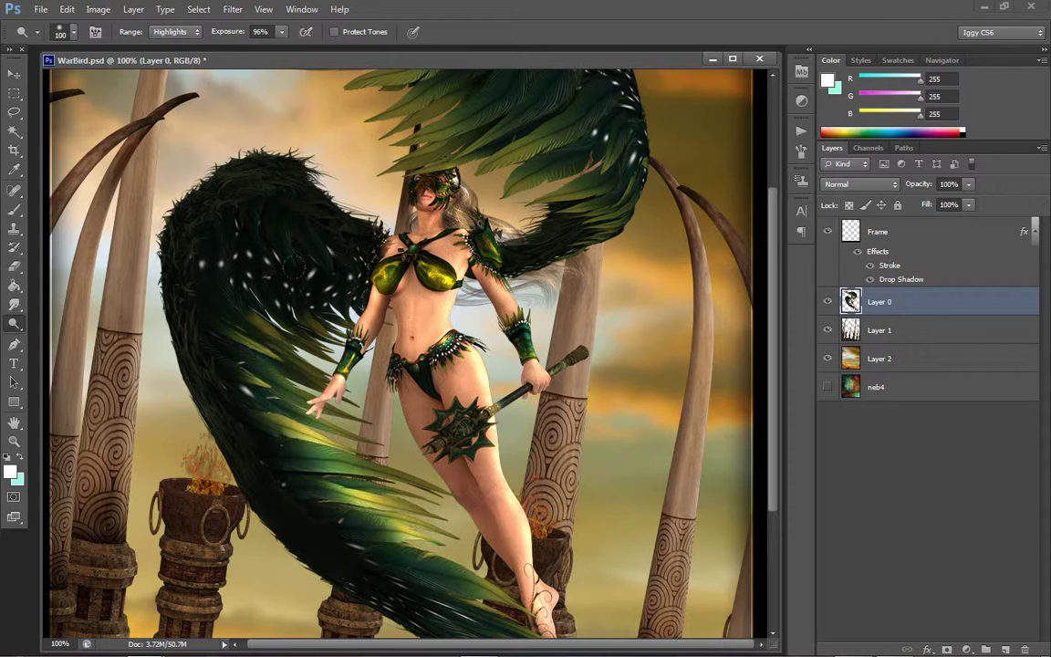
mouse_move(293, 266)
mouse_down()
mouse_move(278, 302)
mouse_move(239, 241)
mouse_move(237, 301)
mouse_up()
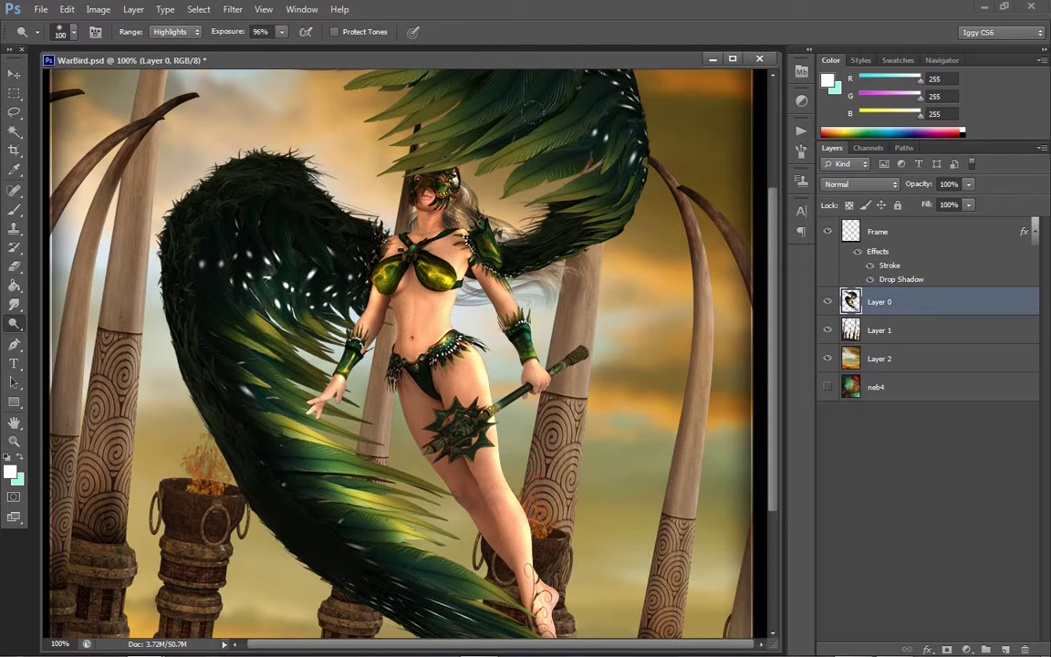
mouse_move(484, 91)
mouse_down()
mouse_move(537, 153)
mouse_move(534, 173)
mouse_up()
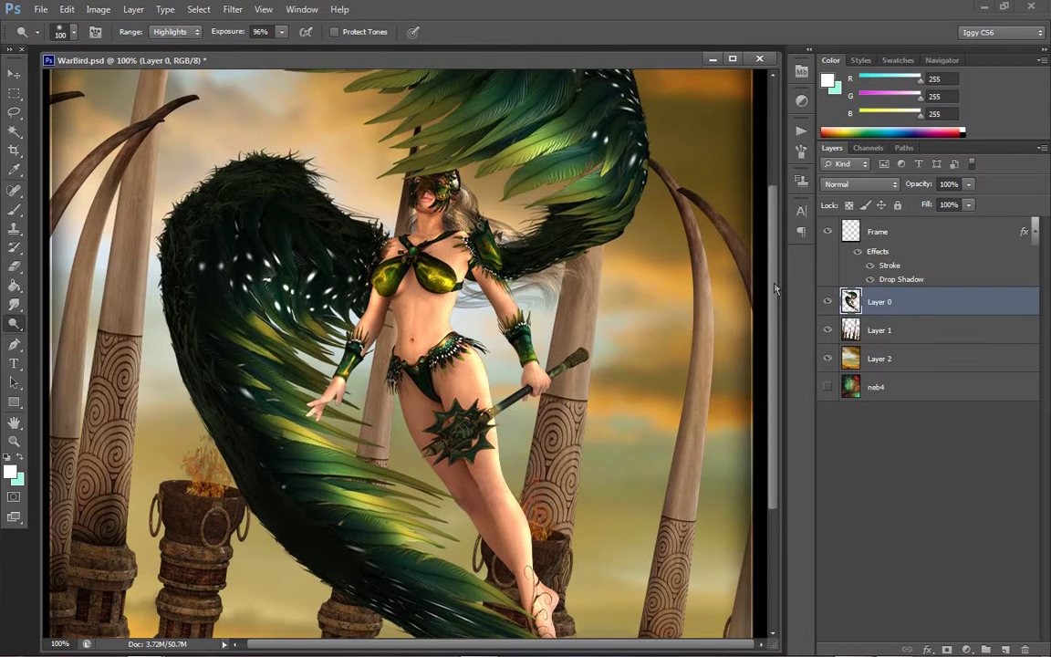
scroll(774, 289, up, 3)
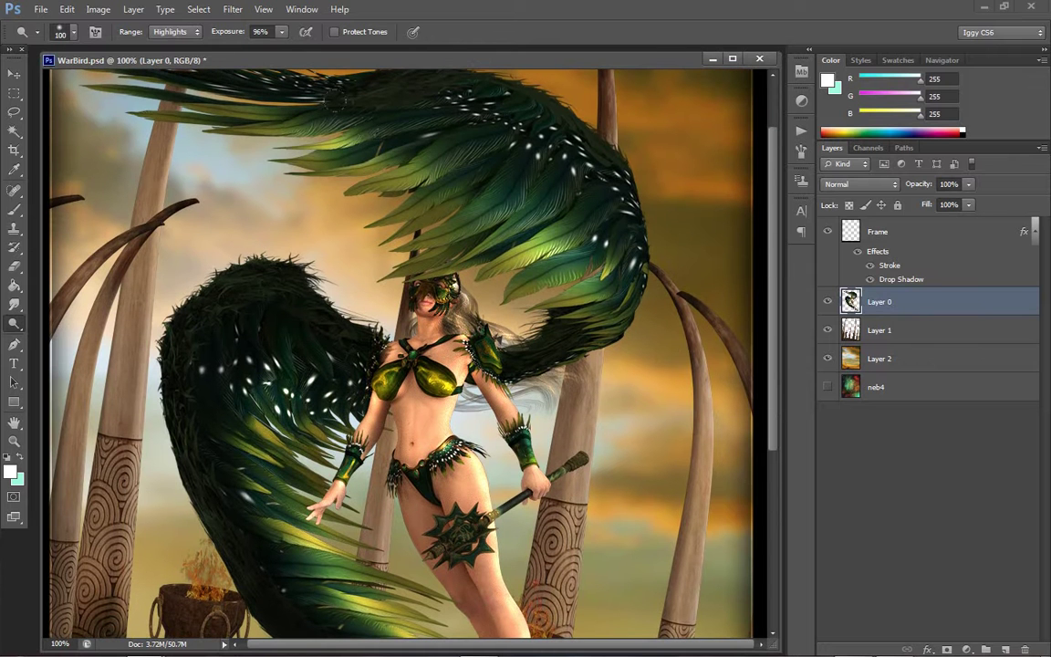
mouse_move(335, 98)
mouse_down()
mouse_move(484, 210)
mouse_move(534, 228)
mouse_move(556, 301)
mouse_up()
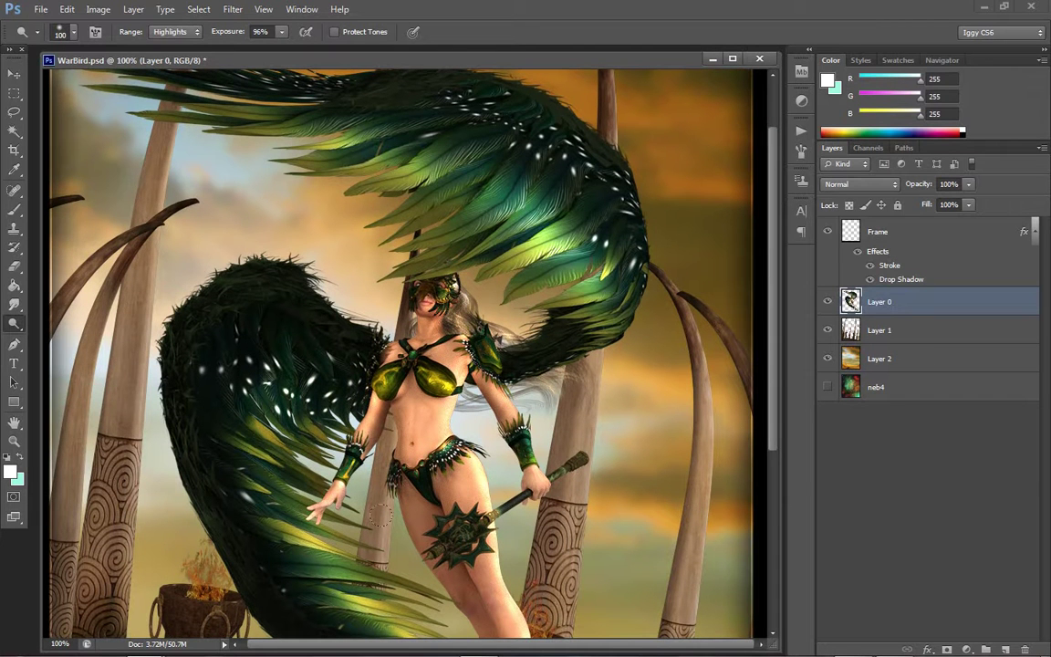
mouse_move(268, 352)
mouse_down()
mouse_move(239, 427)
mouse_move(345, 564)
mouse_up()
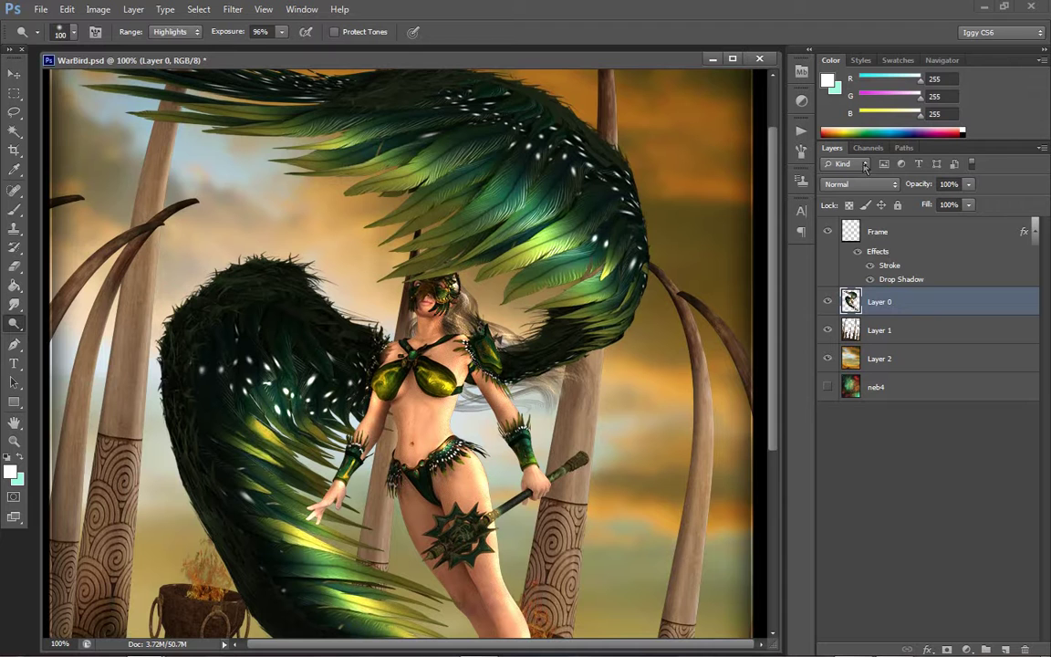
scroll(706, 340, down, 4)
drag(383, 457, 438, 520)
scroll(770, 410, down, 4)
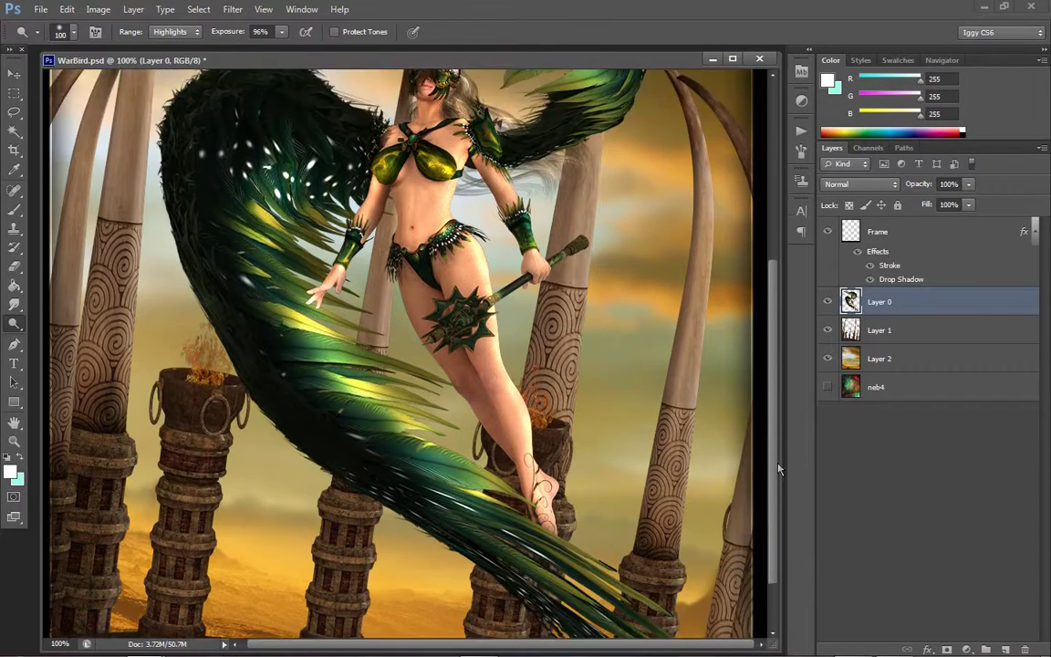
Brighten the lower wing's dark outer rim and shoulder edge with the Dodge tool at 96% exposure, reducing the brush from size 100 to 60
right_click(57, 401)
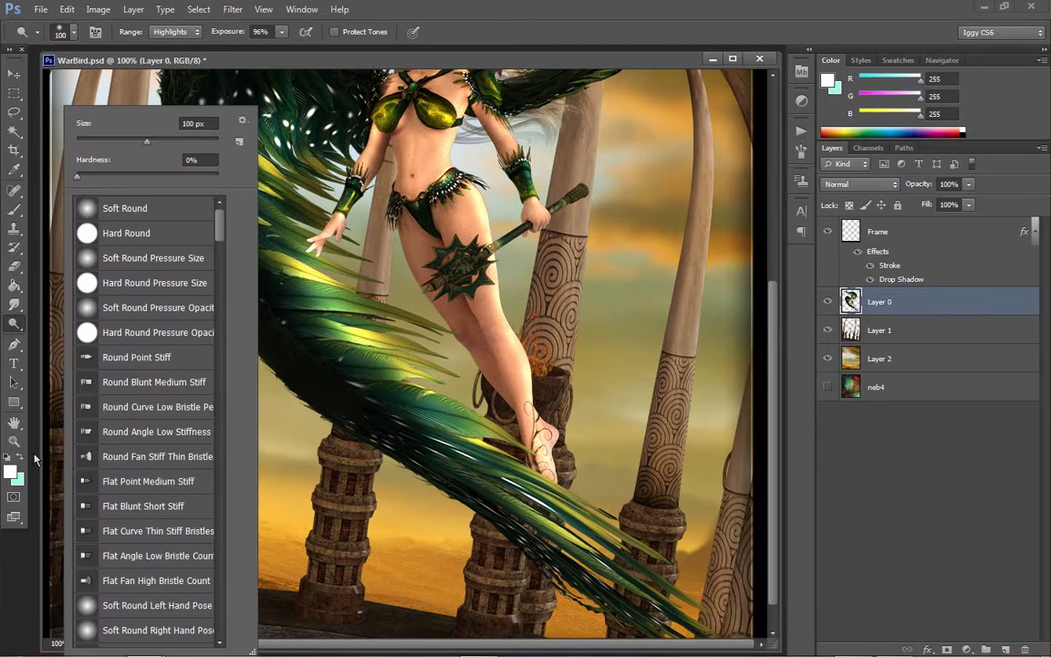
click(13, 442)
right_click(458, 387)
click(504, 392)
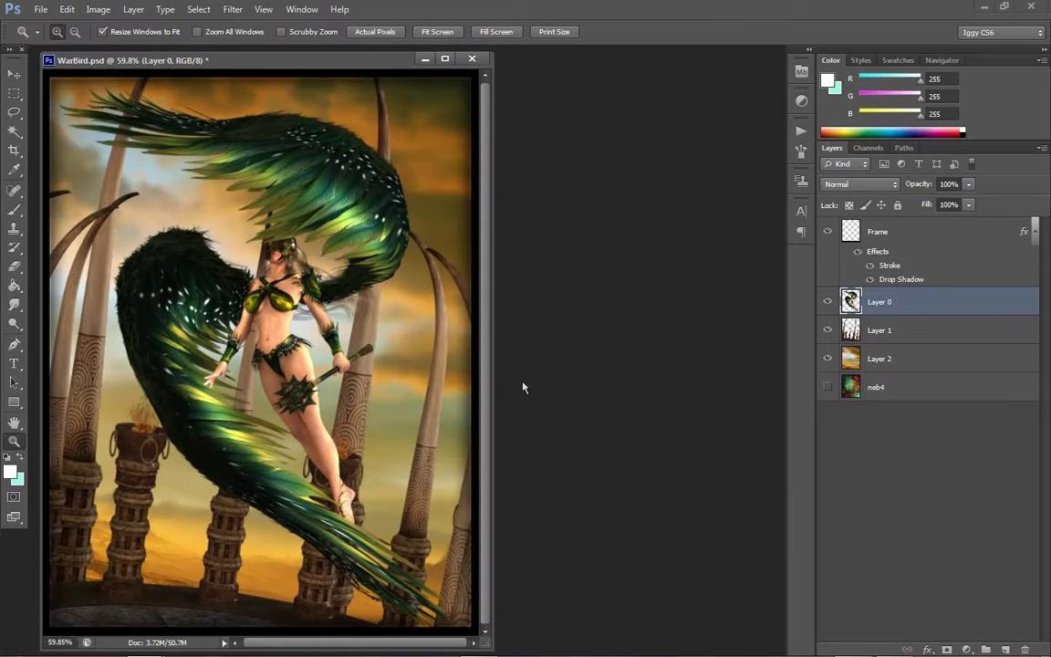
click(195, 287)
click(223, 274)
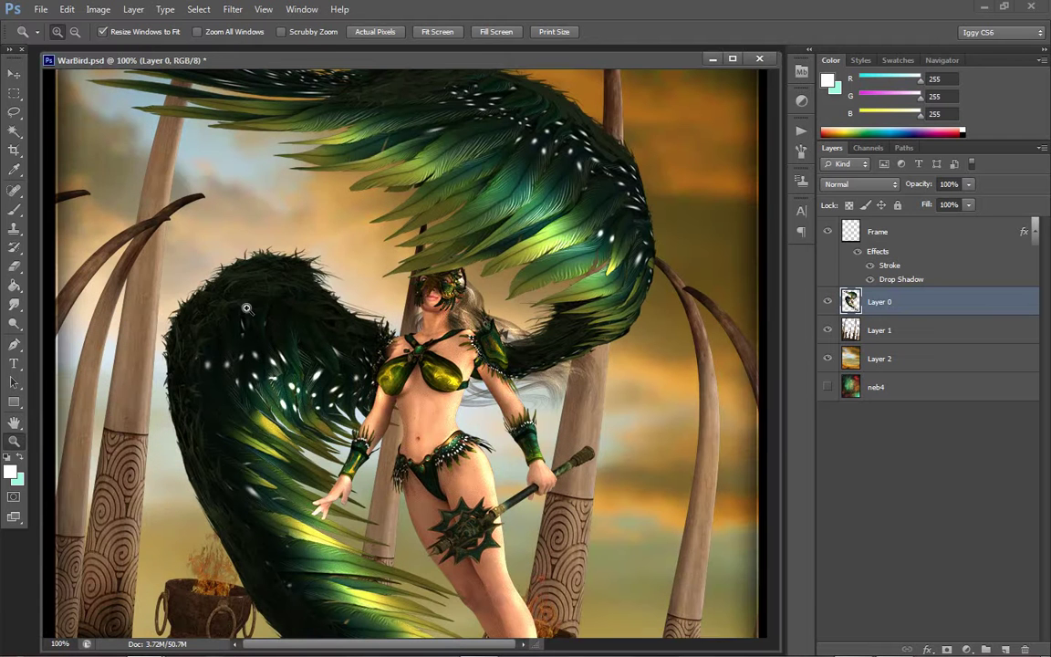
click(16, 325)
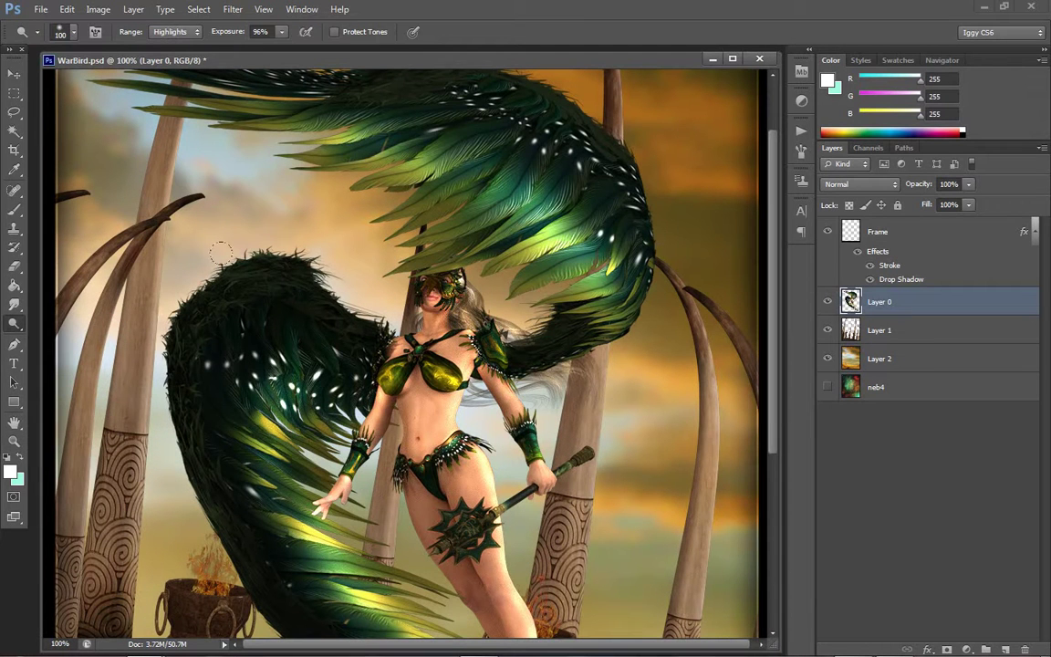
mouse_move(222, 253)
mouse_down()
mouse_move(154, 310)
mouse_move(140, 340)
mouse_move(156, 299)
mouse_move(155, 385)
mouse_move(164, 335)
mouse_move(178, 484)
mouse_move(160, 428)
mouse_move(206, 541)
mouse_up()
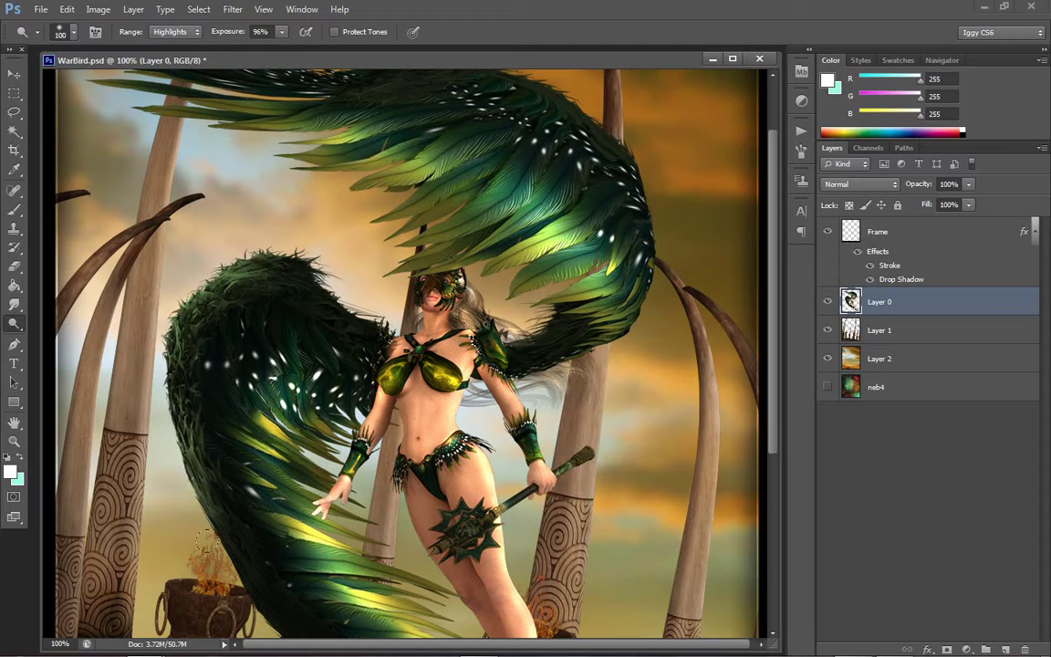
mouse_move(135, 286)
mouse_down()
mouse_move(282, 223)
mouse_move(327, 287)
mouse_move(386, 313)
mouse_up()
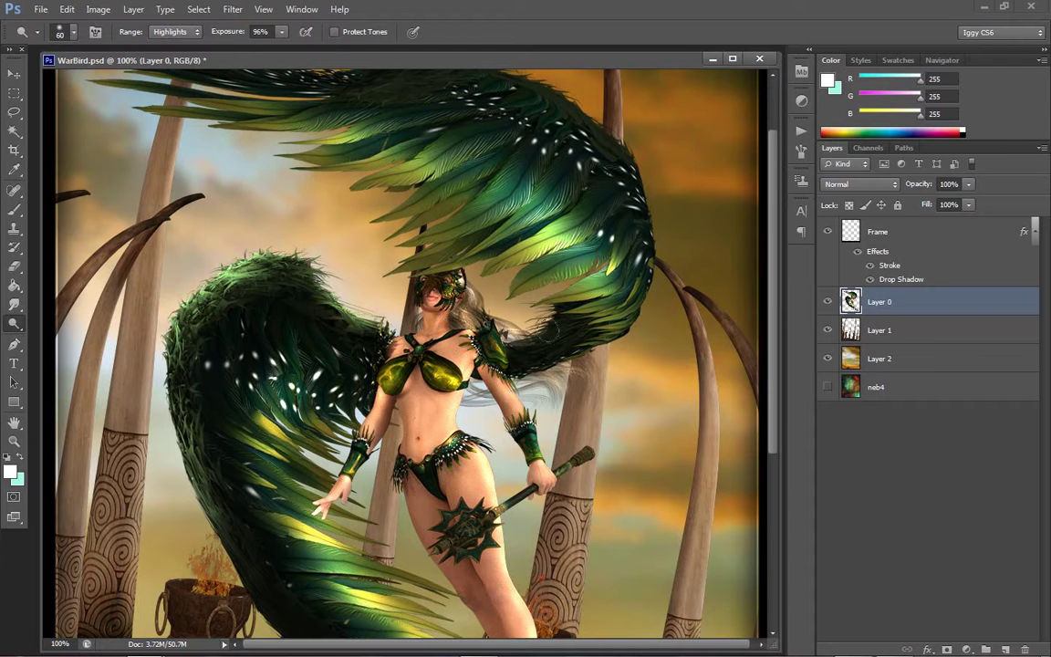
mouse_move(475, 294)
mouse_down()
mouse_move(497, 291)
mouse_move(516, 260)
mouse_up()
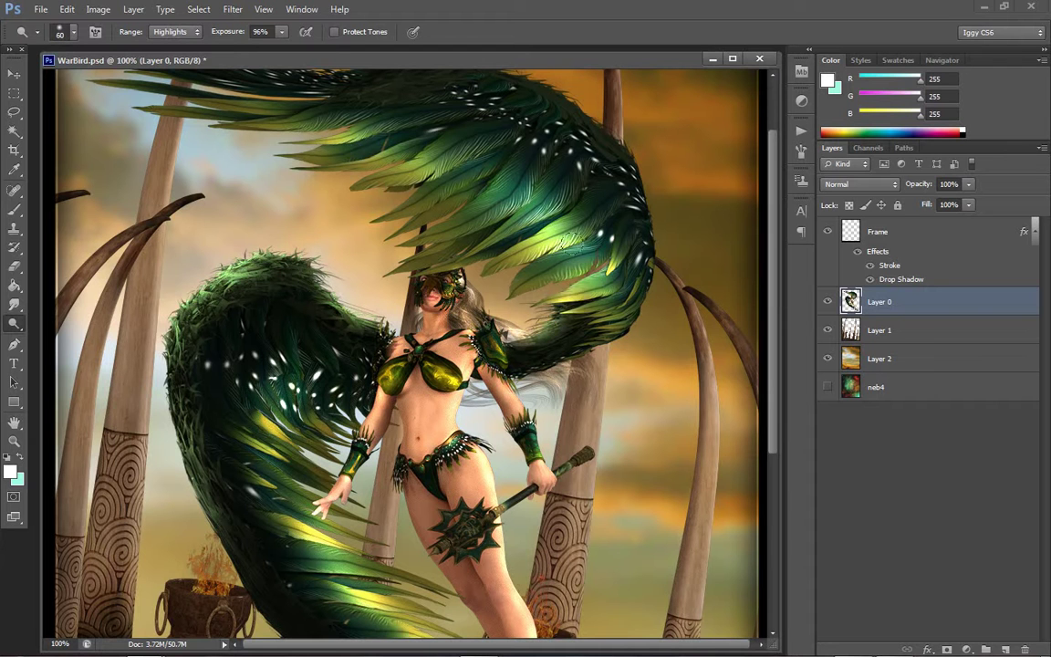
mouse_move(279, 239)
mouse_down()
mouse_move(264, 235)
mouse_move(283, 244)
mouse_up()
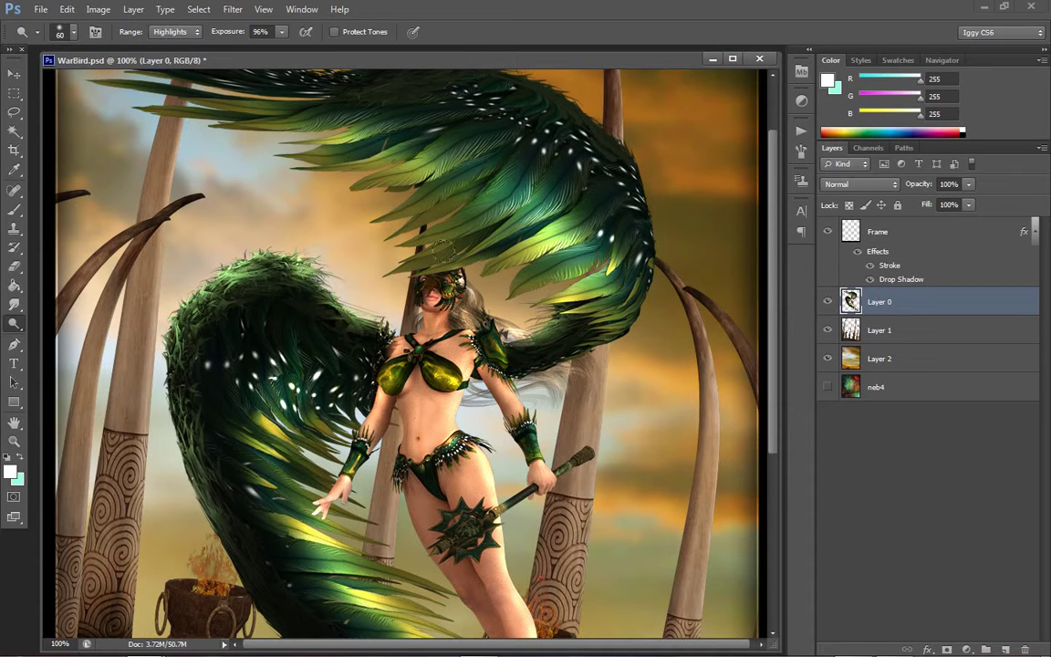
drag(162, 370, 153, 330)
Brighten the upper wing's tip feathers and top edge with the Dodge tool at 96% exposure and brush size 60
drag(781, 307, 777, 231)
mouse_move(146, 132)
mouse_down()
mouse_move(227, 151)
mouse_move(169, 149)
mouse_move(103, 127)
mouse_move(133, 111)
mouse_move(238, 121)
mouse_move(128, 107)
mouse_move(203, 139)
mouse_move(289, 123)
mouse_move(356, 139)
mouse_up()
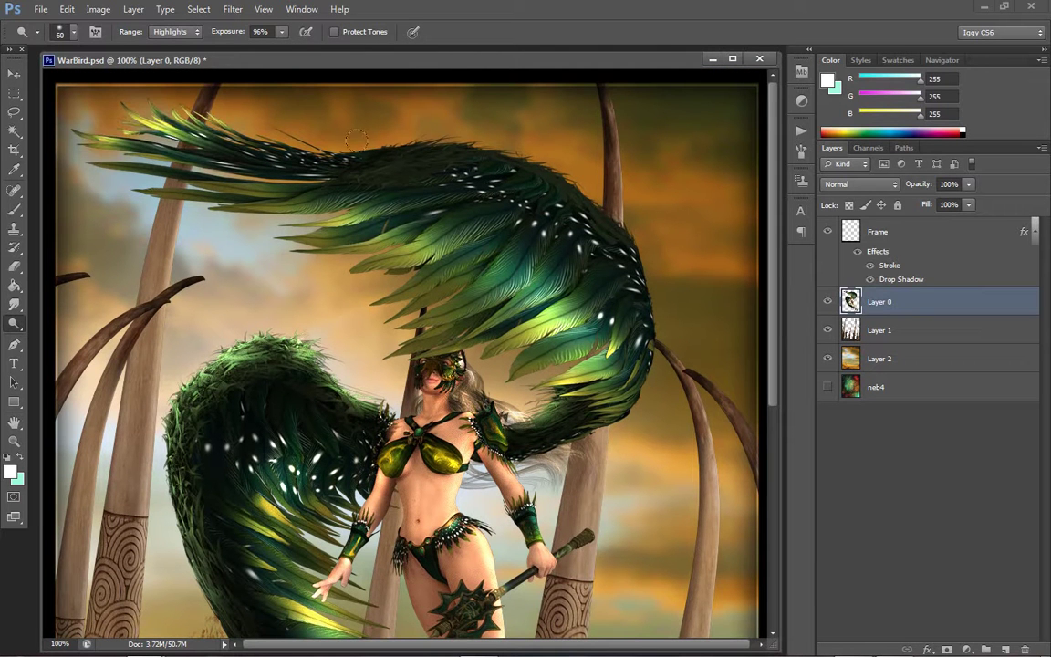
mouse_move(194, 178)
mouse_down()
mouse_move(293, 194)
mouse_move(258, 183)
mouse_move(232, 195)
mouse_move(372, 173)
mouse_up()
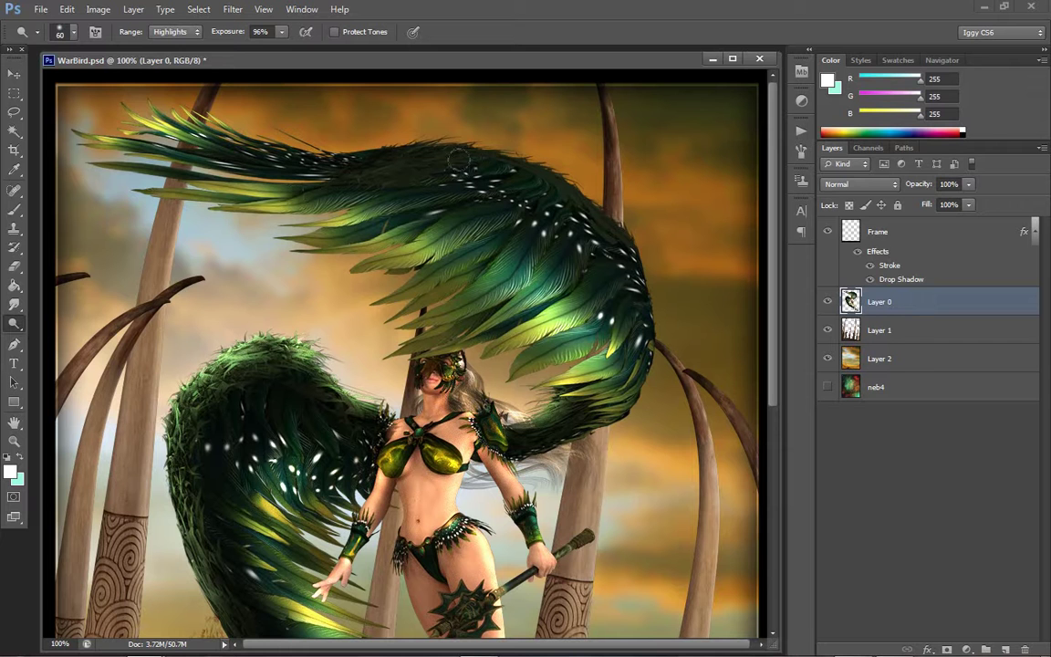
mouse_move(458, 161)
mouse_down()
mouse_move(560, 163)
mouse_move(462, 126)
mouse_move(601, 177)
mouse_move(450, 125)
mouse_move(501, 134)
mouse_move(581, 170)
mouse_move(463, 125)
mouse_move(615, 193)
mouse_move(581, 170)
mouse_move(632, 218)
mouse_move(584, 192)
mouse_move(687, 228)
mouse_up()
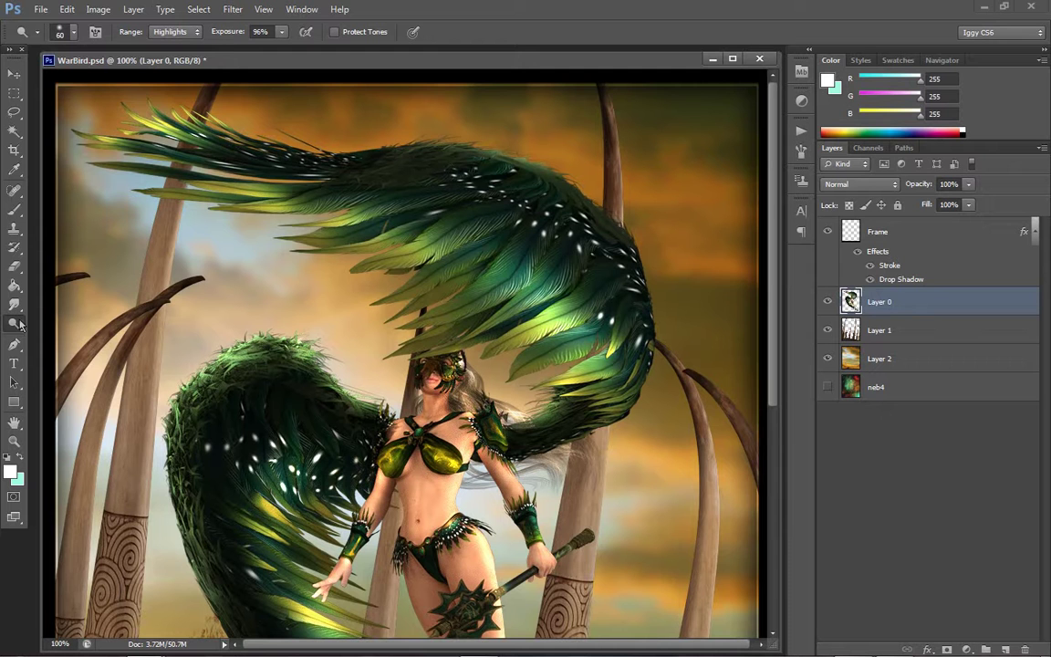
Darken the top edge of the upper wing with the Burn tool at 74% exposure and brush size 65
drag(19, 324, 68, 330)
drag(446, 141, 541, 199)
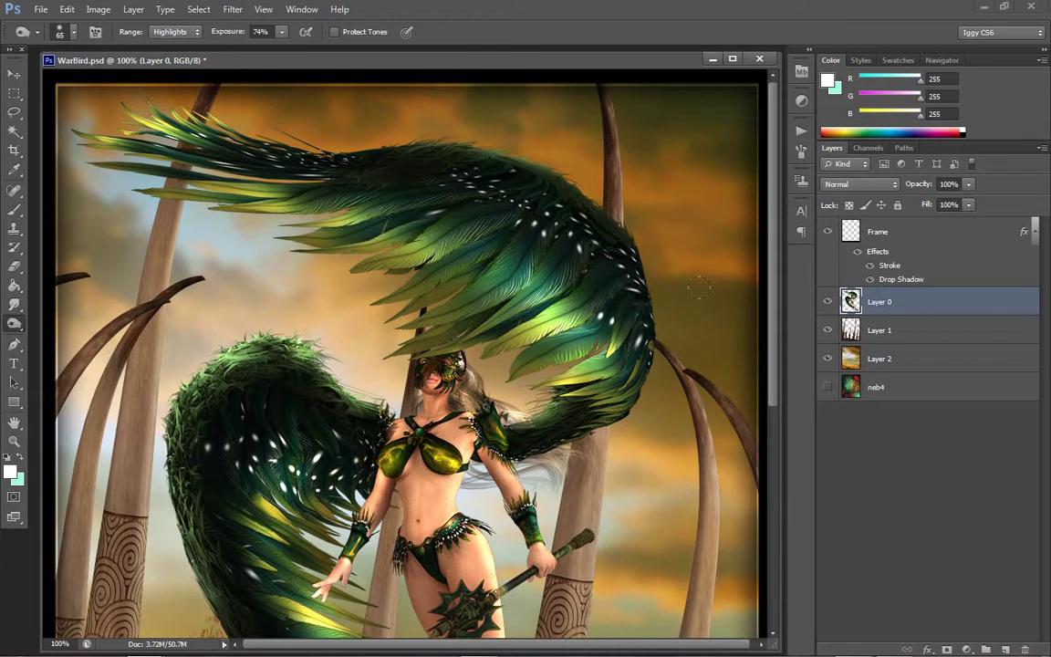
scroll(775, 311, down, 2)
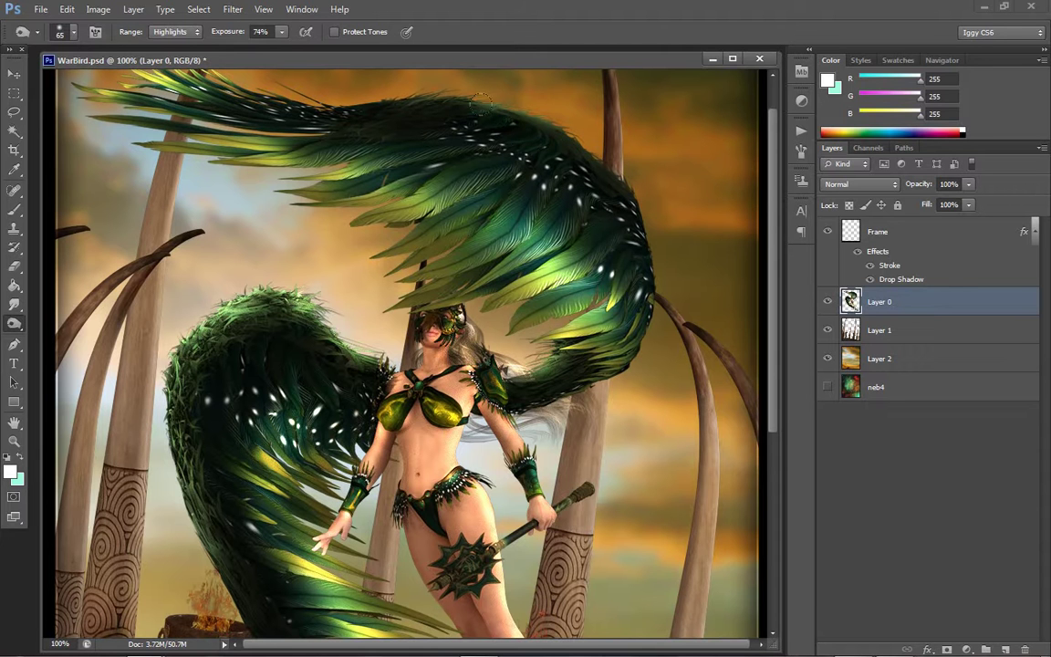
scroll(779, 287, down, 4)
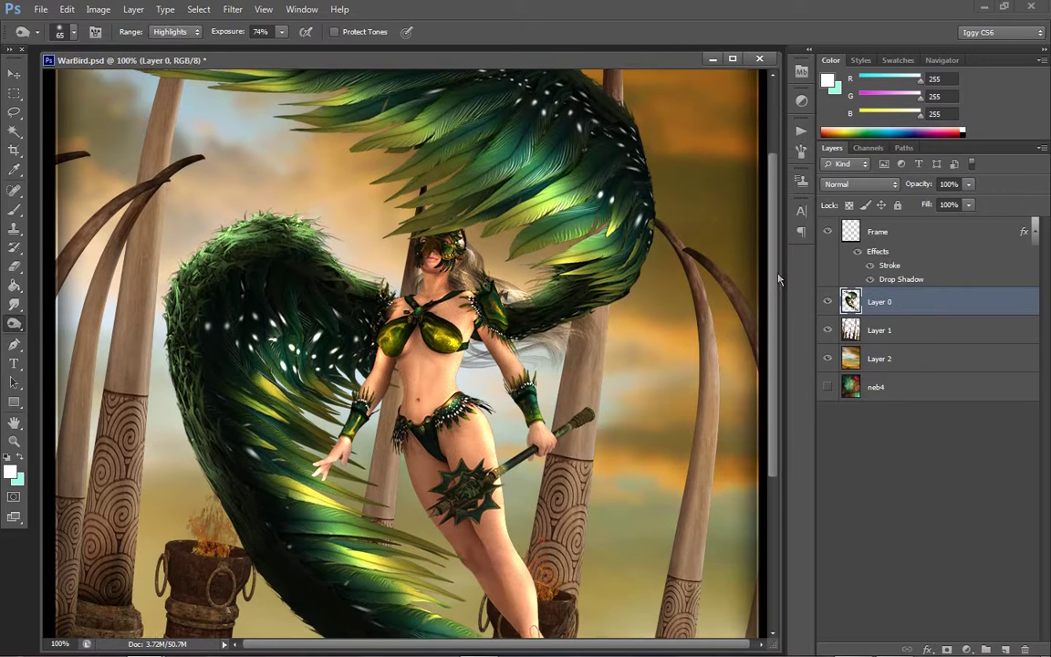
drag(779, 287, 779, 288)
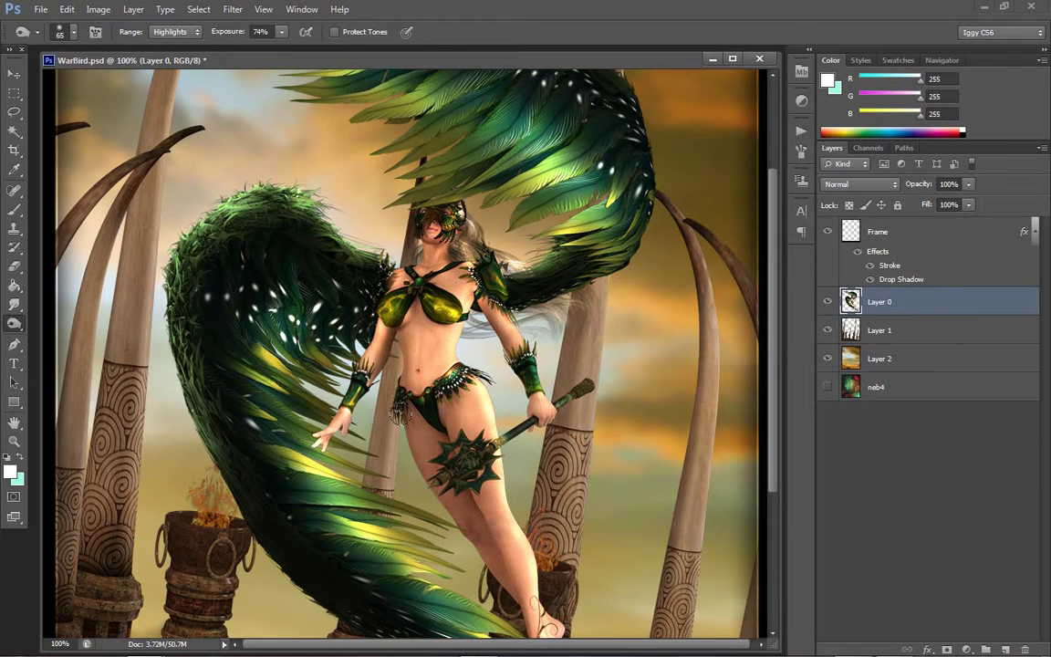
Smooth the grainy skin of the neck and chest at 300% zoom with the Smudge tool at 43% strength and brush size 10
click(16, 441)
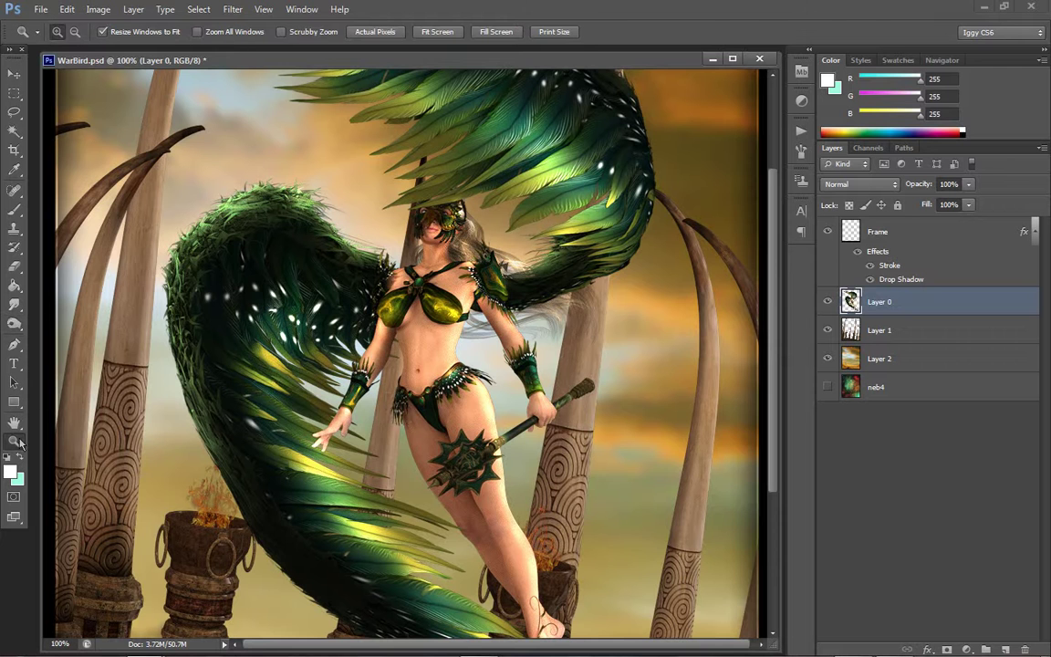
click(476, 318)
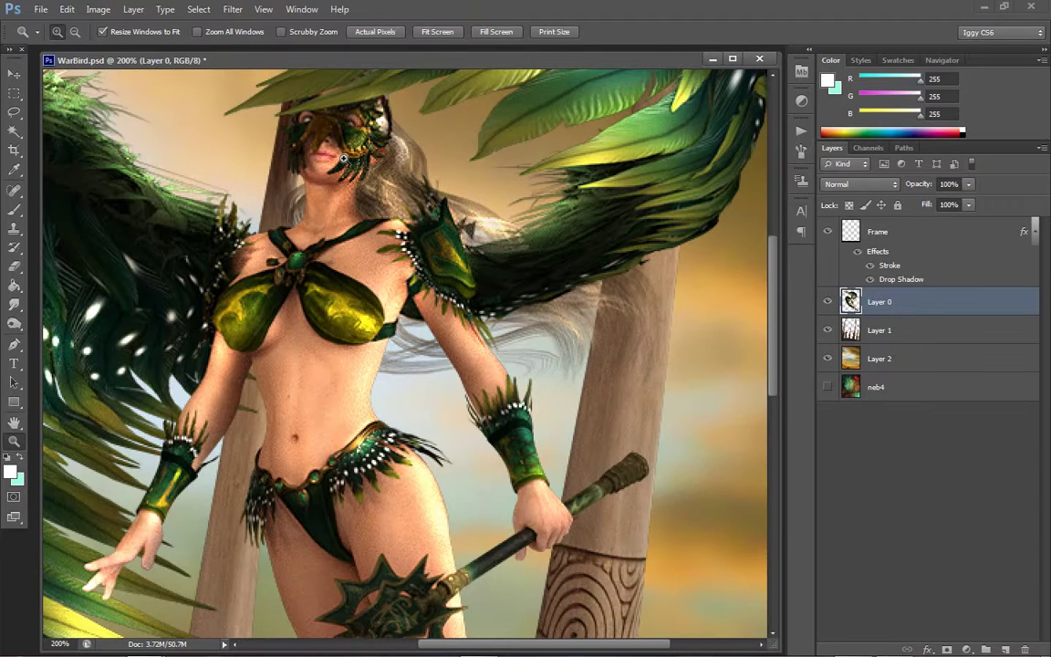
click(347, 230)
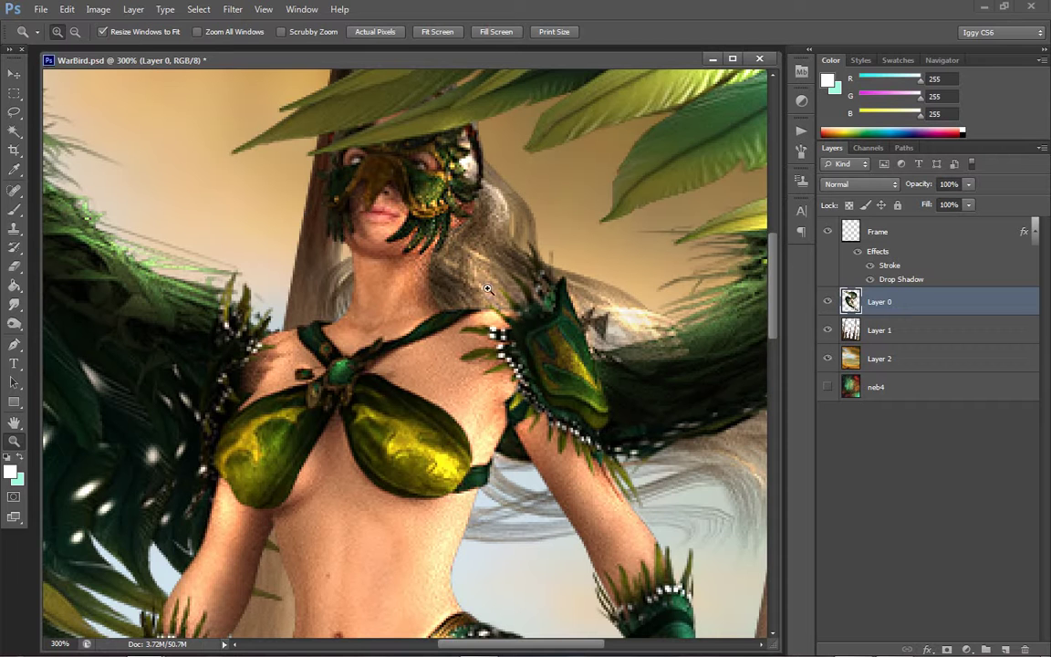
click(14, 304)
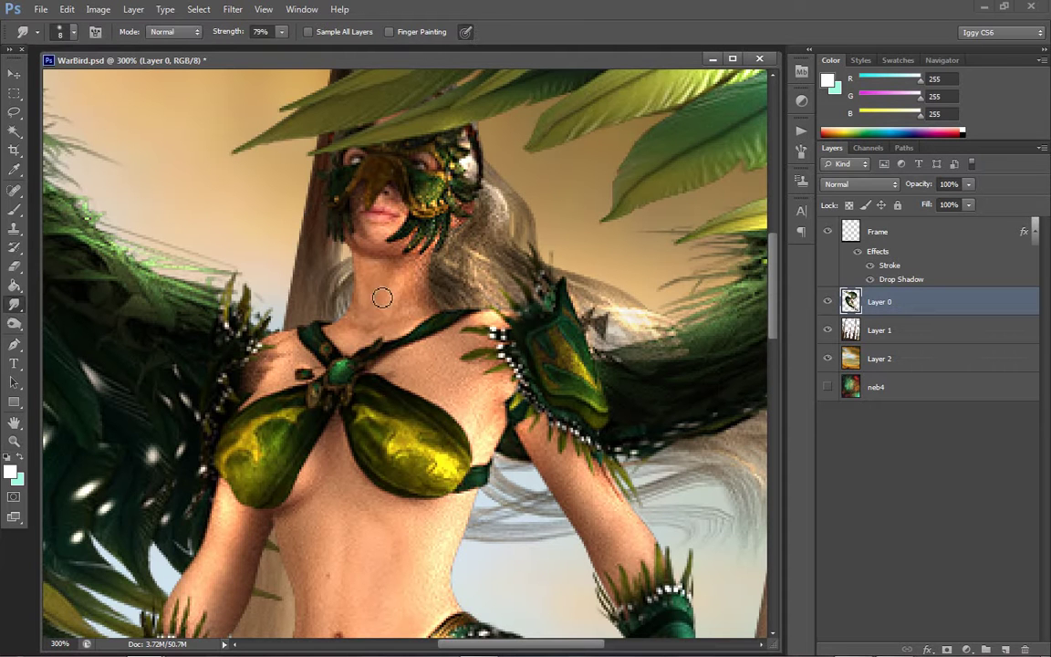
key(bracketright)
key(bracketright)
click(282, 33)
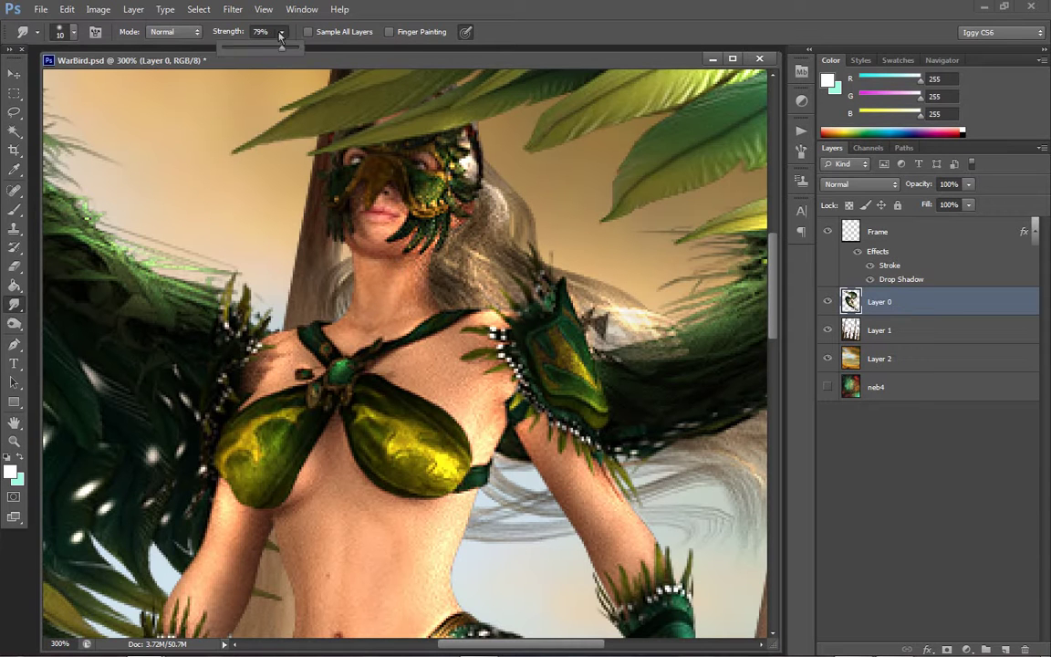
click(401, 275)
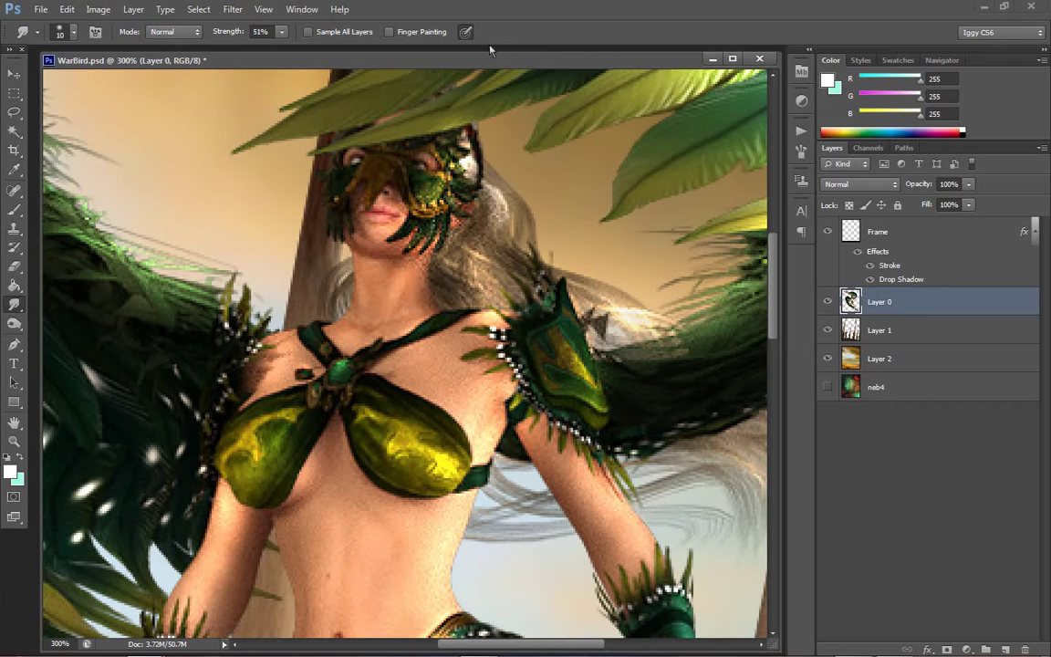
click(282, 32)
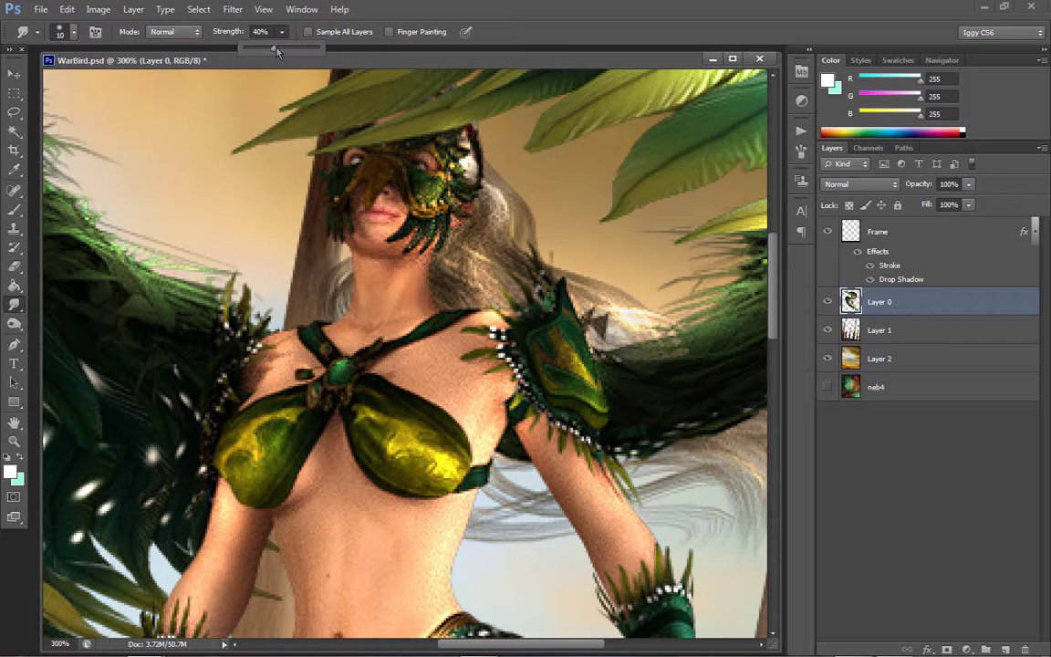
click(393, 294)
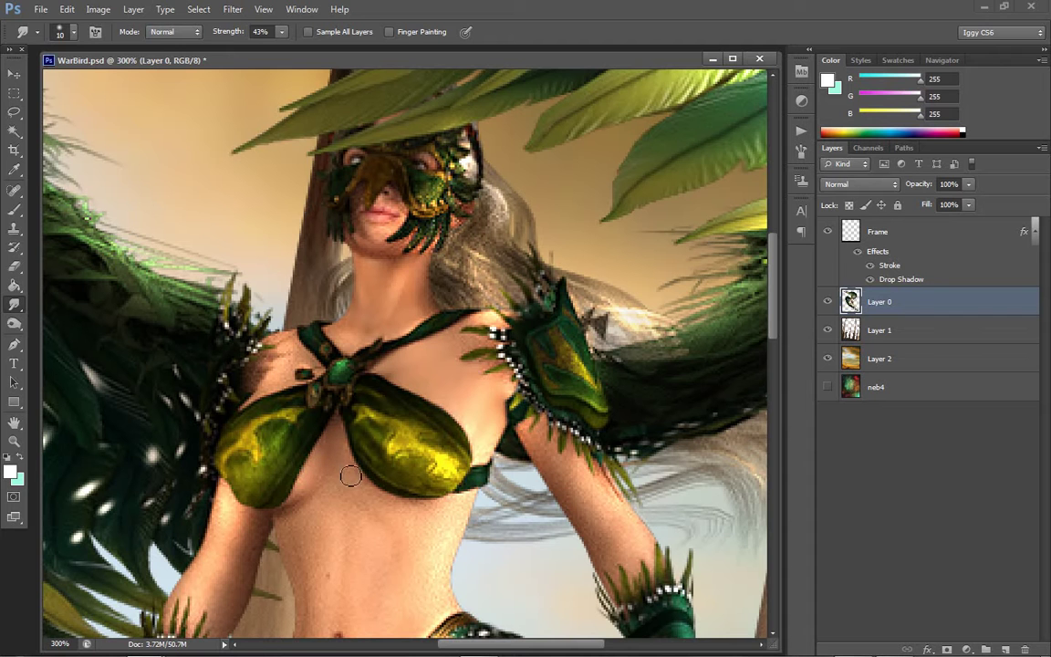
Smooth the skin of the midriff with the Smudge tool at 43% strength and brush size 20
key(bracketright)
key(bracketright)
key(bracketright)
scroll(774, 290, down, 5)
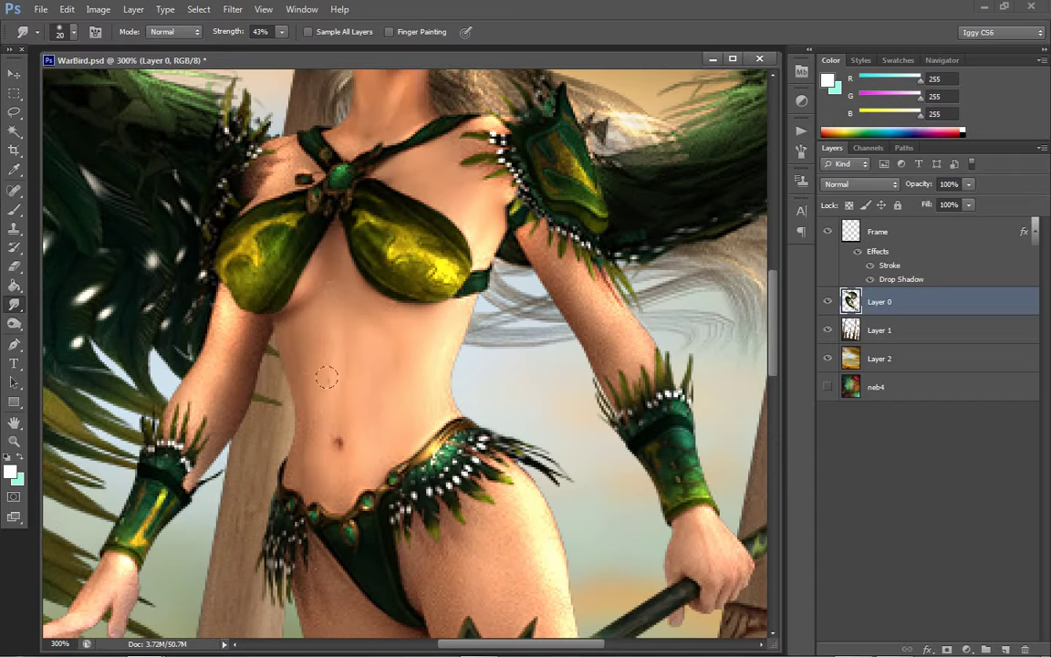
drag(301, 299, 290, 319)
Smooth the skin of both arms down to the bracers with the Smudge tool at 43% strength and brush size 9
key(bracketleft)
key(bracketleft)
key(bracketleft)
drag(229, 318, 225, 312)
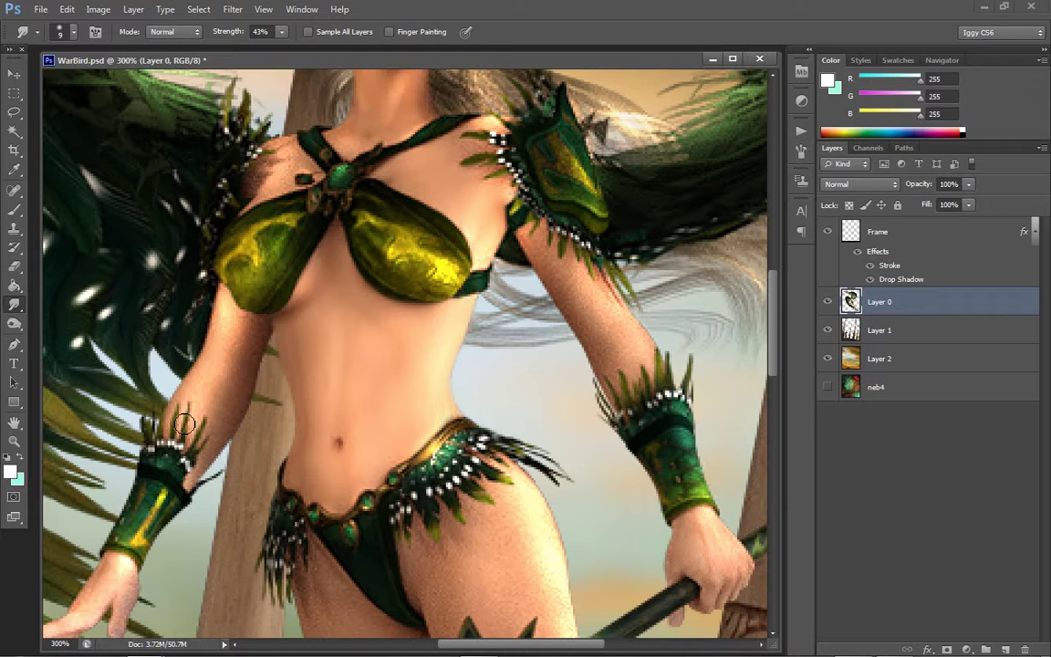
drag(184, 425, 189, 402)
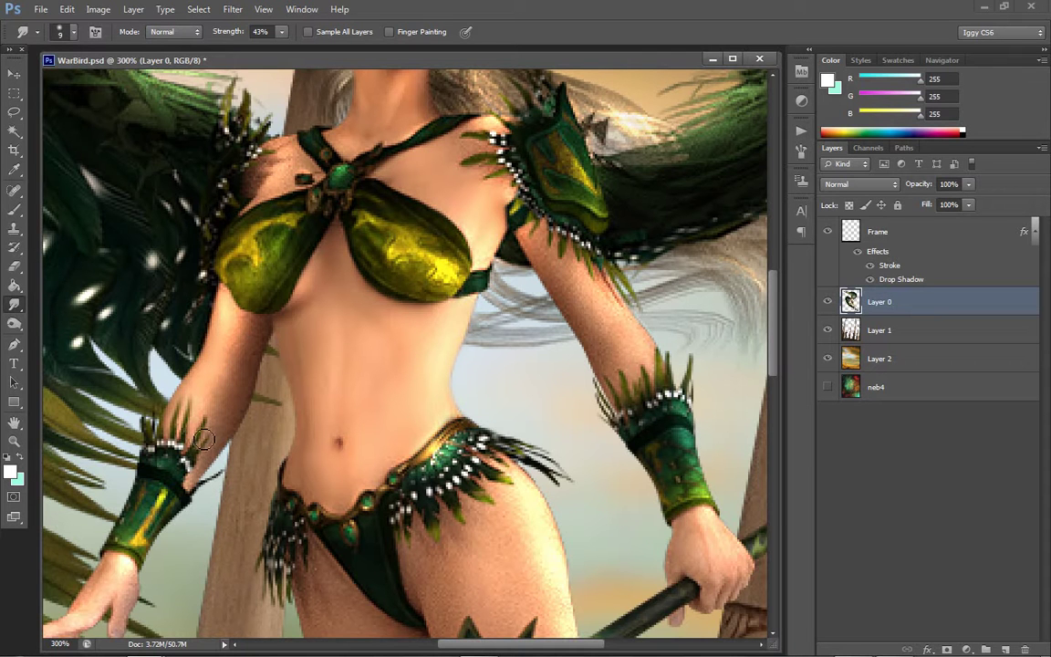
mouse_move(240, 330)
mouse_down()
mouse_move(233, 321)
mouse_move(256, 366)
mouse_up()
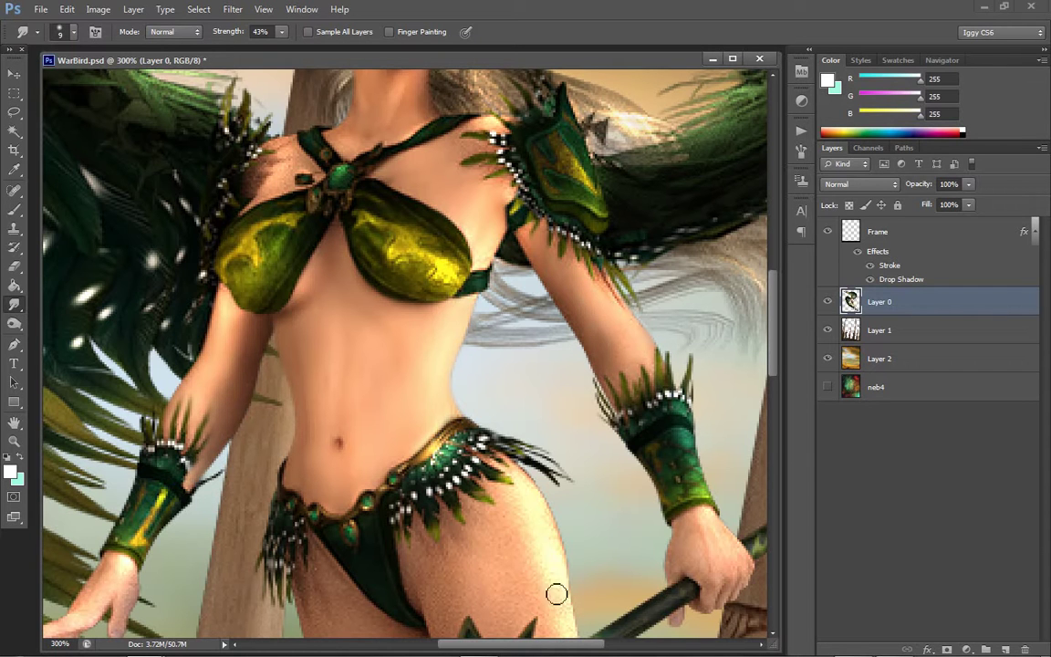
Smooth the grainy skin of the shoulder beside the chest strap with the Smudge tool at 43% strength and brush size 9
scroll(441, 293, up, 3)
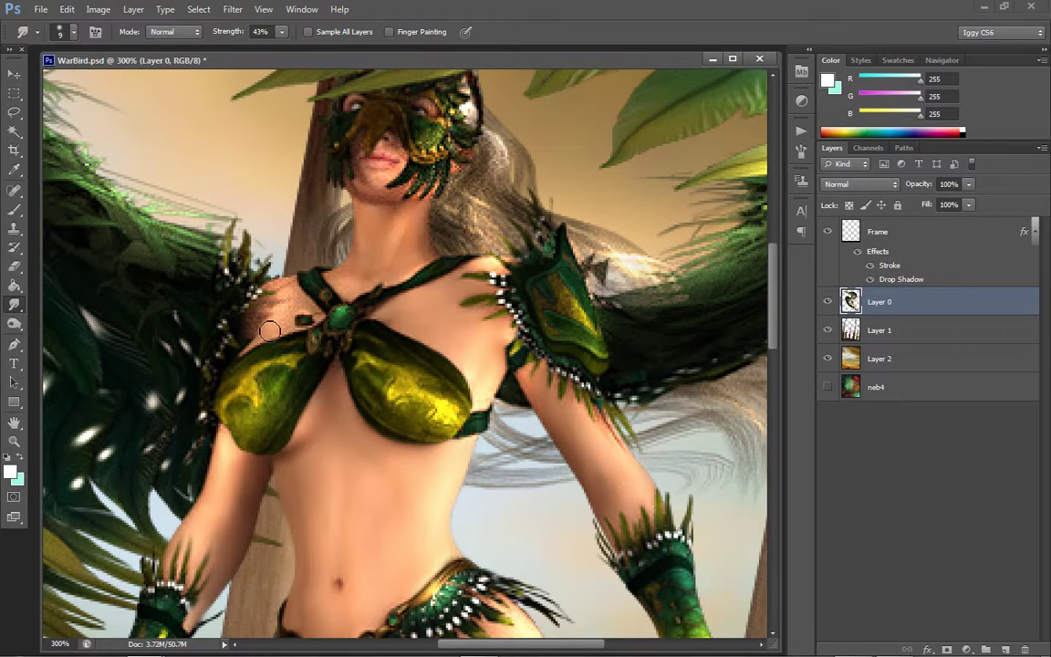
mouse_move(285, 303)
mouse_down()
mouse_move(306, 260)
mouse_move(276, 305)
mouse_up()
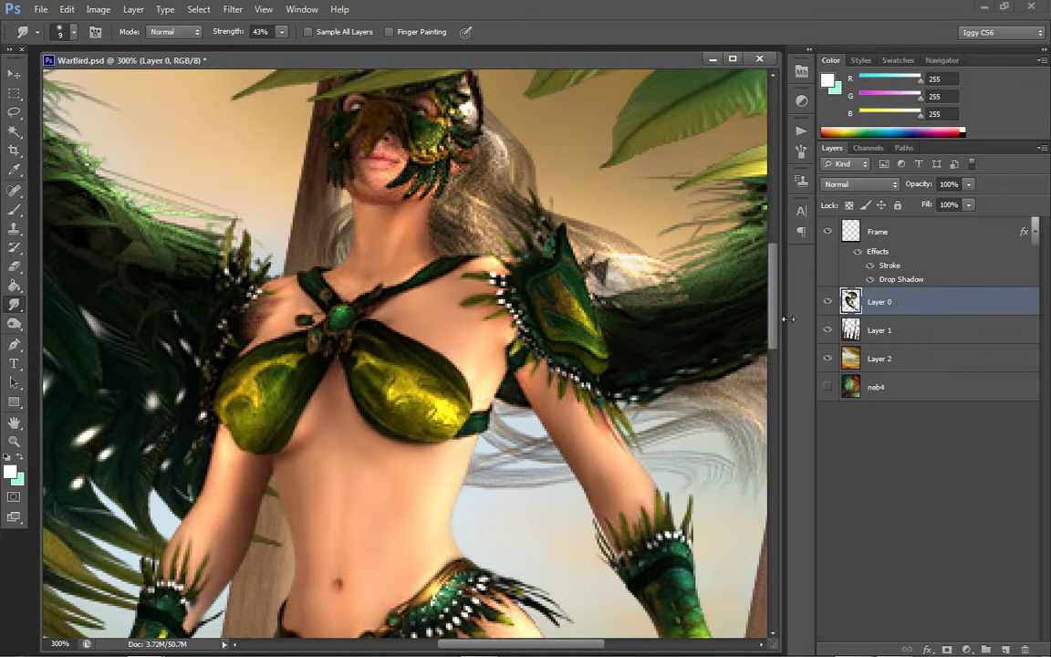
Smooth the hand gripping the mace and the upper thighs with the Smudge tool at 43% strength, using brush sizes 9 and 10
scroll(703, 313, down, 5)
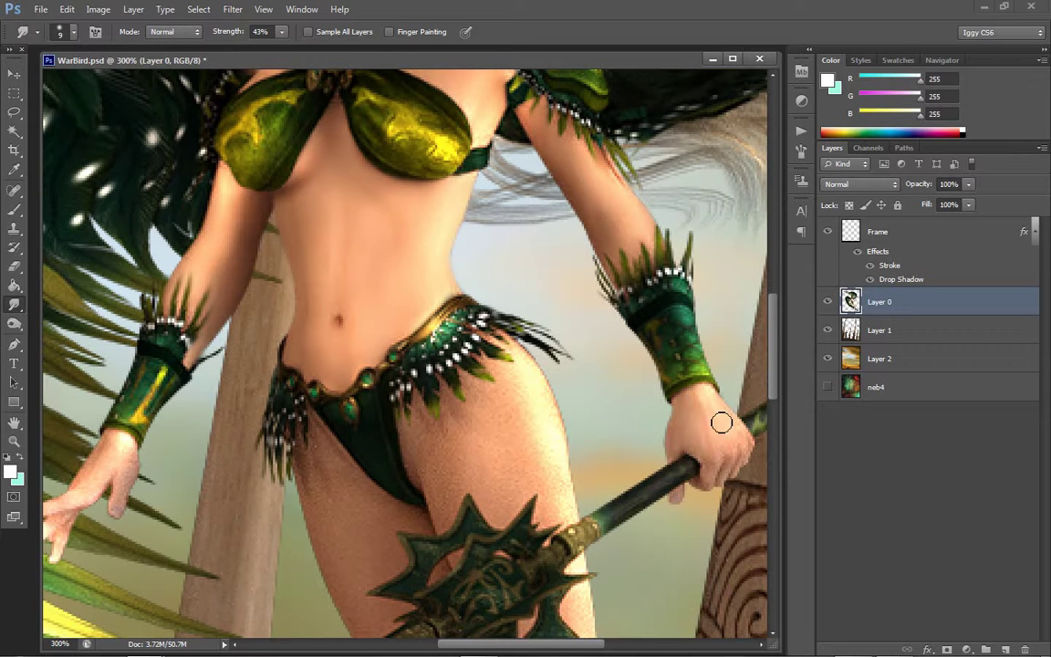
key(bracketright)
key(bracketright)
key(bracketright)
key(bracketright)
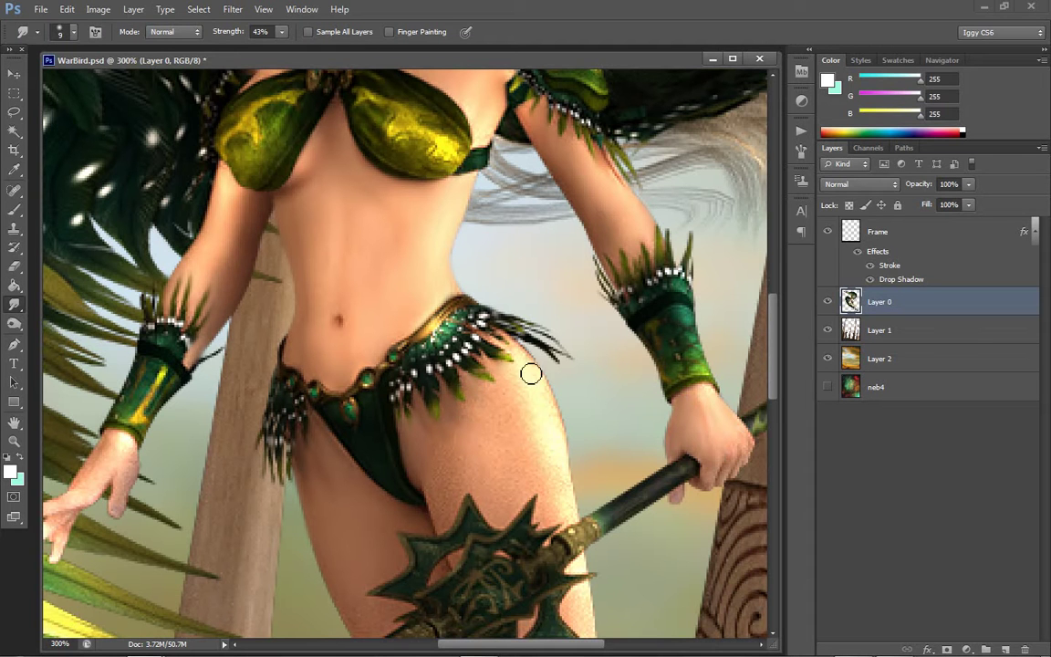
key(bracketright)
key(bracketright)
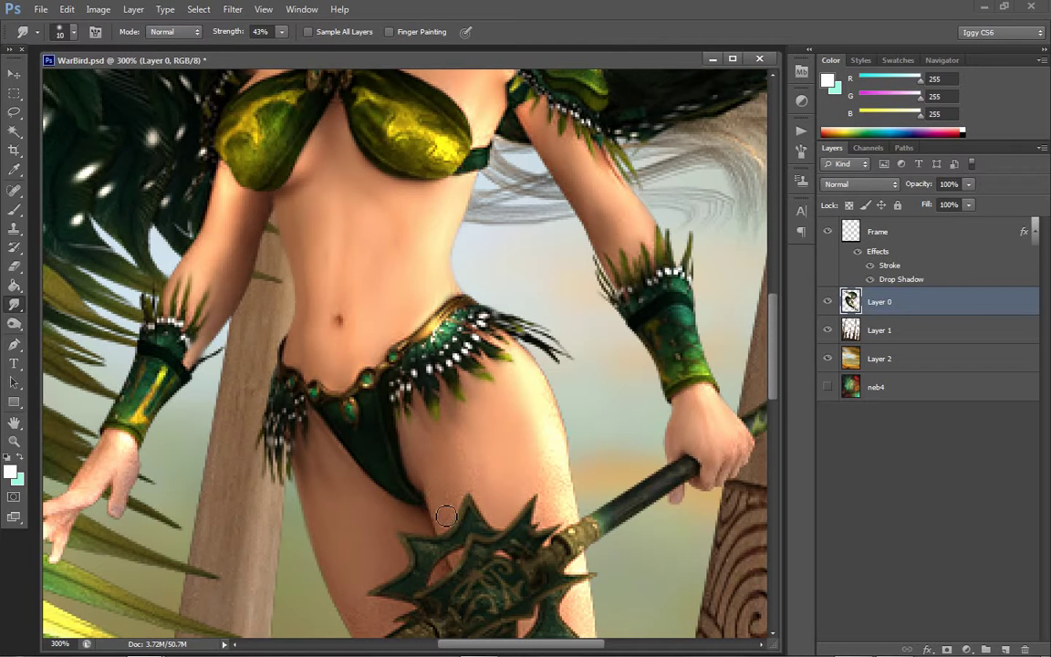
Smooth the legs from the lower thighs down to the calves with the Smudge tool at 43% strength and brush size 15
key(bracketleft)
scroll(703, 347, down, 5)
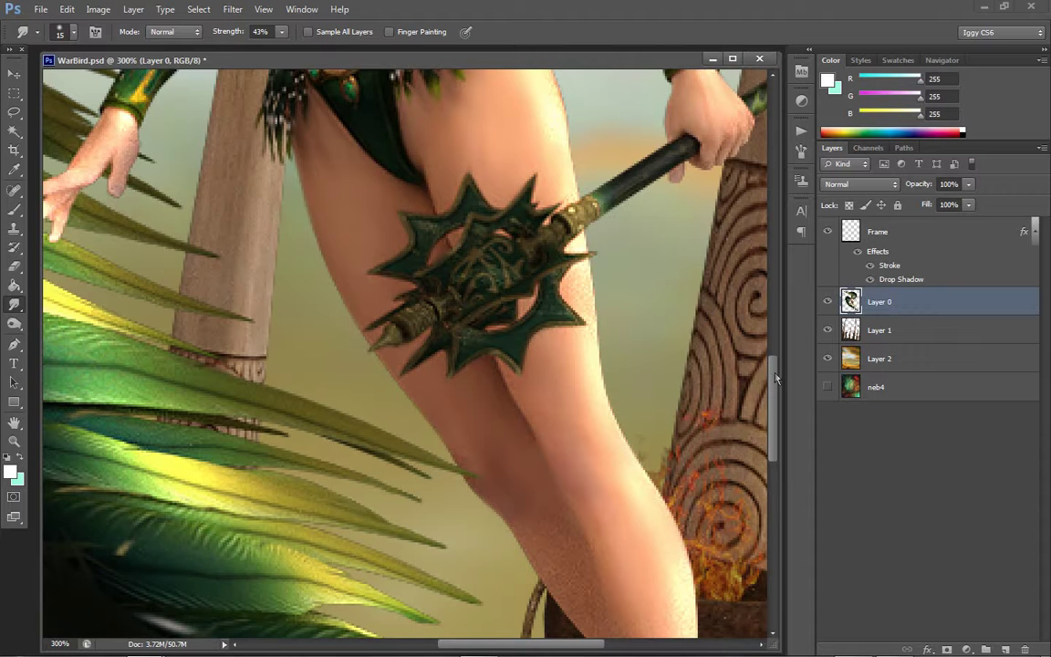
scroll(704, 382, down, 5)
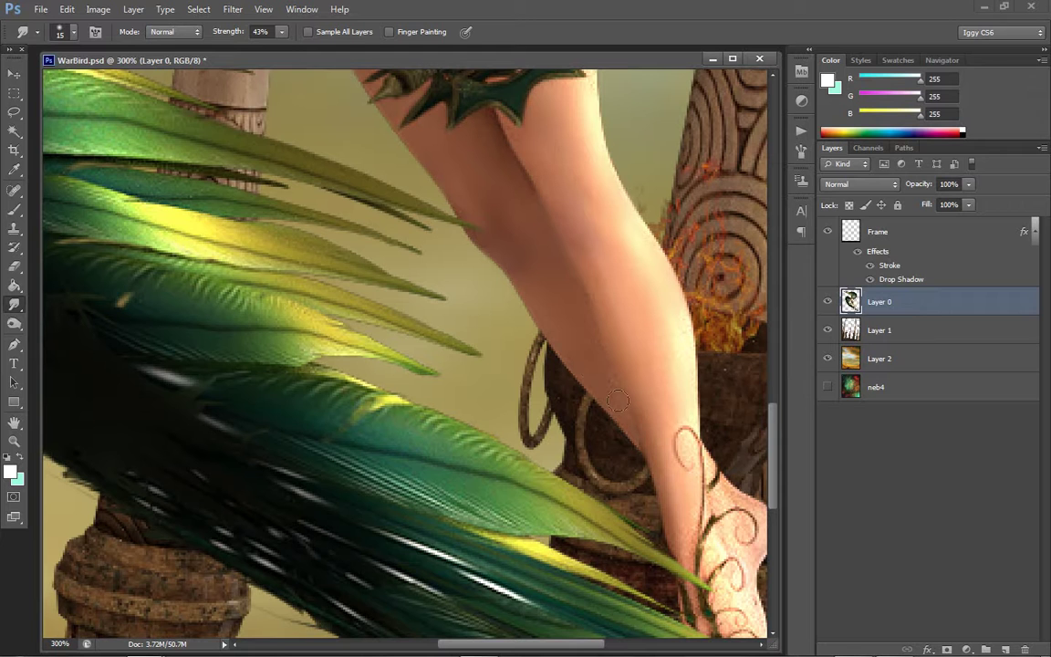
Smooth the skin of the ankle and foot around the vine ornament with the Smudge tool at 43% strength, using brush sizes 9 and 8
key(bracketleft)
key(bracketleft)
drag(753, 504, 672, 452)
mouse_move(718, 548)
mouse_down()
mouse_move(742, 552)
mouse_move(671, 476)
mouse_up()
scroll(705, 440, down, 5)
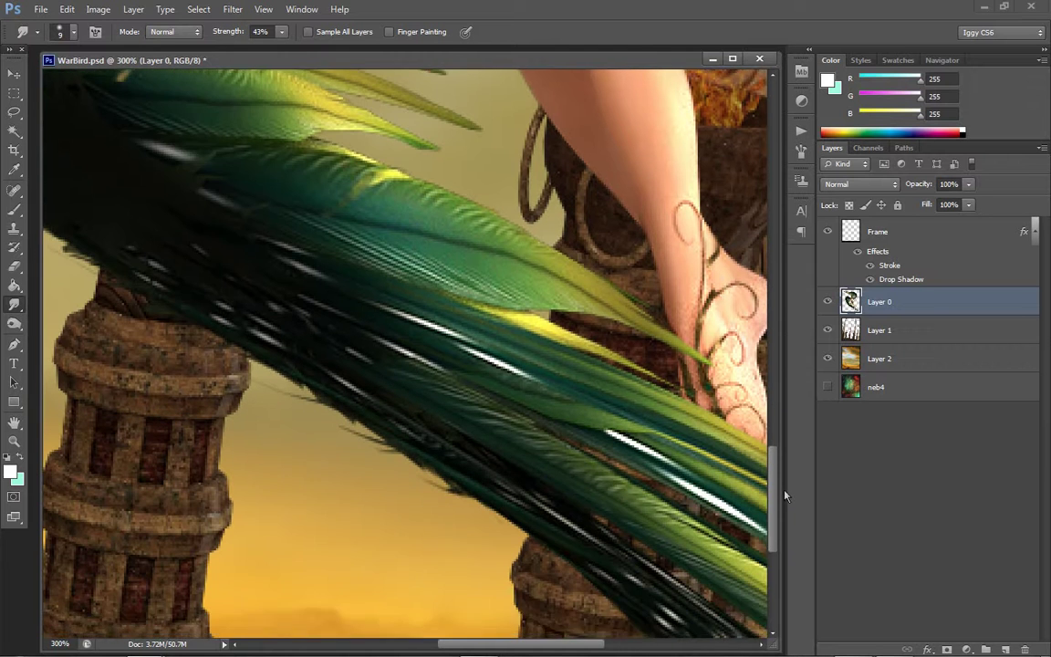
scroll(694, 365, up, 1)
key(bracketleft)
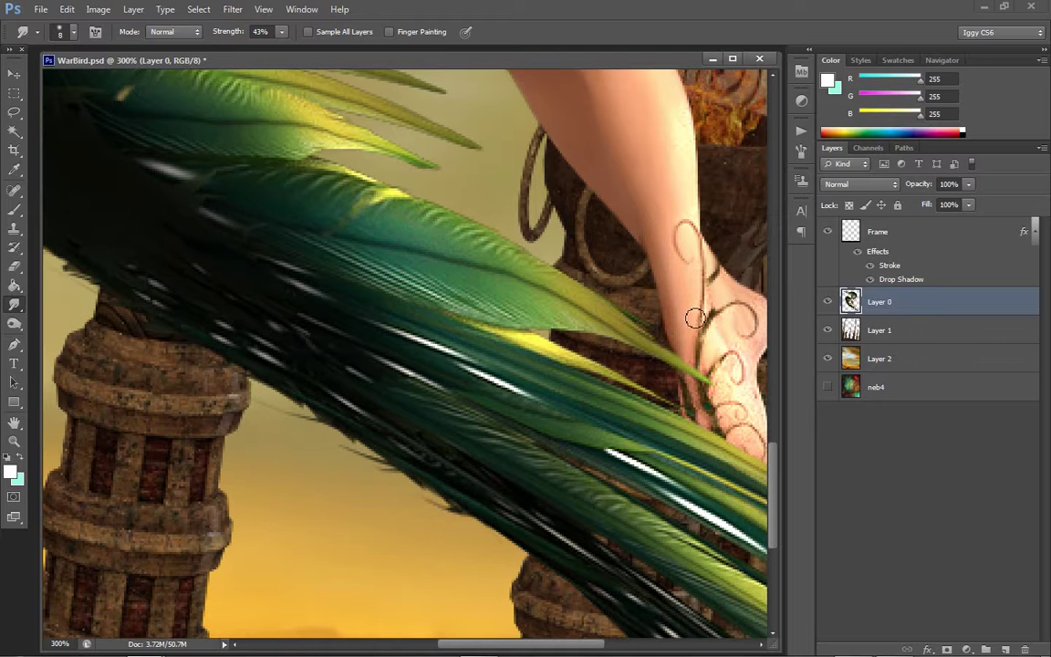
drag(693, 296, 696, 329)
mouse_move(755, 344)
mouse_down()
mouse_move(747, 368)
mouse_move(731, 366)
mouse_up()
Smooth the skin of the open hand and its fingers with the Smudge tool at 43% strength and brush size 8
click(775, 369)
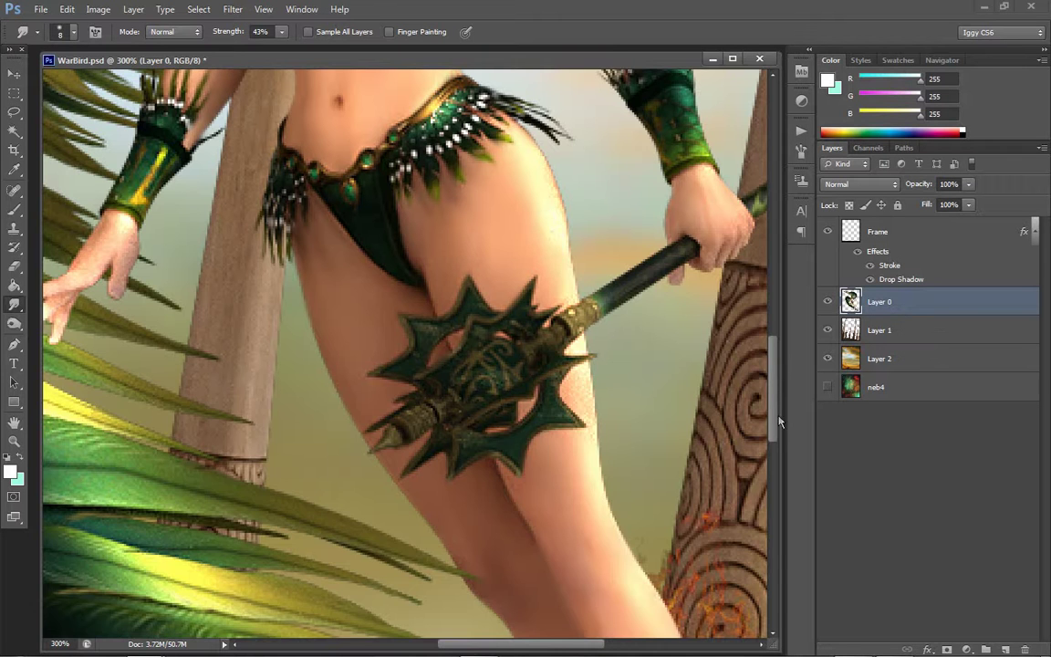
drag(776, 418, 776, 399)
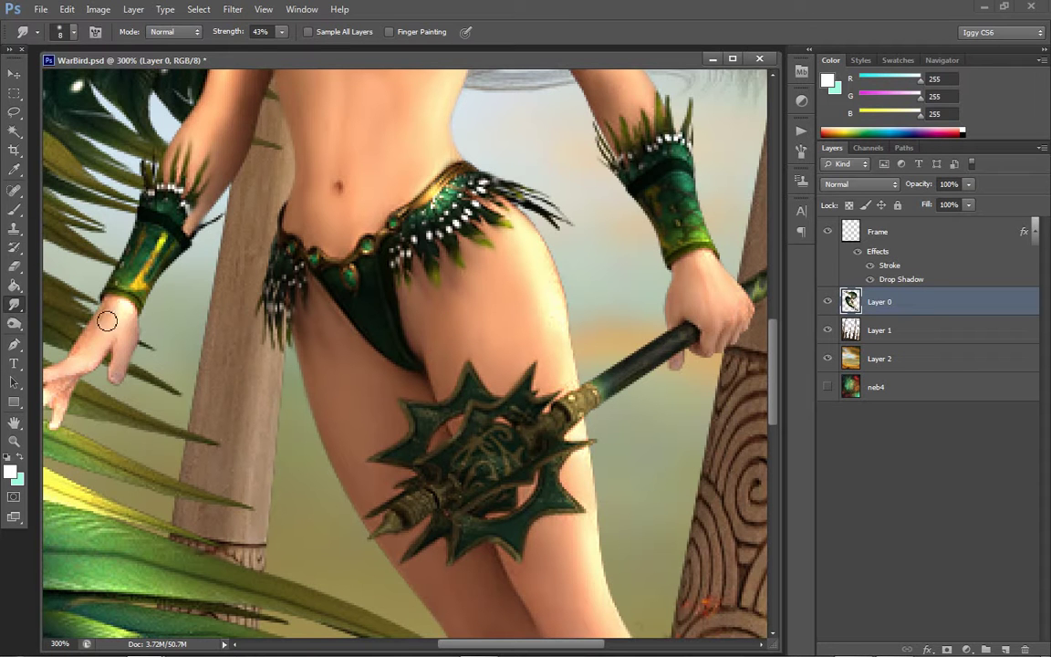
drag(64, 398, 49, 357)
Apply Color Balance to the midtones of Layer 0, setting Cyan–Red to +10, adjusting Yellow–Blue, and comparing the result with the preview
key(z)
right_click(553, 365)
click(606, 367)
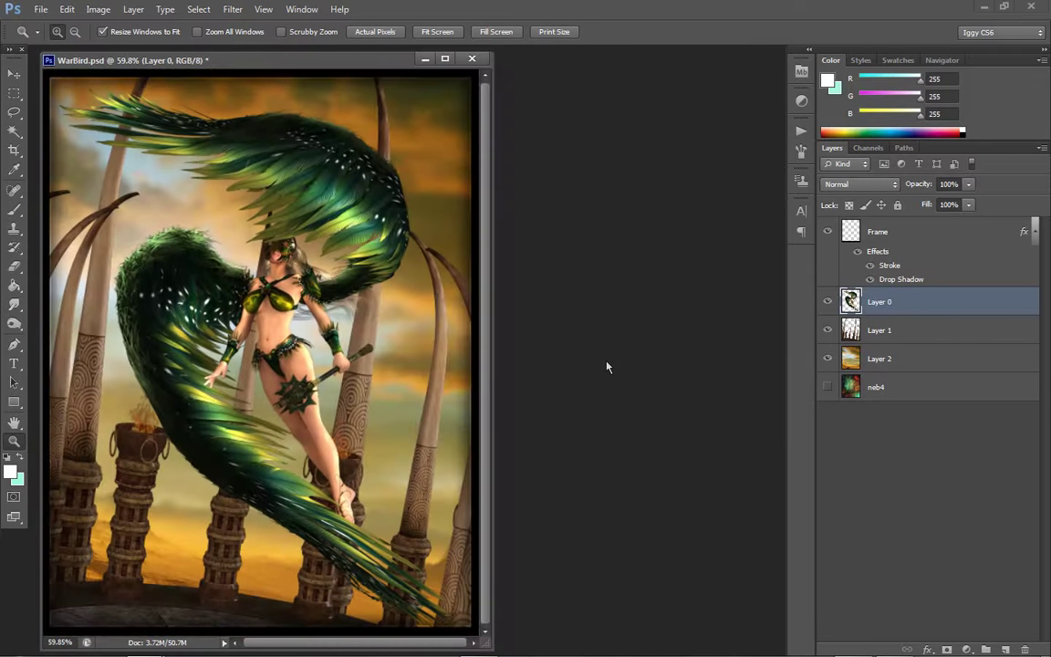
click(404, 330)
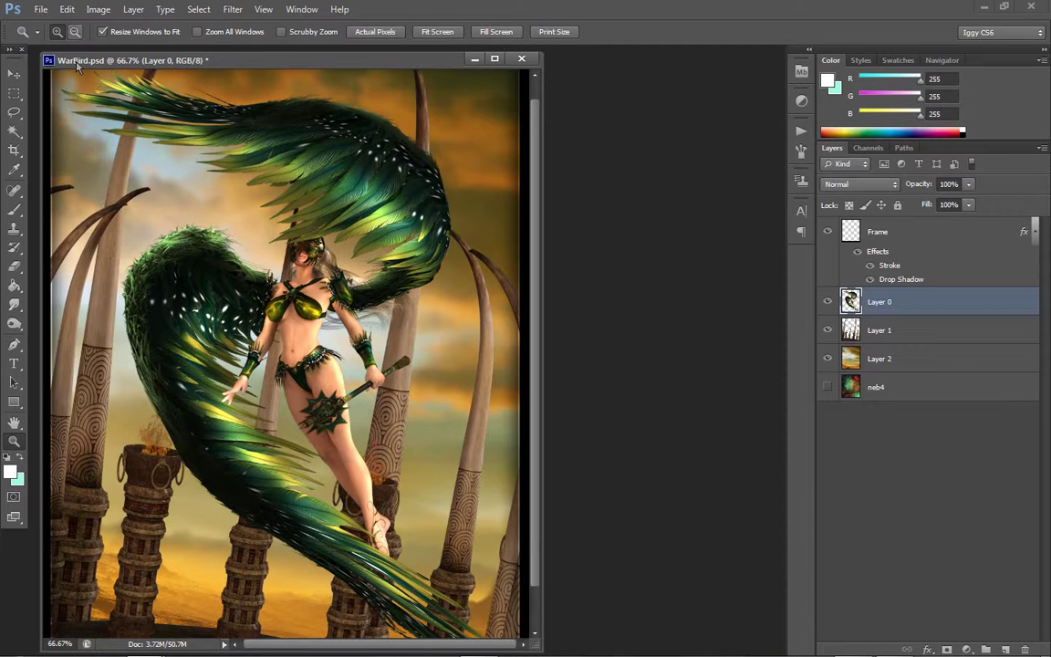
click(97, 10)
mouse_move(106, 46)
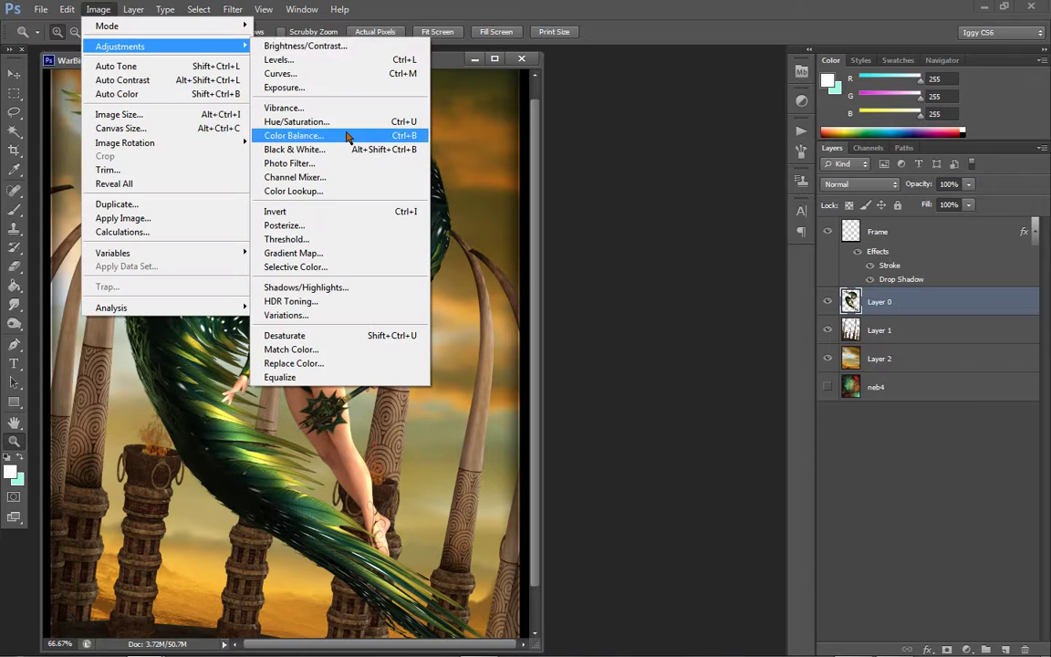
click(347, 136)
drag(778, 121, 757, 158)
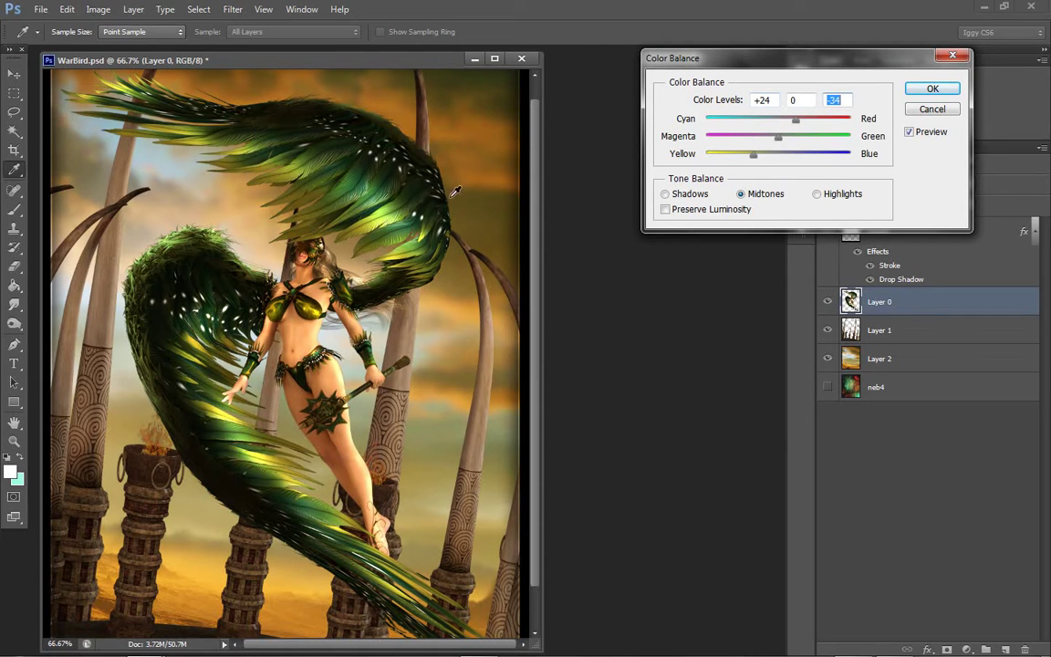
mouse_move(791, 126)
mouse_down()
mouse_move(774, 125)
mouse_move(786, 125)
mouse_up()
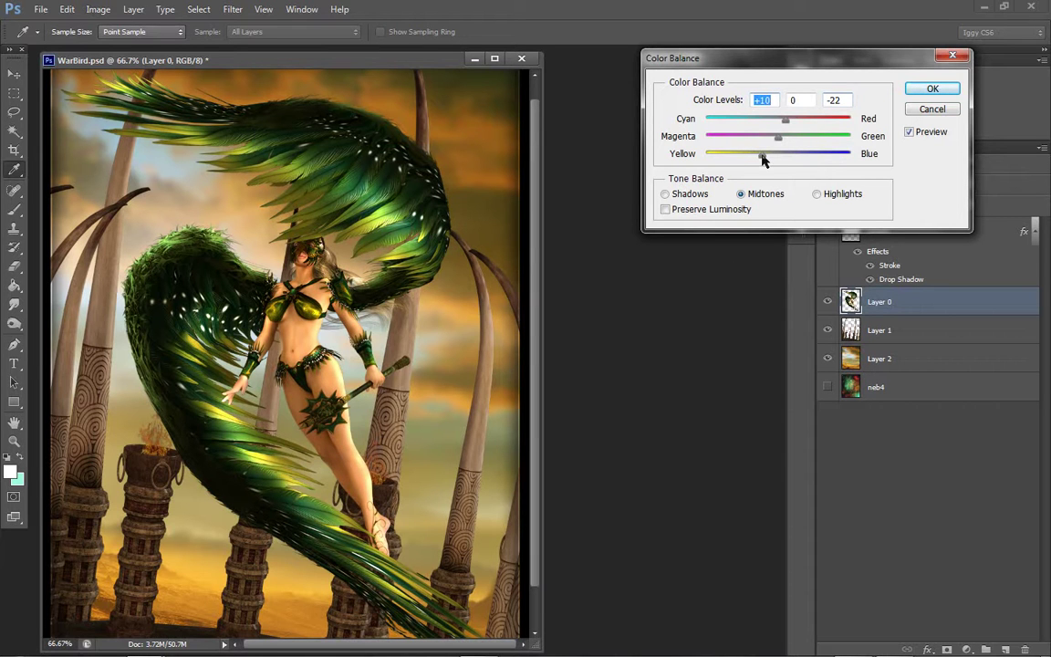
drag(763, 157, 786, 152)
click(923, 135)
click(923, 135)
click(923, 135)
click(924, 134)
click(930, 88)
Select Layer 1 with the columns, viewing the artwork at 100% zoom
key(z)
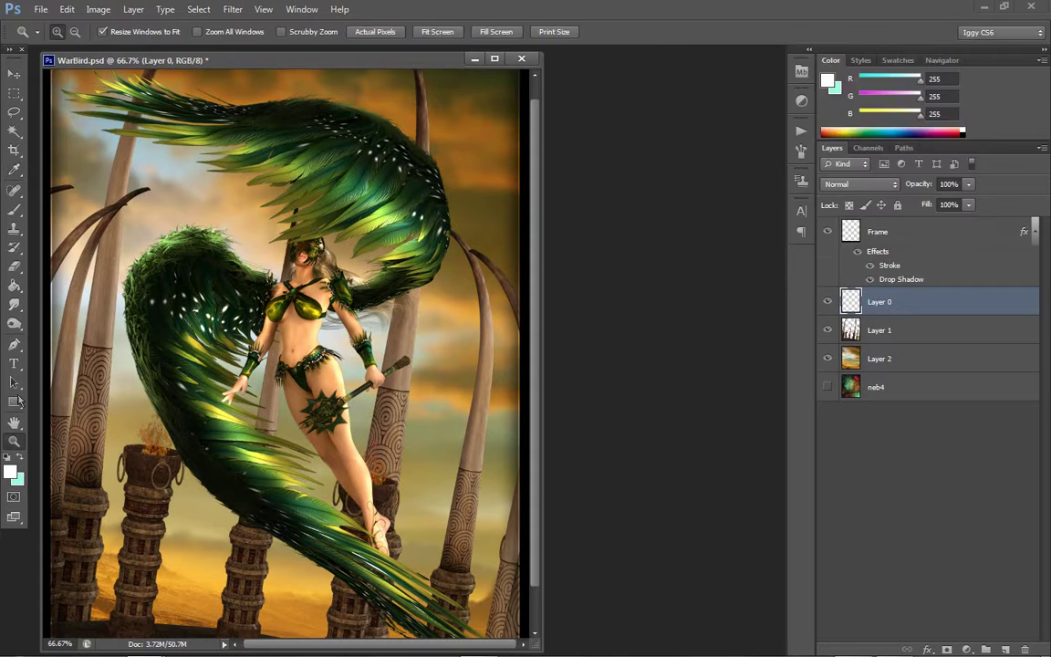
right_click(189, 335)
click(222, 417)
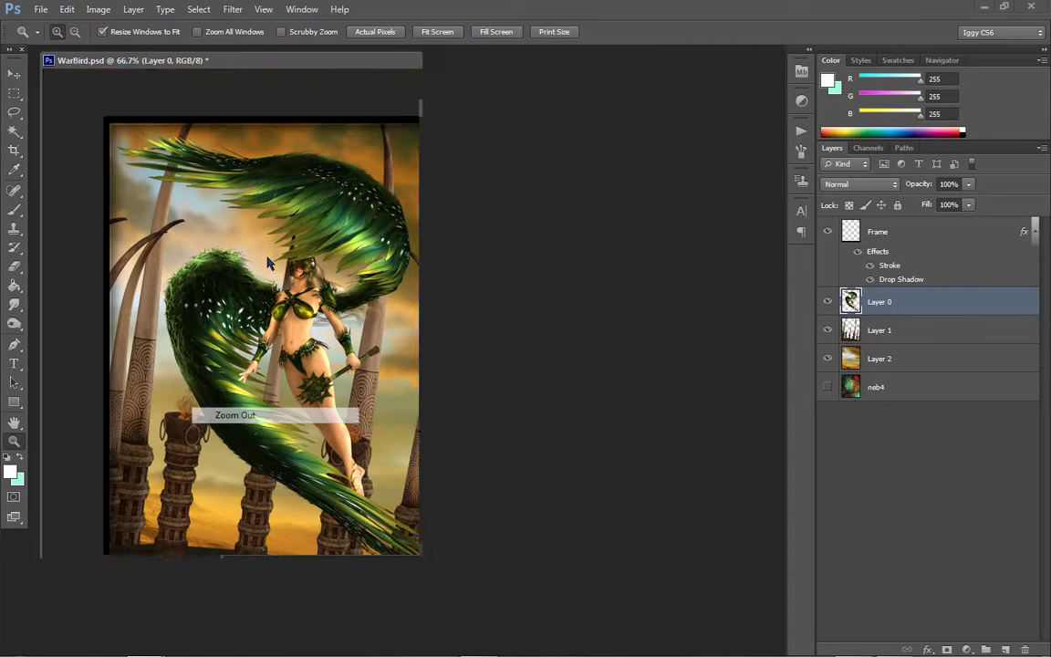
drag(297, 62, 493, 116)
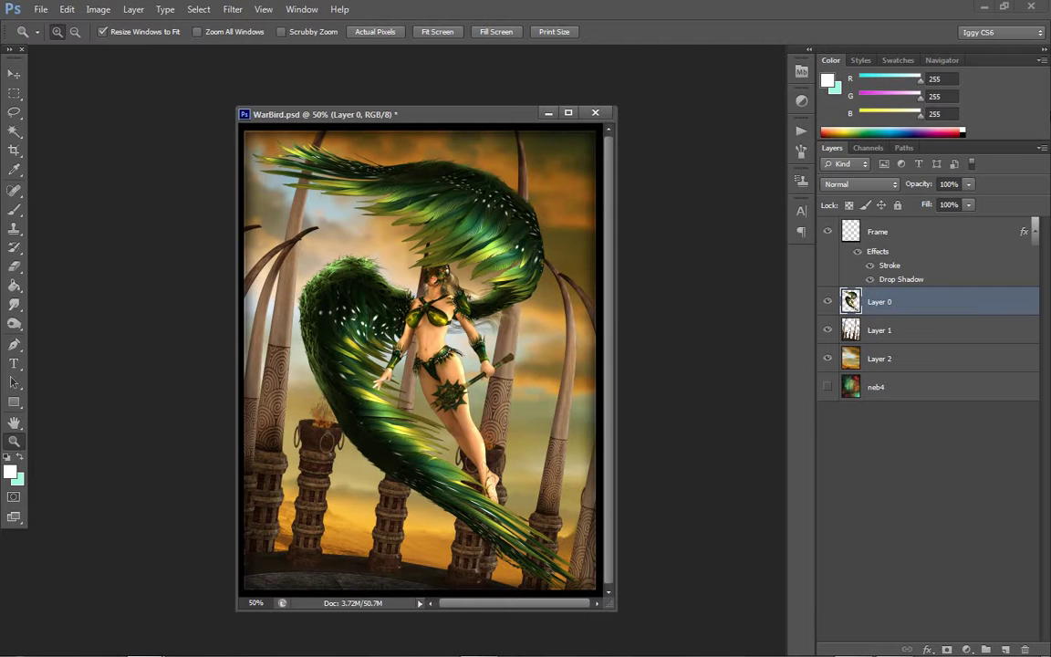
click(348, 315)
click(661, 313)
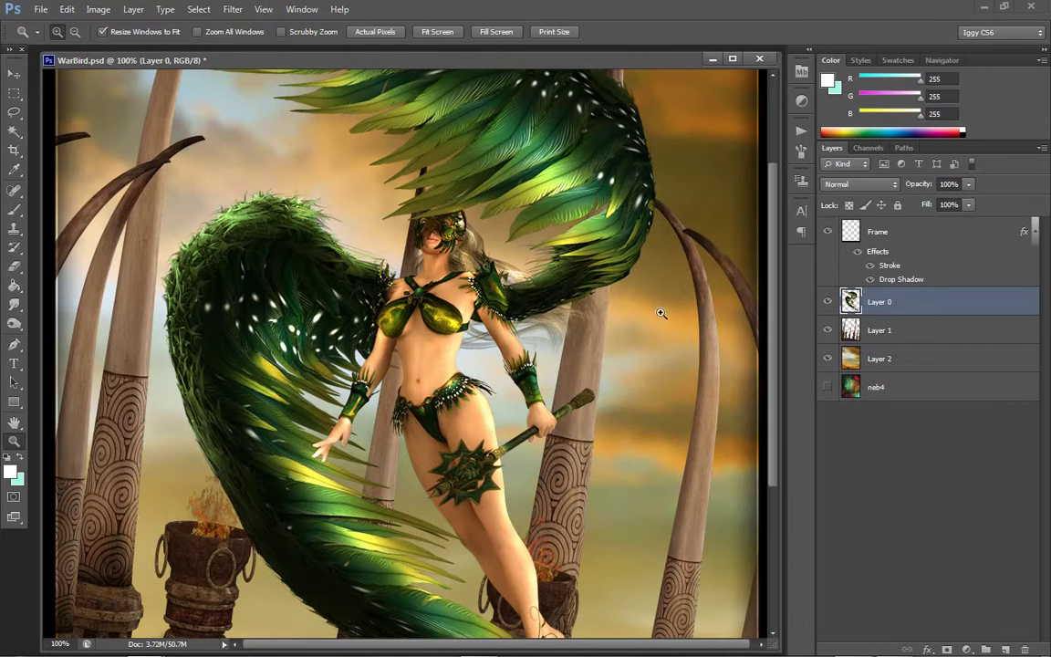
click(888, 338)
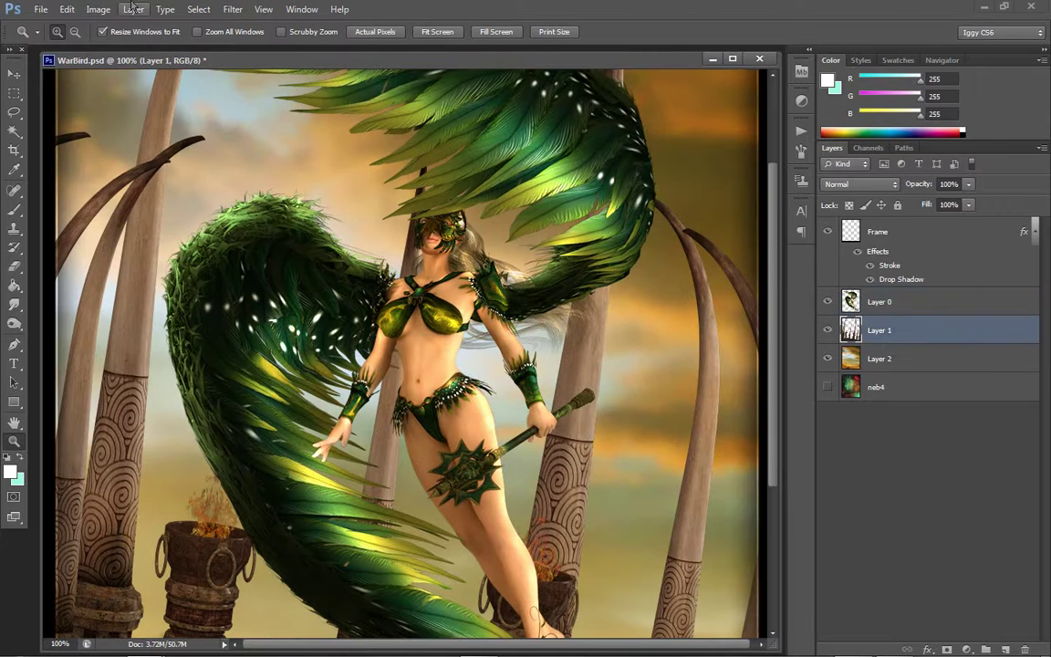
click(98, 9)
mouse_move(105, 44)
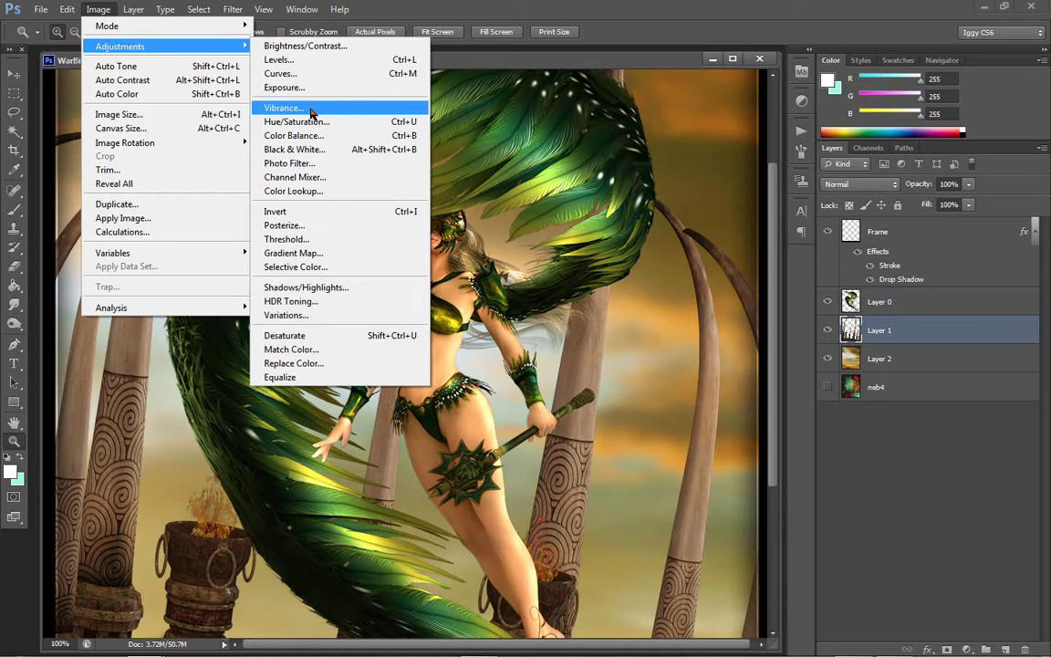
click(311, 149)
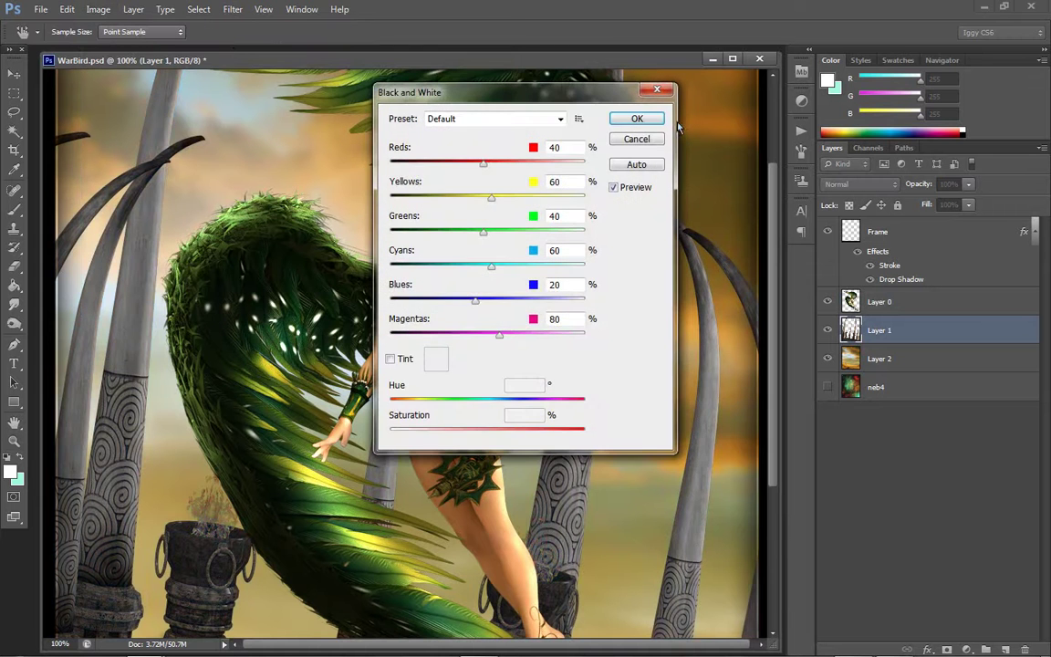
click(636, 138)
Apply Color Balance to the midtones of the columns on Layer 1, setting Cyan–Red to +21 and Yellow–Blue to -41
click(134, 9)
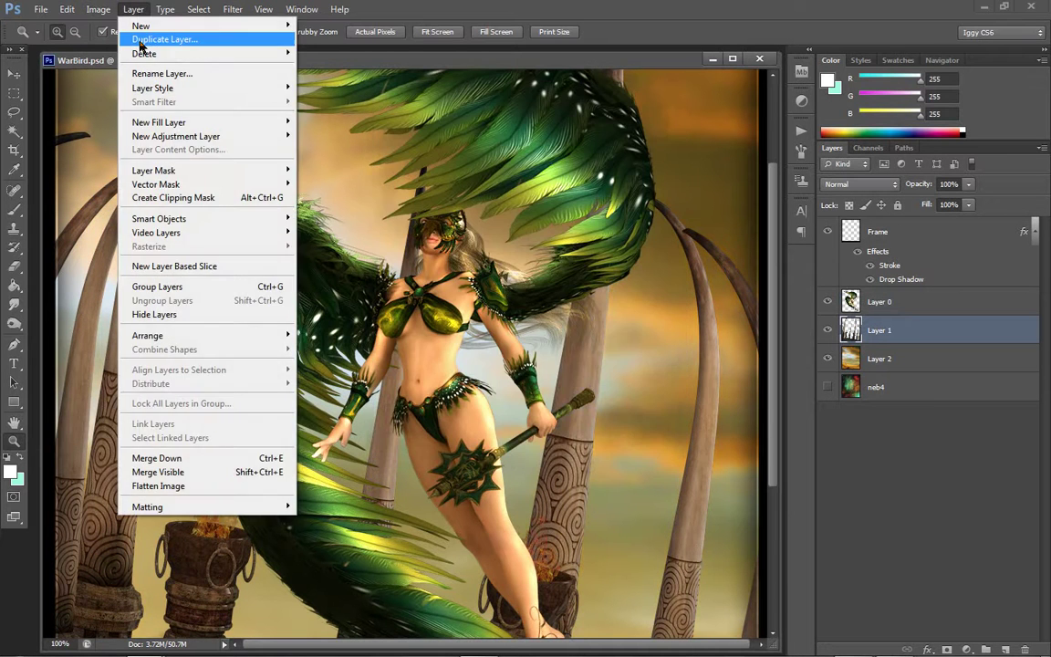
mouse_move(98, 10)
mouse_move(124, 46)
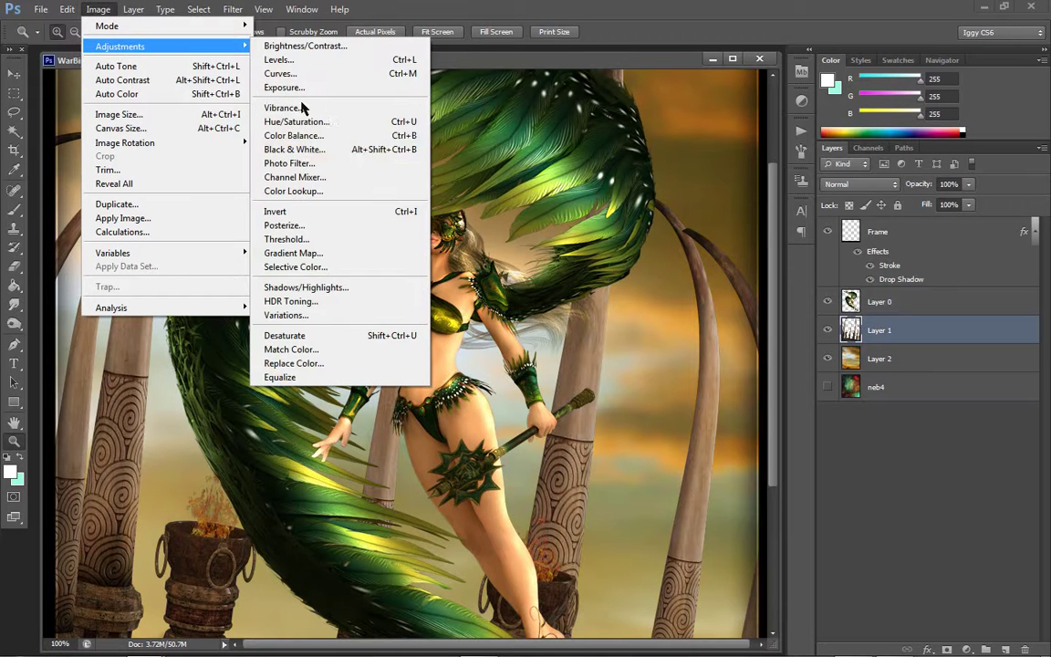
click(302, 136)
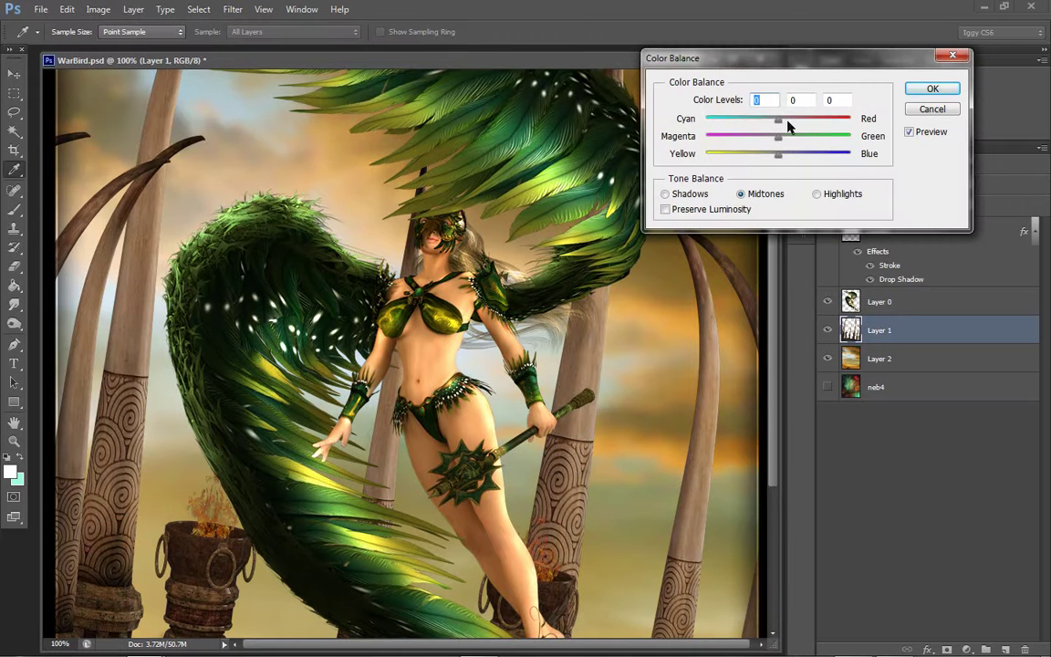
drag(789, 126, 795, 126)
drag(775, 162, 764, 156)
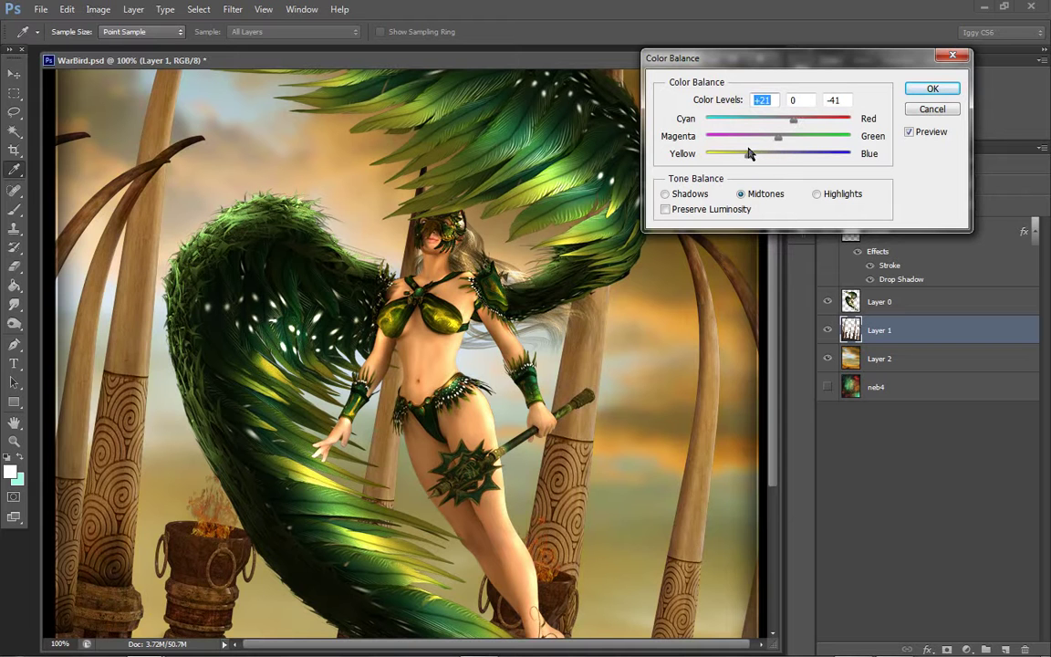
click(931, 88)
Review the whole artwork, return to 100% zoom, and activate the Dodge tool for the columns
key(z)
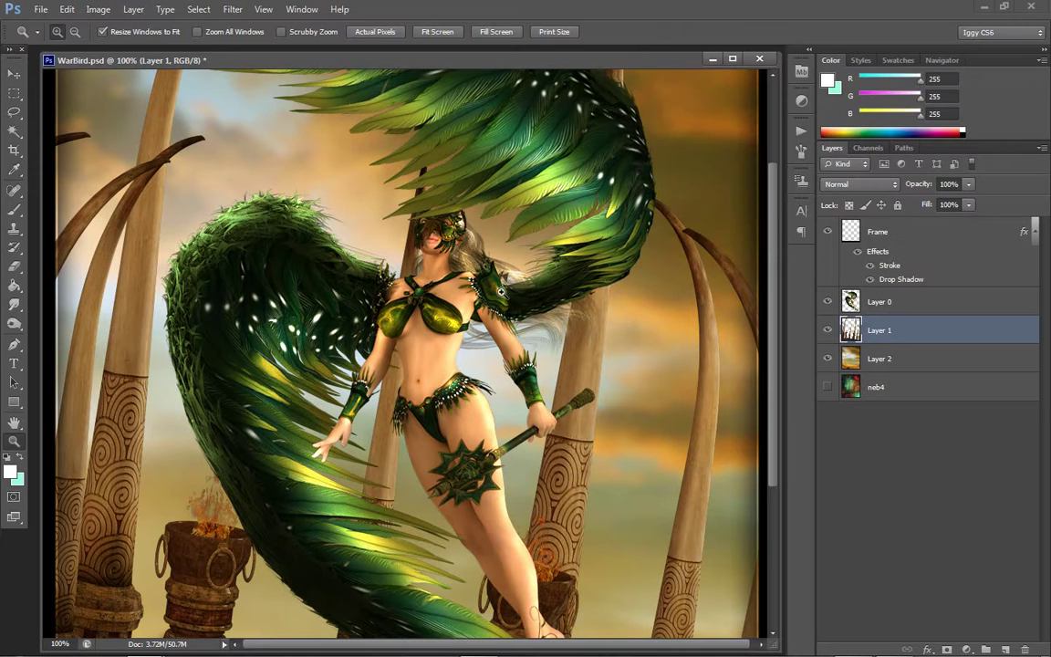
right_click(501, 292)
click(591, 312)
right_click(516, 336)
click(548, 345)
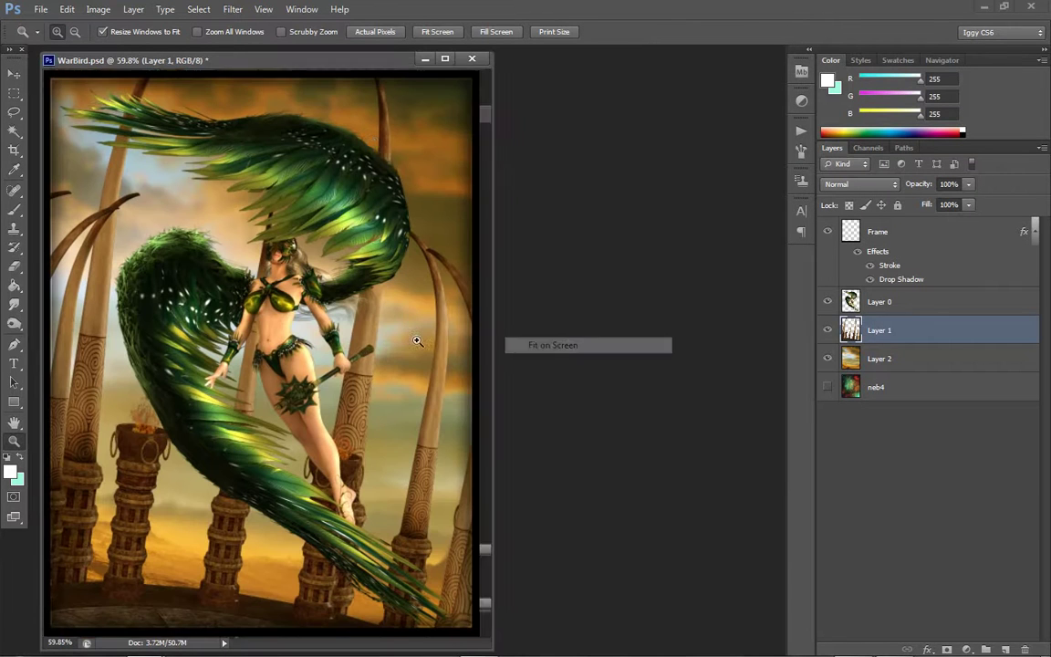
click(264, 211)
click(274, 321)
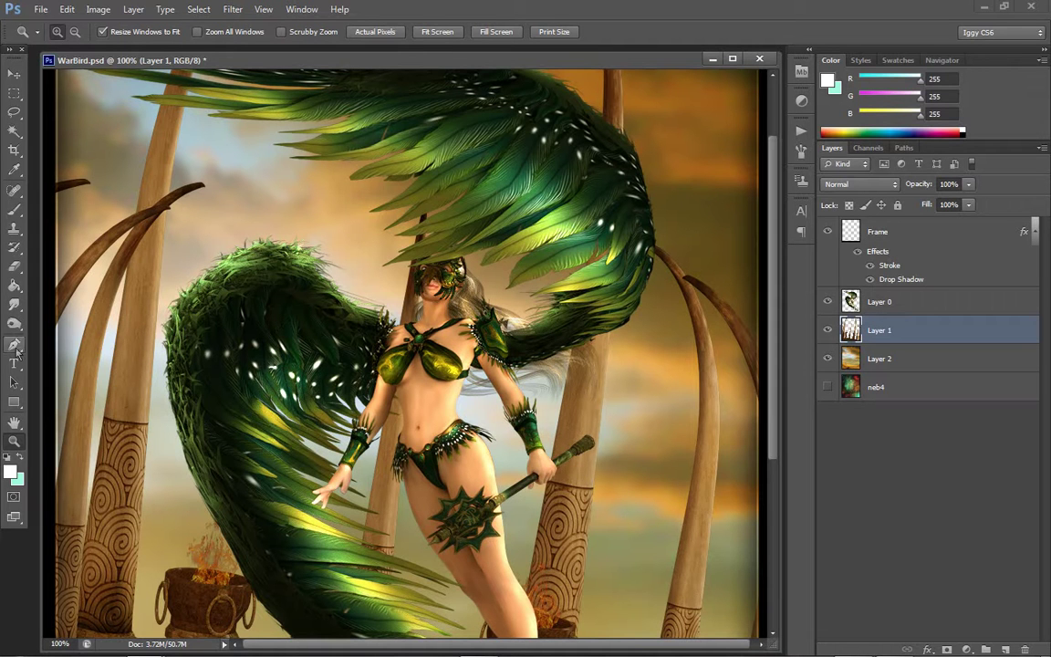
drag(13, 323, 62, 325)
click(62, 321)
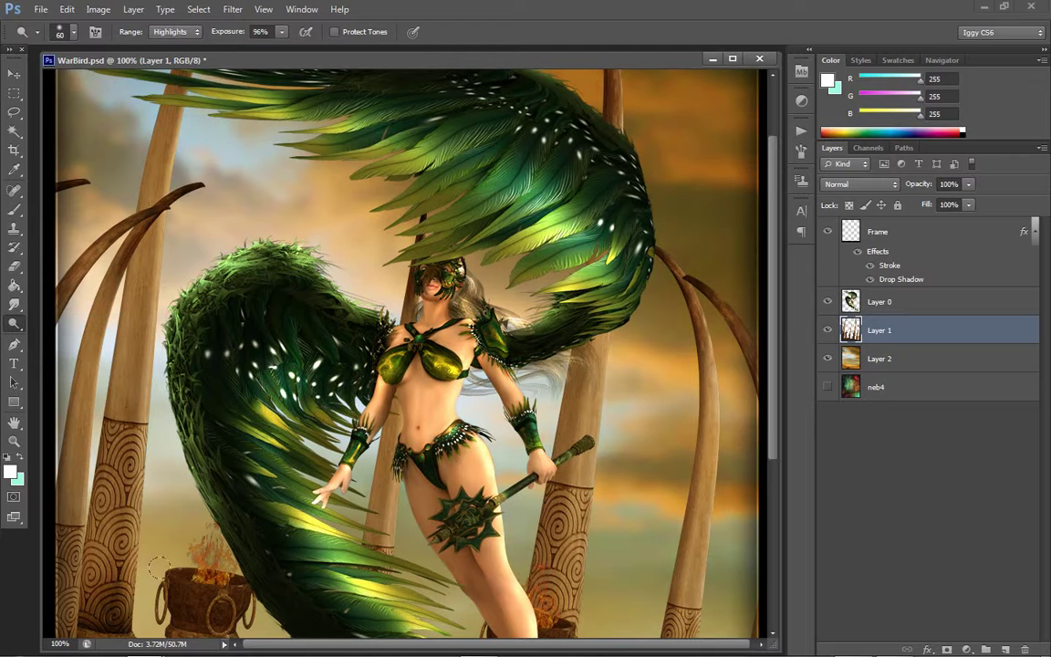
Try dodging the large carved column beside the lower wing with brush size 60, and undo the strokes
drag(132, 619, 137, 611)
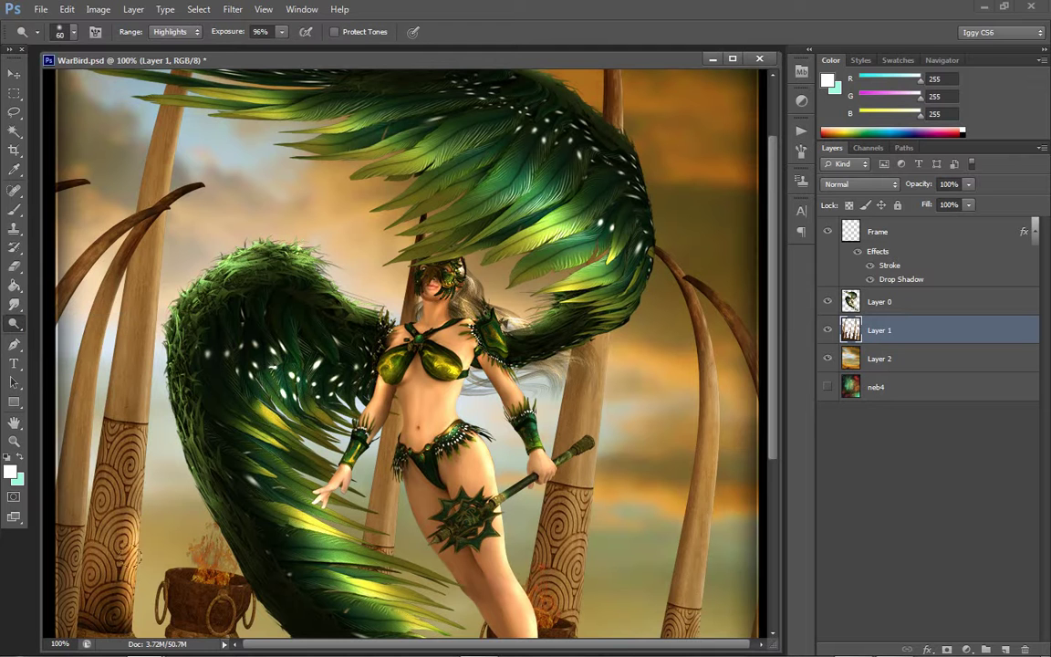
drag(121, 493, 123, 379)
drag(126, 595, 119, 460)
key(ctrl+alt+z)
key(ctrl+alt+z)
key(ctrl+alt+z)
Dodge highlights up the large carved column beside the lower wing and the tall column behind the figure, using brush size 60
mouse_move(115, 612)
mouse_down()
mouse_move(122, 418)
mouse_move(137, 270)
mouse_move(163, 212)
mouse_move(157, 102)
mouse_move(166, 81)
mouse_up()
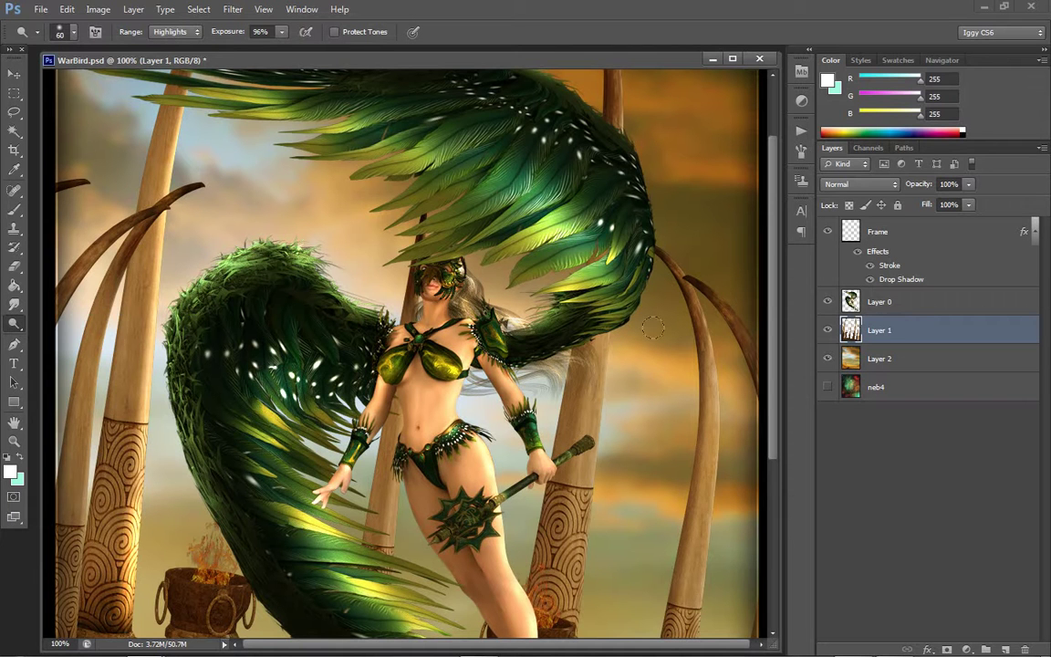
drag(573, 585, 596, 416)
drag(584, 511, 607, 191)
mouse_move(631, 68)
mouse_down()
mouse_move(628, 123)
mouse_move(627, 62)
mouse_up()
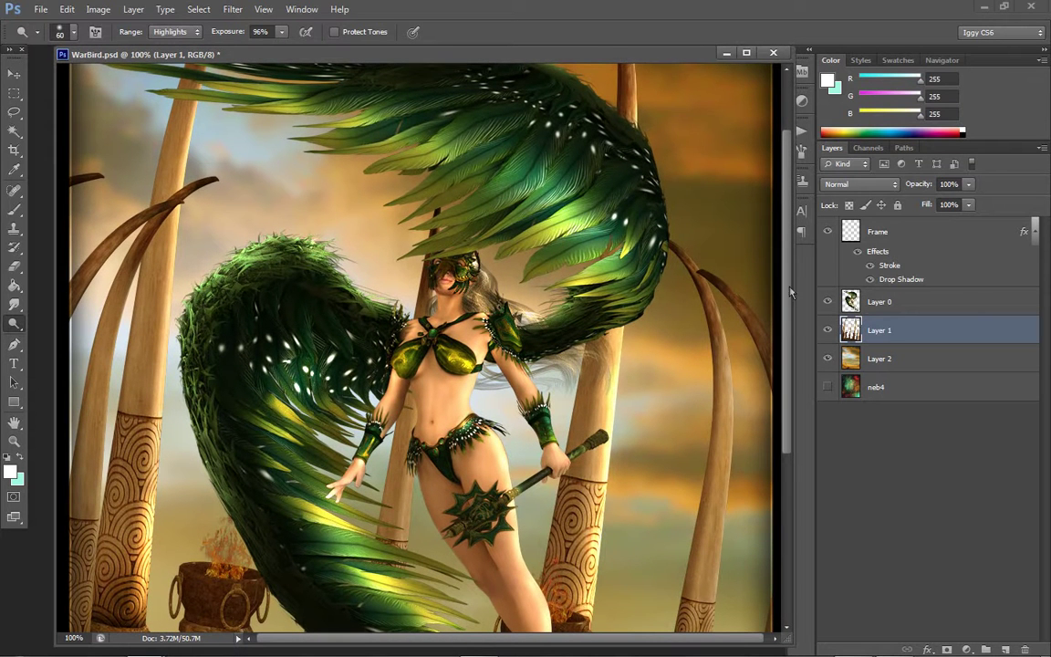
Dodge the far-left curved column and the stone cap under the large carved column with brush size 30
scroll(713, 331, down, 5)
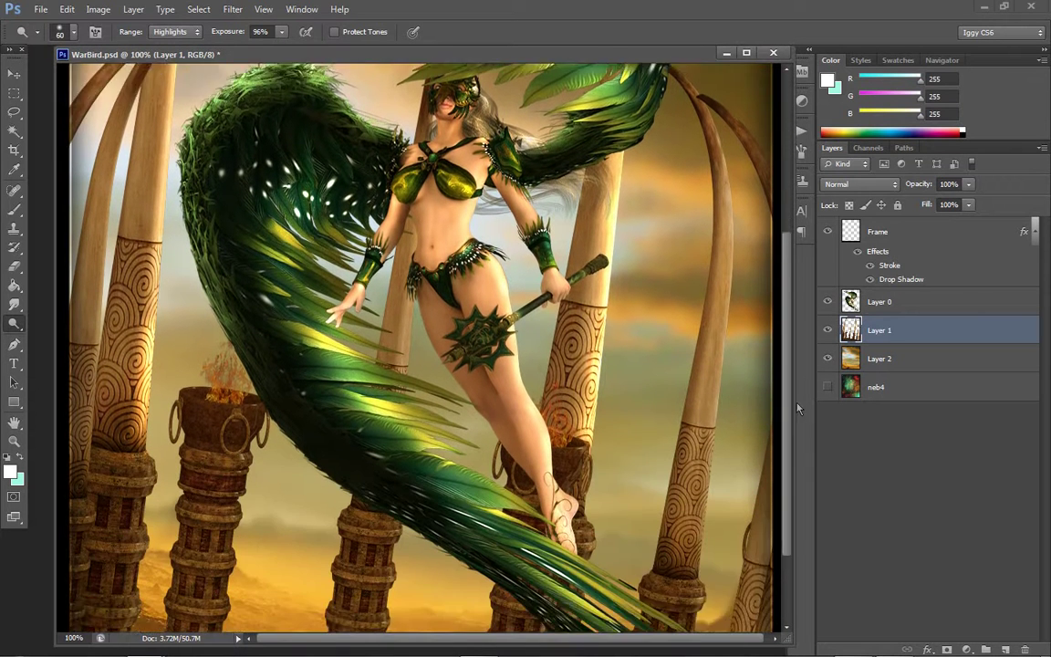
drag(797, 408, 791, 354)
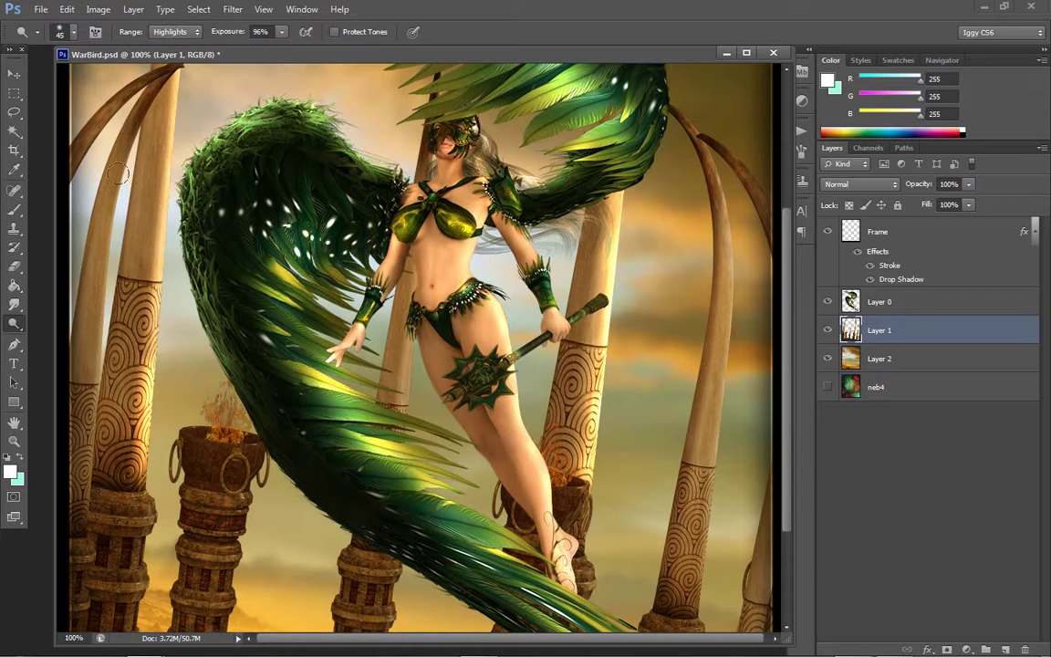
key(bracketleft)
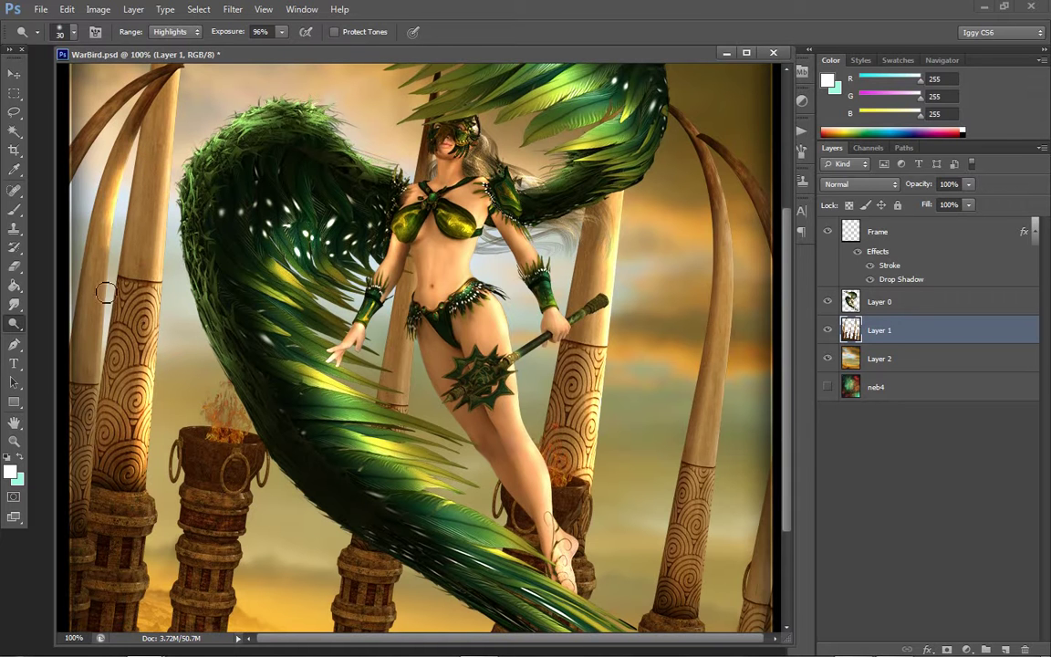
mouse_move(108, 263)
mouse_down()
mouse_move(92, 320)
mouse_move(94, 274)
mouse_move(91, 488)
mouse_up()
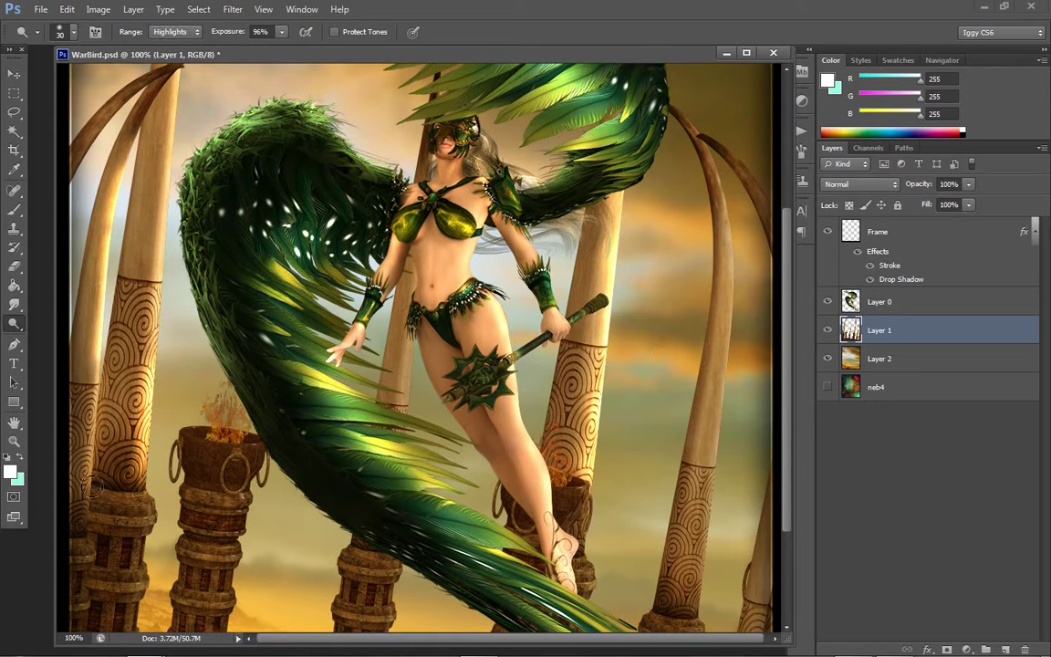
drag(86, 430, 98, 487)
mouse_move(146, 436)
mouse_down()
mouse_move(139, 461)
mouse_move(155, 502)
mouse_move(137, 489)
mouse_move(135, 511)
mouse_move(148, 603)
mouse_up()
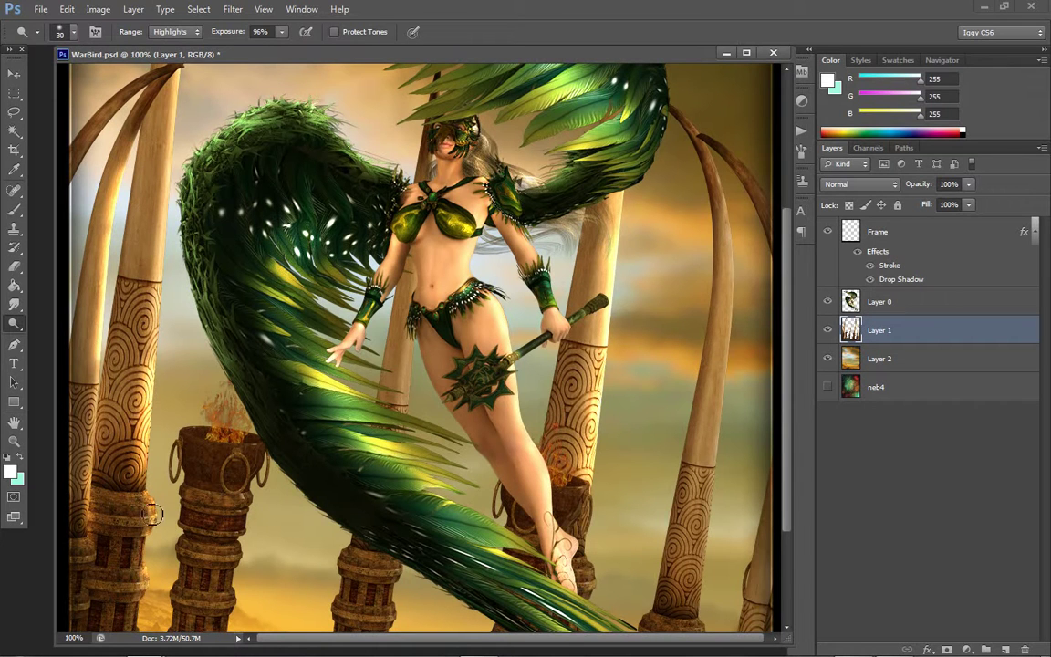
mouse_move(133, 461)
mouse_down()
mouse_move(144, 513)
mouse_move(130, 464)
mouse_move(111, 457)
mouse_move(130, 452)
mouse_move(162, 524)
mouse_move(133, 484)
mouse_up()
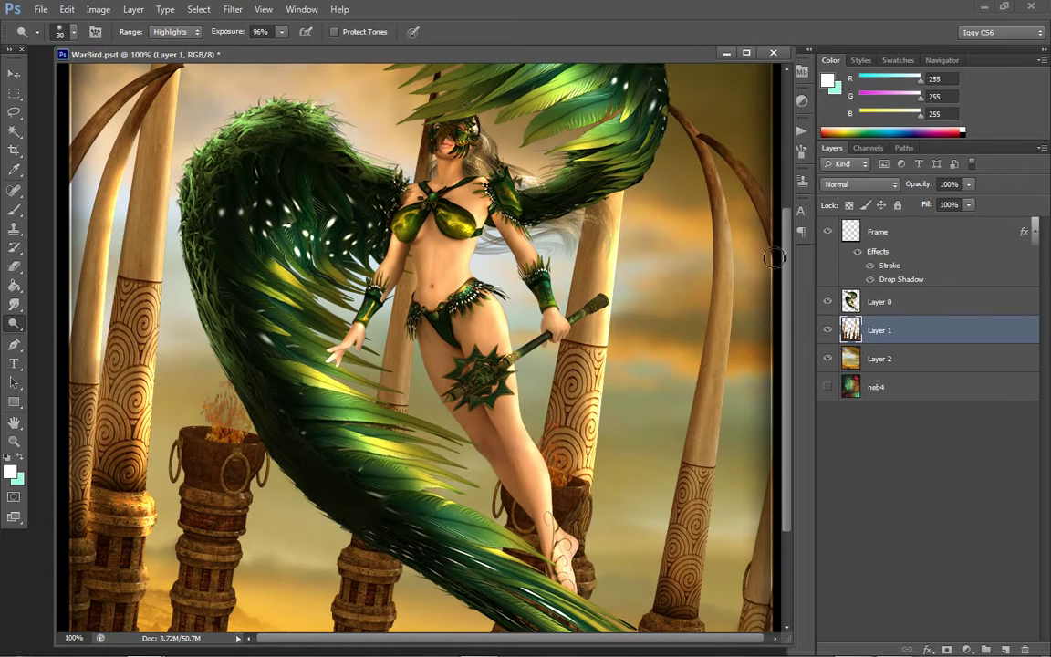
Dodge highlights on the stone column bases along the lower part of the artwork, enlarging the brush to size 70
drag(787, 286, 787, 372)
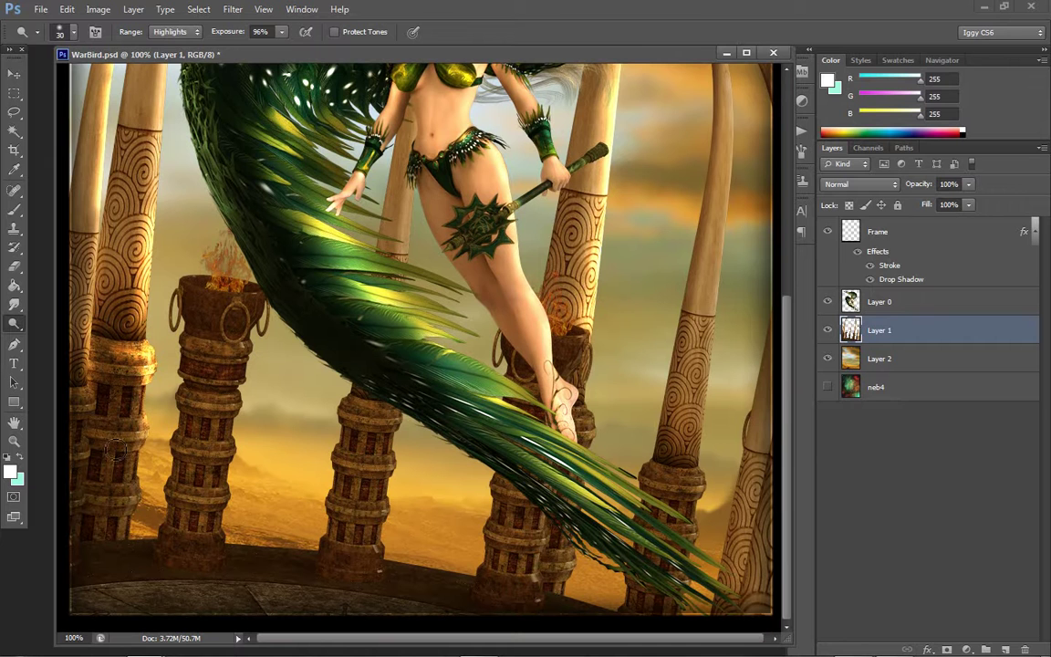
drag(124, 352, 111, 478)
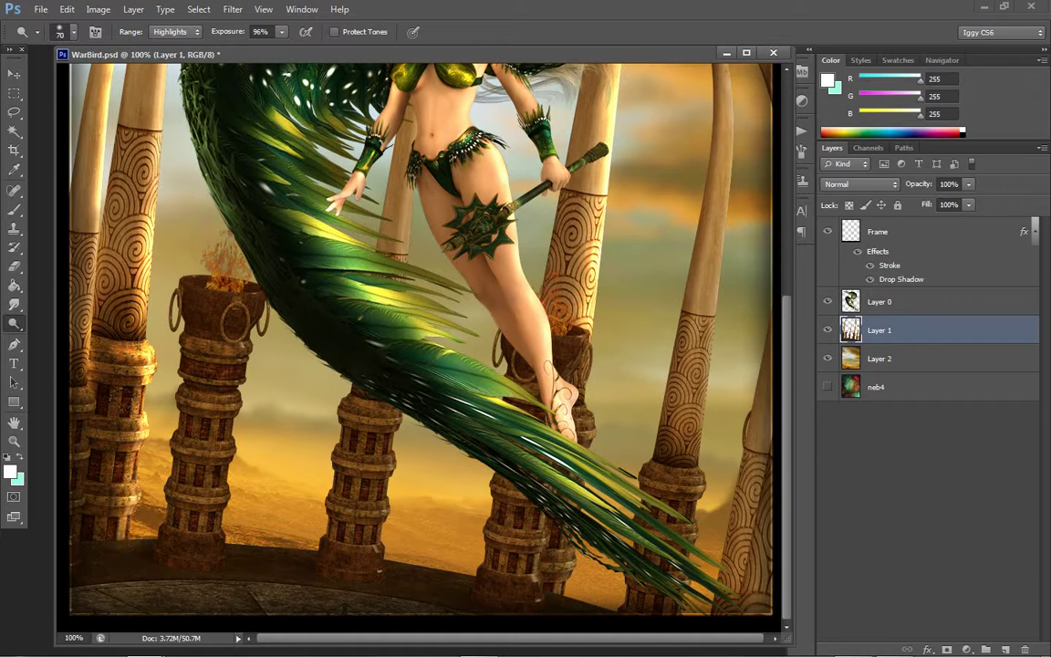
drag(119, 388, 118, 351)
mouse_move(202, 315)
mouse_down()
mouse_move(213, 327)
mouse_move(195, 497)
mouse_move(201, 371)
mouse_move(224, 284)
mouse_move(219, 301)
mouse_up()
drag(351, 374, 339, 495)
mouse_move(345, 434)
mouse_down()
mouse_move(347, 374)
mouse_move(340, 456)
mouse_move(345, 447)
mouse_up()
drag(543, 585, 508, 474)
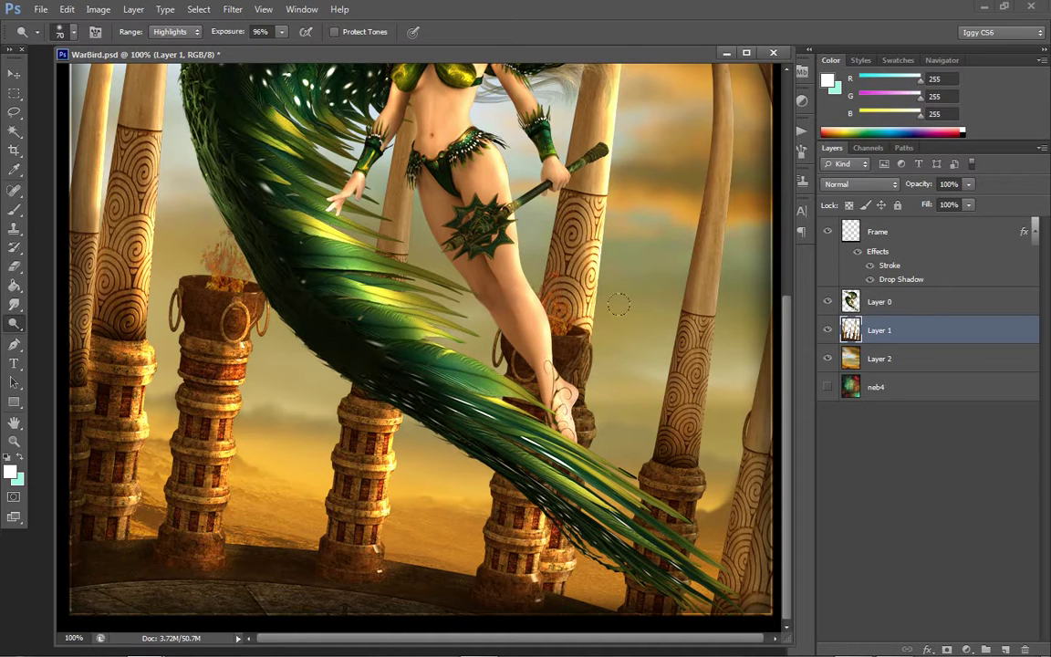
Dodge the far-left stone base, the ringed brazier, the middle base, and the brazier behind the foot, reducing the brush to size 50
mouse_move(64, 393)
mouse_down()
mouse_move(75, 383)
mouse_move(71, 484)
mouse_up()
drag(71, 326, 64, 406)
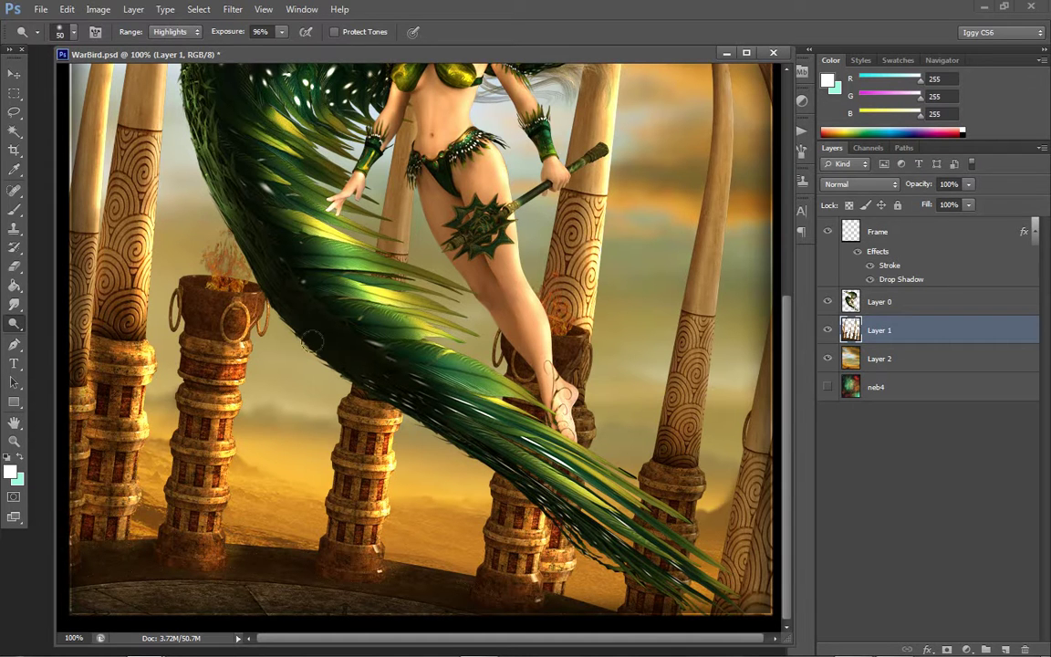
drag(228, 272, 217, 312)
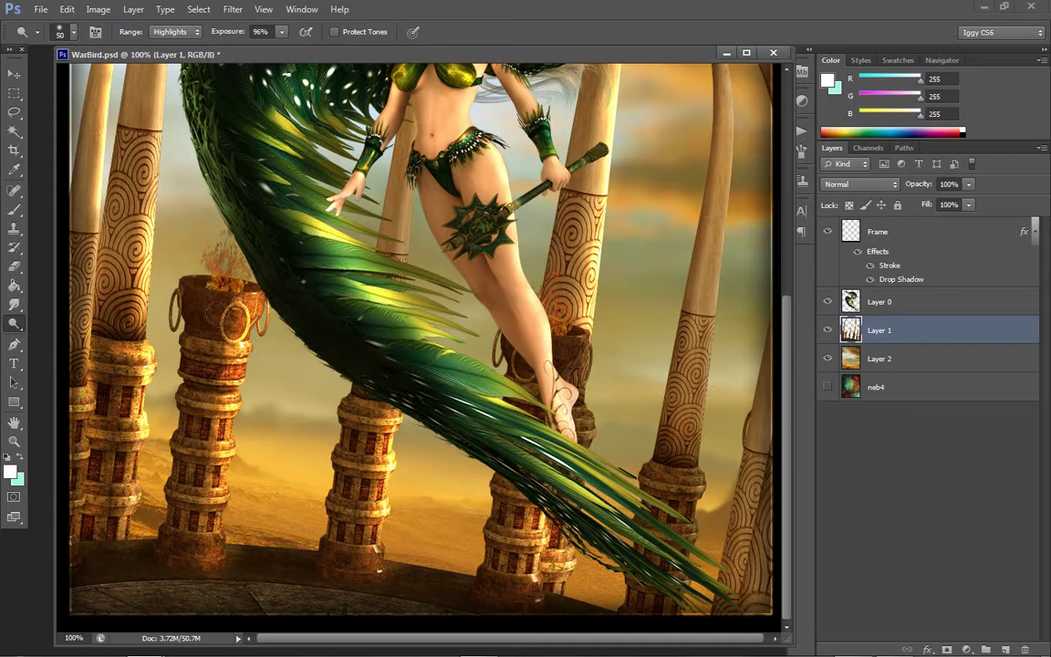
drag(350, 369, 332, 471)
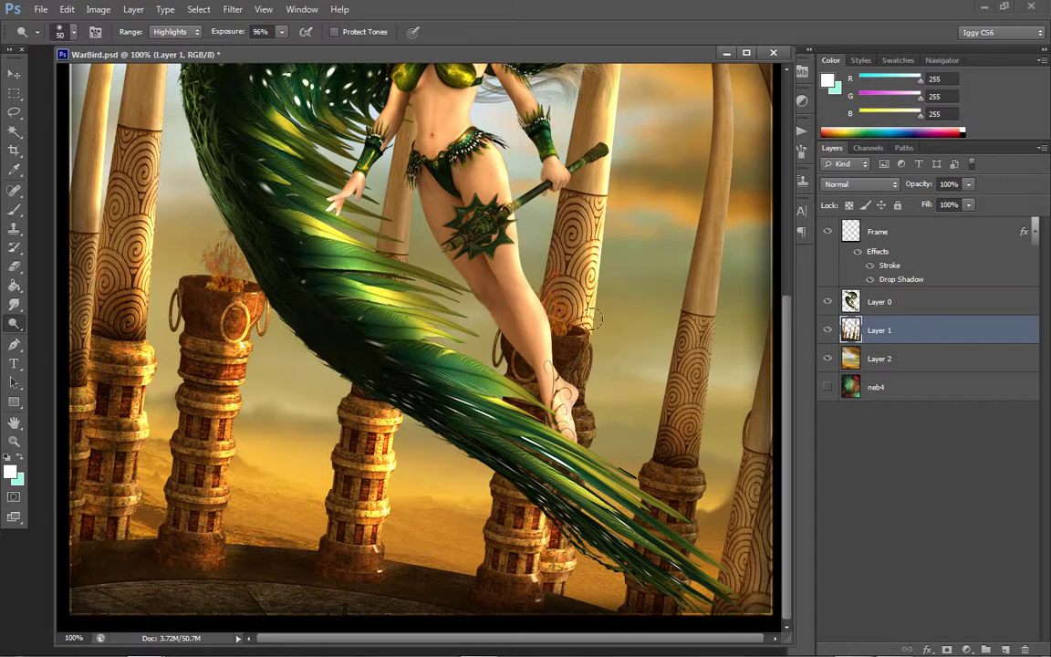
mouse_move(591, 319)
mouse_down()
mouse_move(589, 379)
mouse_move(576, 351)
mouse_move(583, 397)
mouse_up()
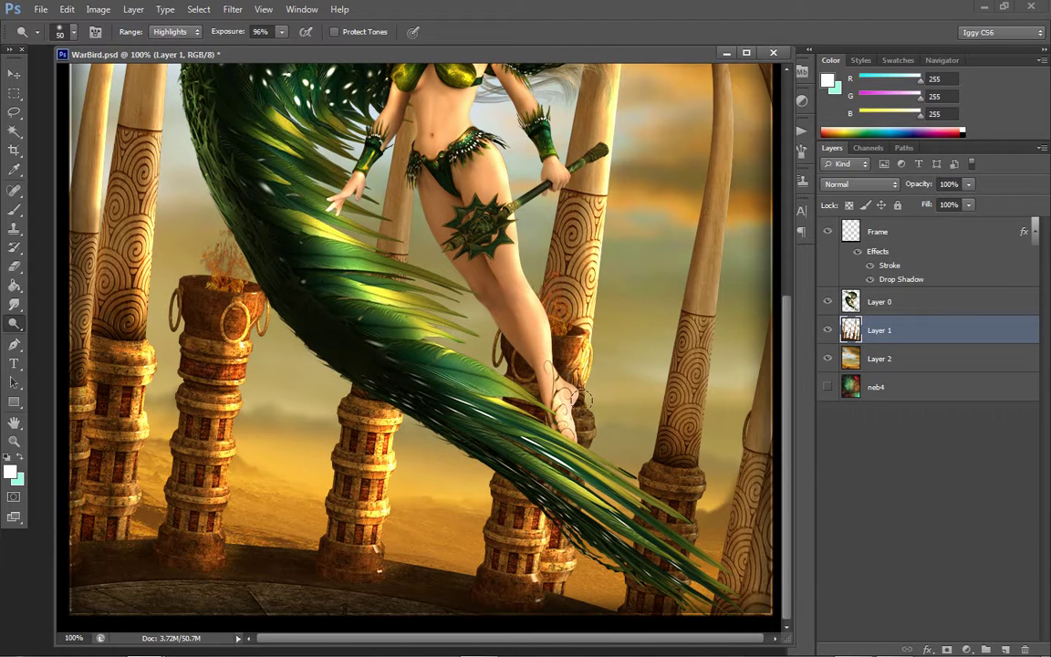
Dodge highlights along the curved carved column on the figure's mace side, reducing the brush to size 35
drag(699, 461, 720, 206)
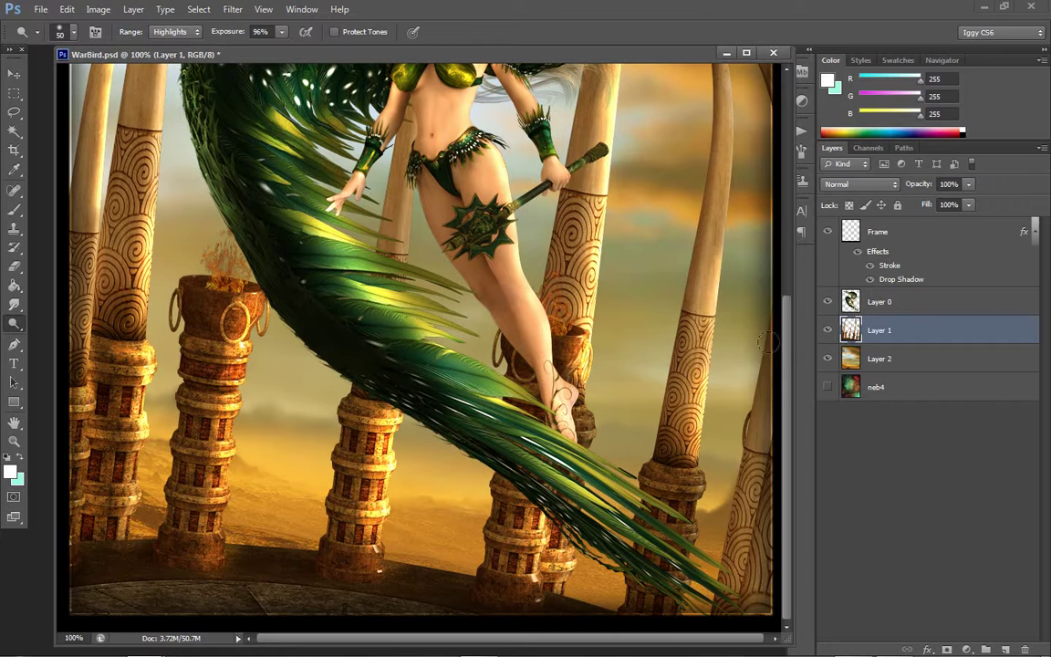
scroll(788, 340, up, 3)
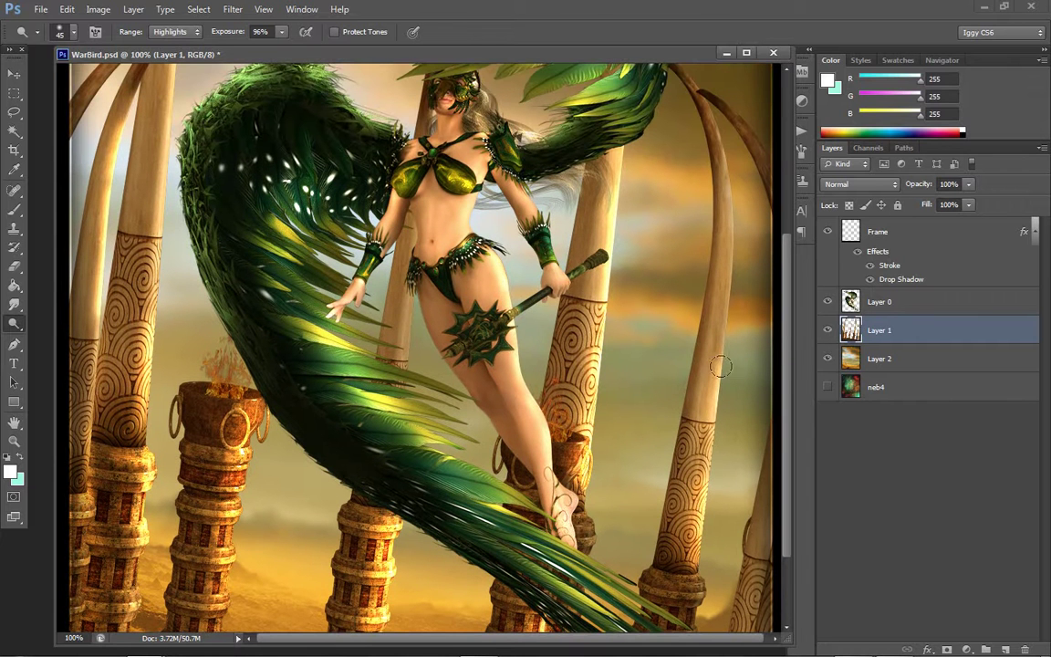
mouse_move(724, 367)
mouse_down()
mouse_move(736, 200)
mouse_move(699, 80)
mouse_up()
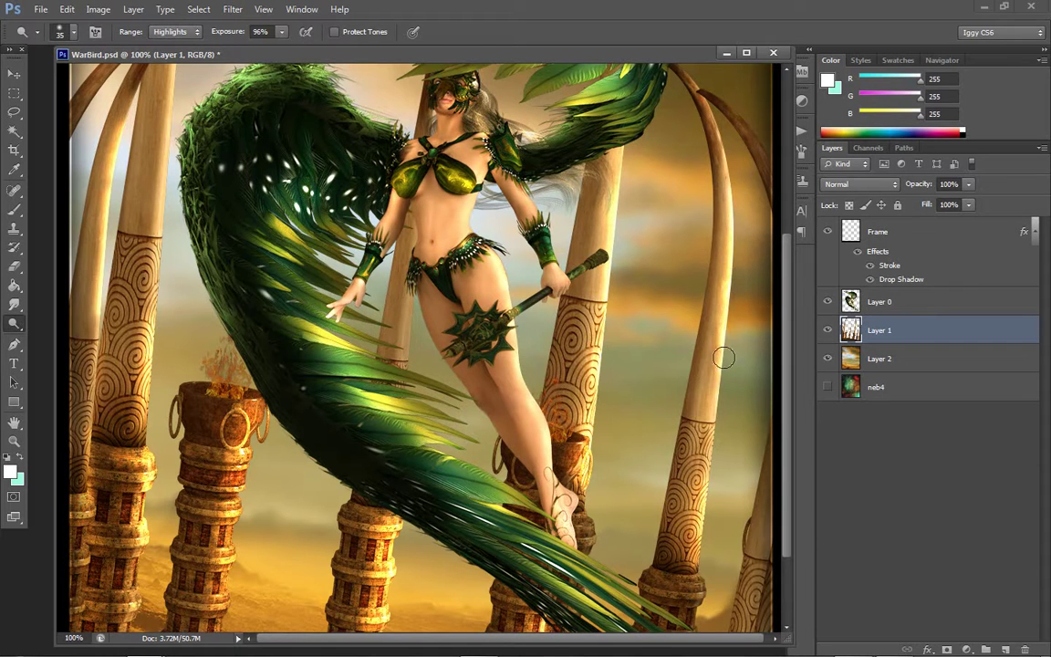
drag(723, 357, 689, 538)
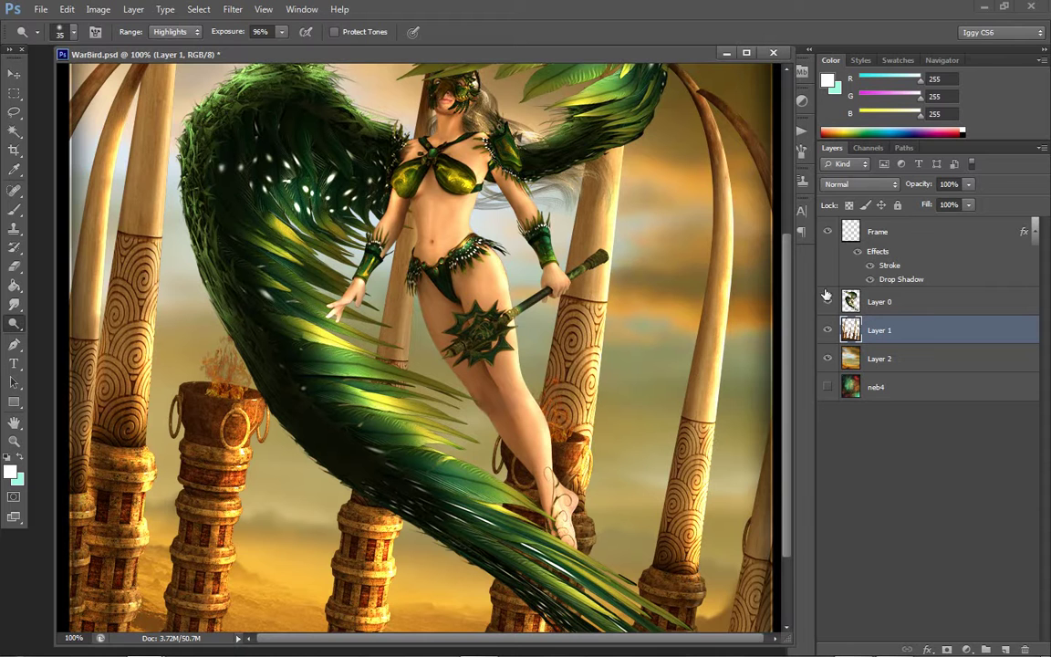
Fit the whole artwork on screen and dodge the thin curved tusk near the artwork's left edge with brush size 35
scroll(790, 353, down, 3)
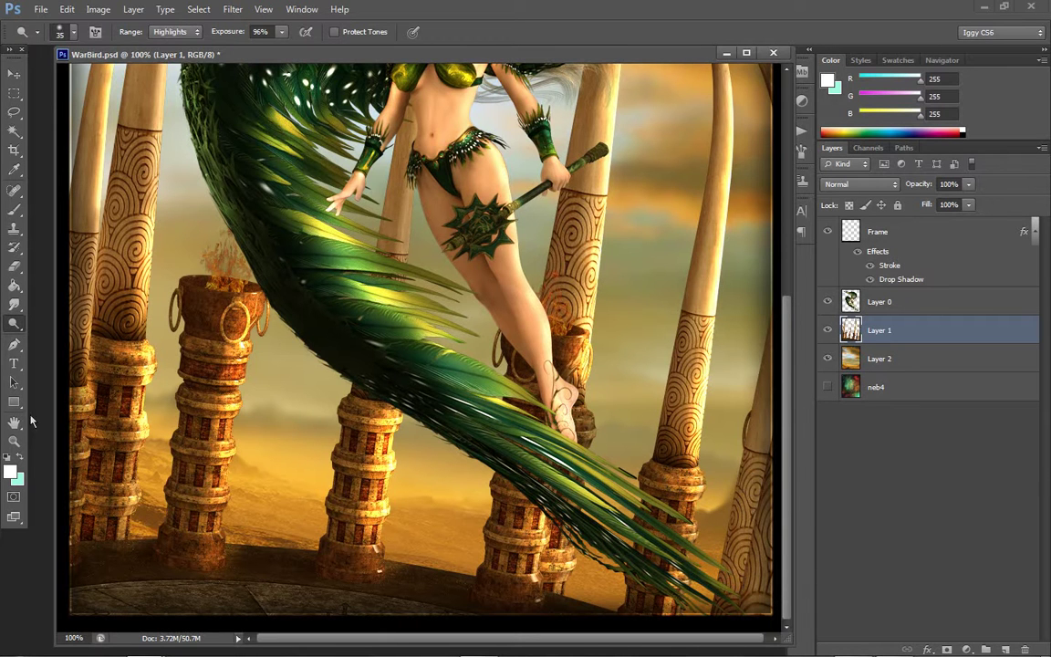
click(19, 443)
right_click(504, 342)
click(539, 350)
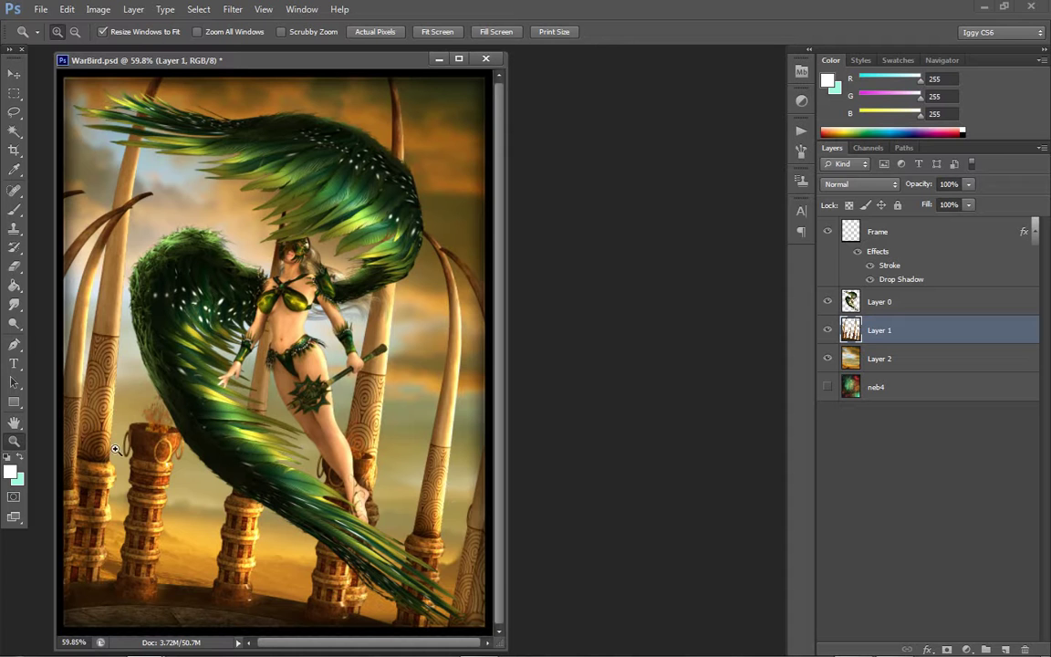
click(13, 323)
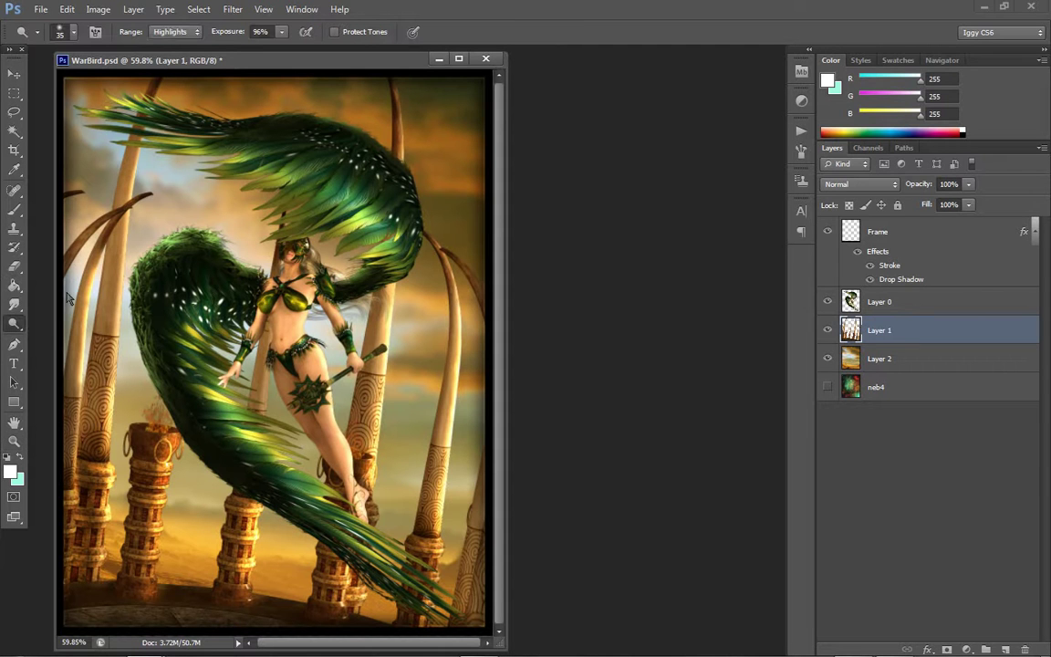
mouse_move(71, 281)
mouse_down()
mouse_move(61, 251)
mouse_move(88, 215)
mouse_move(66, 241)
mouse_move(133, 213)
mouse_up()
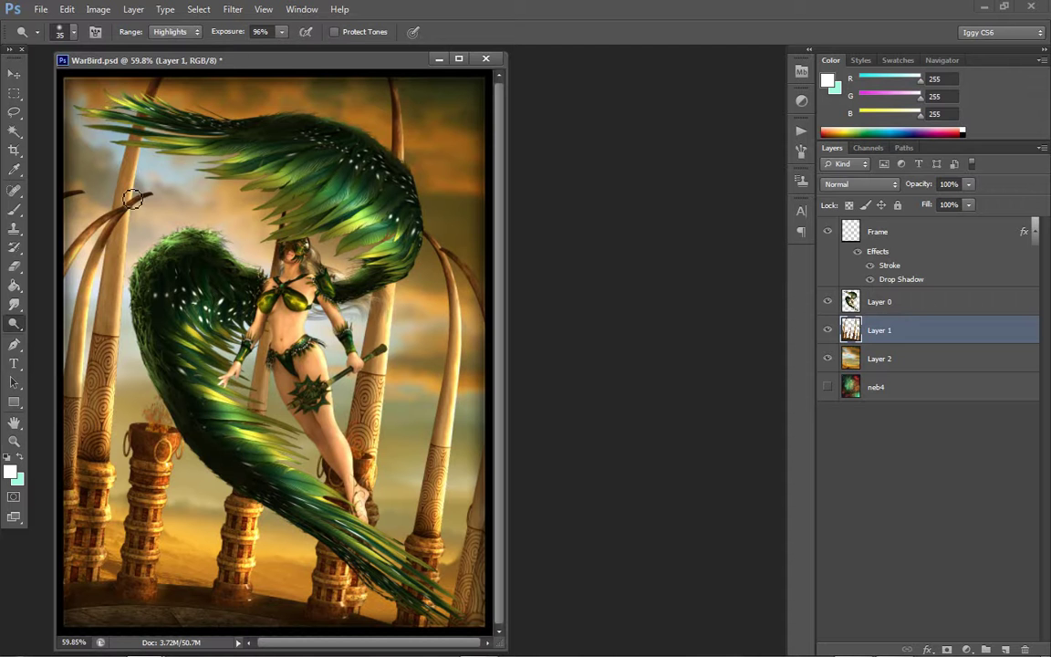
Return to 100% zoom and dodge along the thin curved tusk crossing the large carved column
click(14, 441)
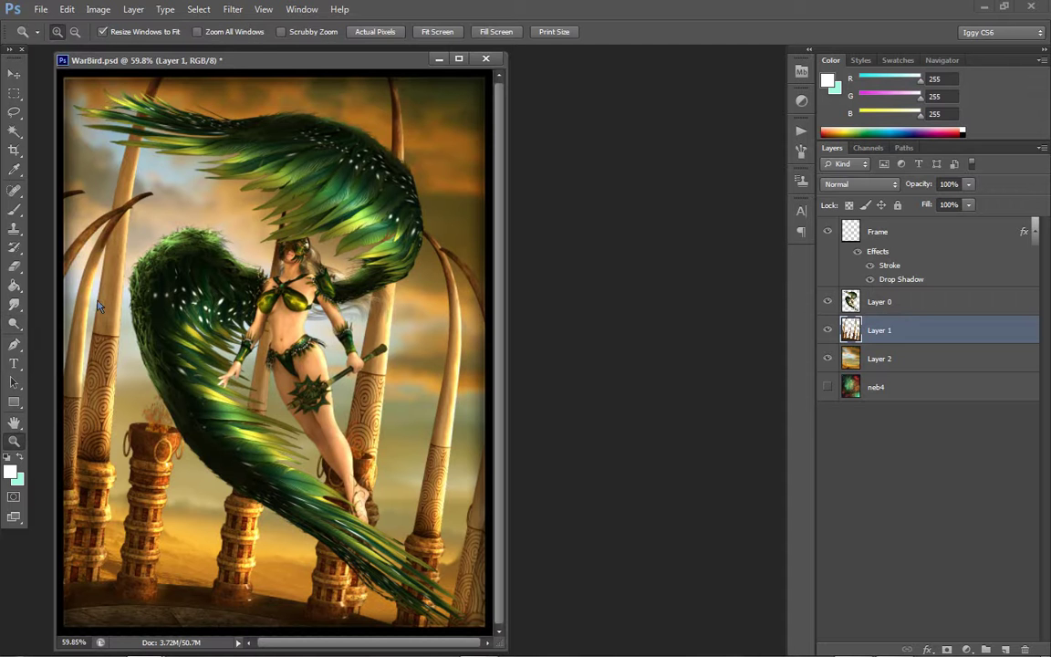
click(107, 292)
click(108, 292)
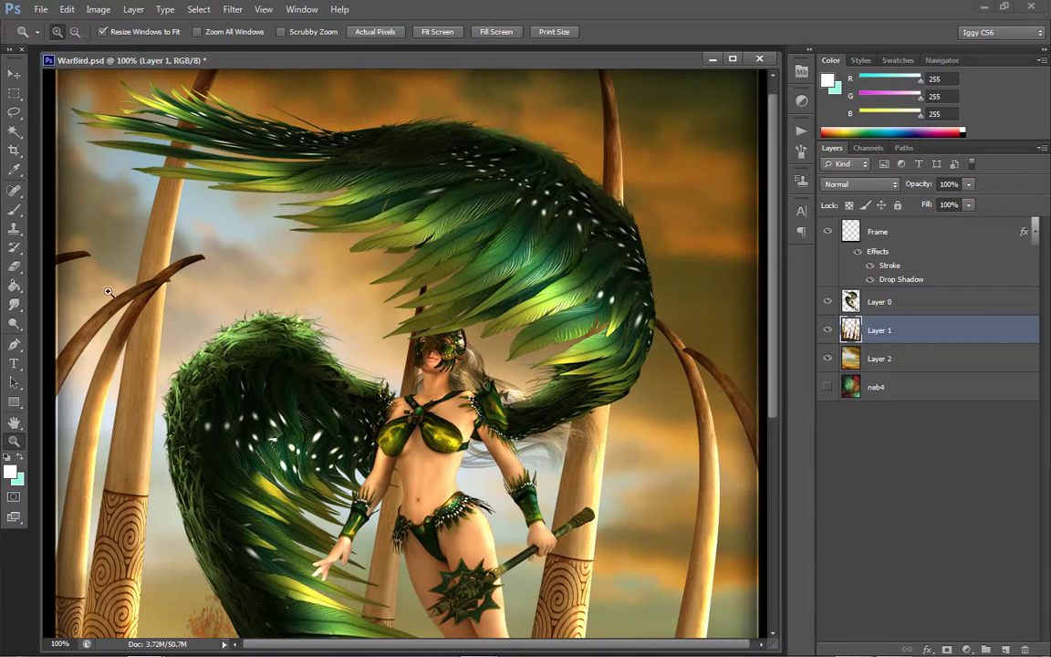
click(14, 324)
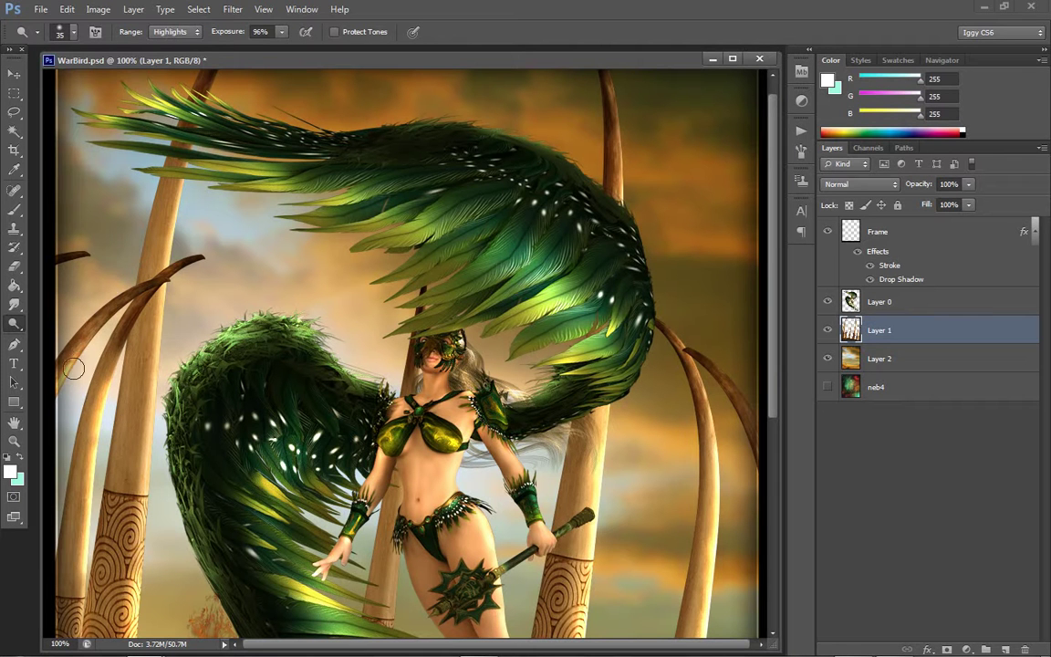
mouse_move(85, 355)
mouse_down()
mouse_move(114, 278)
mouse_move(132, 267)
mouse_move(167, 285)
mouse_up()
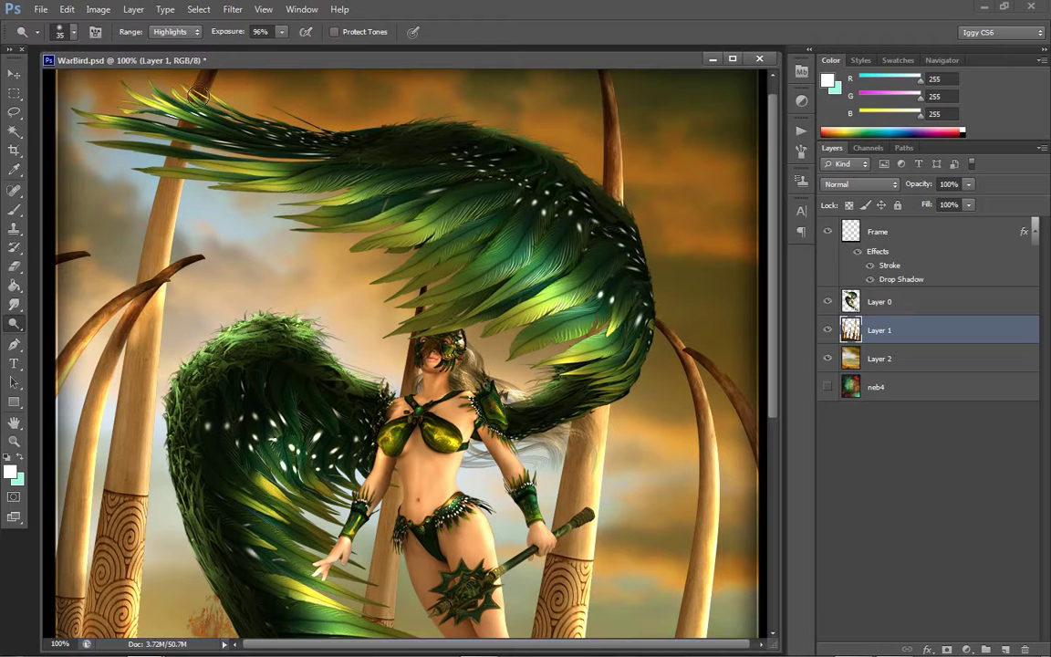
Undo the last dodge strokes, and dodge the tall column's dark tip above the upper wing with brush size 20
key(ctrl+z)
key(ctrl+alt+z)
key(ctrl+alt+z)
key(ctrl+alt+z)
key(ctrl+alt+z)
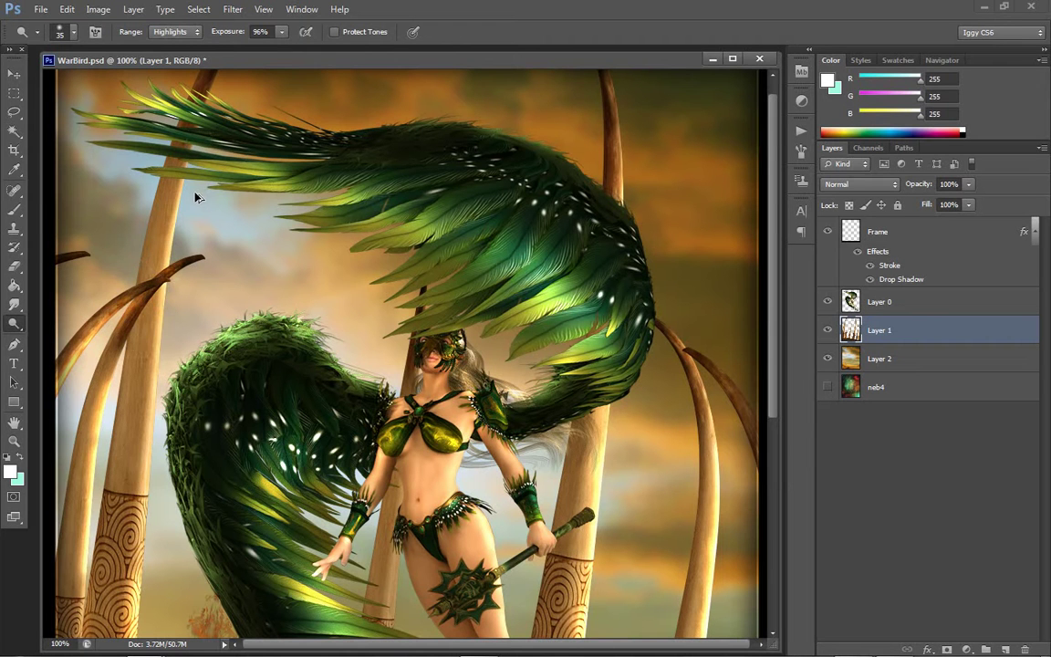
key(bracketleft)
key(bracketleft)
key(bracketleft)
key(ctrl+alt+z)
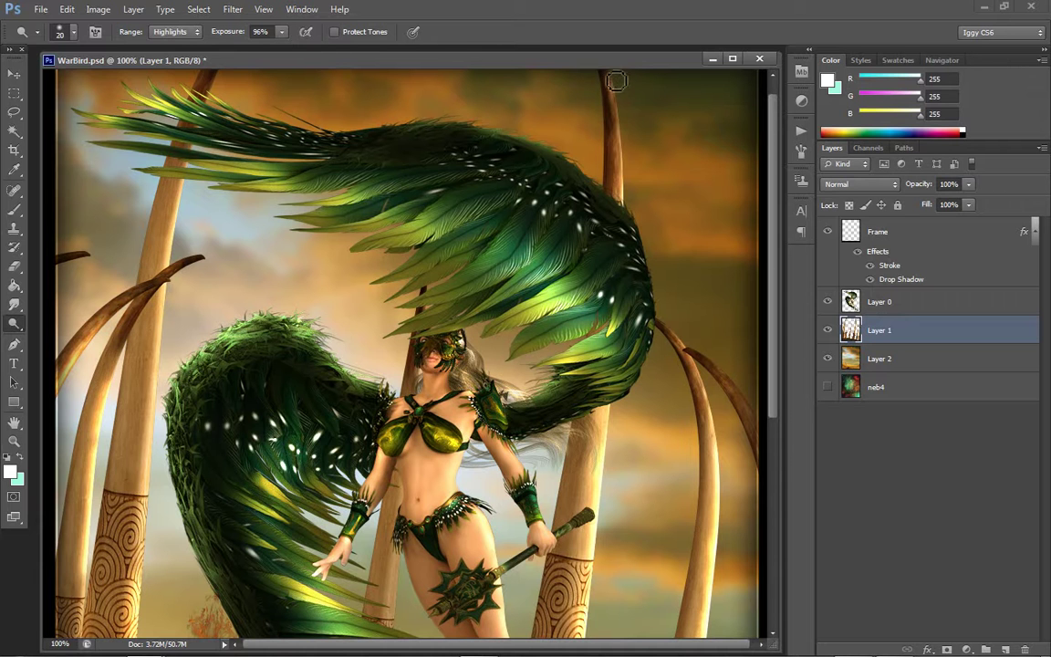
mouse_move(616, 81)
mouse_down()
mouse_move(629, 159)
mouse_move(621, 118)
mouse_move(638, 153)
mouse_up()
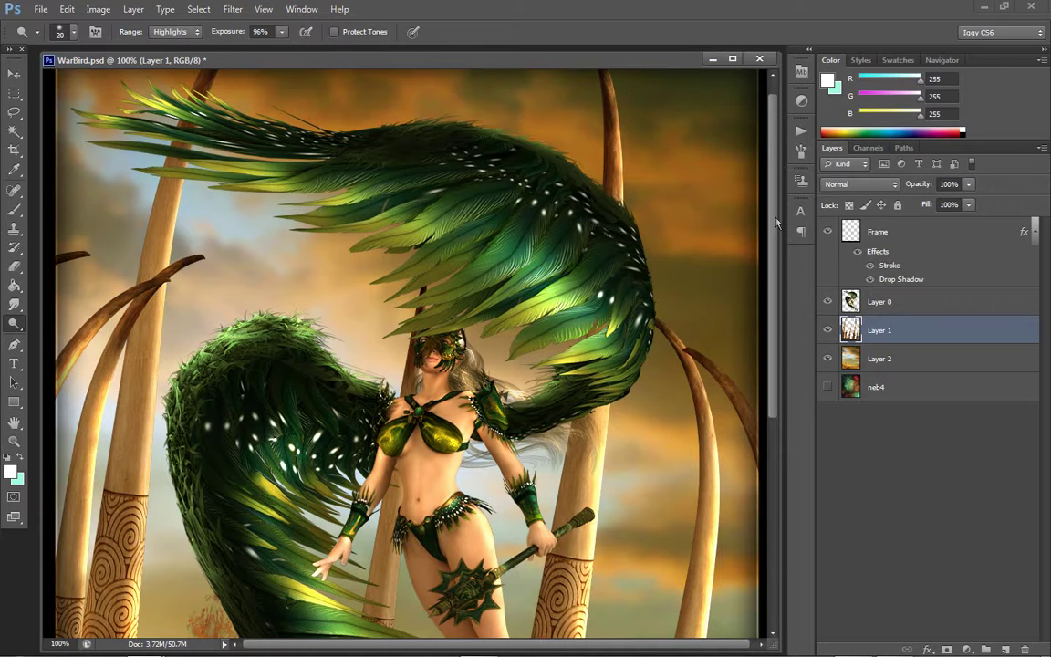
Hide Layer 0 and dodge the middle column from its stone base up to the tip with brush size 45
scroll(770, 228, down, 3)
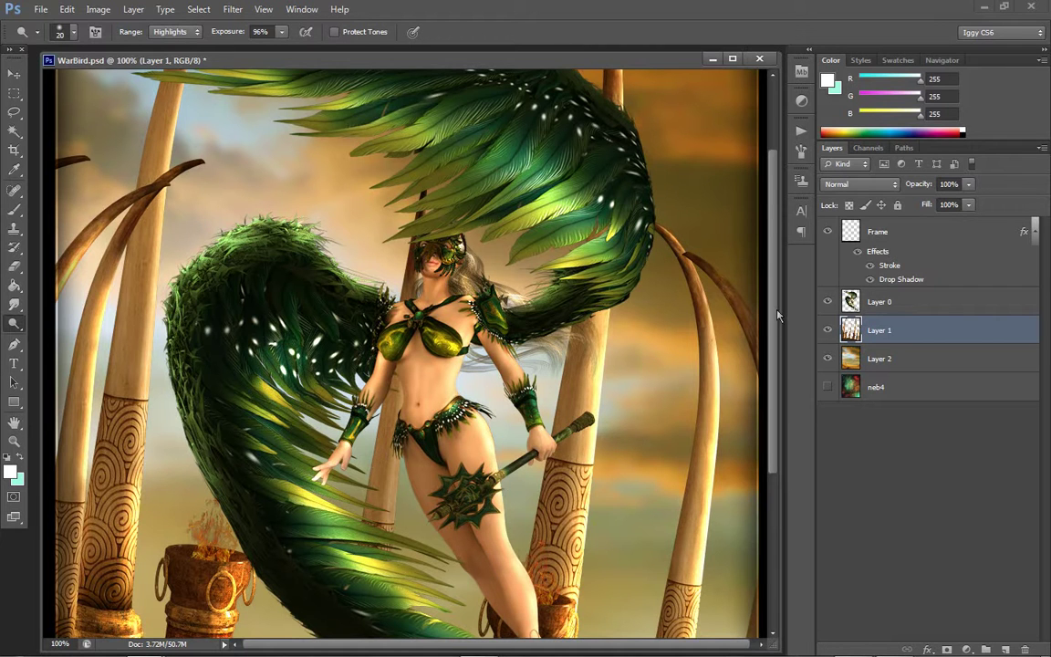
scroll(781, 383, down, 3)
scroll(780, 384, down, 1)
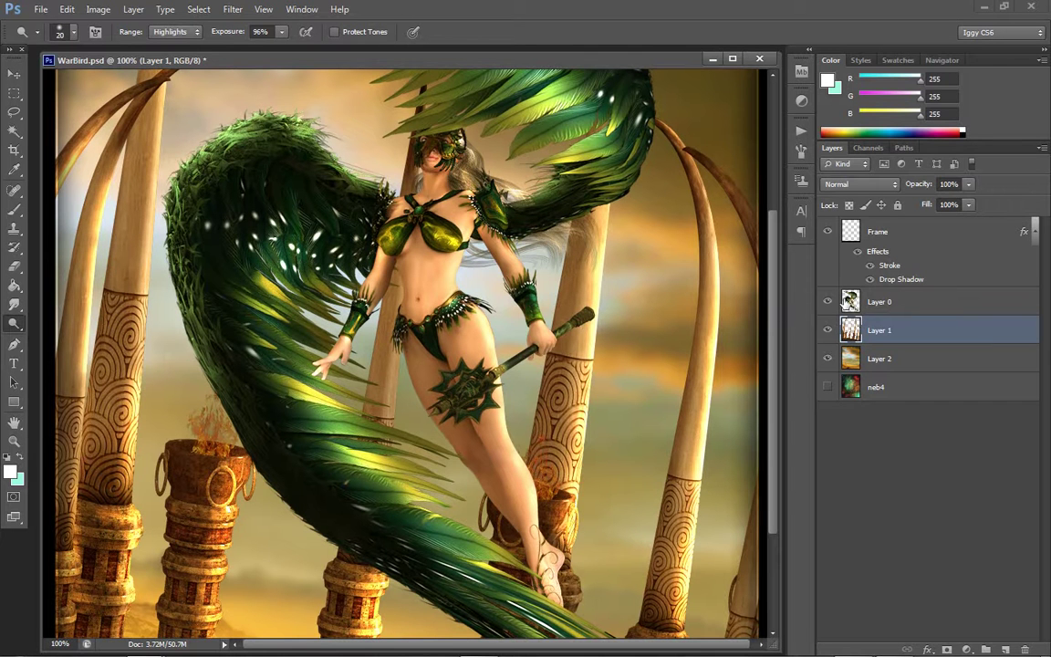
click(828, 301)
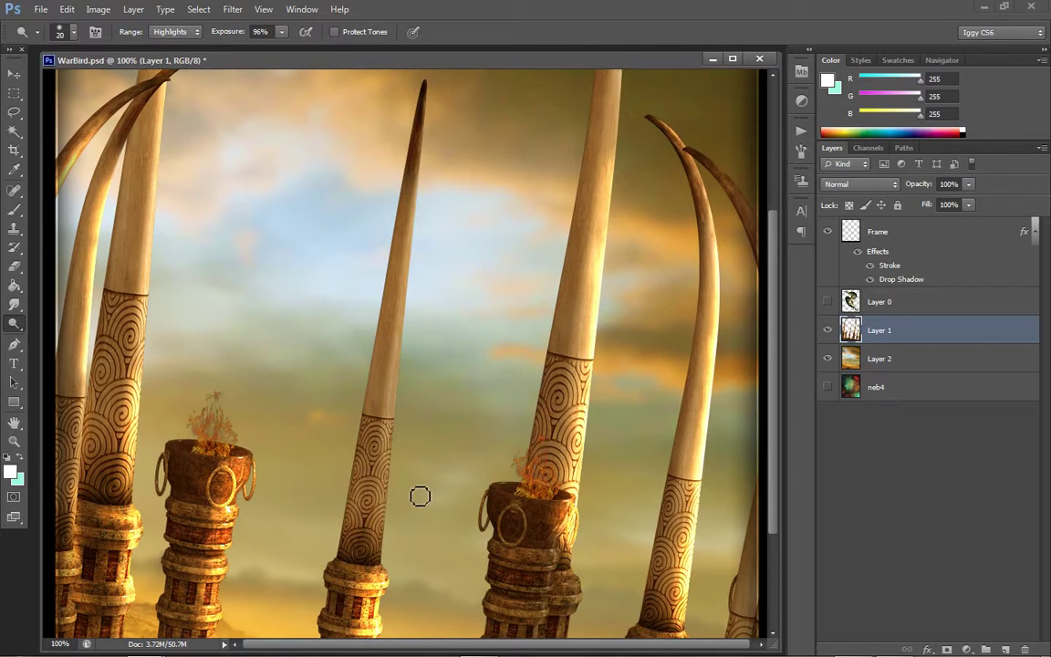
key(bracketright)
key(bracketright)
key(bracketright)
key(bracketright)
key(bracketright)
drag(388, 565, 415, 153)
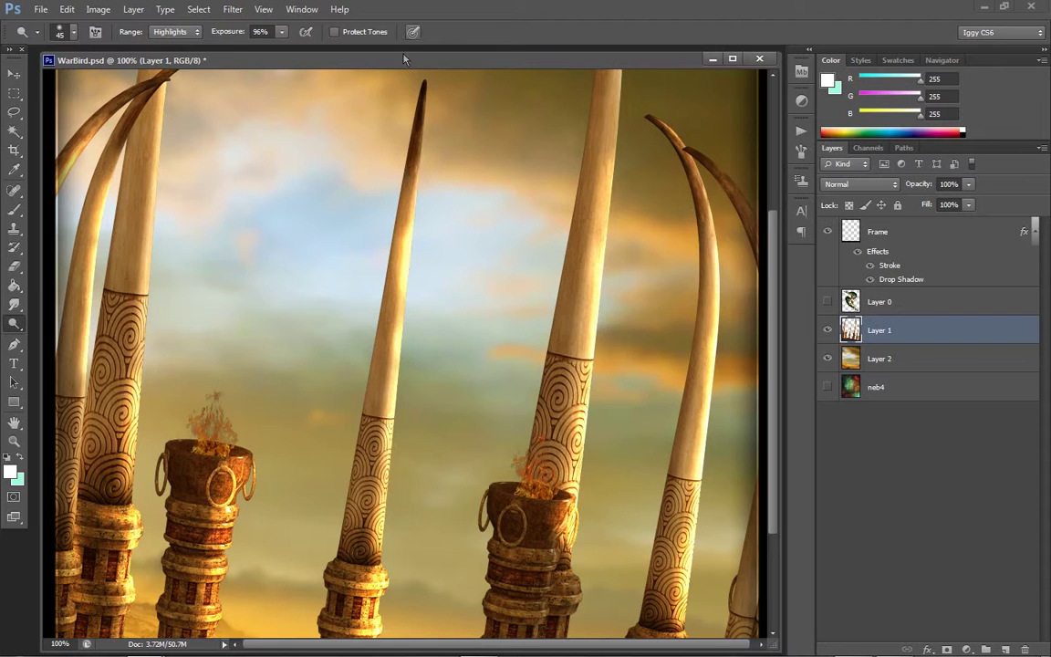
mouse_move(426, 246)
mouse_down()
mouse_move(440, 79)
mouse_move(428, 176)
mouse_move(422, 110)
mouse_up()
drag(419, 175, 406, 345)
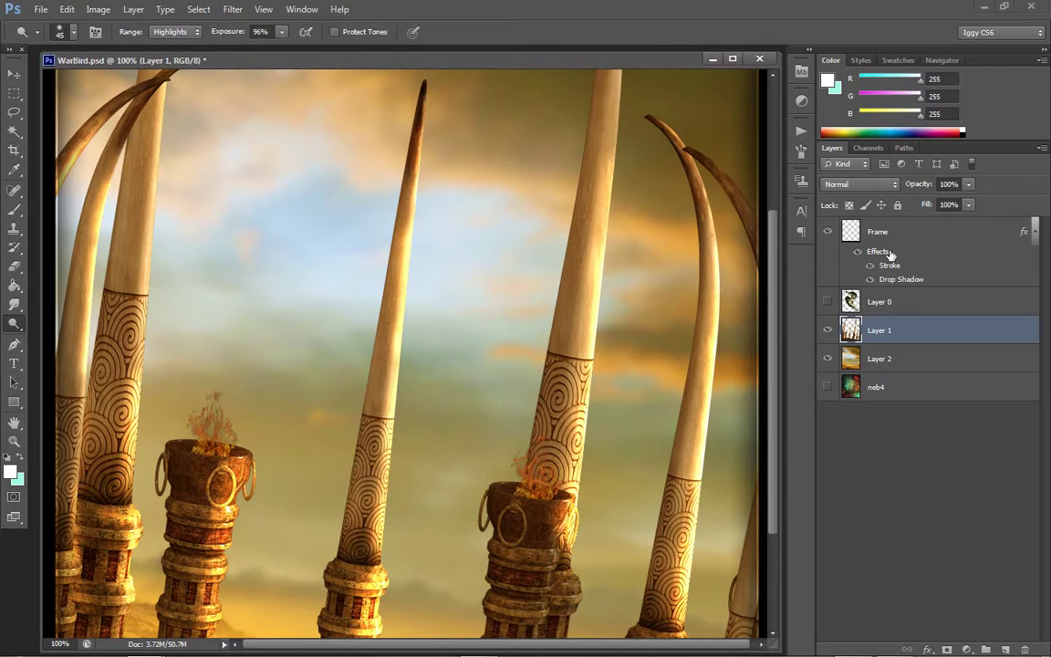
Show Layer 0 again and dodge the thin curved tusk near the artwork's right edge with brush size 20
click(828, 301)
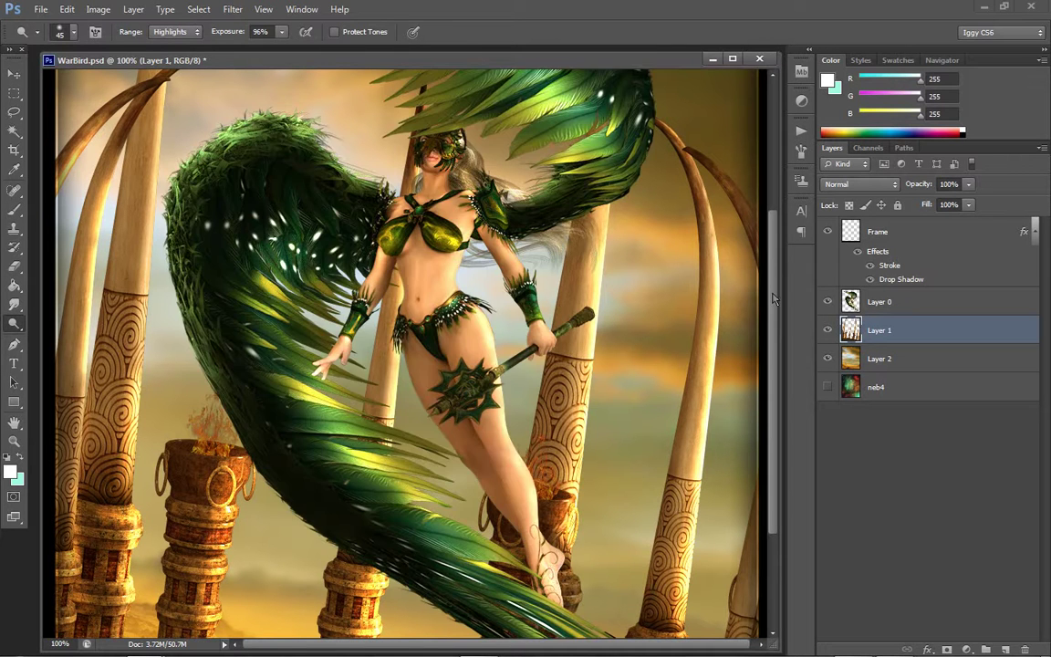
scroll(699, 299, down, 3)
scroll(696, 211, up, 4)
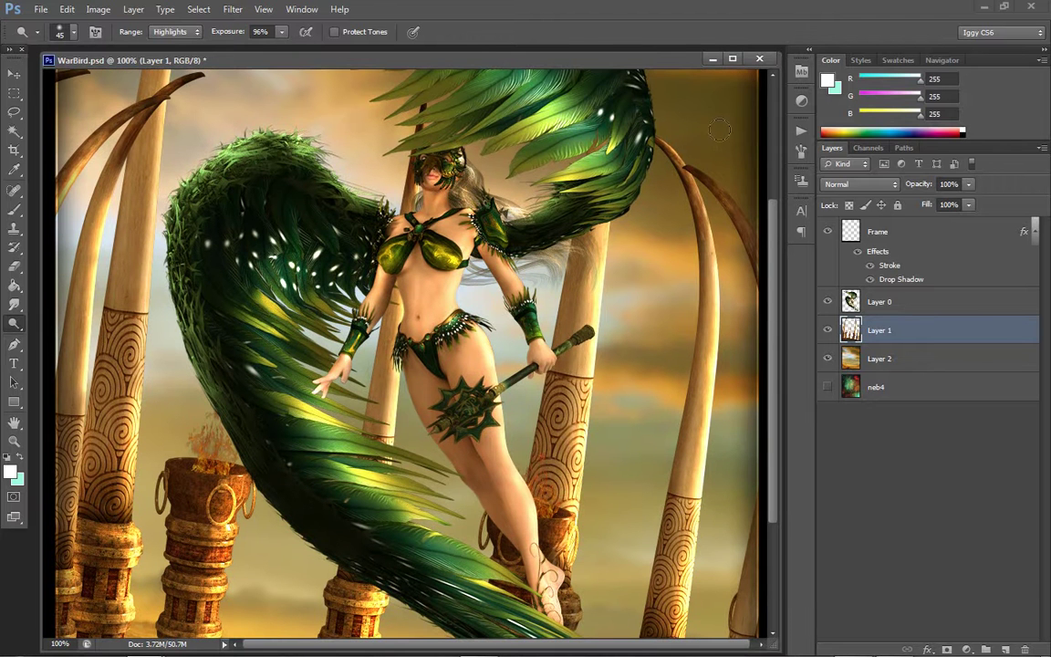
key(bracketleft)
drag(630, 146, 664, 185)
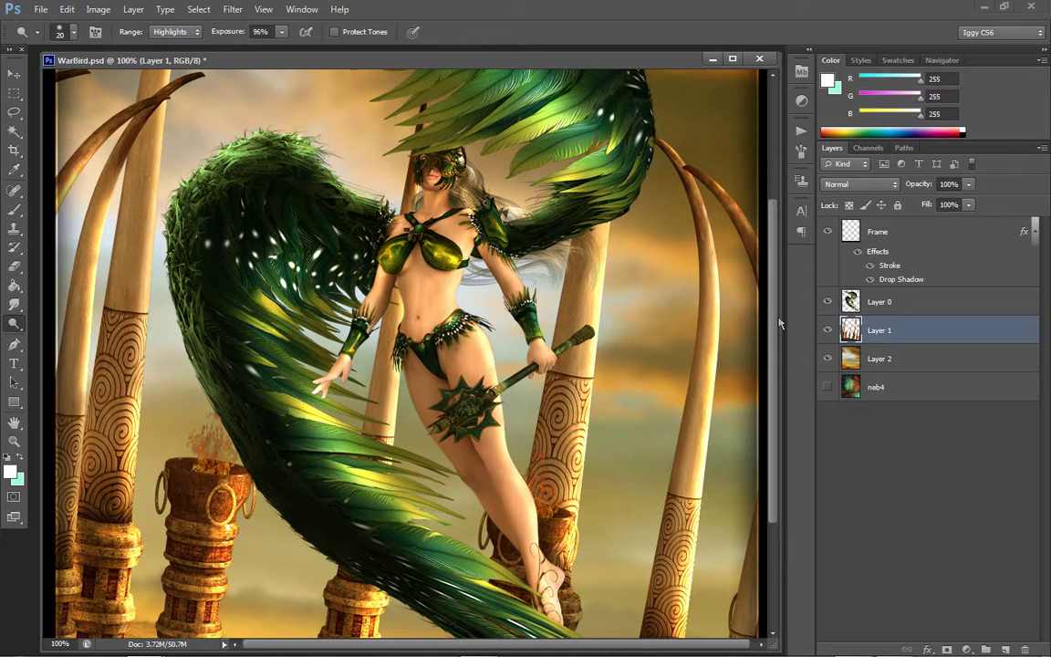
Raise the contrast of the winged figure on Layer 0 with a Brightness/Contrast adjustment
mouse_move(773, 323)
mouse_down()
mouse_move(774, 361)
mouse_move(773, 226)
mouse_up()
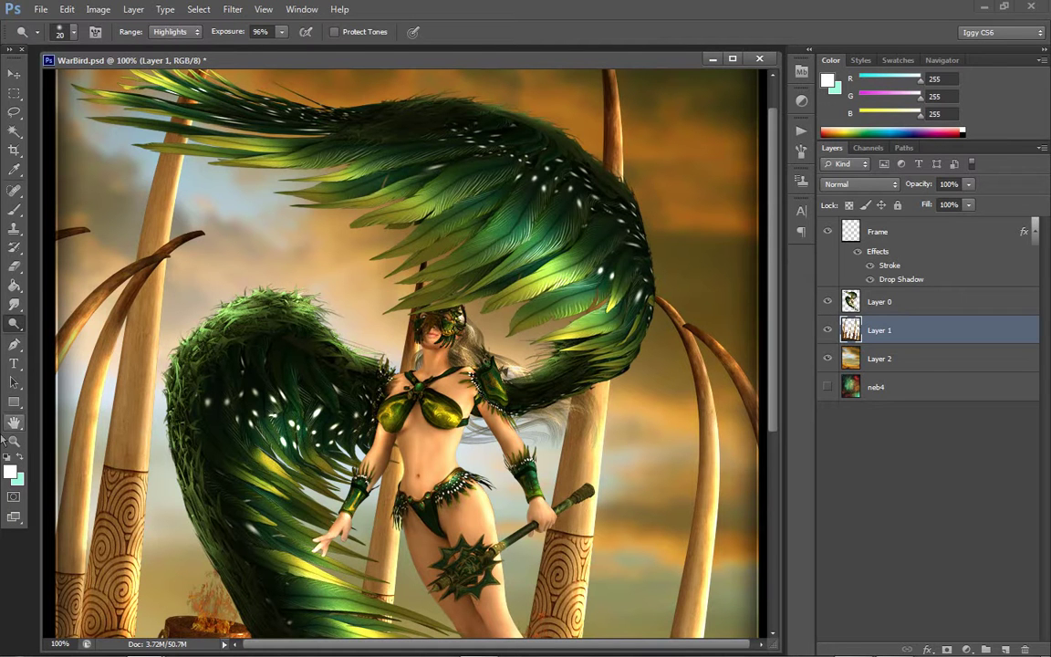
key(z)
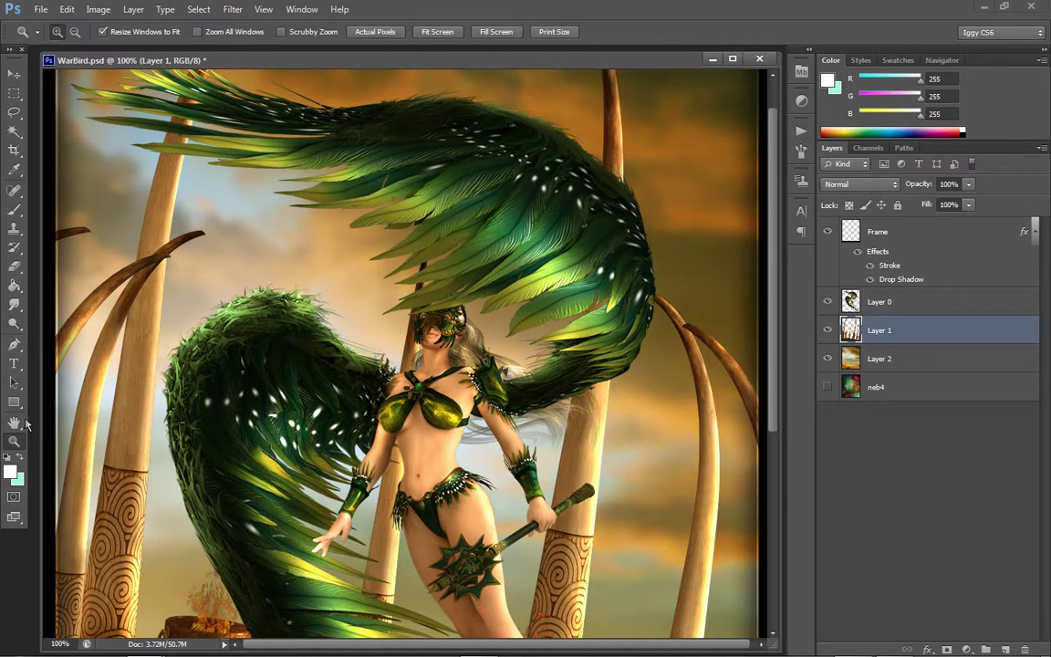
right_click(470, 322)
click(517, 330)
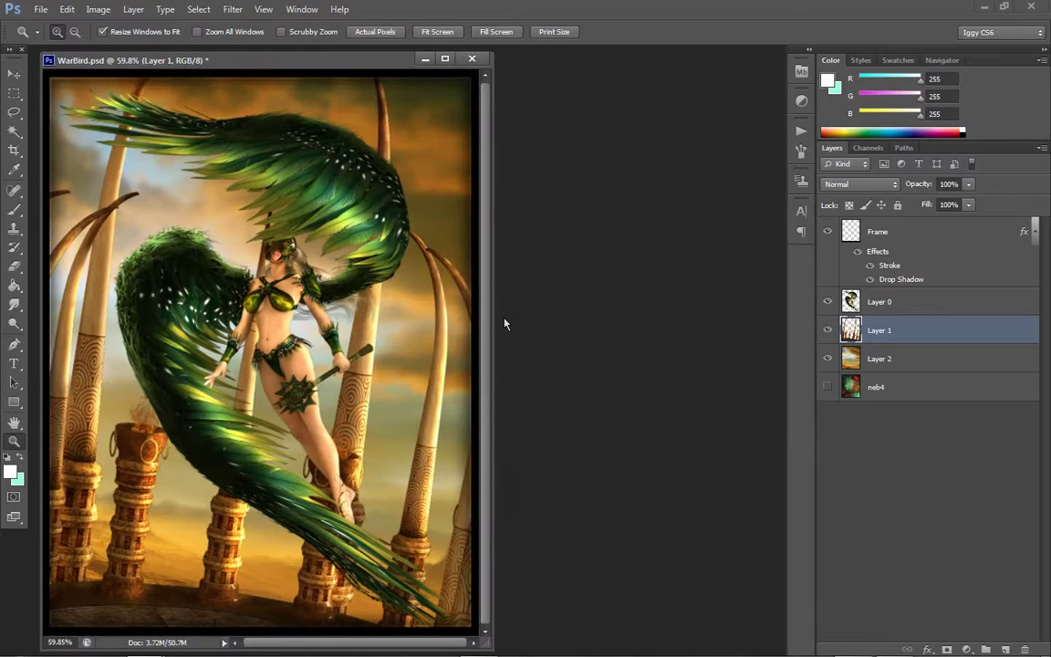
click(898, 309)
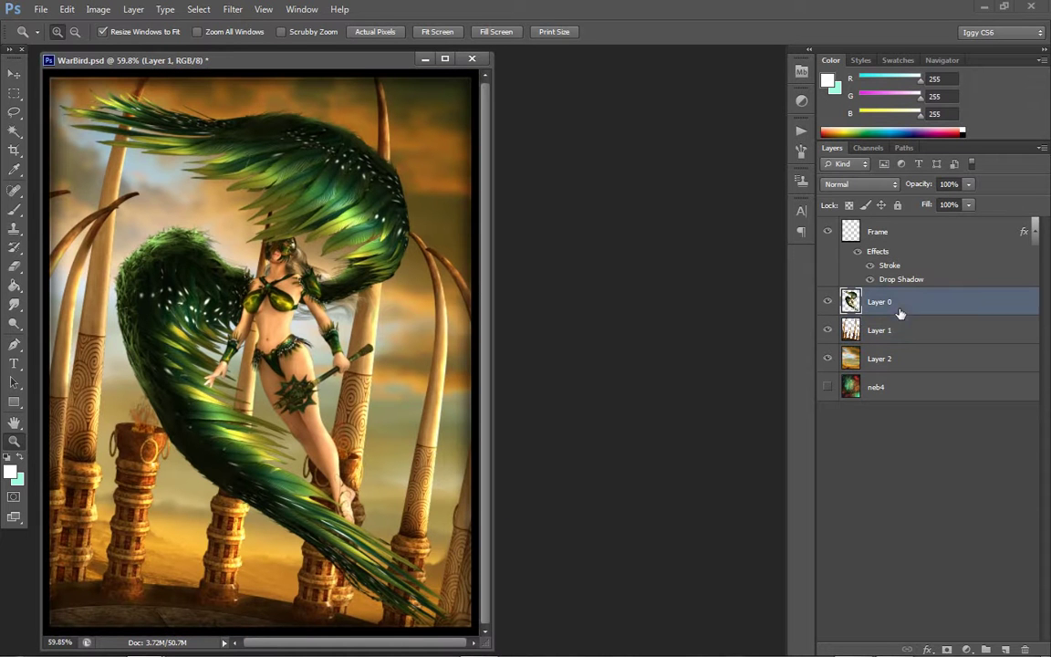
click(99, 10)
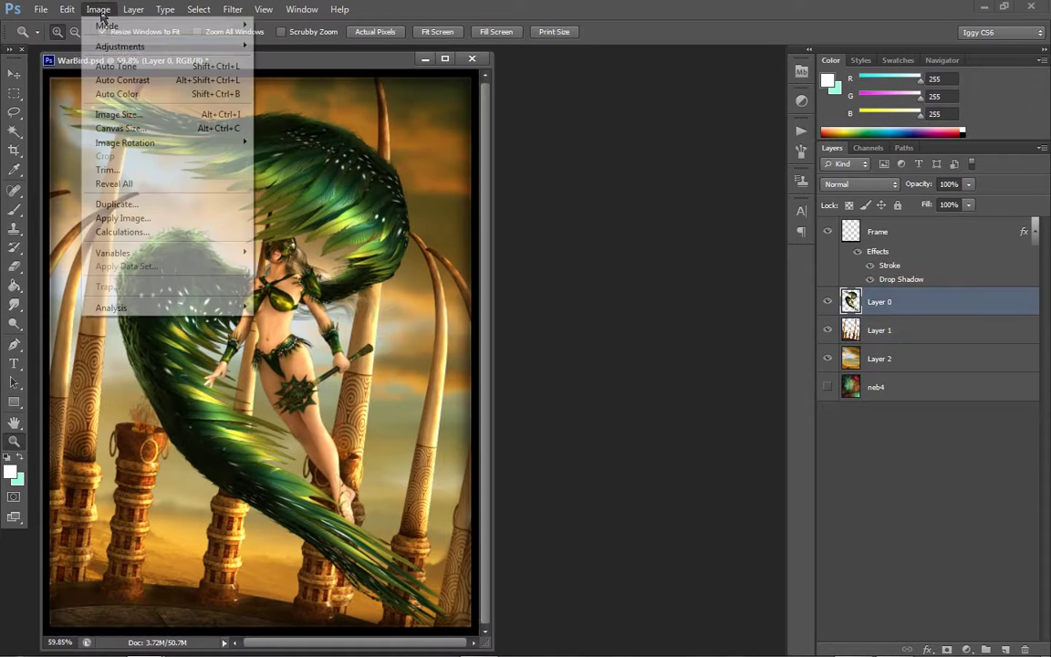
mouse_move(103, 43)
click(310, 45)
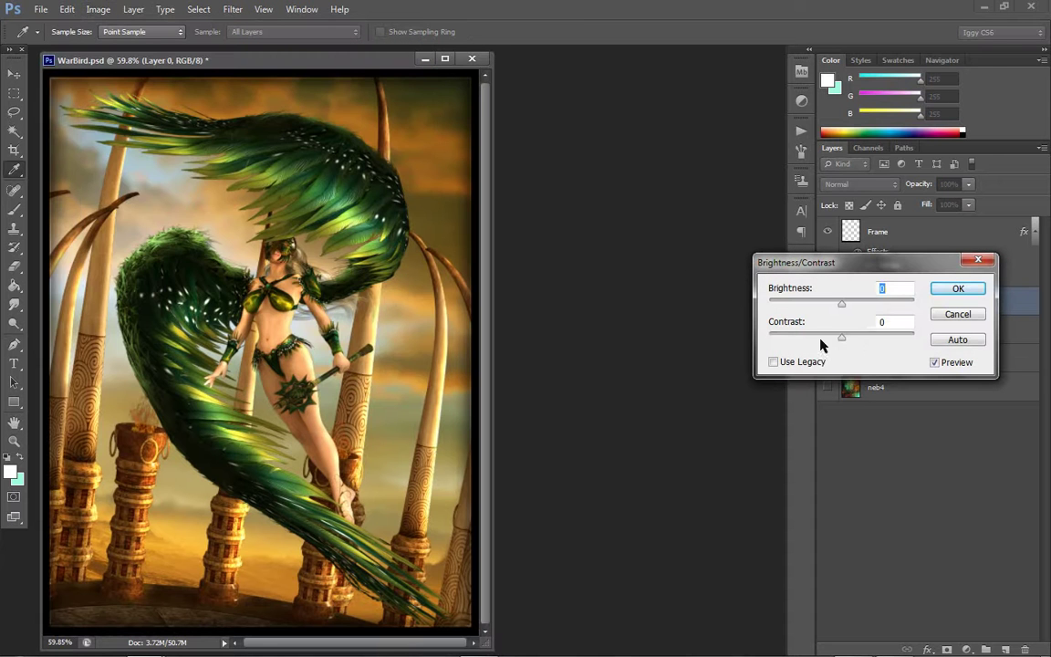
click(866, 336)
click(940, 288)
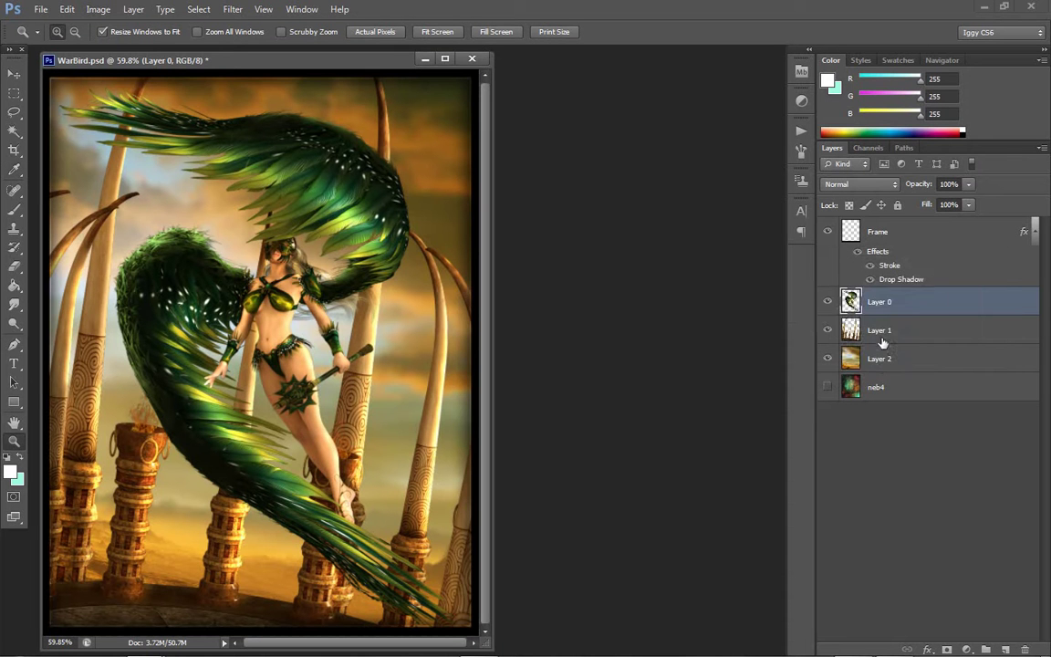
key(alt+bracketleft)
click(97, 9)
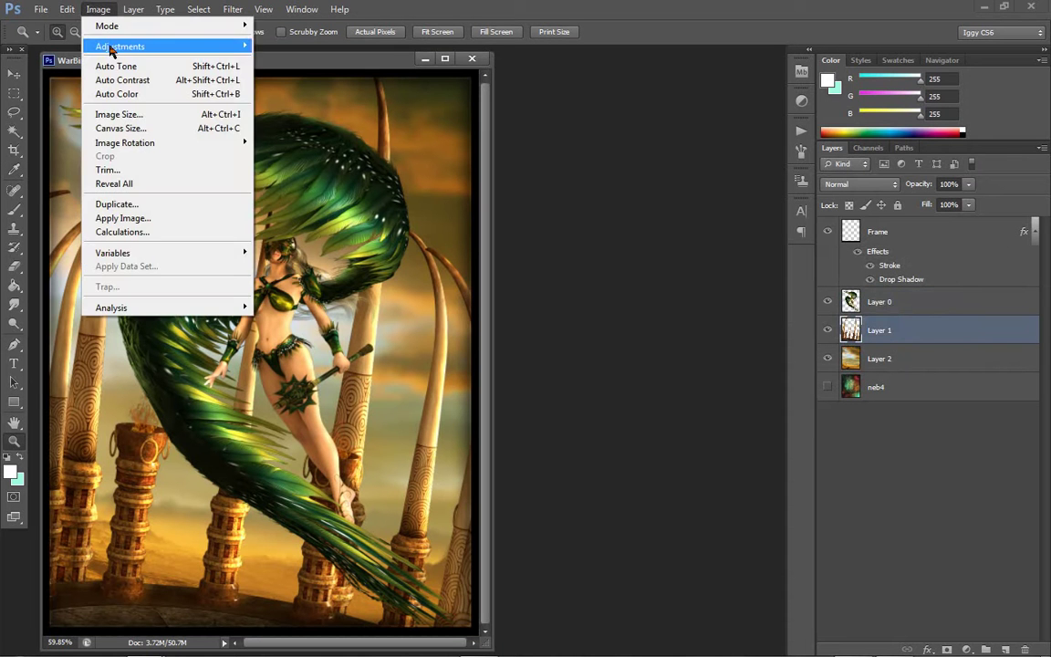
mouse_move(120, 45)
click(305, 47)
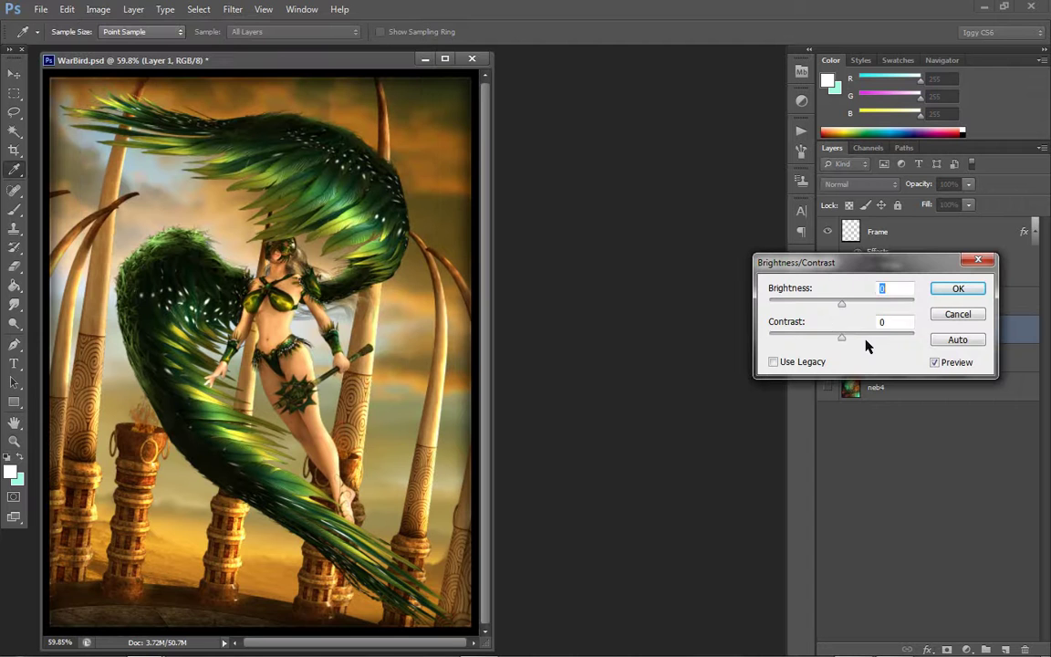
click(866, 339)
drag(858, 343, 853, 343)
click(961, 316)
key(z)
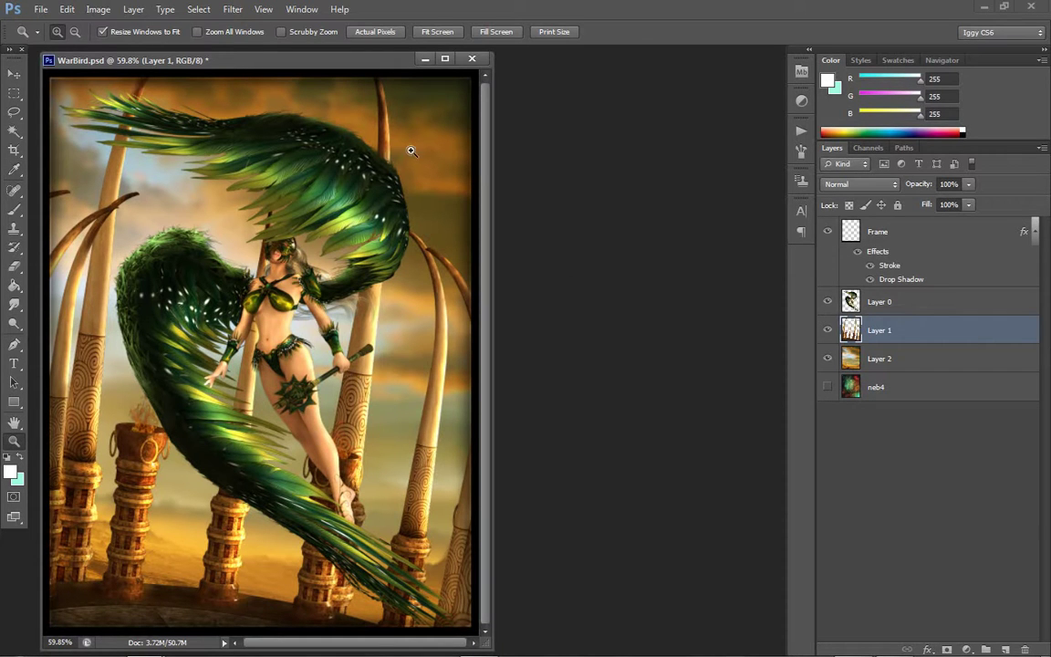
Examine the figure, wings and columns at 100% zoom and in the whole-artwork view at 50%
click(66, 9)
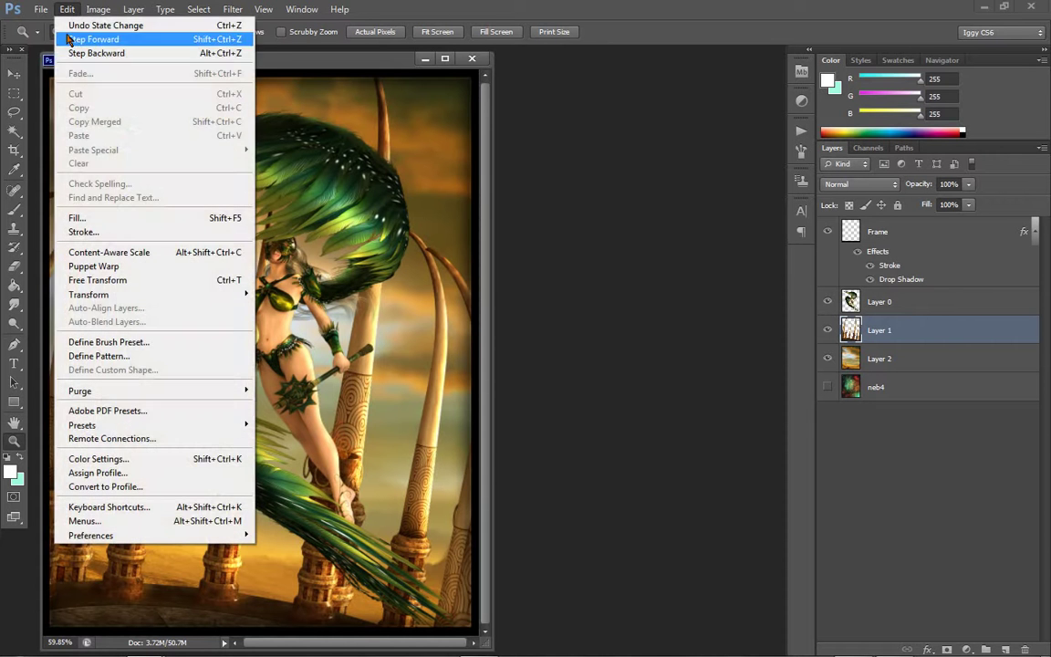
click(75, 41)
click(195, 125)
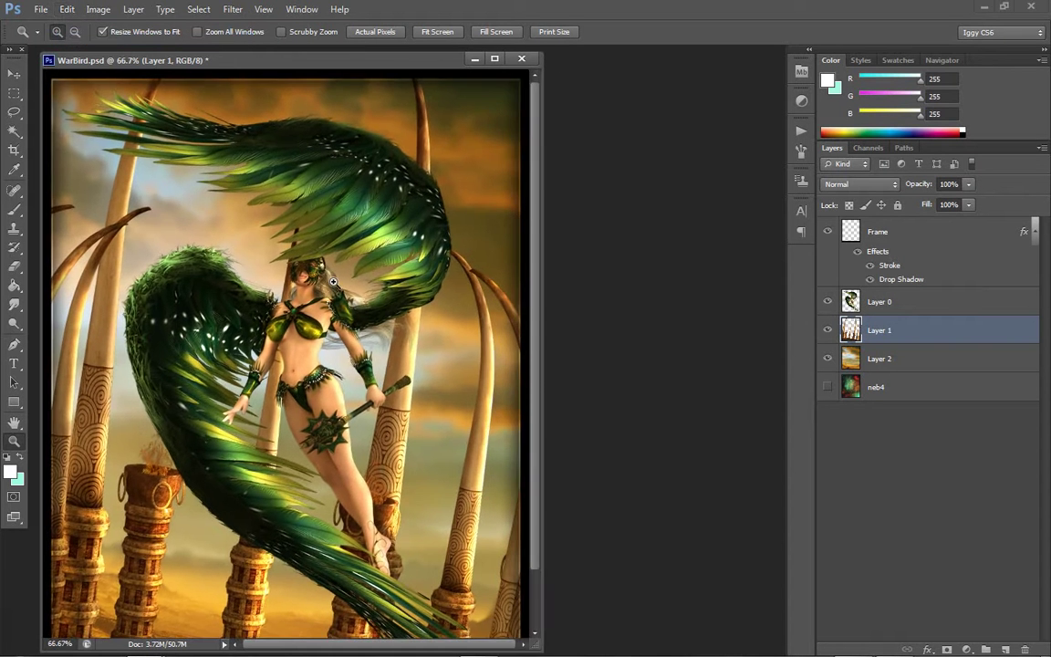
click(301, 255)
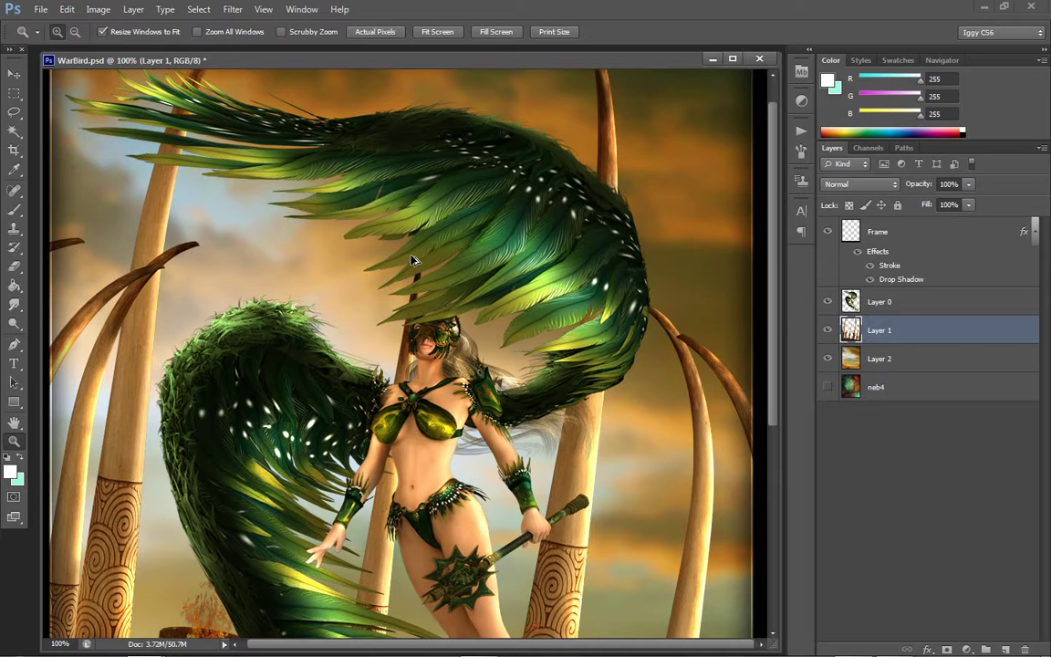
click(67, 9)
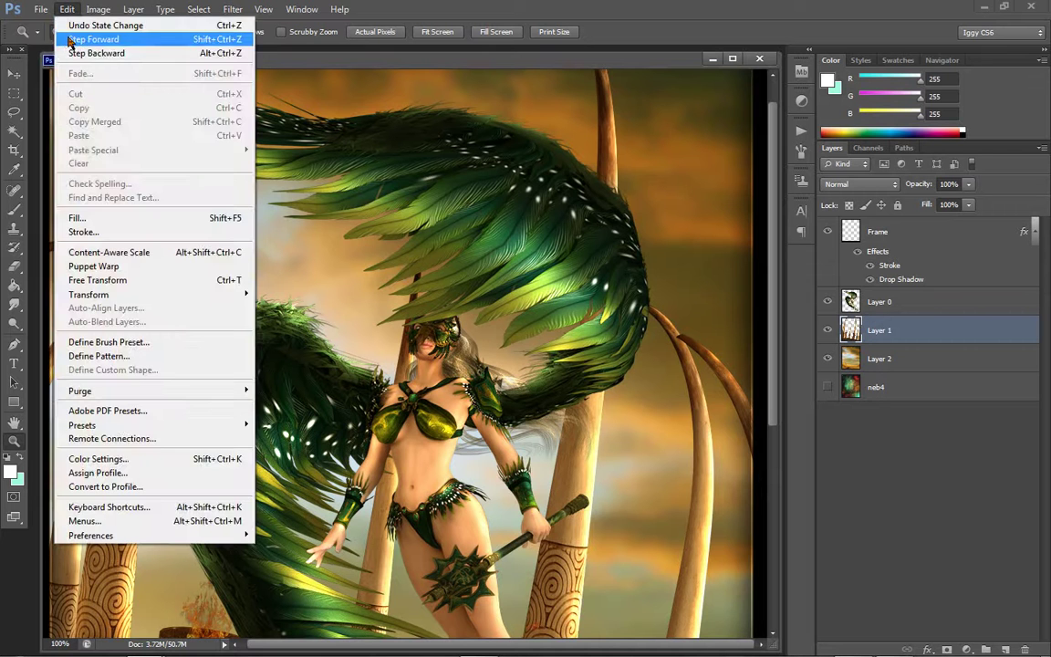
click(75, 38)
right_click(291, 171)
click(368, 245)
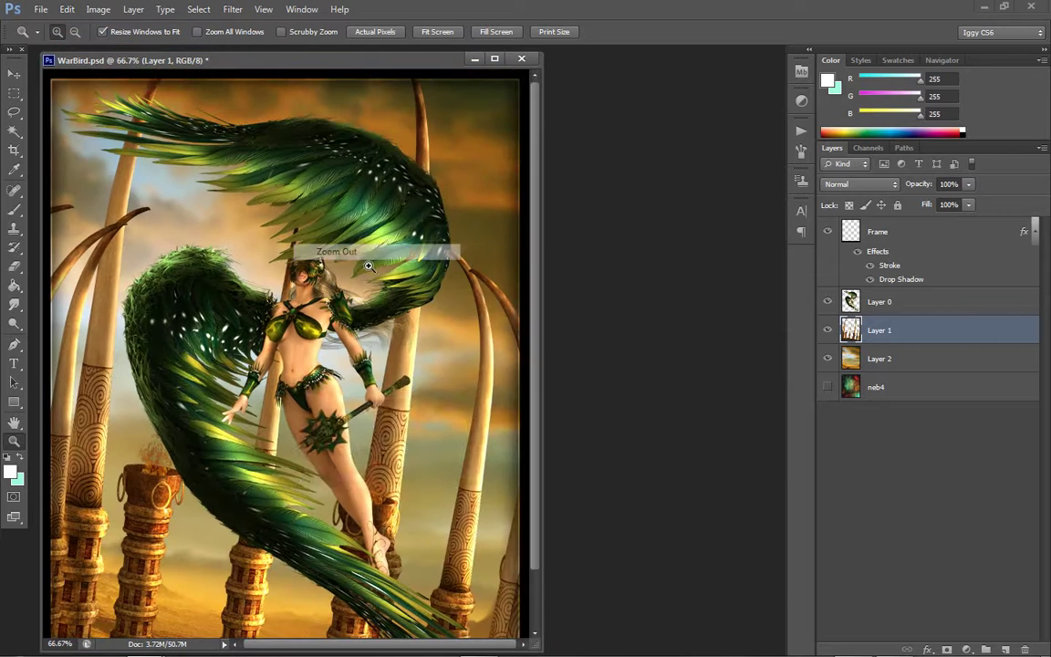
right_click(303, 392)
click(345, 470)
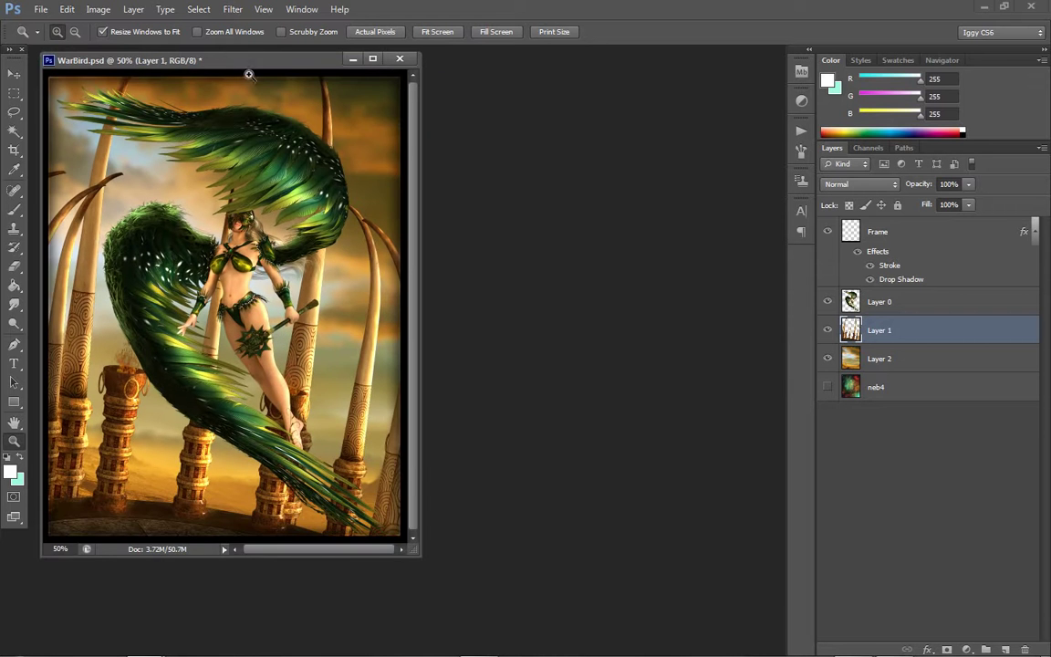
drag(261, 69, 368, 82)
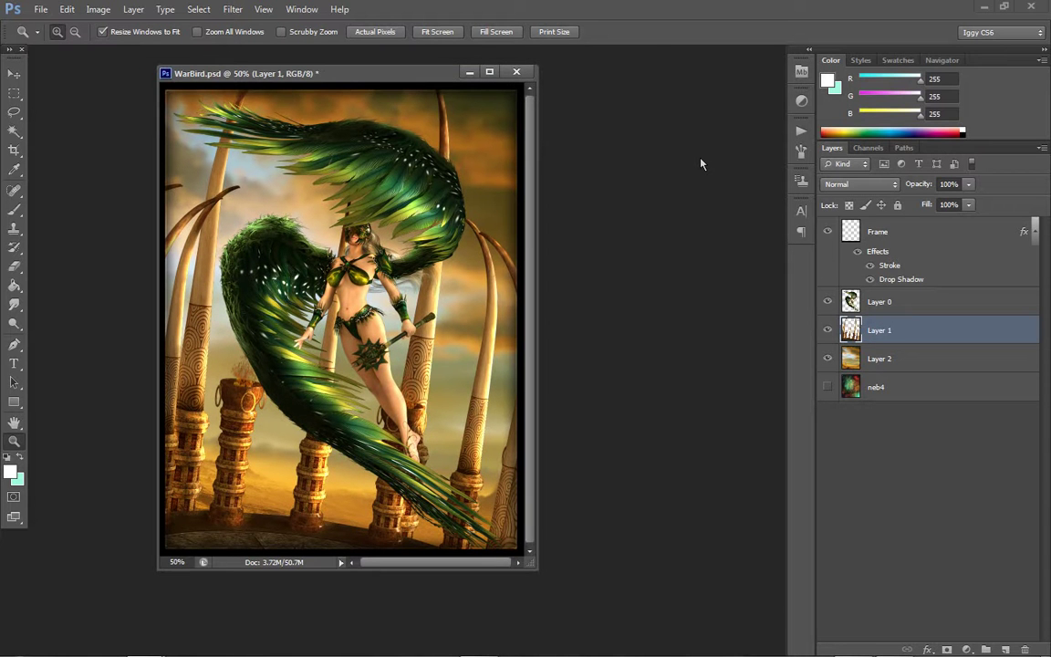
Select Layer 0 and dodge the upper part of the spiked mace head with brush size 25
click(382, 280)
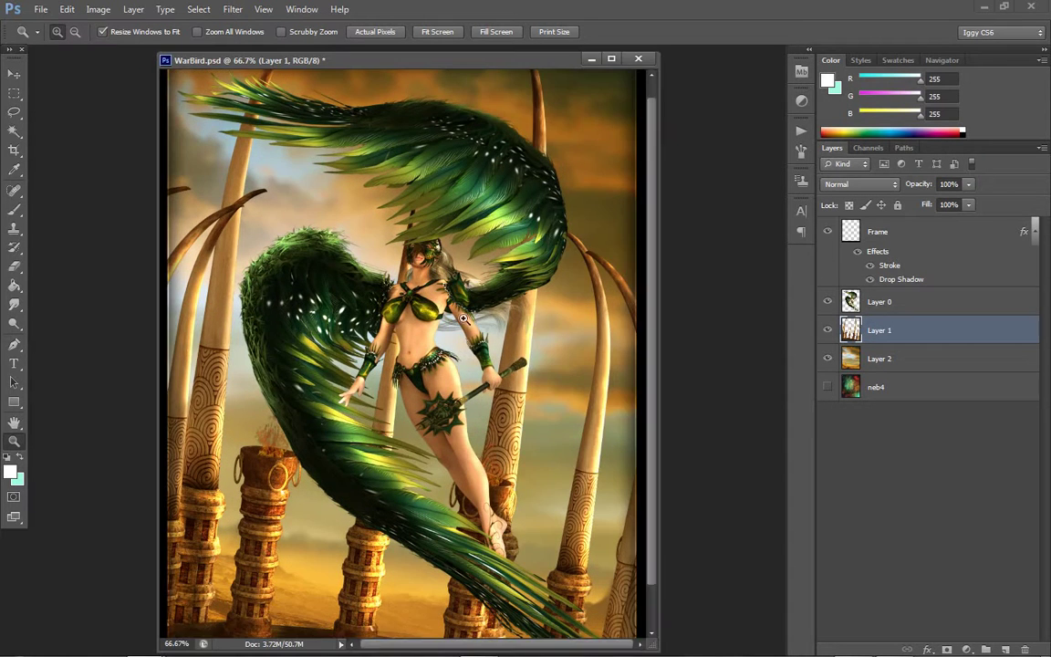
click(405, 273)
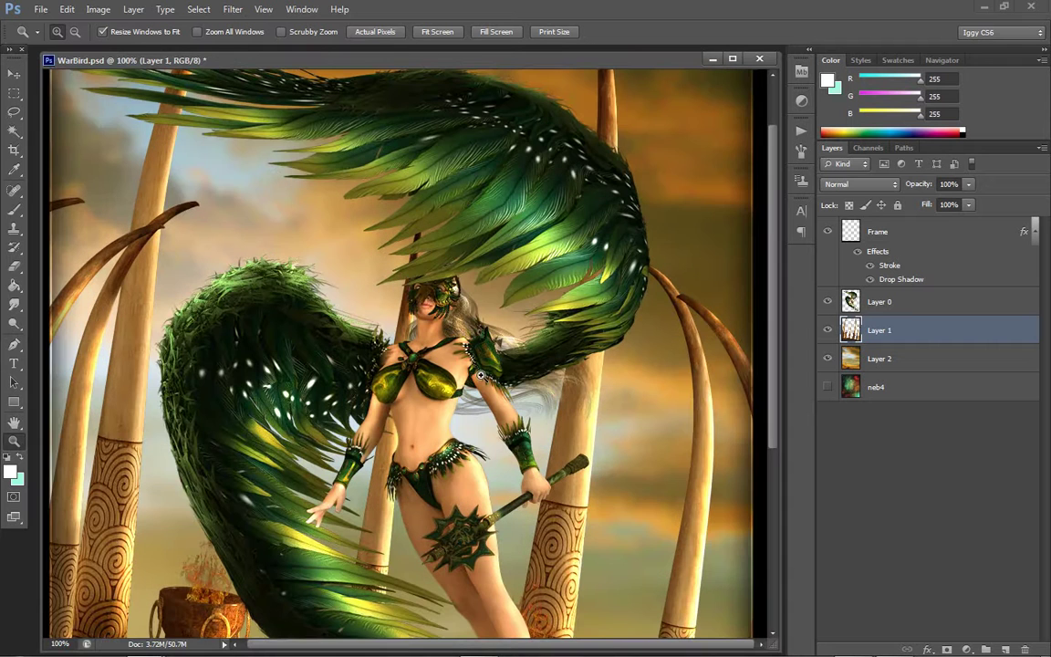
click(448, 473)
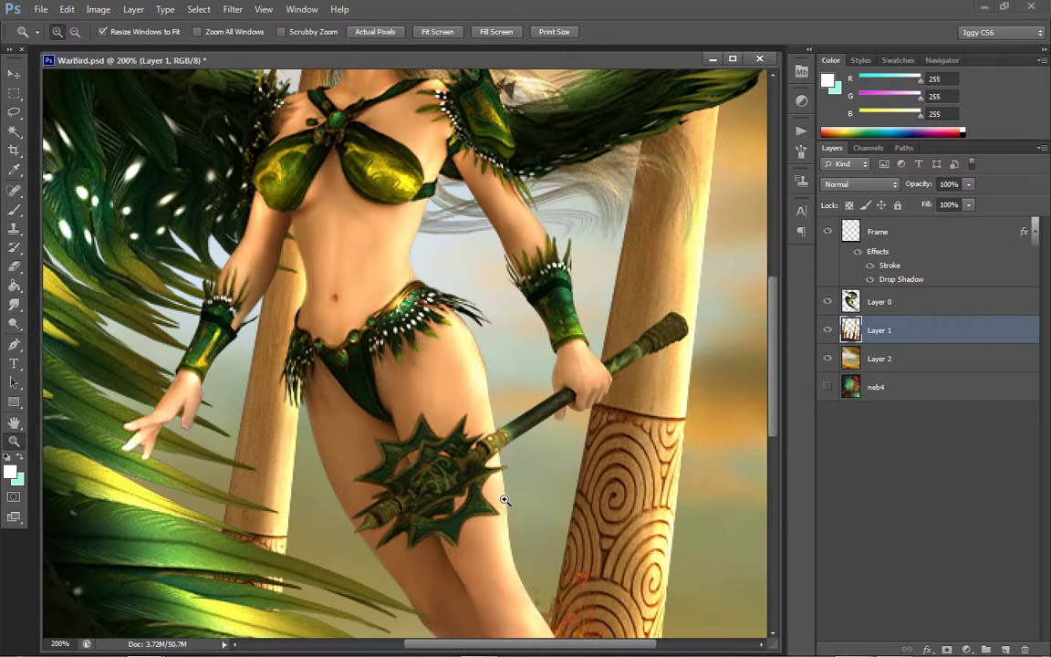
click(934, 309)
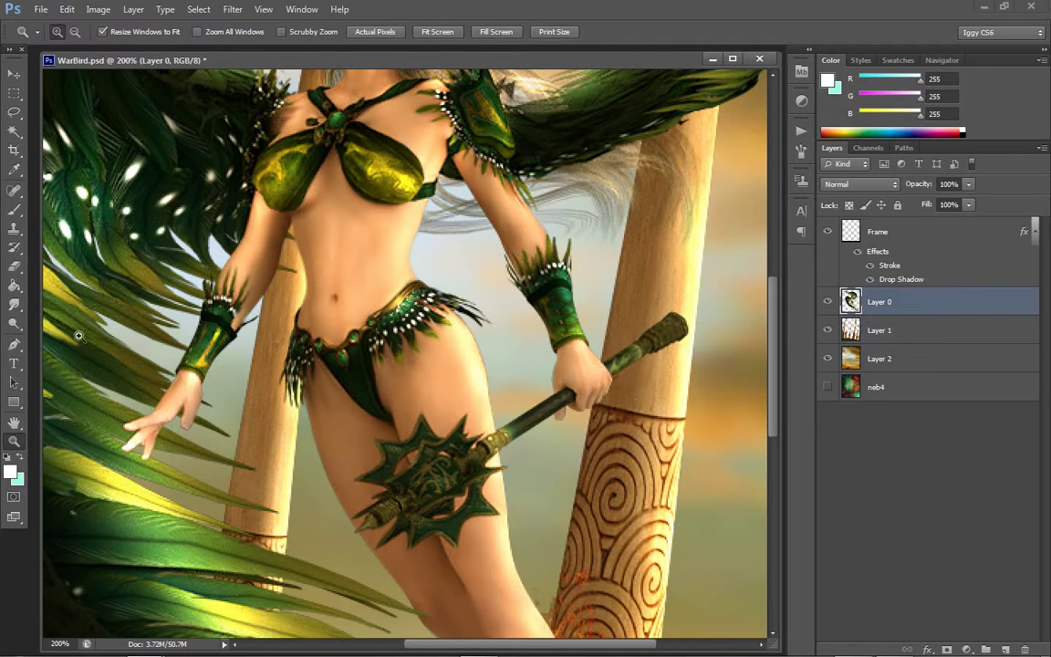
click(14, 324)
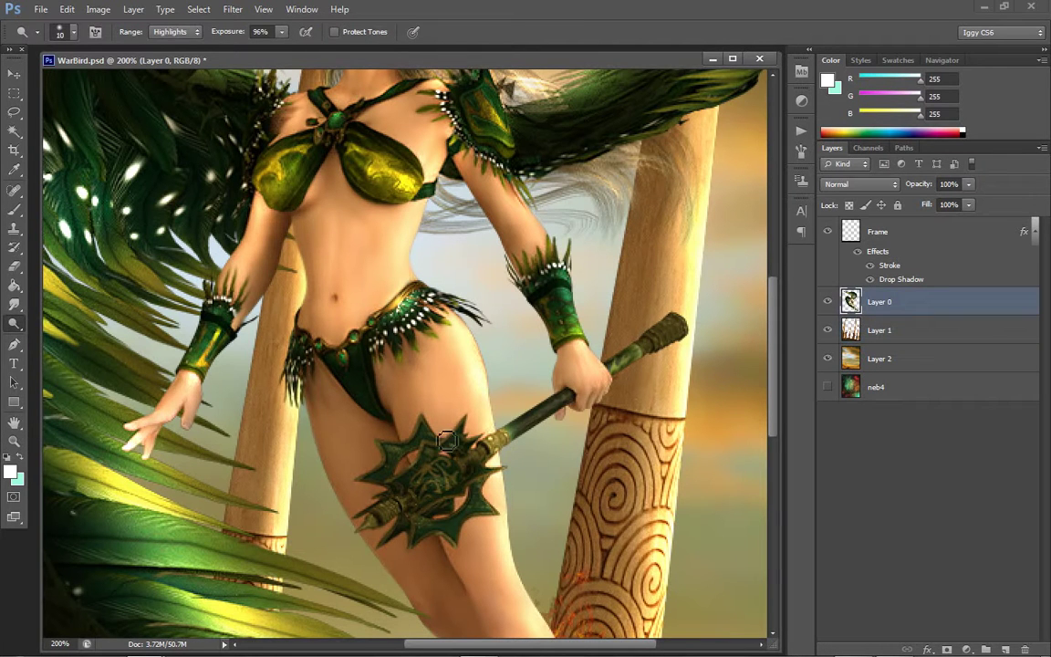
key(bracketright)
mouse_move(379, 406)
mouse_down()
mouse_move(416, 392)
mouse_move(476, 402)
mouse_up()
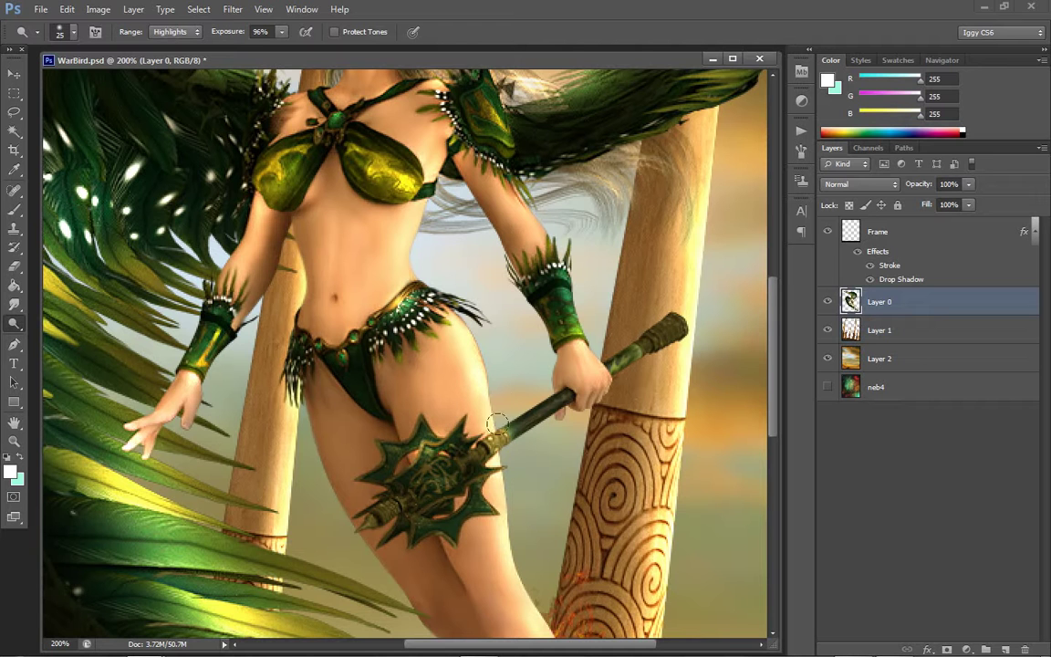
Dodge along the mace's handle and over its pointed front end with brush size 9
key(bracketleft)
key(bracketleft)
drag(498, 441, 554, 401)
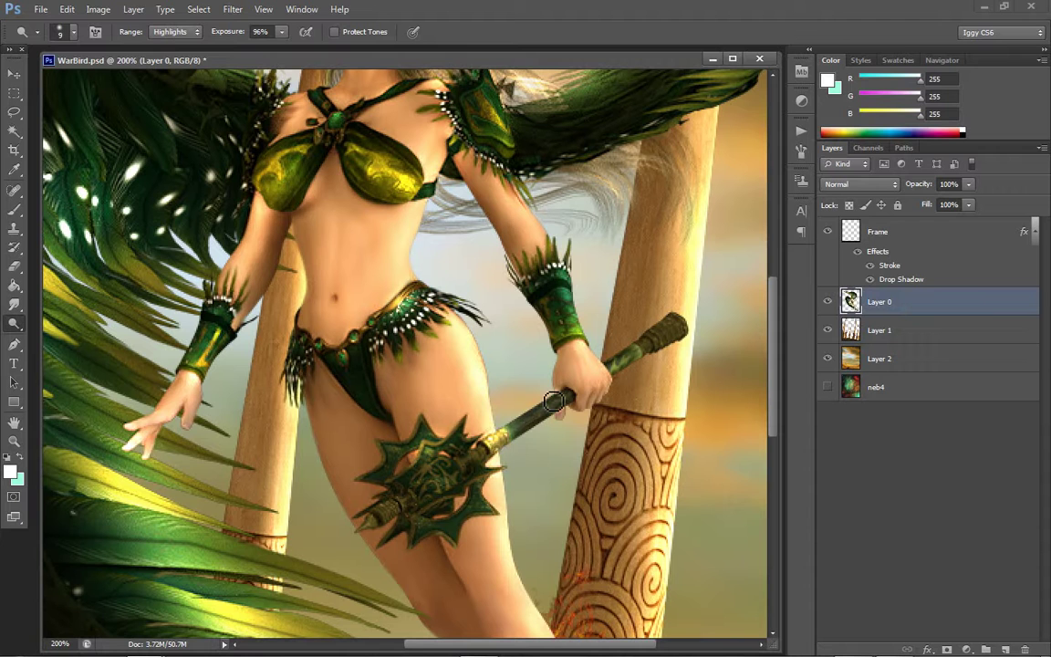
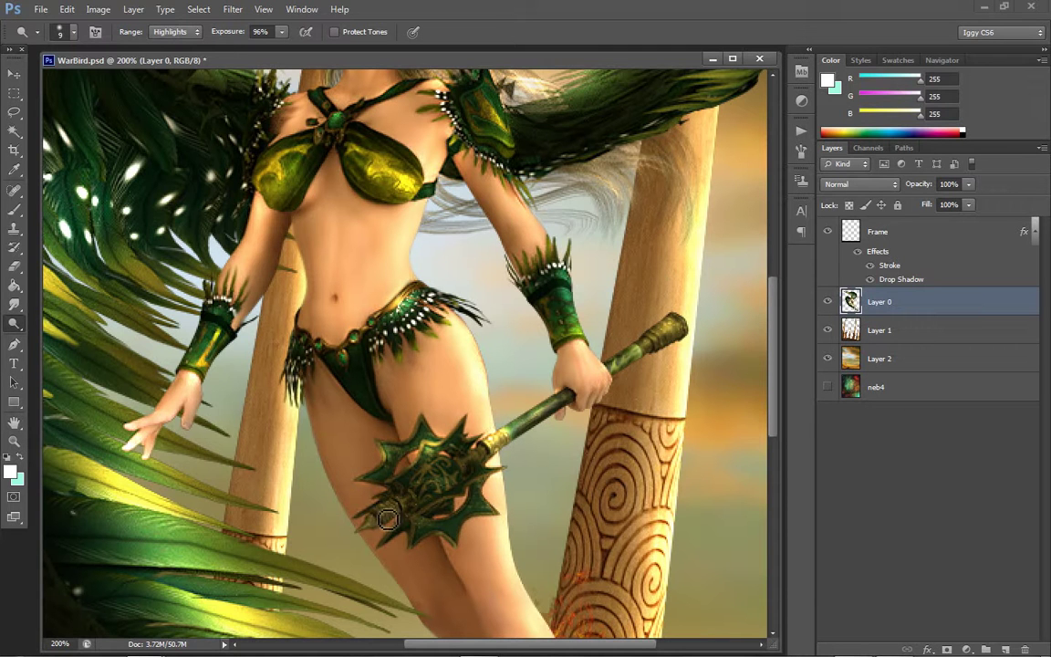
mouse_move(388, 518)
mouse_down()
mouse_move(401, 504)
mouse_move(376, 530)
mouse_up()
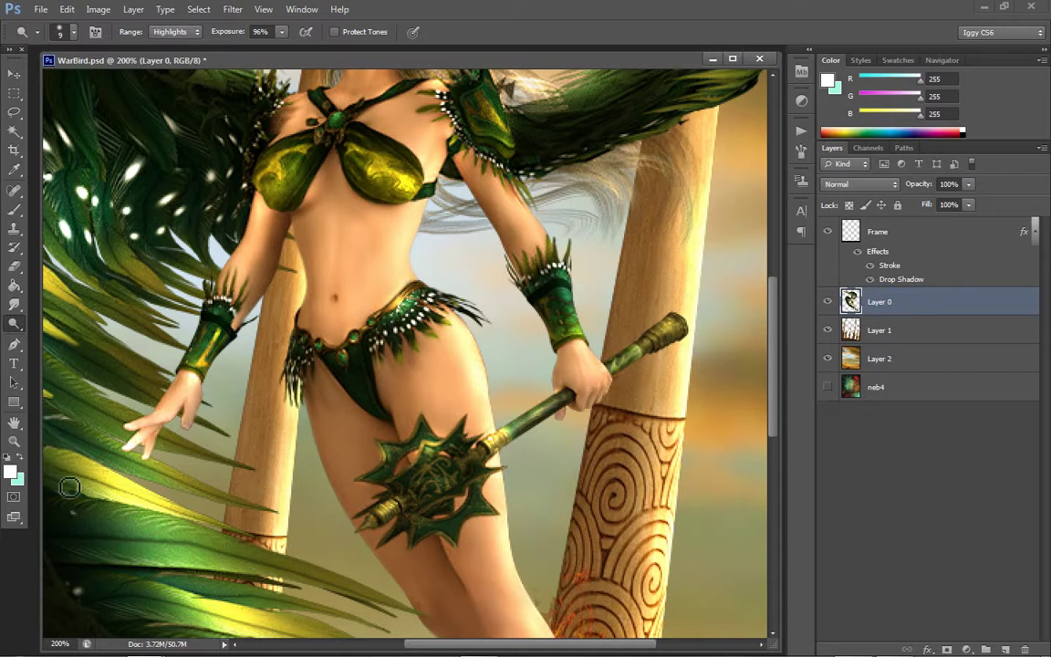
At 400% zoom, dodge the mace's pointed tip and the outer spikes nearest to it with brush size 6
click(13, 441)
click(454, 464)
click(363, 365)
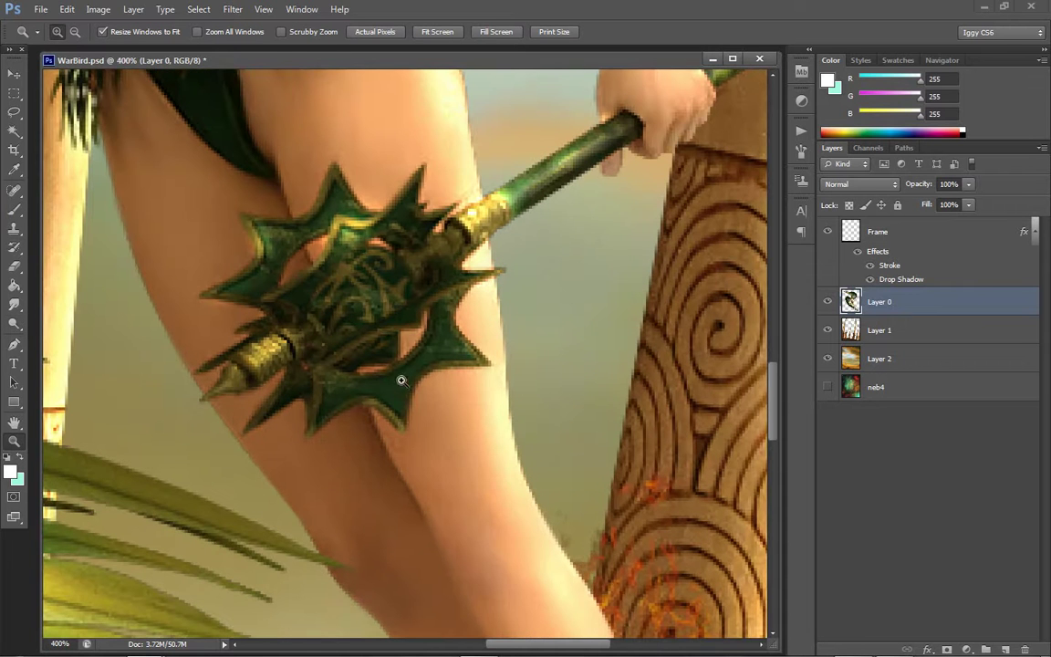
click(14, 324)
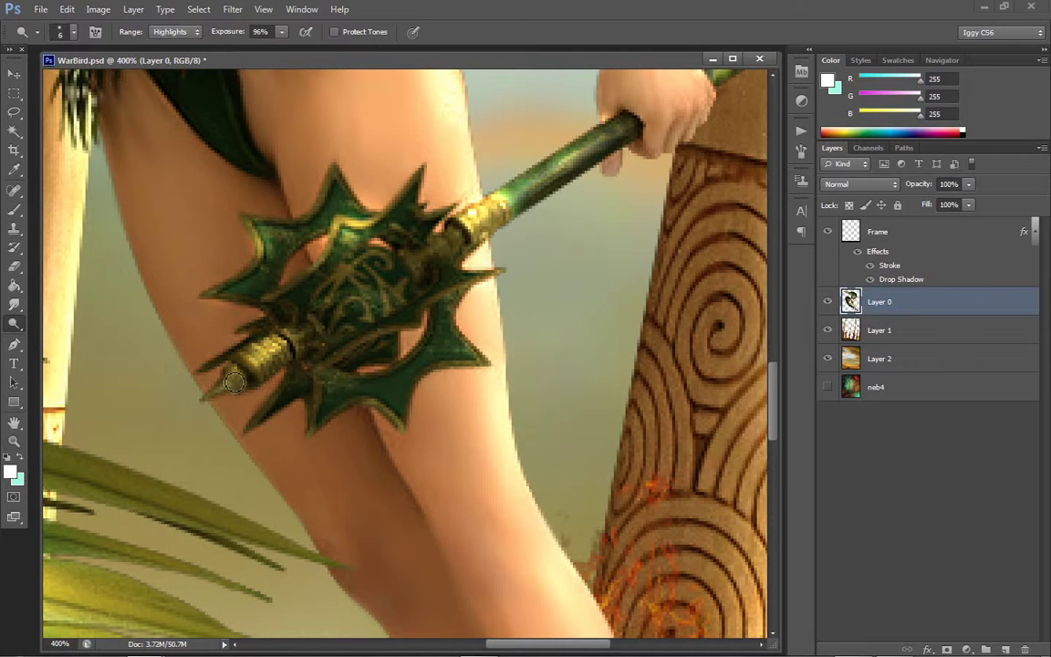
mouse_move(235, 379)
mouse_down()
mouse_move(217, 360)
mouse_move(228, 352)
mouse_move(221, 365)
mouse_up()
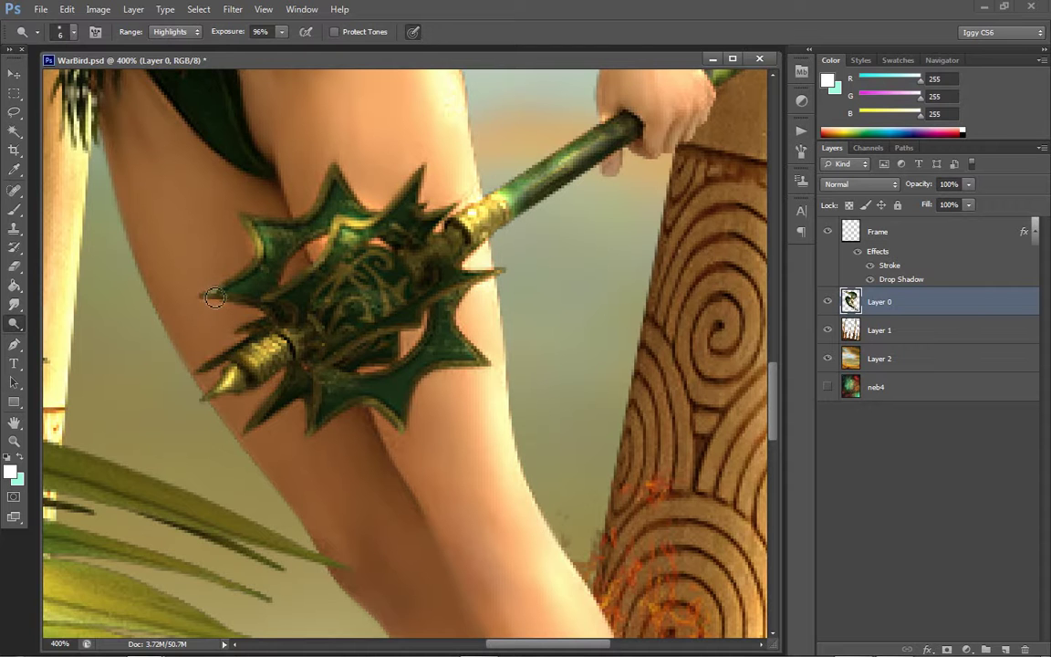
mouse_move(215, 298)
mouse_down()
mouse_move(241, 280)
mouse_move(208, 304)
mouse_move(246, 264)
mouse_move(314, 299)
mouse_move(244, 221)
mouse_up()
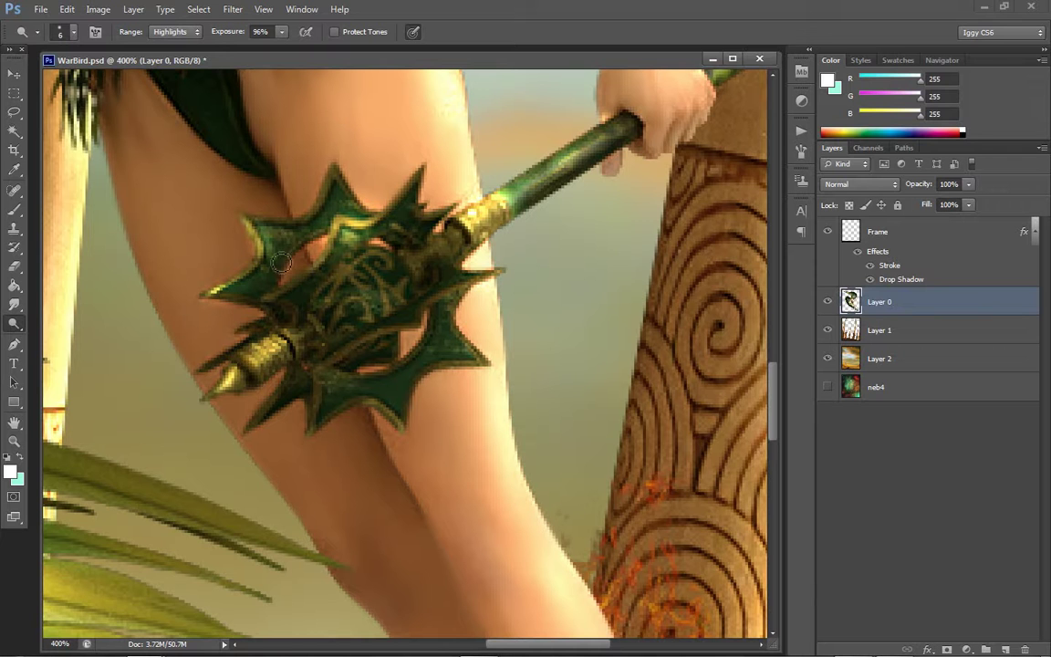
Dodge the edges of the mace head's upper and lower spikes, its central ornament and the collar
mouse_move(281, 262)
mouse_down()
mouse_move(292, 225)
mouse_move(271, 225)
mouse_move(319, 216)
mouse_move(308, 222)
mouse_move(338, 188)
mouse_move(319, 217)
mouse_move(336, 169)
mouse_move(327, 204)
mouse_up()
drag(334, 171, 320, 201)
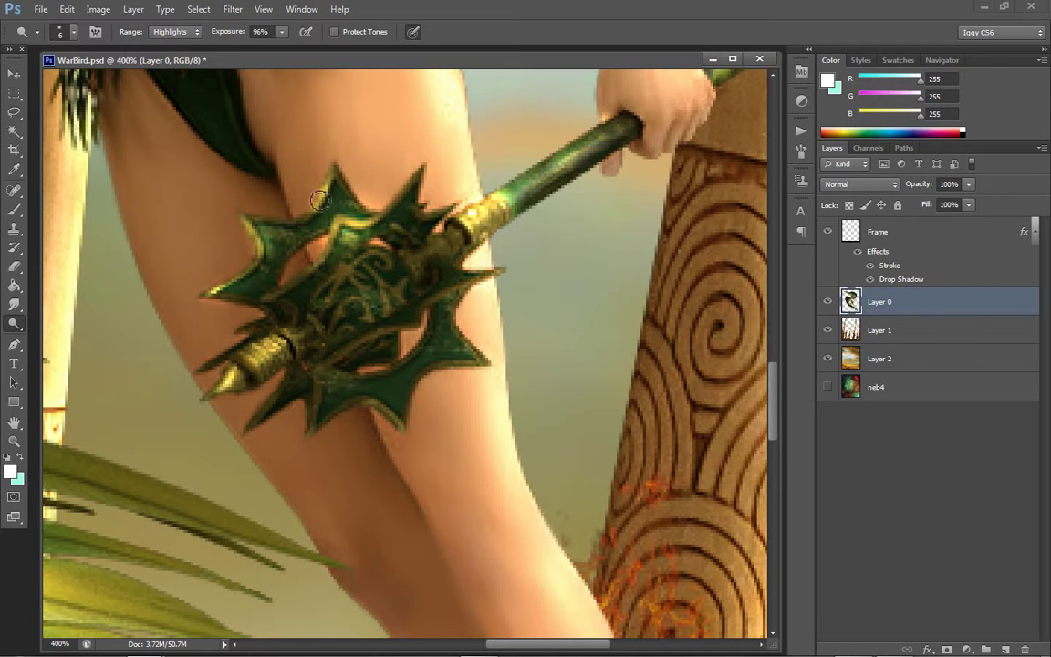
drag(393, 215, 420, 171)
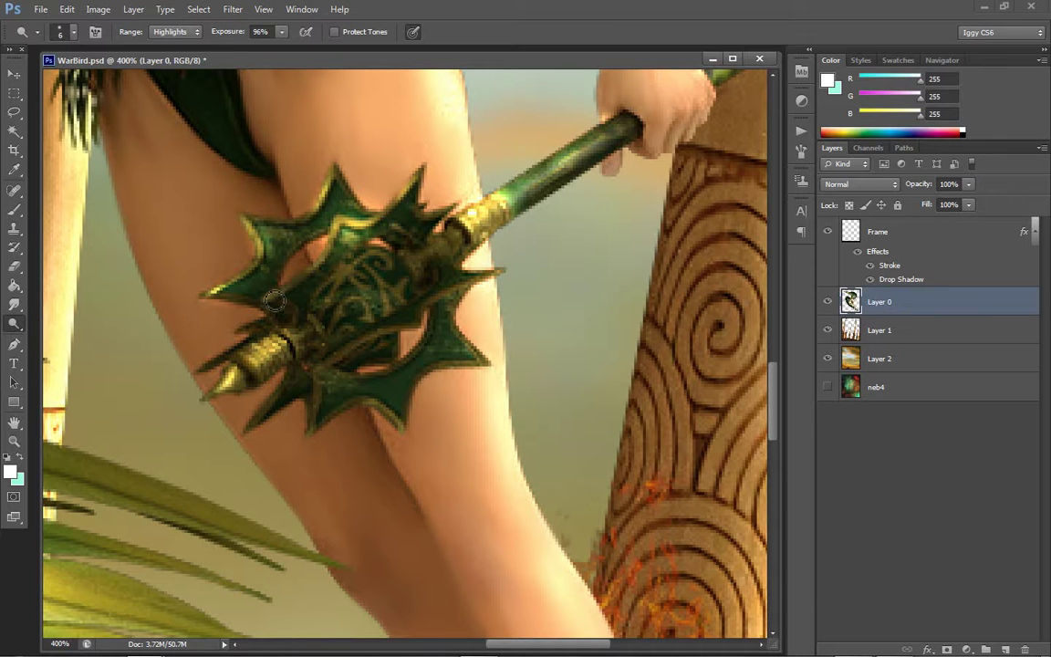
mouse_move(274, 300)
mouse_down()
mouse_move(260, 266)
mouse_move(274, 260)
mouse_up()
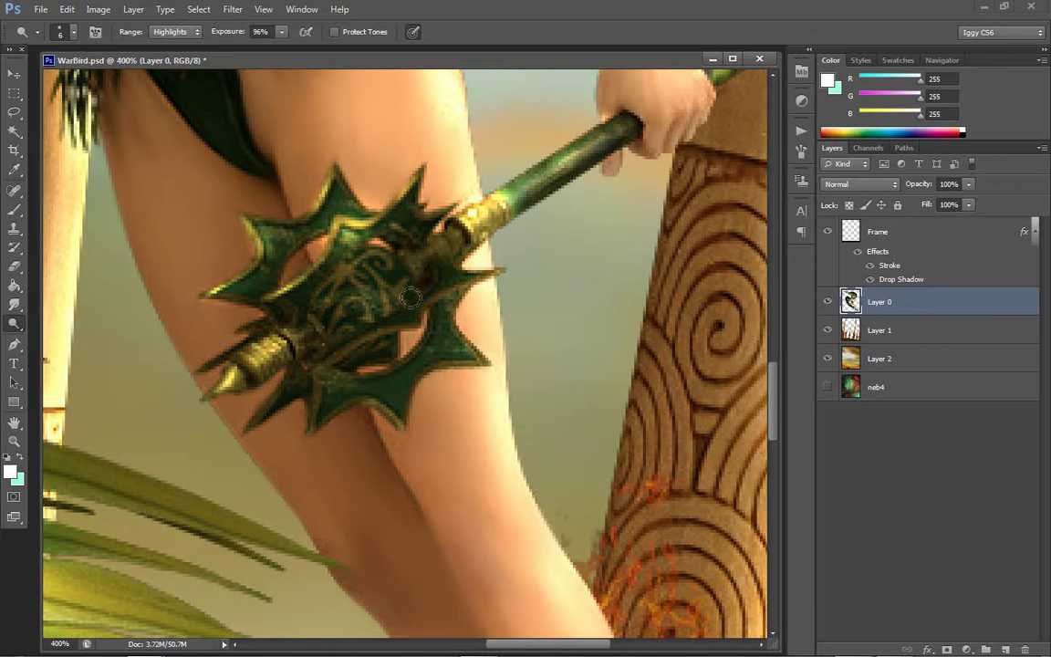
mouse_move(318, 302)
mouse_down()
mouse_move(288, 375)
mouse_move(319, 391)
mouse_move(245, 377)
mouse_move(239, 365)
mouse_move(254, 425)
mouse_move(242, 370)
mouse_move(251, 358)
mouse_move(406, 341)
mouse_move(375, 381)
mouse_move(366, 333)
mouse_move(357, 335)
mouse_move(406, 339)
mouse_move(335, 310)
mouse_move(343, 295)
mouse_move(327, 304)
mouse_move(356, 353)
mouse_move(351, 307)
mouse_move(395, 276)
mouse_move(468, 289)
mouse_move(425, 257)
mouse_move(464, 240)
mouse_move(418, 217)
mouse_move(375, 239)
mouse_move(407, 257)
mouse_move(428, 235)
mouse_move(389, 230)
mouse_move(482, 196)
mouse_move(418, 205)
mouse_move(460, 390)
mouse_move(431, 386)
mouse_move(402, 331)
mouse_move(415, 330)
mouse_move(420, 452)
mouse_up()
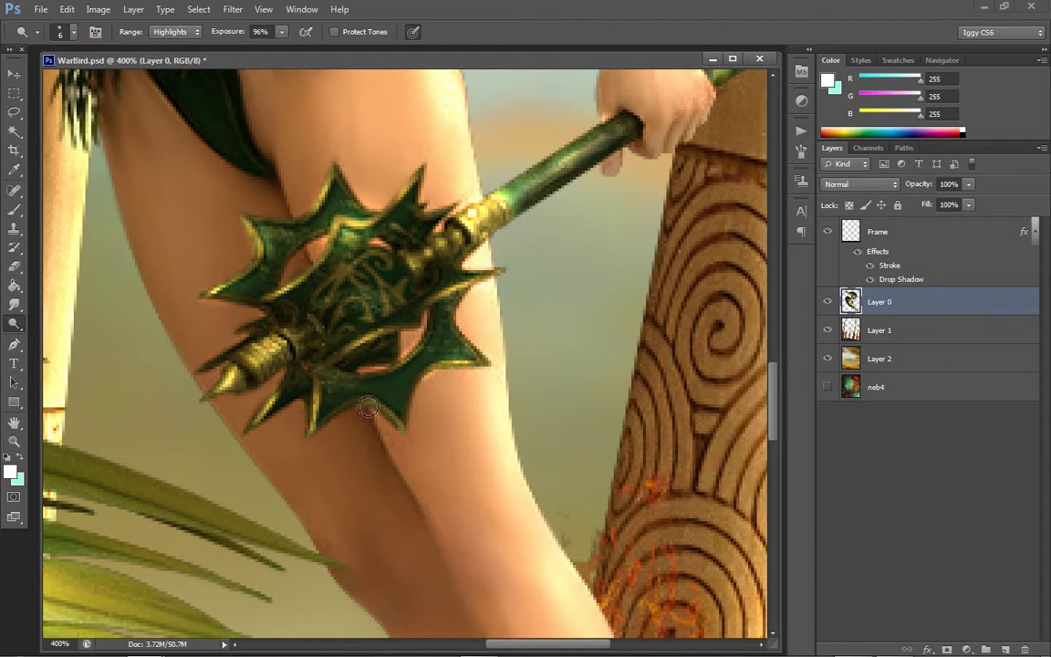
Dodge the highlights along the mace head's gold filigree, blades and spikes
mouse_move(356, 381)
mouse_down()
mouse_move(337, 366)
mouse_move(375, 413)
mouse_move(318, 372)
mouse_up()
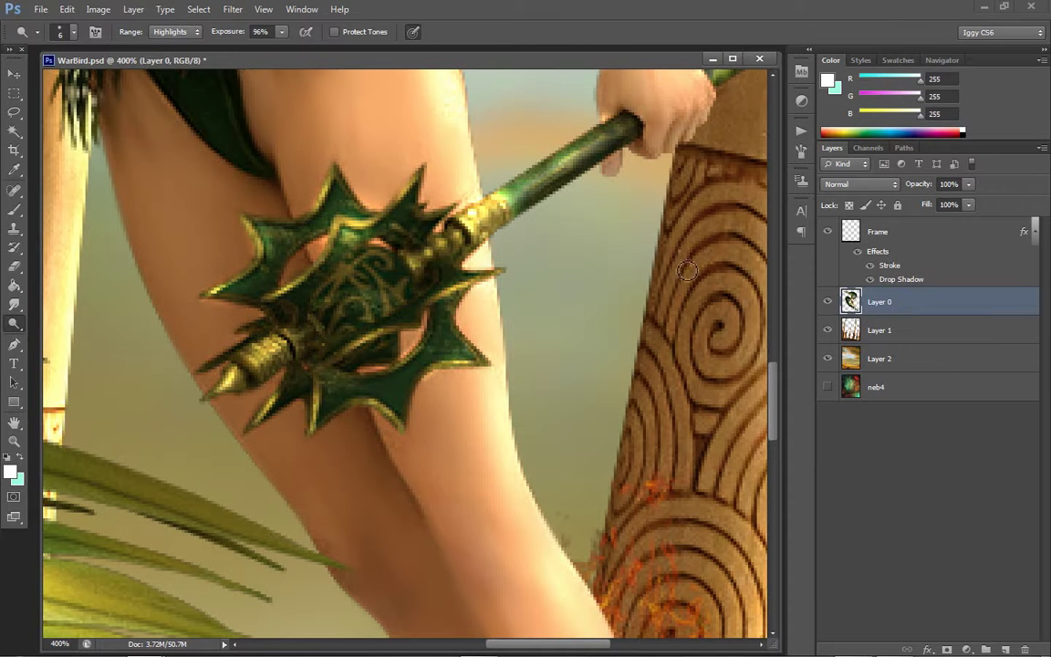
mouse_move(312, 279)
mouse_down()
mouse_move(349, 299)
mouse_move(333, 299)
mouse_move(346, 273)
mouse_move(361, 285)
mouse_move(348, 272)
mouse_move(403, 261)
mouse_move(373, 272)
mouse_move(367, 260)
mouse_move(386, 297)
mouse_move(343, 320)
mouse_move(352, 303)
mouse_move(407, 281)
mouse_move(367, 307)
mouse_move(373, 327)
mouse_move(369, 311)
mouse_move(406, 261)
mouse_up()
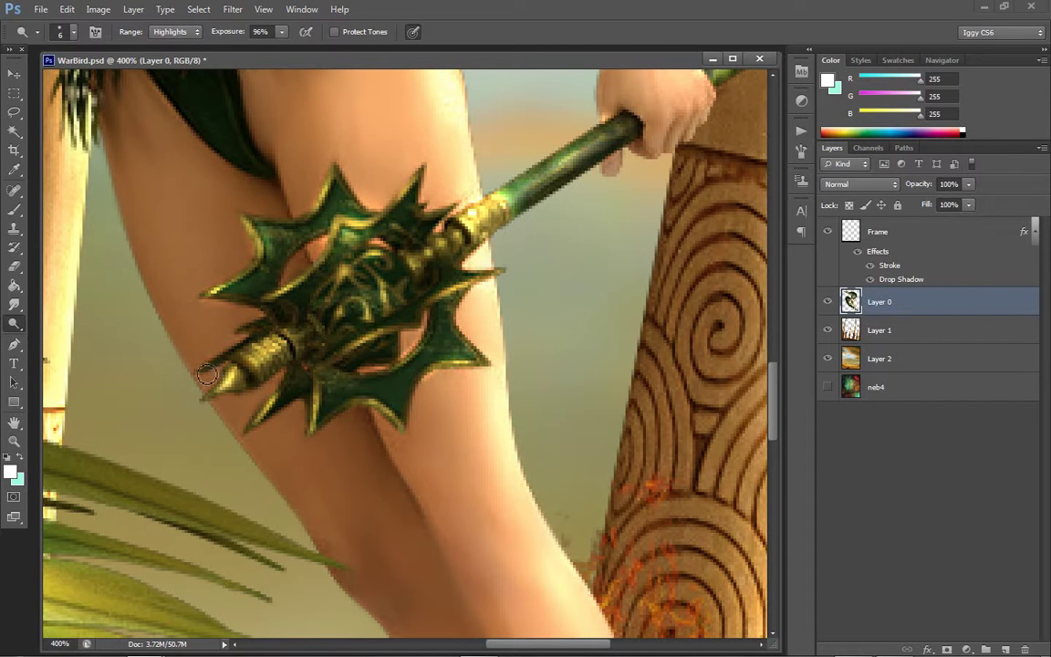
mouse_move(211, 367)
mouse_down()
mouse_move(257, 334)
mouse_move(260, 284)
mouse_up()
Dodge the highlights on the ribbed gold pommel at the upper end of the mace handle
drag(773, 393, 770, 356)
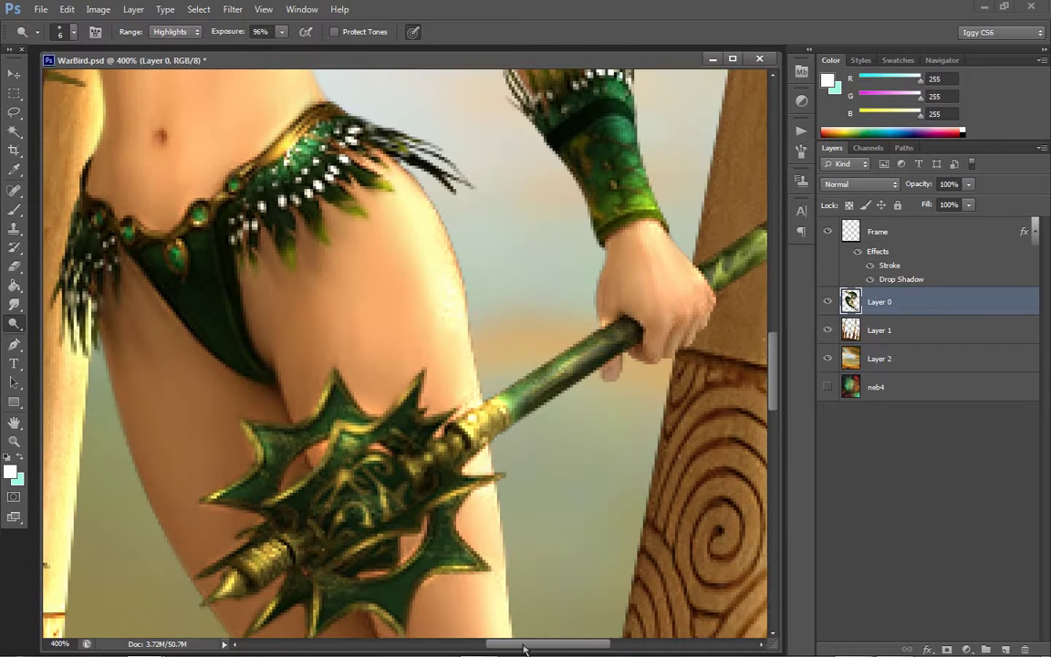
scroll(466, 575, right, 5)
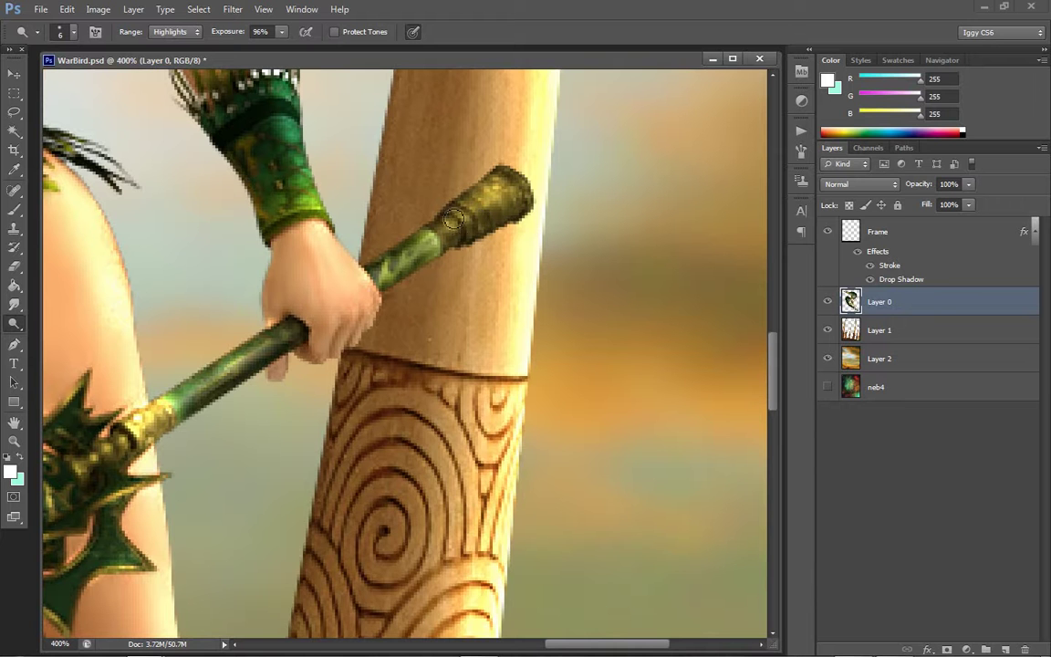
mouse_move(468, 227)
mouse_down()
mouse_move(486, 202)
mouse_move(495, 215)
mouse_move(525, 184)
mouse_up()
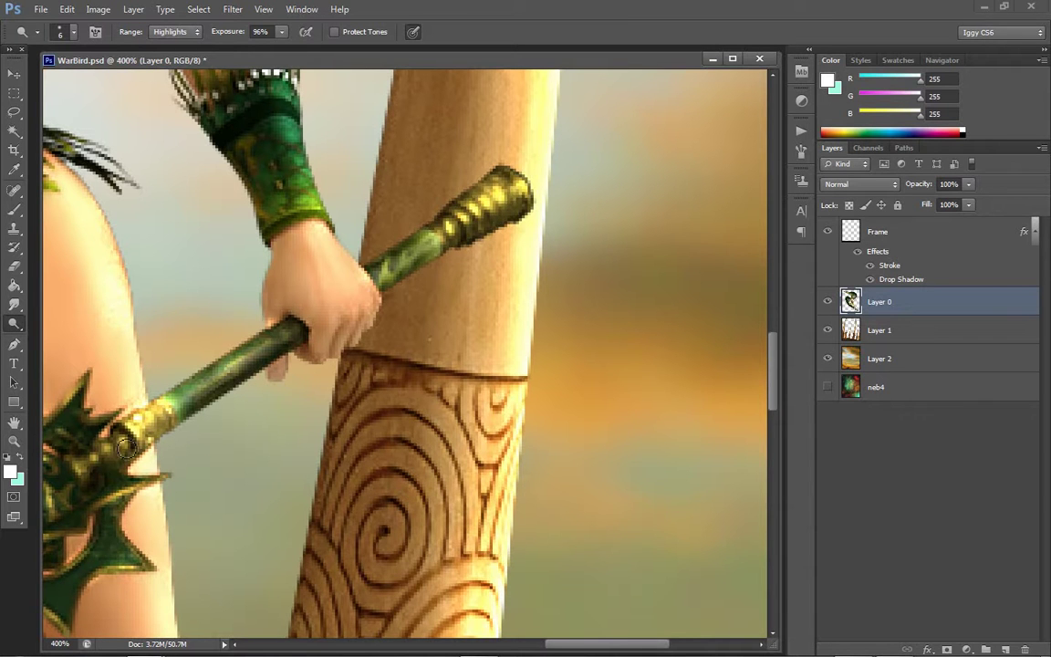
Zoom out to 50% to review the whole painting, and move the document window toward the middle of the workspace
click(14, 440)
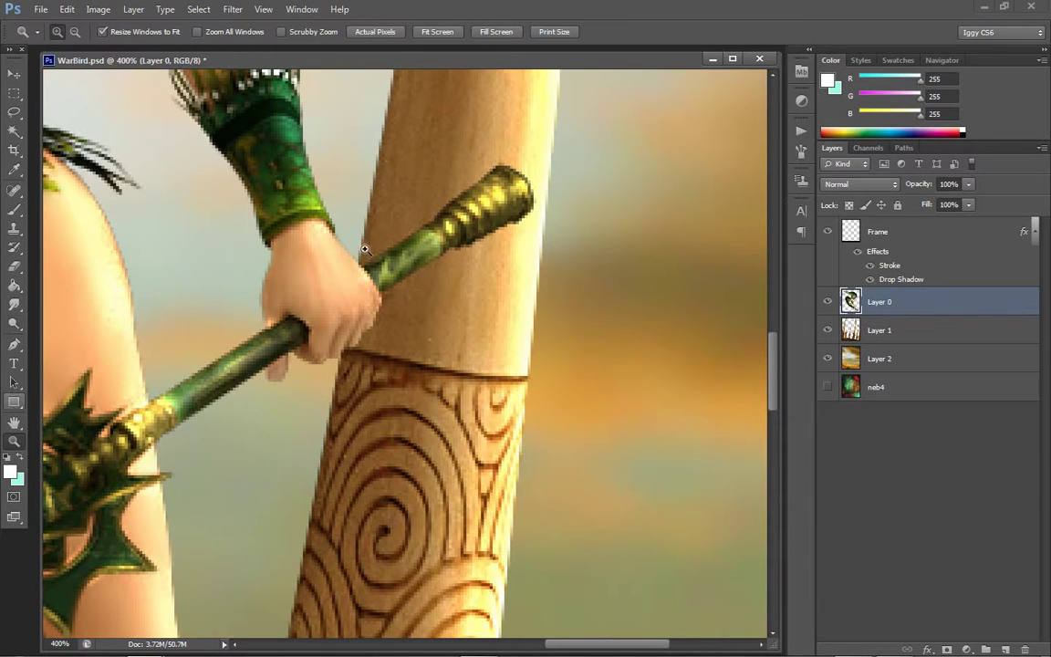
right_click(376, 297)
click(465, 307)
click(342, 356)
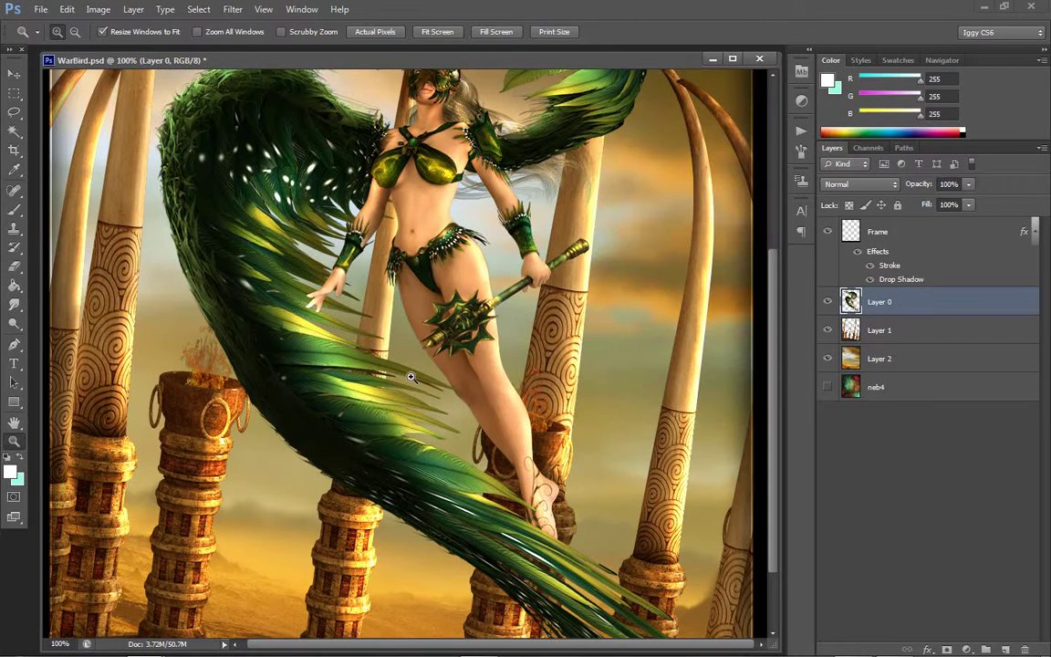
scroll(538, 219, up, 3)
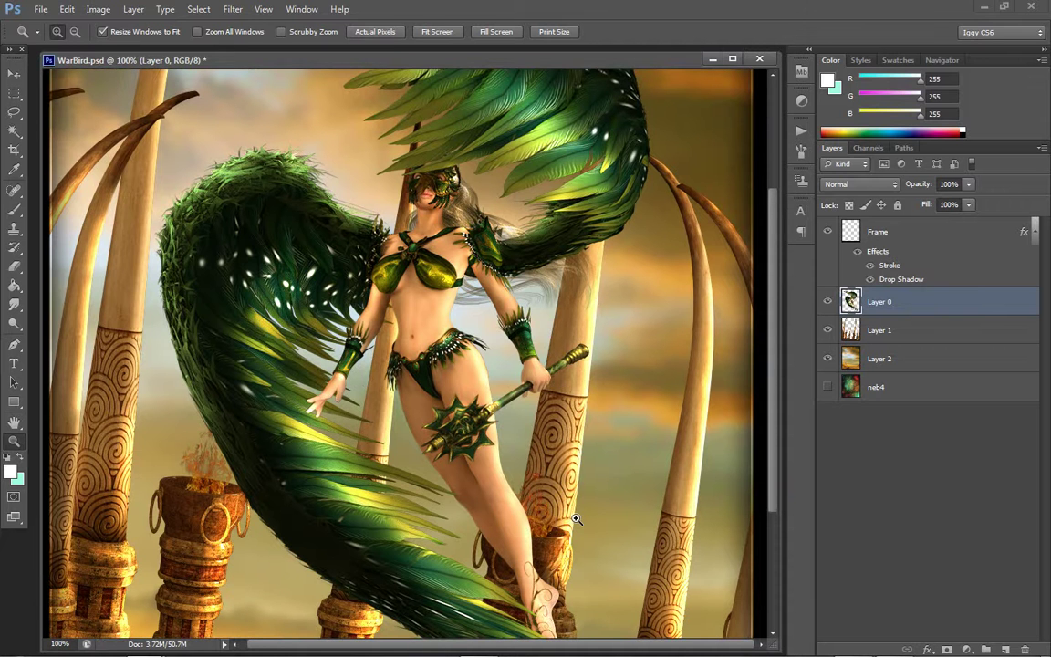
right_click(406, 491)
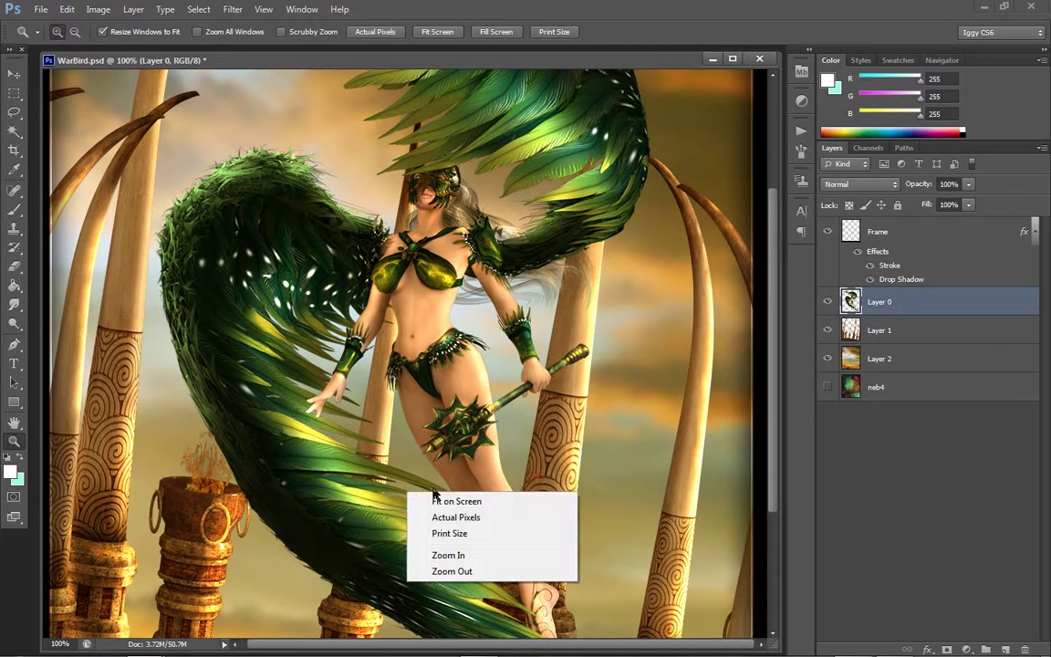
key(Escape)
right_click(509, 365)
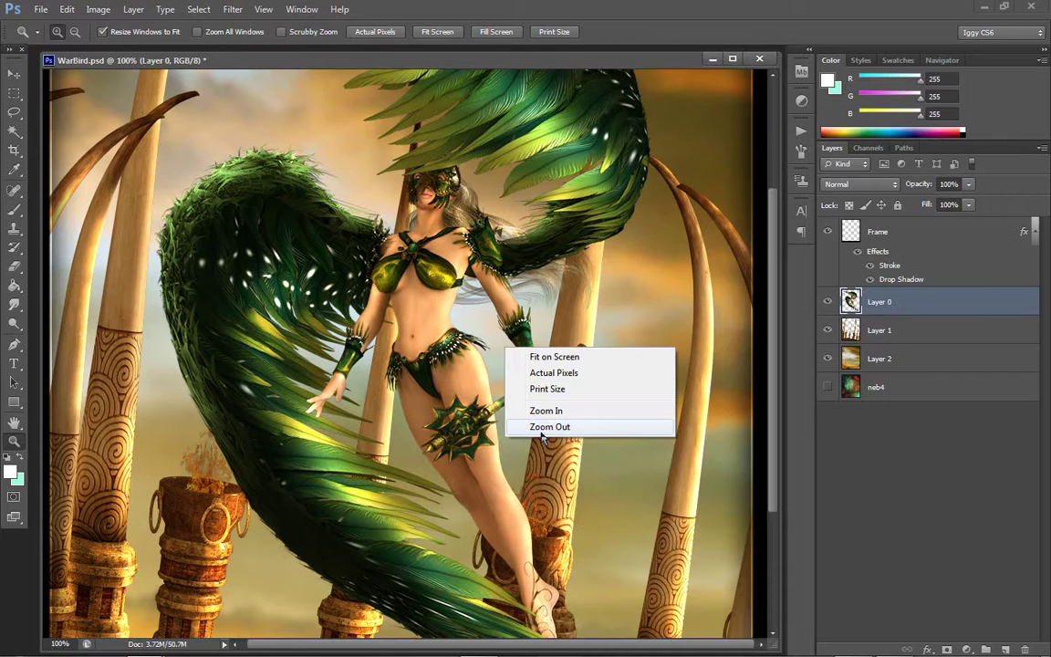
click(538, 426)
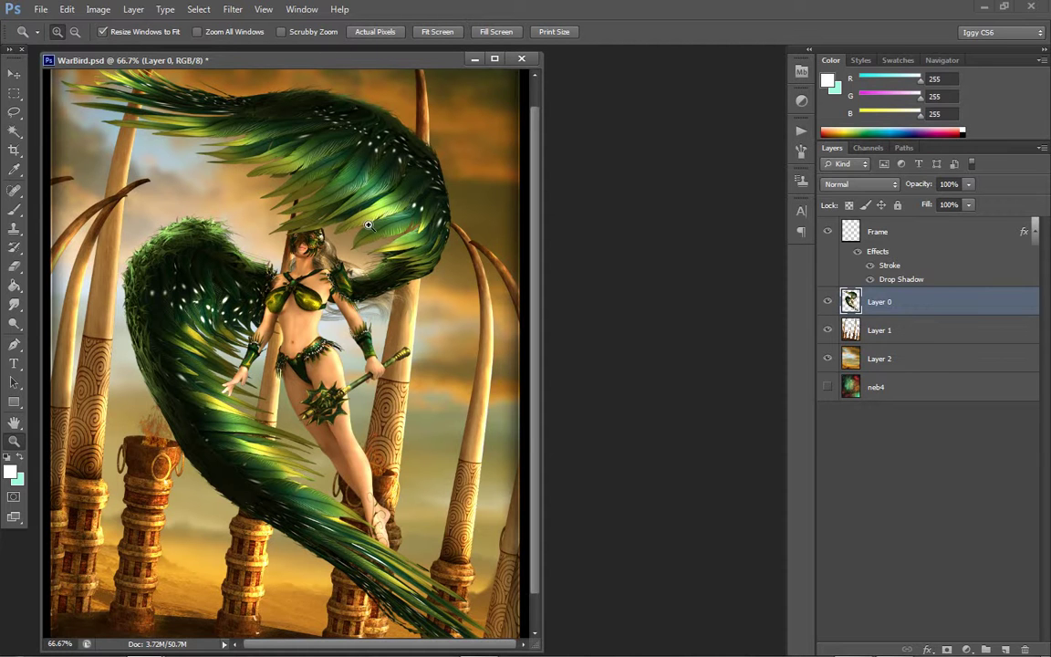
right_click(361, 352)
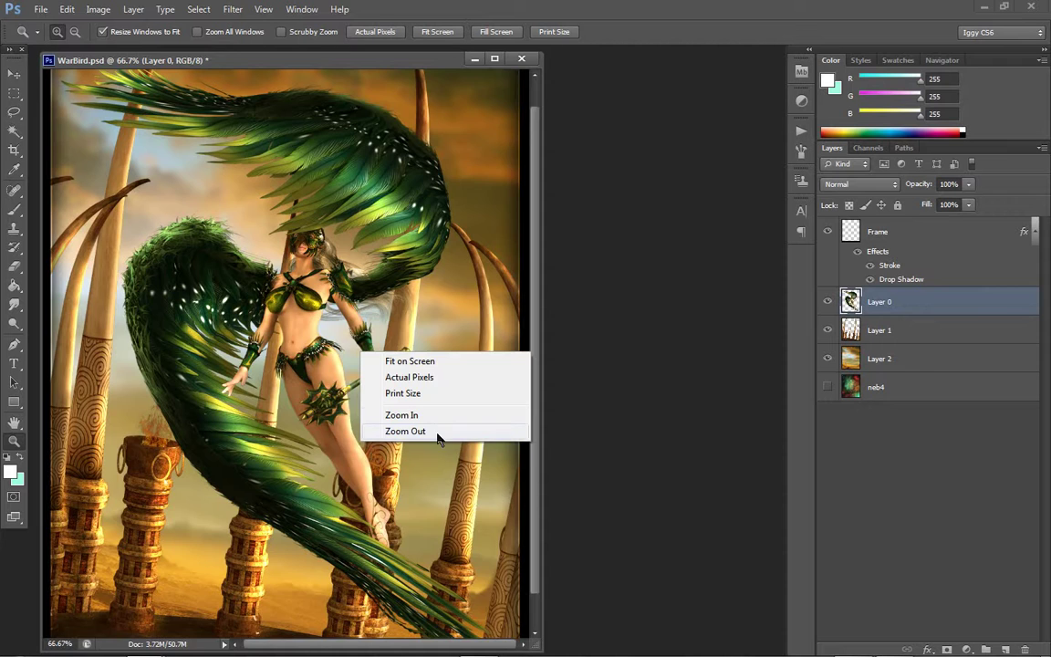
click(437, 434)
drag(296, 76, 447, 125)
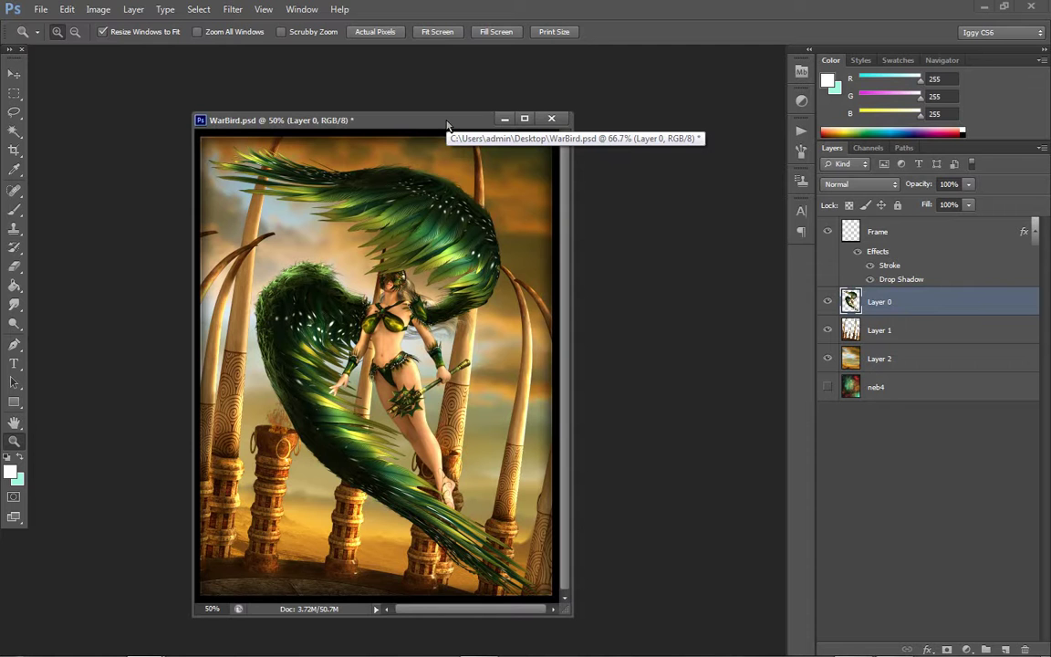
Try a midtone Color Balance of +34, -24, -42 on the sky background in Layer 2
click(899, 361)
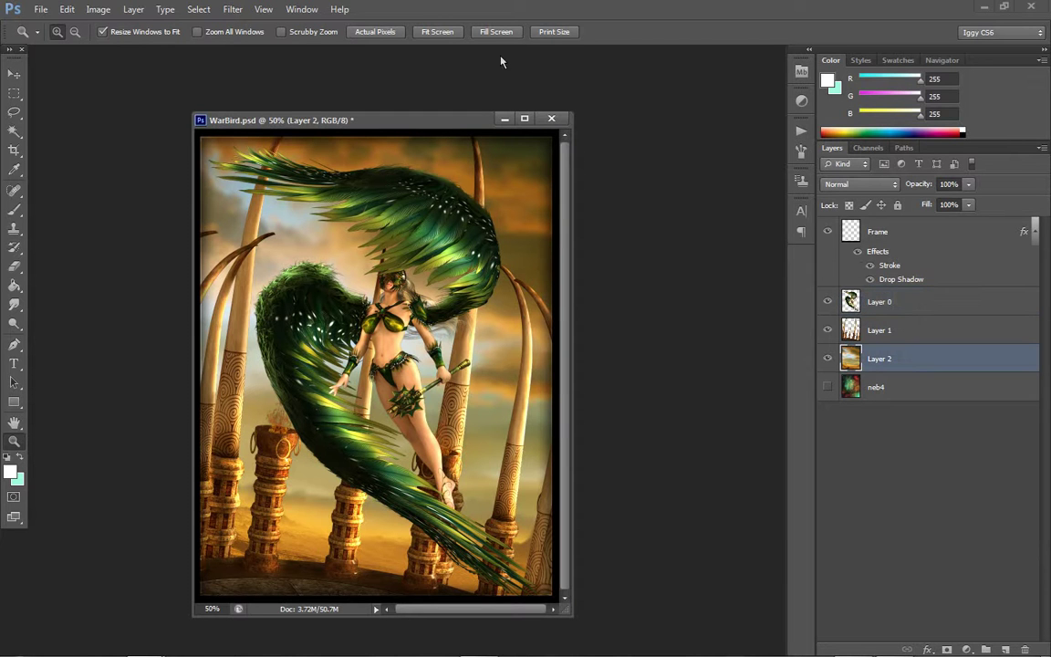
click(97, 11)
mouse_move(137, 45)
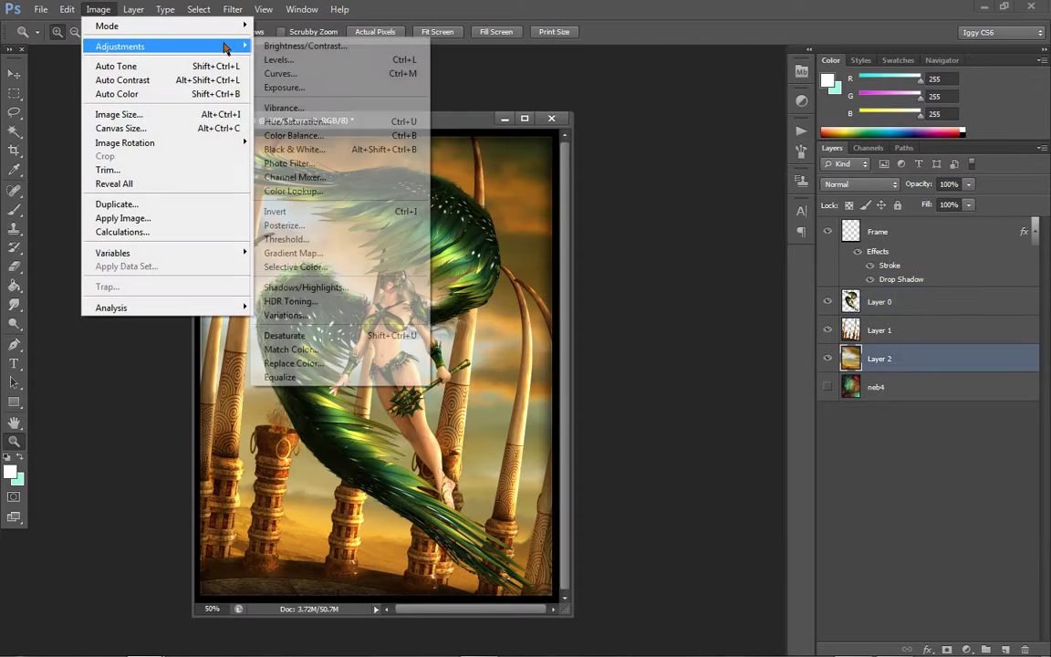
click(292, 135)
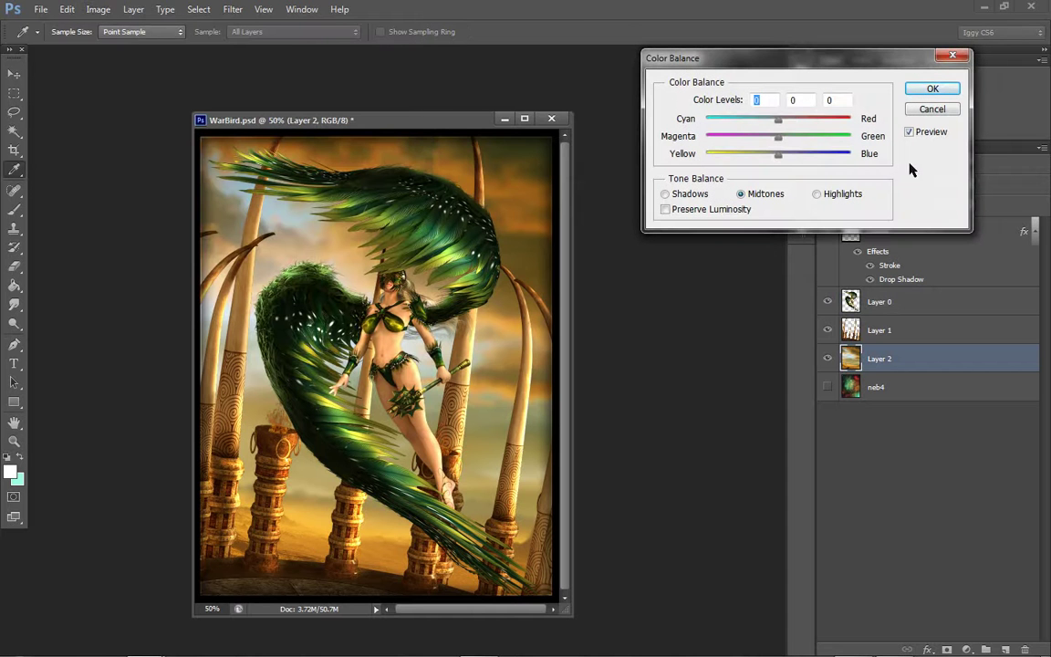
drag(791, 140, 749, 164)
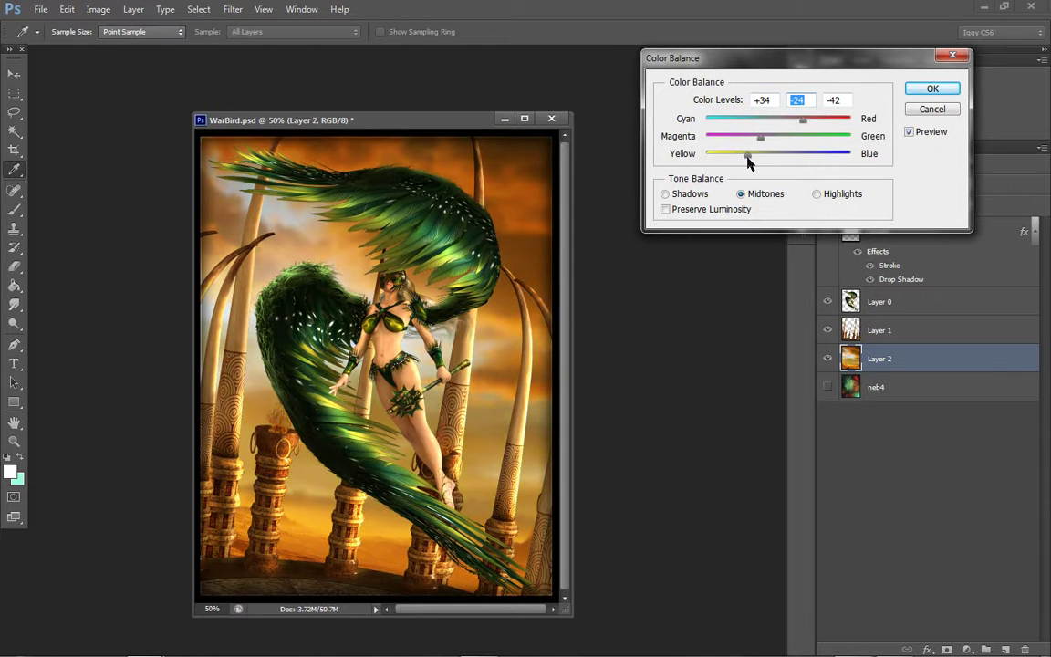
click(933, 110)
key(z)
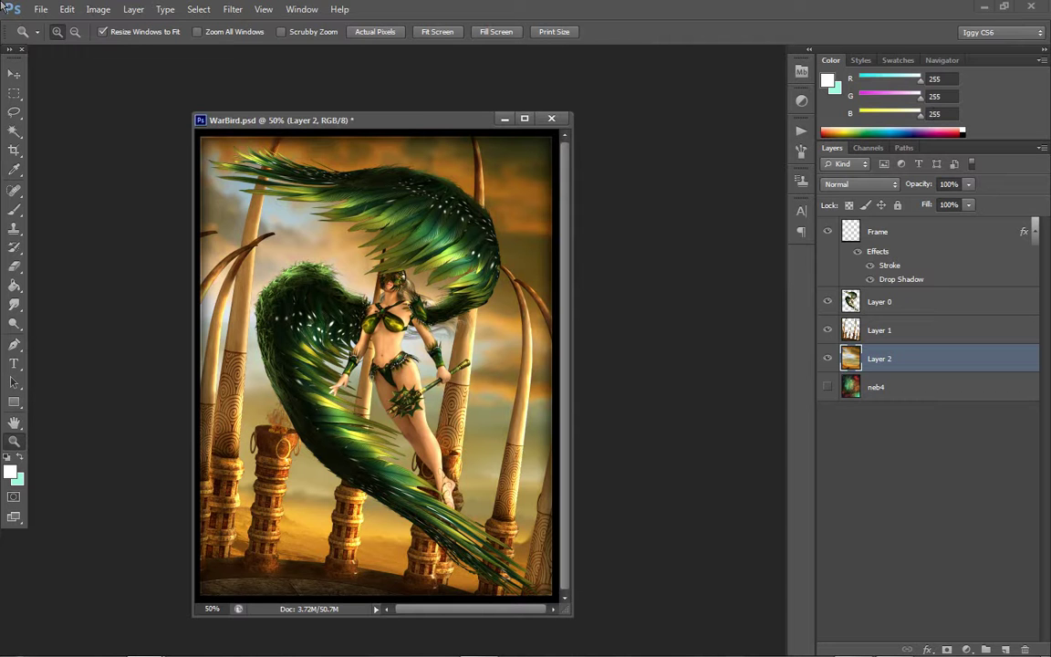
Try raising the saturation of the Layer 2 background to +25 with Hue/Saturation
click(98, 9)
mouse_move(137, 46)
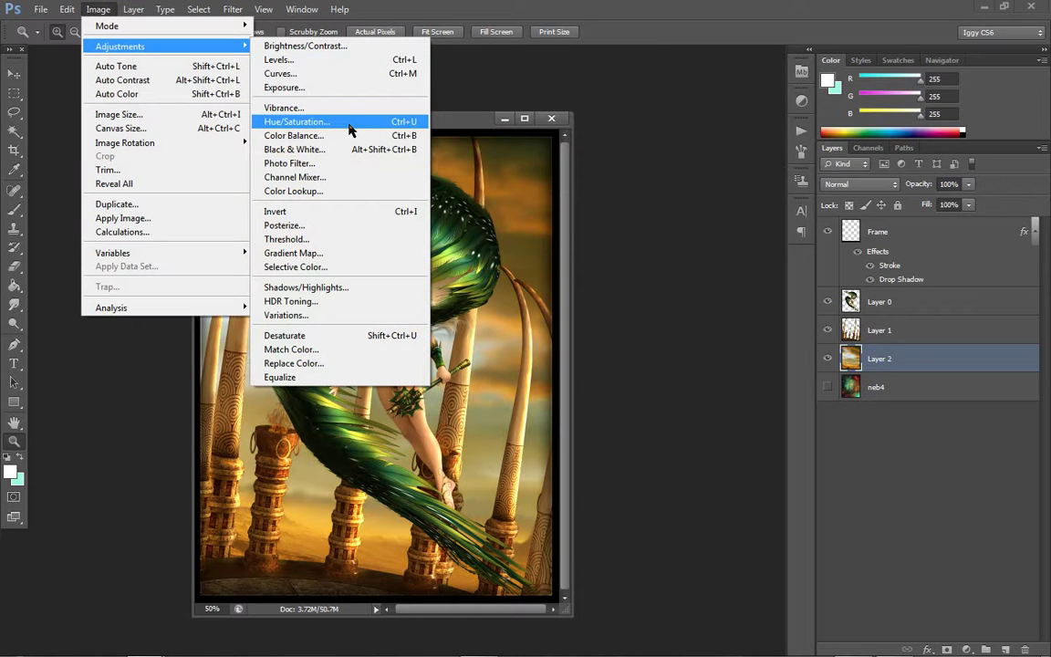
click(350, 130)
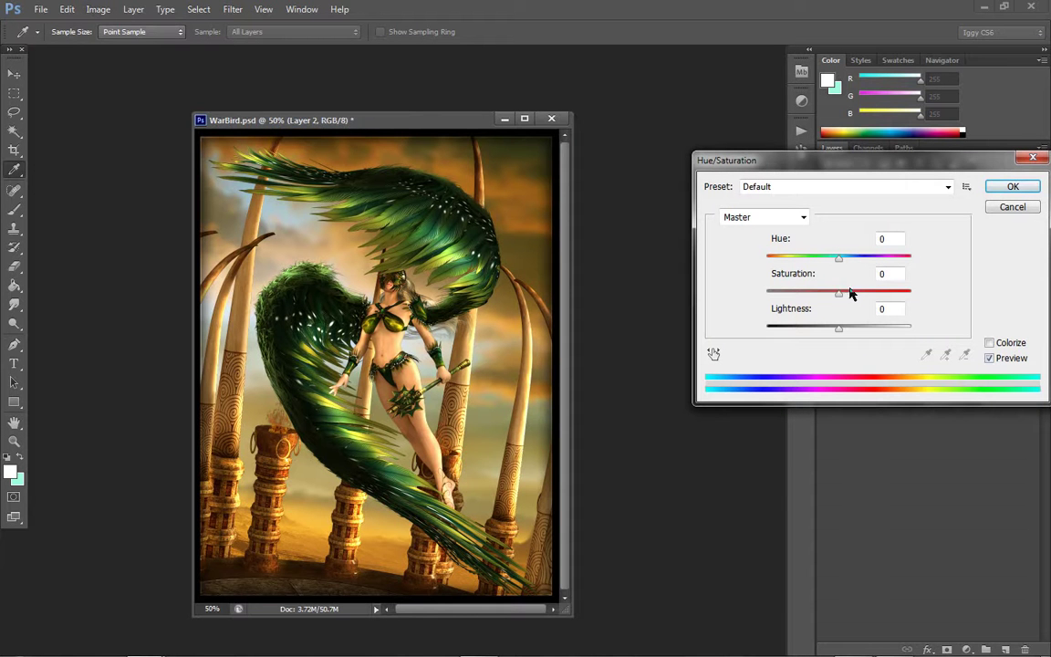
drag(854, 293, 865, 293)
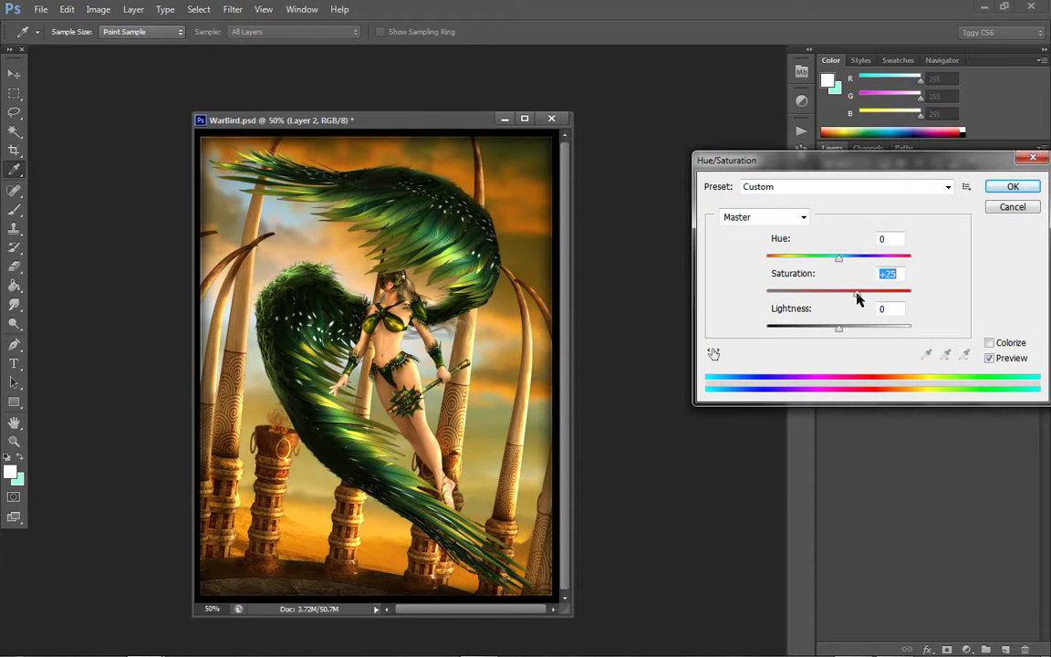
click(1013, 208)
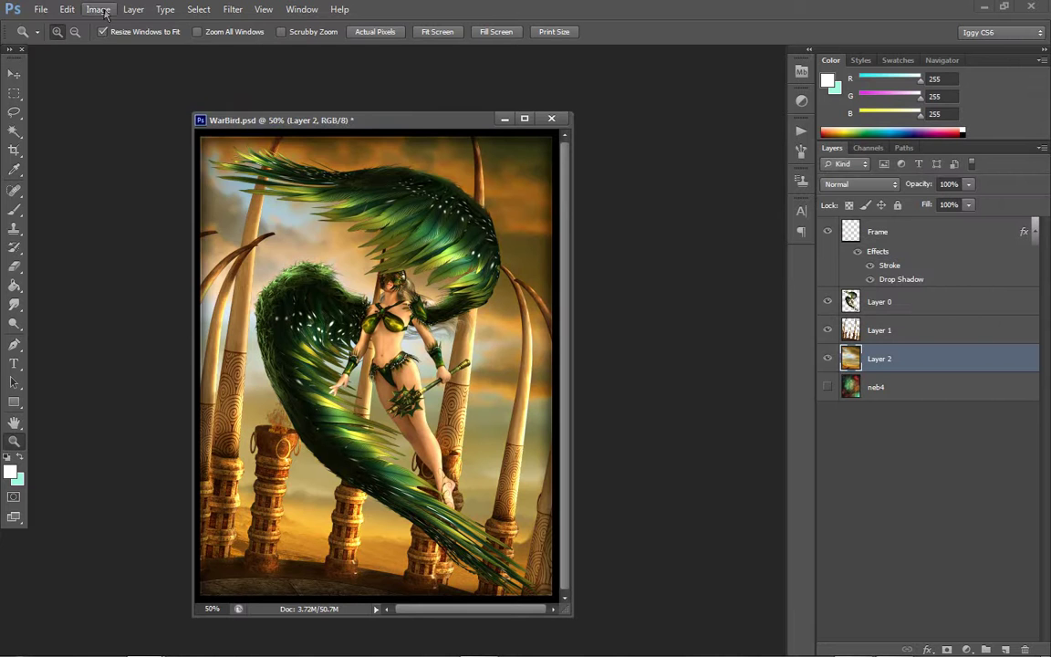
Apply a midtone Color Balance of +51, -20, 0 to the Layer 2 background
click(97, 10)
mouse_move(119, 46)
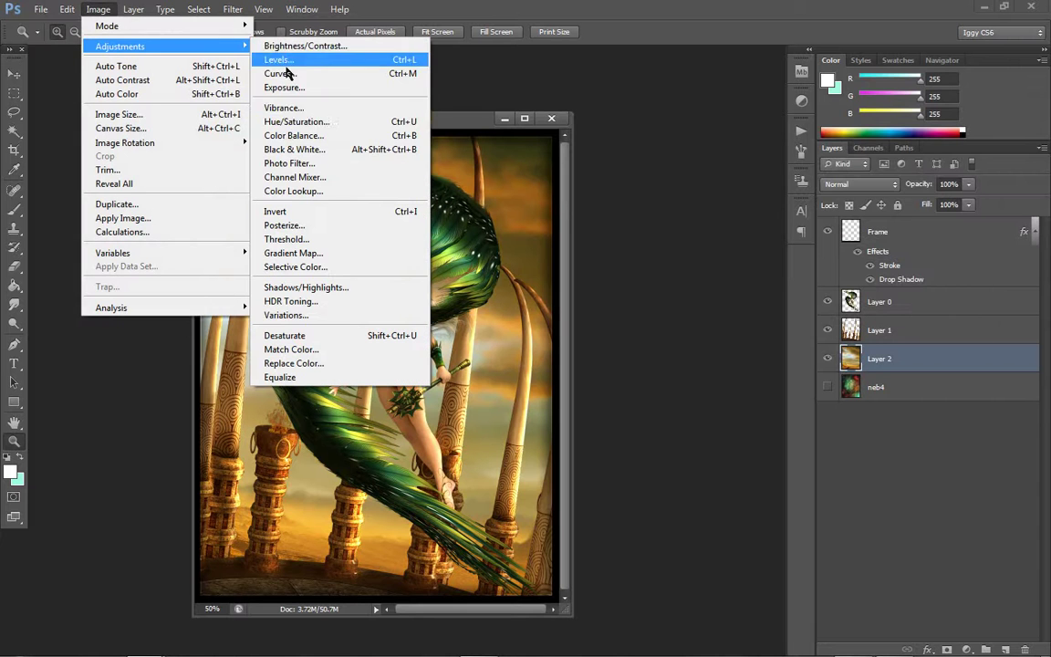
click(290, 135)
drag(781, 121, 814, 122)
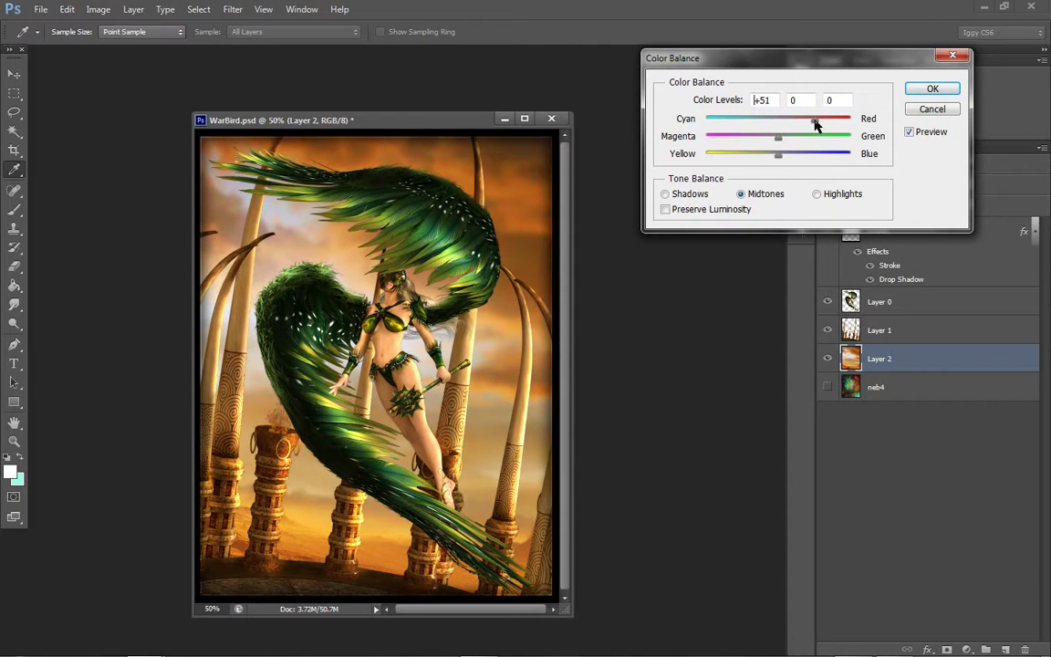
mouse_move(766, 161)
mouse_down()
mouse_move(819, 159)
mouse_move(781, 160)
mouse_move(781, 137)
mouse_move(805, 136)
mouse_move(765, 140)
mouse_up()
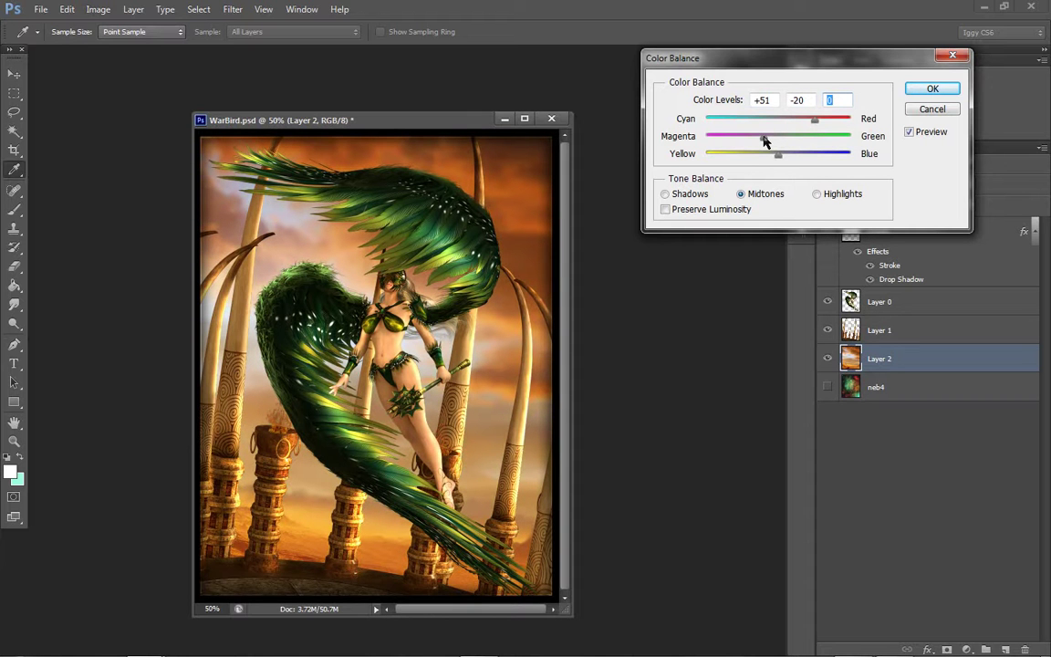
key(shift+Tab)
click(931, 89)
key(z)
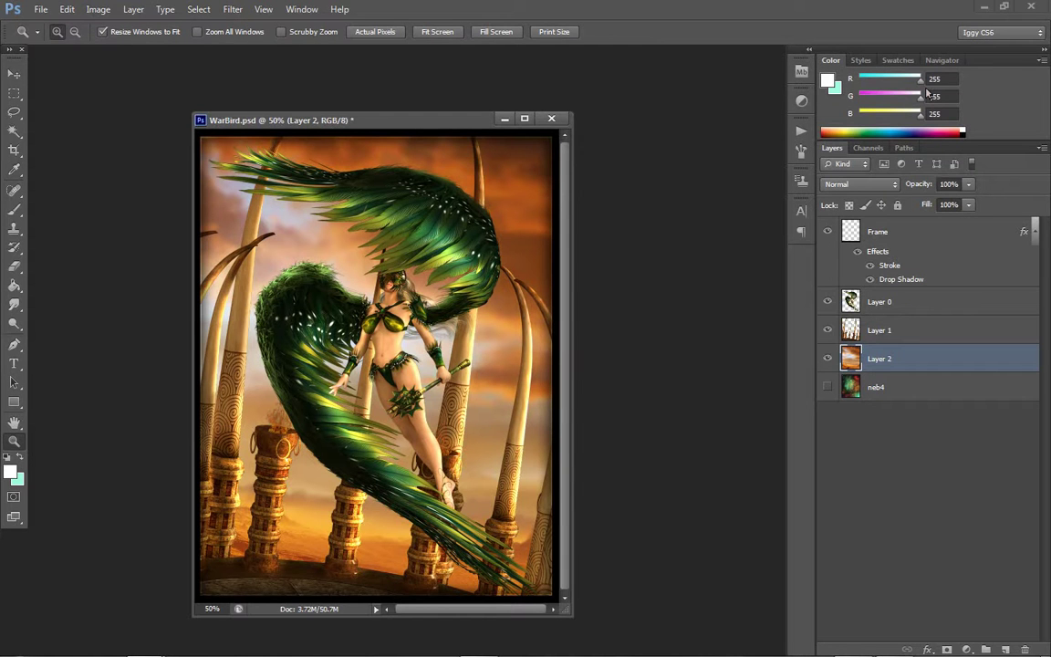
Raise the saturation of the winged figure in Layer 0 to +14 with Hue/Saturation
click(871, 389)
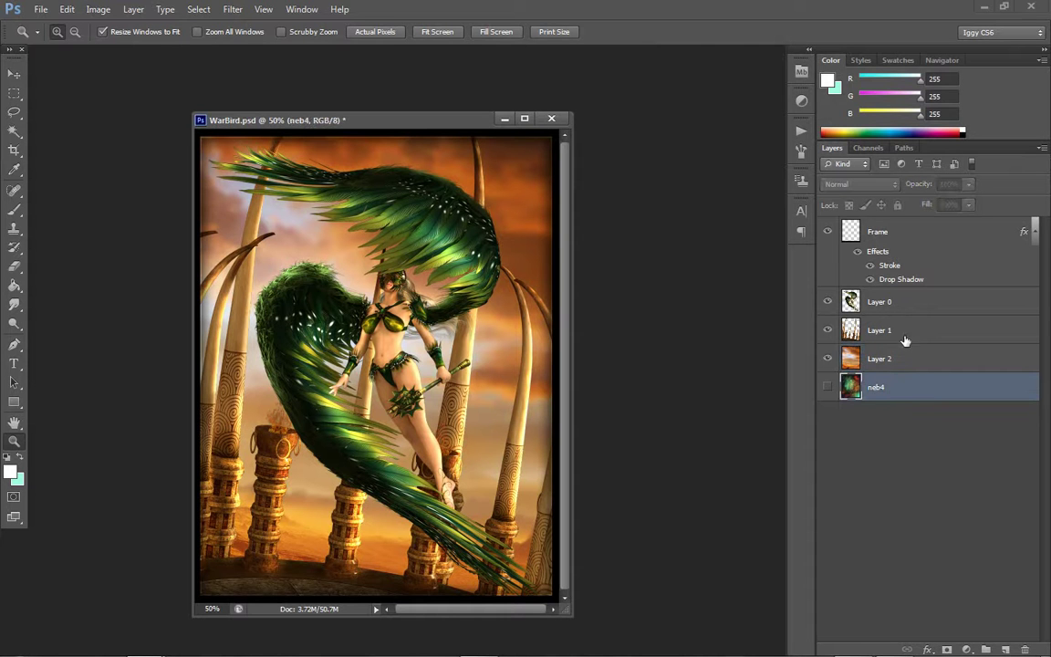
click(897, 311)
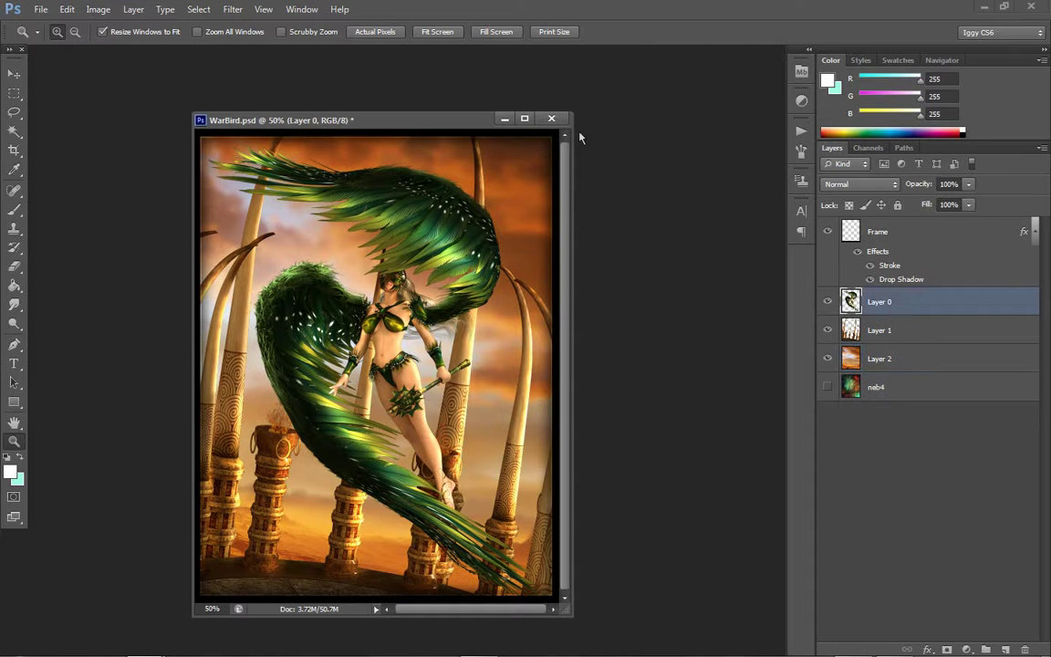
click(98, 9)
mouse_move(119, 46)
click(264, 121)
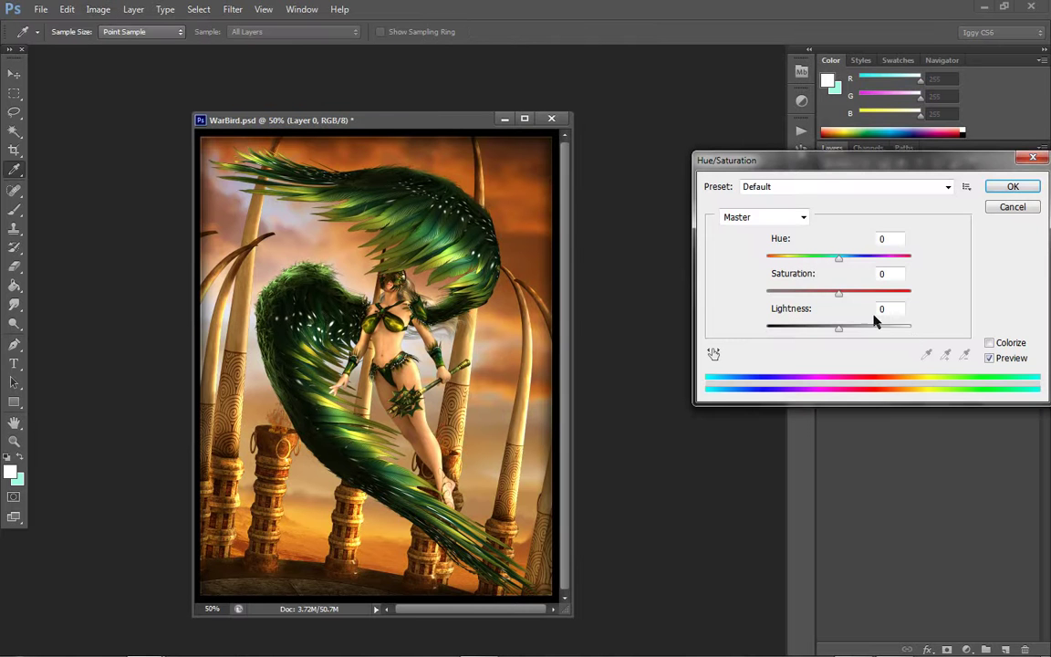
drag(839, 293, 862, 296)
click(850, 294)
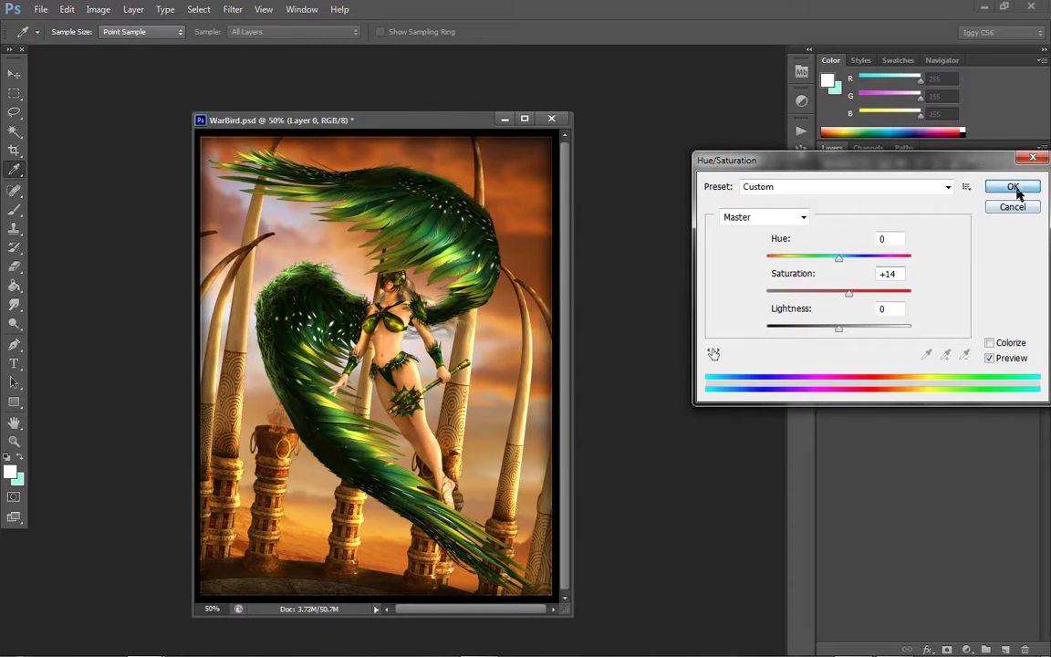
click(1013, 187)
key(z)
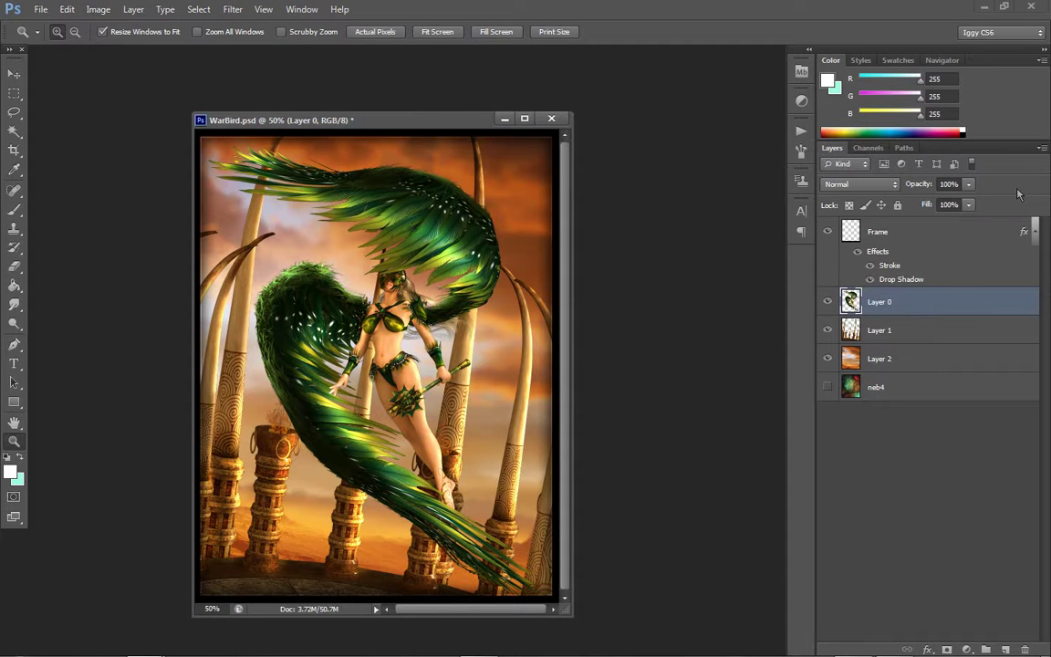
Shift the hue of the Layer 2 sky background to +4 with Hue/Saturation
click(881, 361)
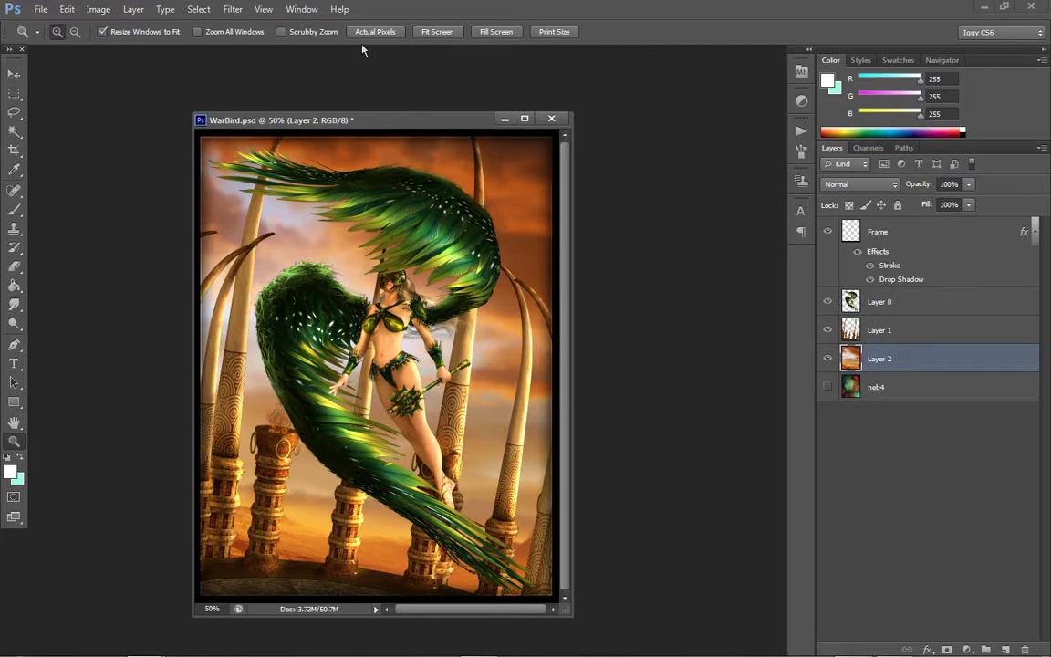
click(97, 9)
mouse_move(101, 46)
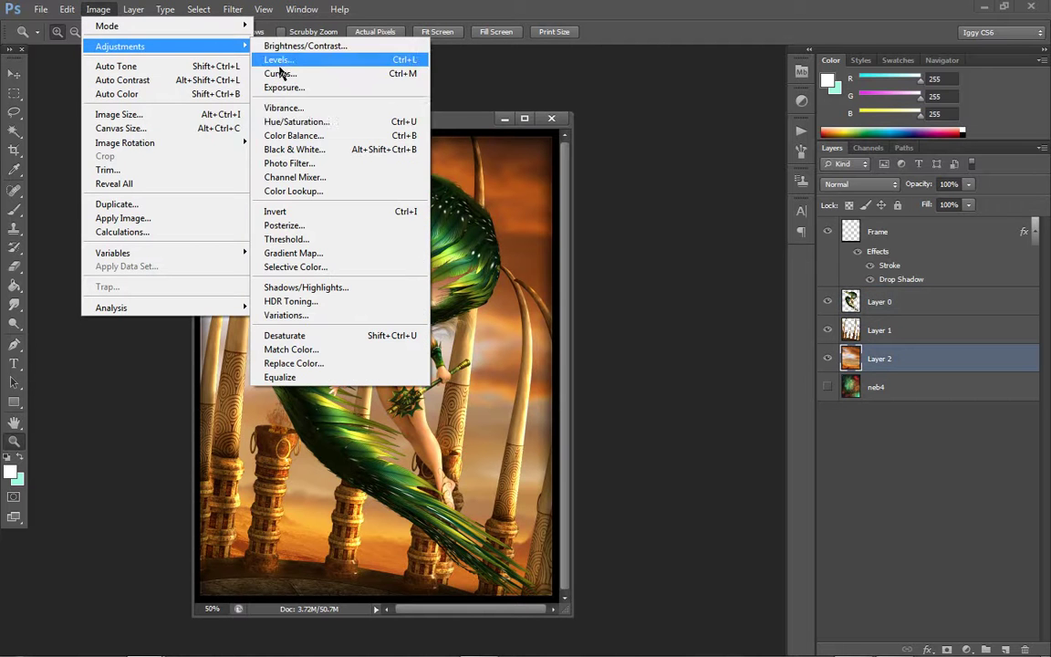
click(325, 122)
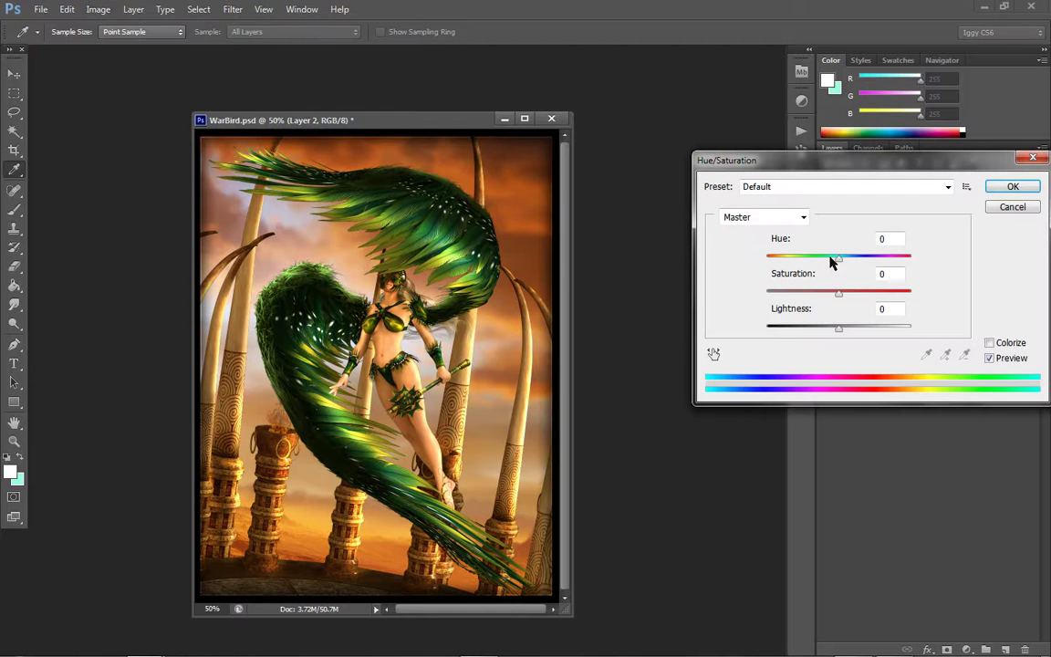
drag(830, 263, 843, 263)
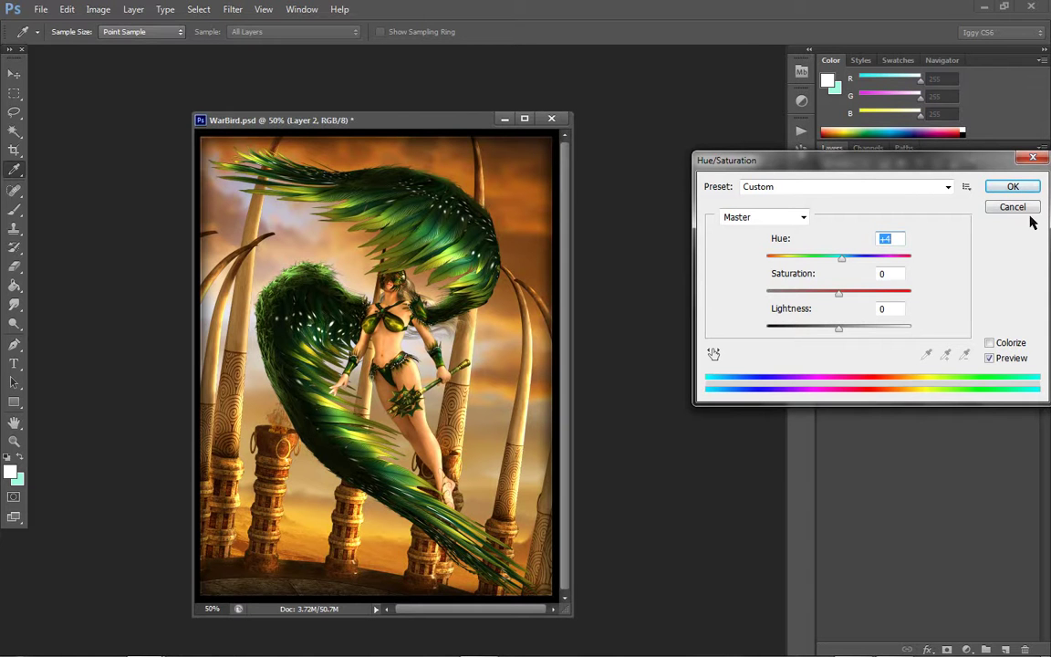
click(1011, 189)
key(z)
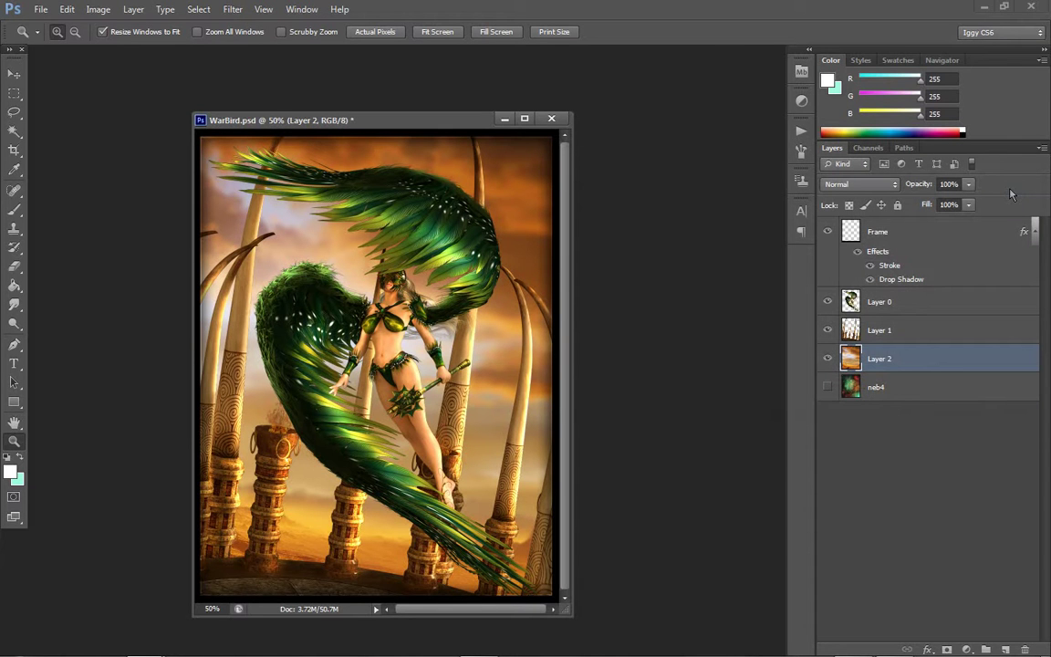
Try a midtone Color Balance of 0, +25, 0 on the Layer 2 sky background
click(467, 319)
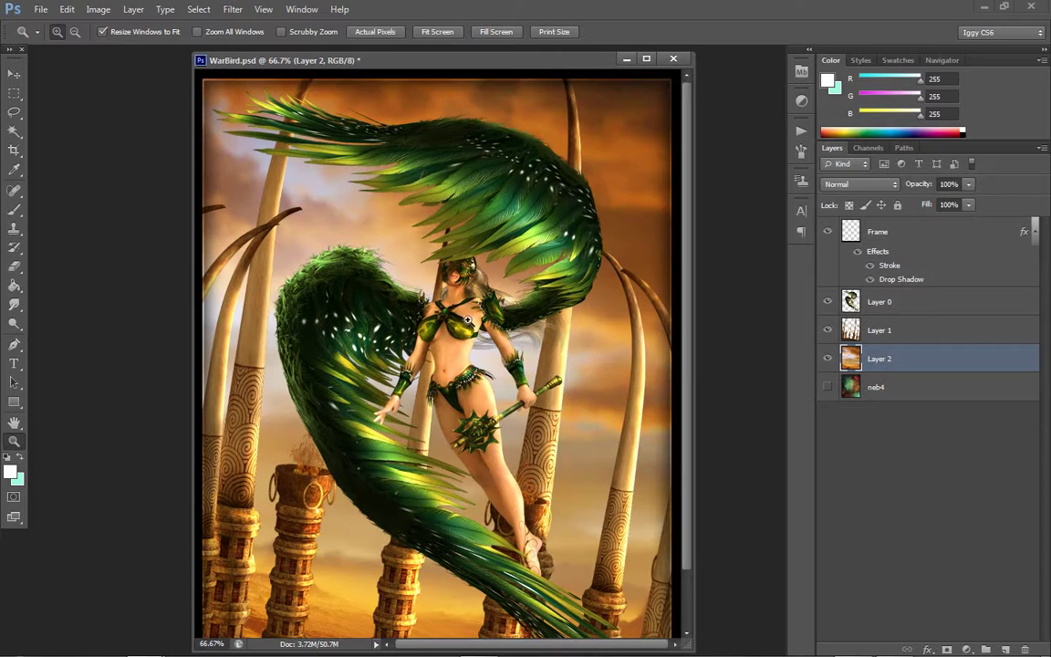
click(98, 10)
mouse_move(176, 46)
click(361, 139)
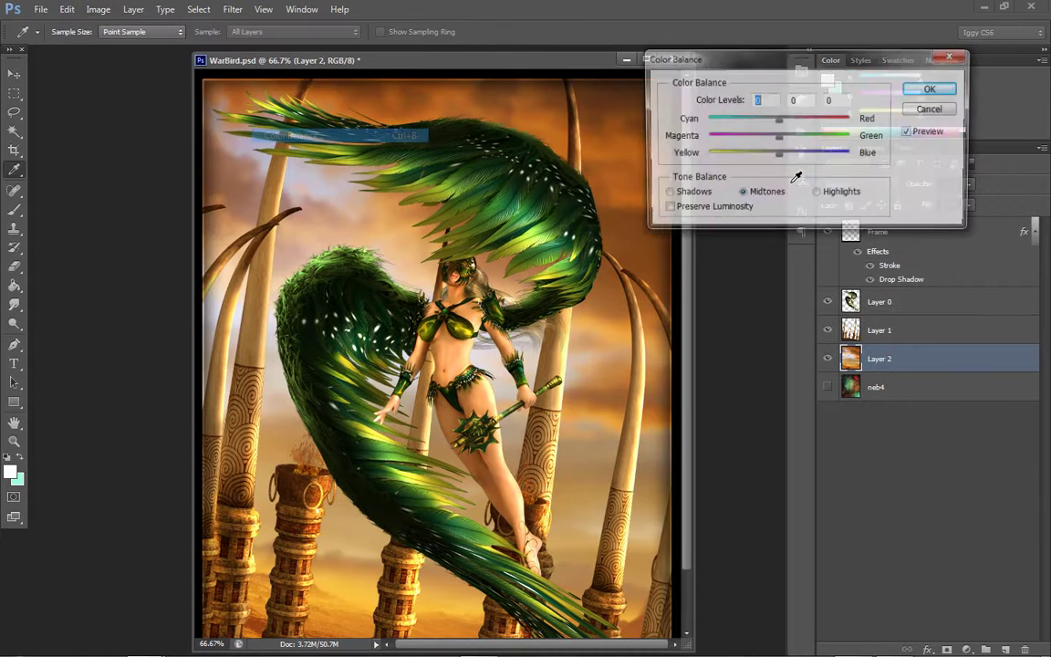
mouse_move(791, 136)
mouse_down()
mouse_move(809, 139)
mouse_move(797, 139)
mouse_up()
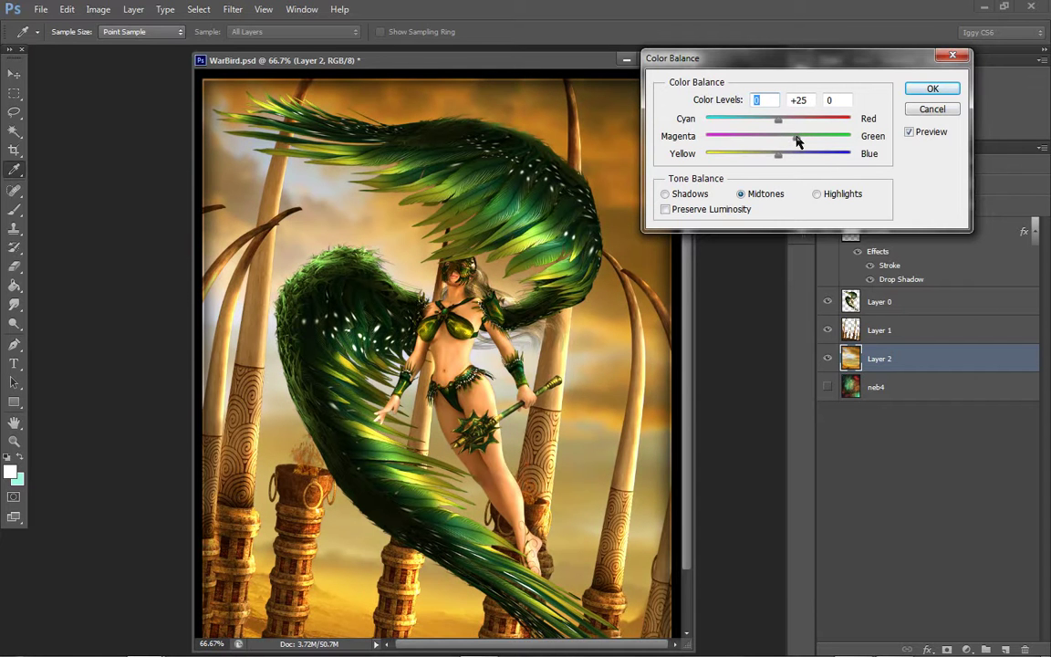
click(905, 87)
key(z)
right_click(395, 305)
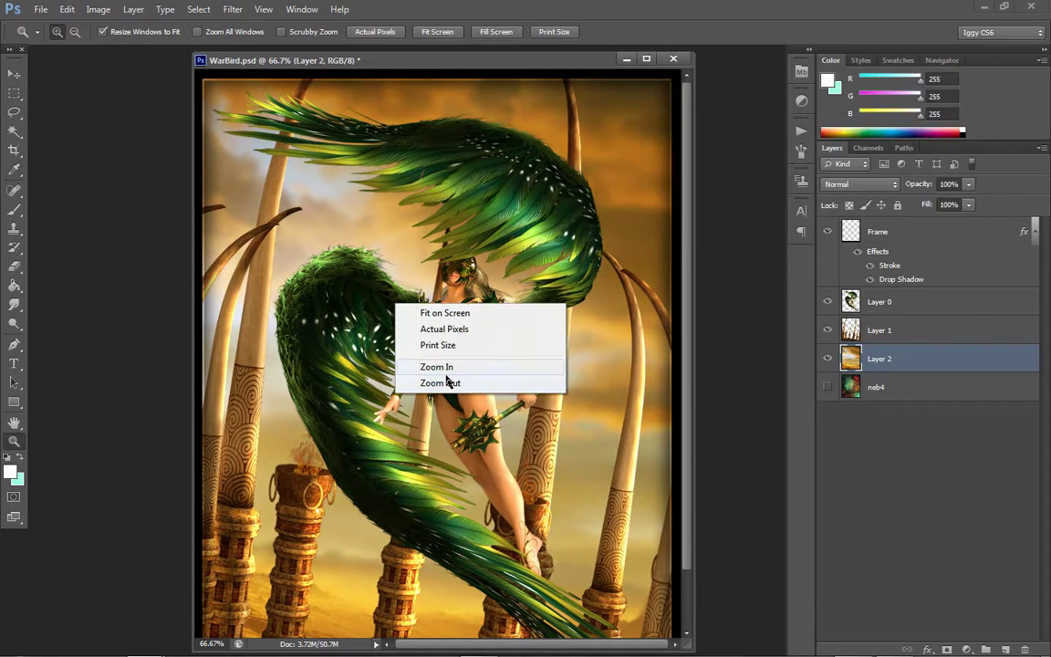
click(439, 383)
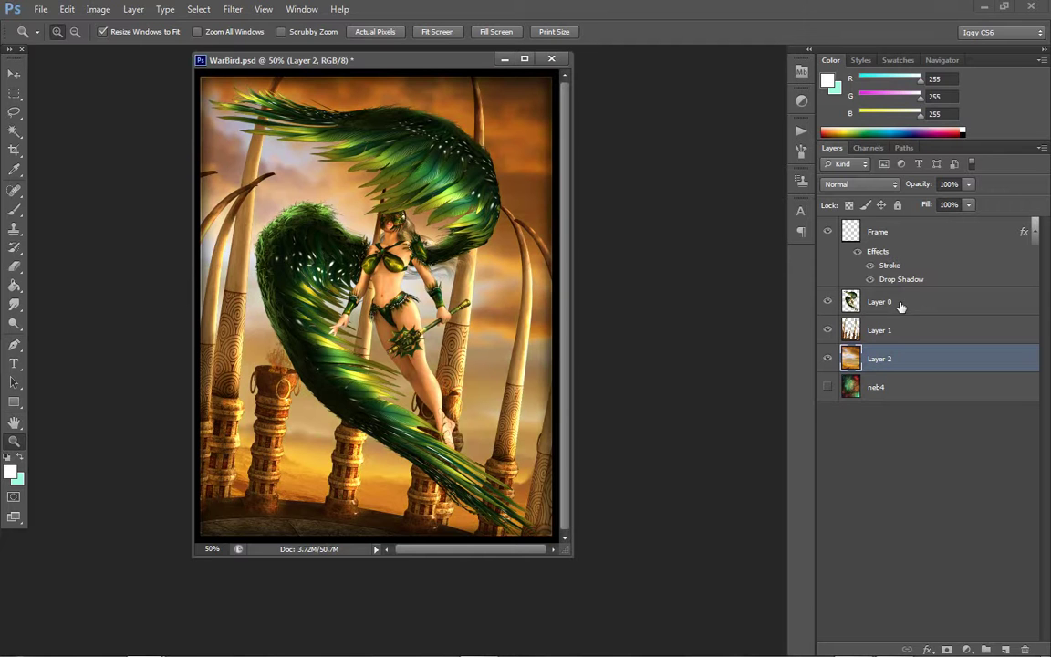
Apply a midtone Color Balance of +25, 0, 0 to the pillars in Layer 1
drag(899, 324, 899, 330)
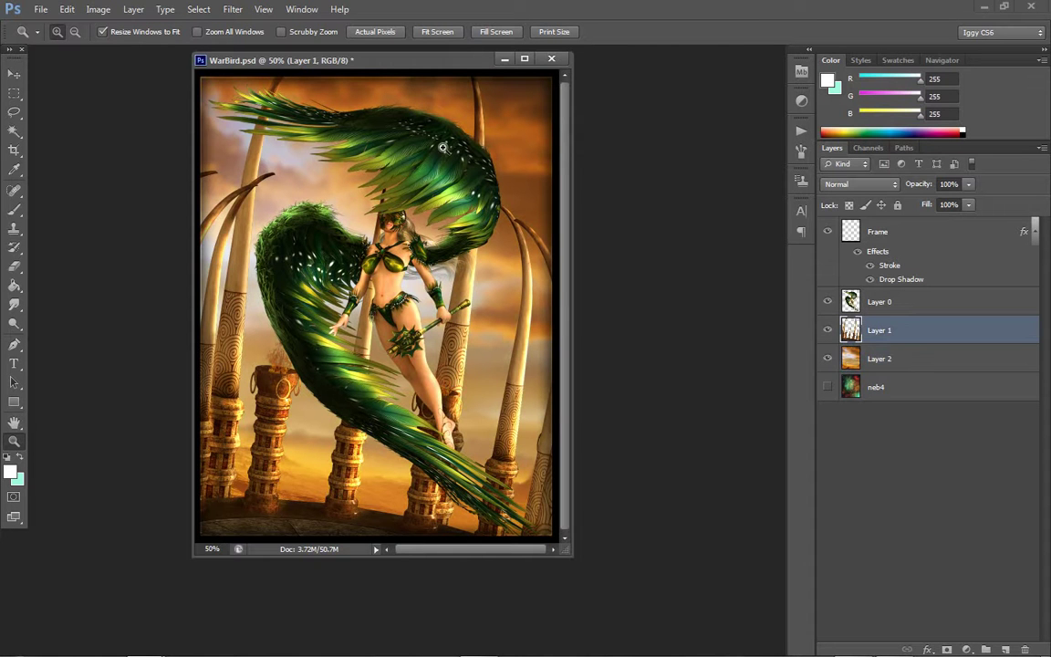
click(99, 9)
mouse_move(107, 46)
click(292, 165)
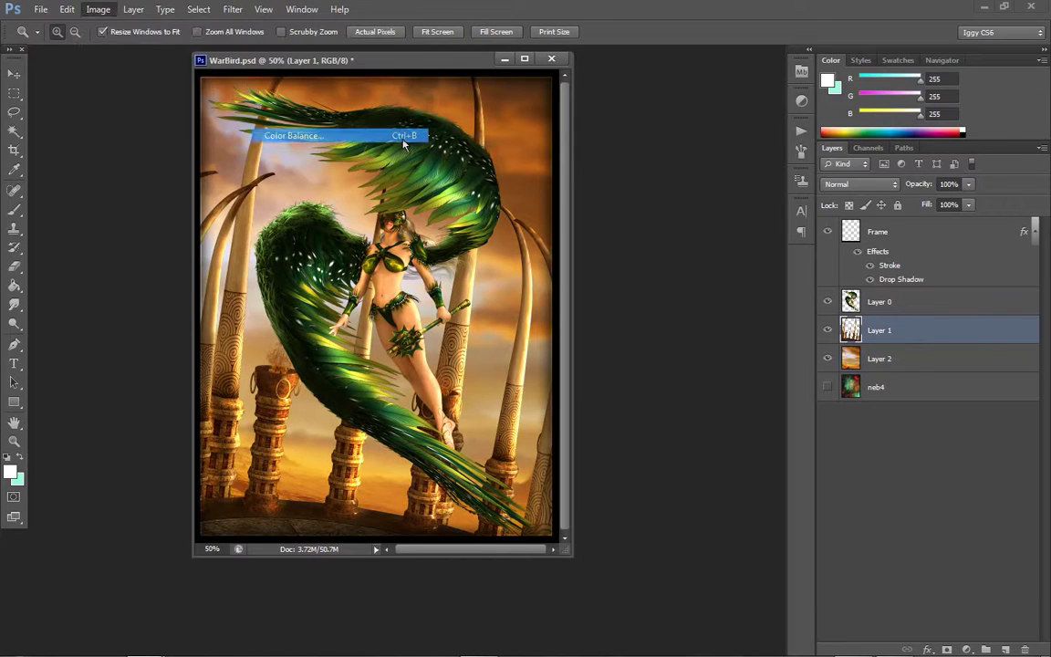
drag(789, 123, 797, 124)
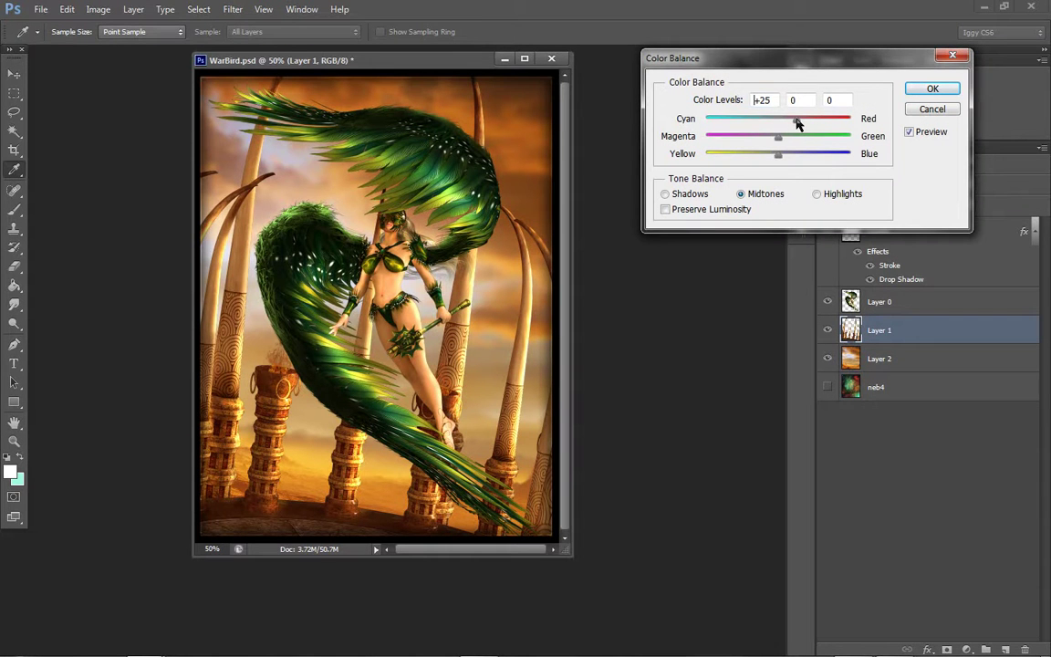
click(931, 90)
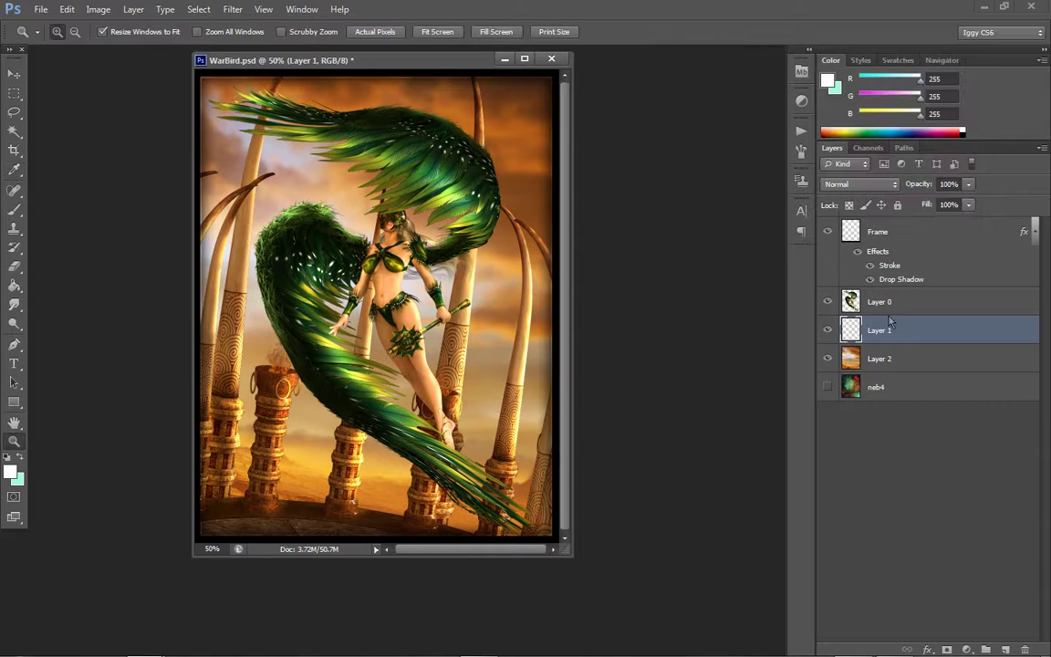
Try a midtone Color Balance of +15, 0, +1 on the winged figure in Layer 0
click(874, 302)
click(98, 9)
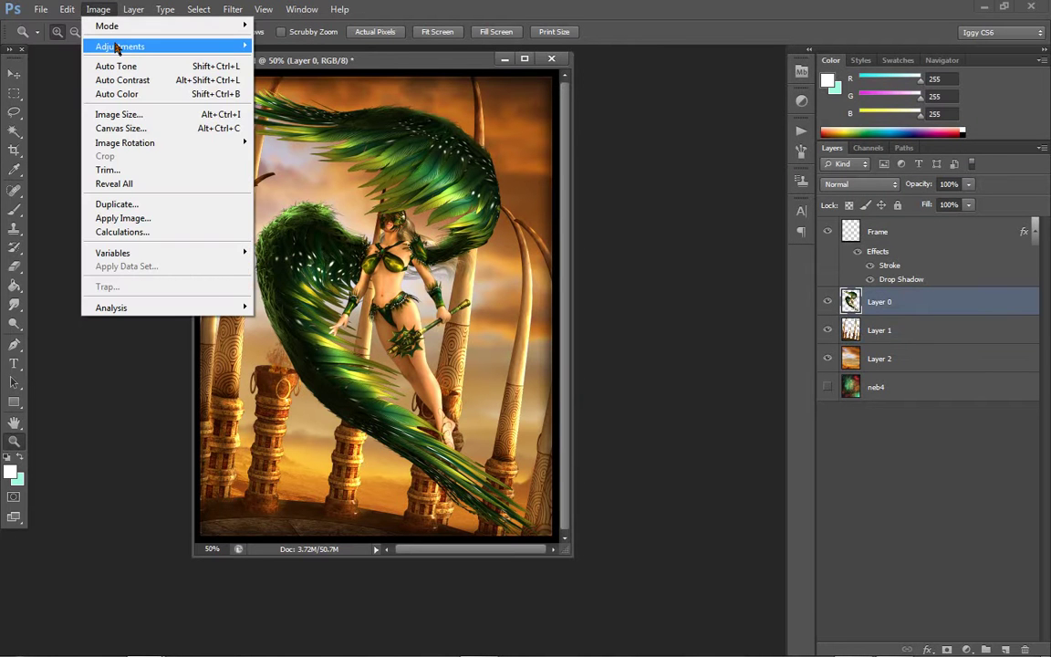
mouse_move(117, 48)
click(264, 134)
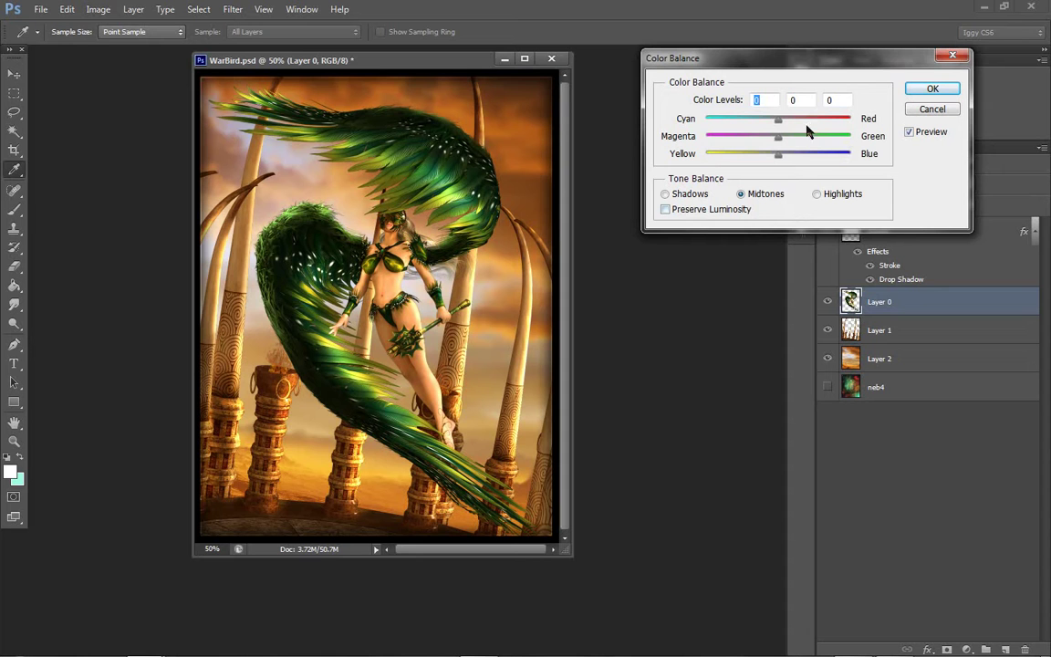
drag(778, 119, 779, 161)
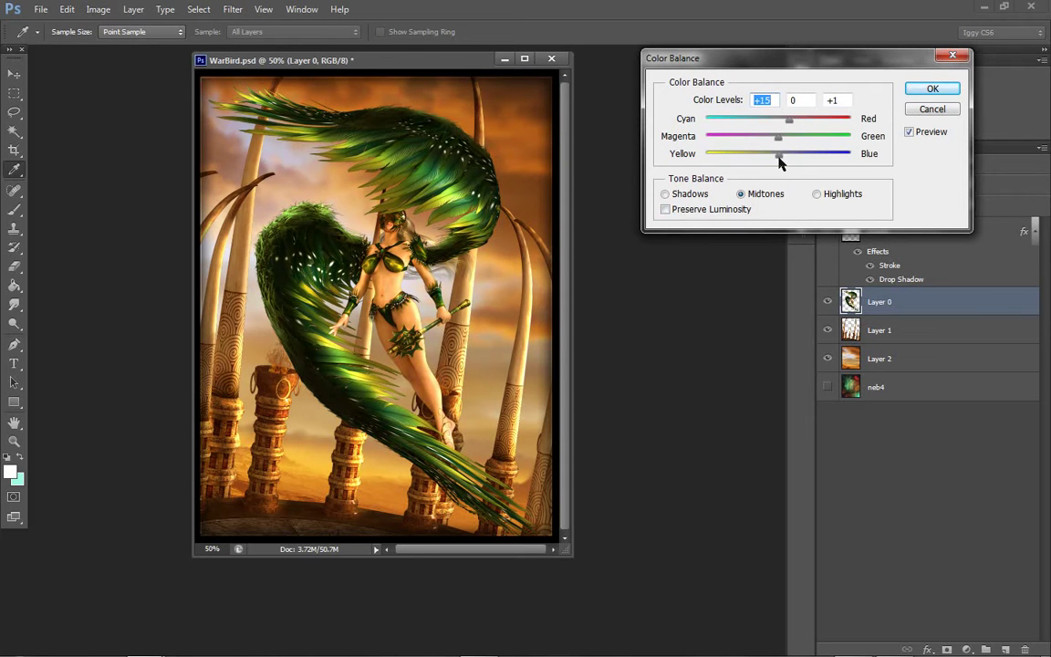
click(933, 109)
key(z)
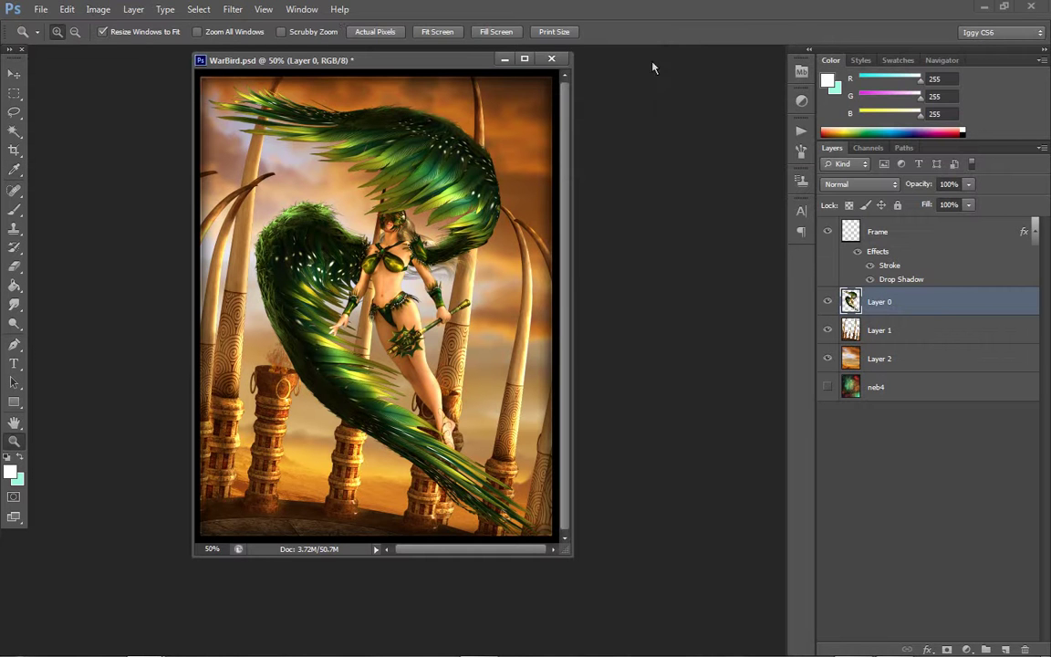
Try a Brightness/Contrast adjustment on the winged figure in Layer 0
click(99, 9)
mouse_move(119, 46)
click(295, 50)
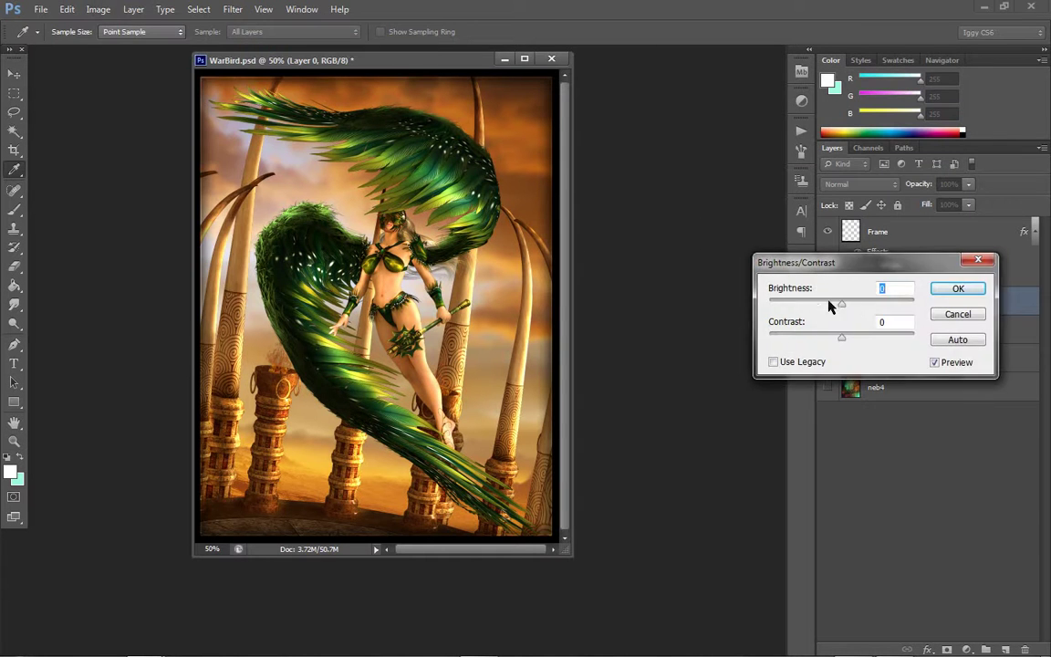
drag(855, 310, 843, 334)
click(955, 315)
key(z)
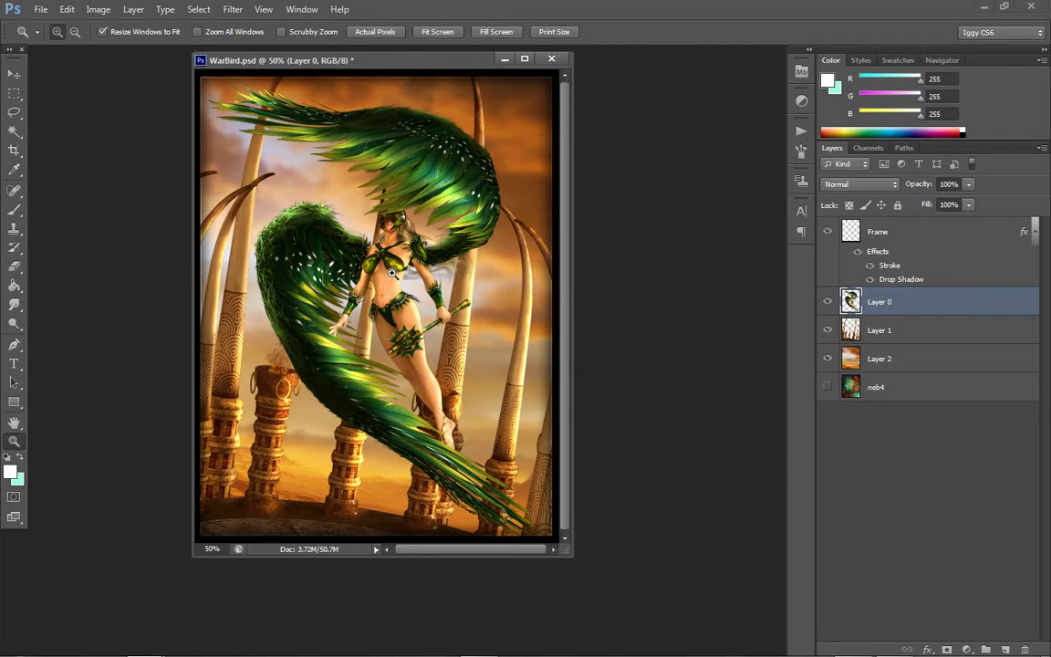
Hide the winged figure in Layer 0 so the pillars and braziers behind it can be inspected
click(392, 273)
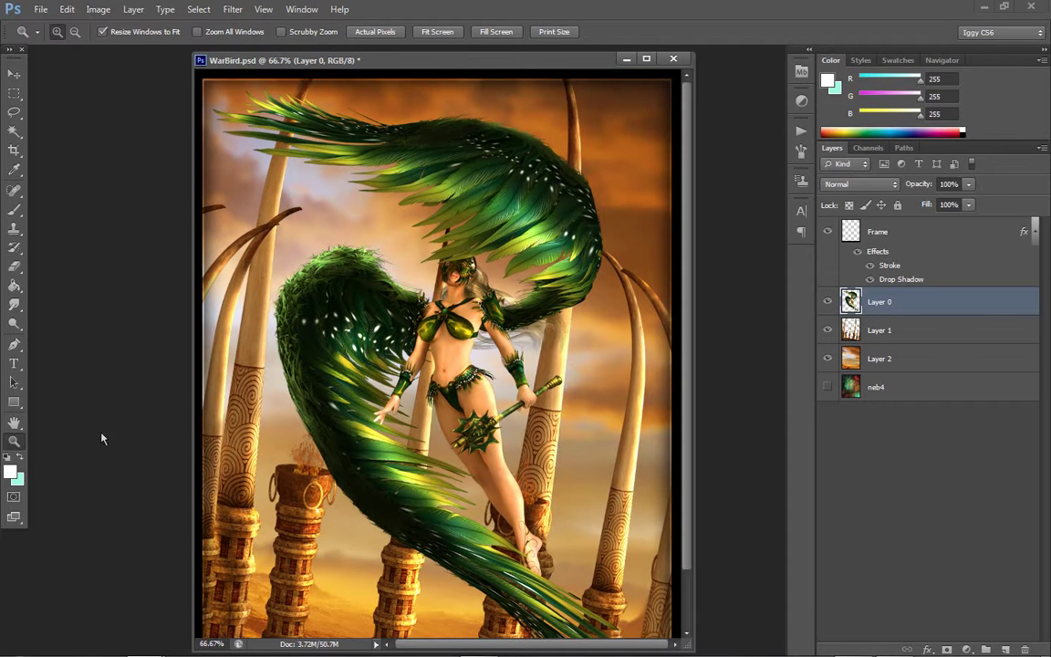
click(325, 491)
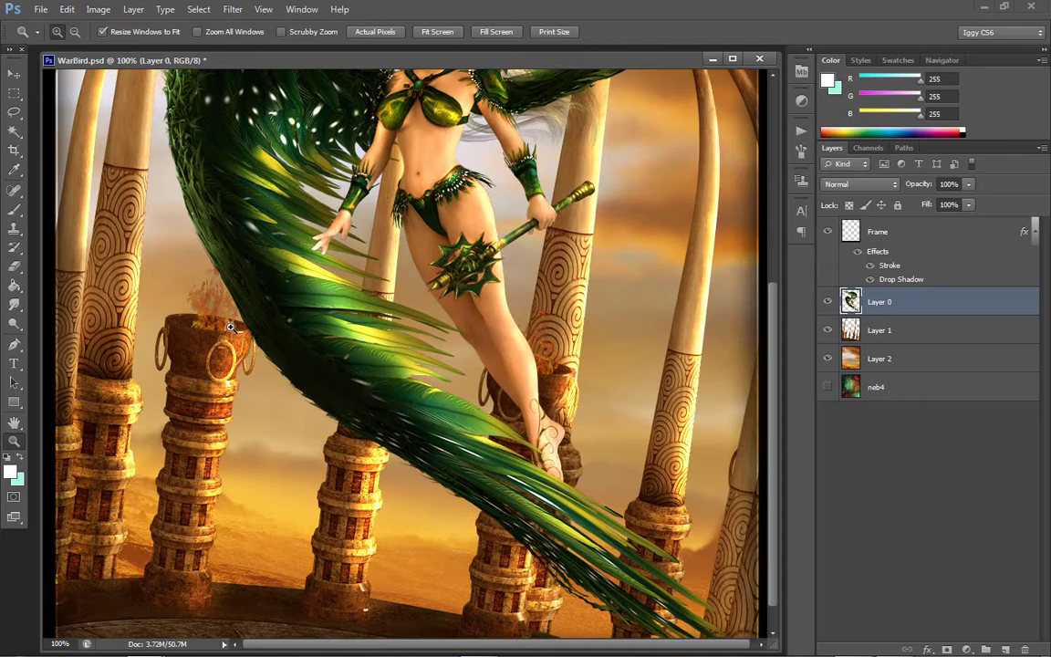
click(828, 302)
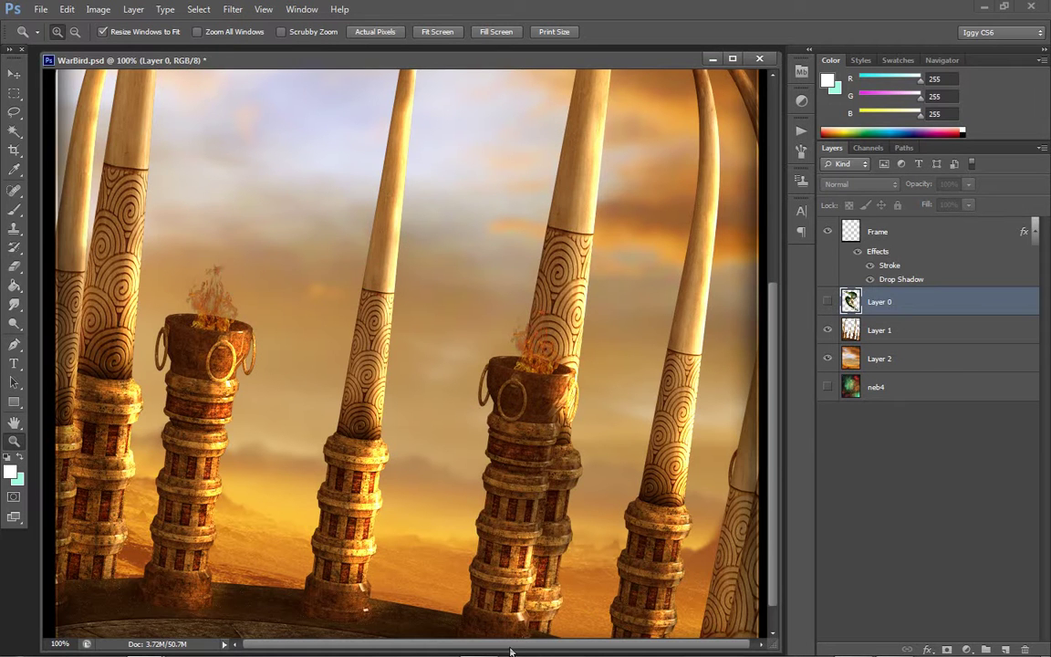
scroll(653, 650, right, 1)
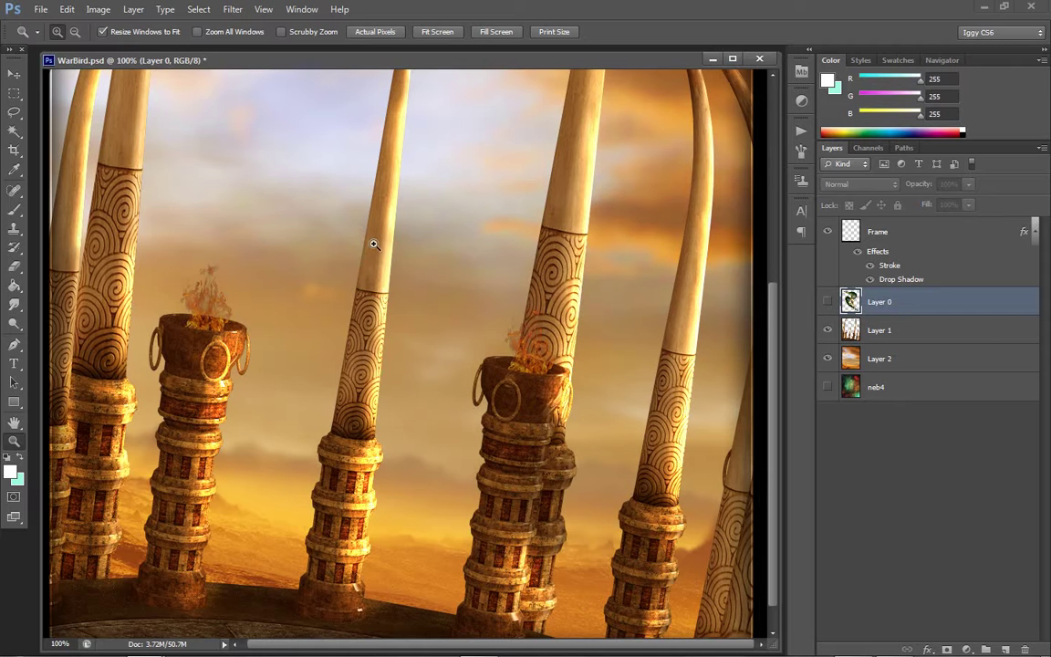
right_click(354, 404)
click(435, 481)
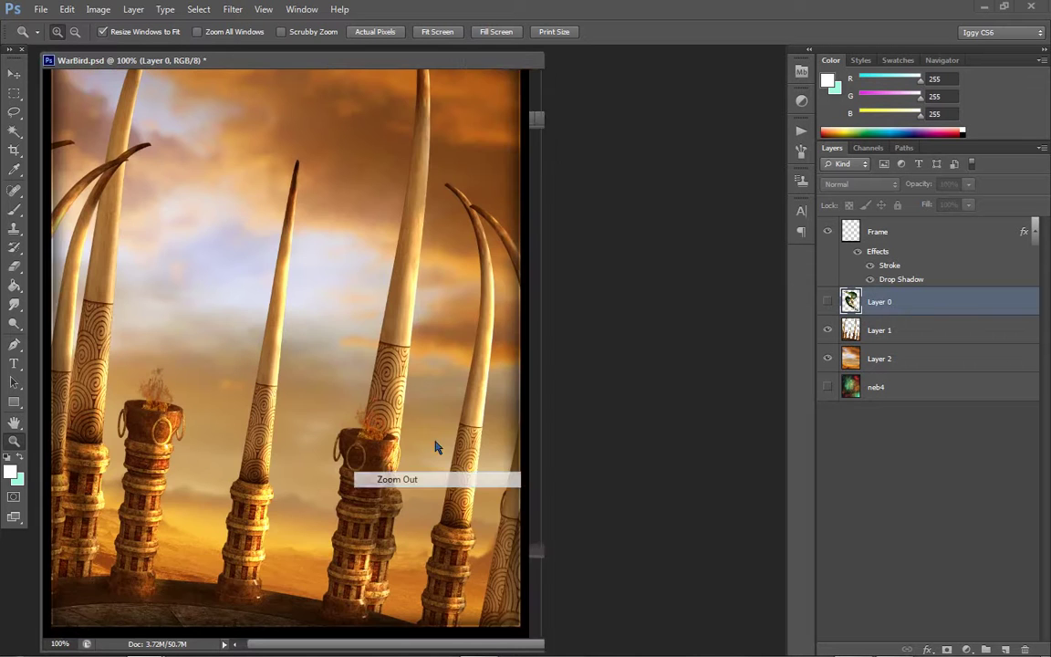
drag(318, 66, 438, 78)
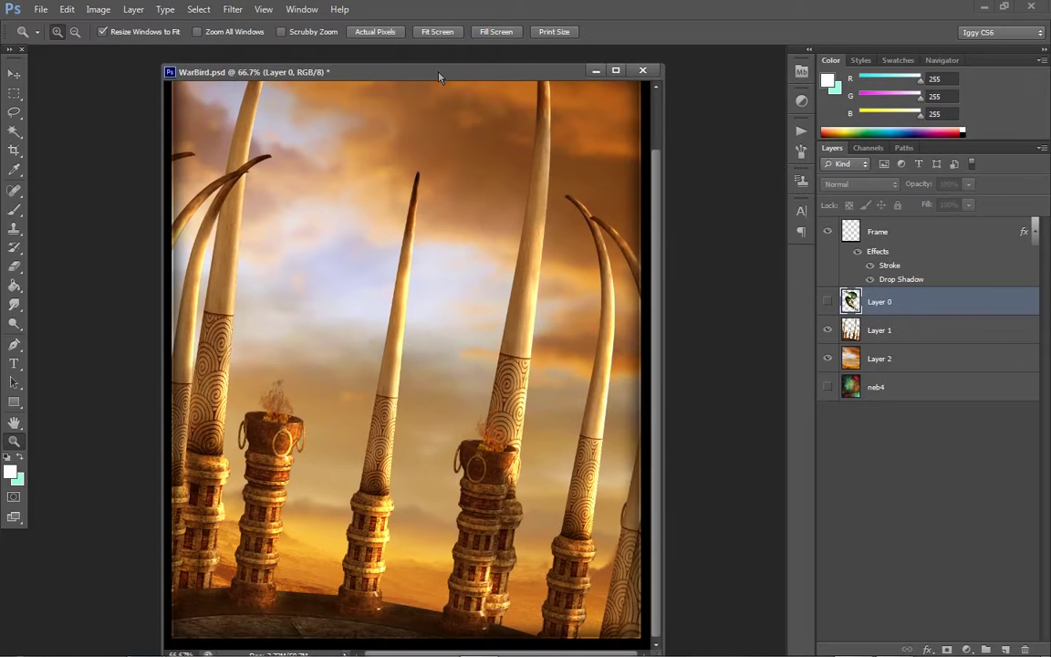
Open the flame image fire3.jpg from the WorkStuff folder
click(42, 9)
click(52, 39)
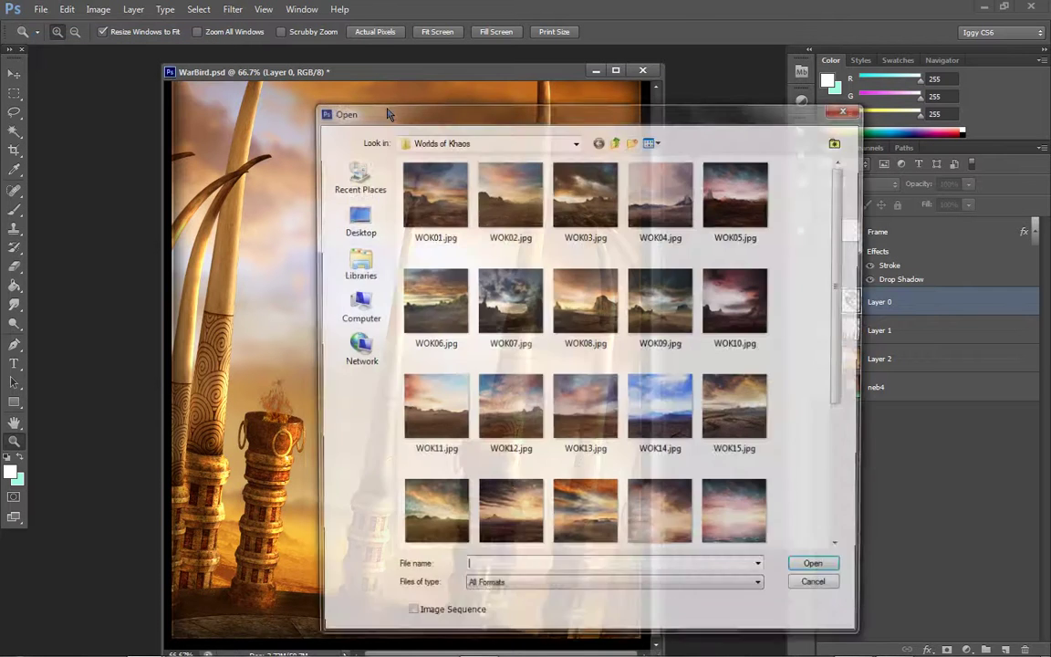
click(428, 141)
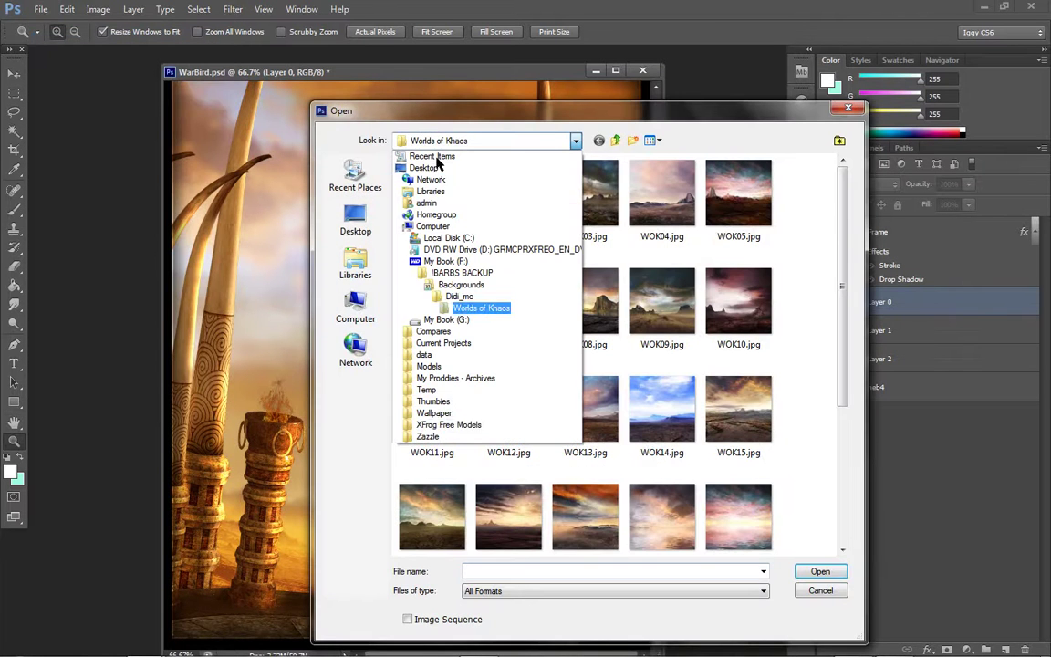
click(435, 414)
double_click(739, 183)
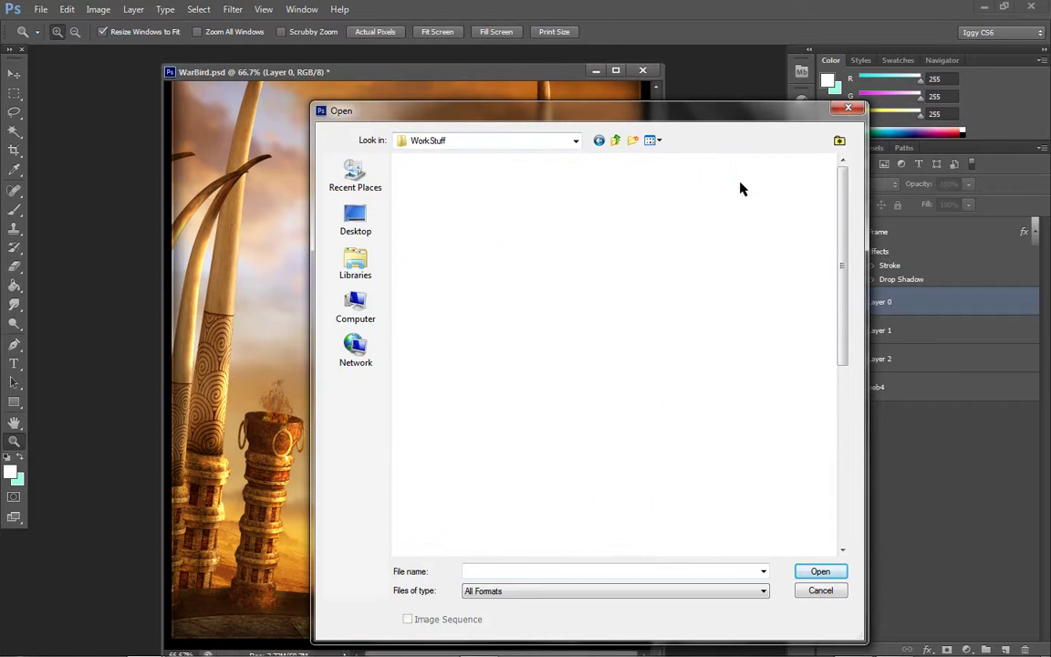
scroll(727, 347, down, 5)
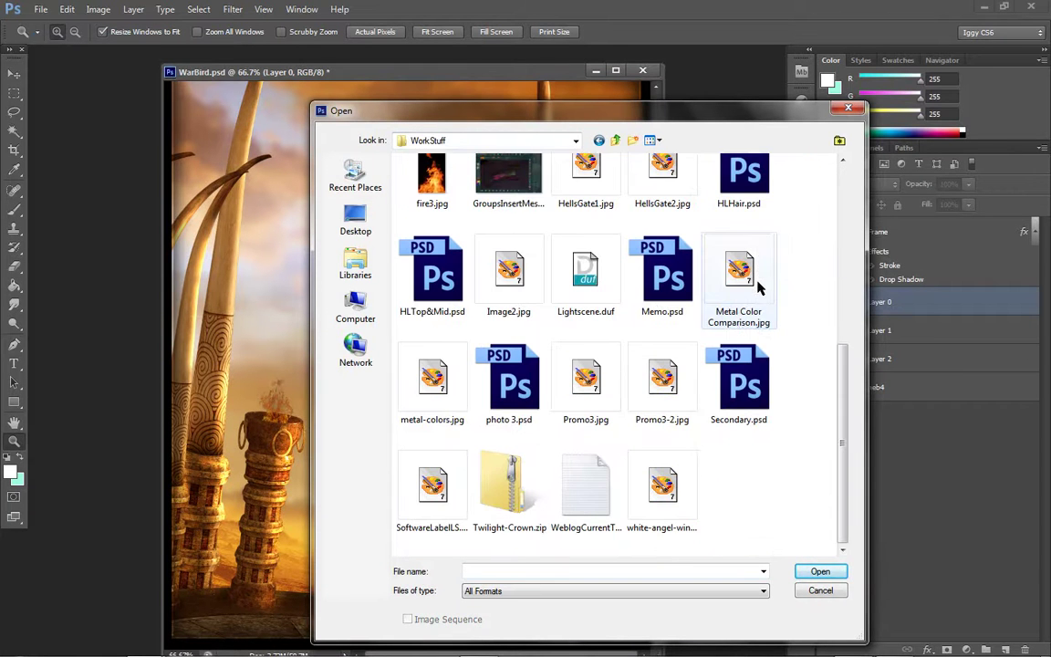
scroll(803, 342, up, 10)
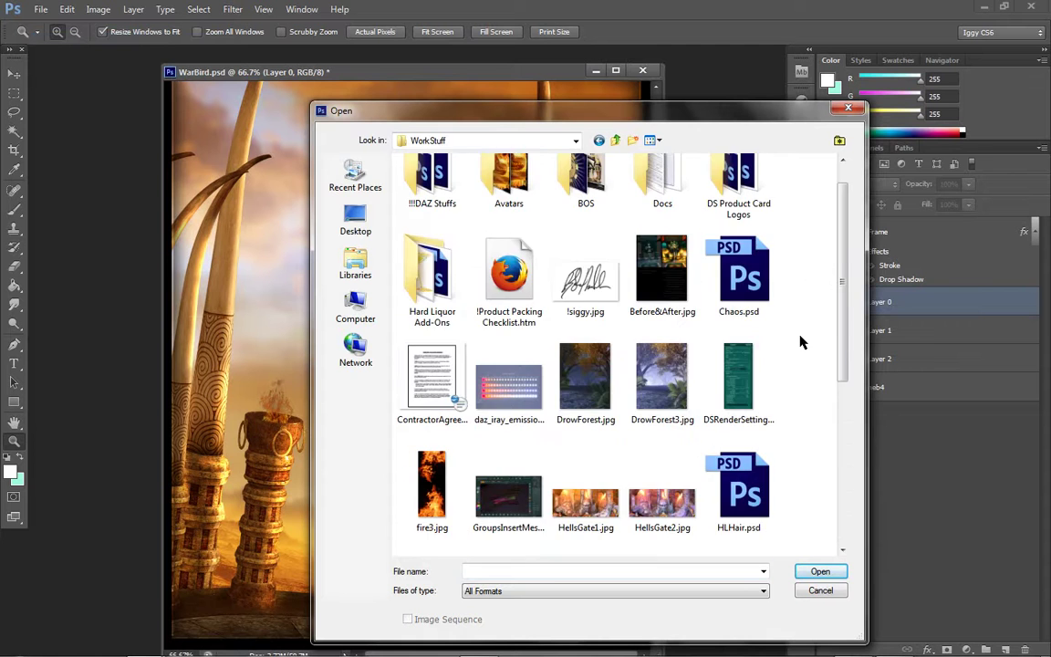
scroll(803, 343, down, 3)
click(449, 326)
double_click(449, 327)
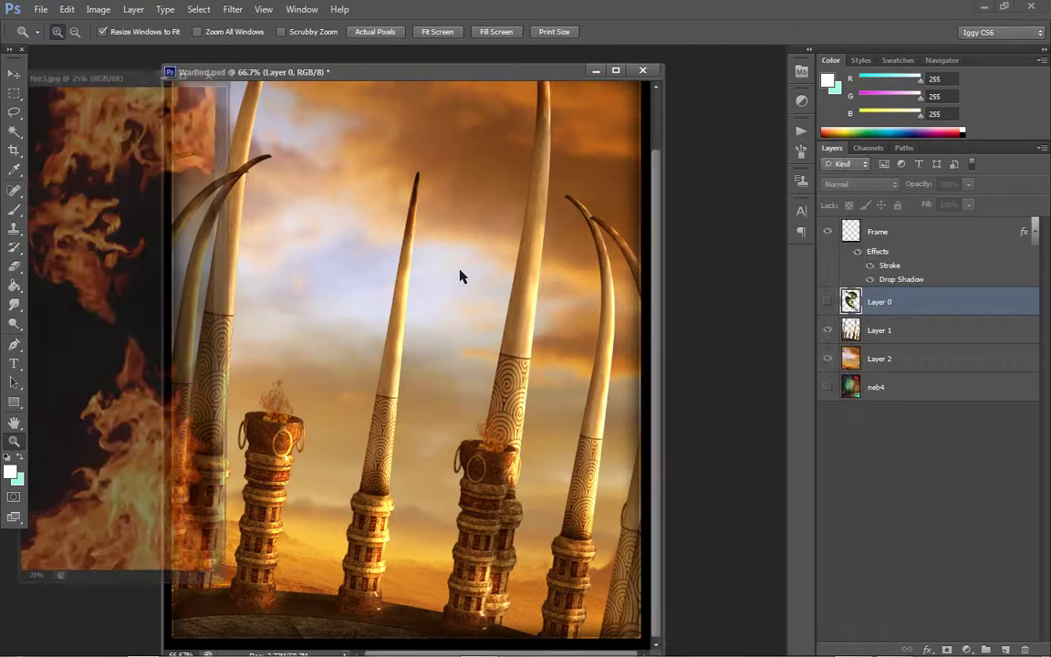
Lasso the large flames in the lower part of fire3.jpg and copy them
click(15, 110)
mouse_move(196, 344)
mouse_down()
mouse_move(101, 375)
mouse_move(35, 465)
mouse_move(7, 567)
mouse_up()
mouse_move(274, 585)
mouse_down()
mouse_move(298, 535)
mouse_move(294, 339)
mouse_move(196, 344)
mouse_up()
click(67, 9)
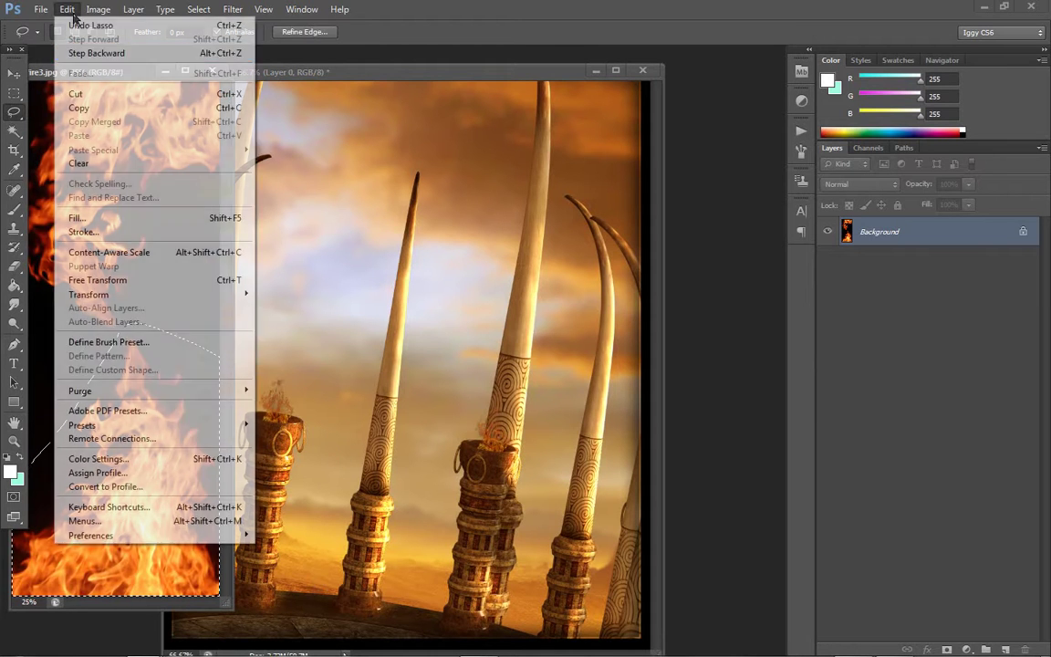
click(82, 106)
Paste the copied flames into WarBird.psd as a new layer directly above Layer 0
click(410, 210)
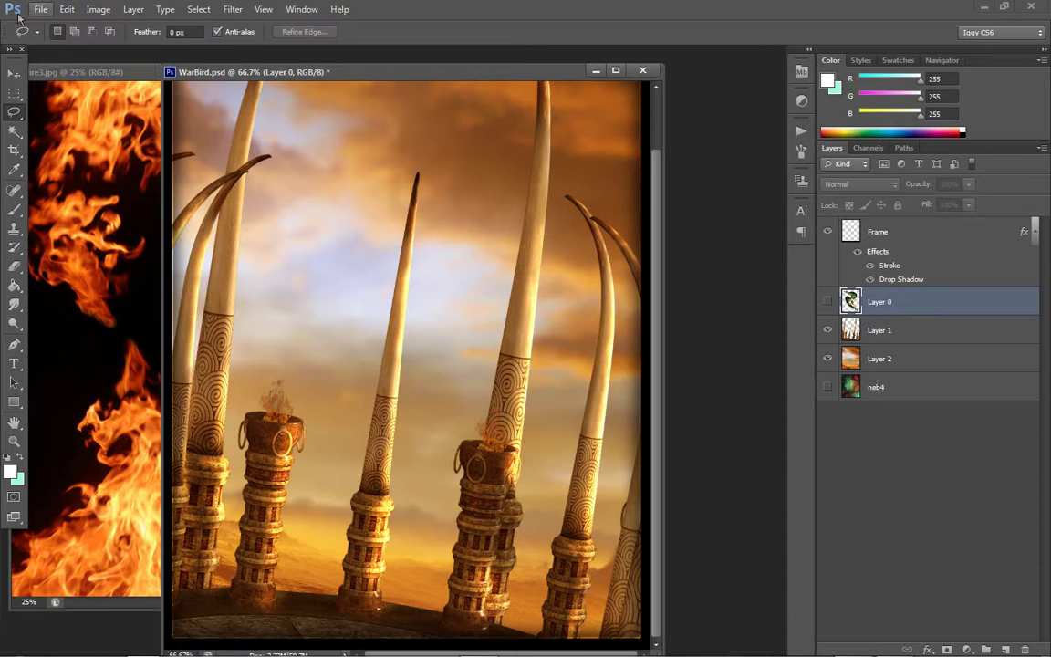
click(67, 10)
click(81, 134)
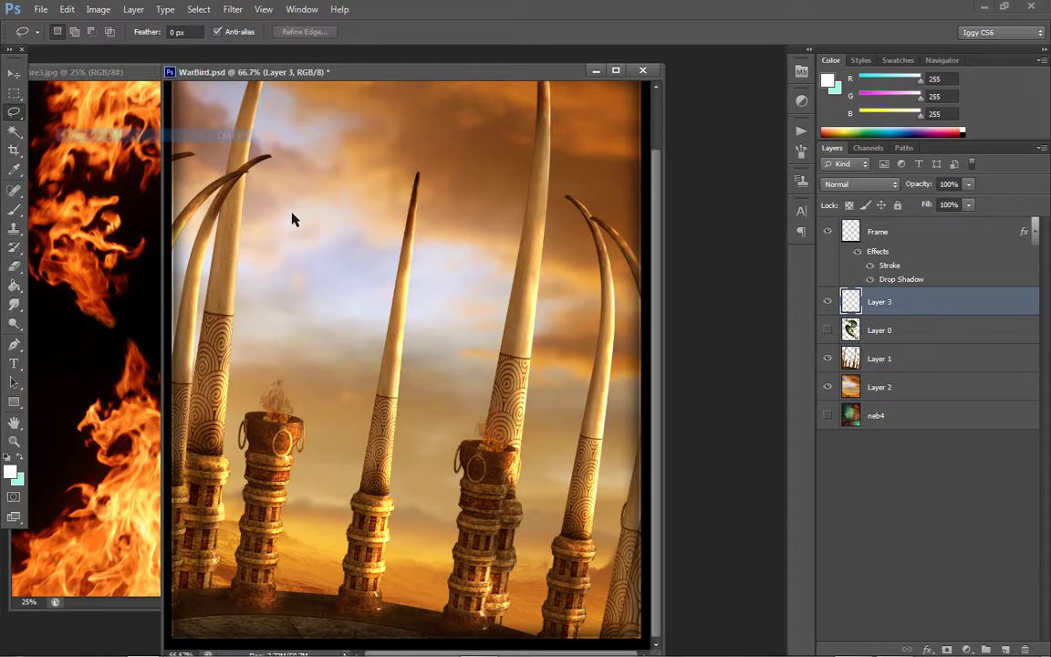
Scale the pasted flames in Layer 3 down to about 11.6% and place them over the left brazier
click(14, 75)
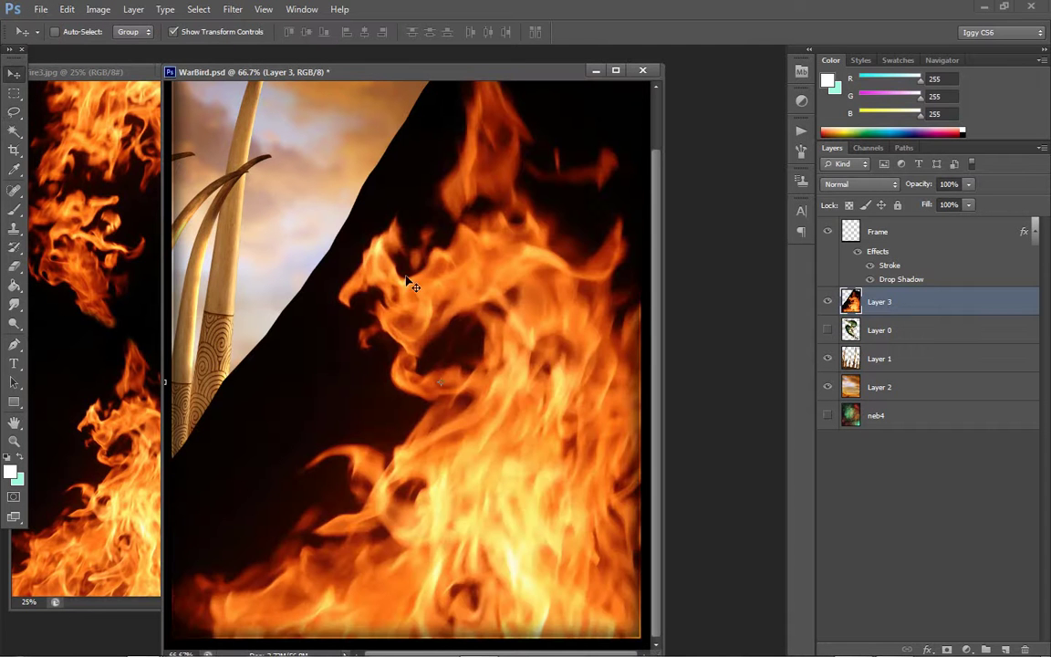
drag(303, 316, 354, 322)
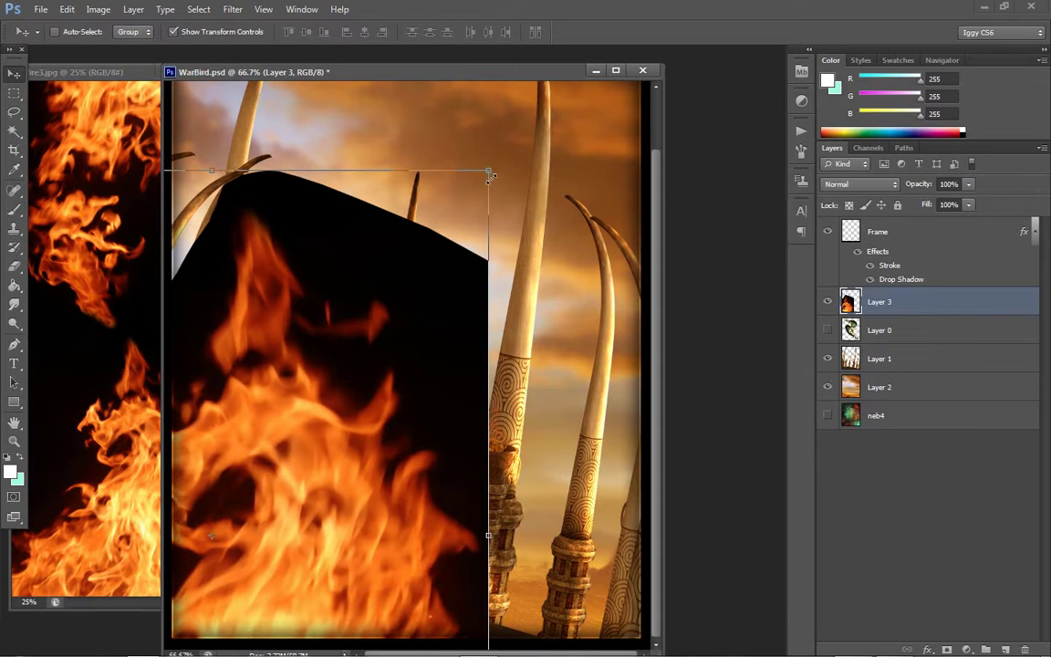
key(ctrl+t)
drag(488, 171, 584, 225)
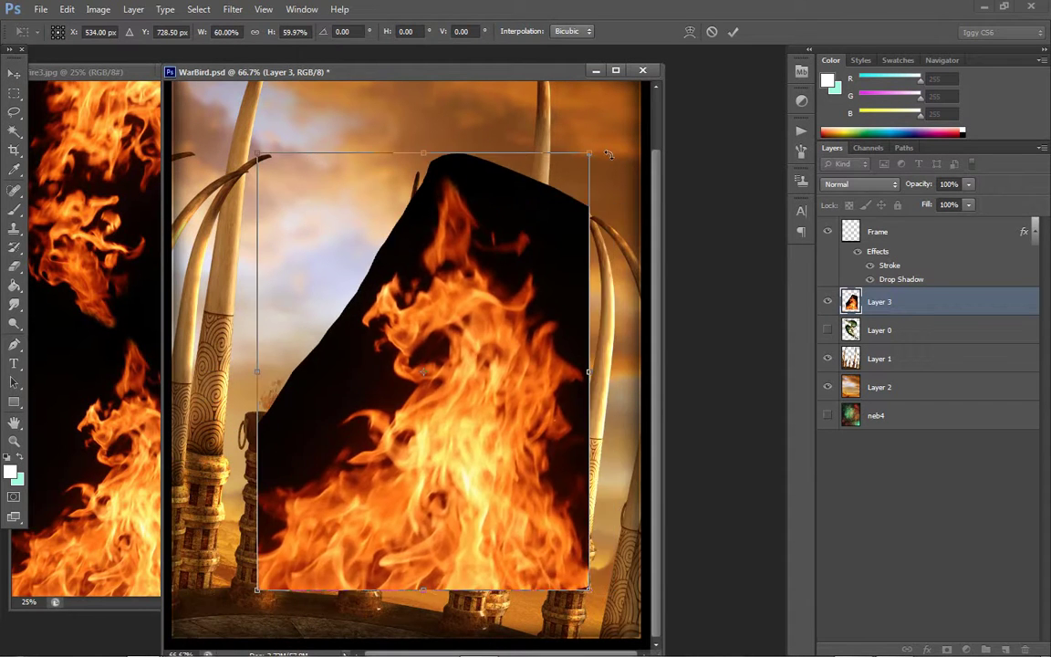
drag(539, 189, 310, 353)
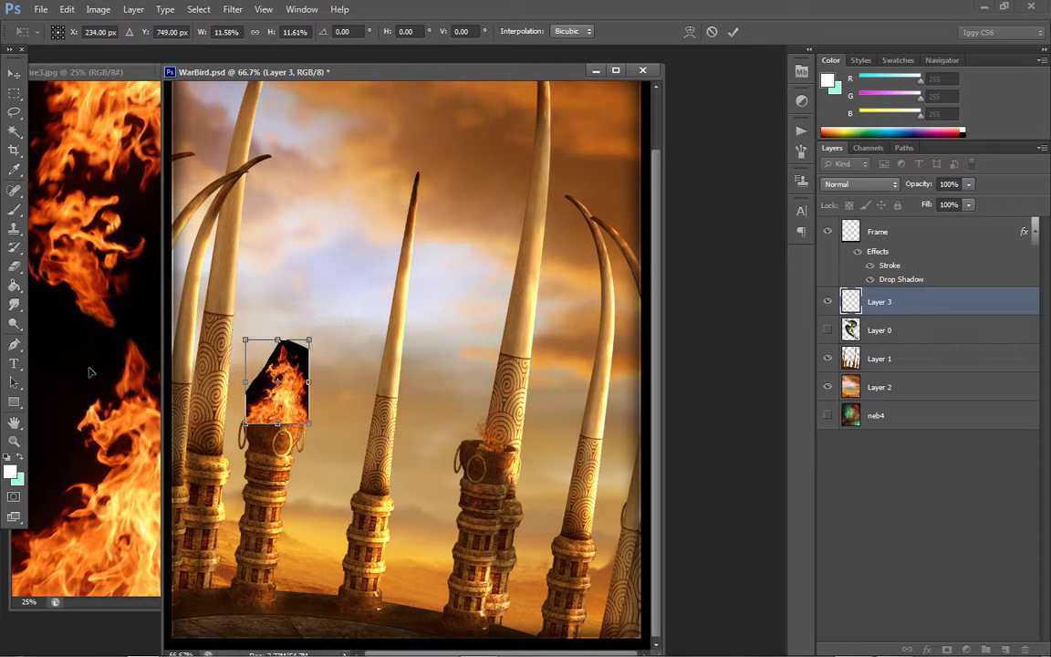
click(14, 441)
click(474, 259)
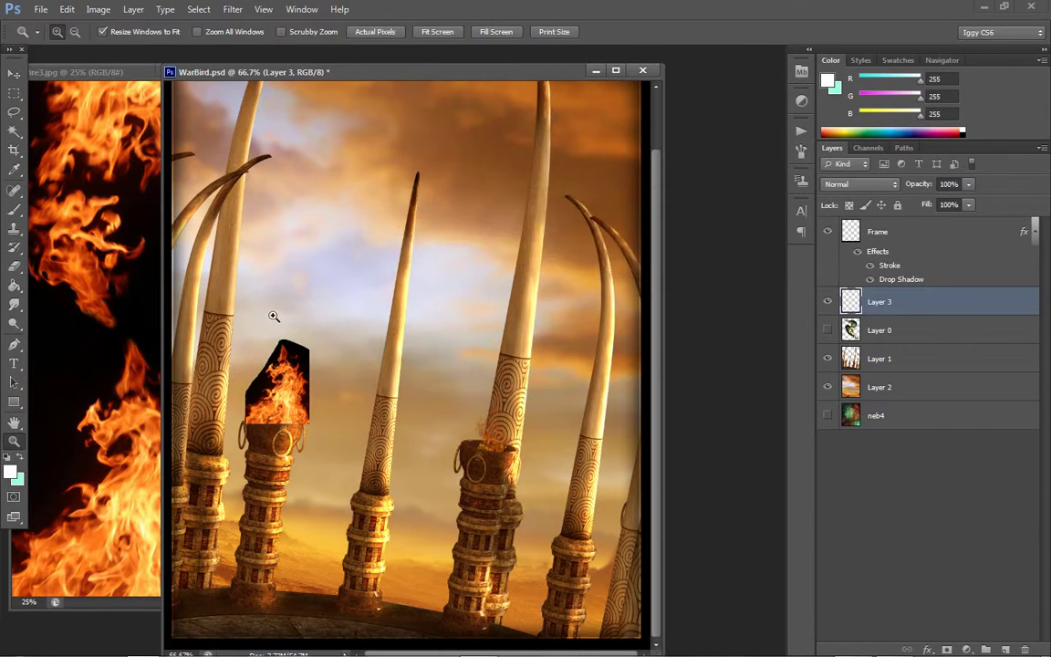
Set the blending mode of the flame layer, Layer 3, to Screen
click(291, 452)
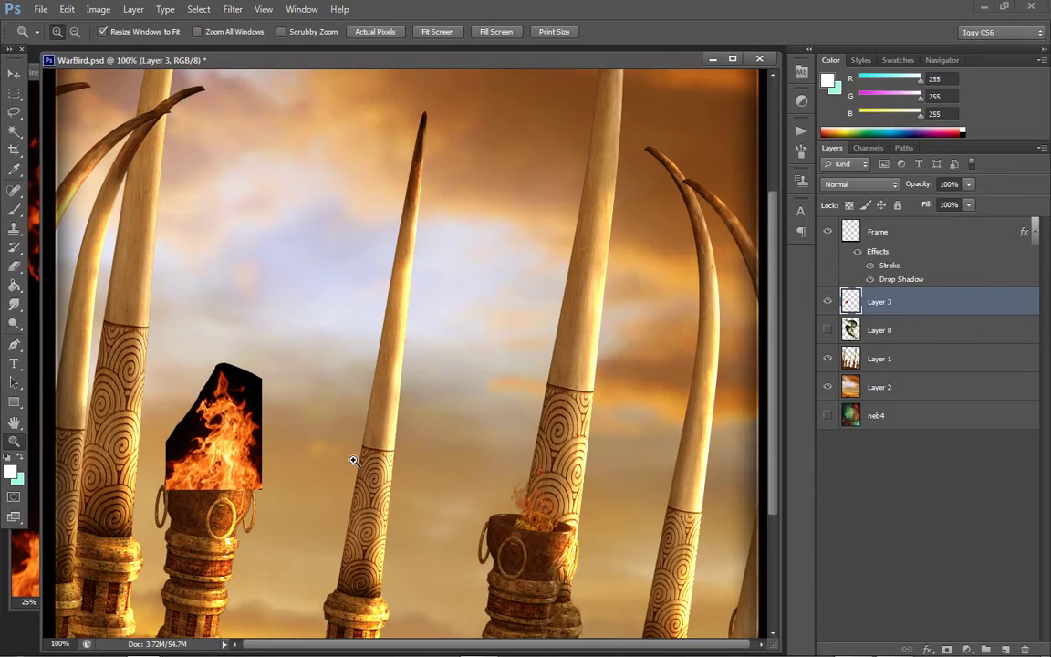
click(833, 185)
click(859, 317)
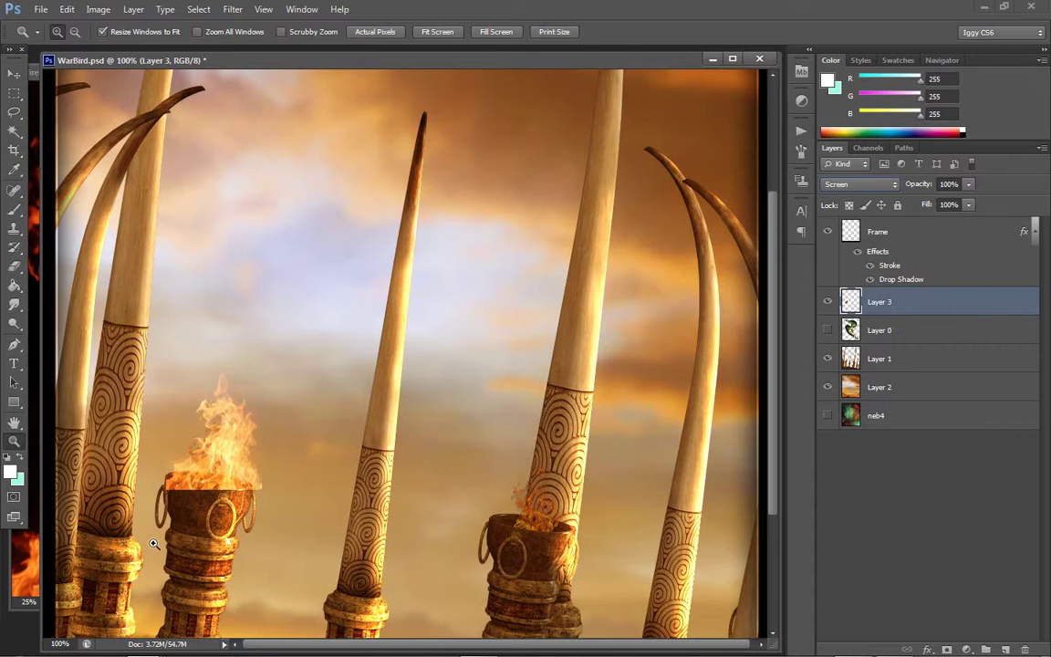
Rotate the flames about 6° clockwise and shift them slightly to follow the left brazier's rim
click(209, 444)
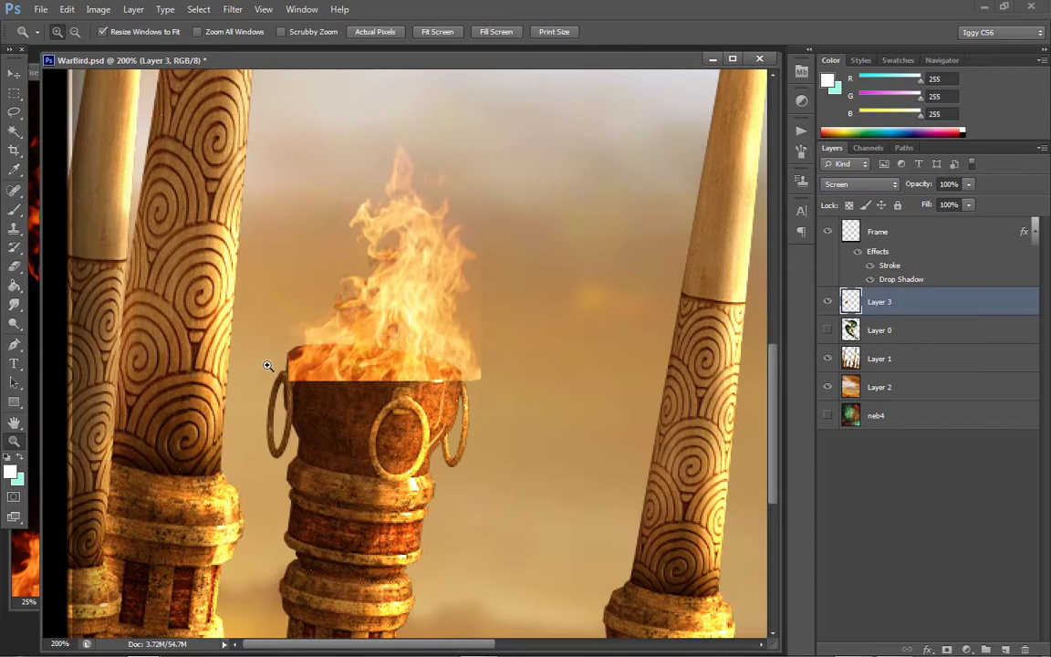
click(22, 77)
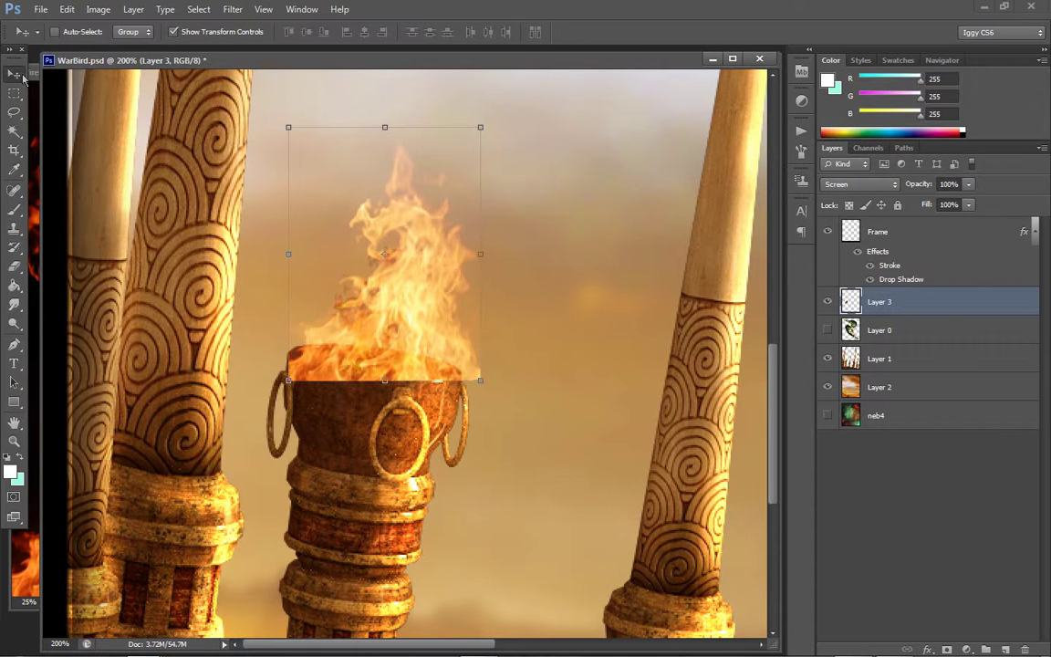
drag(490, 252, 490, 262)
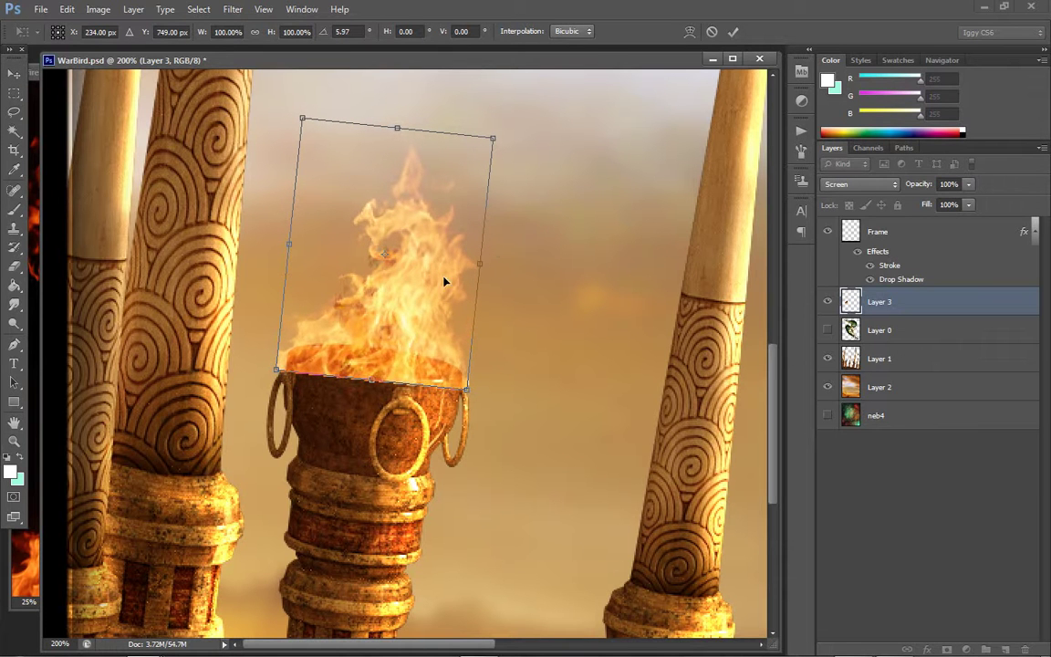
drag(436, 284, 432, 279)
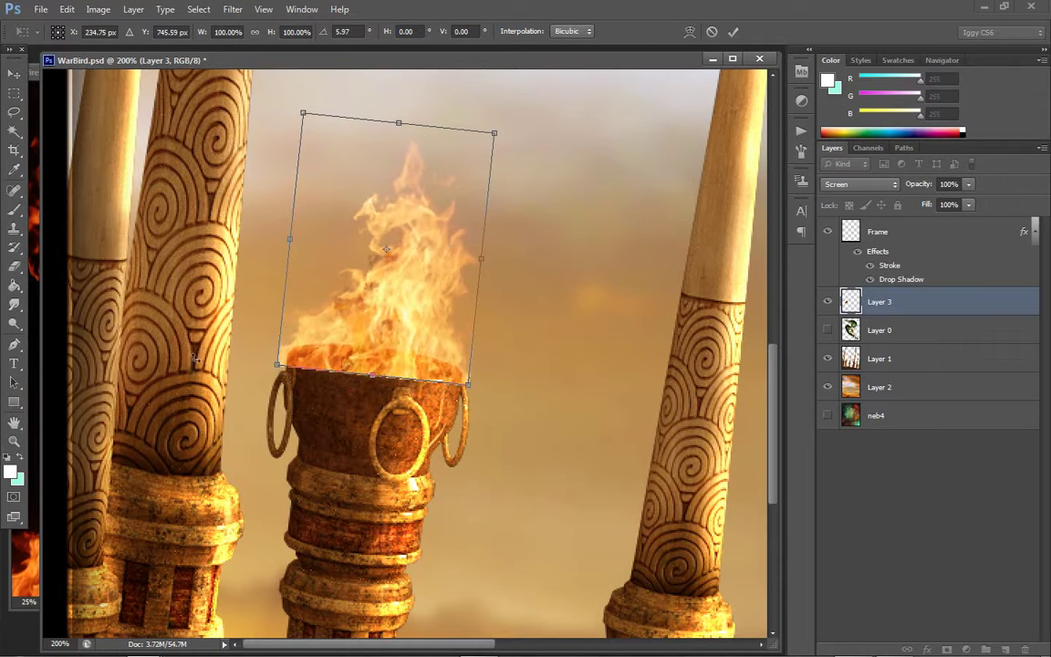
click(13, 441)
click(447, 258)
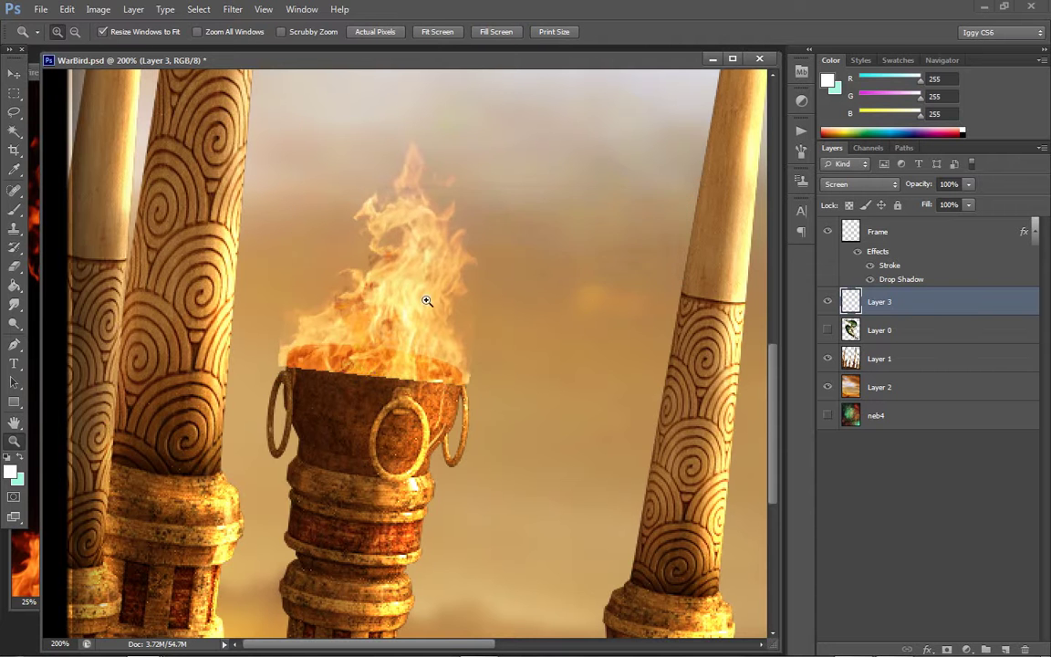
Erase the flame edges spilling over the left brazier's rim and sides, using the Eraser at about 35 and 15 px
click(407, 353)
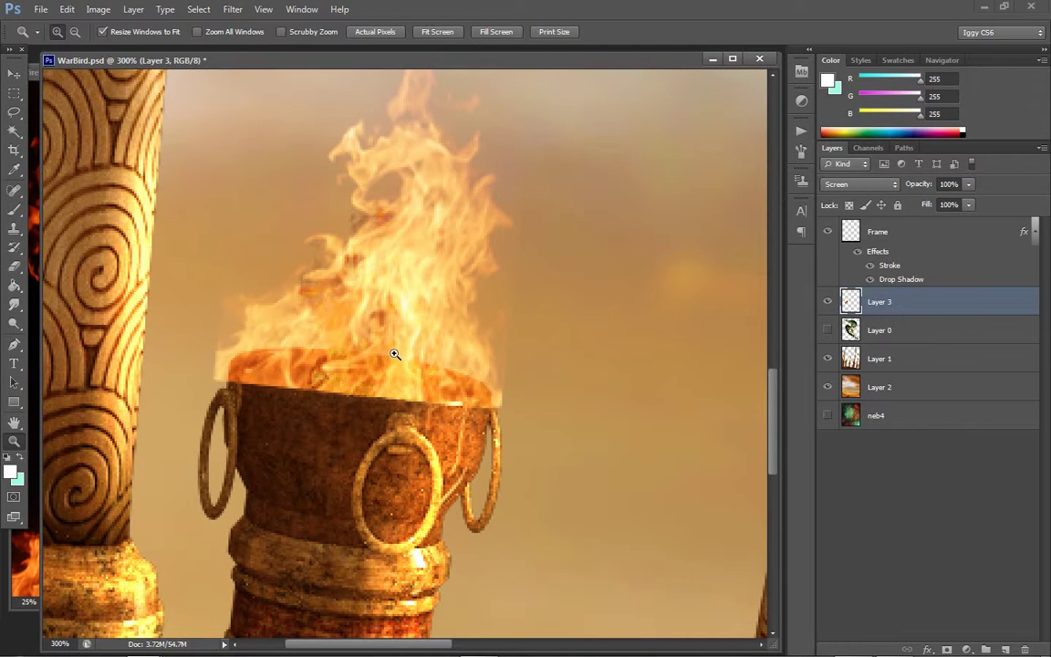
click(394, 354)
click(289, 334)
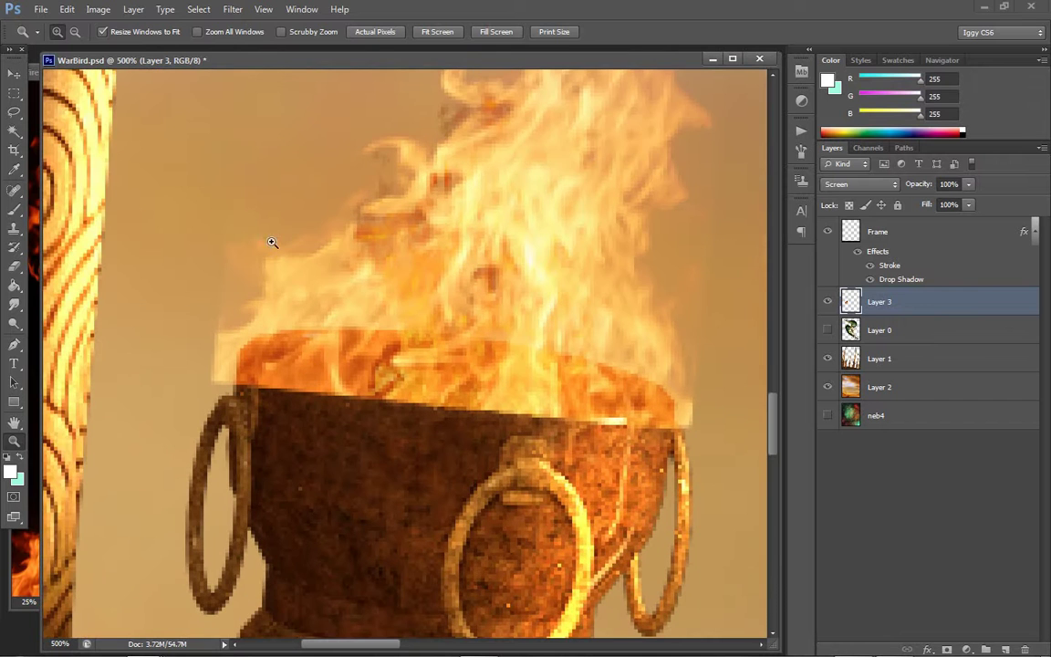
click(13, 266)
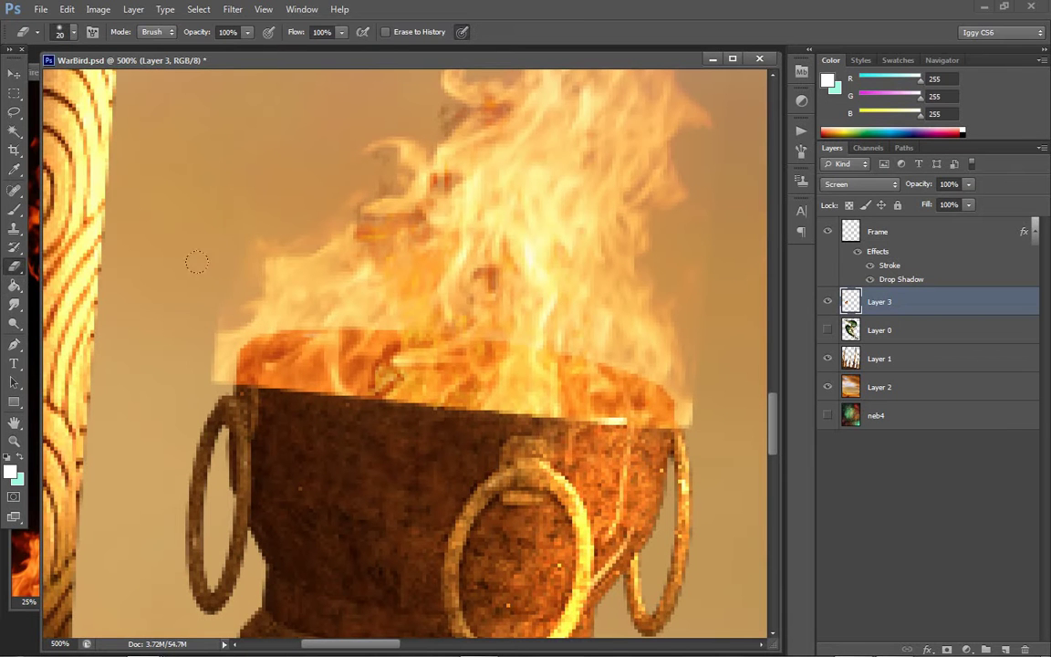
mouse_move(196, 263)
mouse_down()
mouse_move(173, 358)
mouse_move(190, 366)
mouse_move(184, 320)
mouse_move(215, 371)
mouse_move(249, 390)
mouse_up()
key(bracketleft)
key(bracketleft)
mouse_move(234, 304)
mouse_down()
mouse_move(264, 395)
mouse_move(257, 380)
mouse_move(301, 404)
mouse_move(259, 383)
mouse_move(464, 428)
mouse_move(617, 423)
mouse_move(683, 416)
mouse_up()
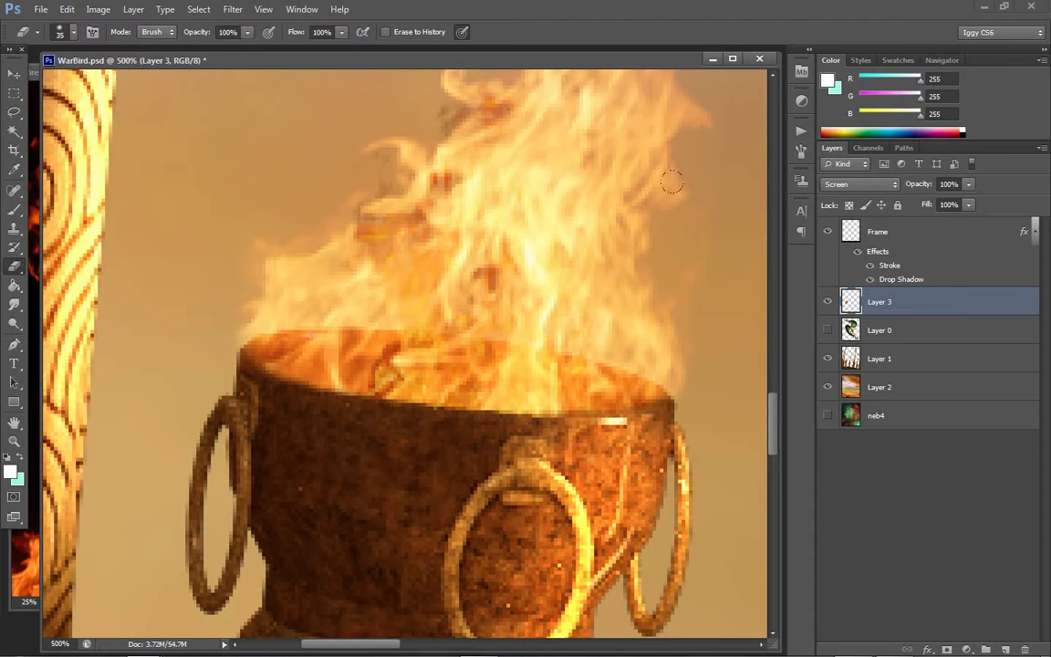
scroll(693, 290, up, 5)
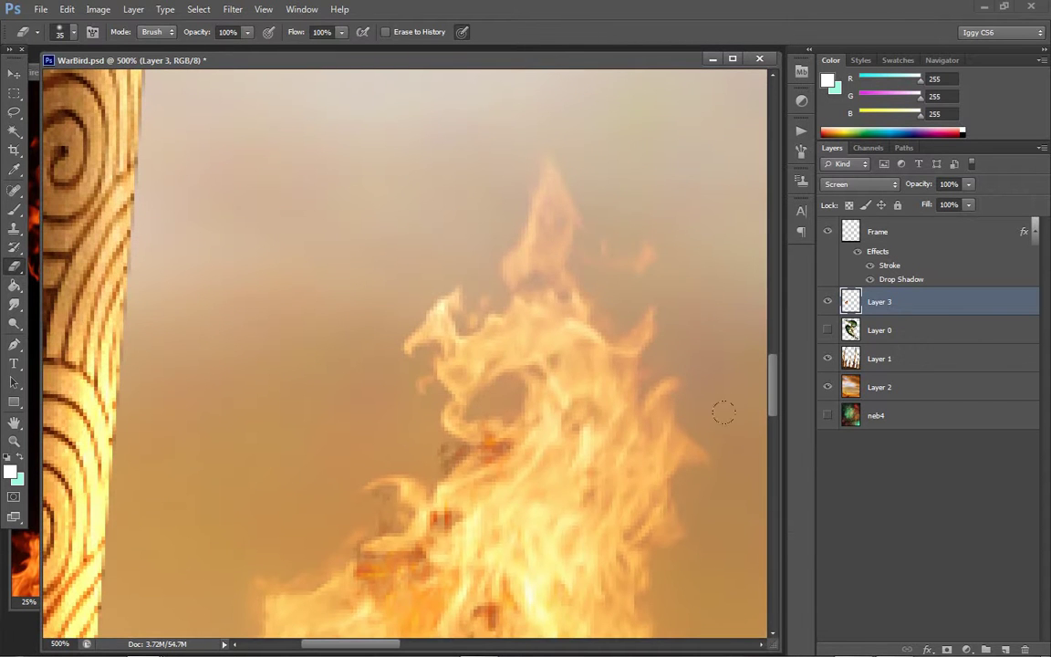
drag(778, 367, 783, 417)
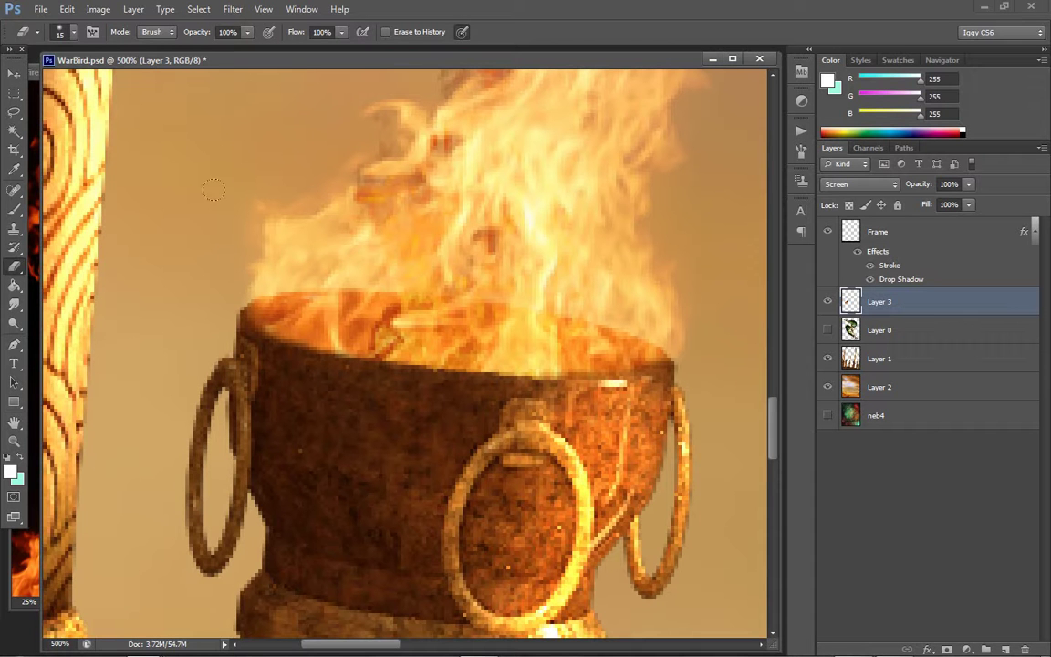
View the image at 100% and duplicate the flame layer, Layer 3
click(14, 440)
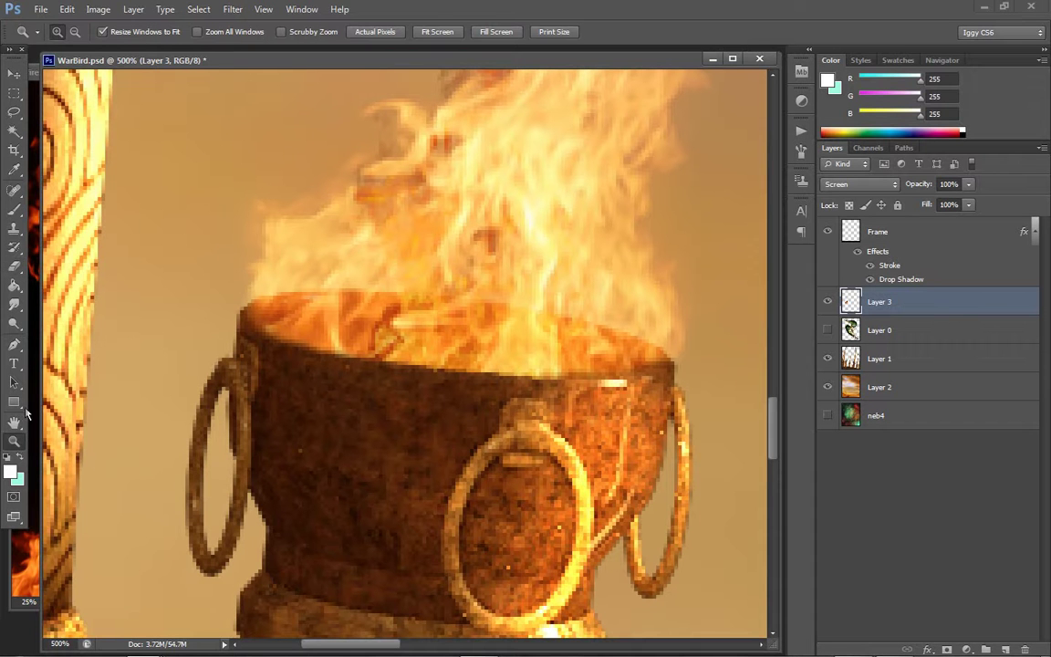
right_click(547, 356)
click(596, 367)
click(285, 471)
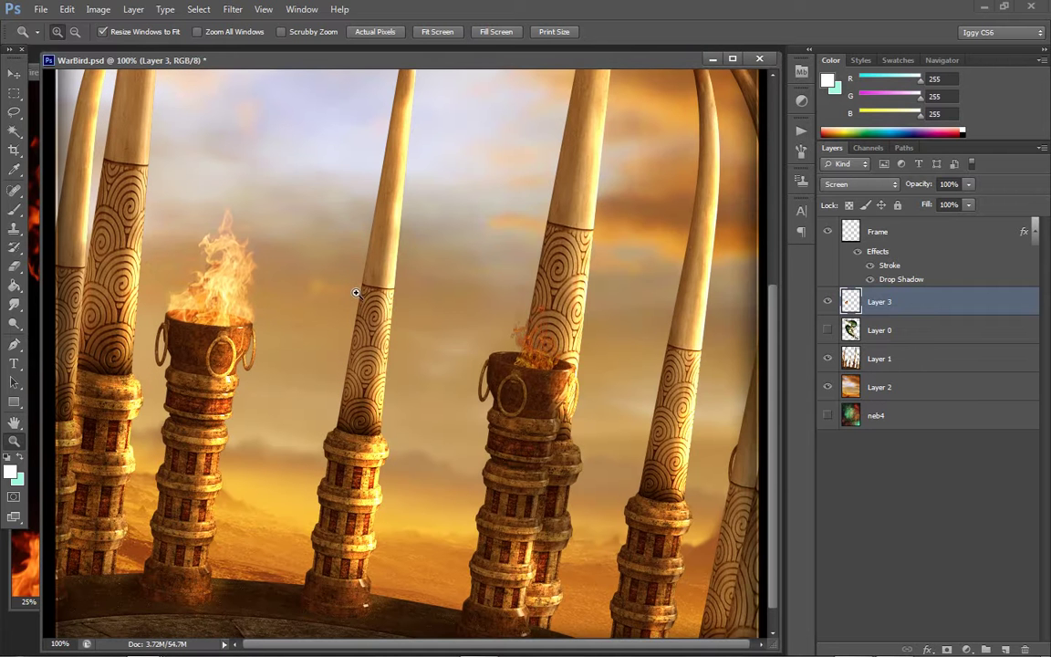
right_click(912, 300)
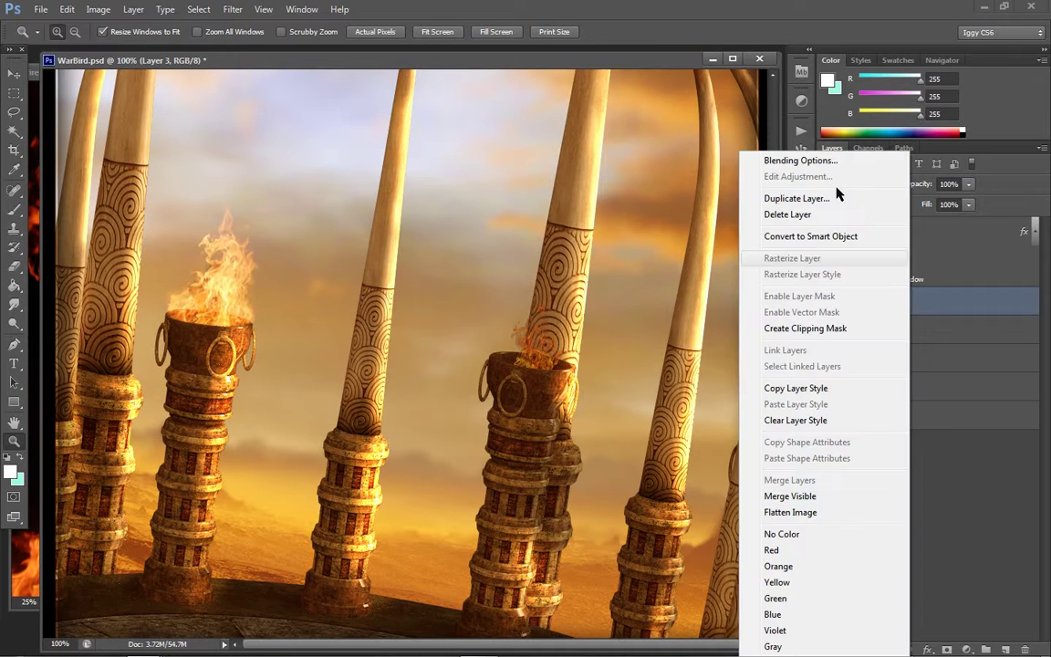
click(826, 199)
click(649, 198)
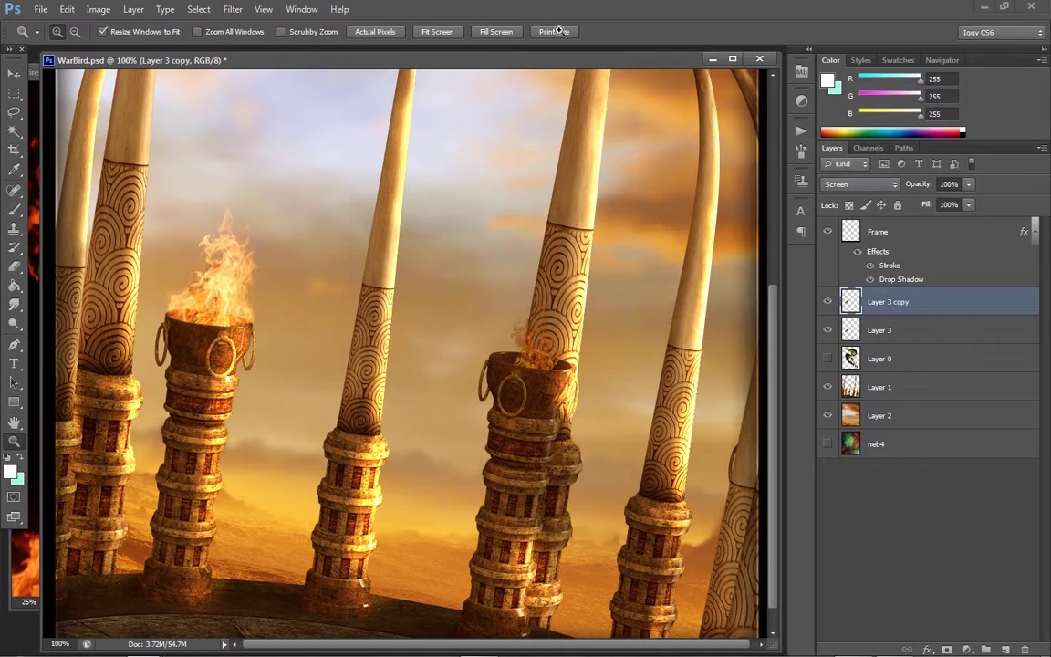
Apply a Gaussian Blur to the duplicated flame layer to give the fire a soft glow
click(232, 10)
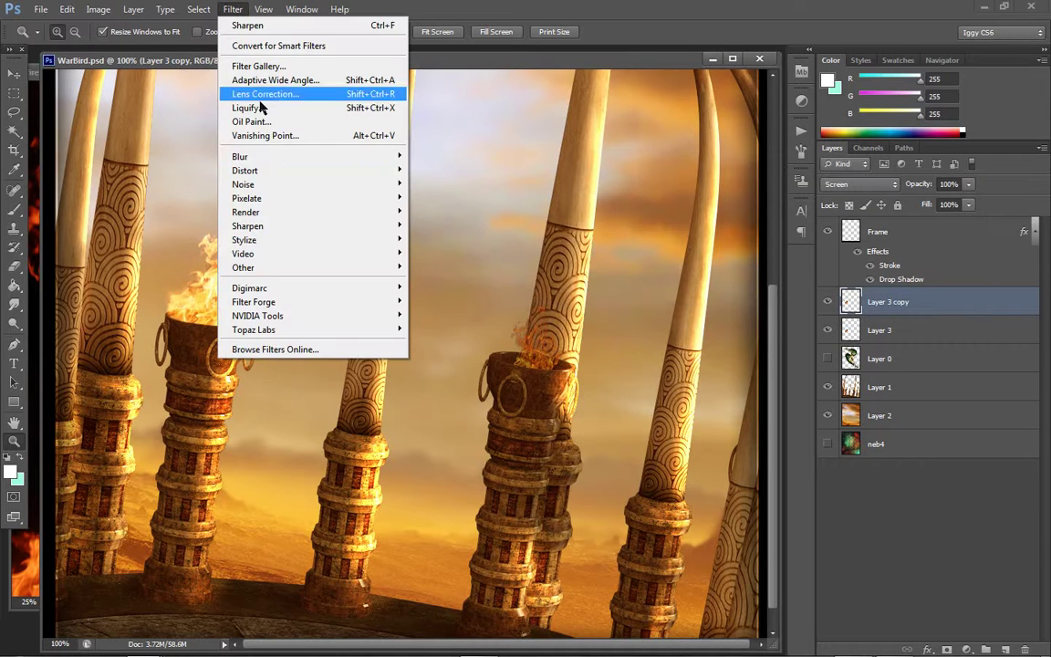
mouse_move(265, 157)
click(162, 260)
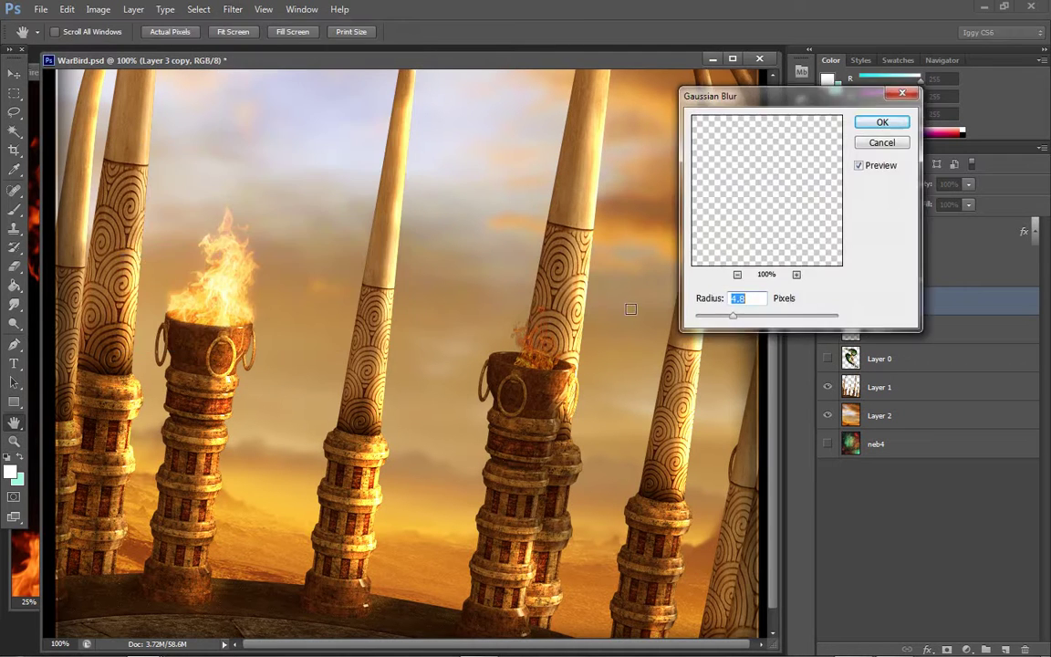
click(745, 317)
click(881, 123)
key(z)
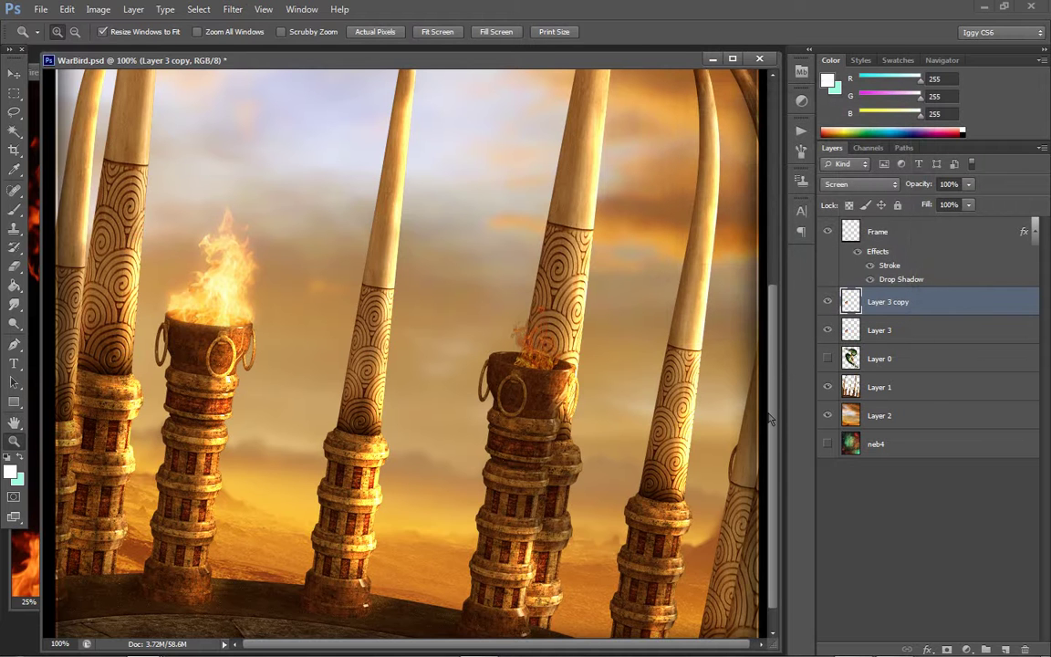
Try other blending modes on the blurred flame copy, including Lighter Color, Overlay and Linear Light
click(850, 184)
click(853, 217)
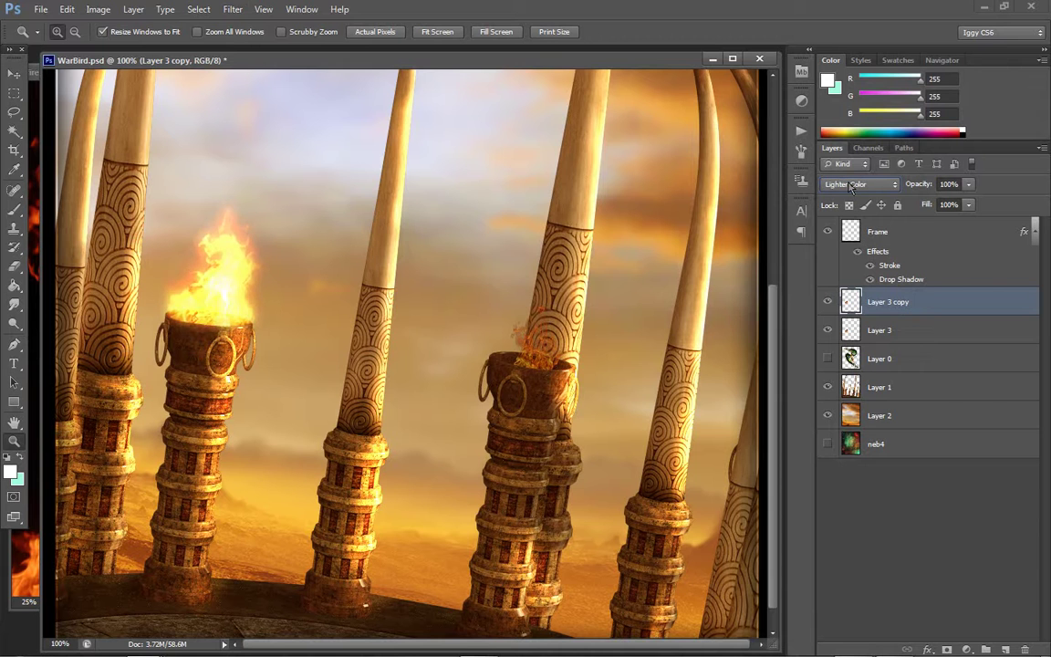
key(Down)
key(Down)
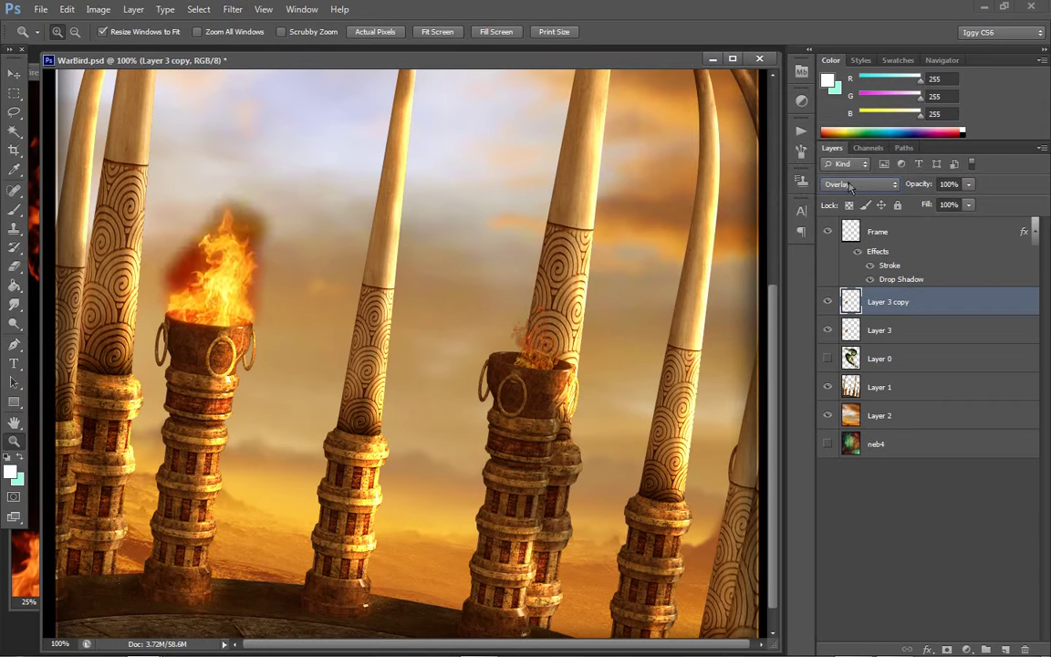
key(Down)
key(Down)
key(Down)
key(Down)
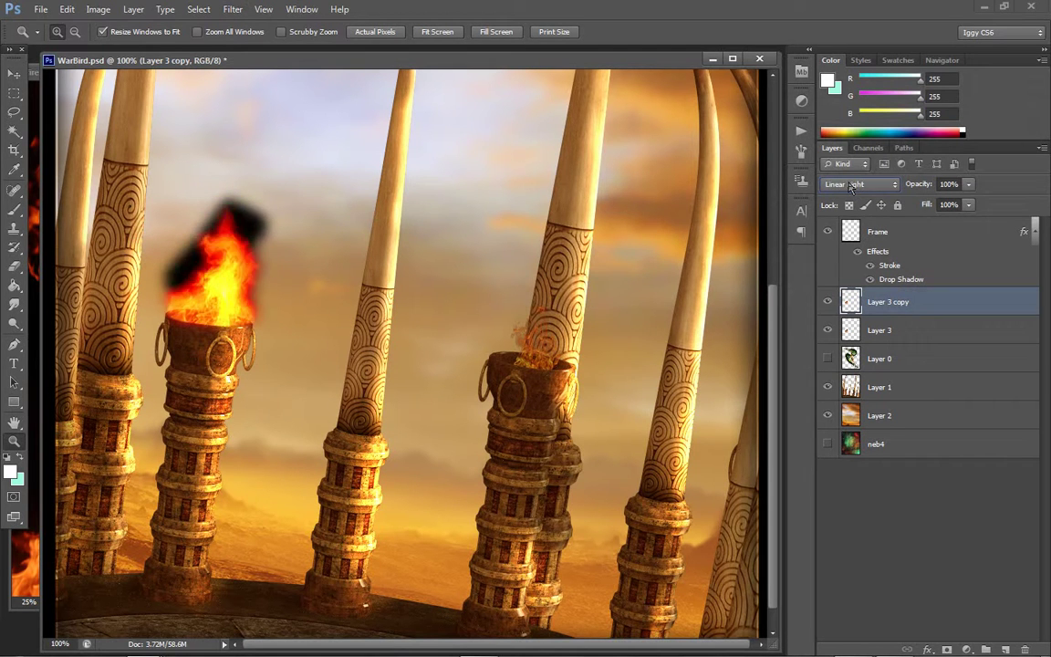
Compare Overlay, Soft Light, Exclusion and Subtract on the blurred flame copy, and return its blending mode to Screen
click(851, 184)
click(834, 375)
click(850, 185)
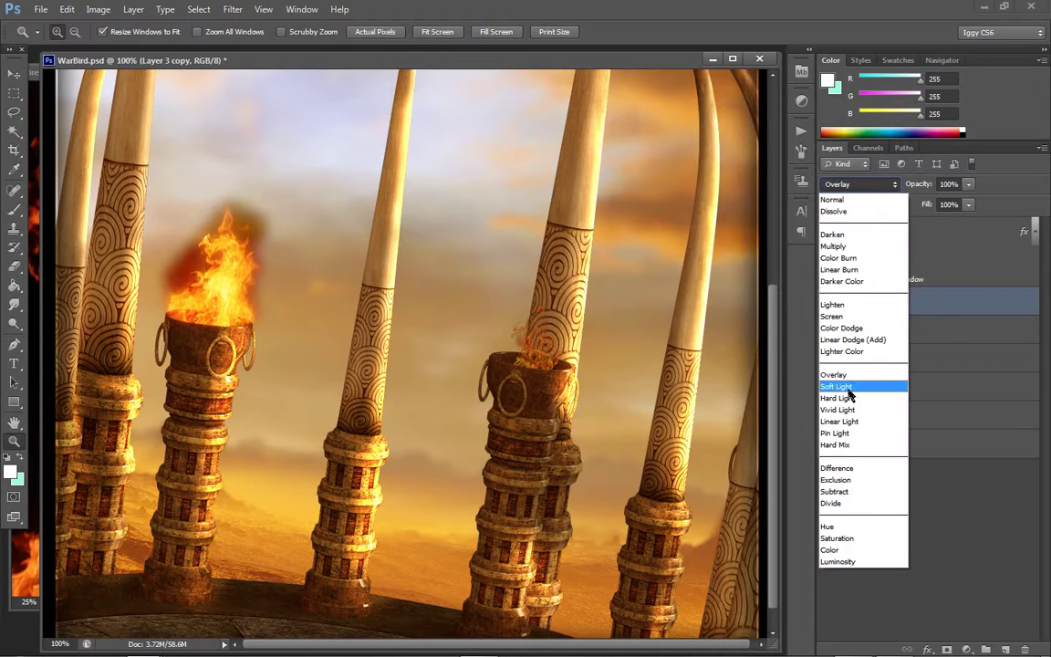
click(849, 398)
scroll(867, 187, down, 4)
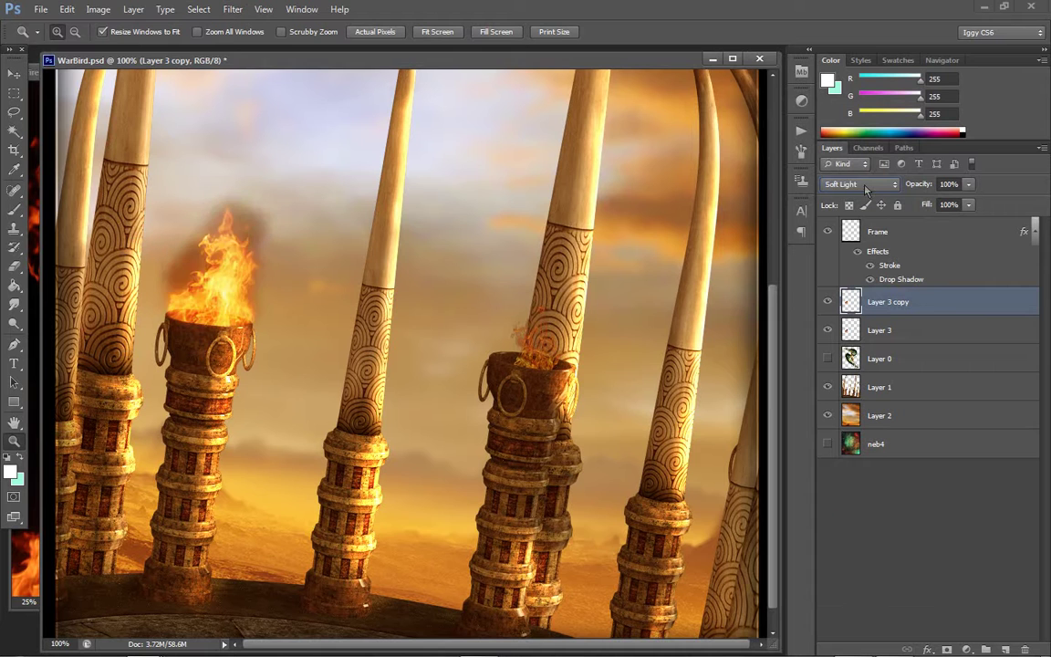
scroll(866, 194, down, 5)
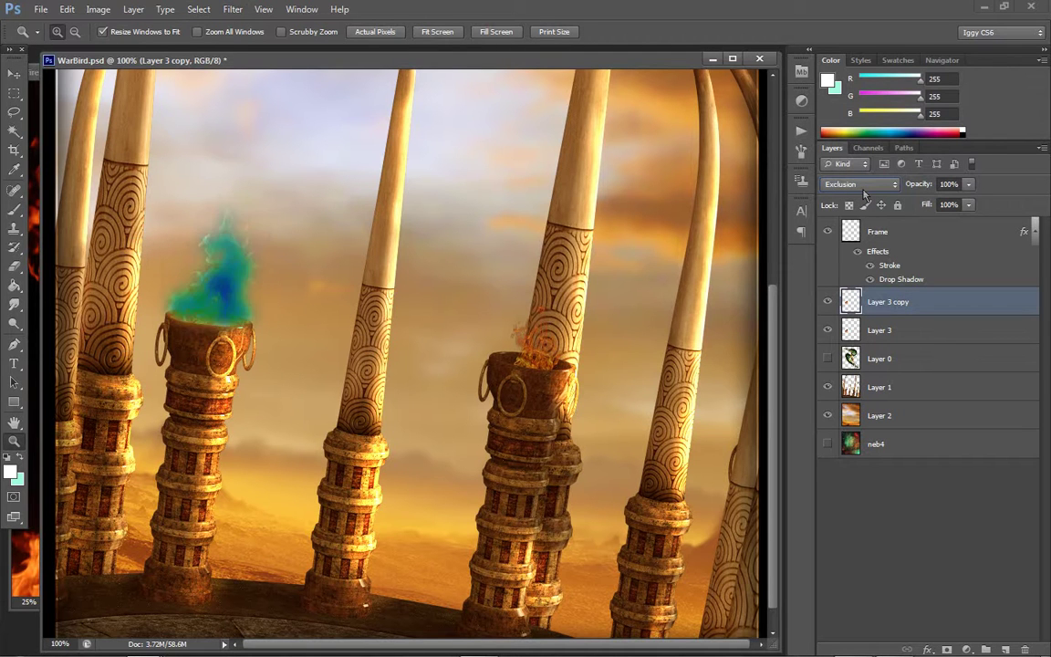
scroll(865, 194, up, 2)
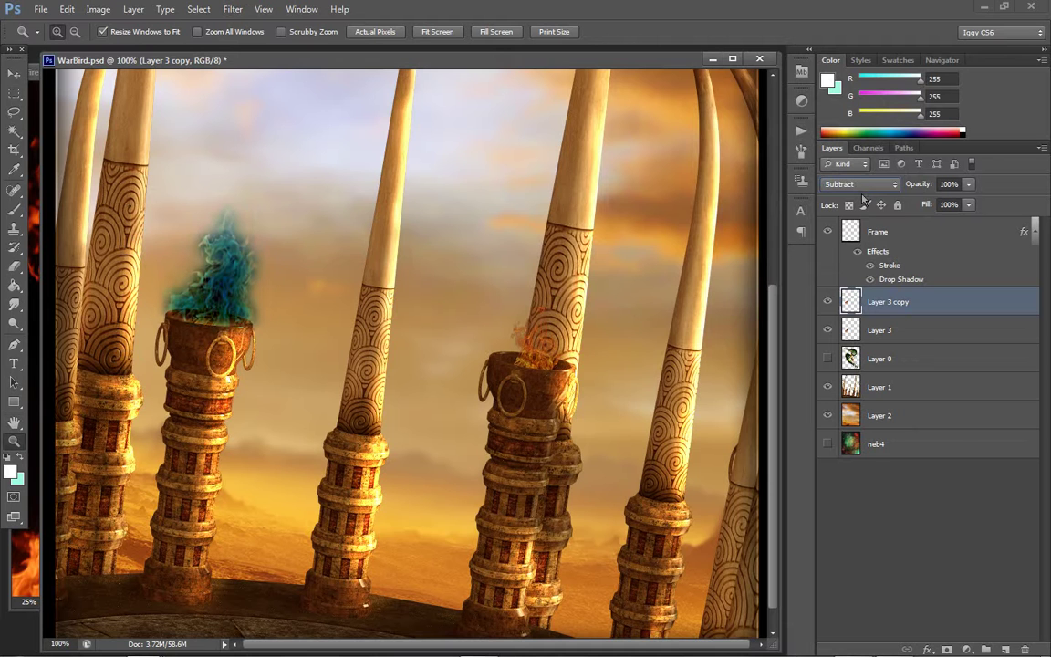
click(861, 186)
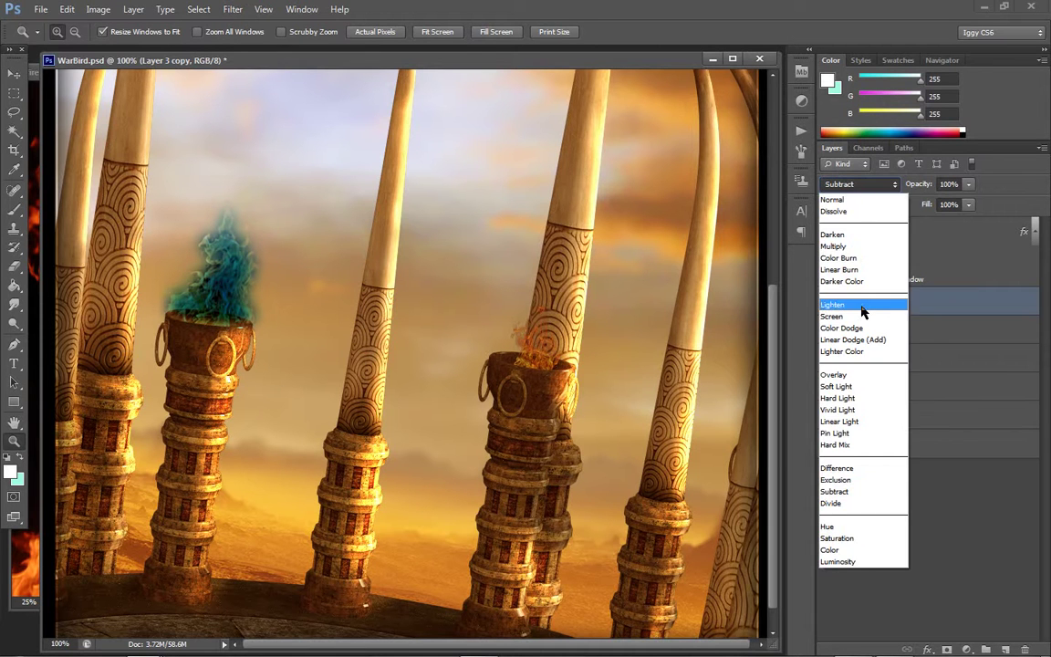
click(849, 317)
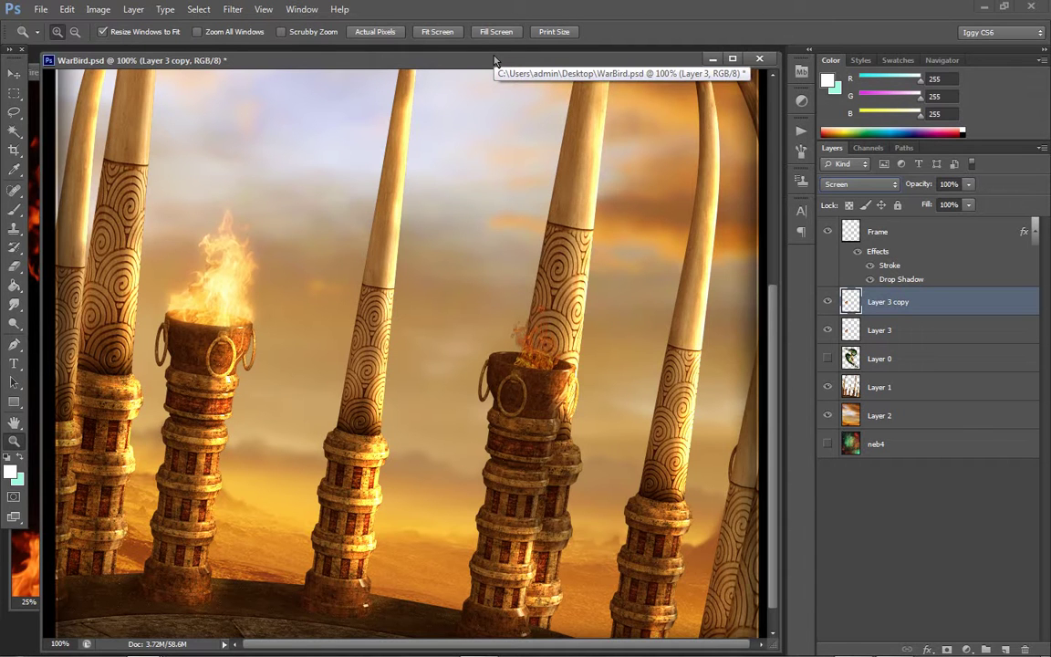
Duplicate Layer 3 and Layer 3 copy together and place the duplicated flames on the second brazier
shift+click(908, 336)
right_click(908, 335)
click(807, 202)
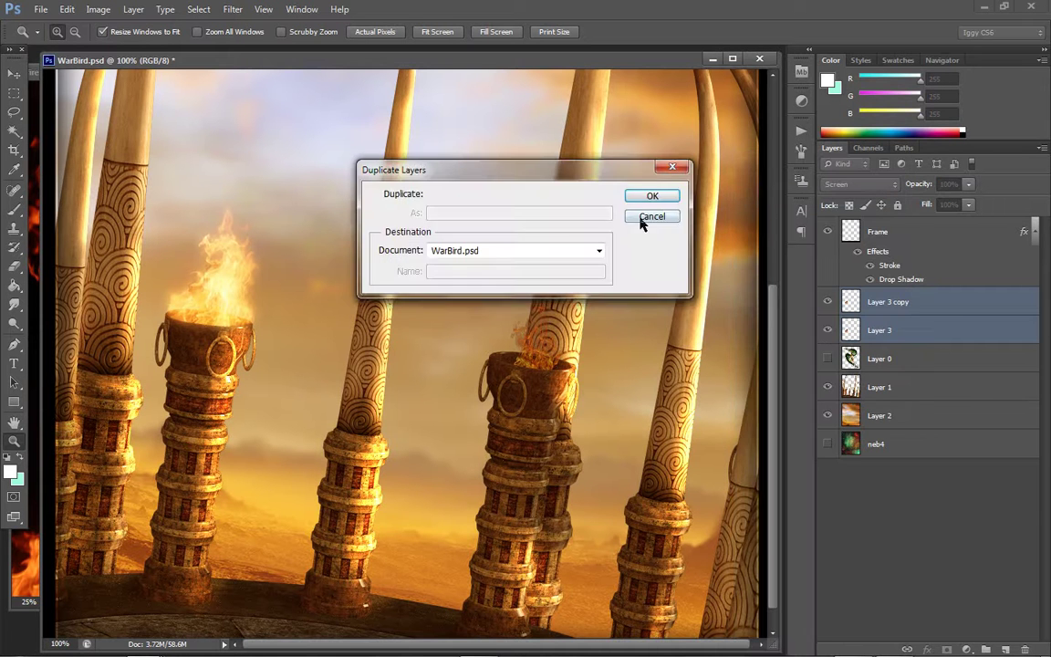
click(653, 195)
key(v)
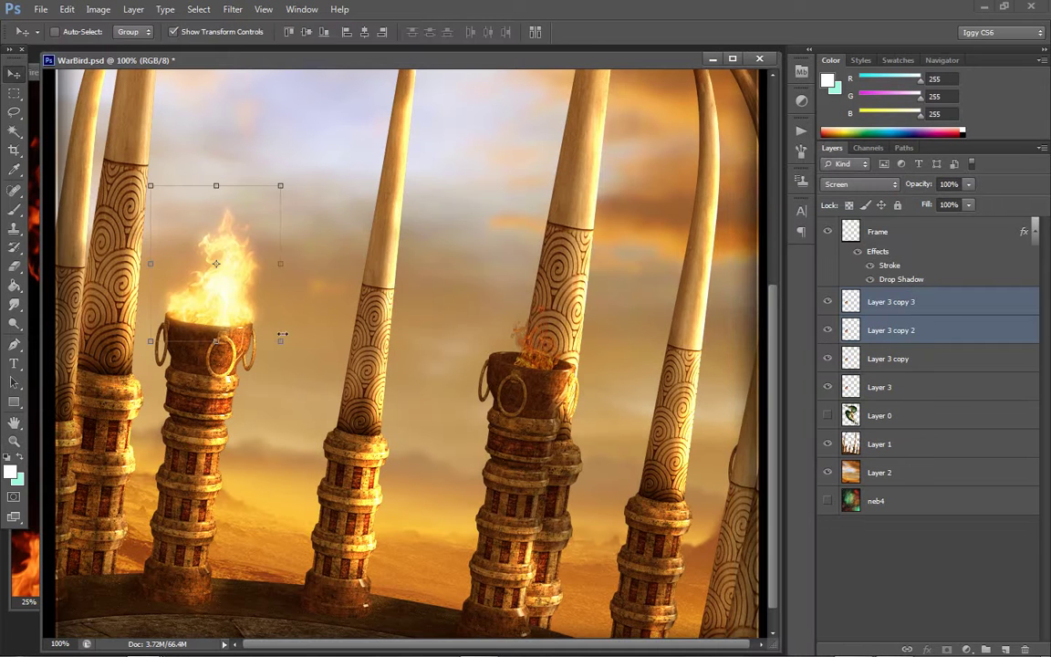
drag(243, 225, 566, 267)
Flip the duplicated flames horizontally and rotate them about 10 degrees clockwise over the second brazier
click(67, 9)
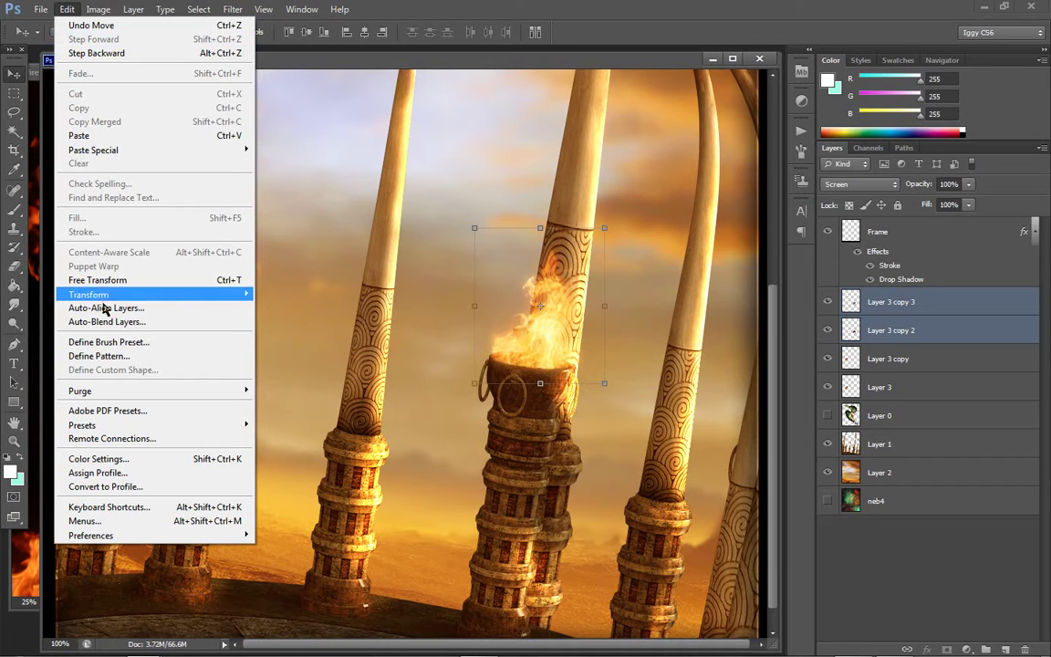
mouse_move(103, 296)
click(331, 446)
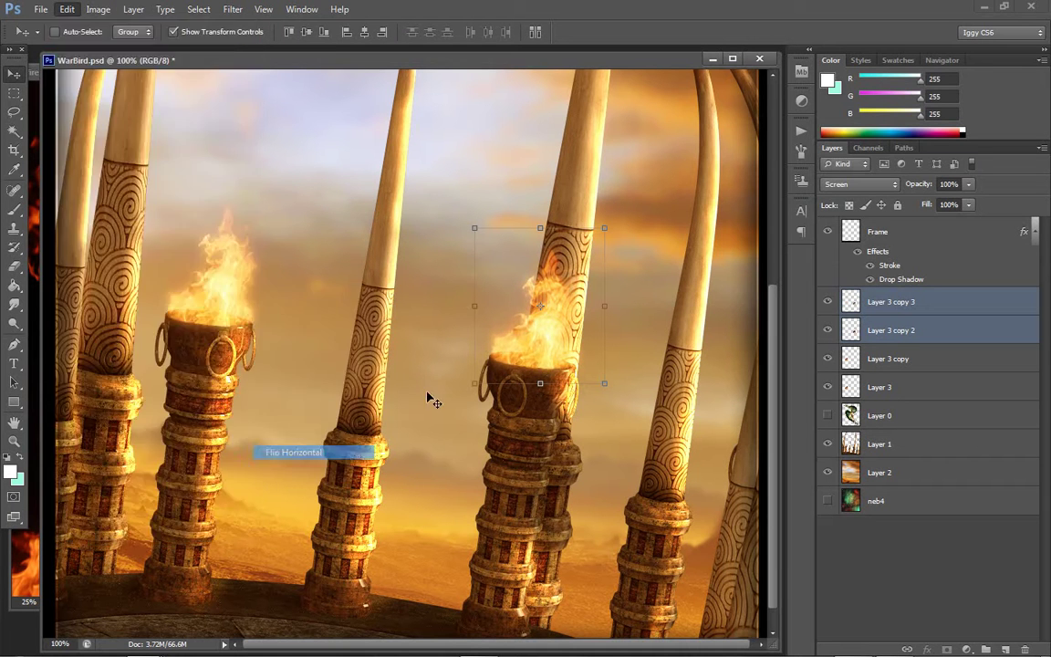
drag(622, 307, 622, 321)
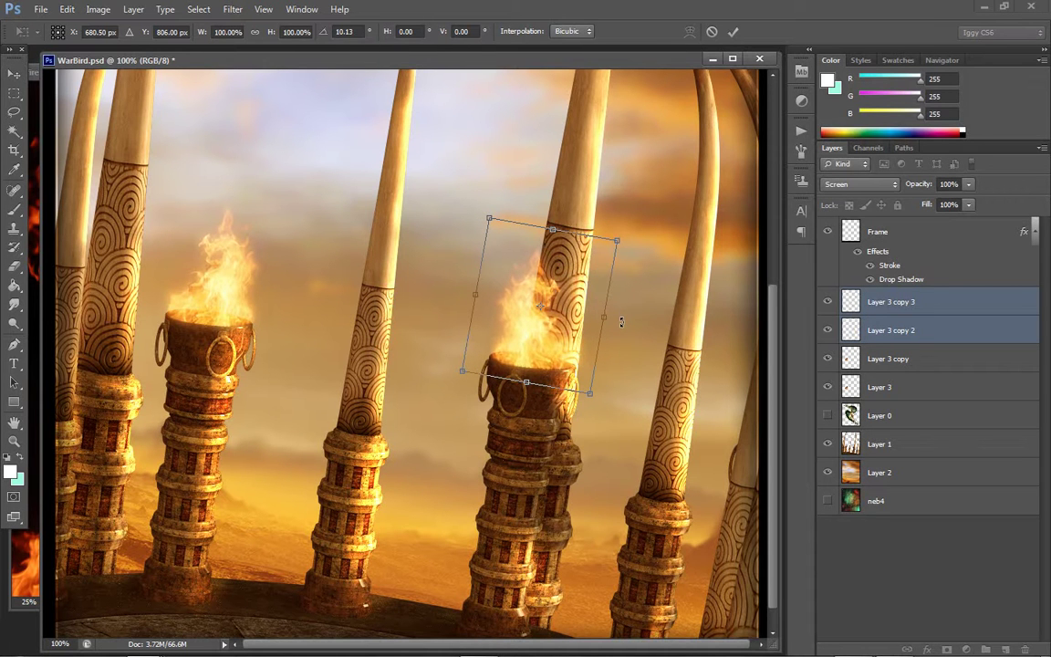
click(13, 441)
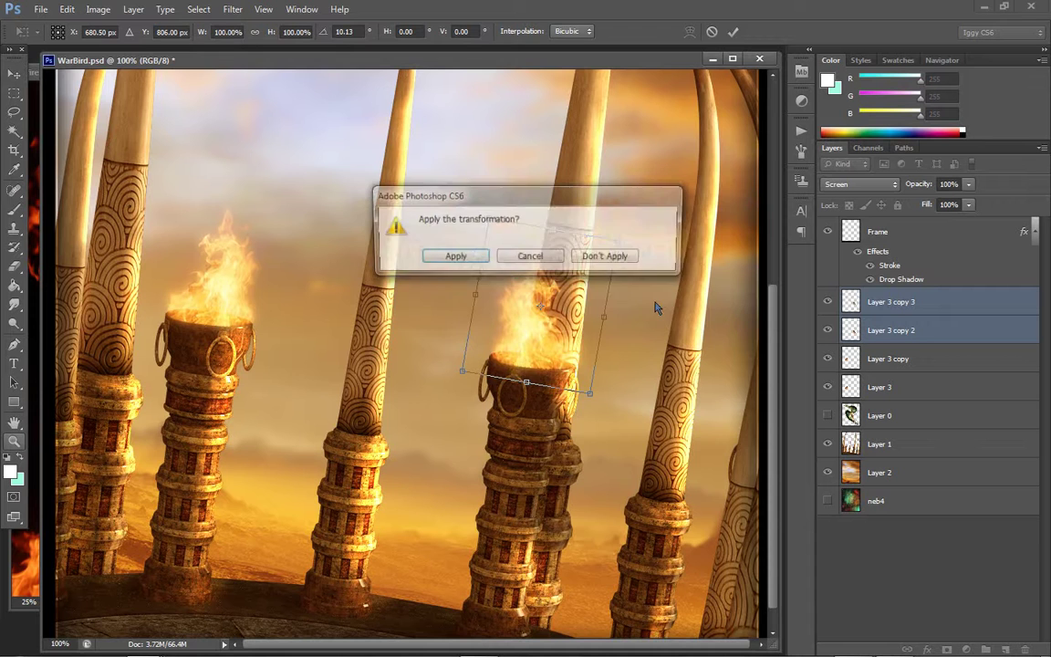
click(461, 254)
Reduce the height of the second brazier's flame layers to about 83.8%
click(562, 275)
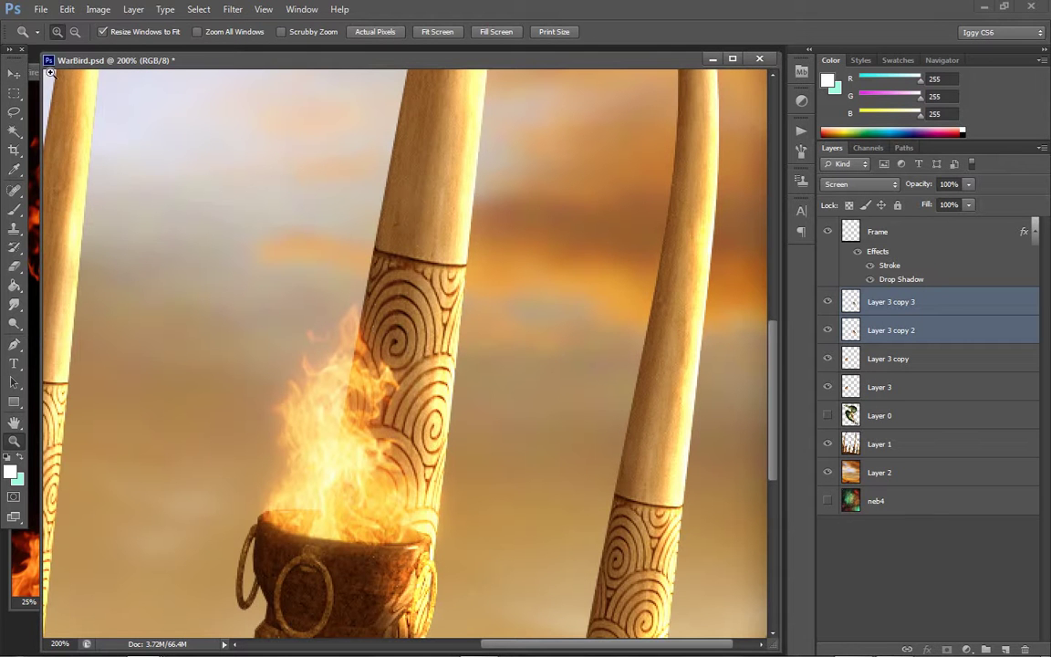
click(13, 73)
drag(352, 257, 353, 308)
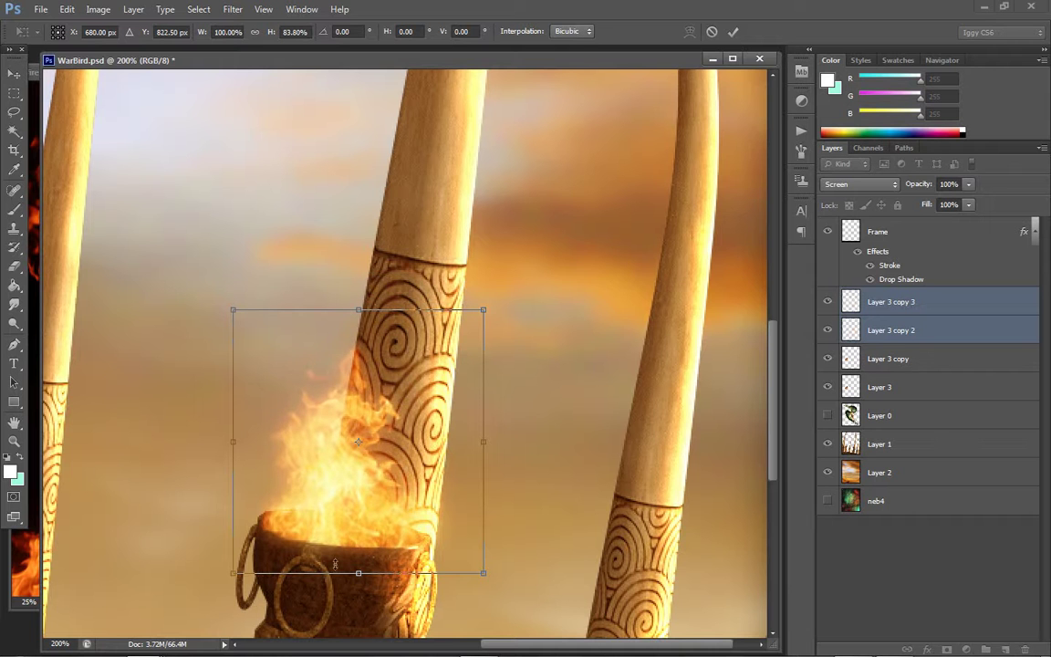
click(13, 441)
click(458, 259)
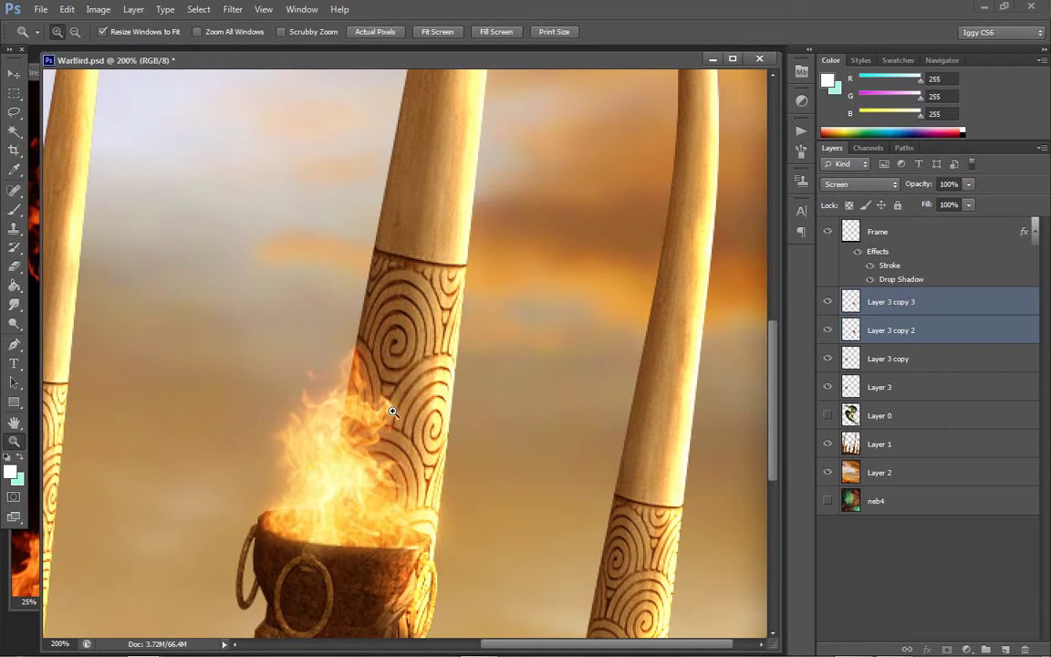
Delete the blurred Layer 3 copy 3 and erase the upper flame tips on Layer 3 copy 2
click(14, 265)
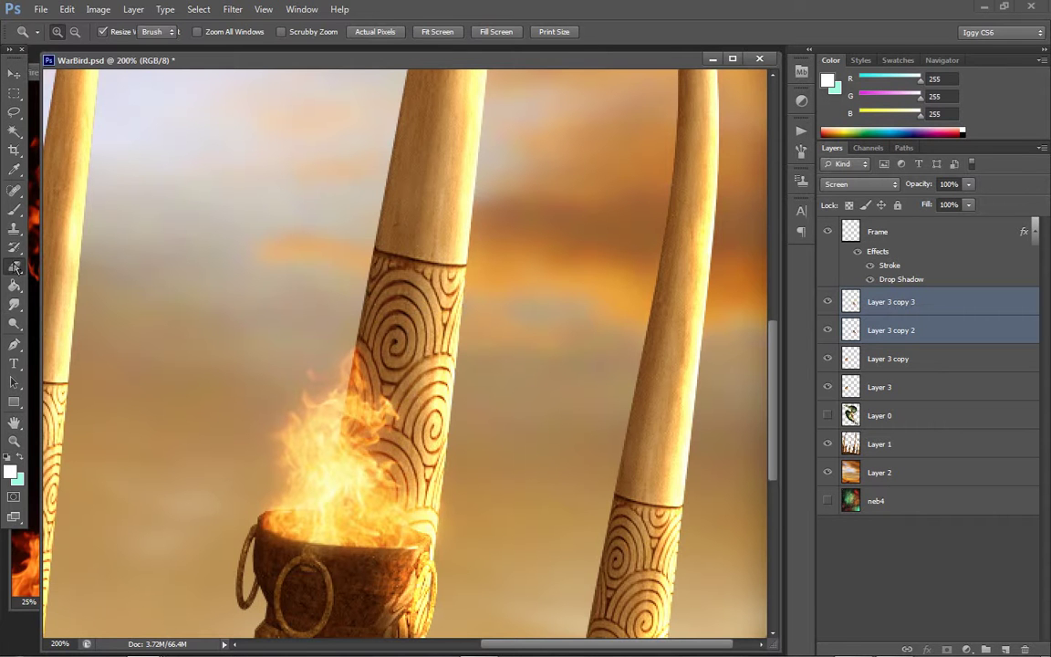
click(923, 325)
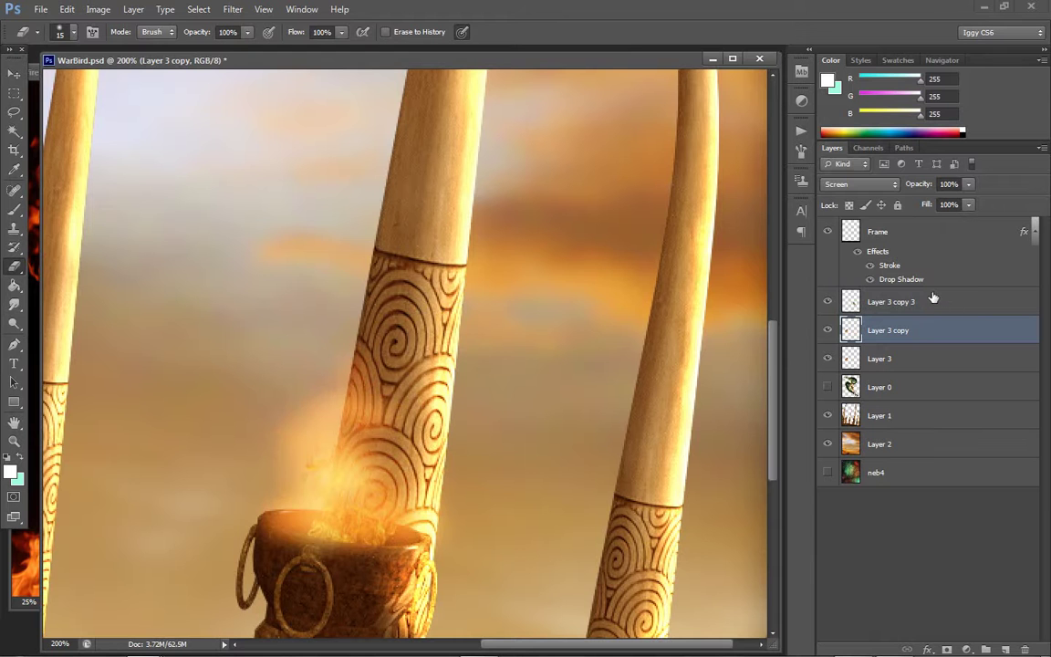
click(906, 304)
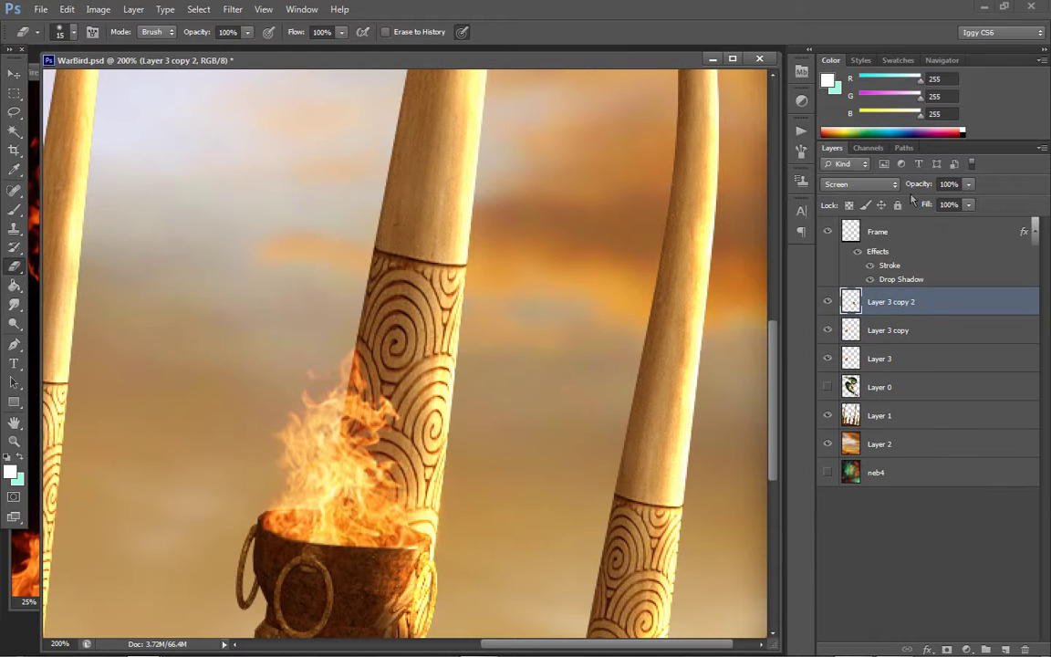
mouse_move(385, 400)
mouse_down()
mouse_move(358, 349)
mouse_move(352, 378)
mouse_move(338, 381)
mouse_move(362, 385)
mouse_move(316, 373)
mouse_up()
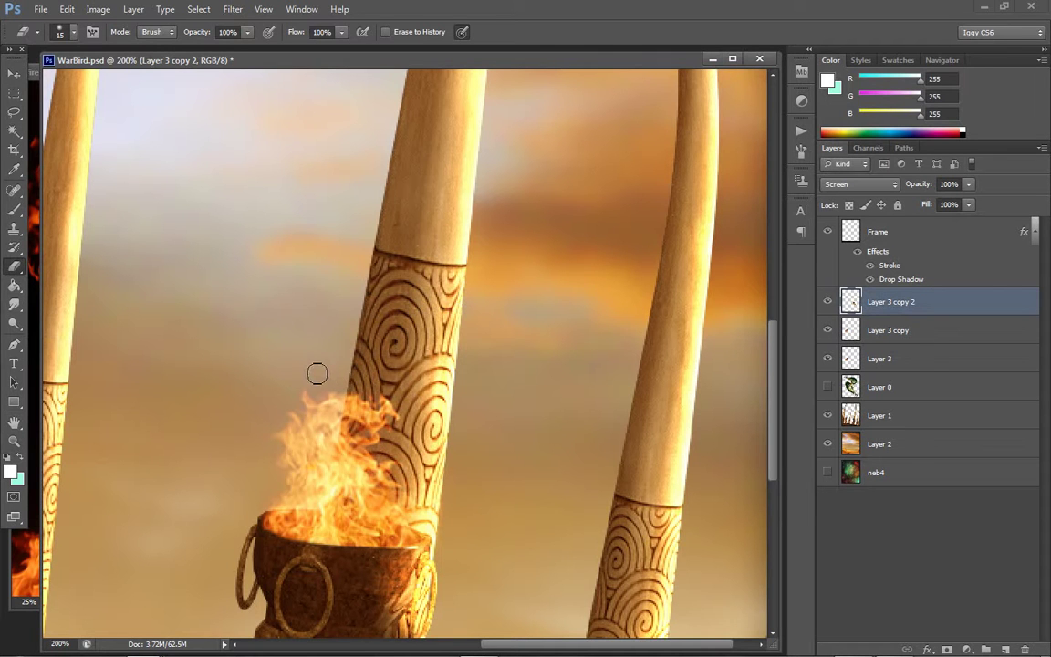
Set the Smudge tool to Lighten at 81% strength and try pulling the flame's tip upward over the tusk
click(13, 303)
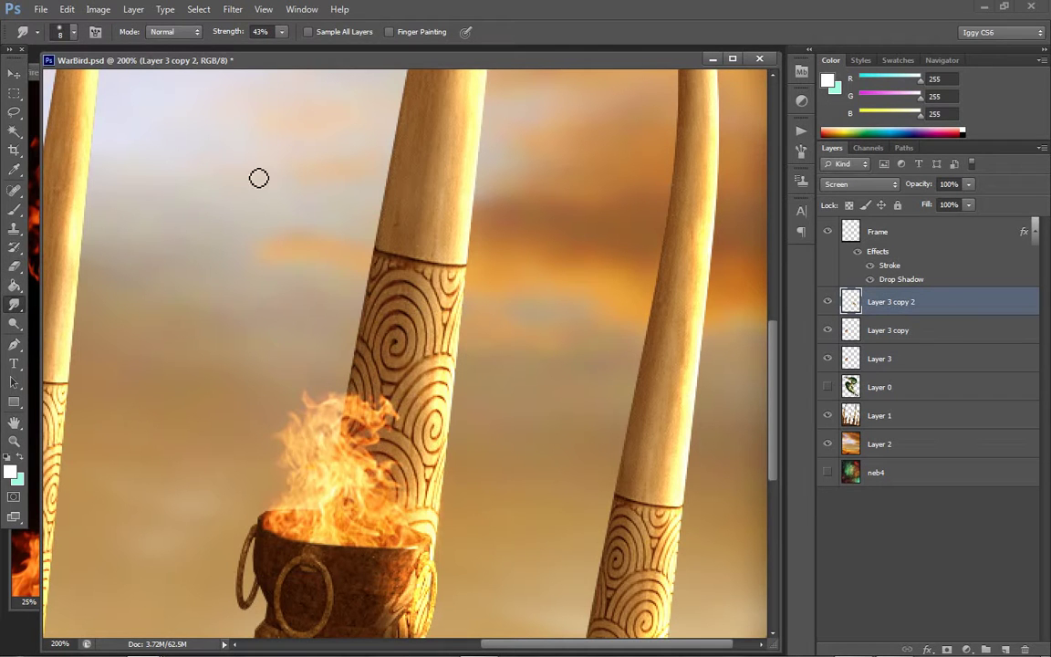
click(172, 33)
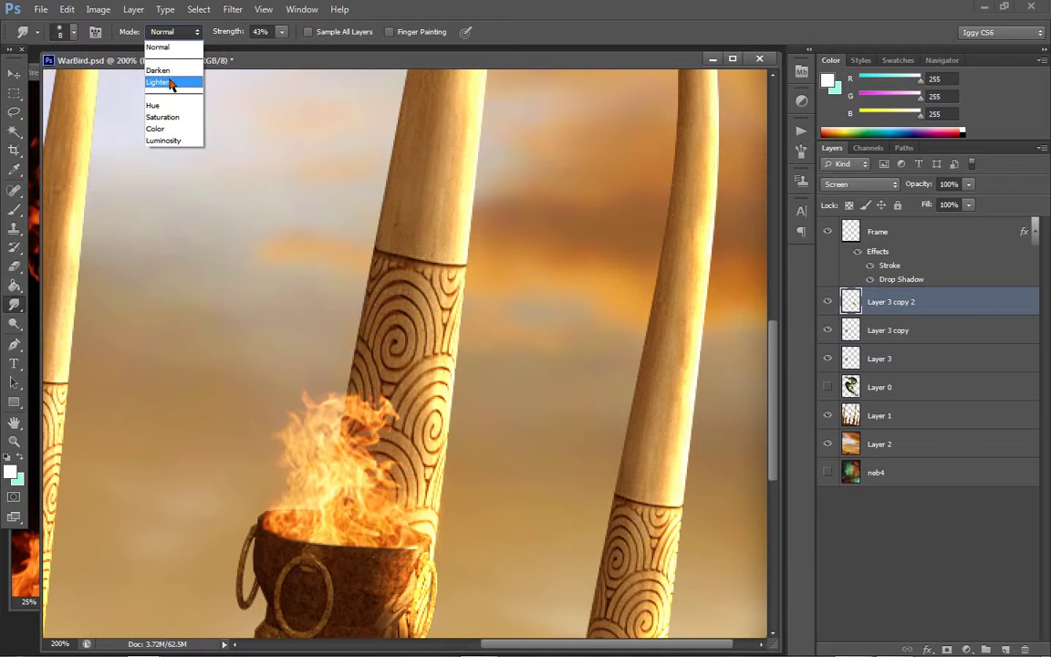
click(168, 80)
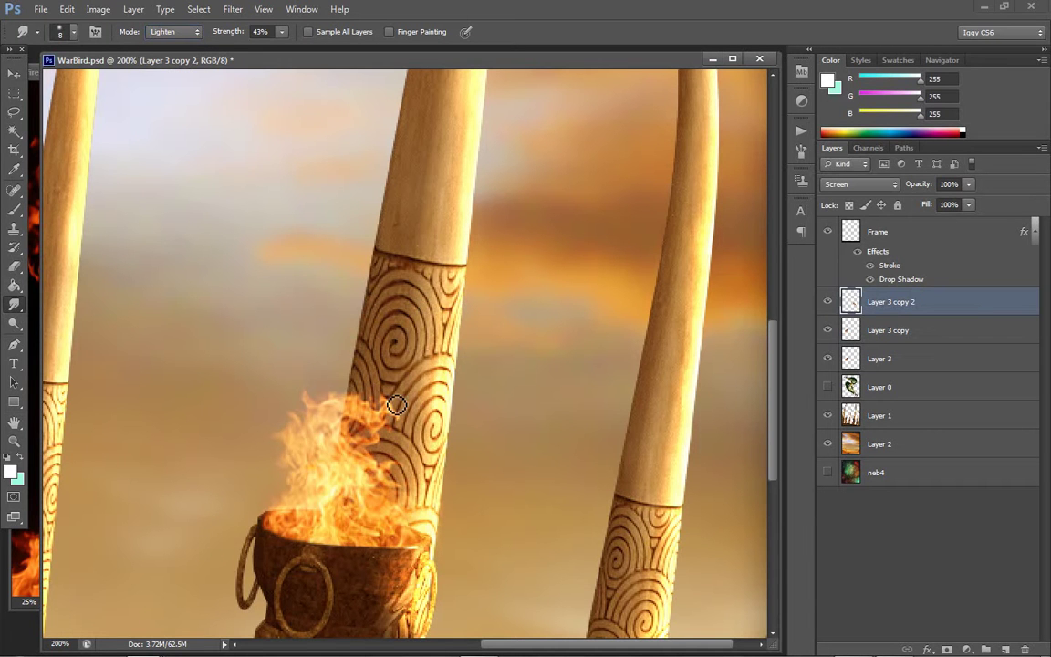
click(282, 32)
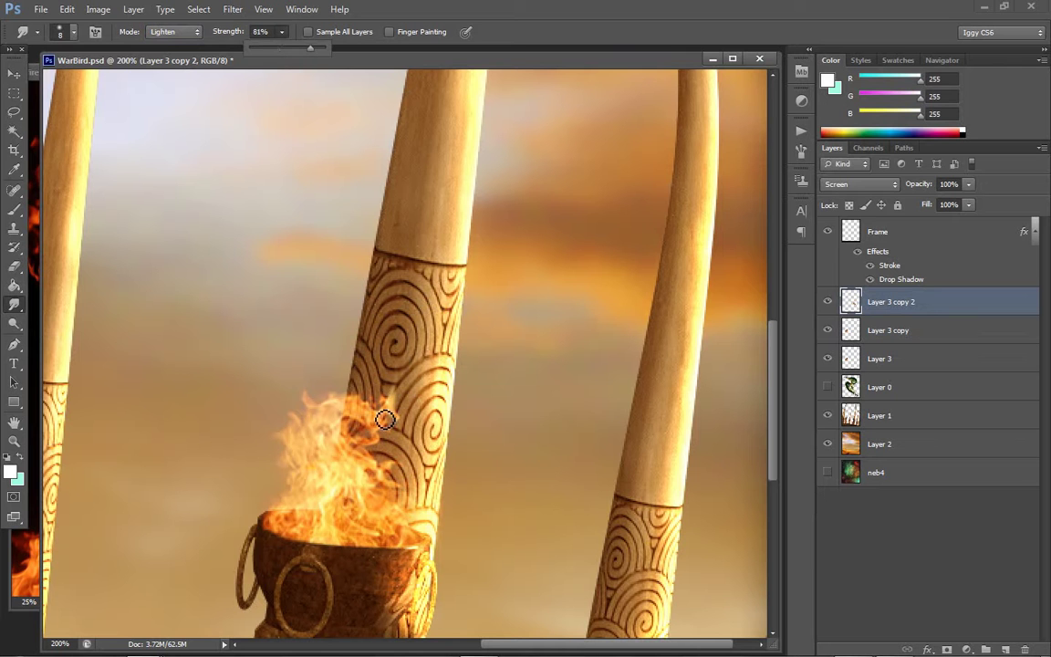
drag(387, 419, 398, 367)
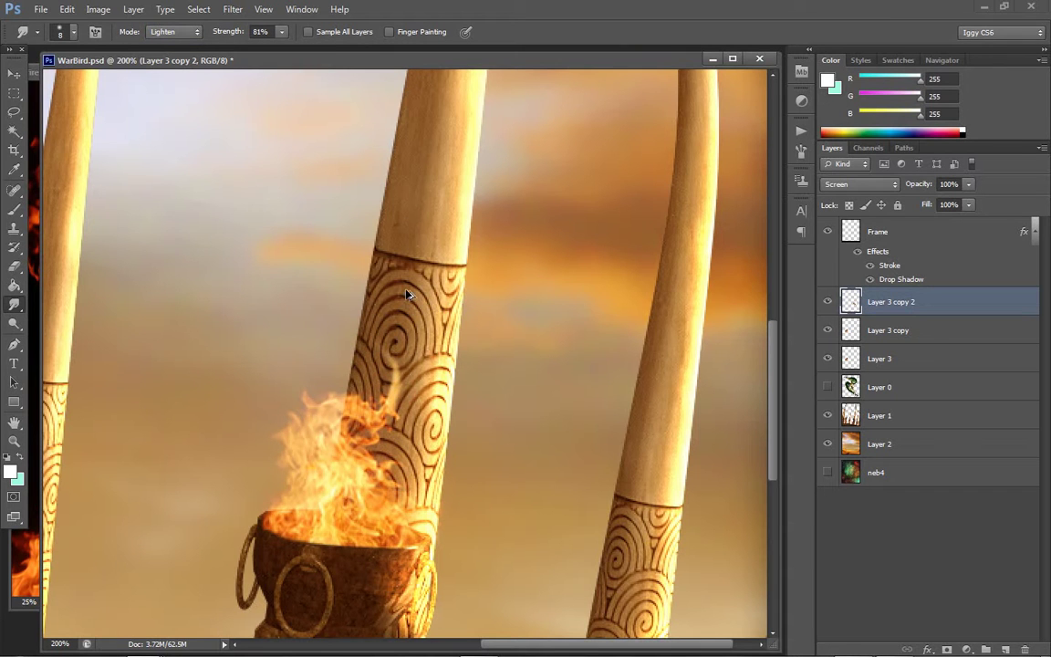
key(ctrl+z)
Enlarge the Smudge brush to 25, set its mode to Normal, and smudge the flame tip upward over the tusk
key(bracketright)
key(bracketright)
key(bracketright)
key(bracketright)
key(bracketright)
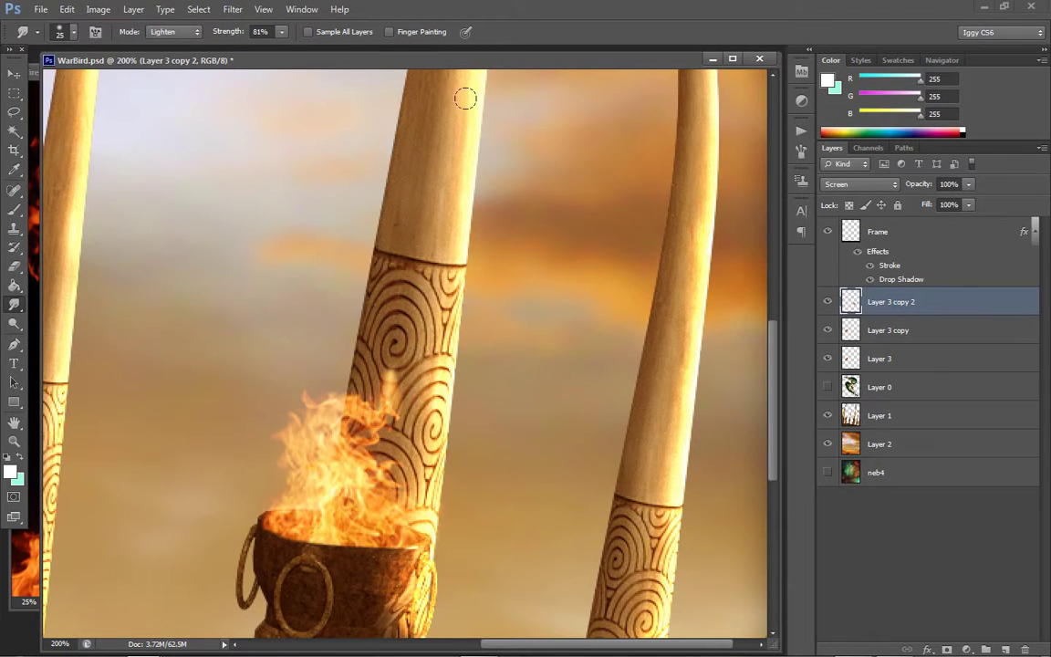
click(173, 31)
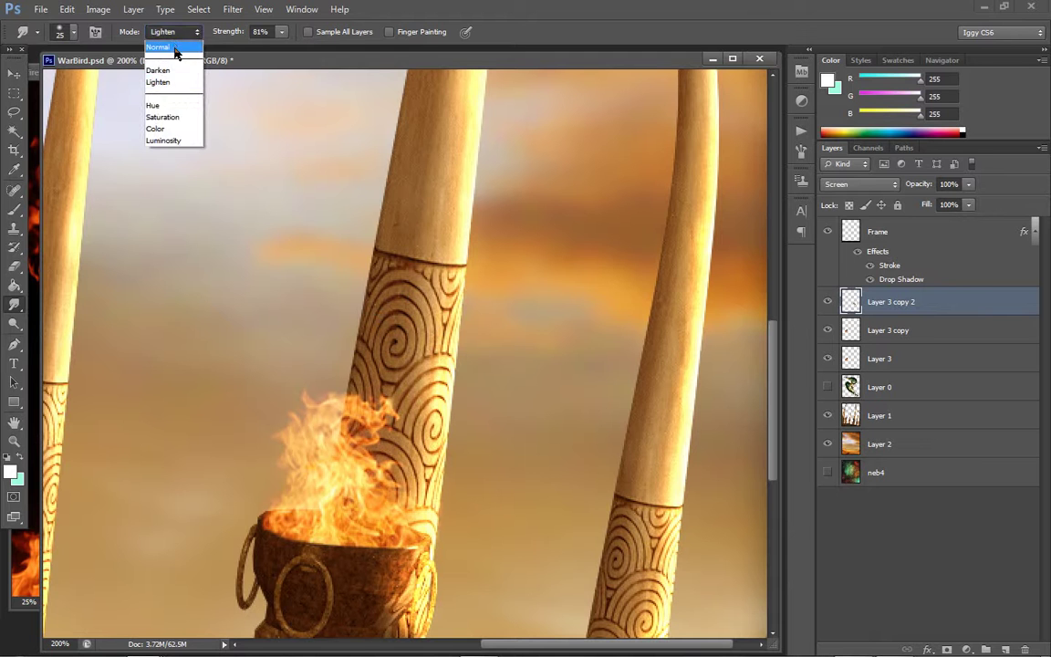
click(165, 45)
drag(393, 420, 391, 360)
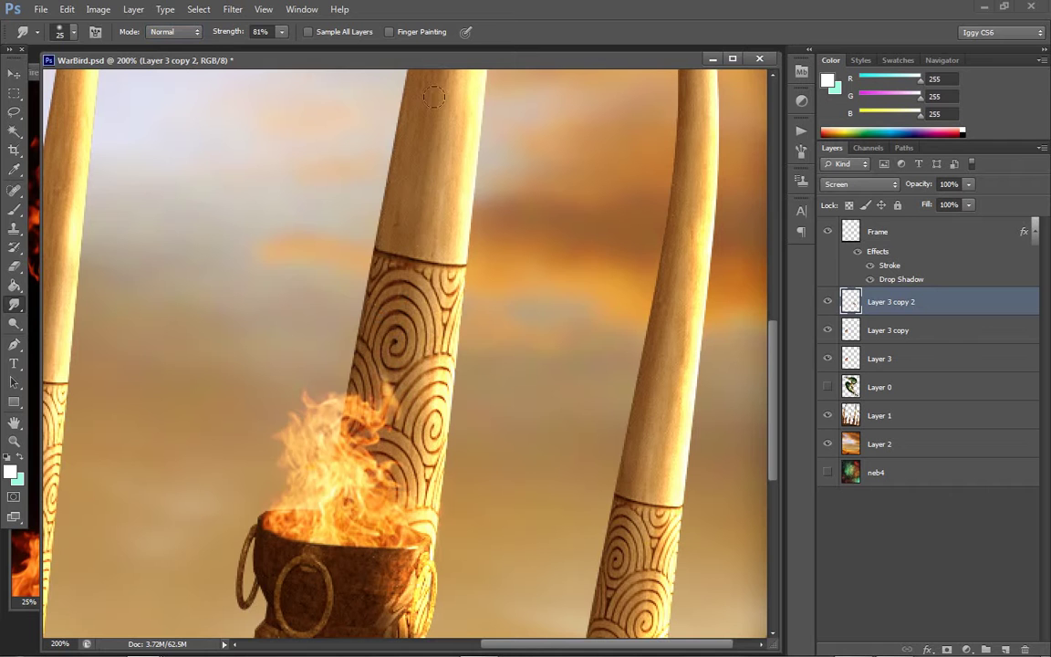
Smudge the side of the flame outward, and its upper tip with a smaller brush
drag(390, 463, 407, 438)
key(bracketleft)
key(bracketleft)
key(bracketleft)
drag(309, 394, 310, 356)
Reduce the flame on Layer 3 copy 2 to 92% height and erase its upper tongue overlapping the tusk
key(v)
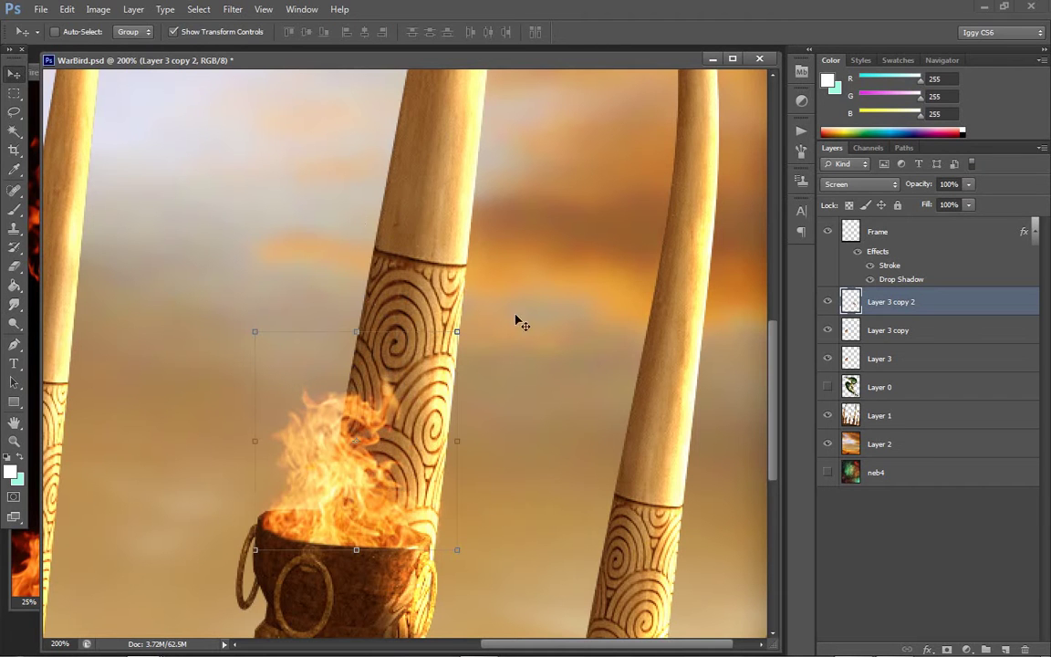
drag(356, 332, 349, 346)
key(z)
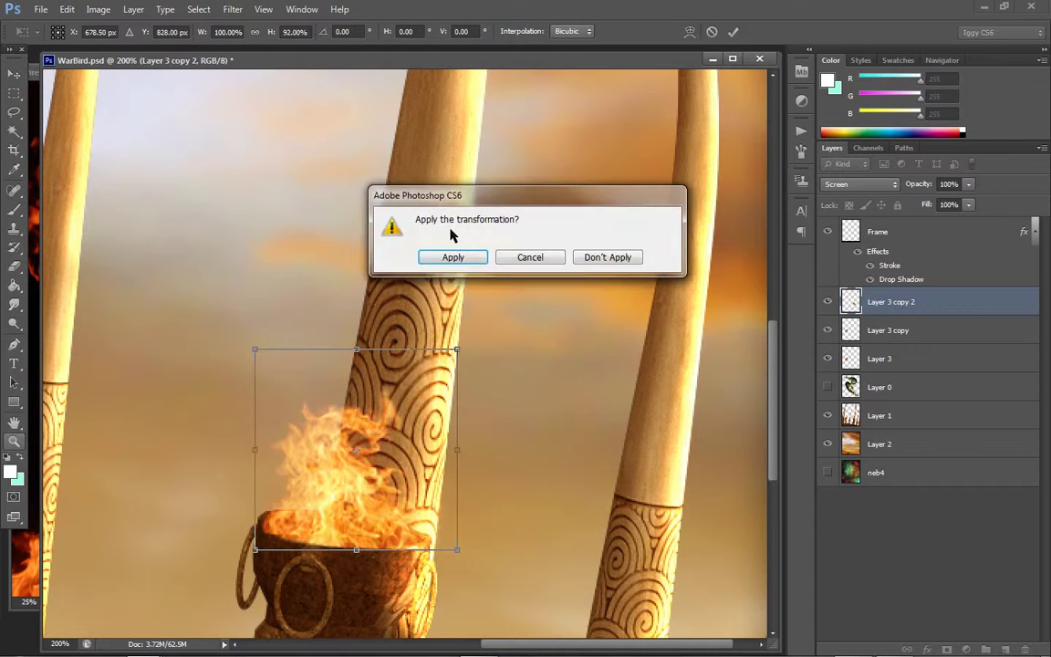
key(Return)
key(e)
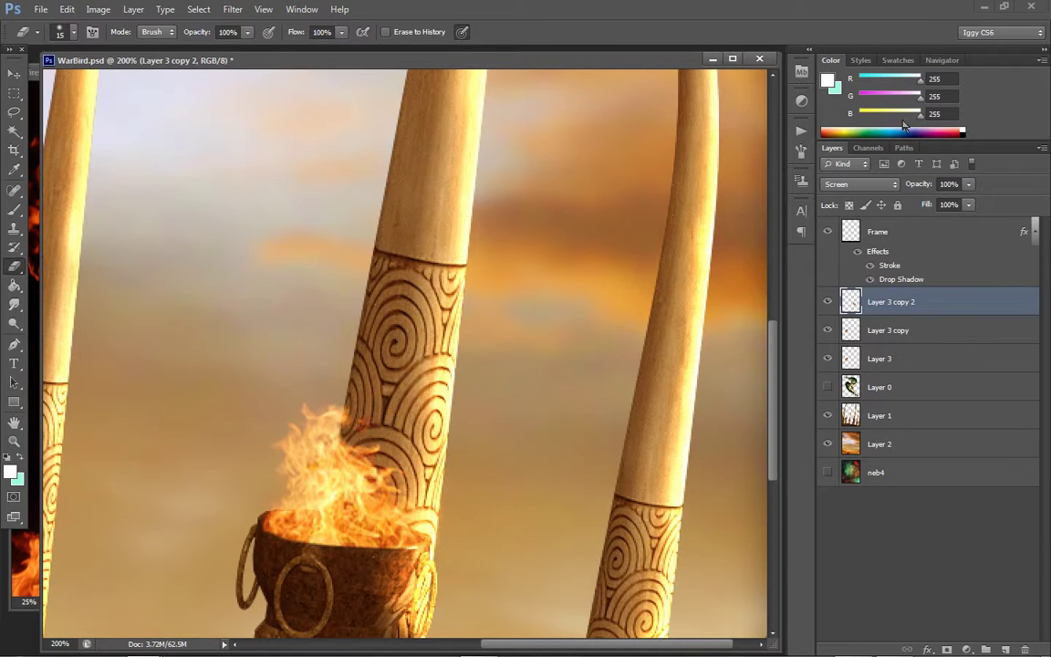
Duplicate Layer 3 copy 2 as Layer 3 copy 3 and reapply the last Gaussian Blur to the duplicate
right_click(913, 301)
click(774, 201)
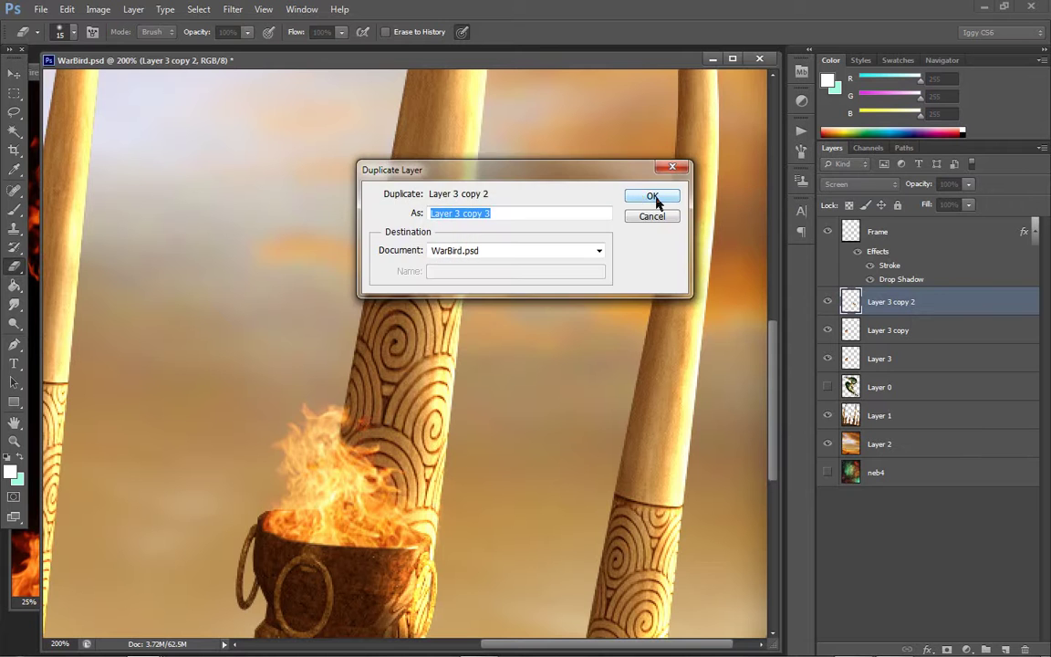
click(653, 197)
click(232, 9)
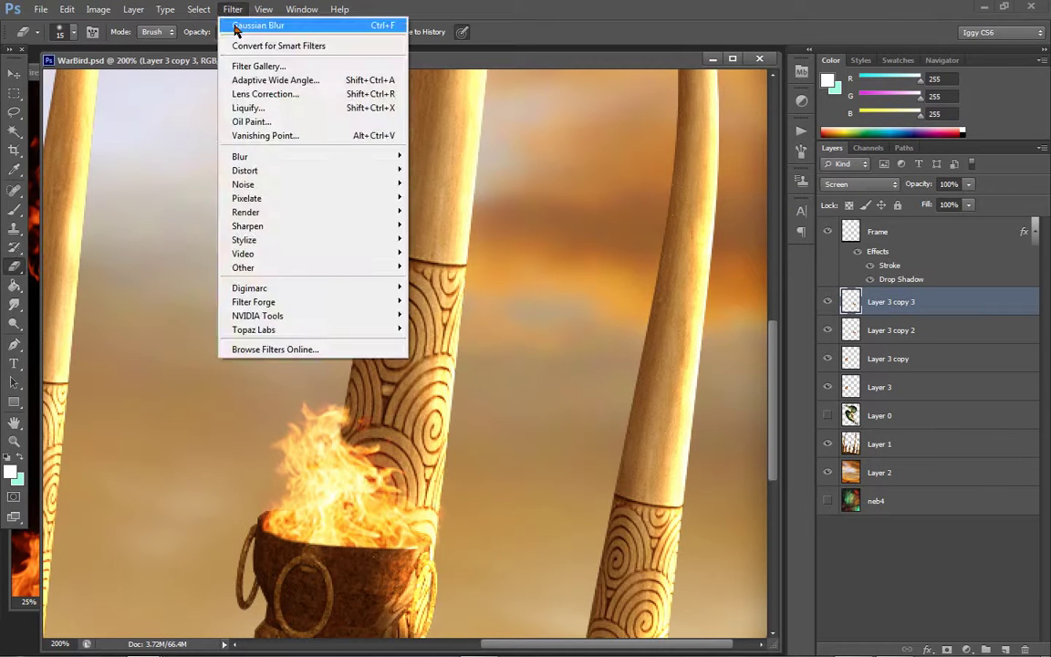
click(235, 25)
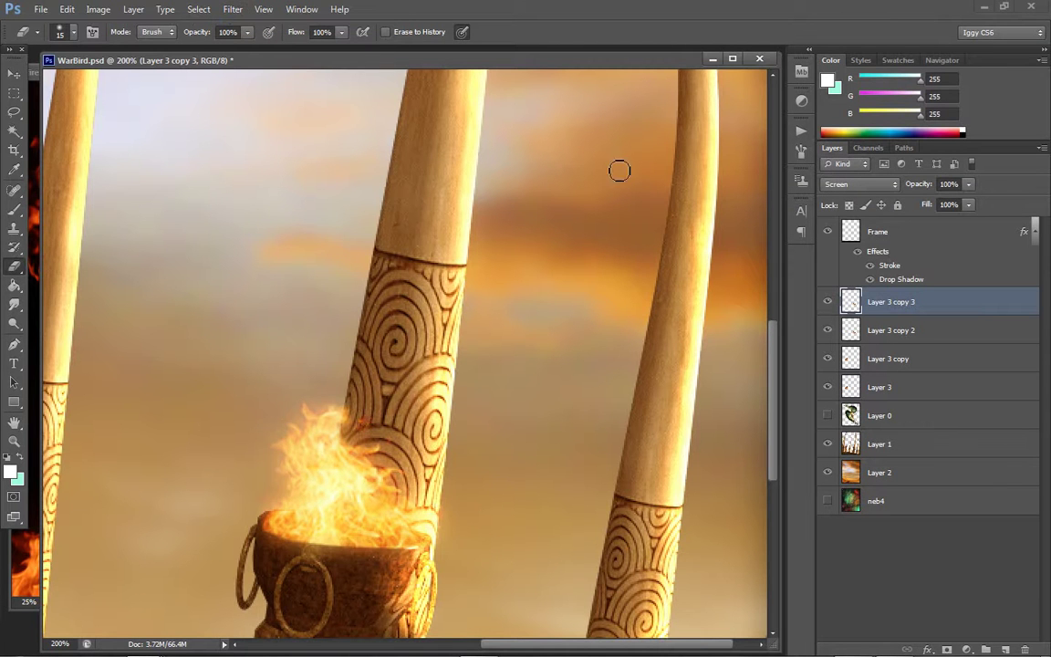
Show the winged figure on Layer 0 and move that layer above all the flame layers, just below Frame
click(13, 441)
right_click(345, 426)
click(392, 438)
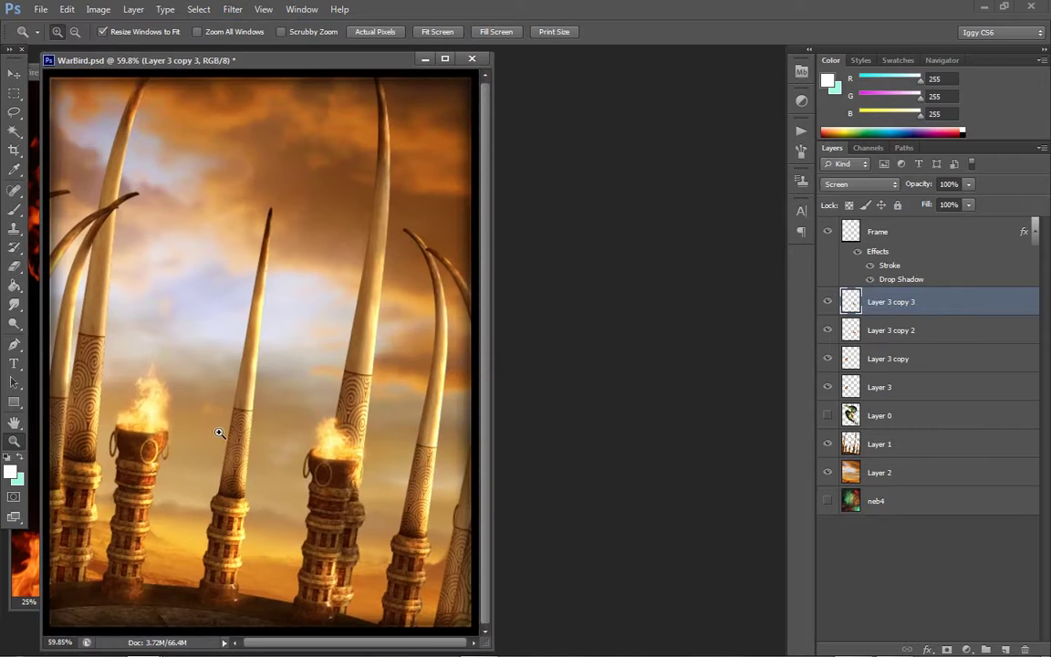
click(219, 433)
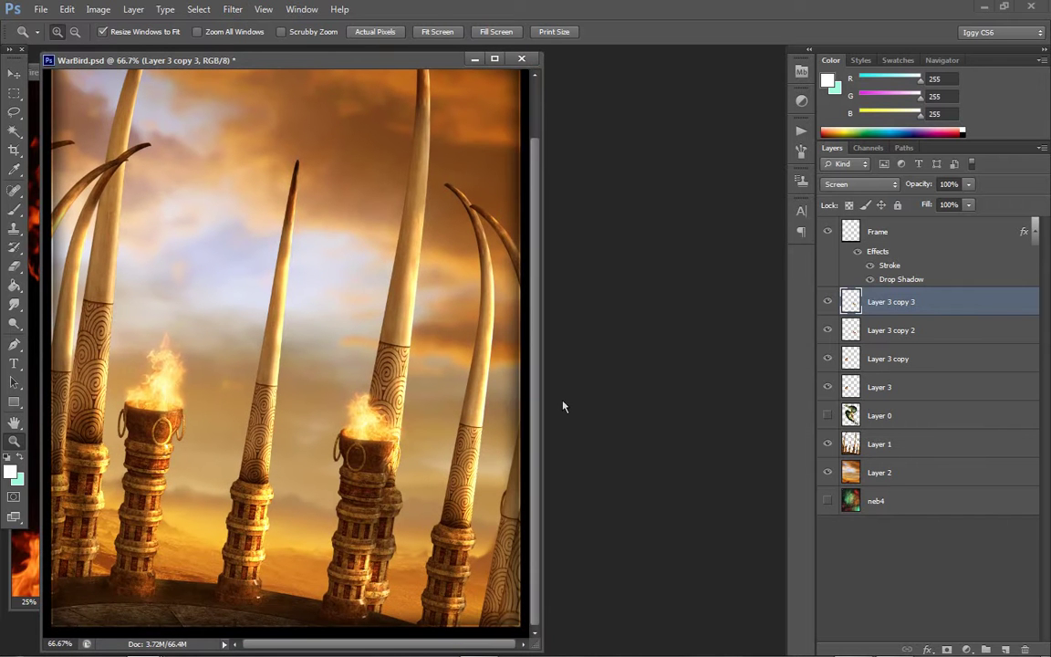
click(829, 416)
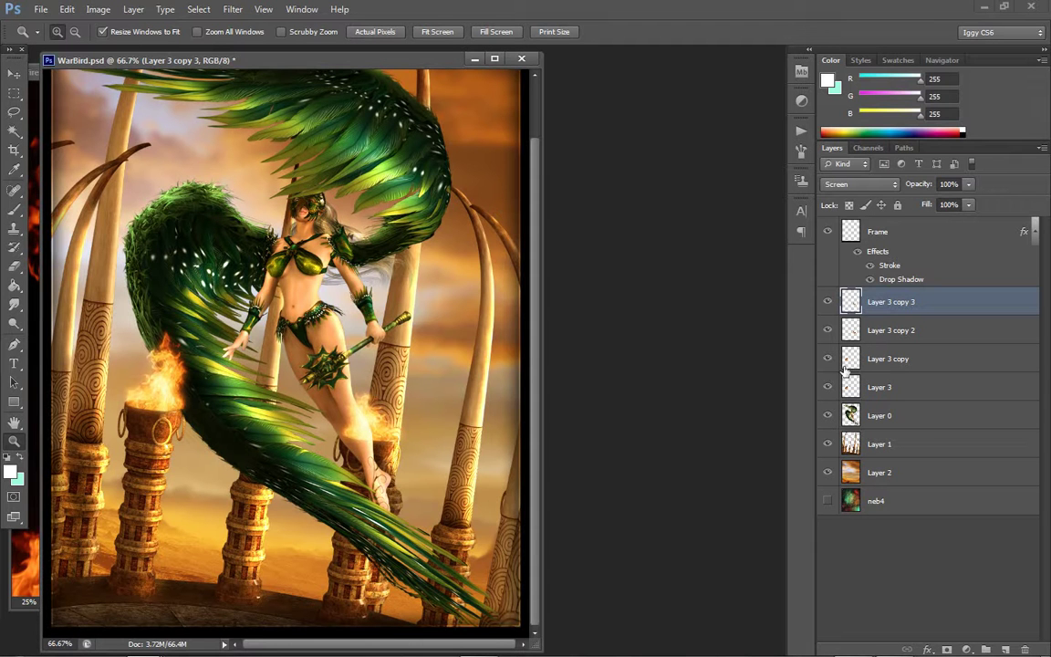
drag(873, 426, 893, 292)
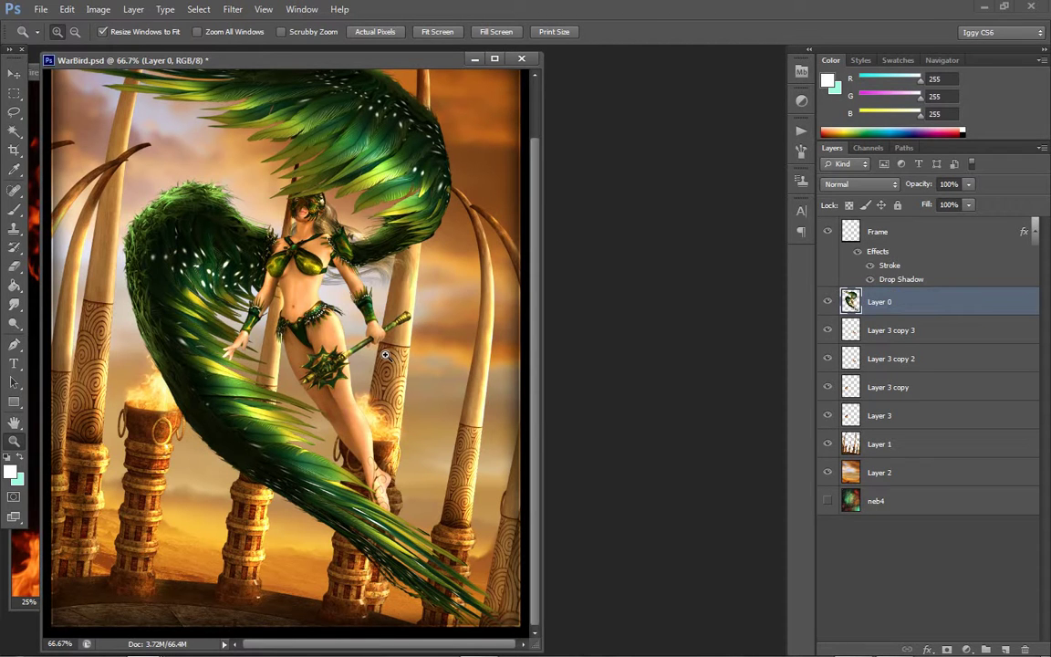
Move the WarBird document to the middle of the workspace and review the whole painting at 66.67%
right_click(288, 301)
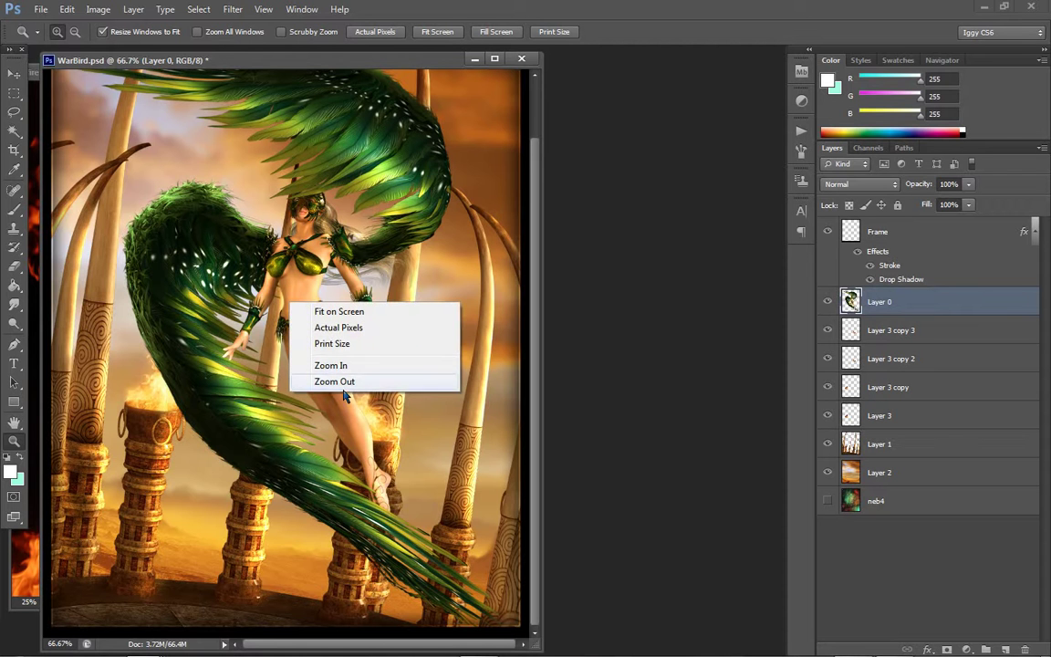
click(347, 381)
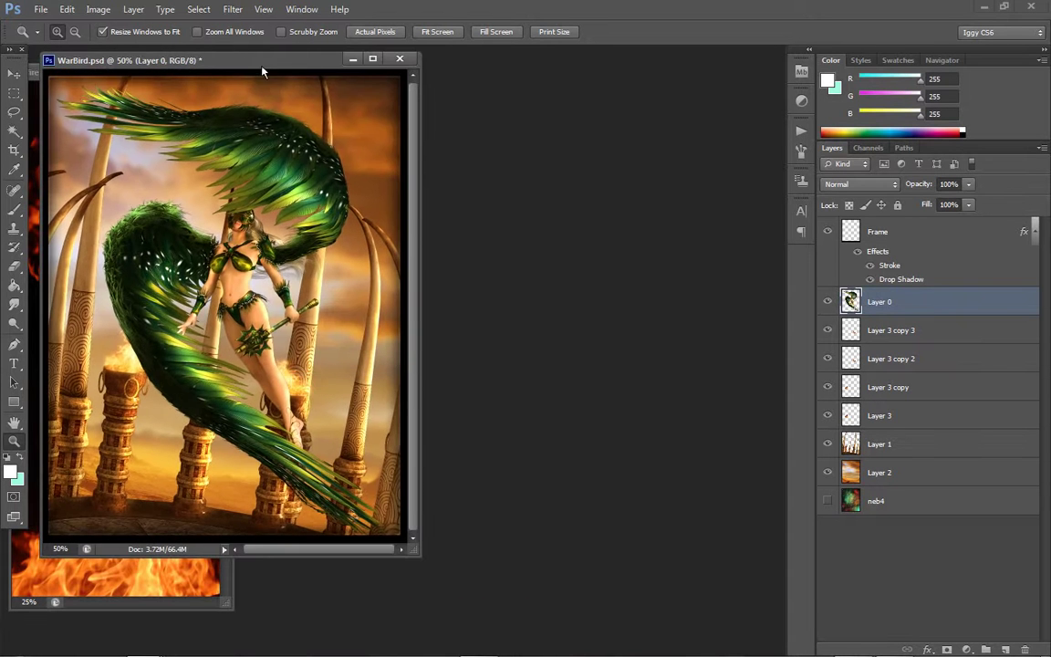
drag(262, 71, 424, 101)
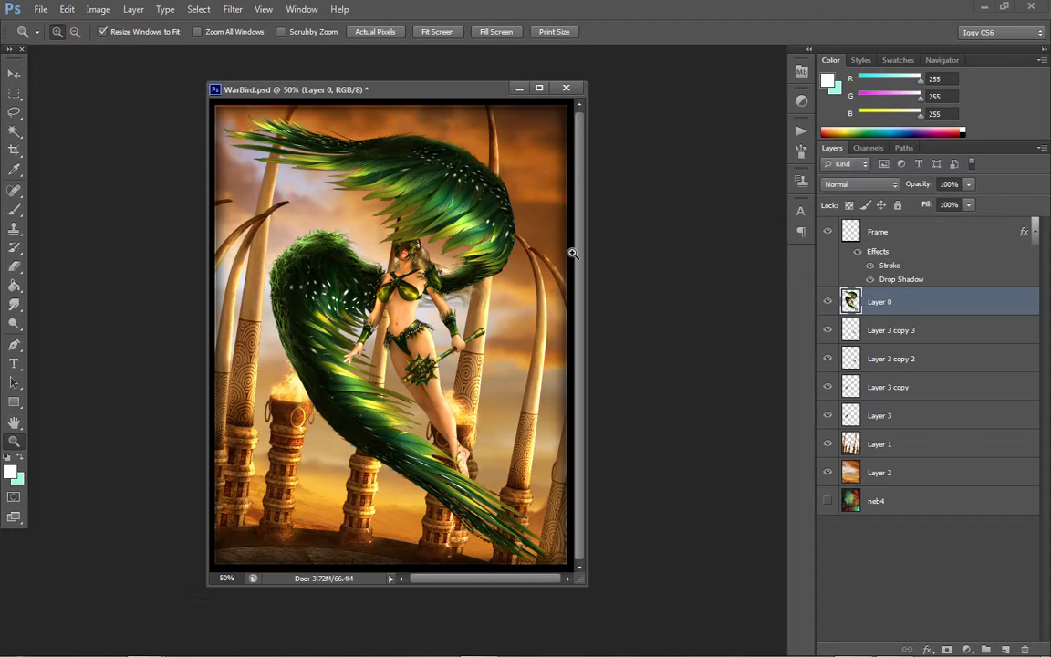
click(333, 315)
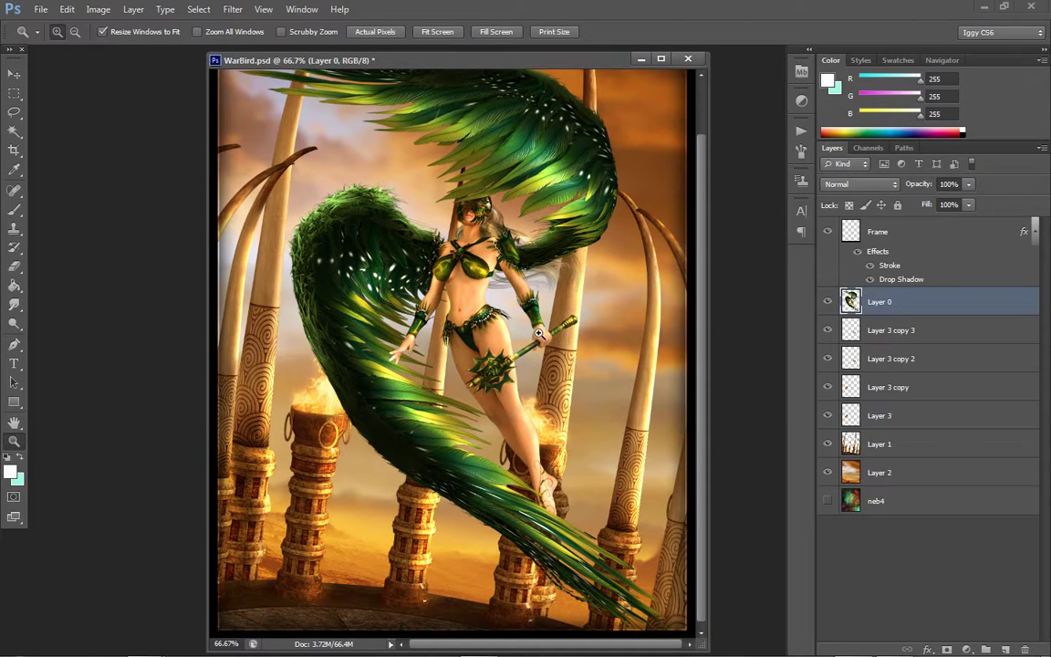
Try the Soft Light blend mode on Layer 3 copy 3 over the brazier flame behind the figure's leg
click(436, 339)
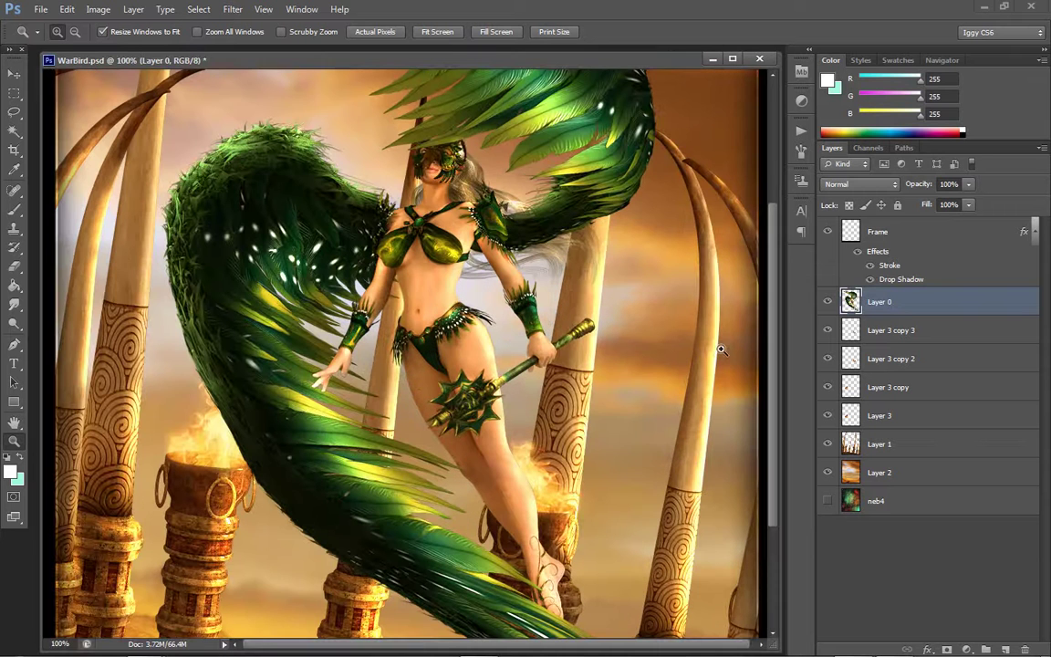
click(901, 334)
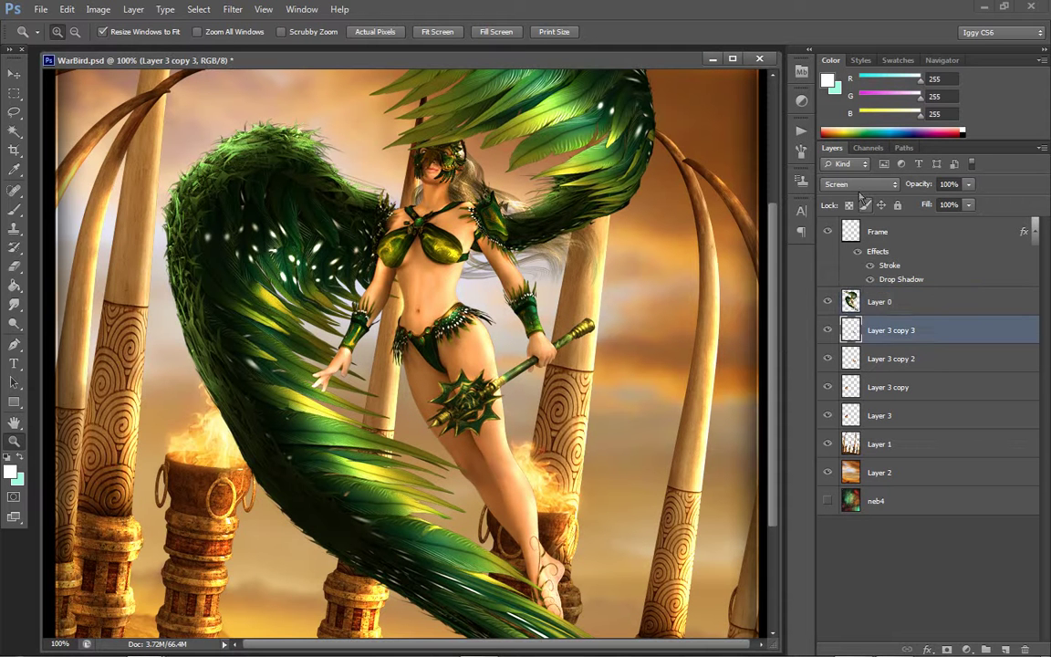
click(858, 185)
click(841, 387)
click(564, 464)
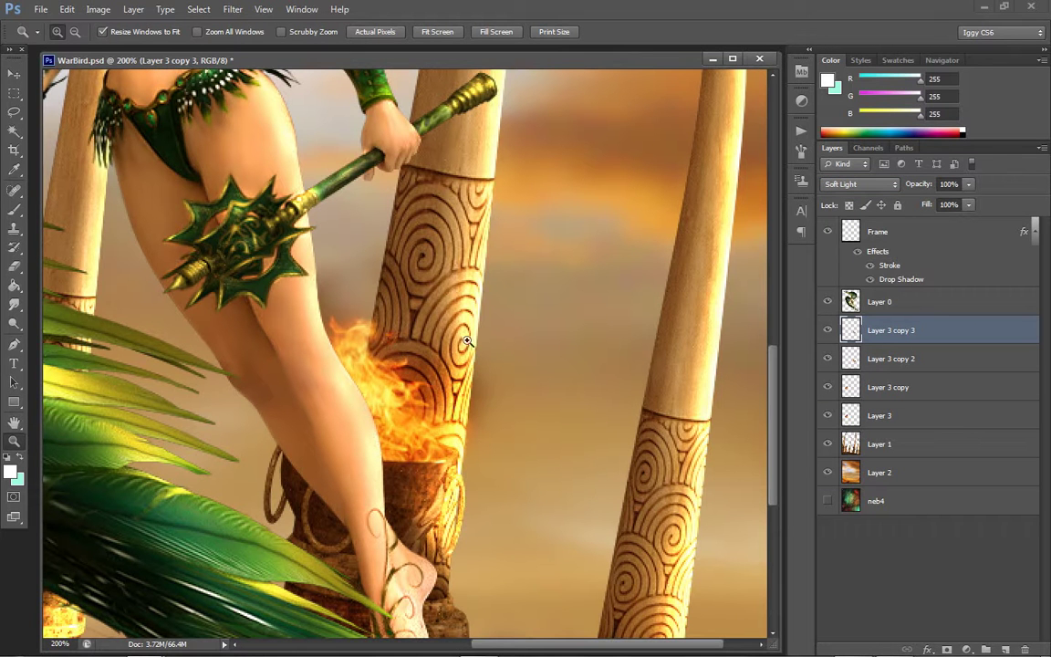
click(14, 267)
mouse_move(461, 338)
mouse_down()
mouse_move(407, 335)
mouse_move(462, 369)
mouse_move(481, 416)
mouse_move(481, 328)
mouse_move(479, 403)
mouse_move(387, 360)
mouse_move(402, 359)
mouse_up()
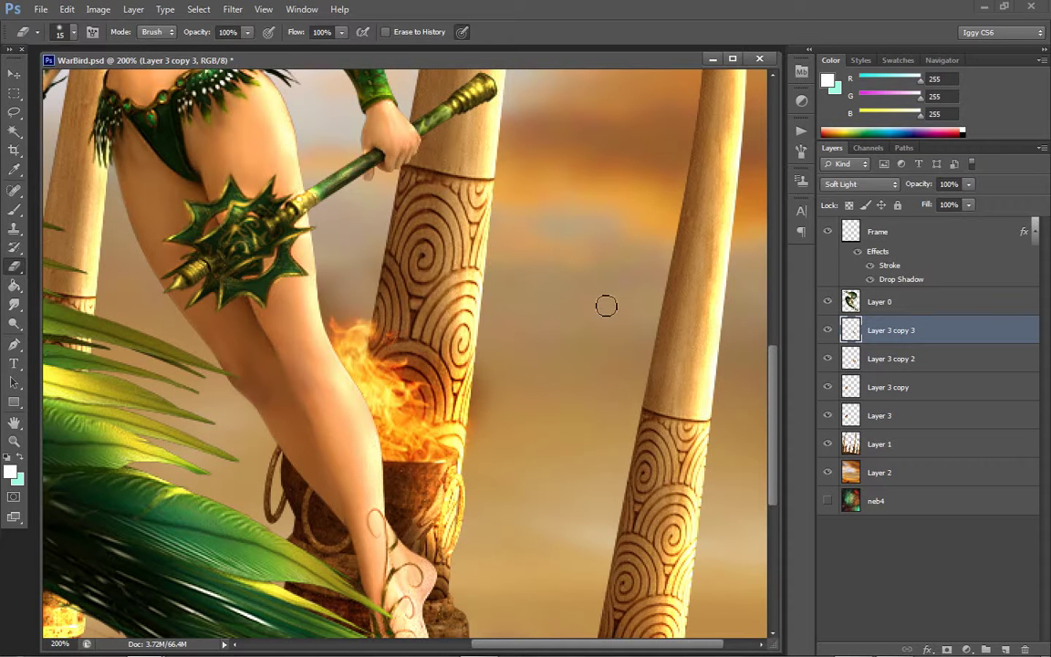
Try the Overlay blend mode on Layer 3 copy 3 and set it back to Screen
click(861, 184)
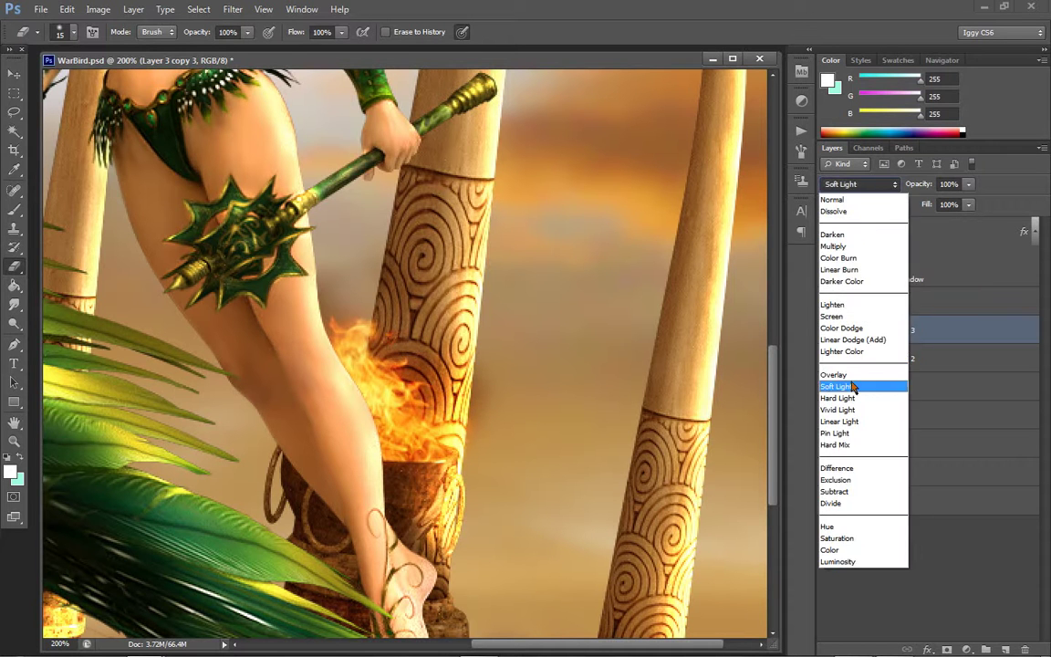
click(850, 387)
click(849, 184)
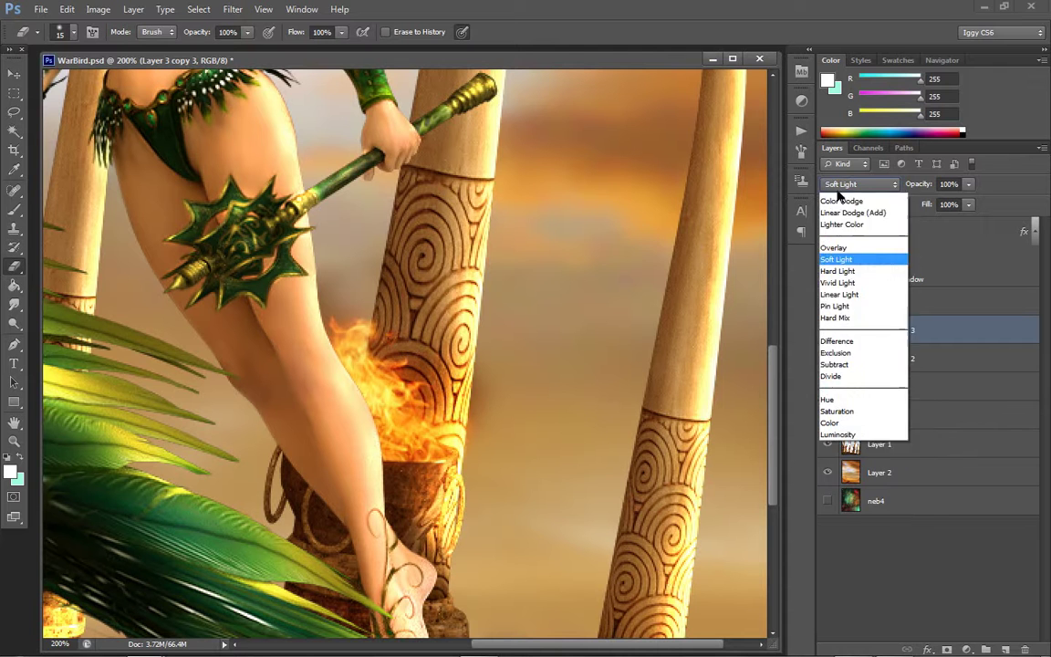
click(846, 376)
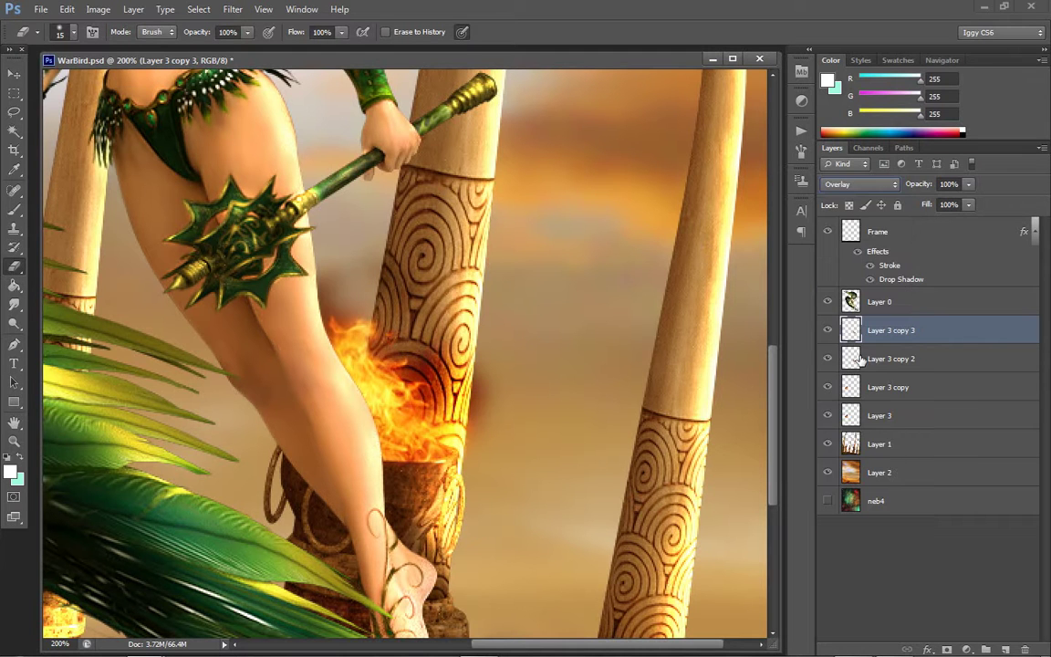
click(857, 183)
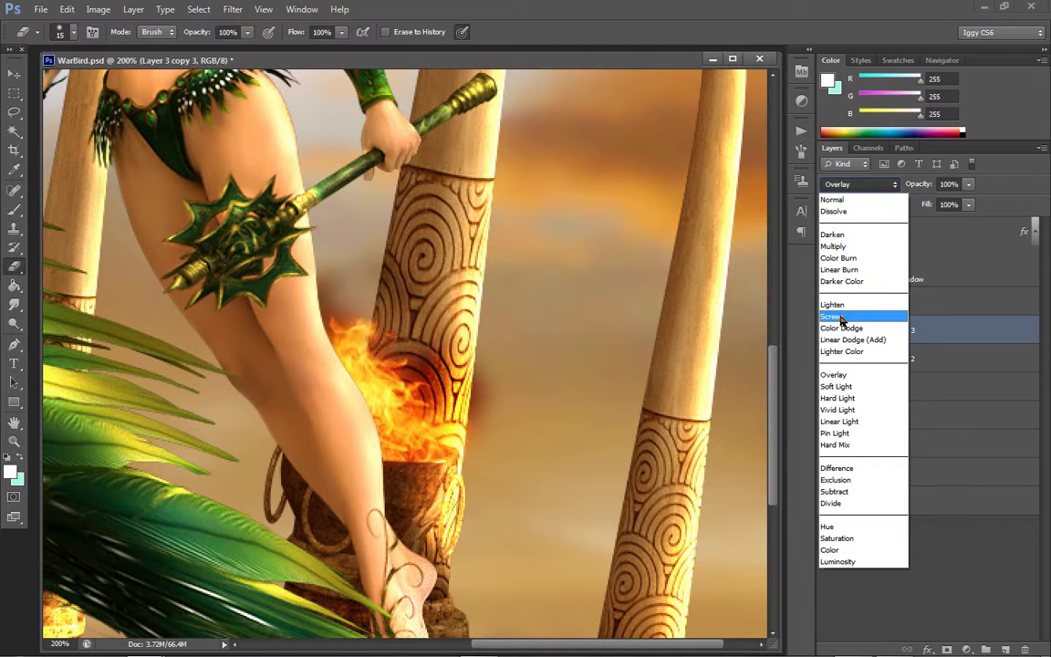
click(843, 317)
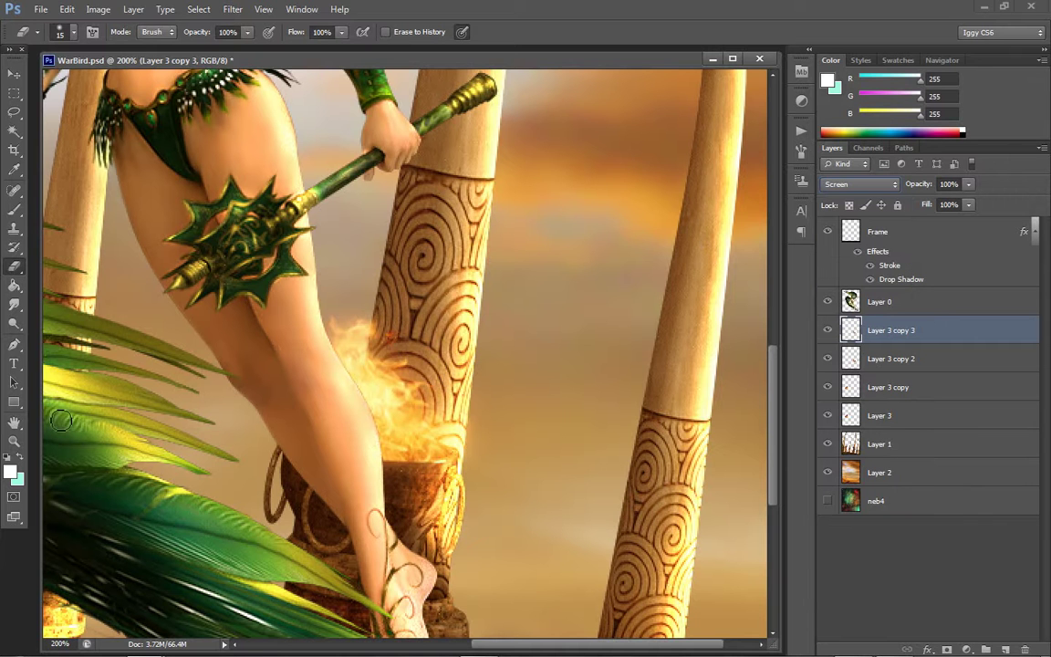
Shift the hue of the flame on Layer 3 copy 3 by -15 with Hue/Saturation
click(14, 442)
right_click(345, 299)
click(412, 305)
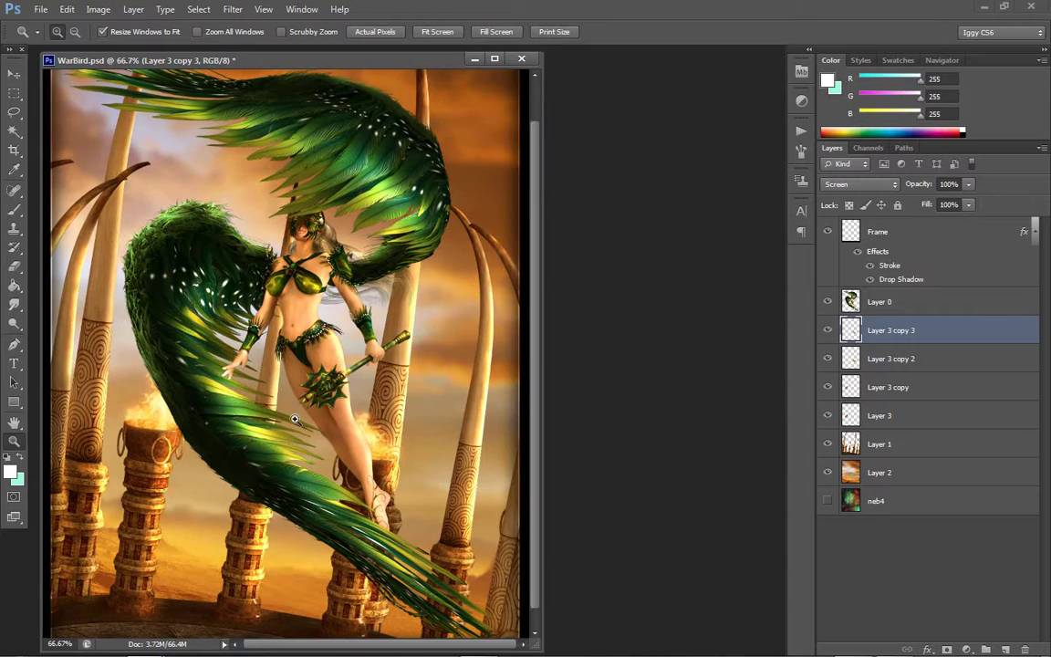
click(267, 376)
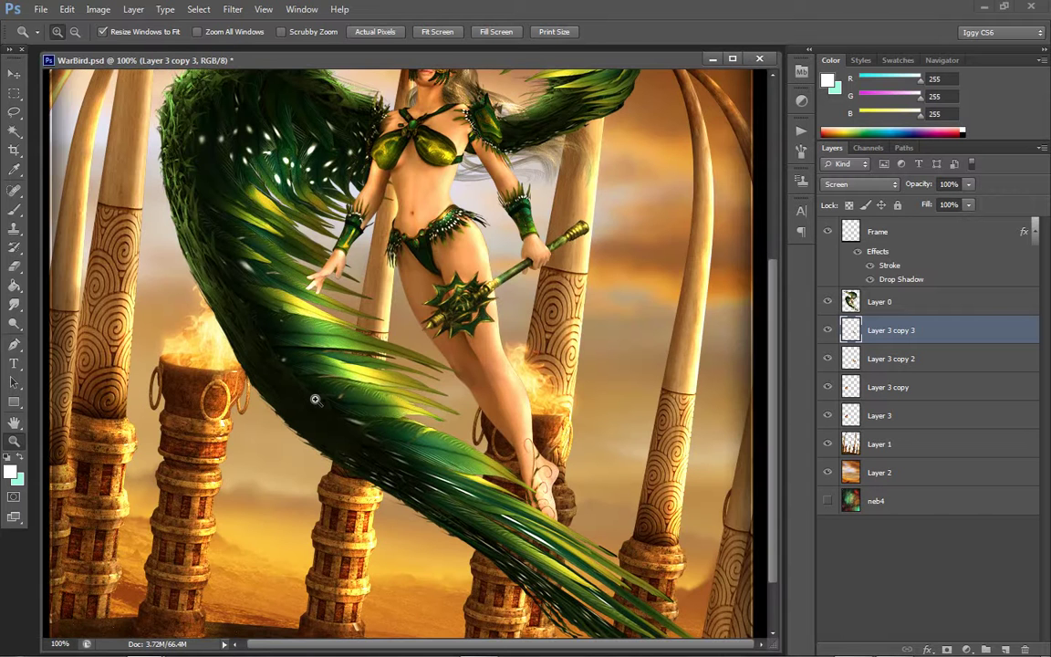
click(99, 9)
mouse_move(110, 46)
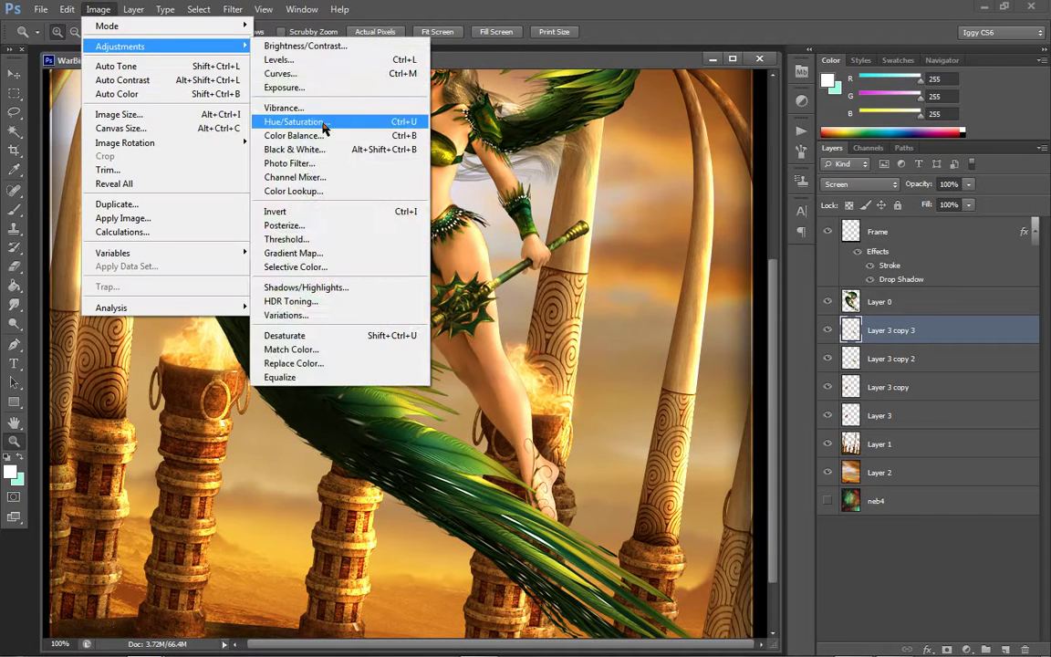
click(328, 103)
drag(833, 262, 829, 263)
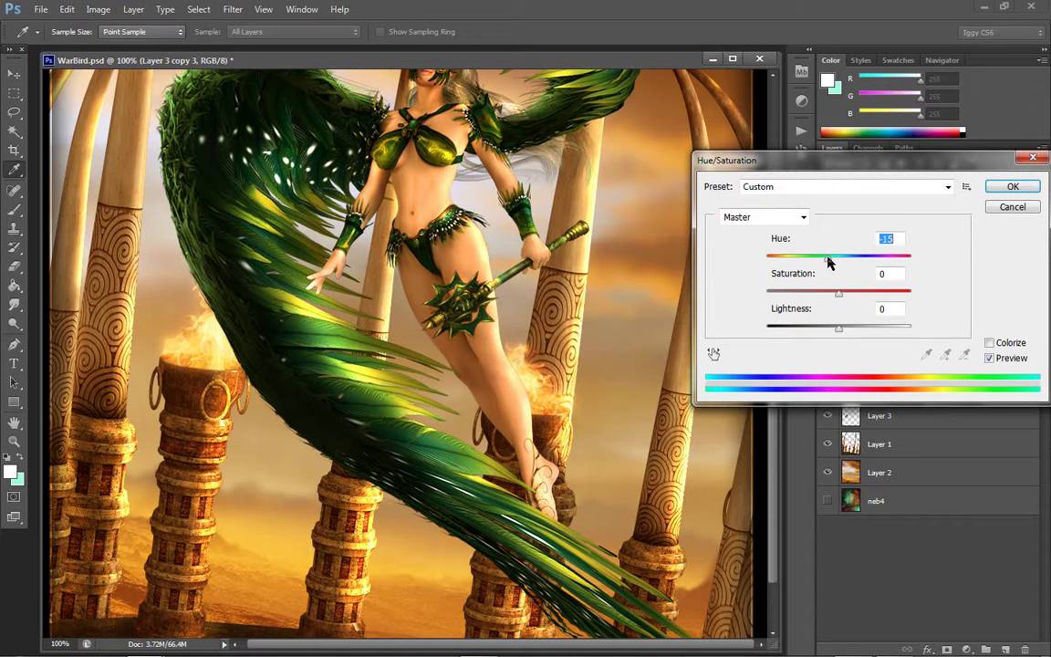
click(1012, 185)
key(z)
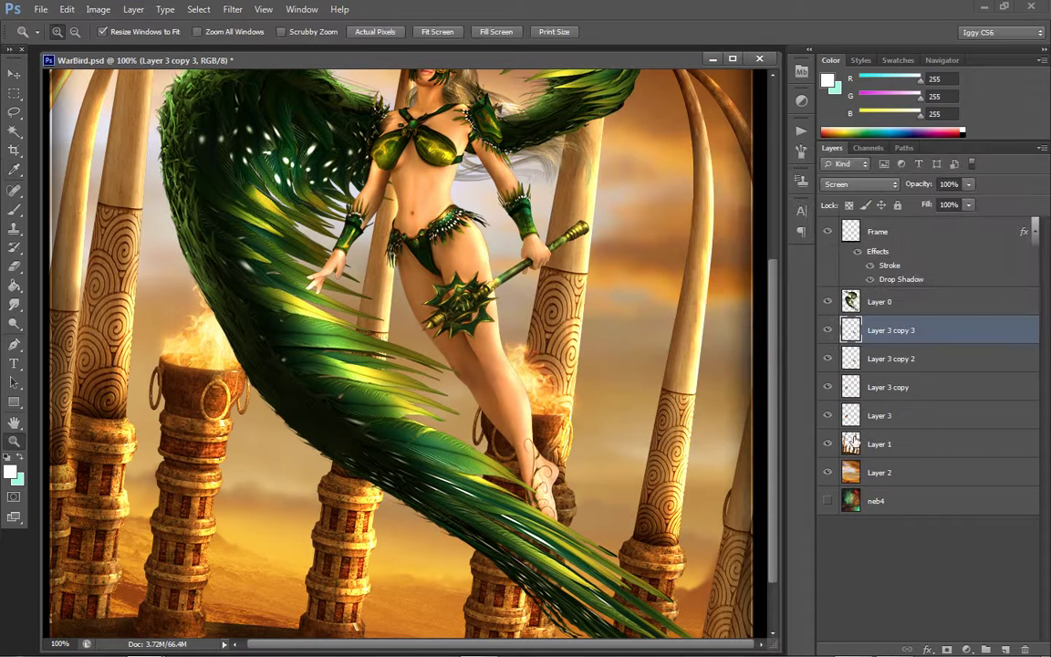
Shift the hue of the flame on Layer 3 copy by -7 with Hue/Saturation
click(888, 387)
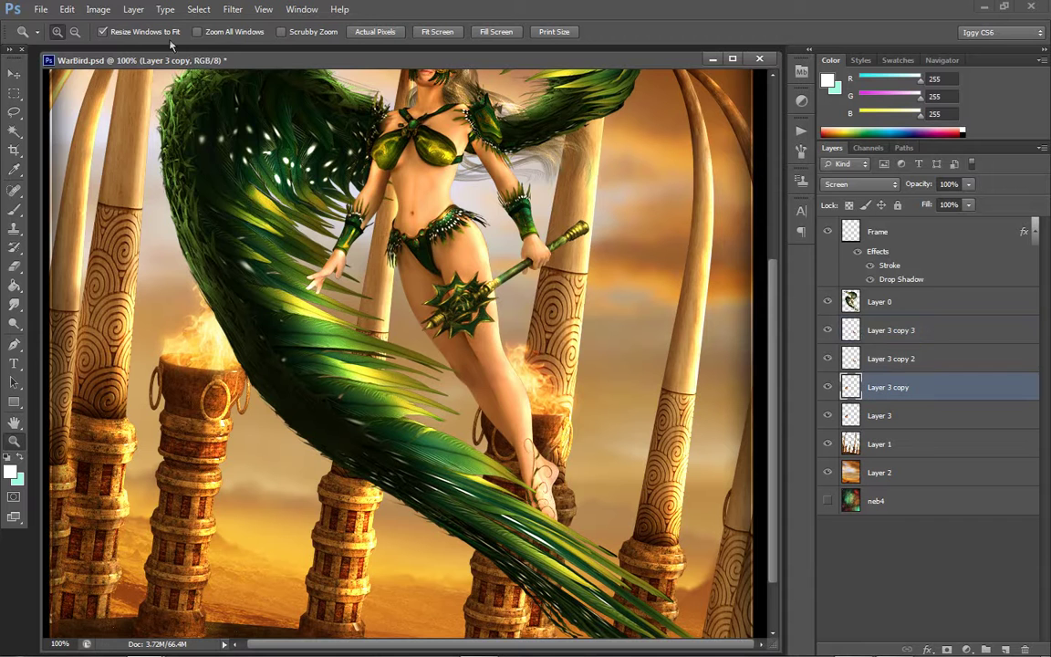
click(97, 9)
mouse_move(99, 47)
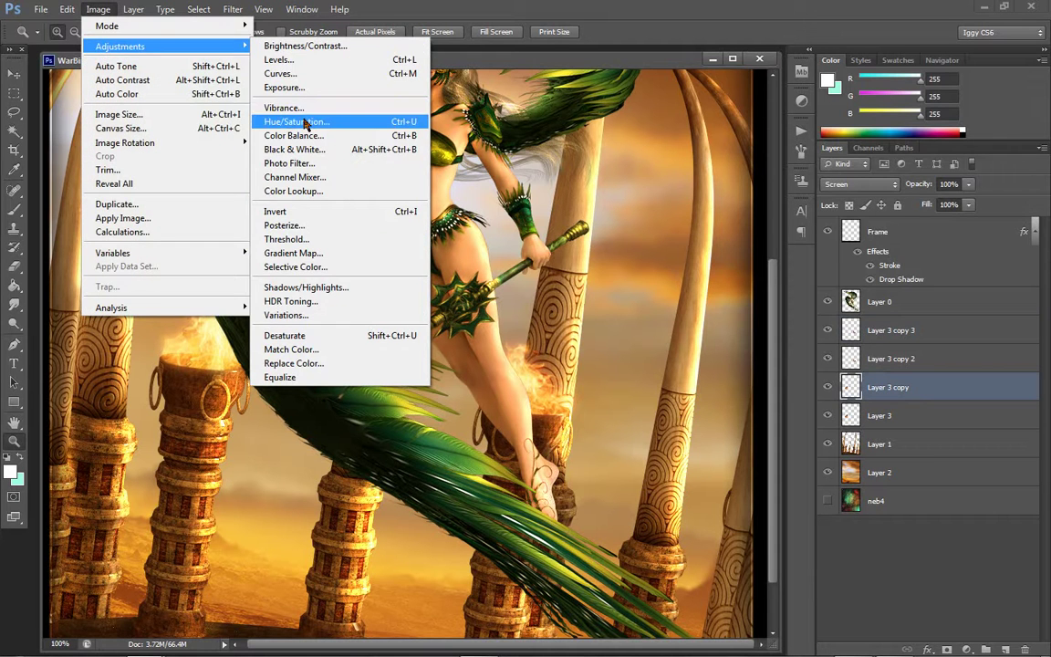
click(315, 122)
mouse_move(832, 264)
mouse_down()
mouse_move(819, 263)
mouse_move(834, 263)
mouse_up()
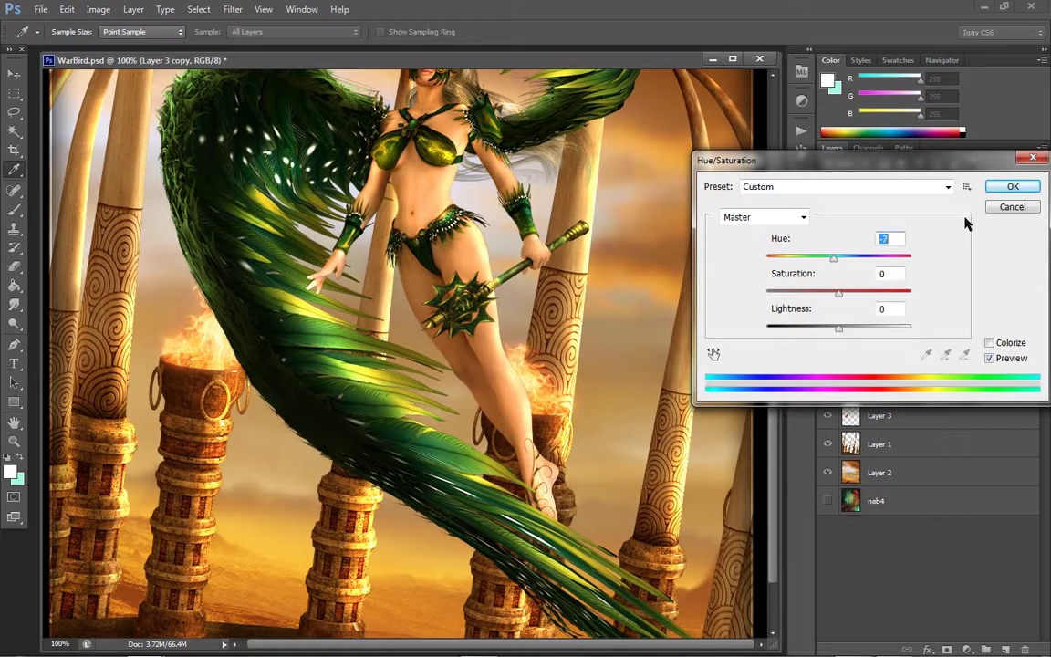
click(1013, 187)
key(z)
Apply another Hue/Saturation adjustment to Layer 3 copy 3 with the hue at +11
right_click(402, 313)
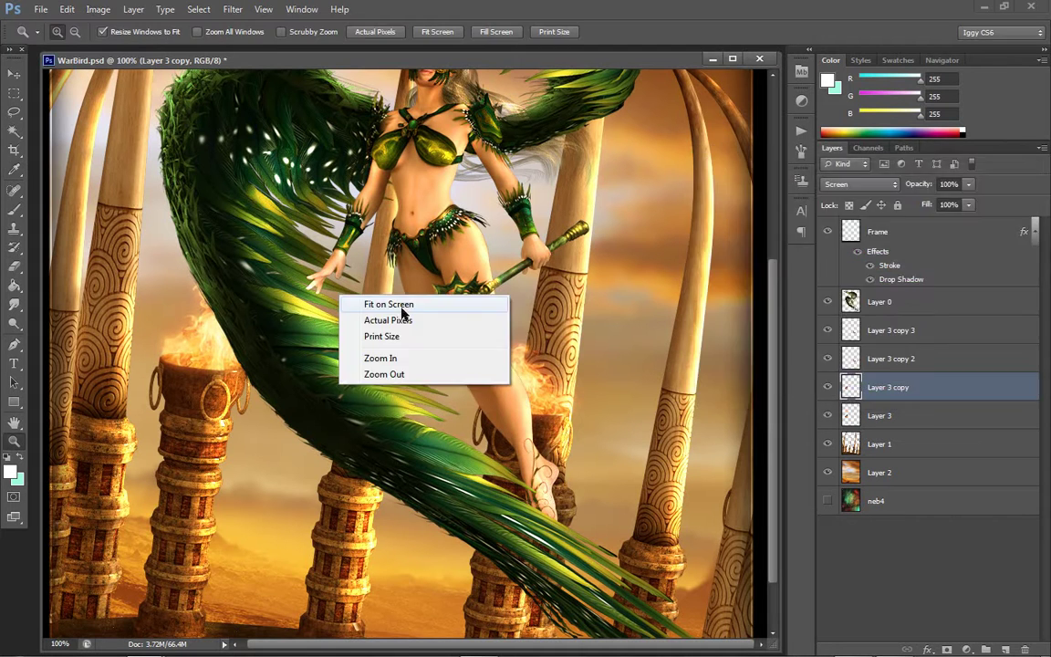
click(404, 307)
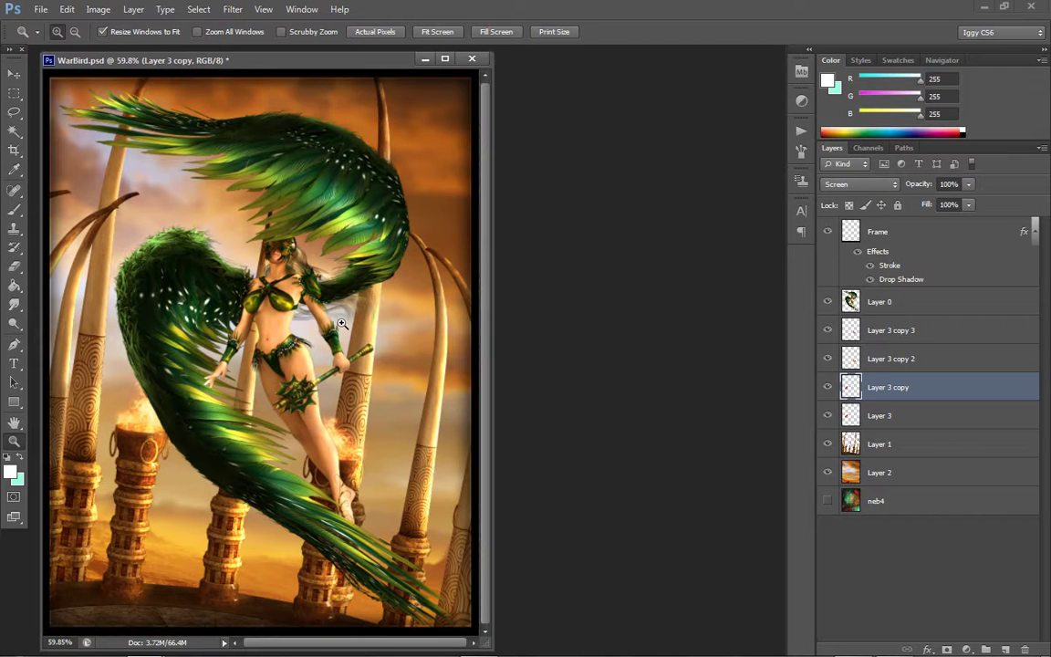
right_click(304, 425)
click(345, 504)
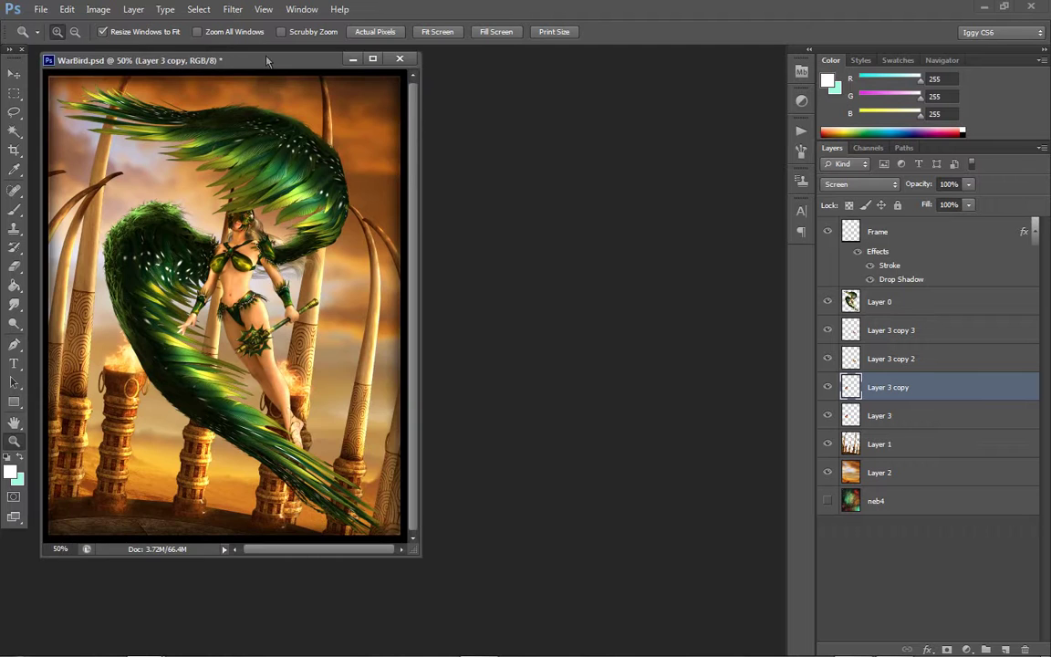
drag(277, 69, 351, 88)
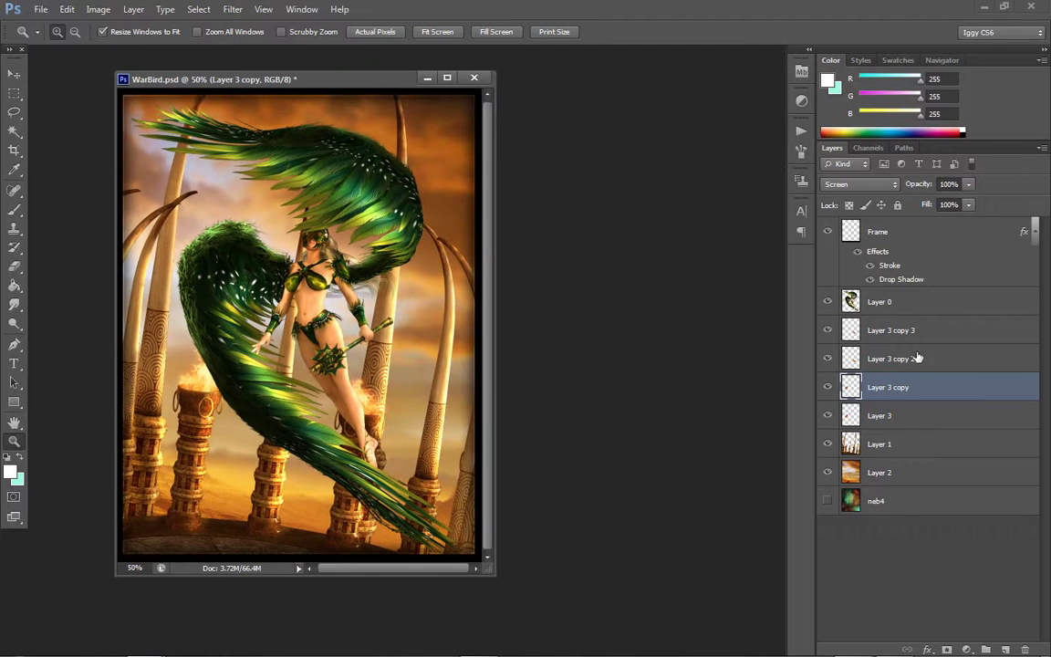
key(alt+bracketright)
click(97, 10)
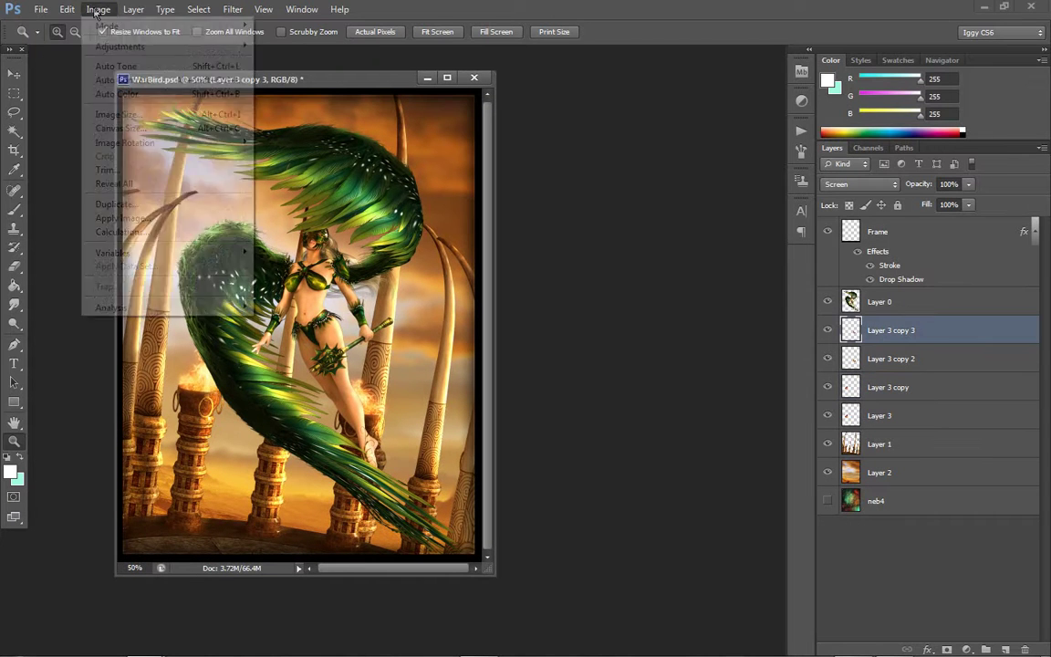
mouse_move(106, 46)
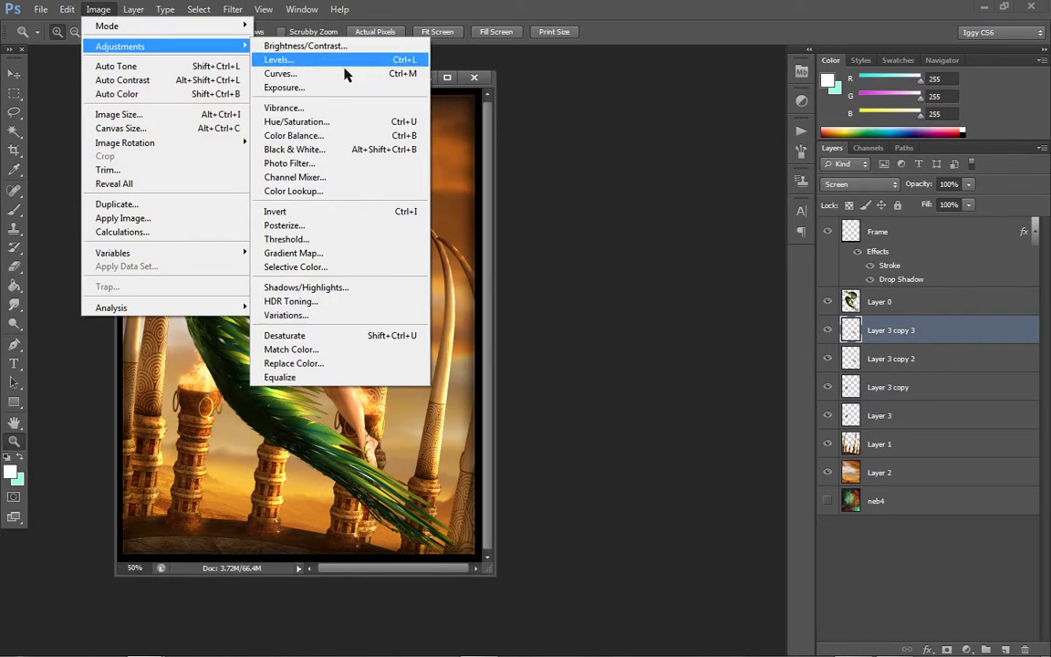
click(337, 122)
drag(852, 263, 847, 263)
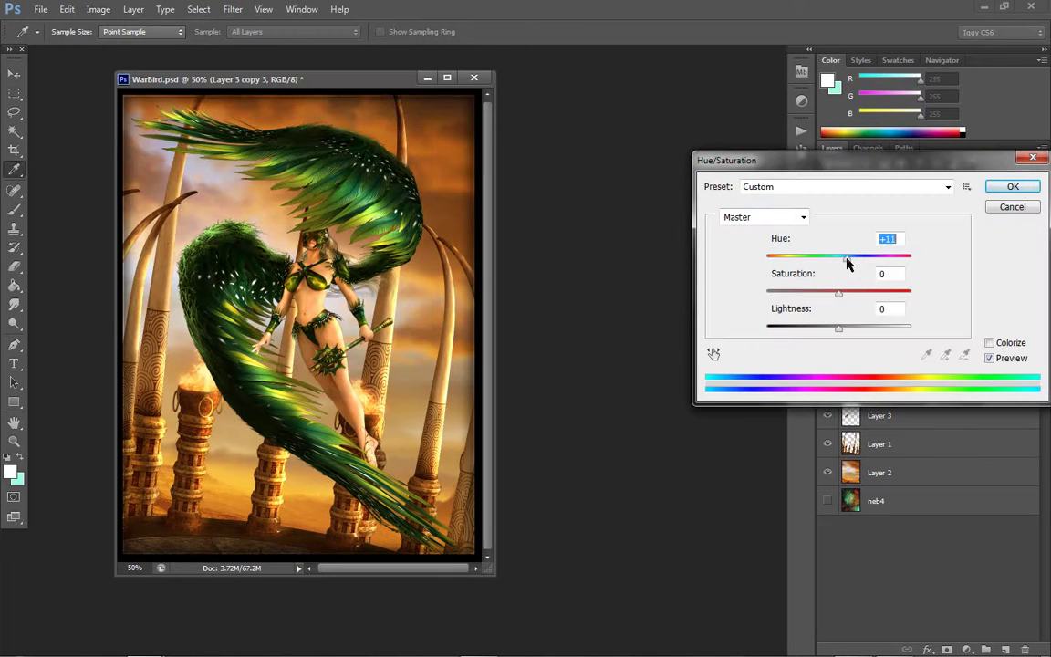
click(1009, 187)
key(z)
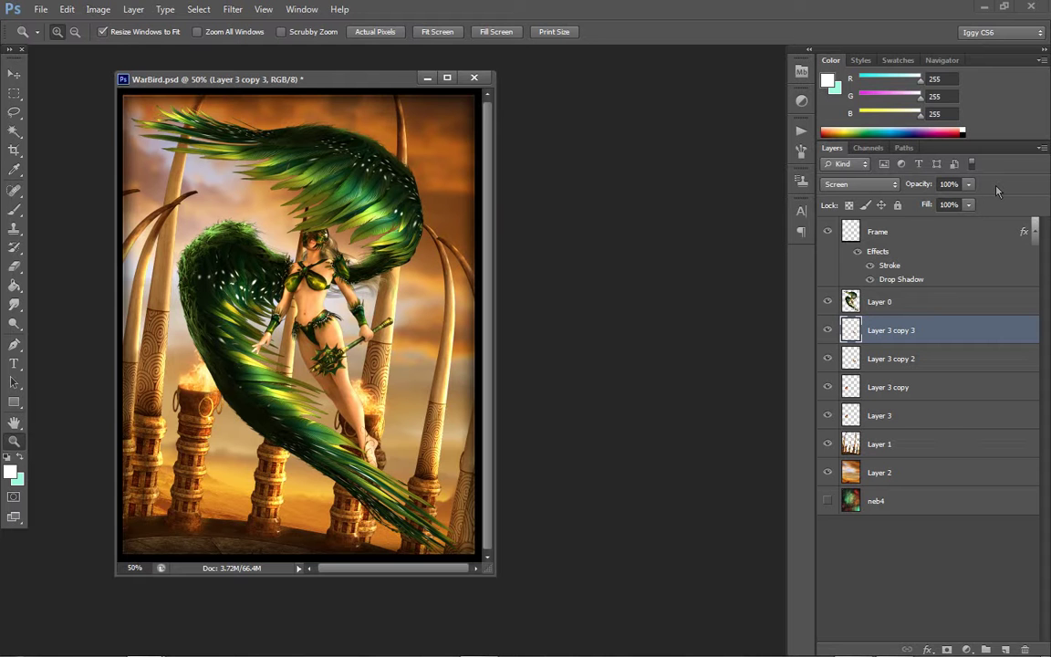
Dodge the highlights of the stone floor in front of the columns on Layer 1, using a 125 px brush at 96% exposure without pressure-controlled size
click(211, 293)
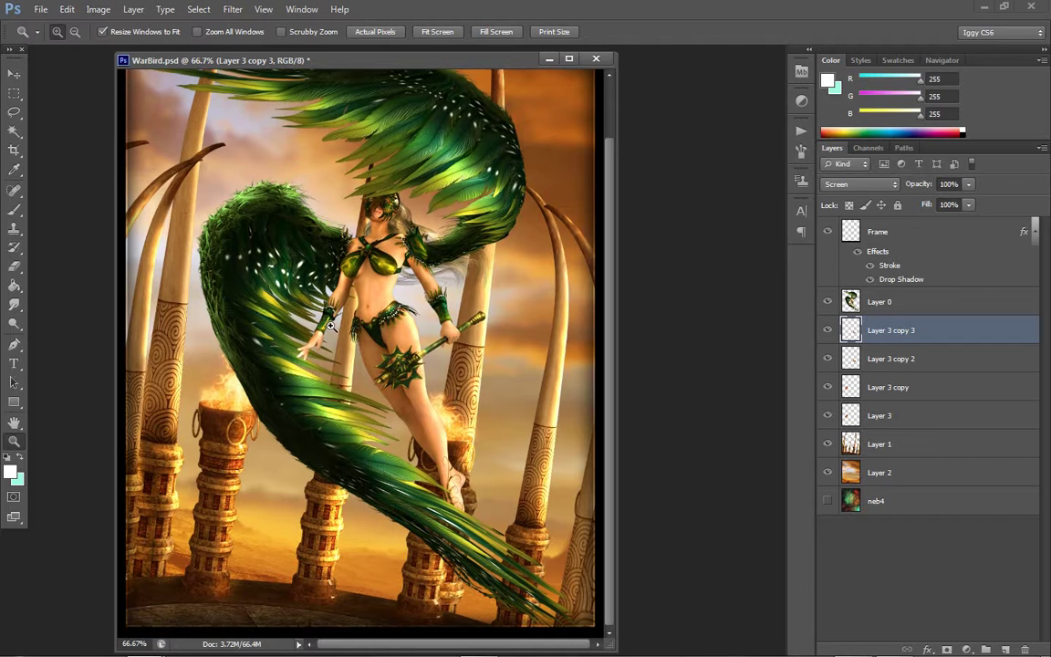
click(14, 324)
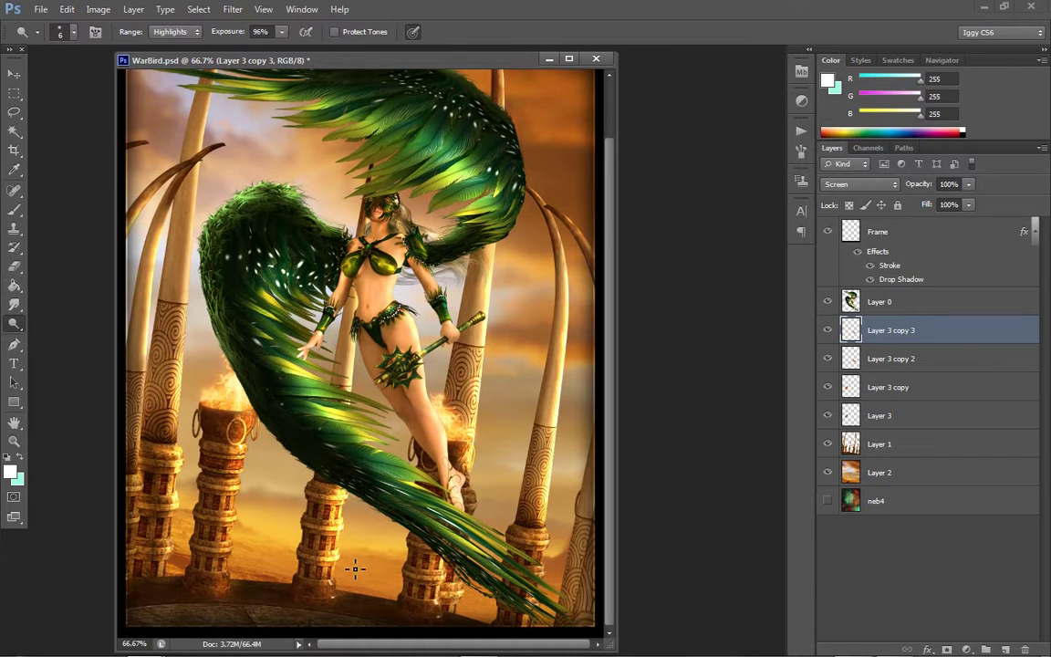
click(881, 446)
key(bracketright)
key(bracketright)
key(bracketright)
key(bracketright)
key(bracketright)
key(bracketright)
key(bracketright)
key(bracketright)
key(bracketright)
key(bracketright)
key(bracketright)
key(bracketright)
key(bracketright)
key(bracketright)
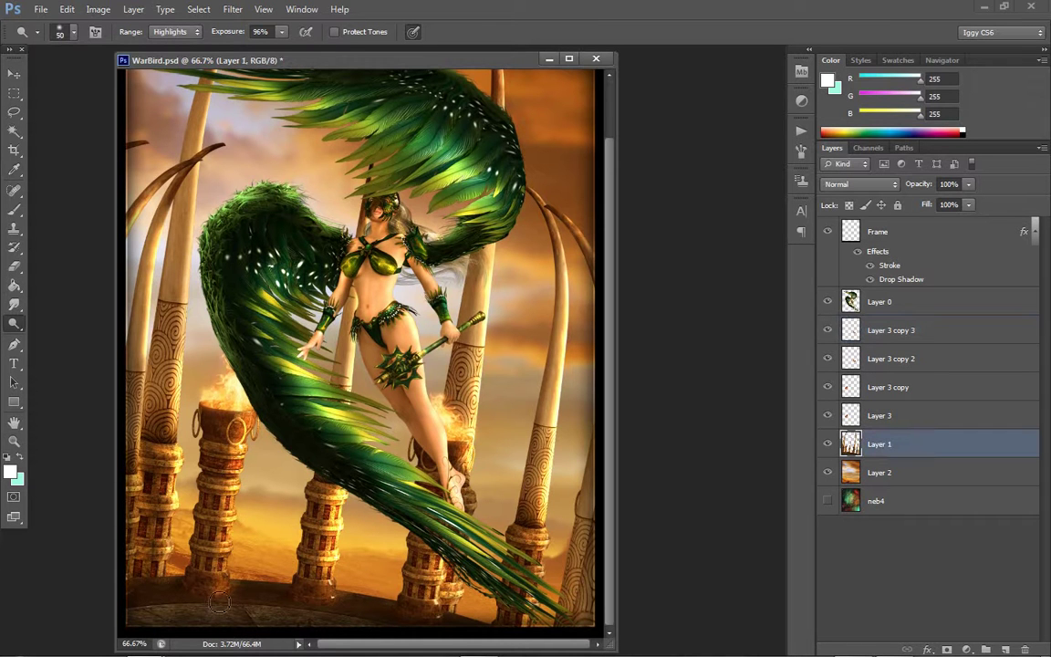
drag(151, 605, 235, 607)
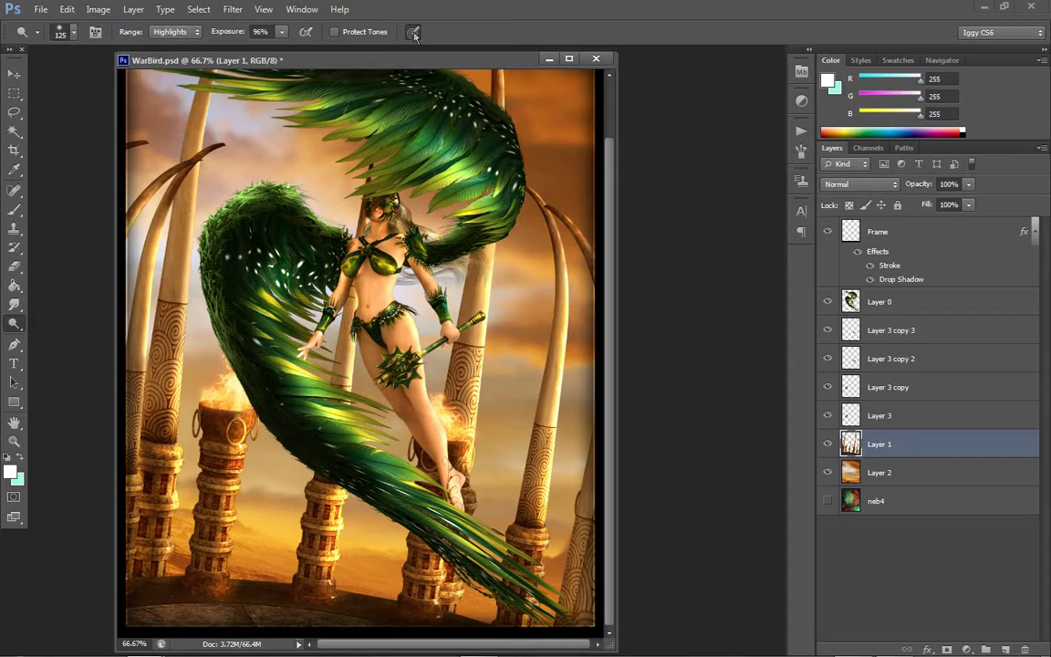
mouse_move(292, 599)
mouse_down()
mouse_move(237, 592)
mouse_move(400, 608)
mouse_move(156, 591)
mouse_up()
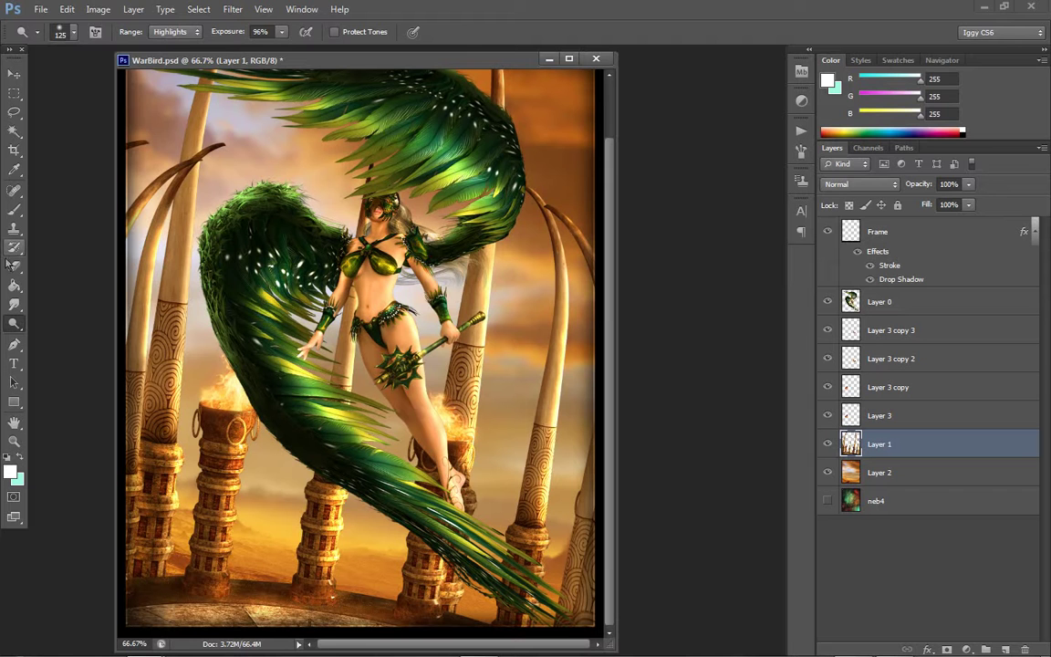
Switch to the Burn tool with a 35 px brush and turn on pressure-controlled brush size
right_click(22, 327)
click(64, 337)
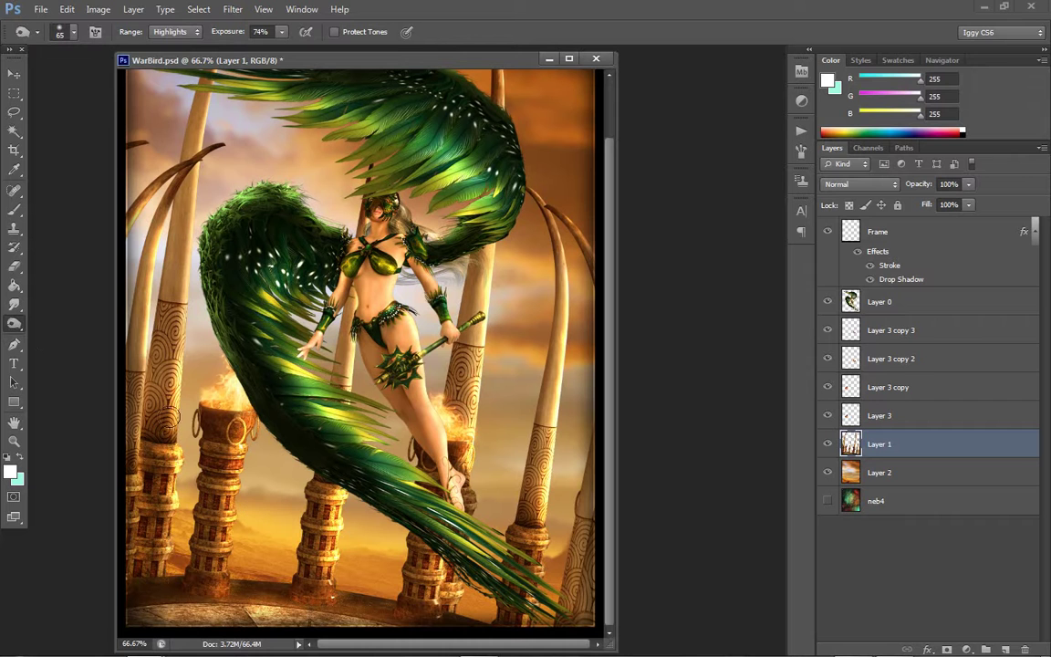
key(bracketright)
key(bracketleft)
key(bracketleft)
key(bracketleft)
click(407, 31)
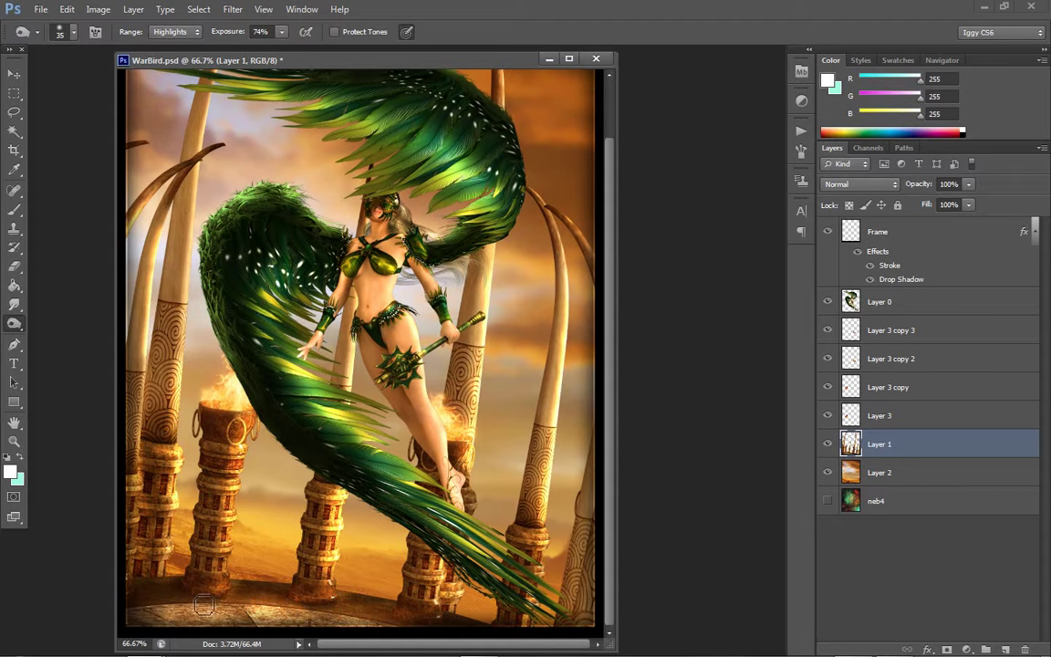
Burn the highlights at 74% exposure around the bases of the leftmost columns and the floor beneath them on Layer 1
click(14, 440)
click(210, 487)
click(201, 495)
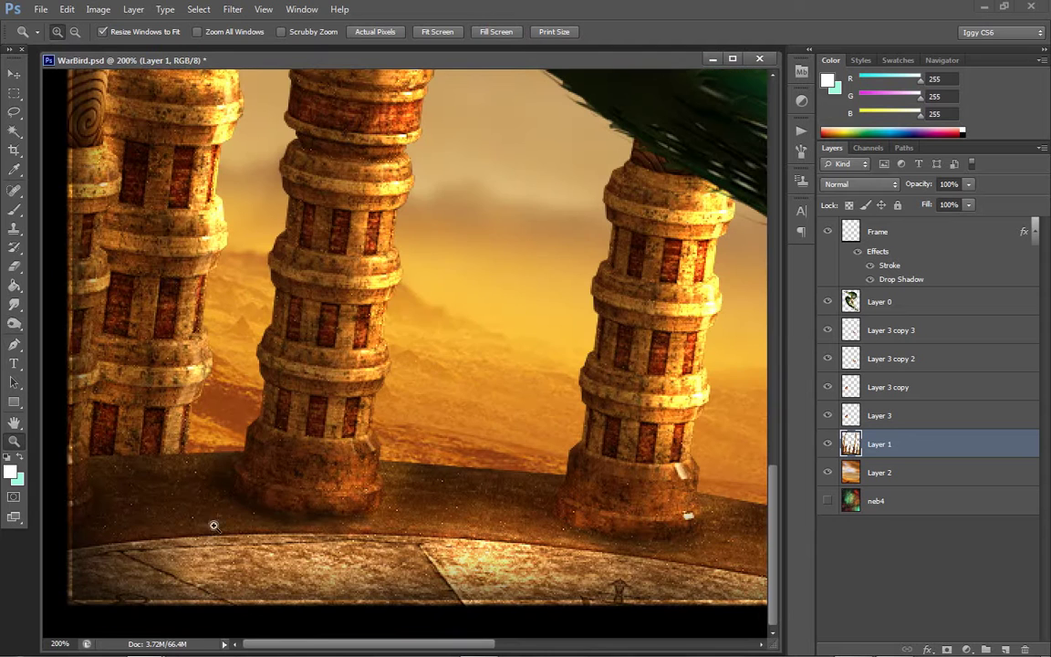
click(20, 323)
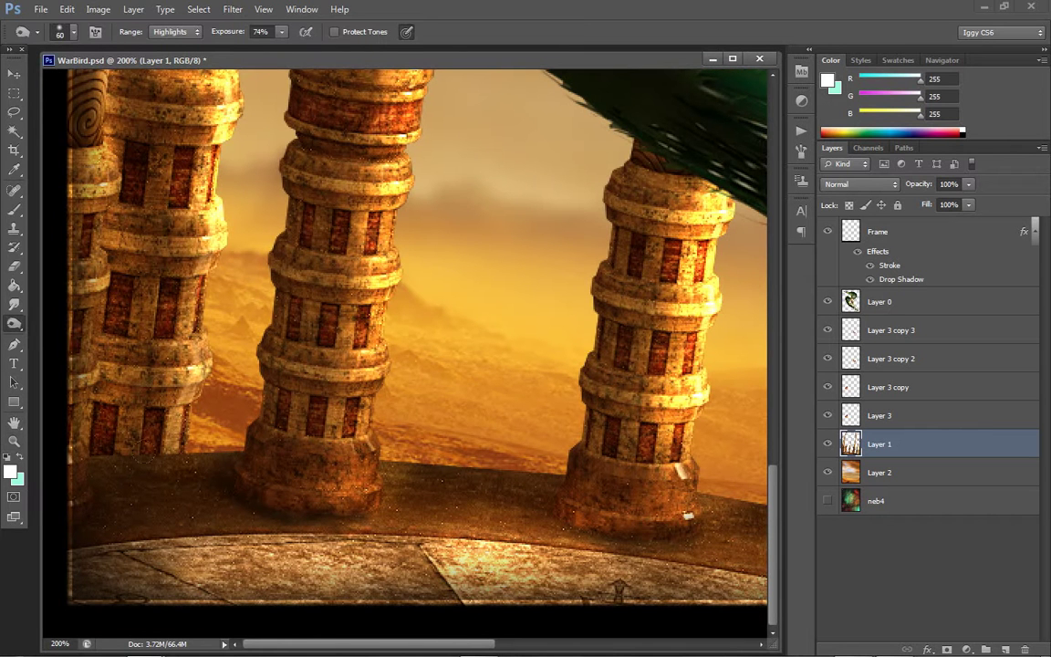
drag(144, 427, 105, 429)
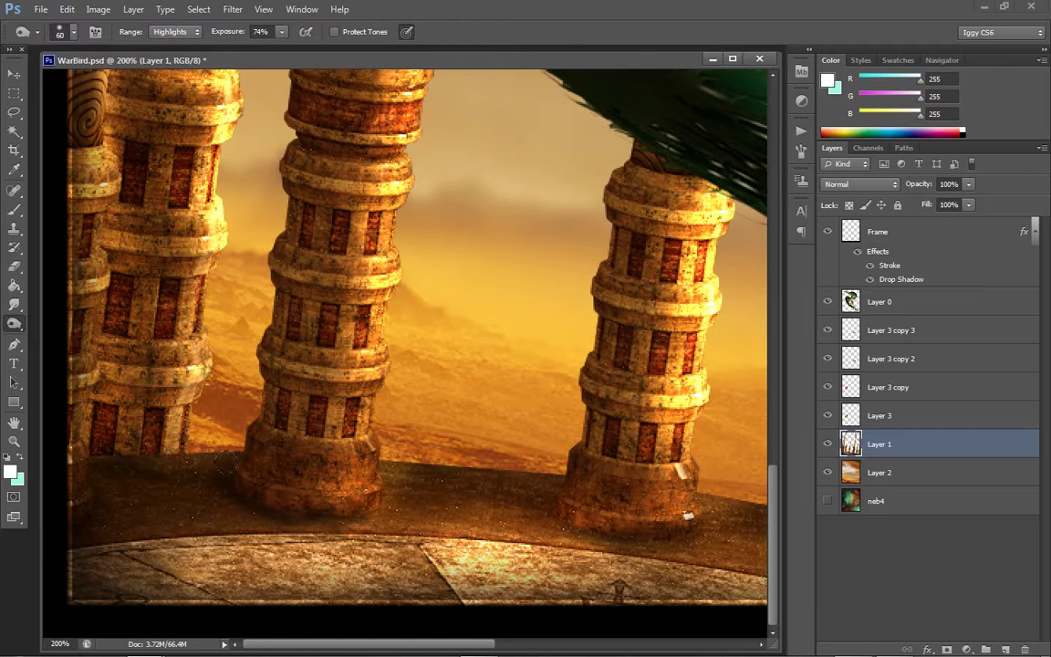
mouse_move(283, 456)
mouse_down()
mouse_move(324, 467)
mouse_move(214, 476)
mouse_move(153, 410)
mouse_up()
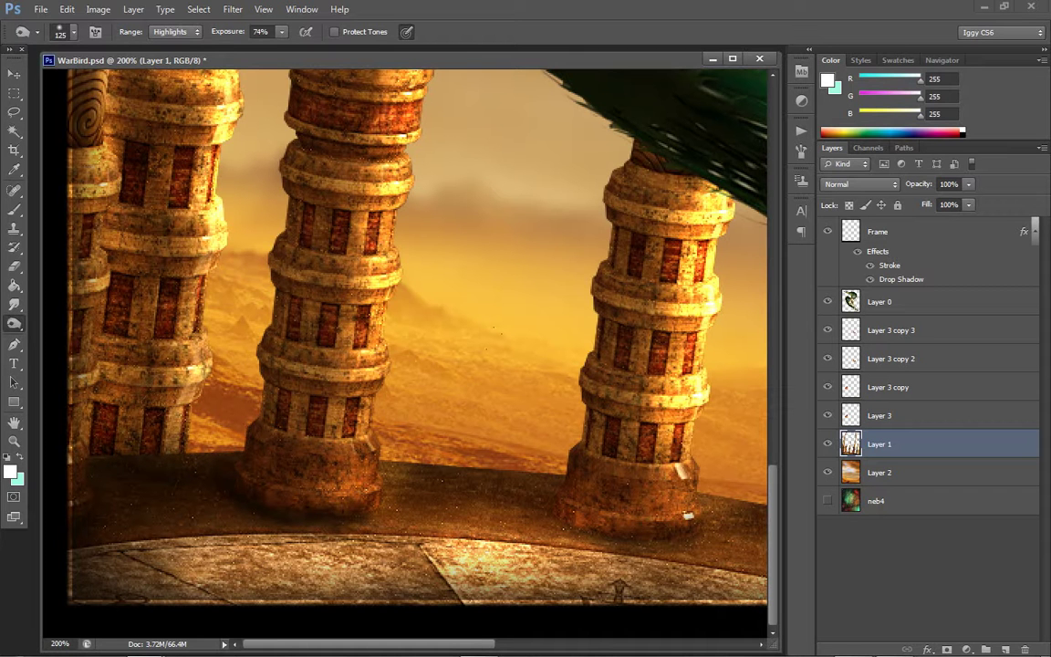
mouse_move(123, 401)
mouse_down()
mouse_move(96, 379)
mouse_move(69, 388)
mouse_move(105, 333)
mouse_move(150, 393)
mouse_move(160, 379)
mouse_up()
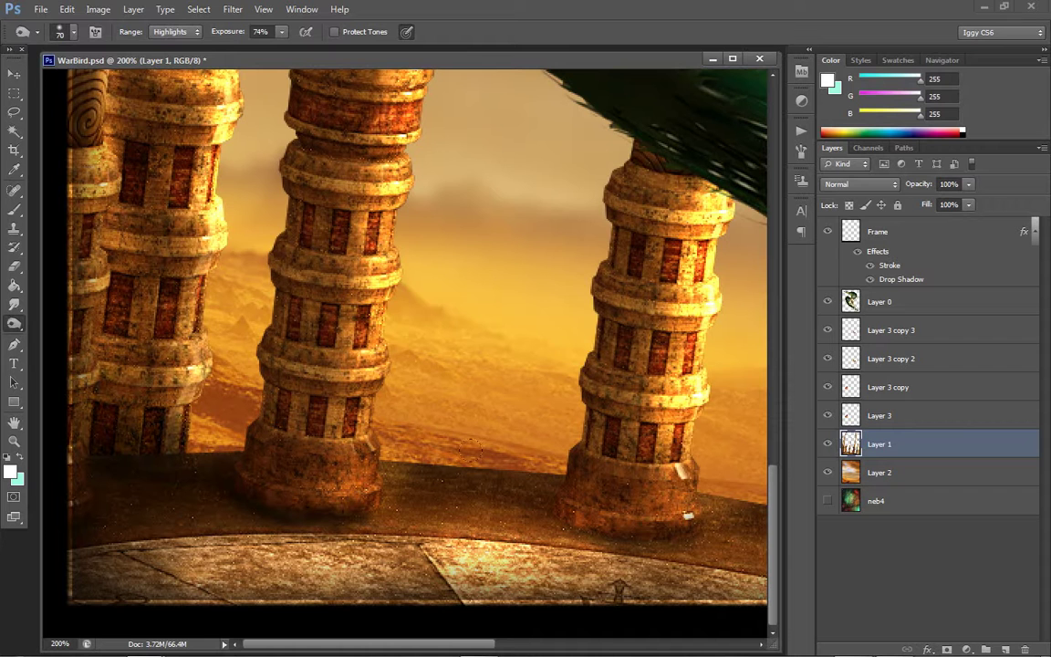
Burn contact shadows around the bases of the middle column and the next column to its right, using 20 to 50 px brushes
key([)
drag(688, 530, 611, 536)
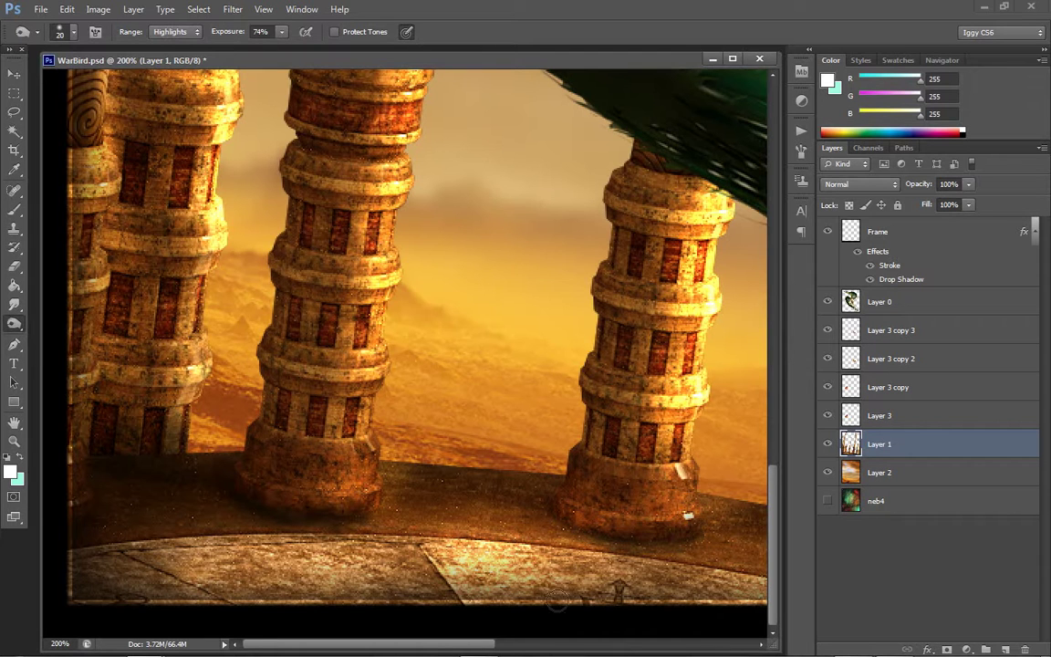
drag(493, 651, 588, 651)
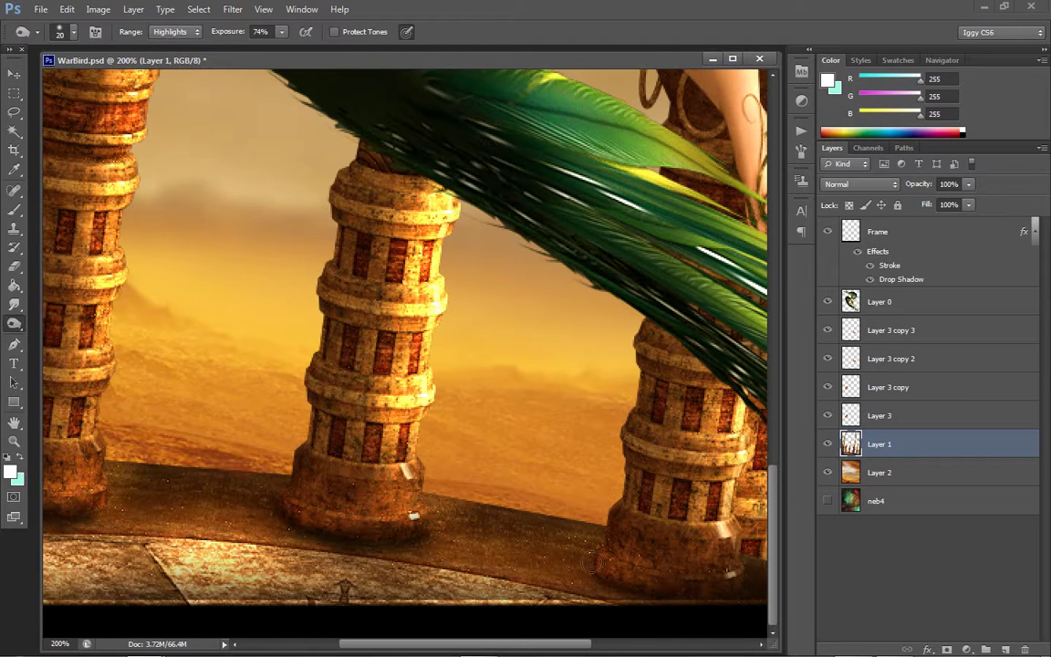
key(bracketright)
drag(639, 587, 610, 585)
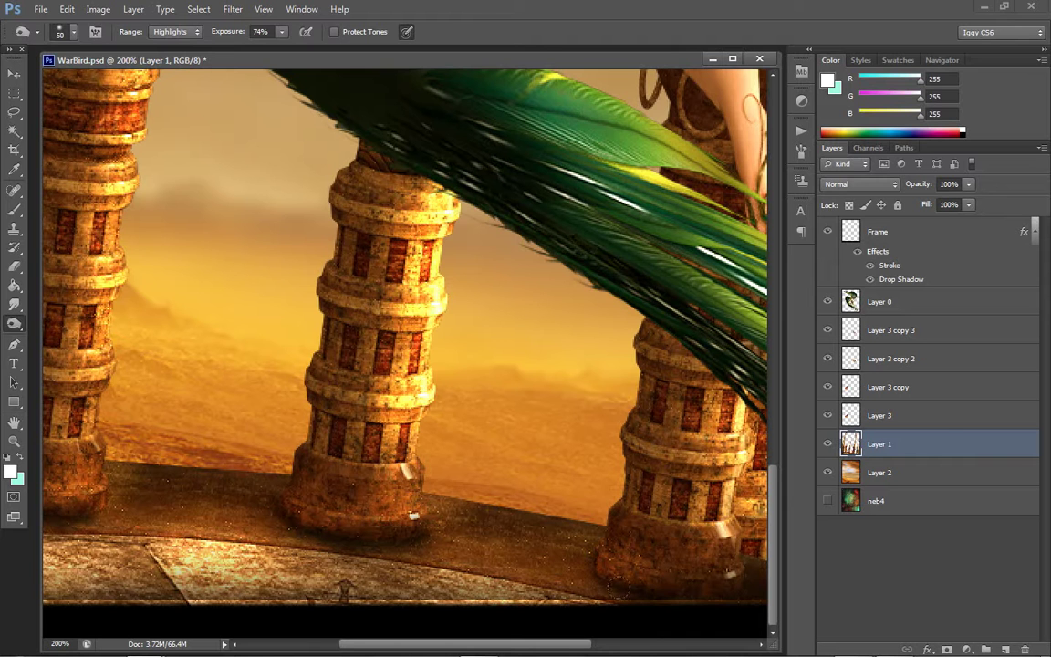
Burn the highlights of the outermost columns near the painting's edges with a 200 px brush, darkening the rightmost tusk and its neighbouring base
click(14, 441)
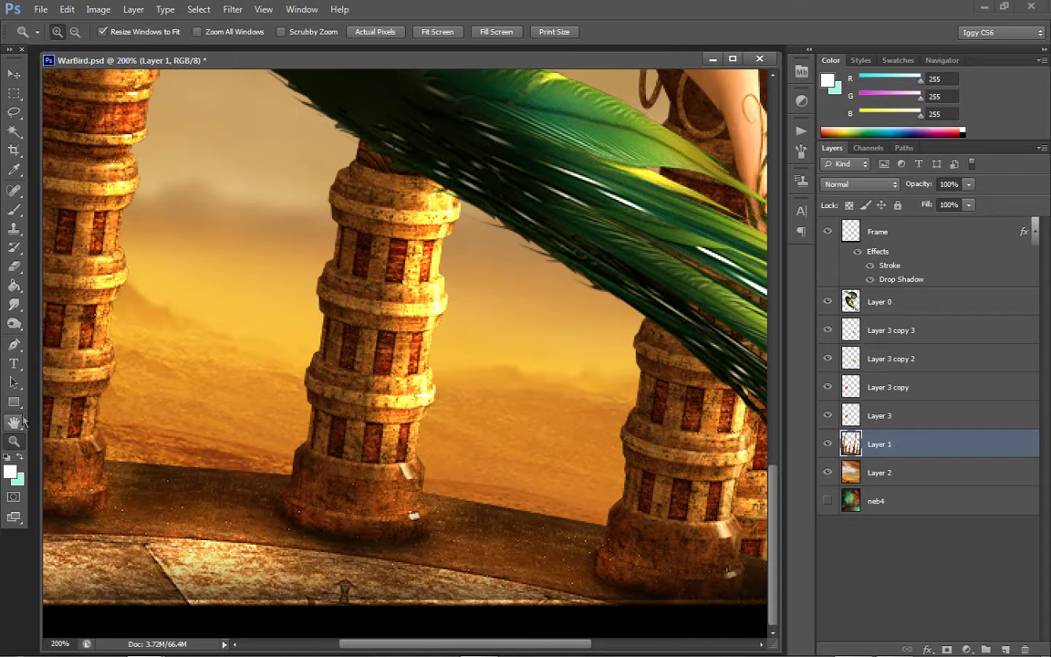
right_click(453, 406)
click(467, 410)
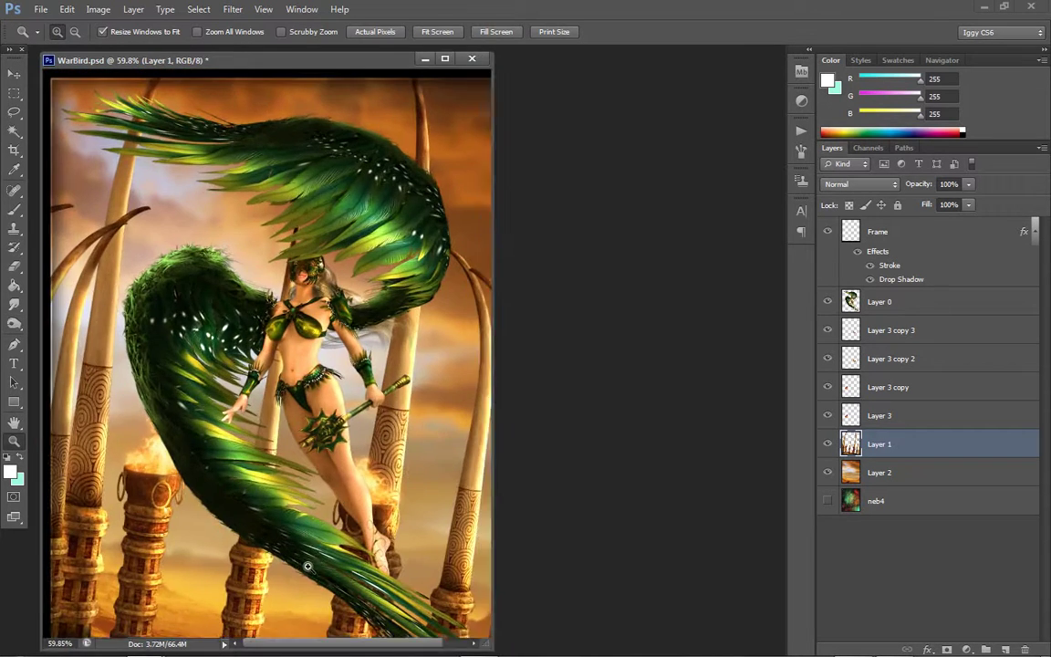
click(307, 564)
click(14, 323)
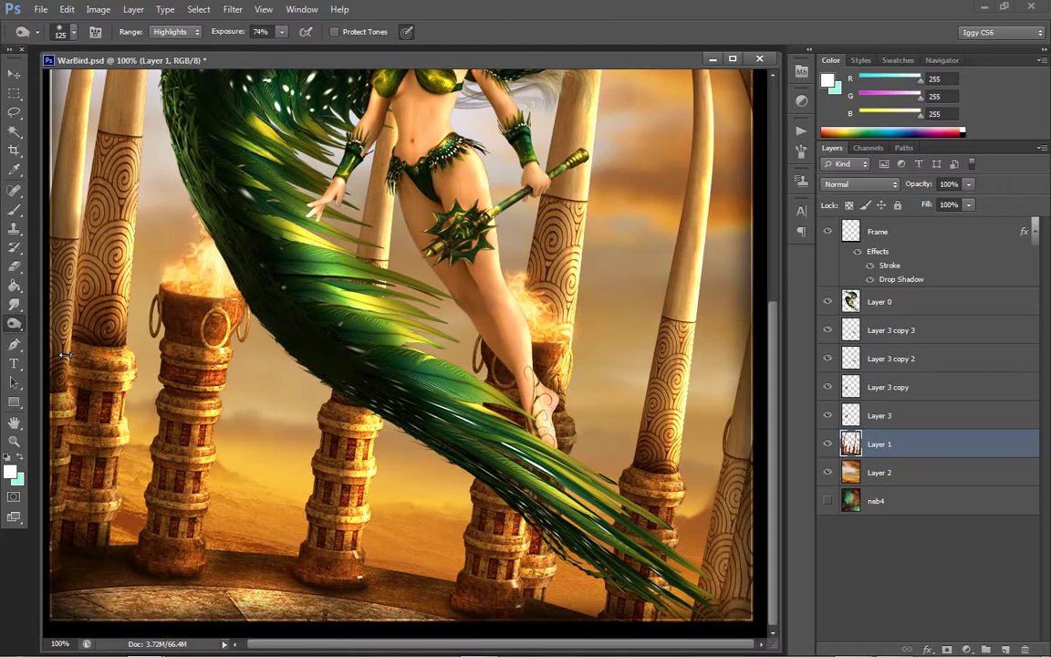
key(bracketright)
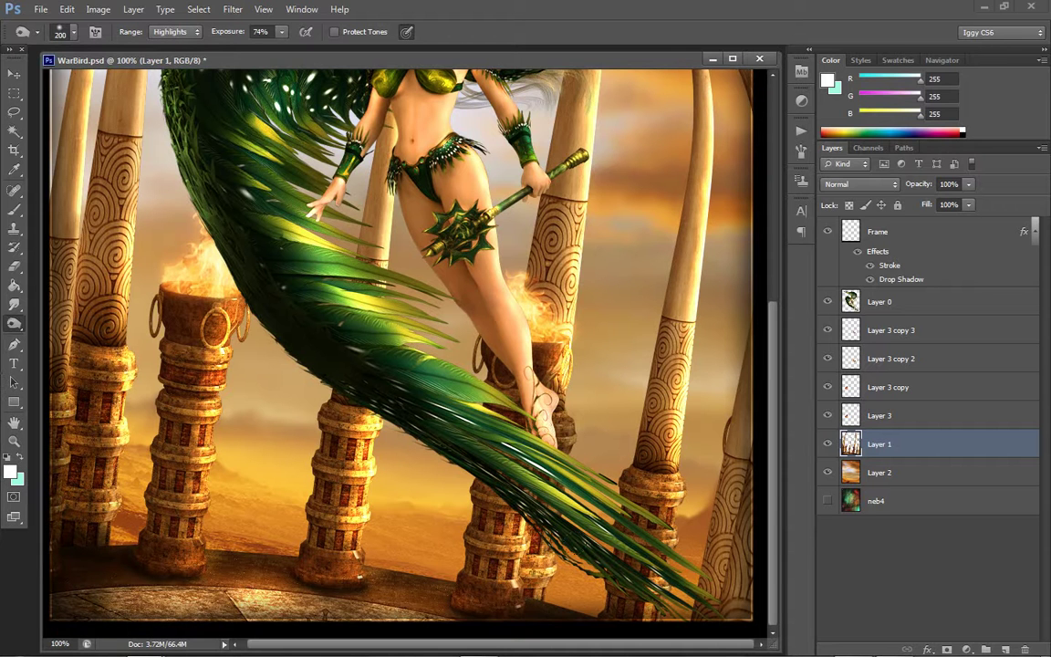
drag(719, 351, 723, 373)
mouse_move(659, 528)
mouse_down()
mouse_move(651, 508)
mouse_move(665, 538)
mouse_up()
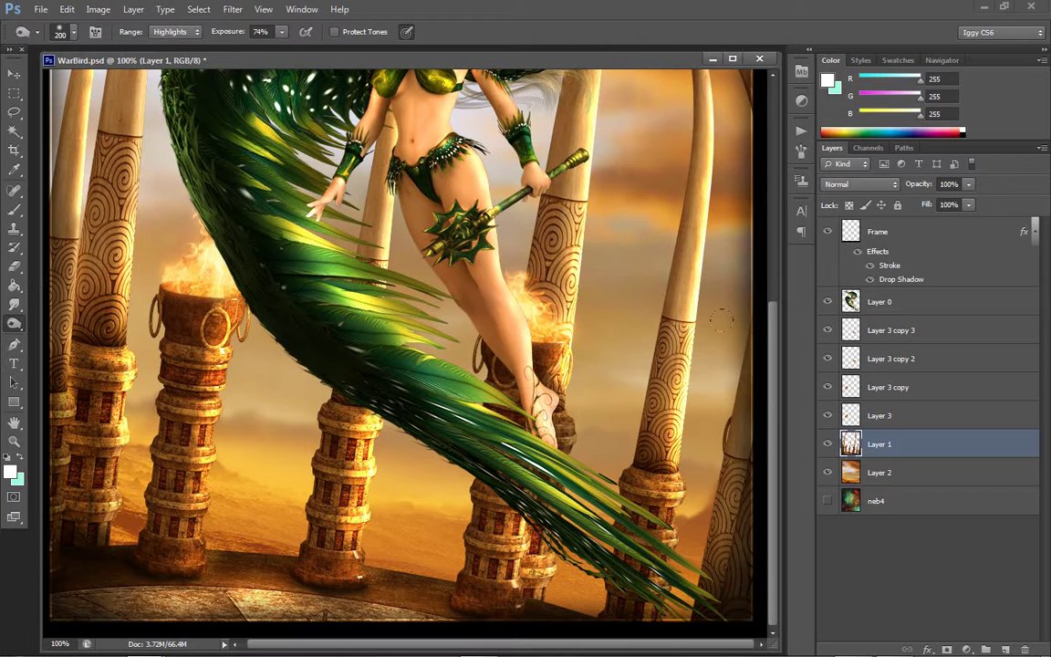
Try burning the highlights of the curved tusks at the painting's left edge, and undo the strokes
scroll(784, 317, up, 5)
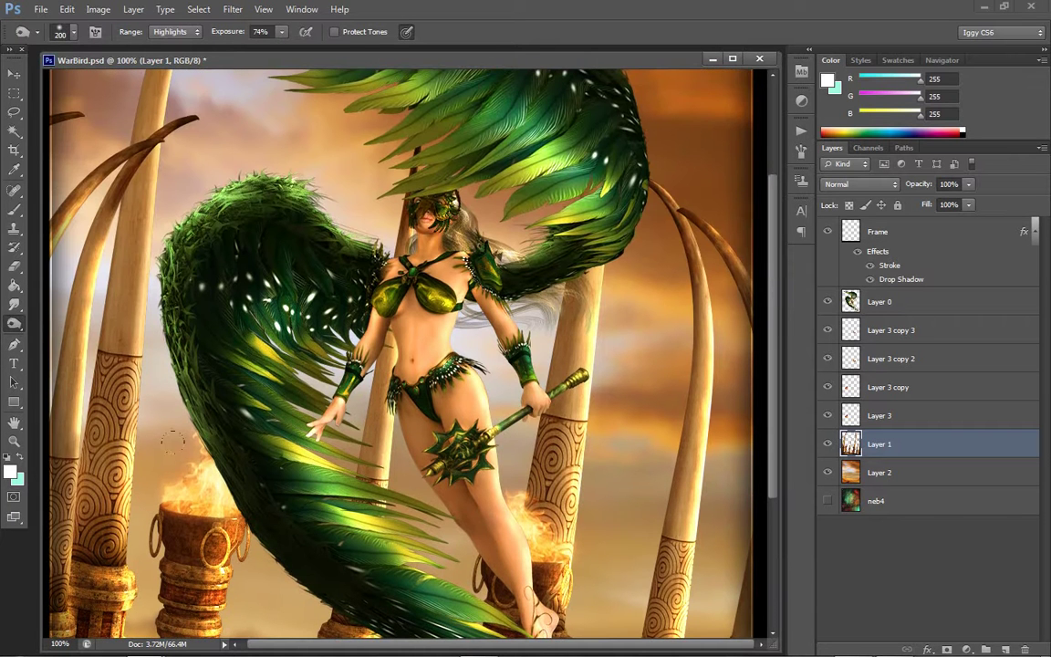
drag(87, 169, 96, 219)
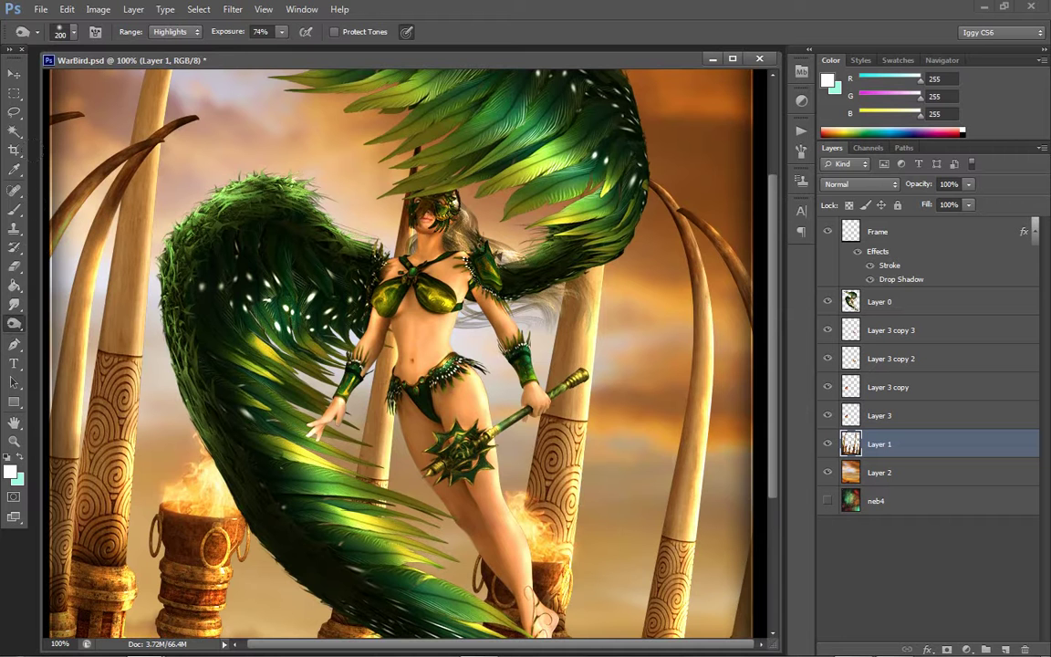
key(ctrl+z)
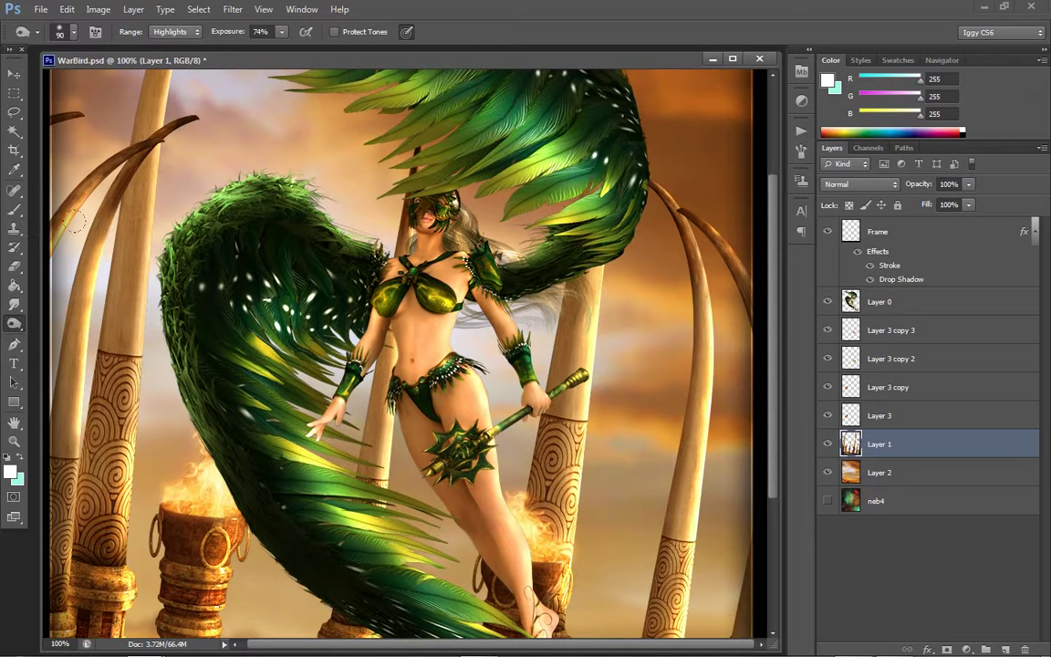
drag(73, 220, 66, 226)
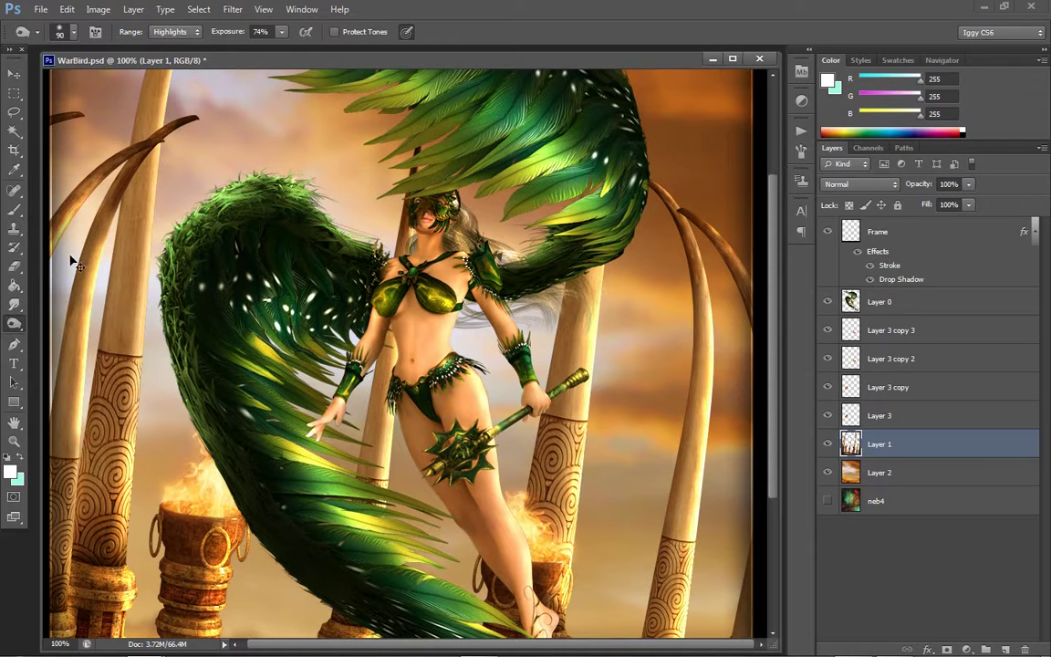
key(ctrl+z)
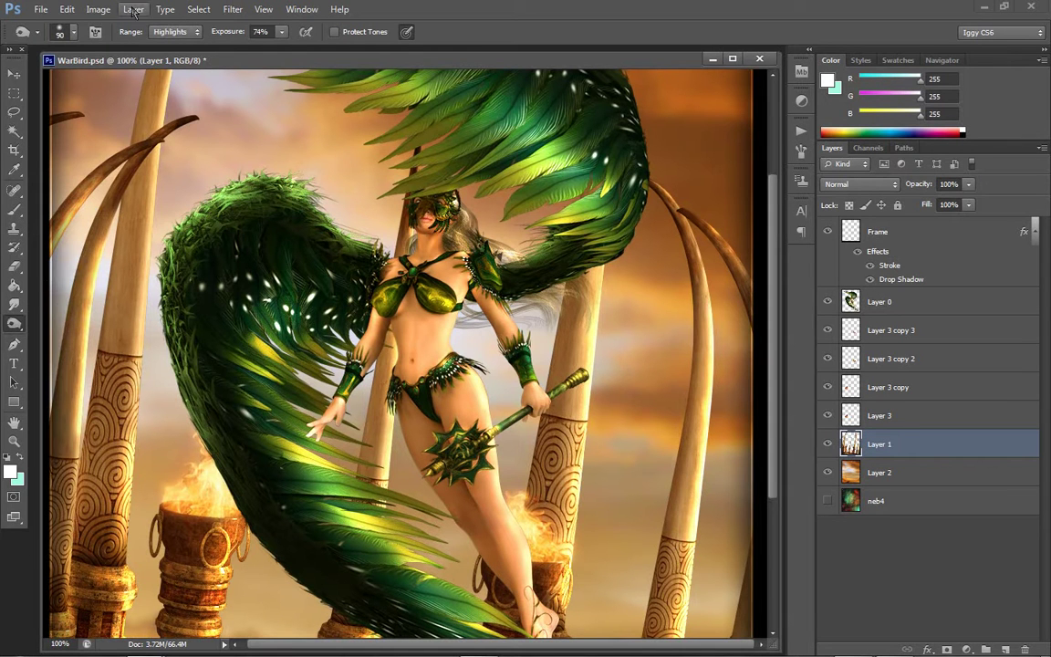
Burn the midtones along the leftmost large tusk with a 90 px brush at 74% exposure
click(176, 32)
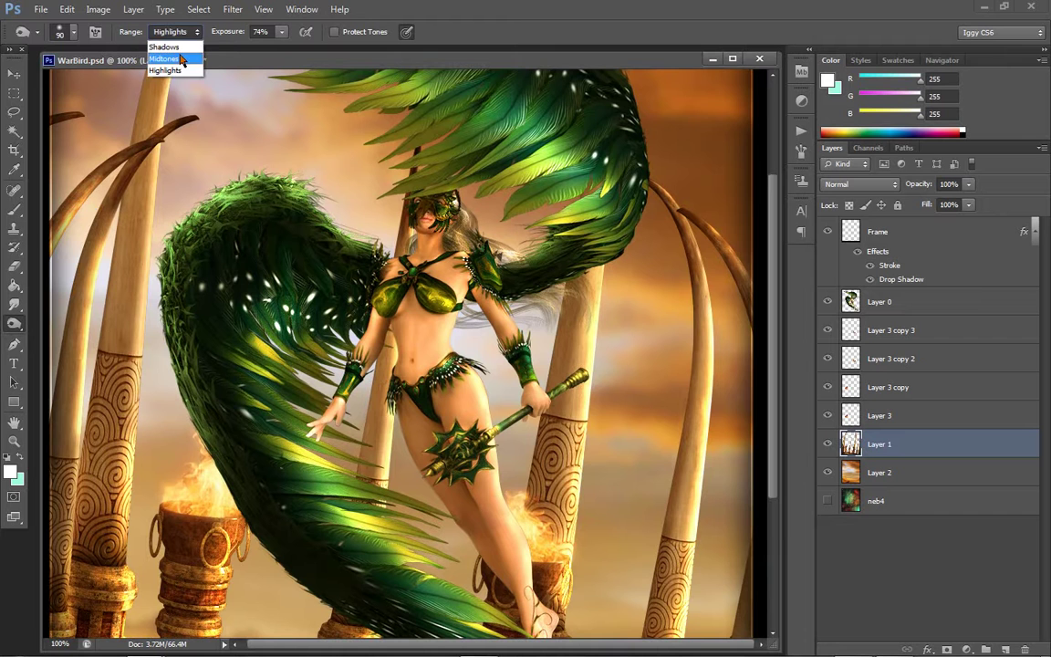
click(164, 57)
mouse_move(84, 199)
mouse_down()
mouse_move(42, 315)
mouse_move(64, 224)
mouse_move(34, 425)
mouse_up()
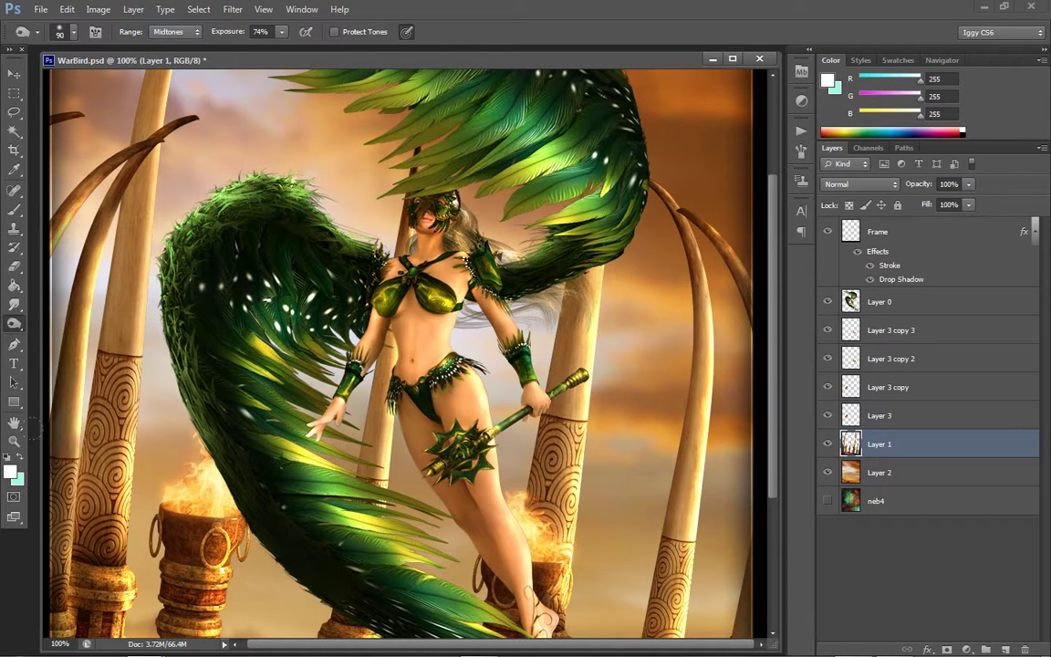
drag(40, 364, 30, 491)
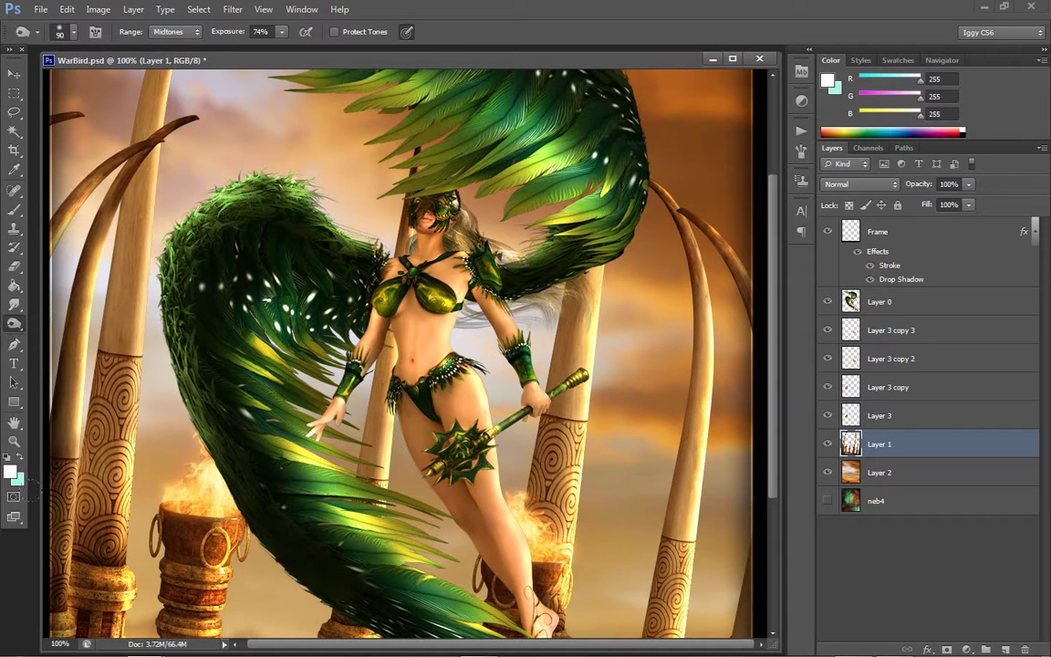
Try further midtone burn strokes down the left tusks and undo them
drag(101, 182, 105, 347)
key(ctrl+z)
key(ctrl+z)
drag(112, 170, 91, 415)
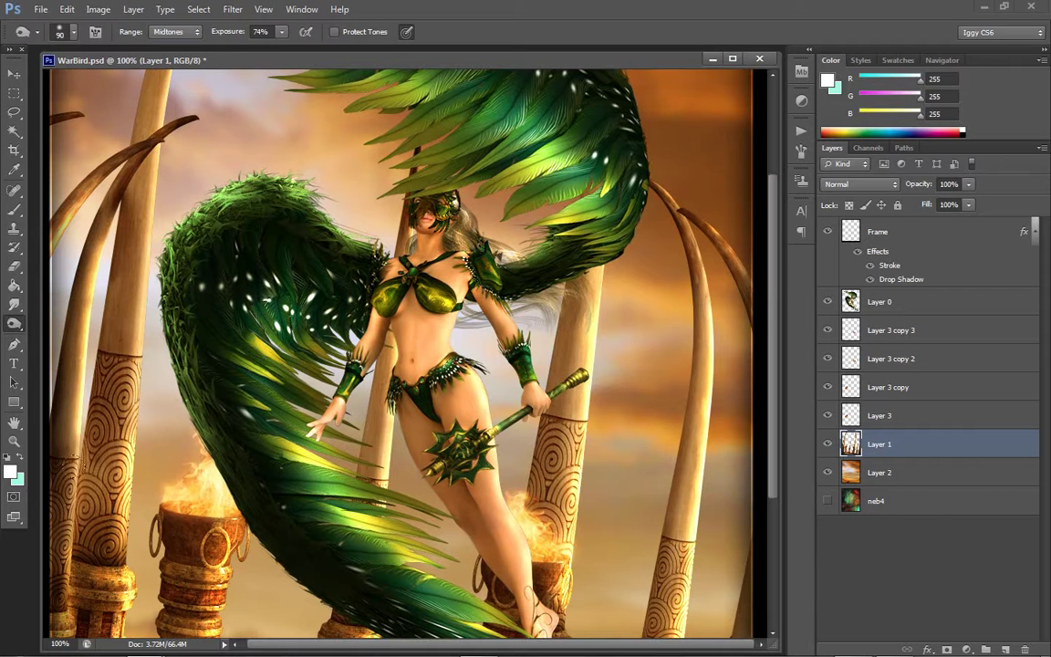
key(ctrl+alt+z)
key(ctrl+alt+z)
Try burning the highlights of the second tusk from the left, and undo the stroke
click(173, 32)
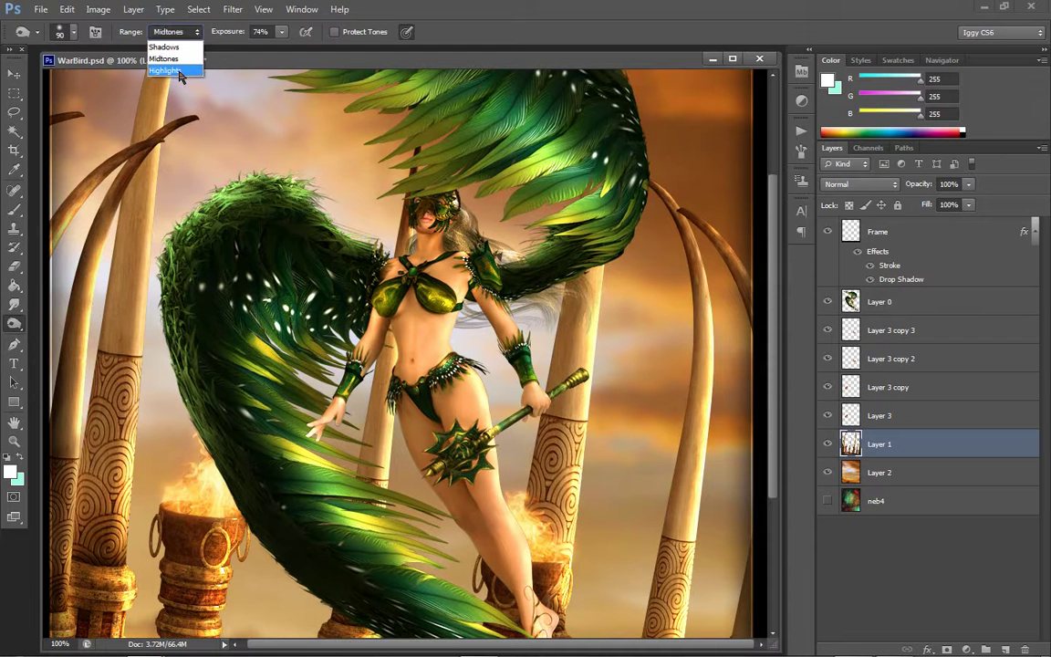
click(164, 69)
drag(117, 251, 103, 324)
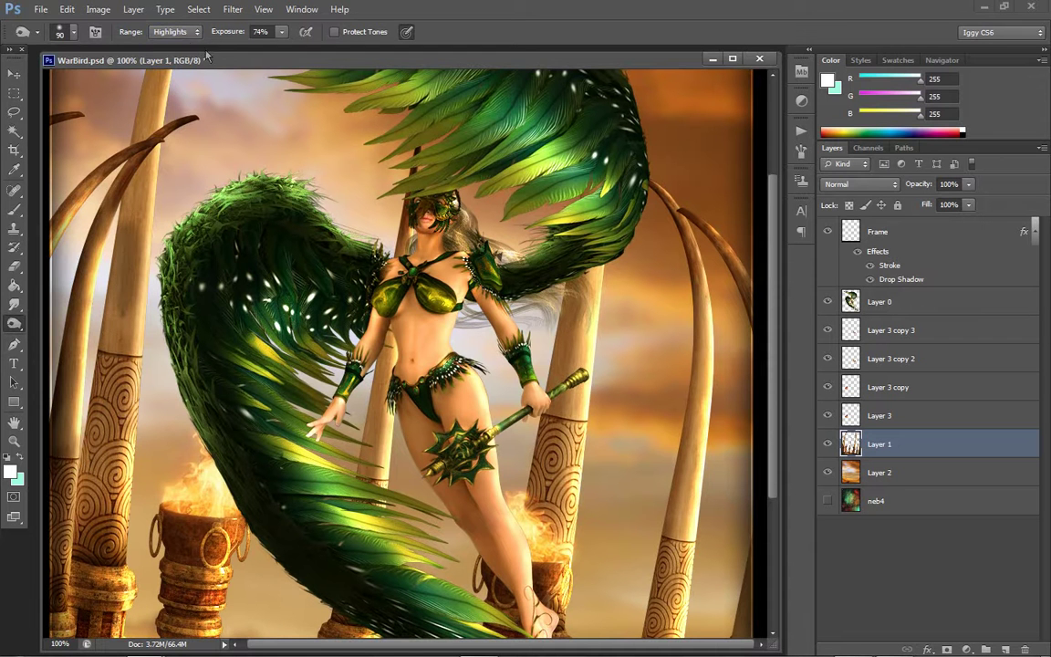
key(ctrl+alt+z)
Burn the midtones down the shaded sides of the left tusks, reducing the brush to 50 px with pressure-controlled size off
click(173, 32)
click(183, 57)
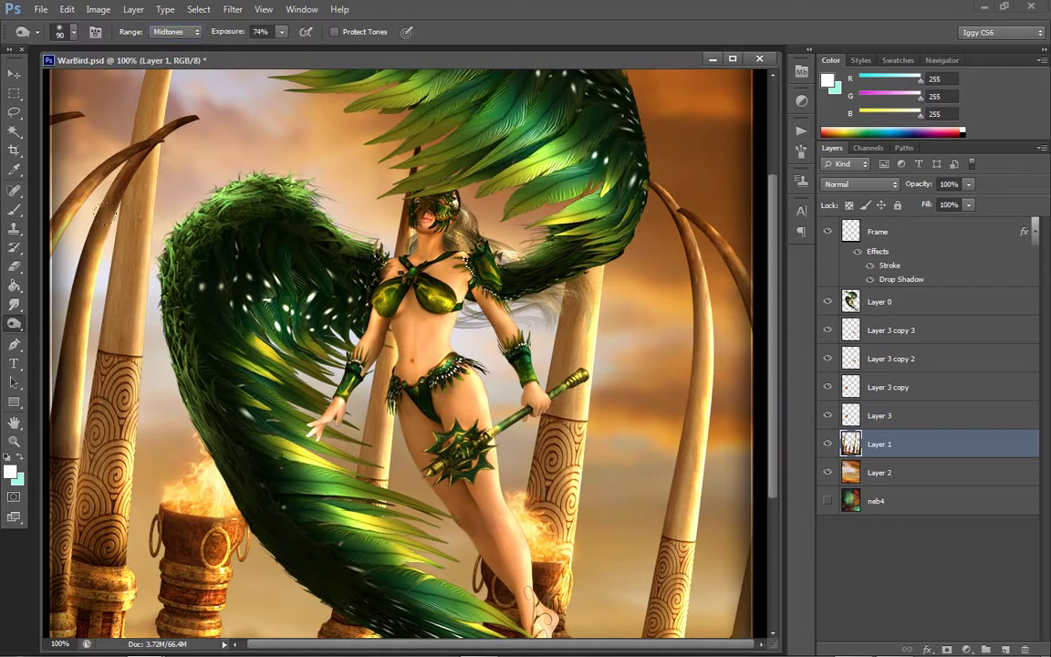
mouse_move(110, 229)
mouse_down()
mouse_move(109, 214)
mouse_move(88, 347)
mouse_move(86, 501)
mouse_up()
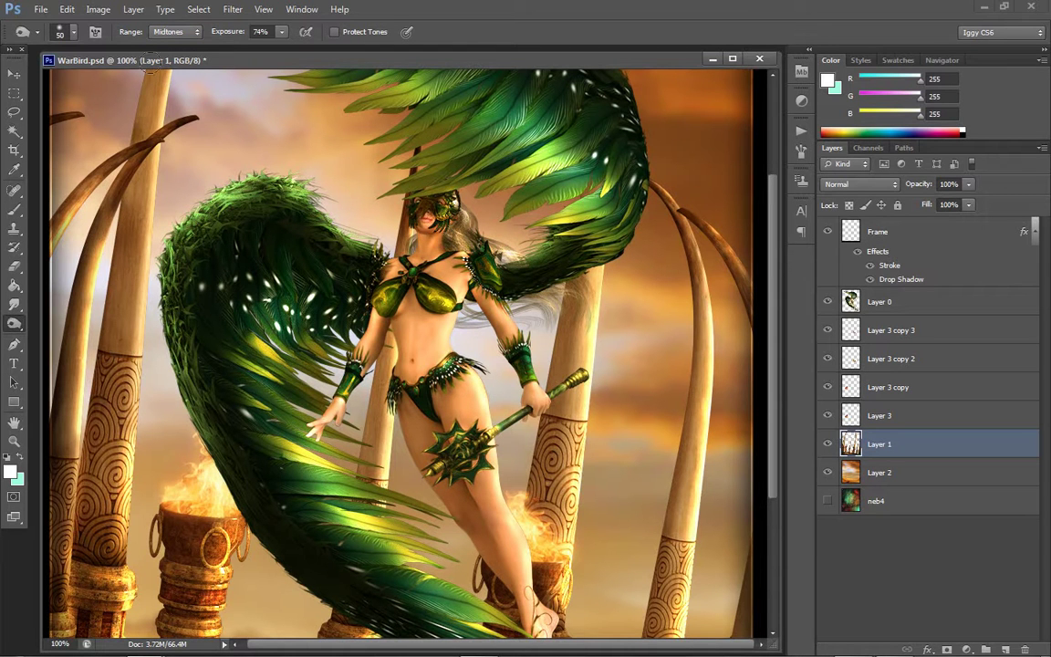
drag(151, 61, 132, 181)
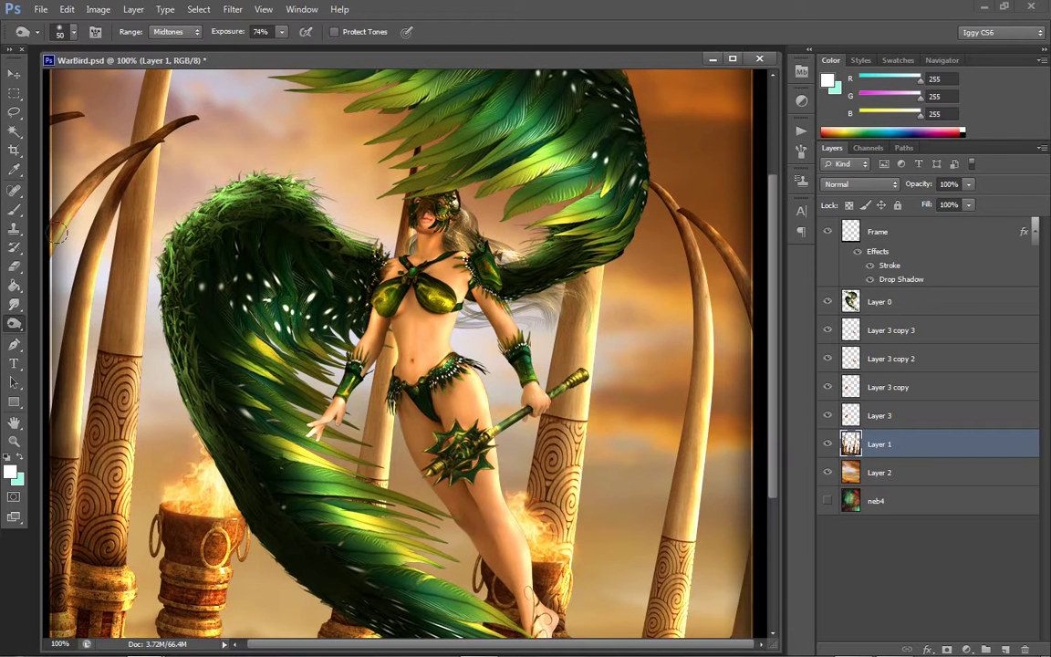
drag(80, 157, 60, 203)
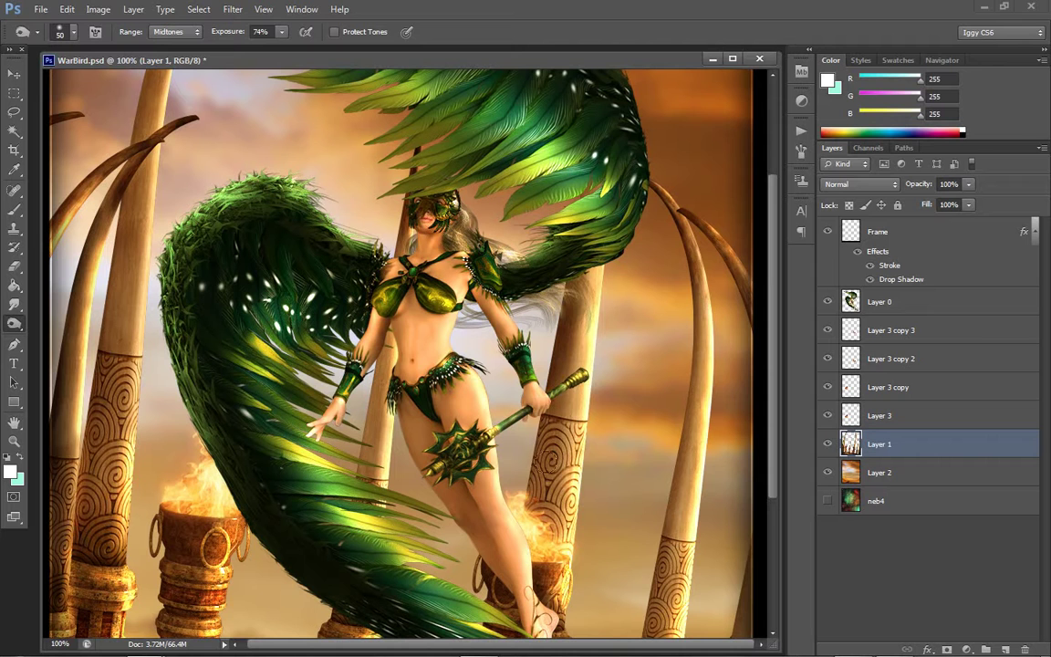
Burn the midtones along the shaded left sides of the tusks behind the figure and to its right with the 50 px brush
drag(543, 516, 546, 429)
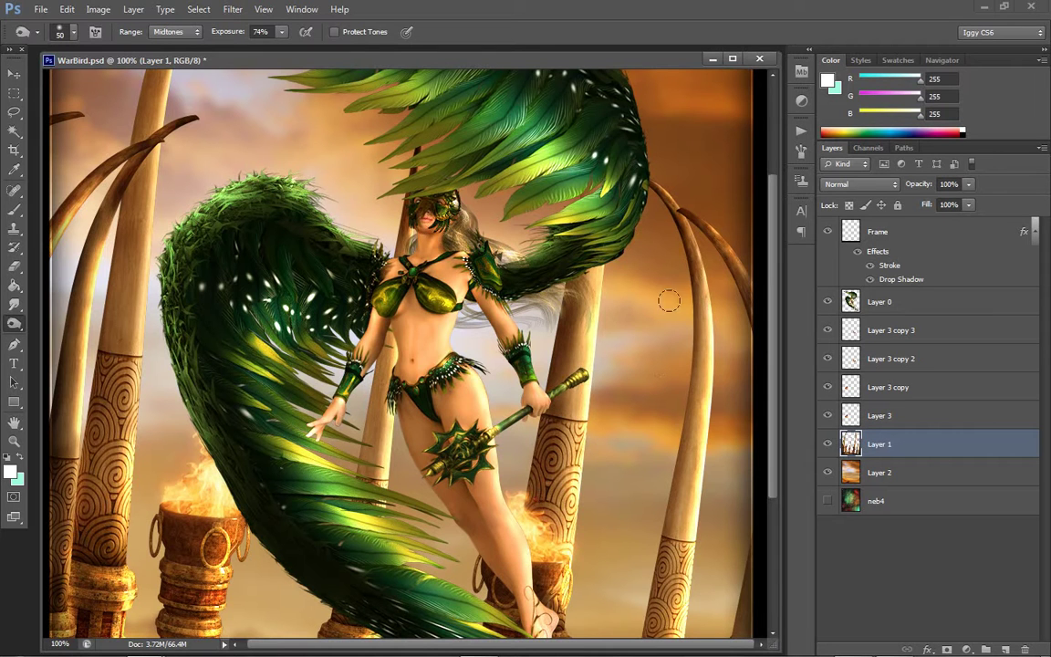
drag(689, 389, 657, 498)
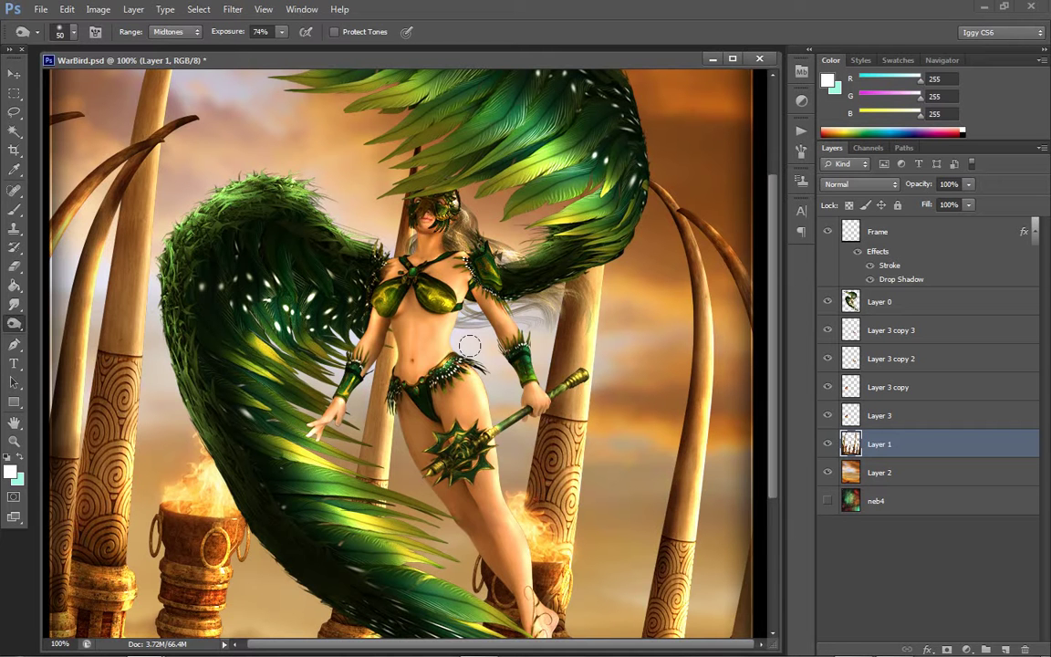
mouse_move(373, 366)
mouse_down()
mouse_move(341, 485)
mouse_move(373, 376)
mouse_move(344, 447)
mouse_up()
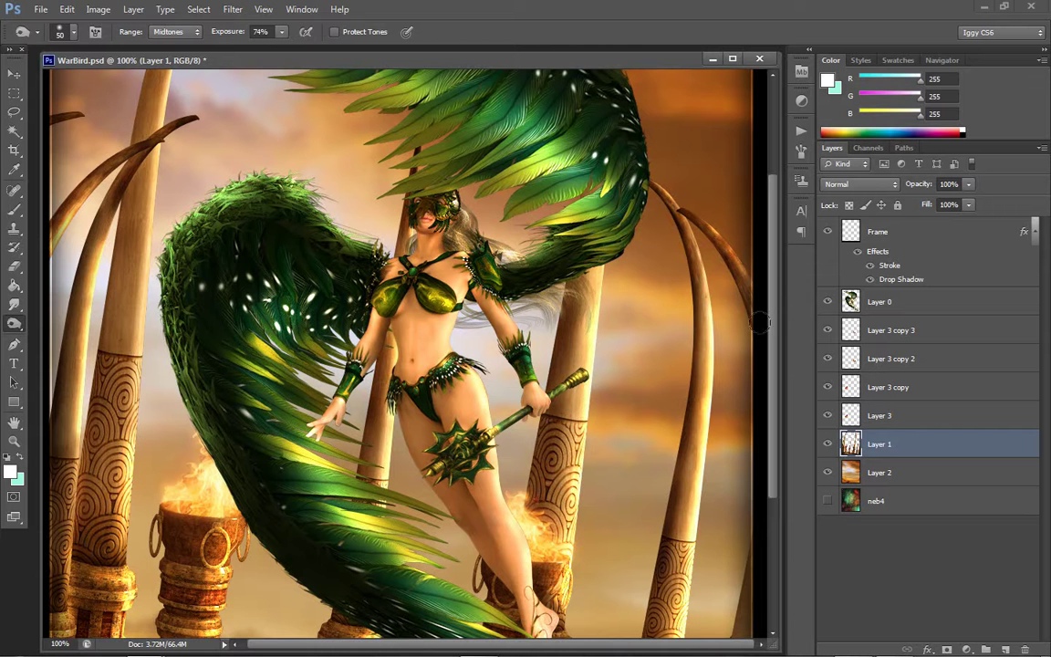
Burn the midtones down the left sides of the lower stone columns, from the left brazier to the column beneath the feet
scroll(698, 322, down, 5)
mouse_move(293, 352)
mouse_down()
mouse_move(280, 424)
mouse_move(297, 520)
mouse_up()
mouse_move(146, 357)
mouse_down()
mouse_move(148, 319)
mouse_move(139, 475)
mouse_up()
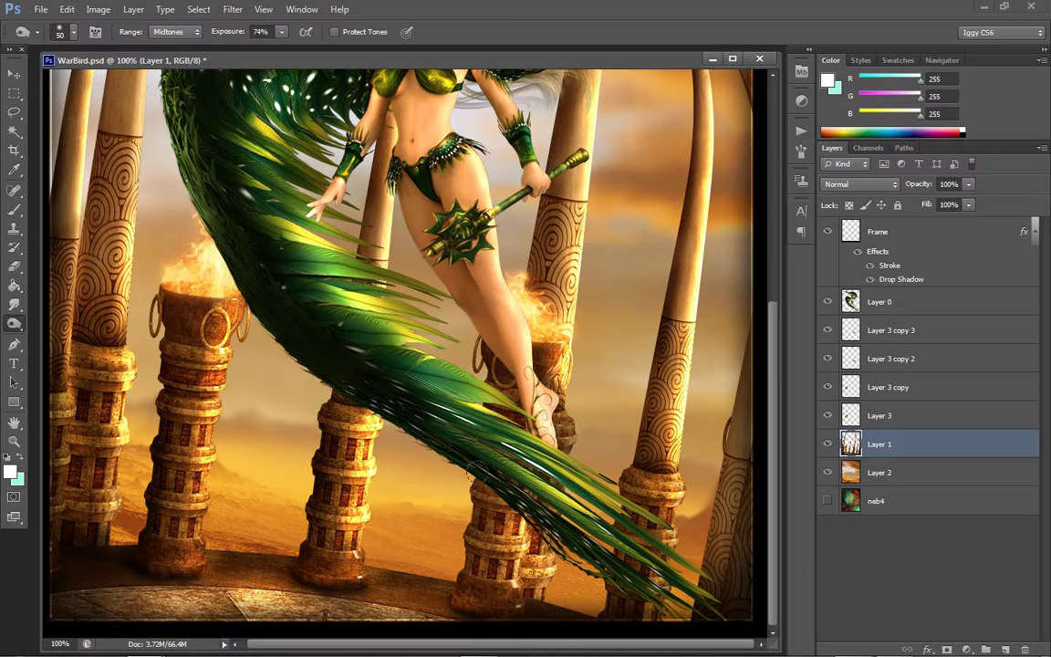
mouse_move(471, 463)
mouse_down()
mouse_move(464, 599)
mouse_move(462, 510)
mouse_move(445, 590)
mouse_move(463, 486)
mouse_move(444, 605)
mouse_move(480, 456)
mouse_move(461, 528)
mouse_up()
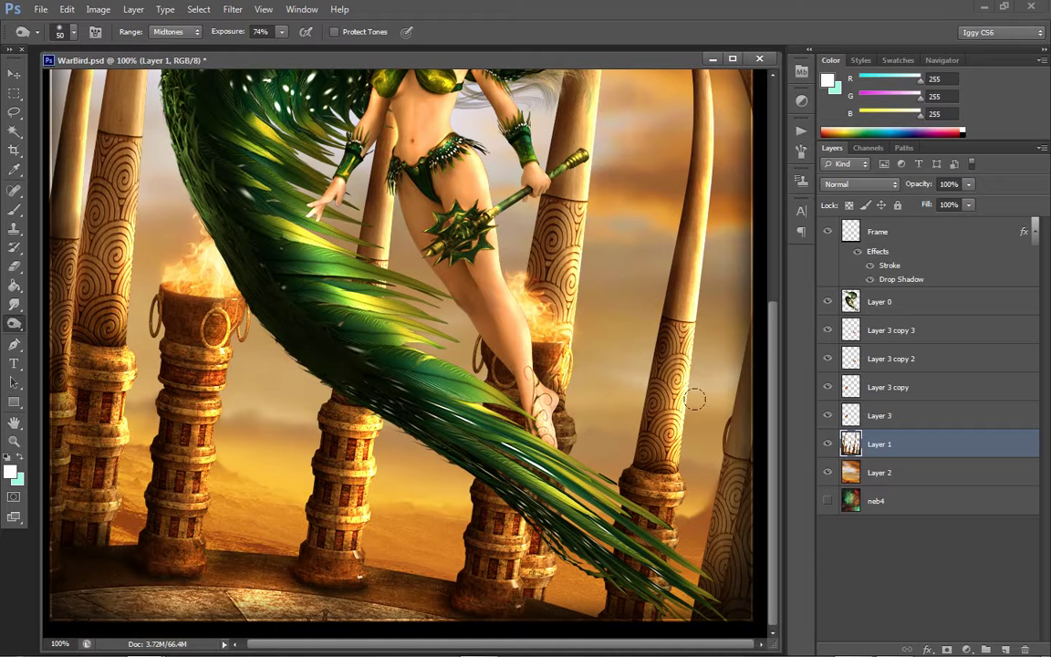
Adjust the Color Balance midtones of the sky layer, Layer 2, to +15 red, +11 green and -23 blue with Preserve Luminosity off
click(13, 440)
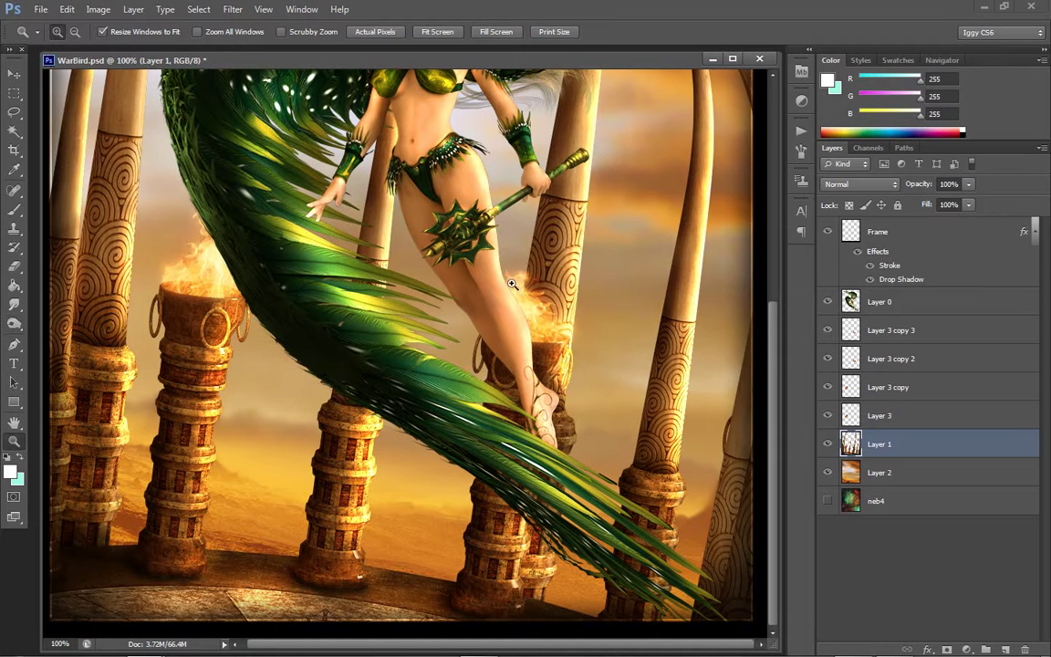
right_click(509, 285)
click(548, 292)
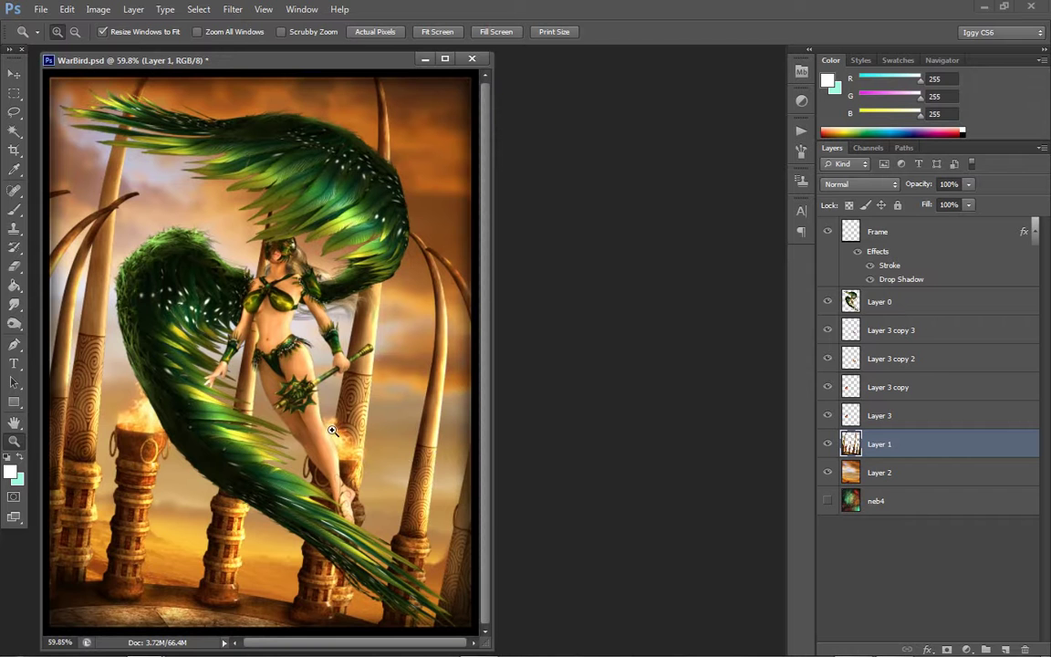
right_click(300, 389)
click(358, 470)
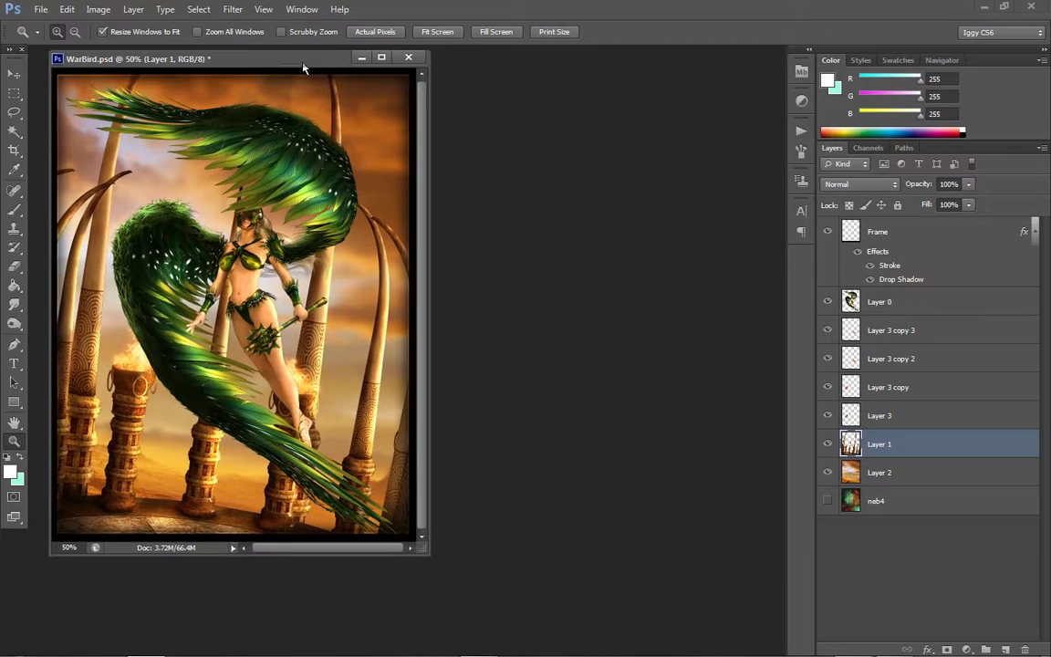
drag(272, 59, 385, 95)
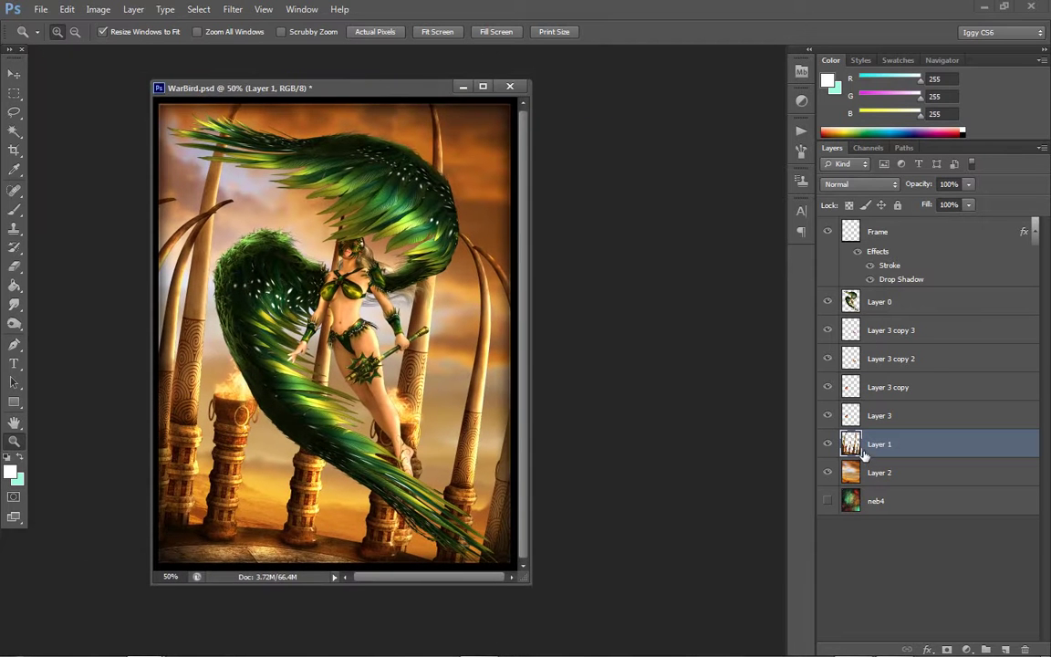
key(alt+bracketleft)
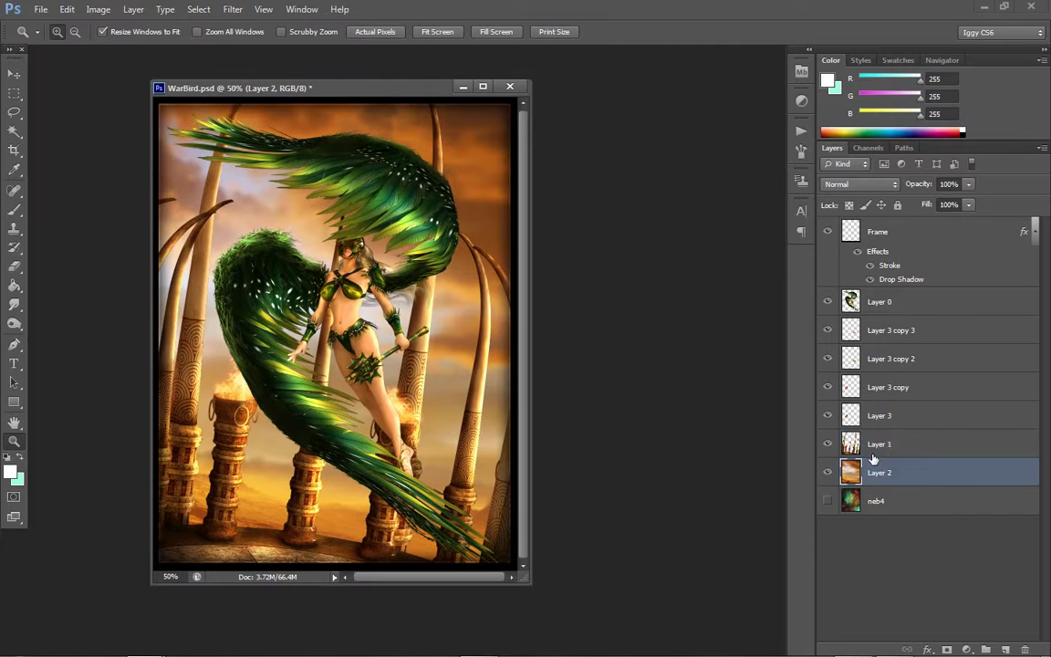
click(128, 13)
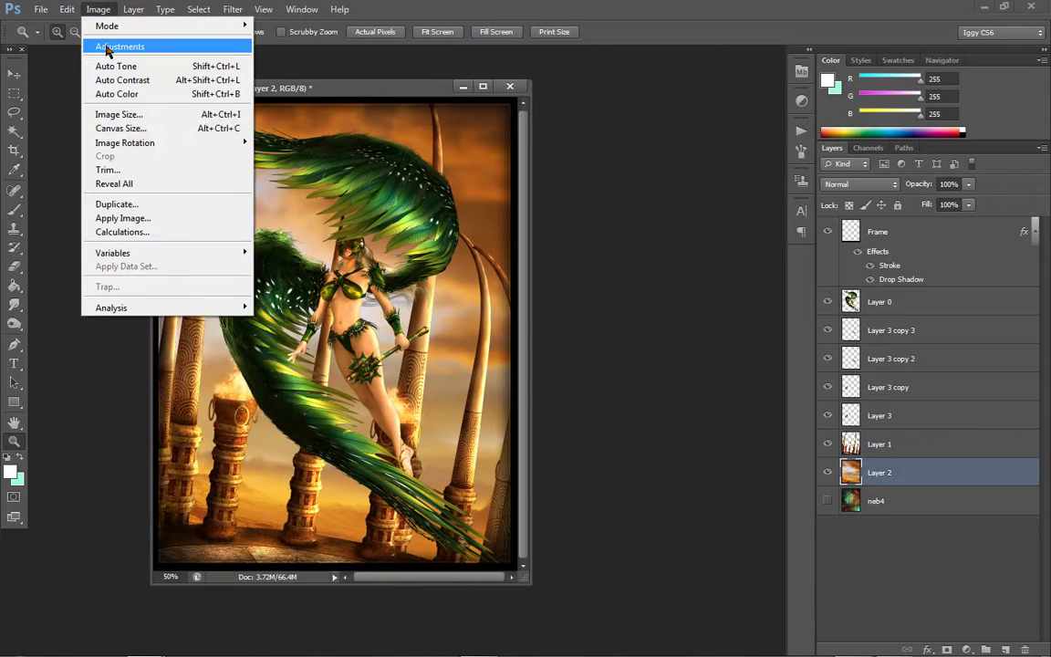
mouse_move(208, 49)
click(305, 132)
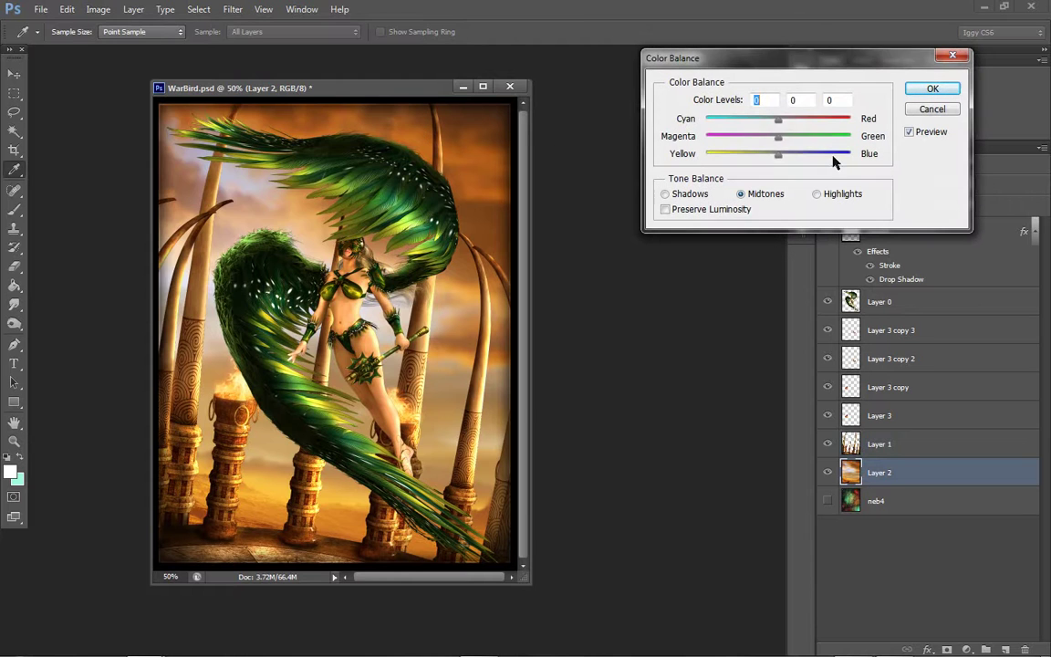
drag(778, 136, 844, 159)
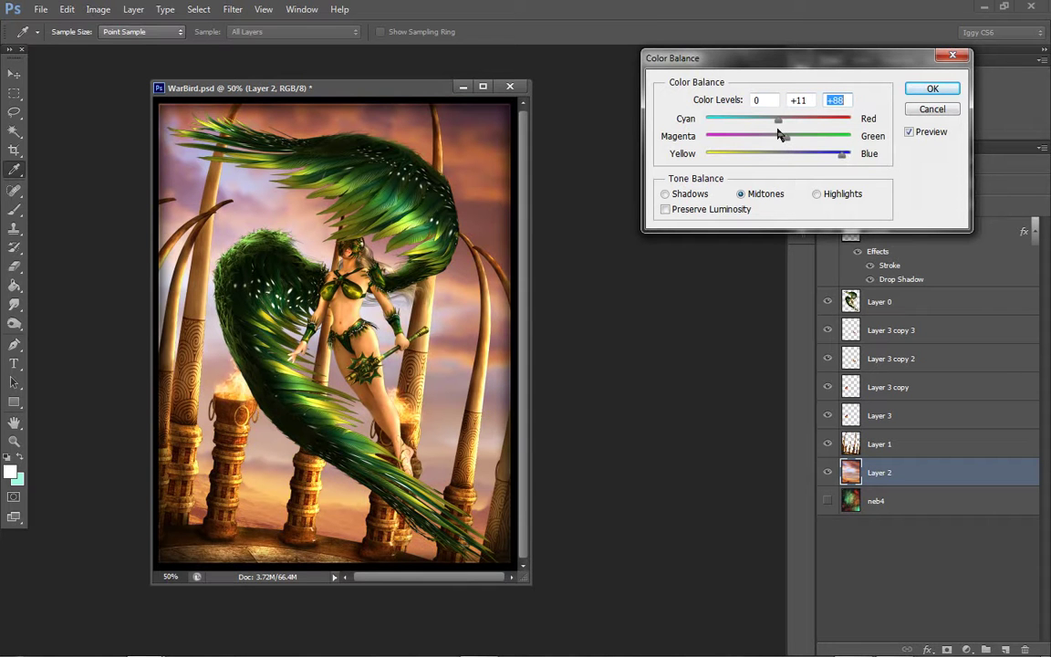
drag(793, 125, 764, 159)
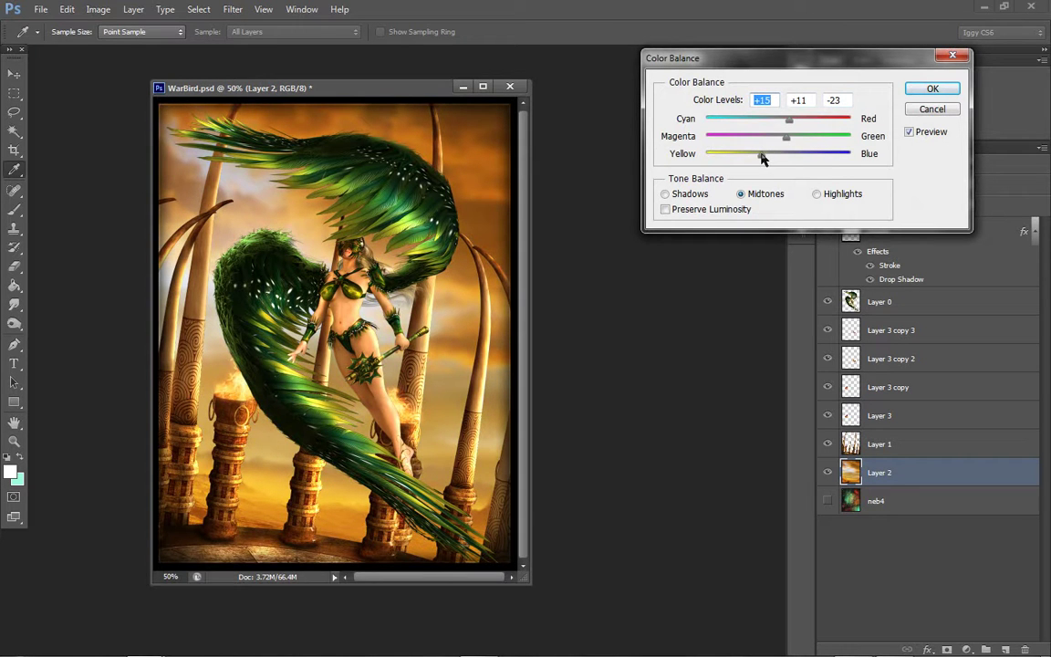
click(930, 135)
click(909, 132)
click(933, 89)
key(z)
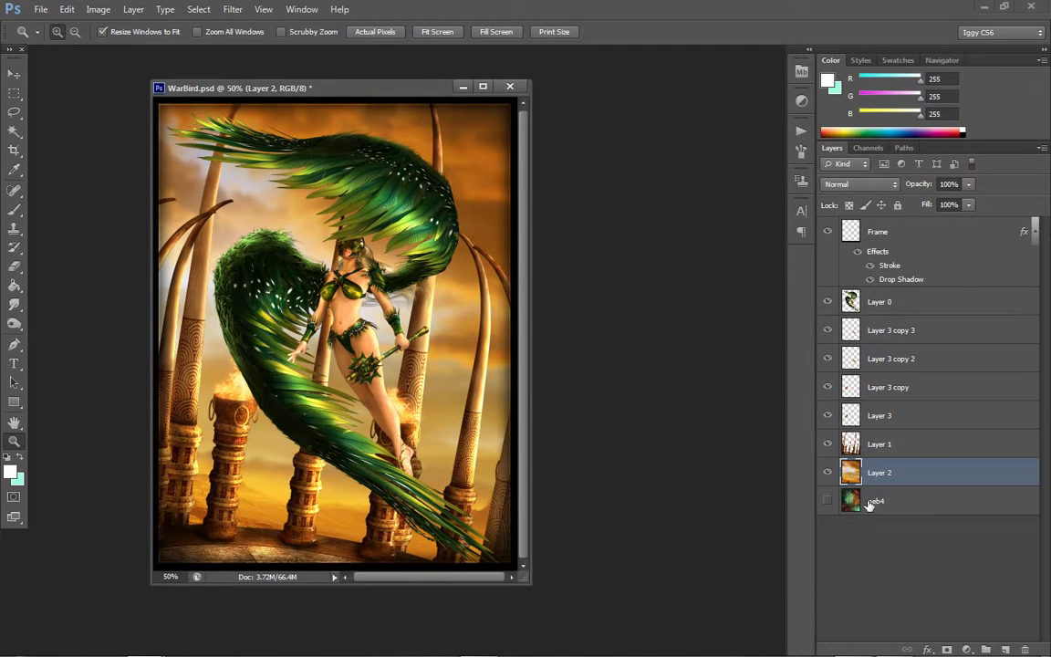
Move the neb4 nebula layer above Layer 2 and make it visible
drag(898, 501, 900, 461)
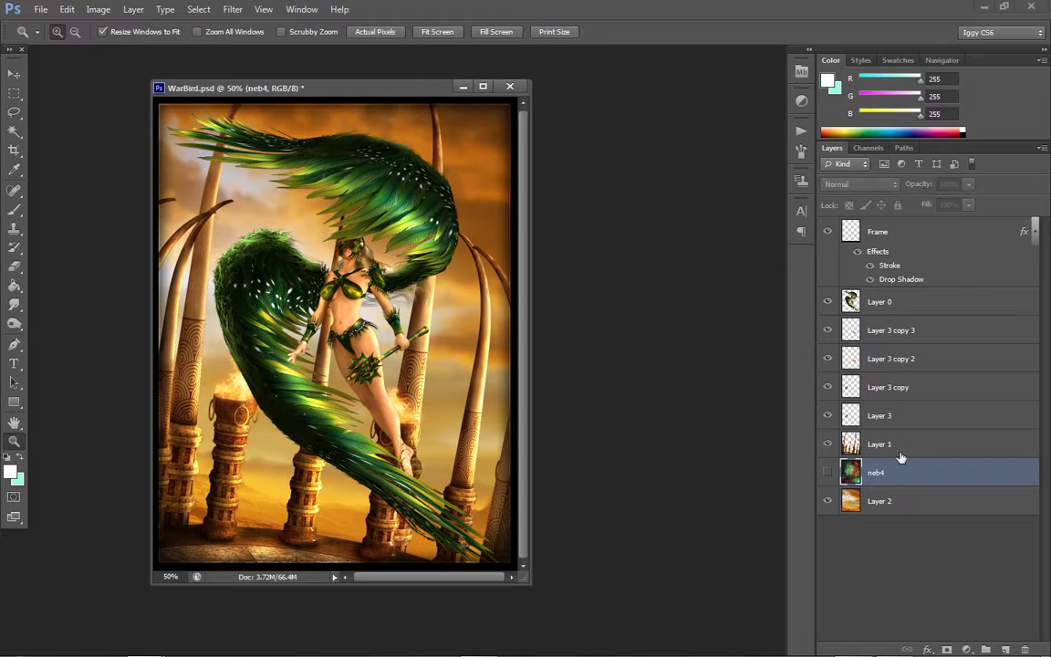
click(827, 473)
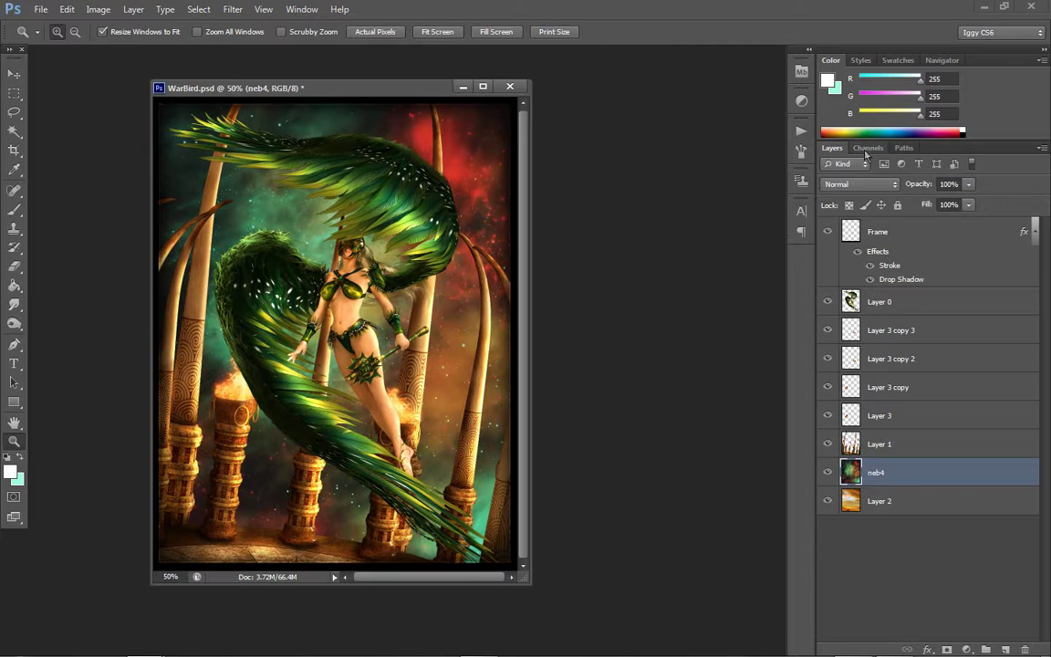
Try the blend modes from Dissolve through Luminosity on the neb4 layer, return it to Normal and hide the layer
click(865, 188)
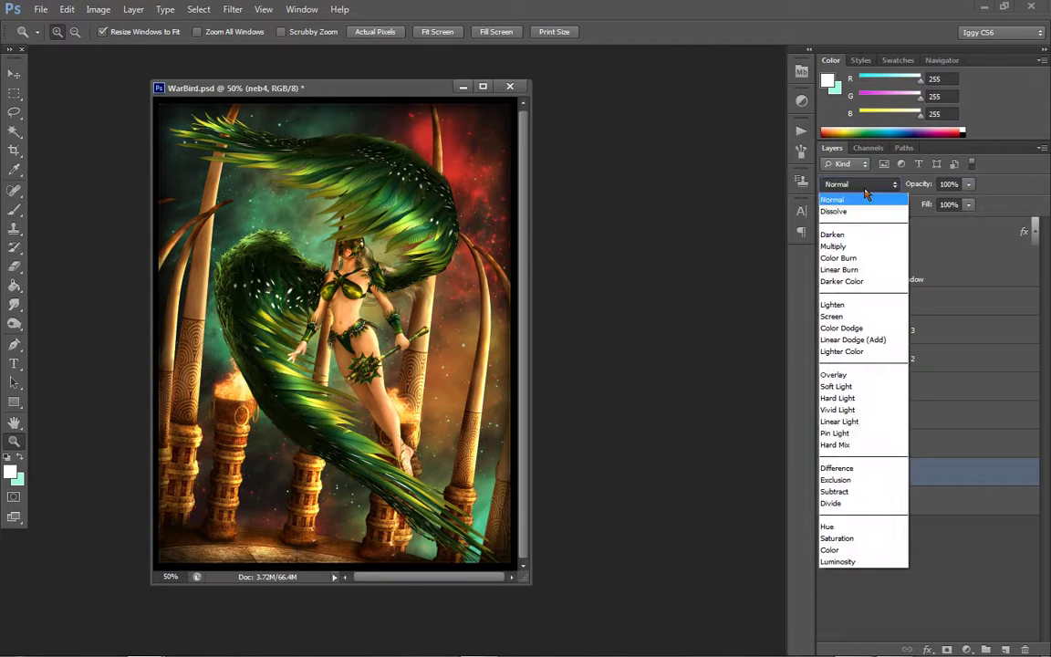
click(864, 188)
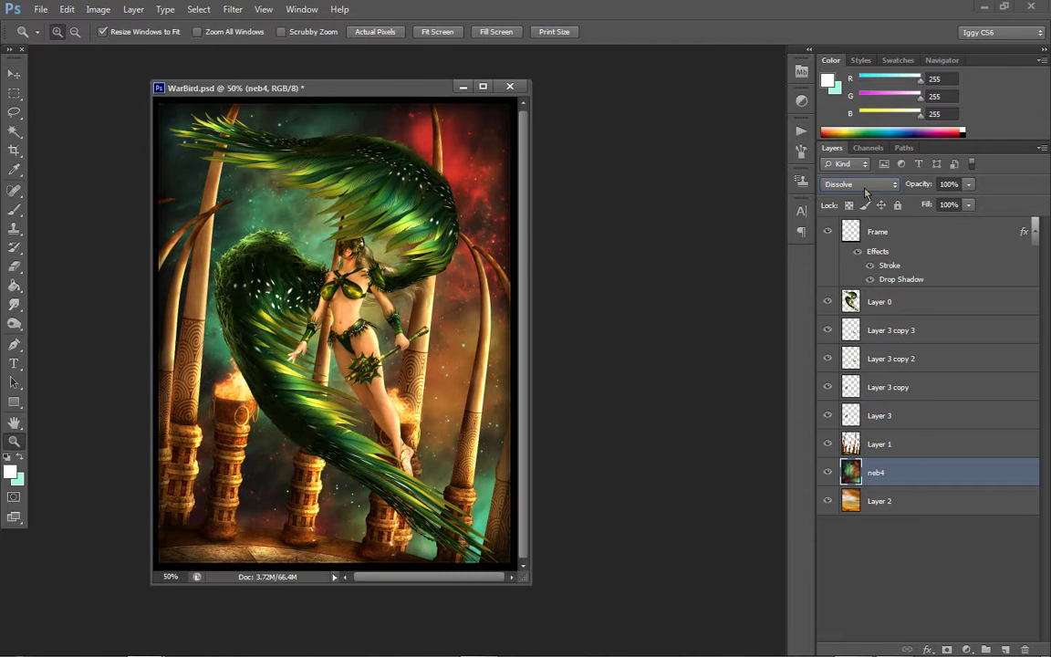
key(Down)
key(Down)
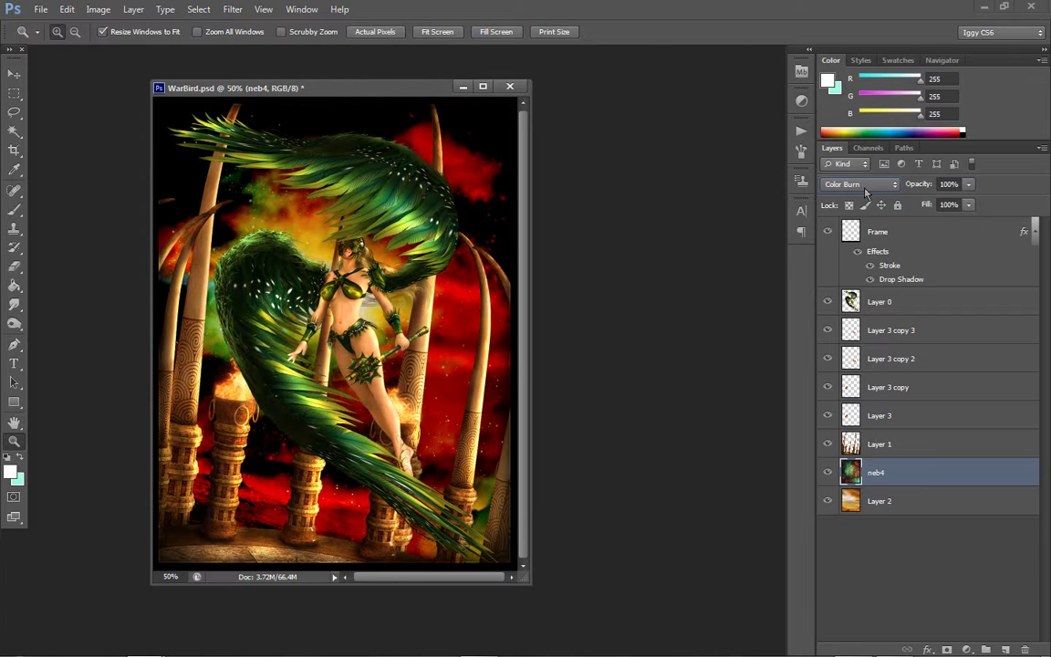
key(Down)
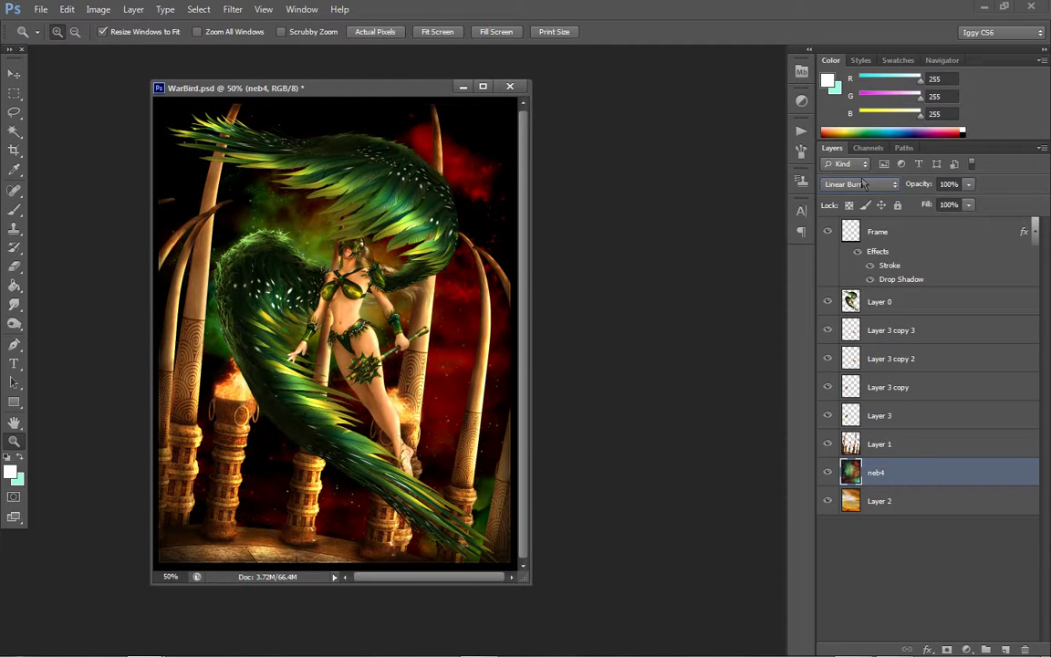
key(Down)
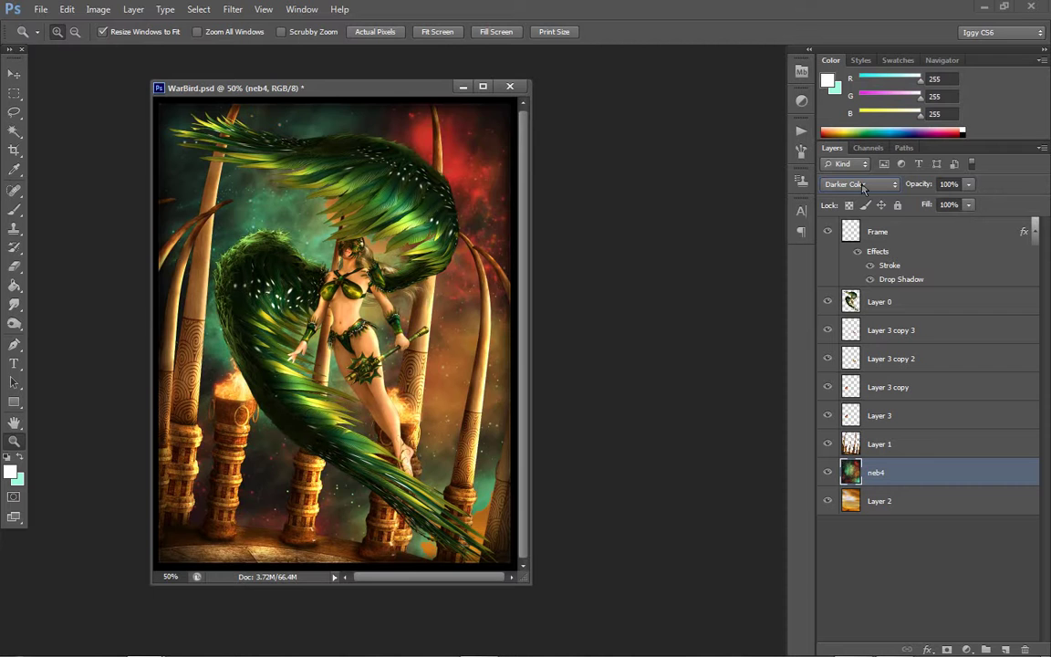
key(Down)
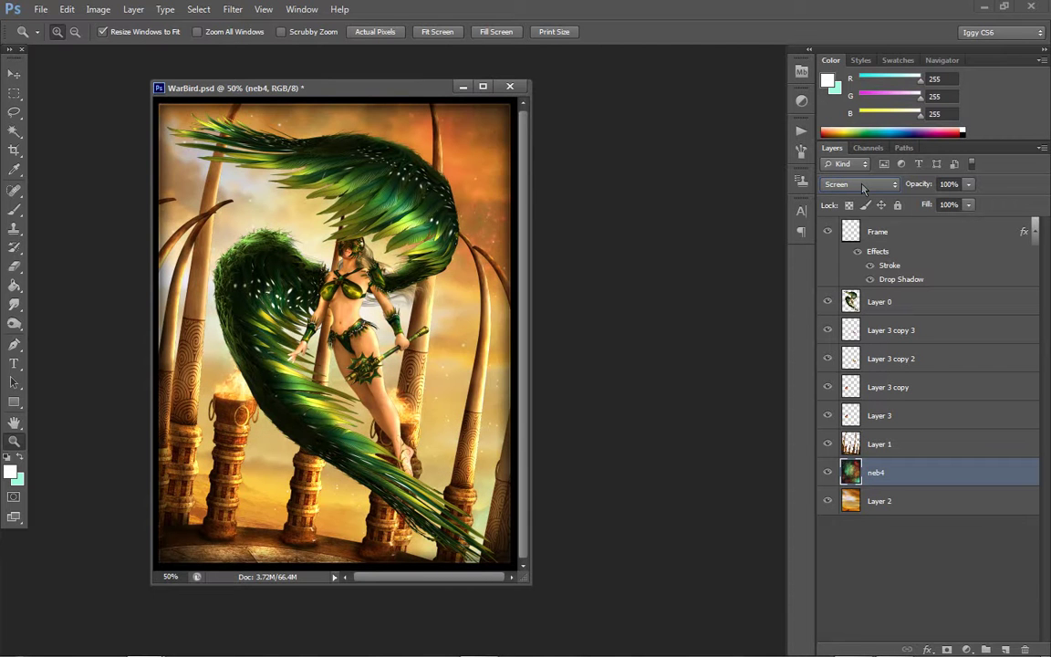
key(Down)
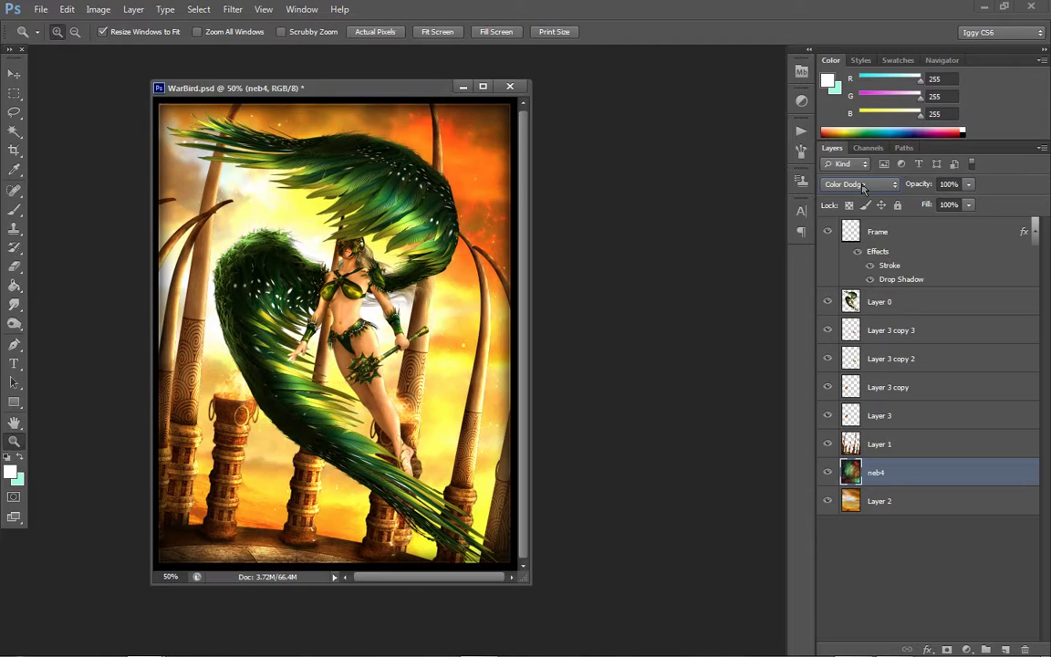
key(Down)
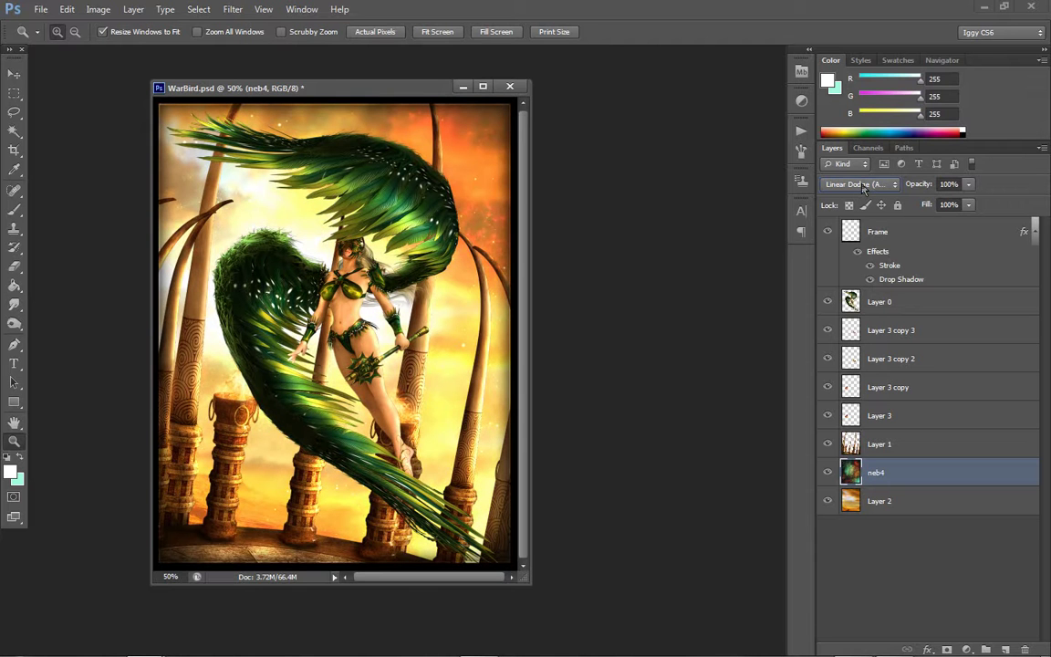
key(Down)
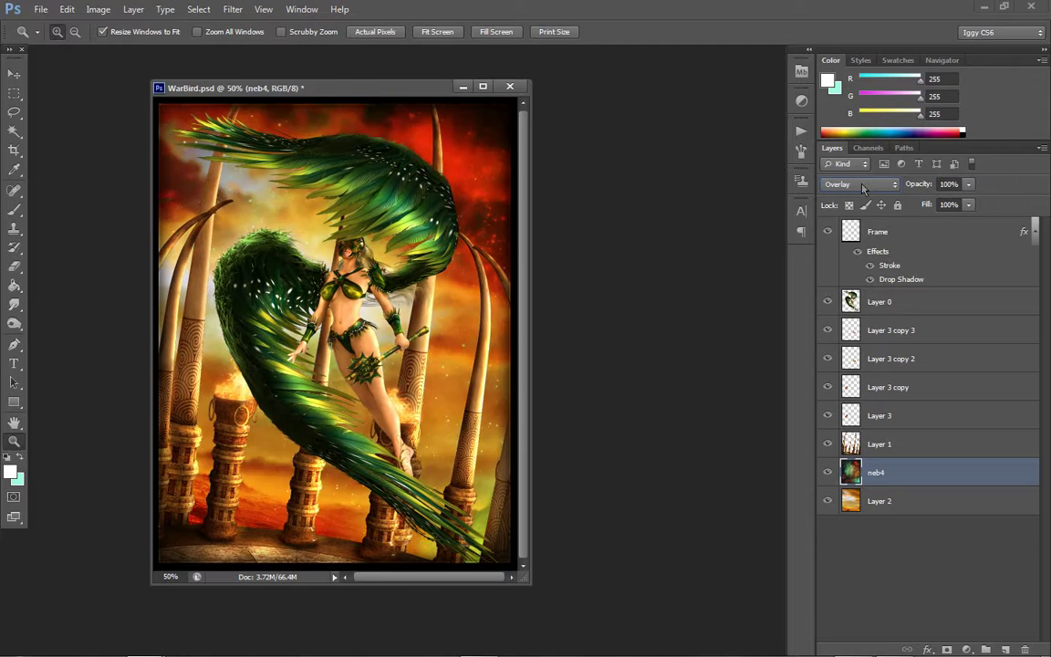
key(Up)
key(Down)
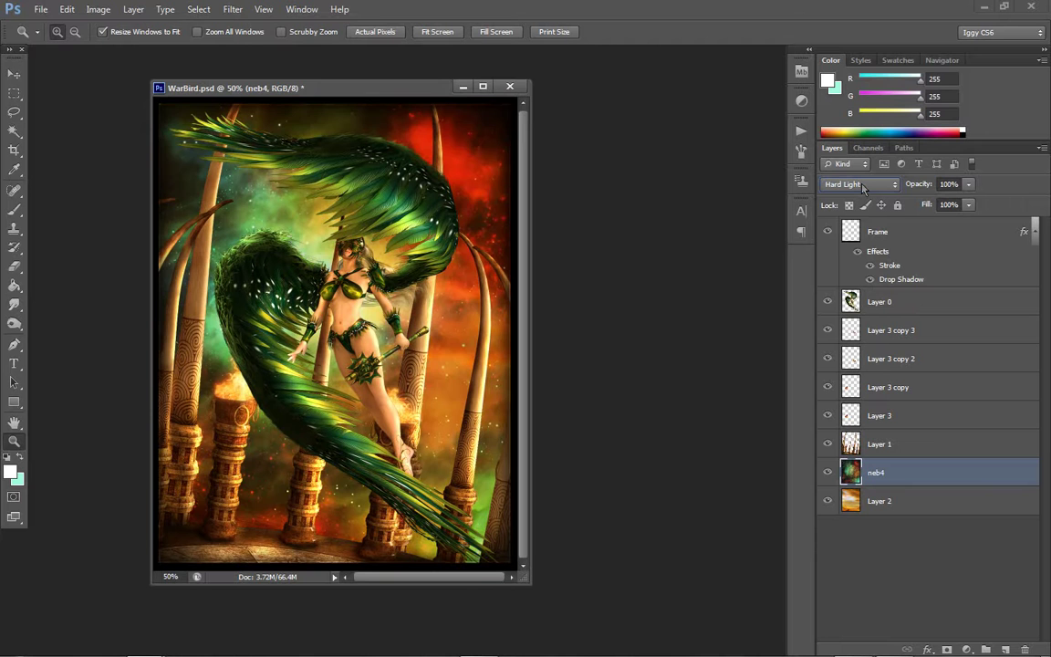
key(Down)
key(Down)
key(Down)
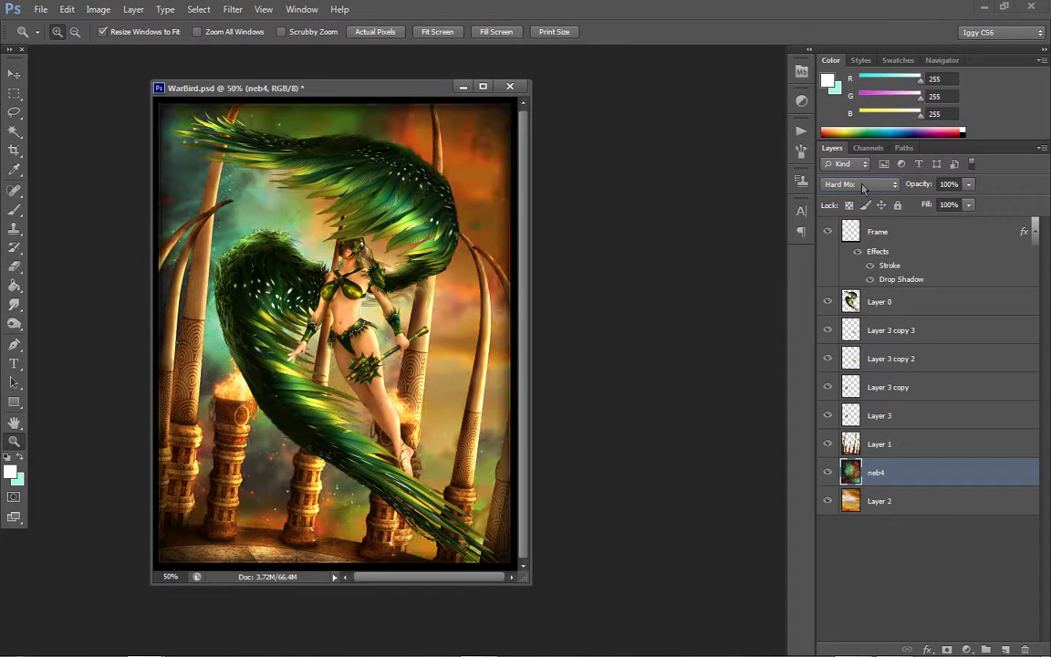
key(Up)
key(Up)
key(Down)
key(Down)
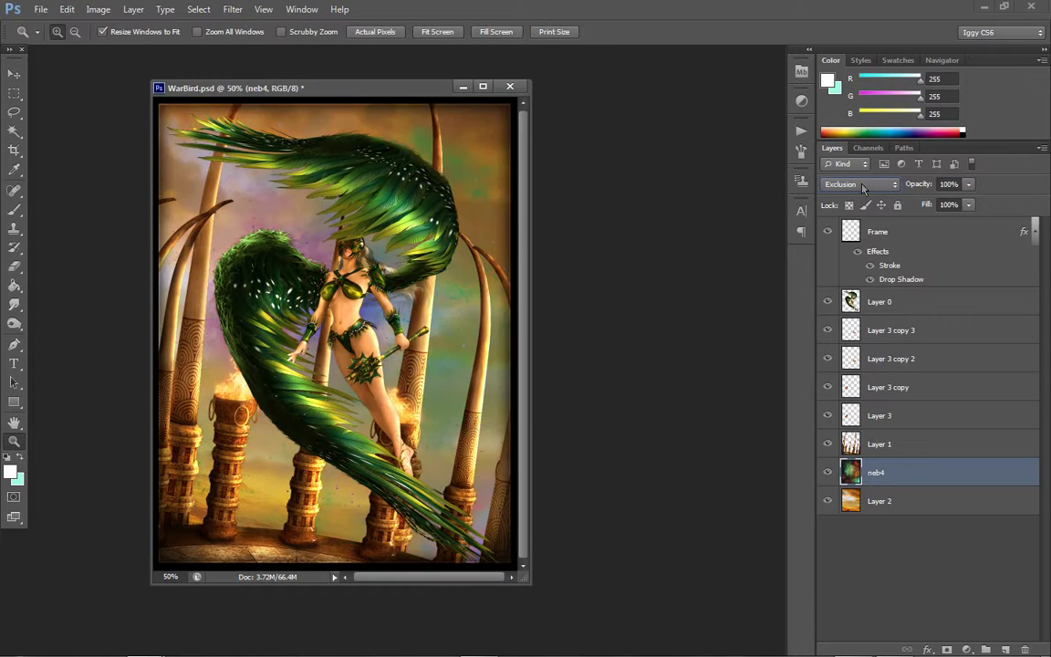
key(Down)
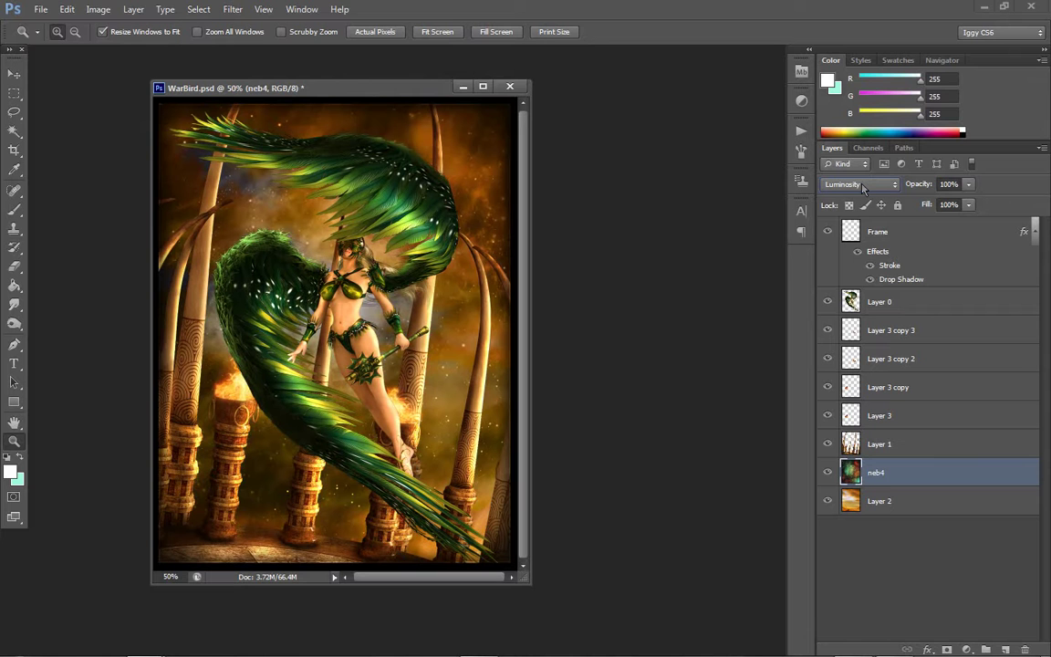
click(863, 186)
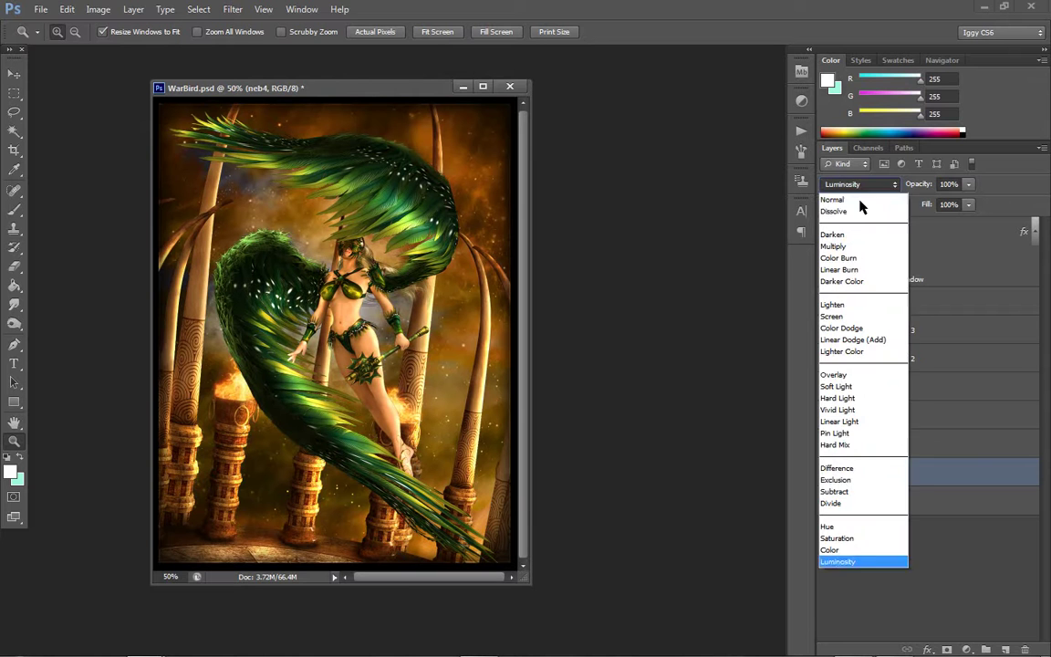
click(837, 197)
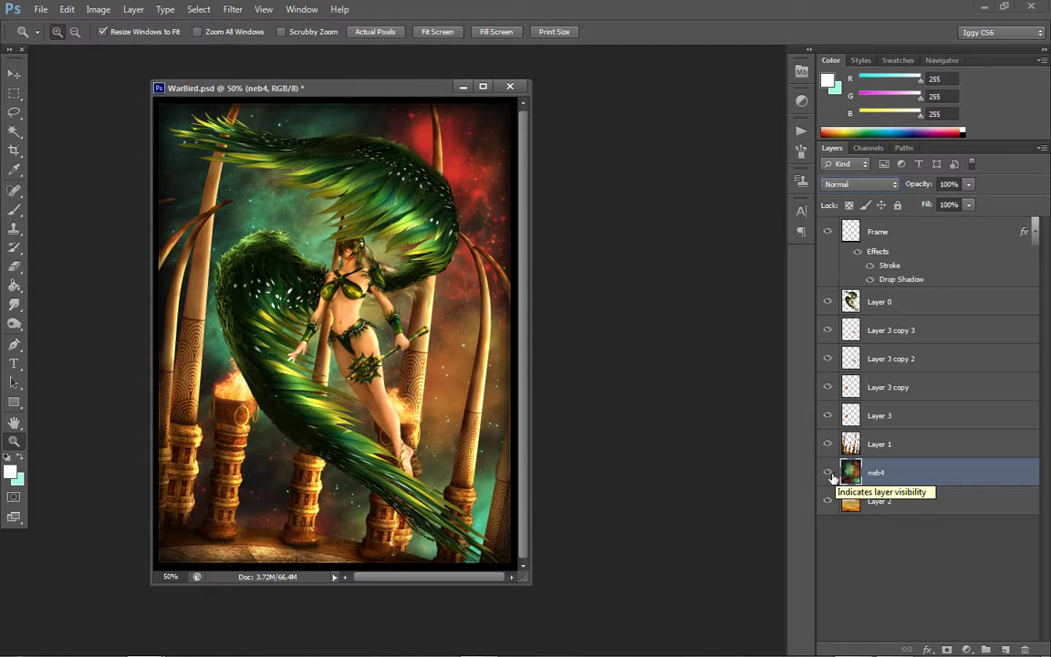
click(828, 473)
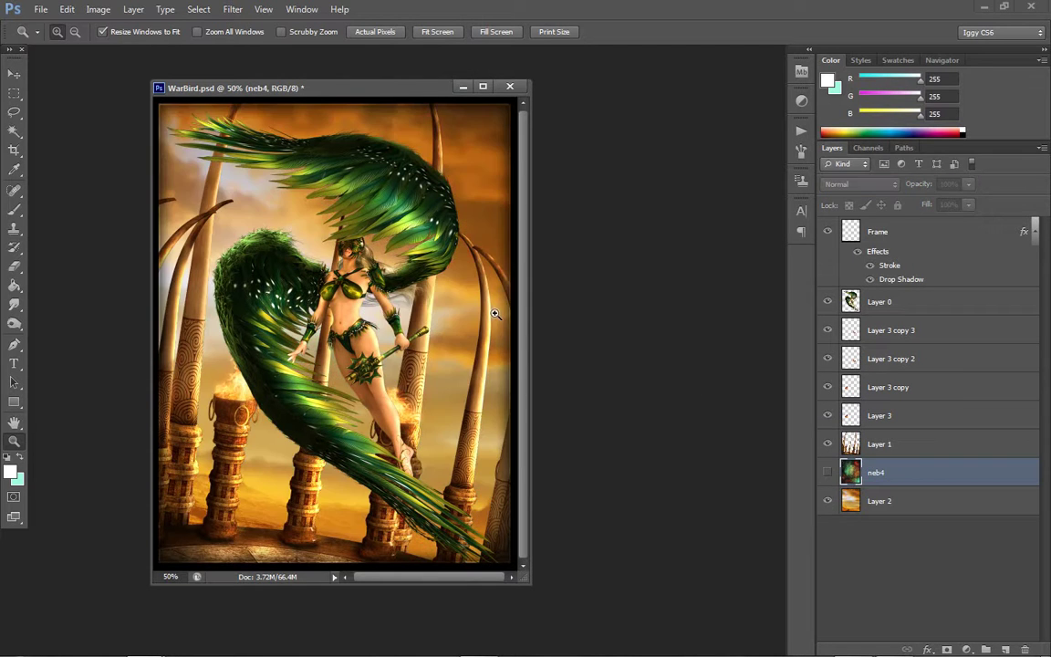
Examine the figure's mask, hair and shoulder armour and the surrounding wing feathers up close at 300%
click(397, 388)
click(397, 388)
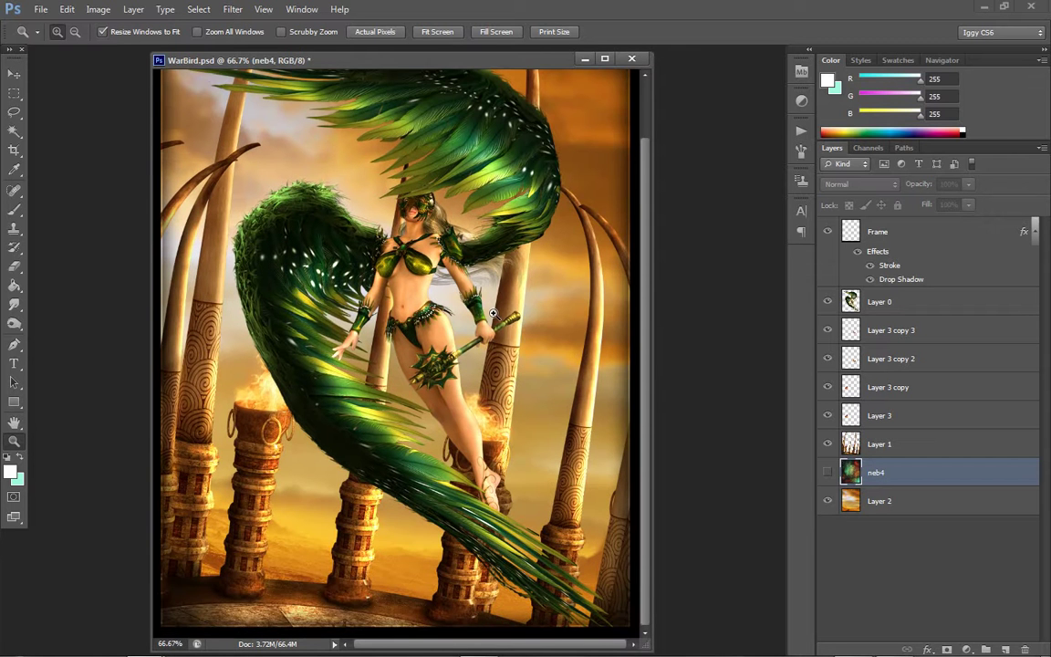
scroll(446, 283, up, 2)
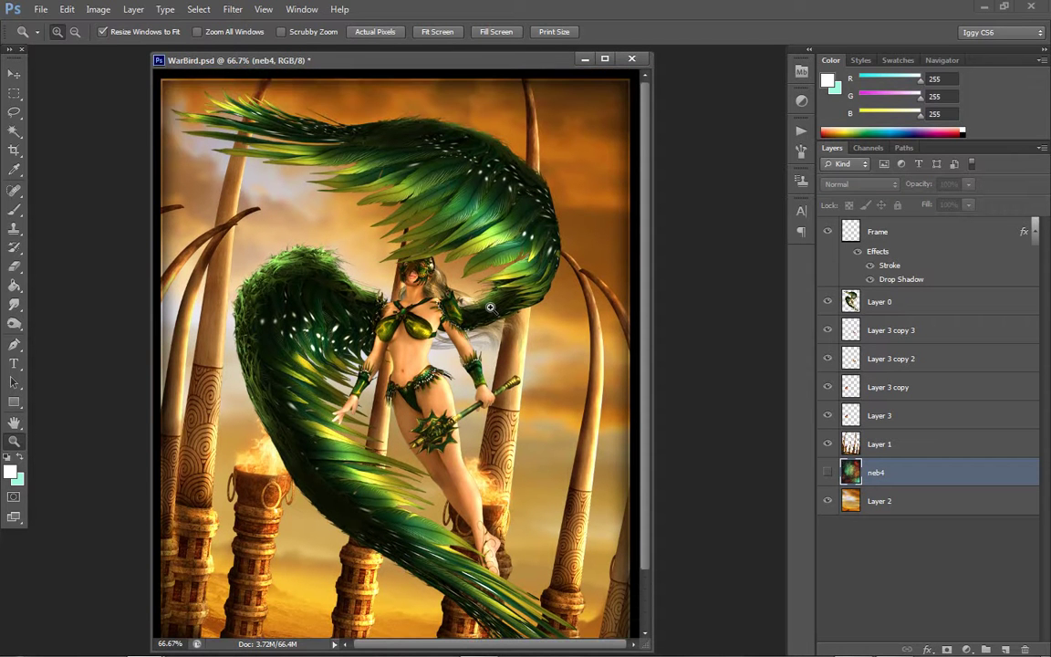
right_click(490, 309)
click(542, 371)
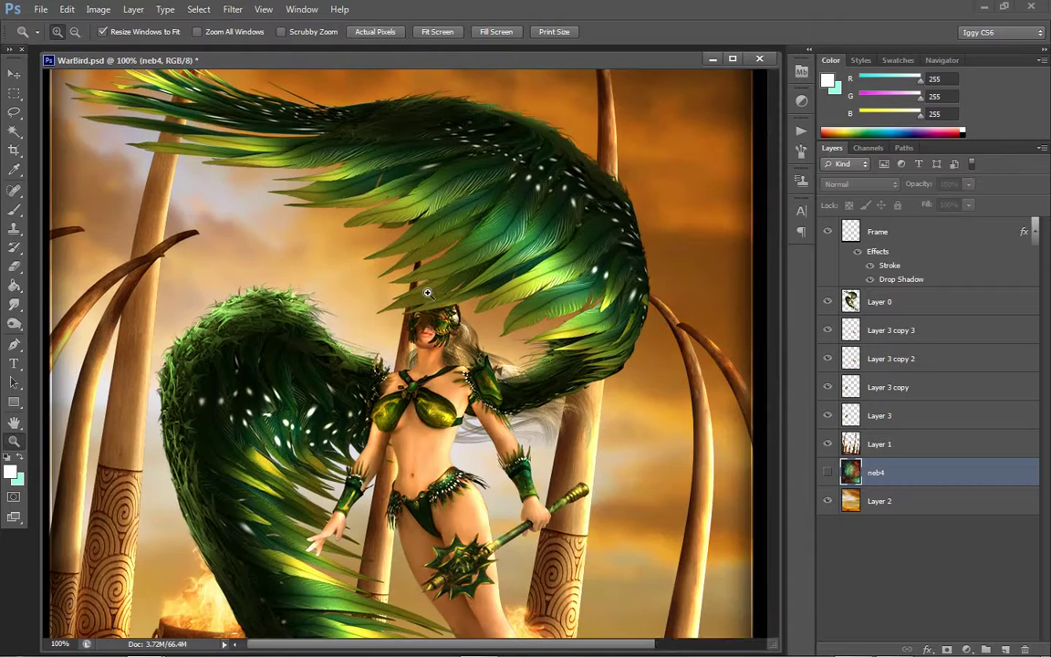
click(428, 293)
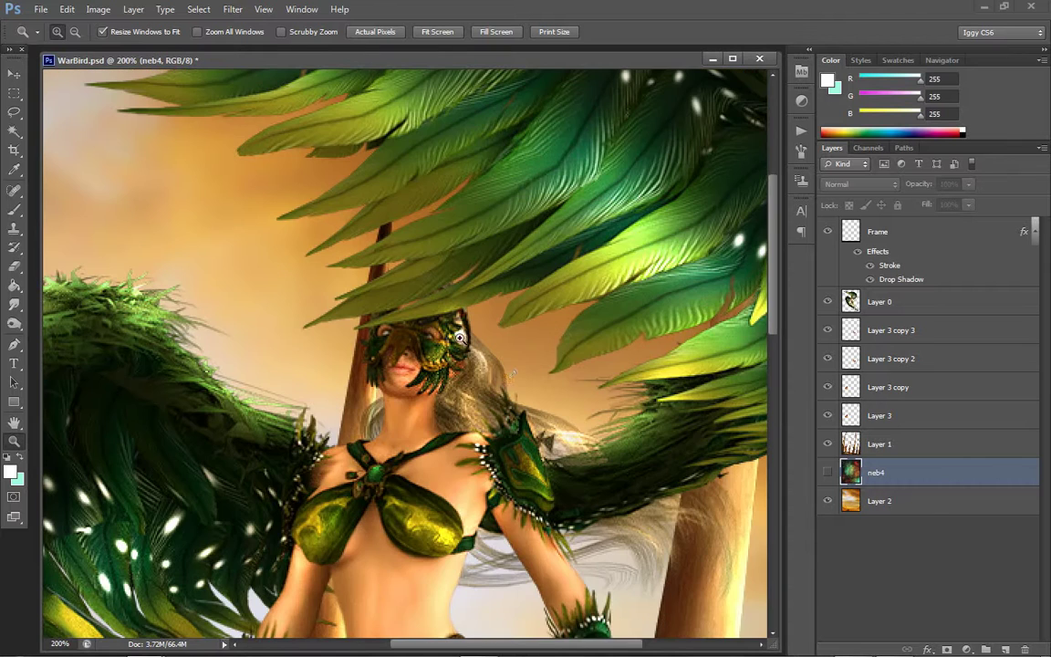
click(767, 367)
mouse_move(609, 648)
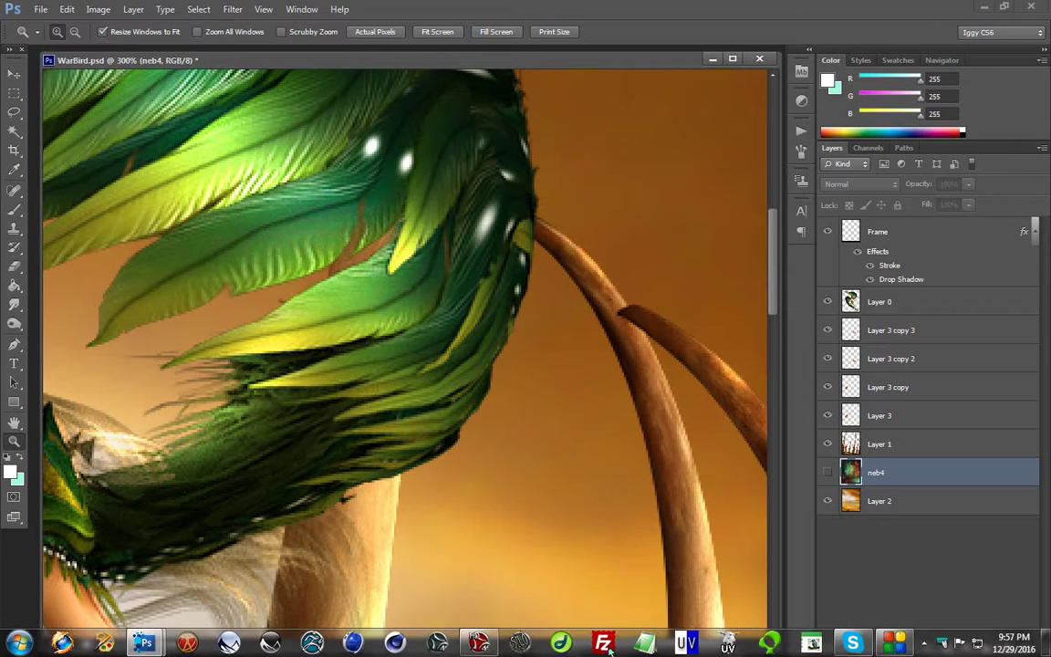
drag(636, 648, 540, 648)
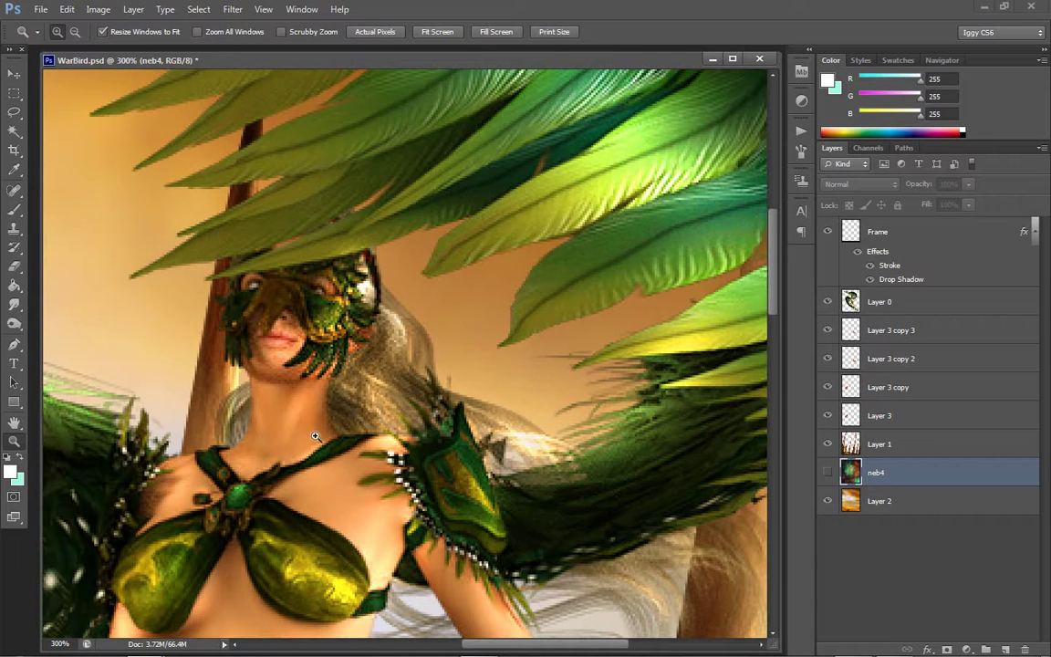
Dodge the highlights on the beak and feathers of the figure's mask on Layer 0, using an 8 px brush at 96% exposure
click(14, 323)
right_click(14, 323)
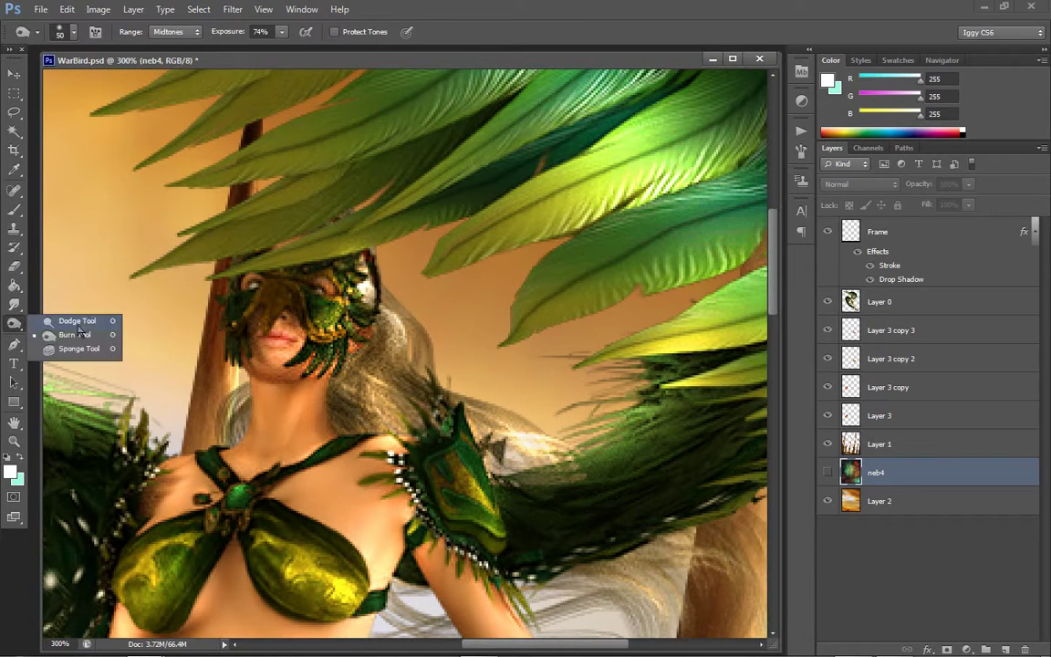
click(69, 328)
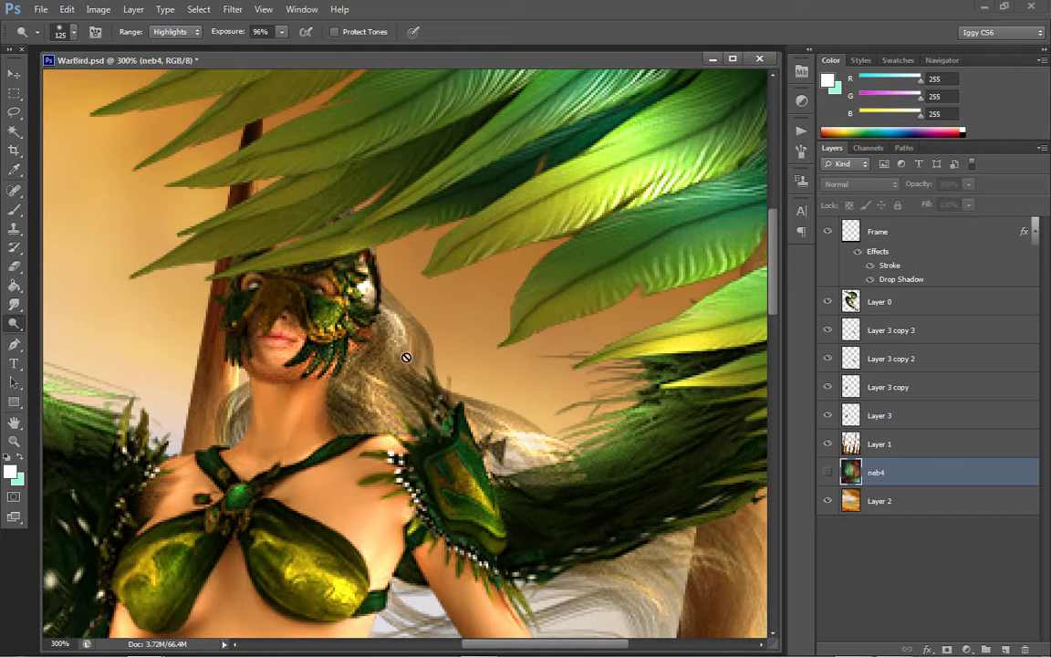
click(912, 301)
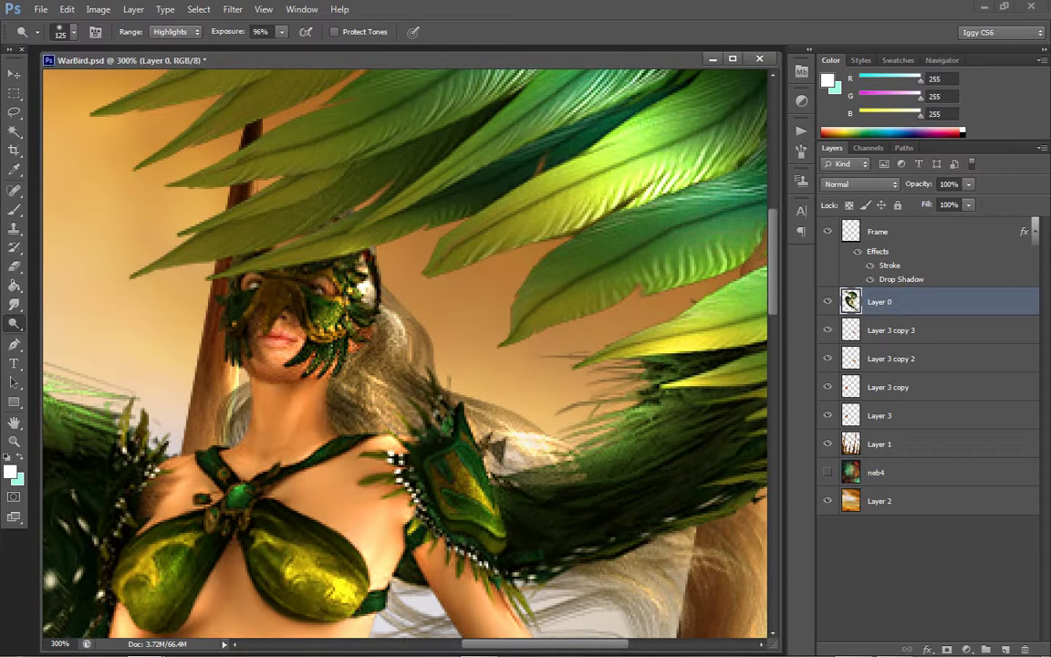
key(bracketleft)
key(bracketleft)
key(bracketleft)
key(bracketleft)
key(bracketleft)
key(bracketleft)
key(bracketleft)
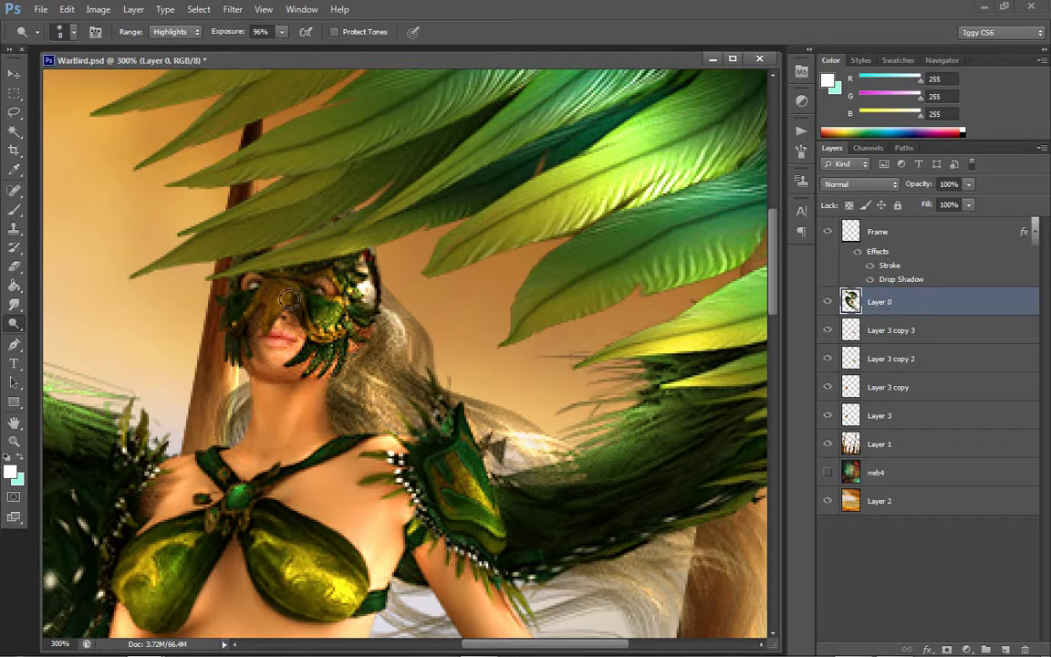
mouse_move(285, 304)
mouse_down()
mouse_move(242, 301)
mouse_move(310, 260)
mouse_move(279, 274)
mouse_move(322, 332)
mouse_move(270, 265)
mouse_move(315, 323)
mouse_move(352, 246)
mouse_move(314, 245)
mouse_move(333, 255)
mouse_up()
mouse_move(325, 393)
mouse_down()
mouse_move(334, 282)
mouse_move(356, 266)
mouse_up()
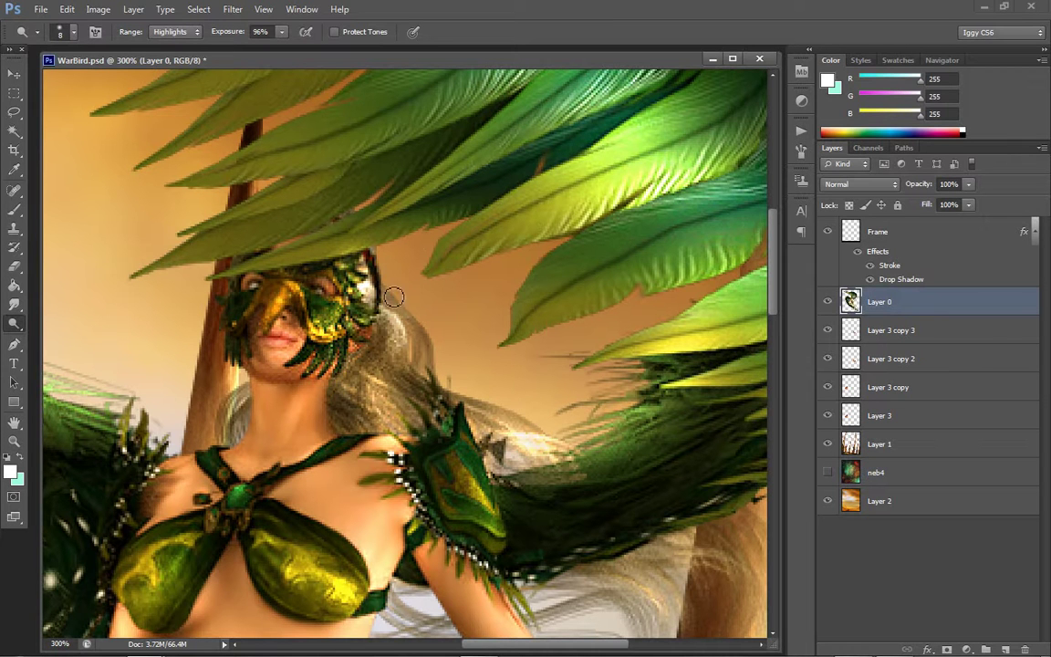
mouse_move(237, 334)
mouse_down()
mouse_move(212, 294)
mouse_move(219, 279)
mouse_move(292, 263)
mouse_move(242, 281)
mouse_move(239, 267)
mouse_move(236, 294)
mouse_up()
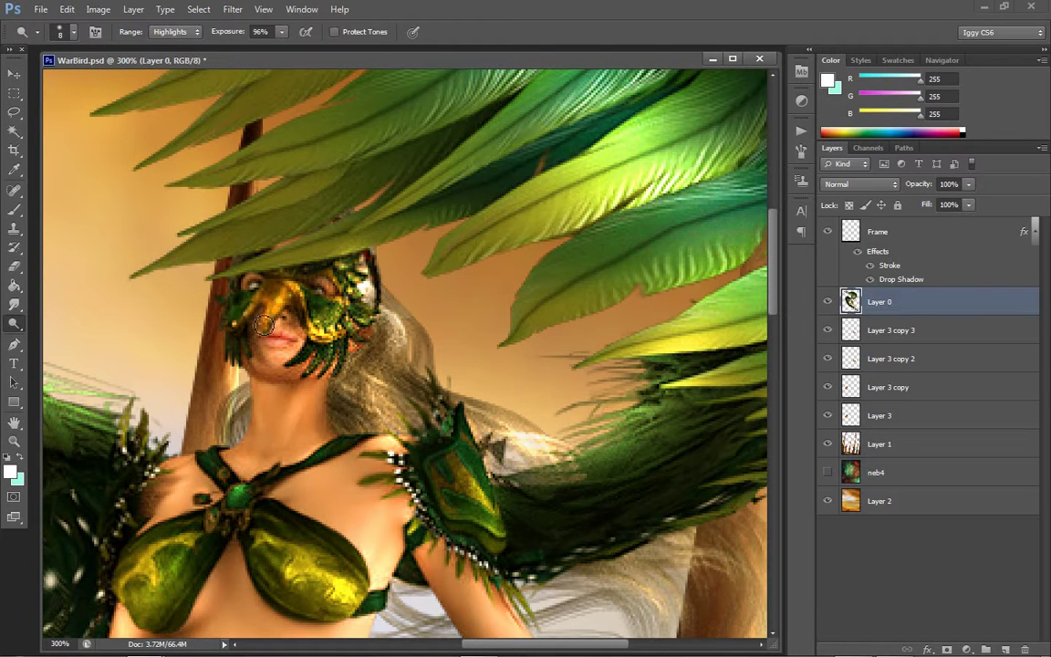
mouse_move(417, 206)
mouse_down()
mouse_move(319, 325)
mouse_move(274, 321)
mouse_move(302, 356)
mouse_up()
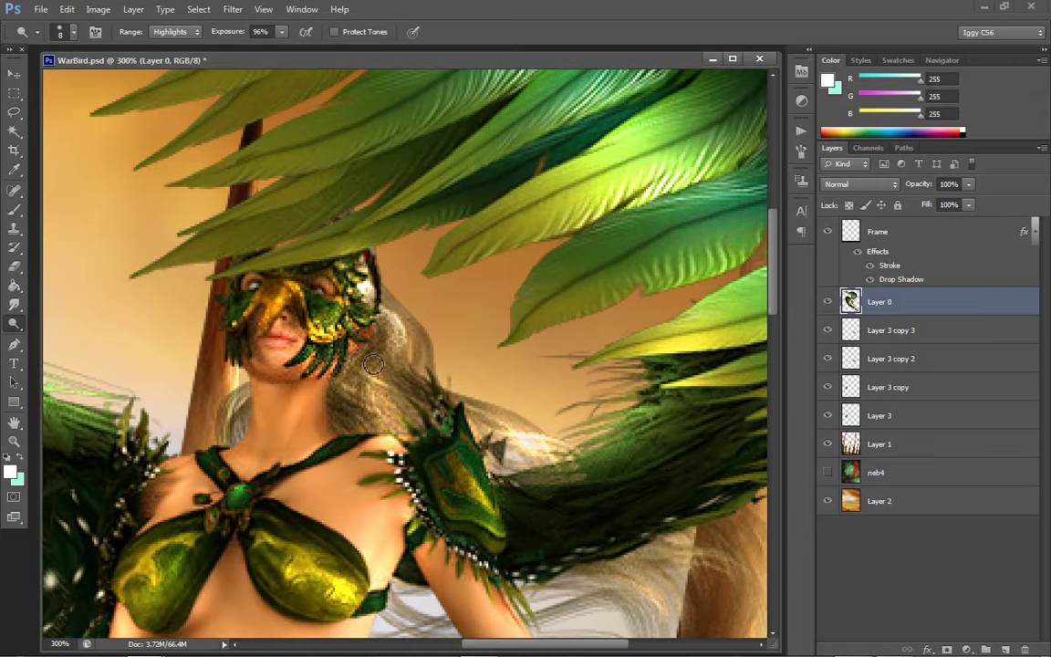
mouse_move(289, 309)
mouse_down()
mouse_move(258, 310)
mouse_move(270, 290)
mouse_move(298, 299)
mouse_up()
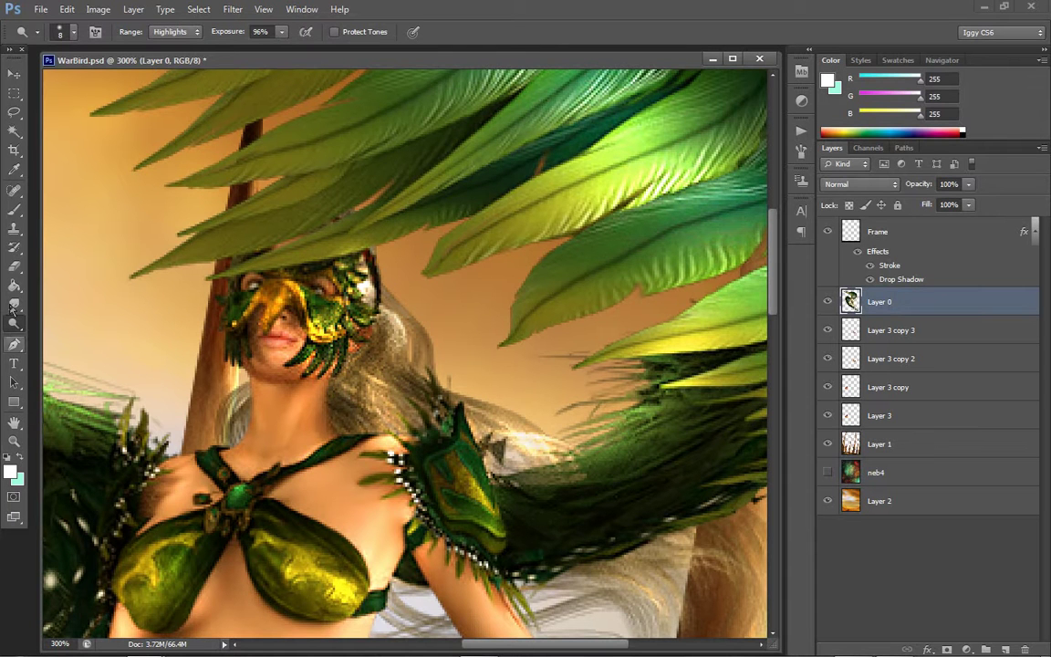
Add a new empty layer directly above Layer 0 for detail work on the figure's face
click(13, 441)
click(267, 282)
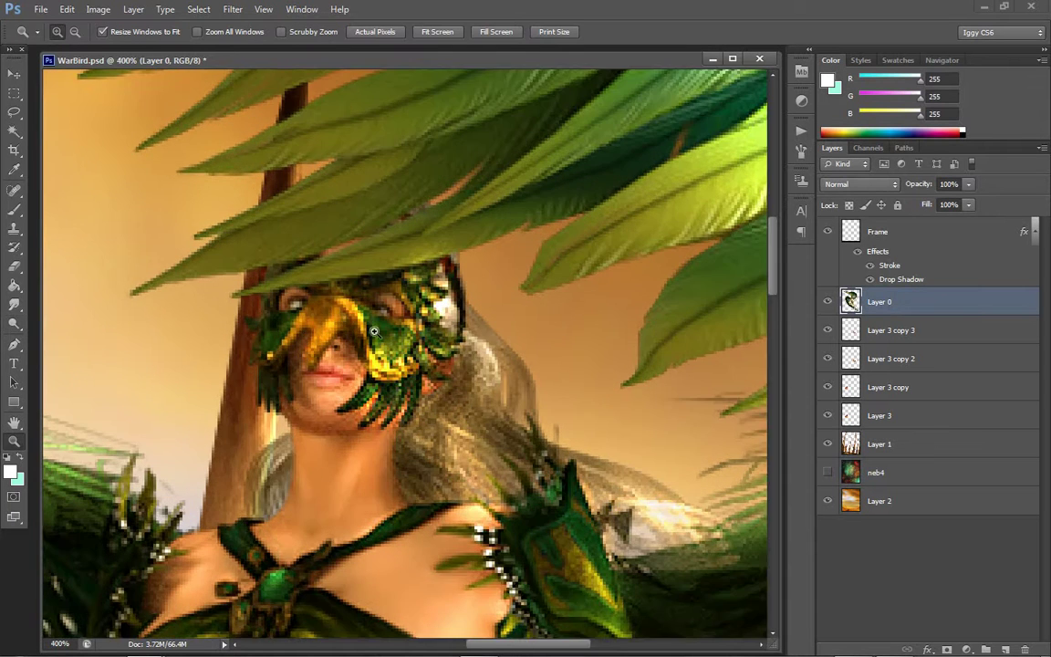
click(372, 304)
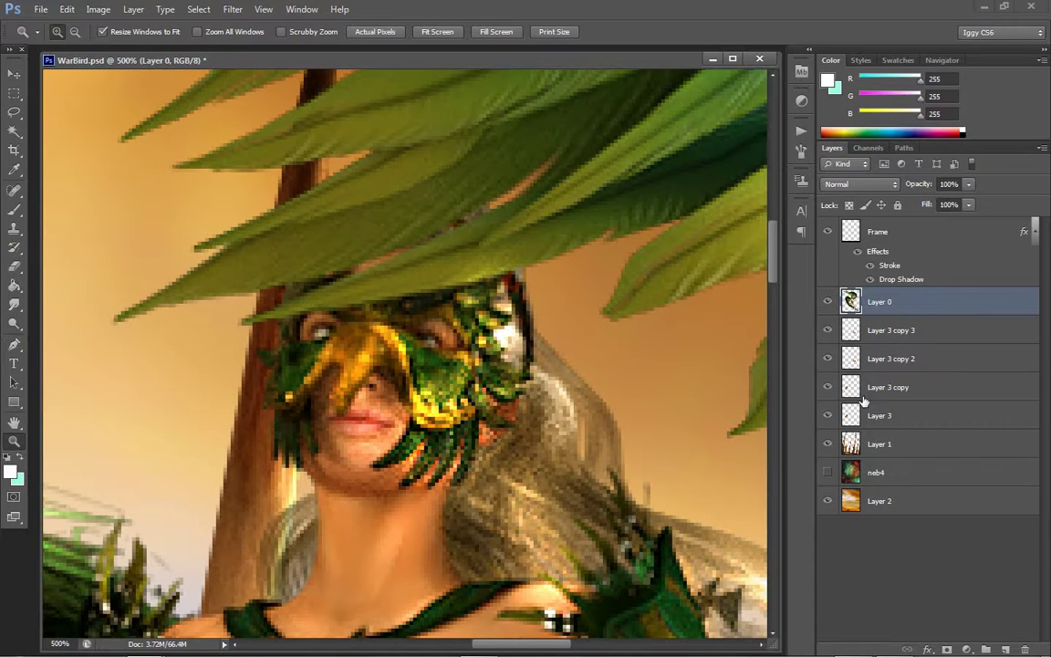
click(133, 9)
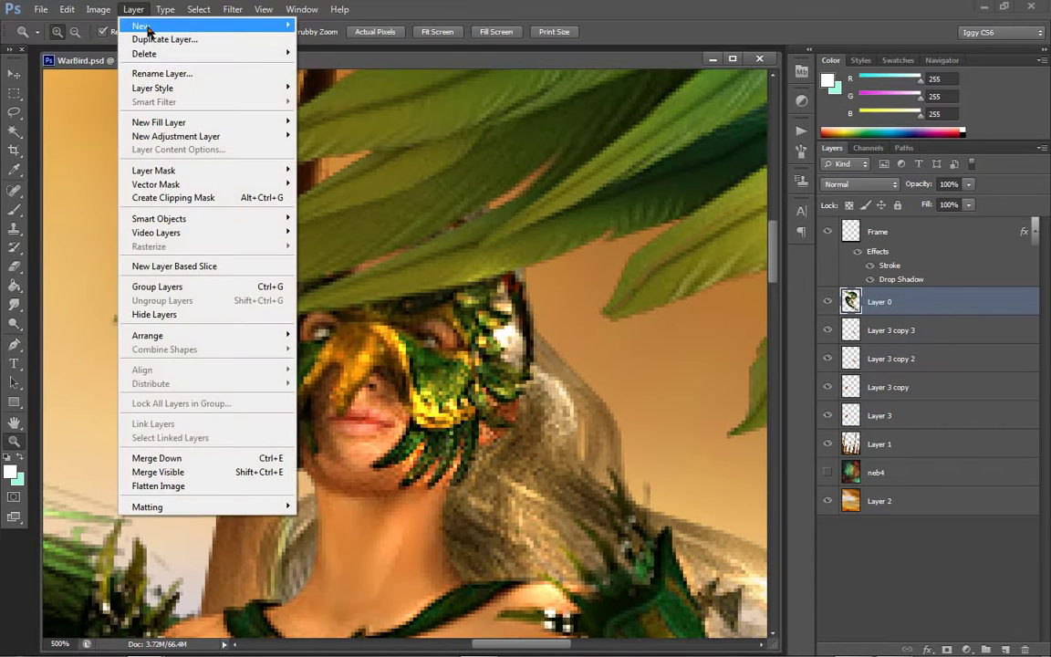
click(319, 28)
click(648, 202)
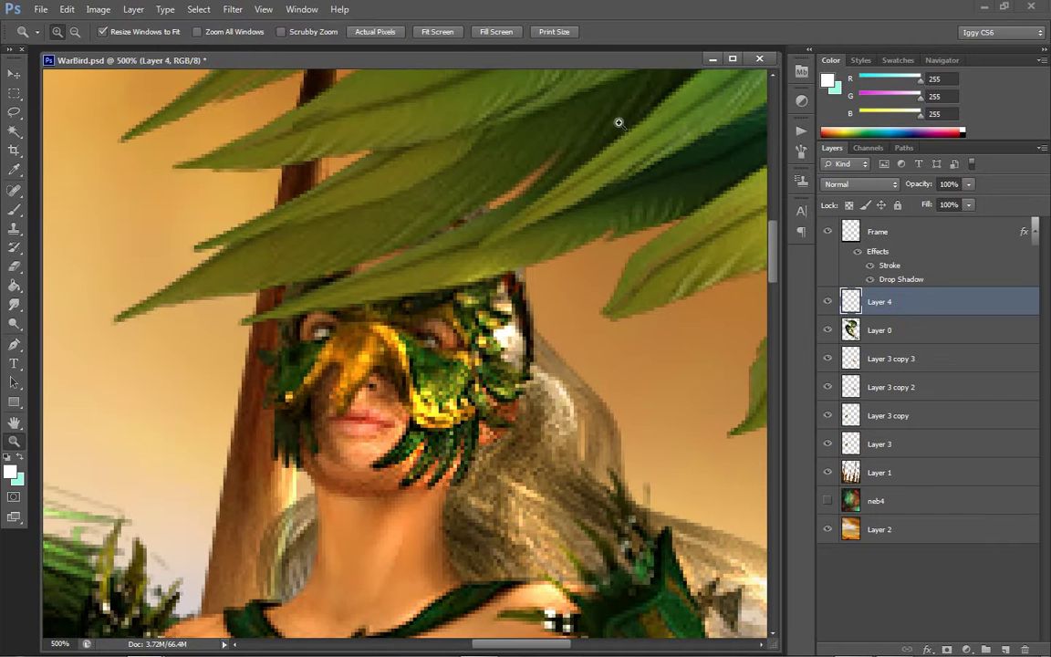
Set the foreground colour to a bright green, RGB 41, 174, 5
key(i)
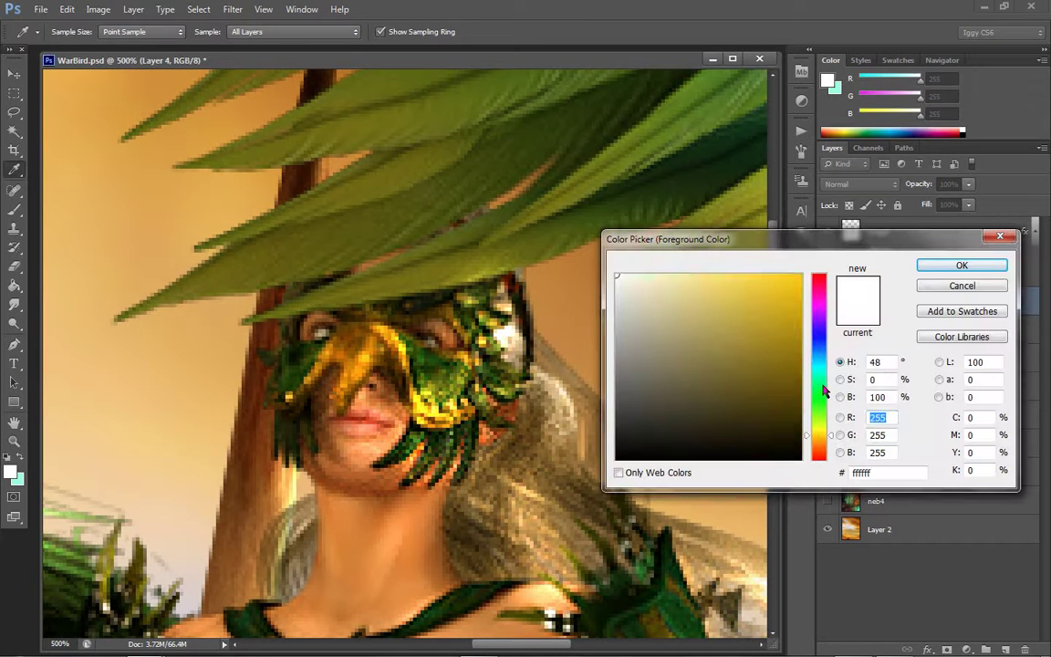
drag(824, 390, 821, 405)
click(754, 369)
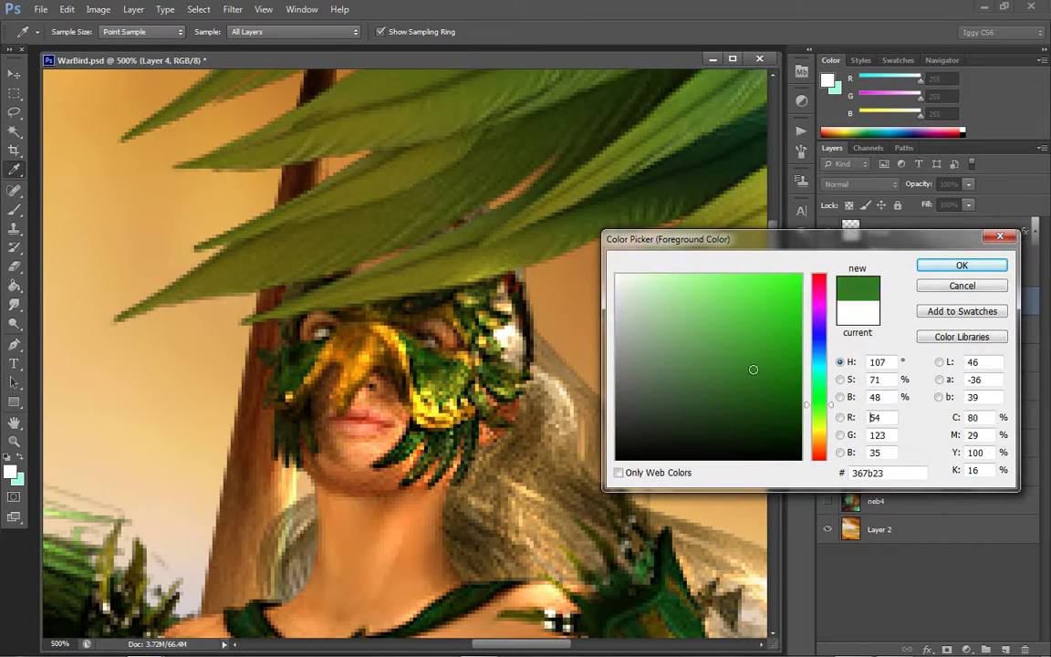
drag(754, 370, 798, 334)
click(962, 264)
Hide the pixel grid and paint both of the figure's eyes green on Layer 4 with a soft 4 px brush
key(z)
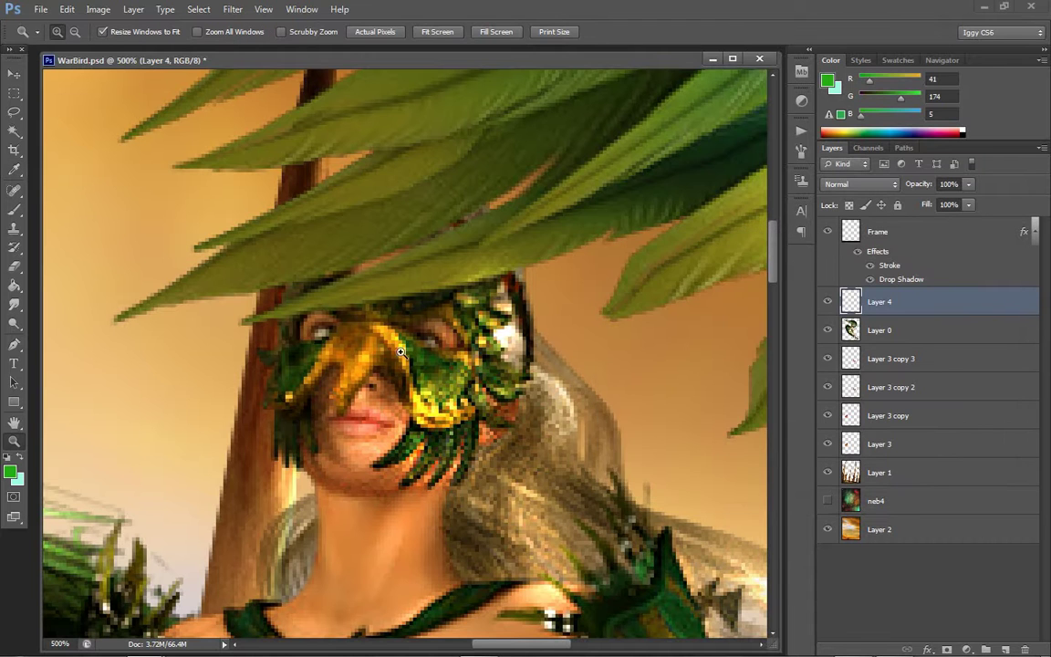
click(401, 353)
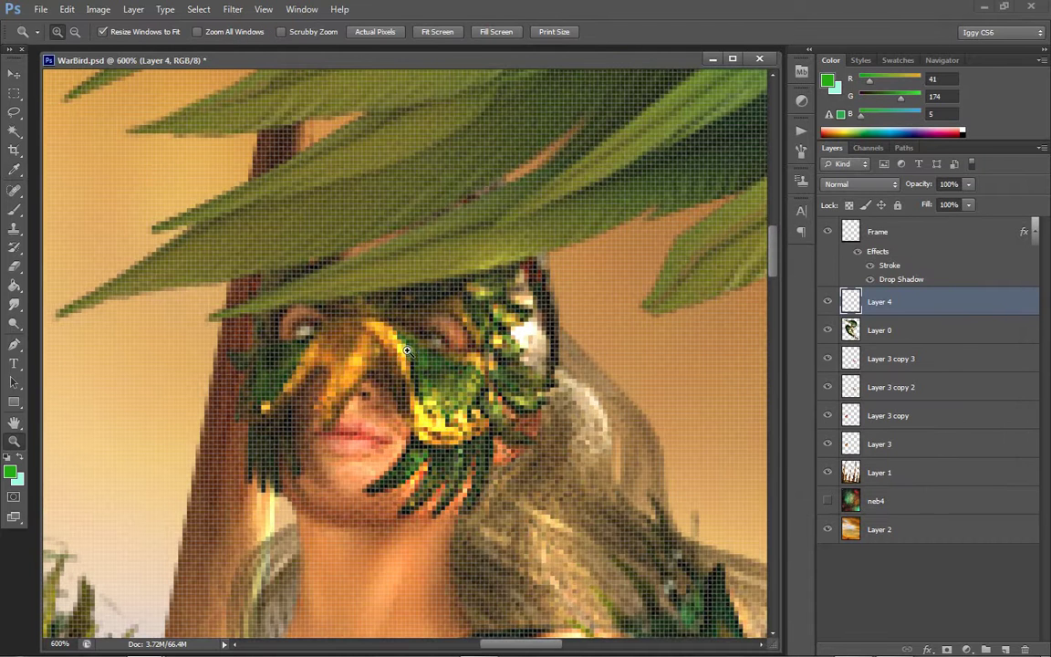
click(263, 10)
click(292, 209)
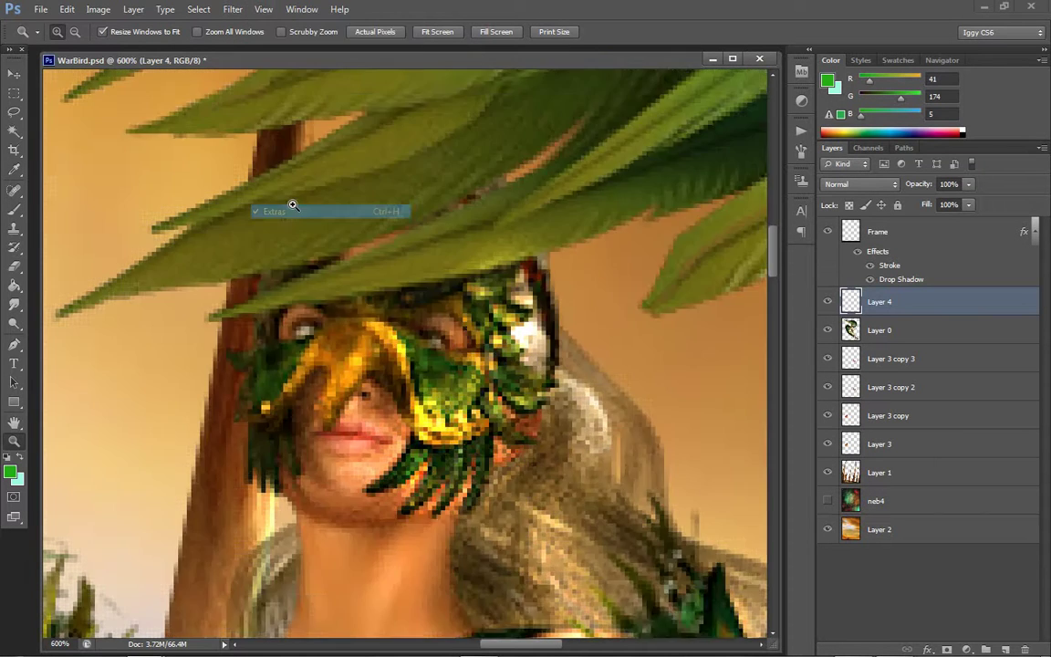
click(398, 302)
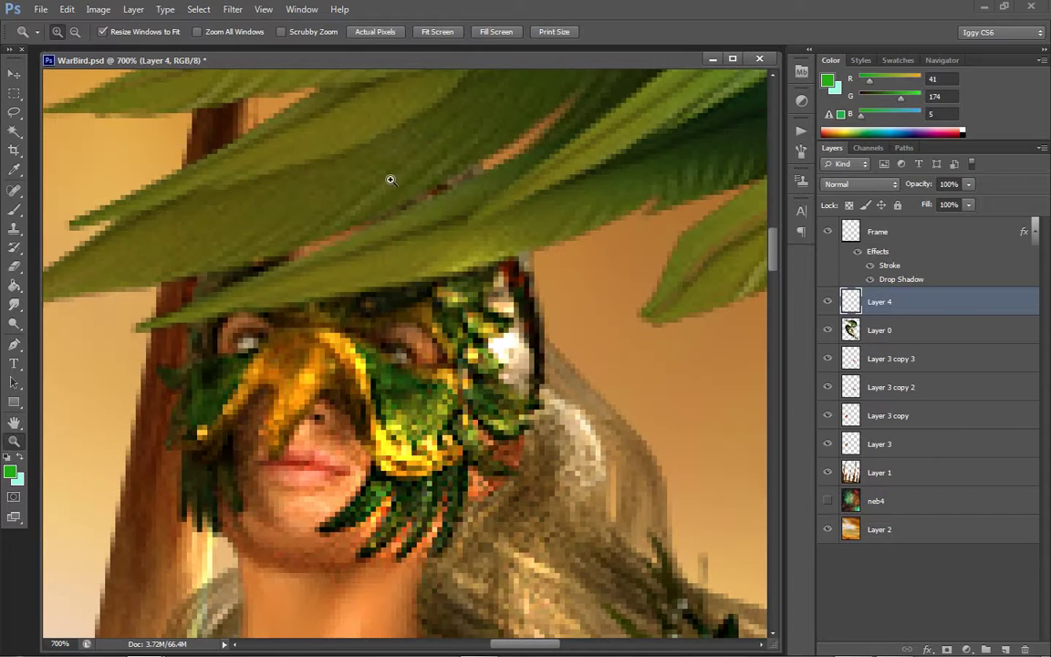
click(15, 209)
key(bracketright)
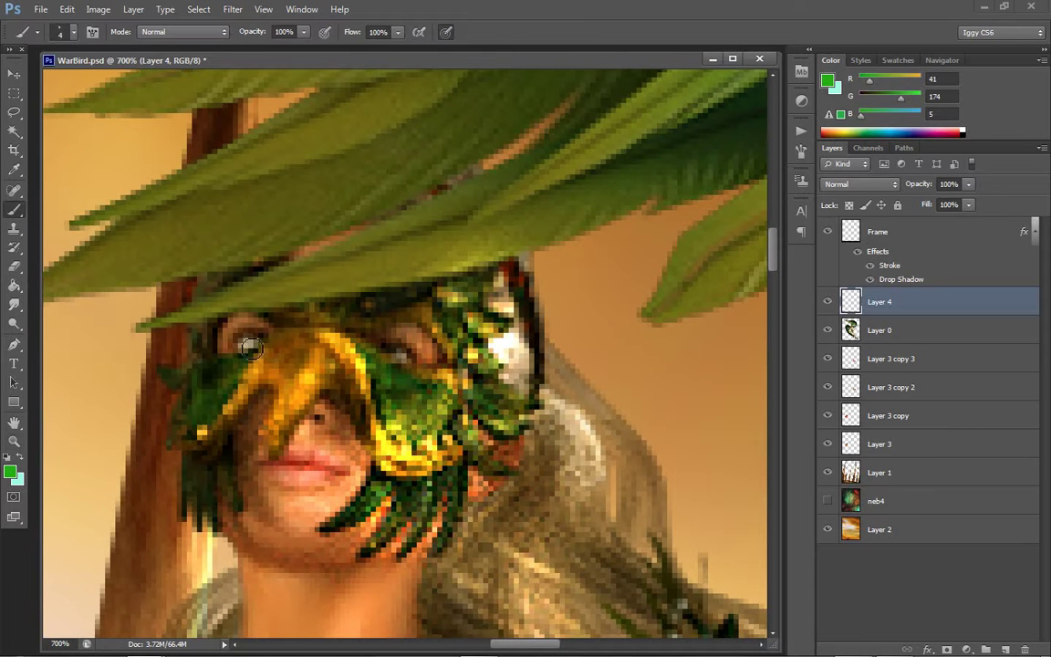
drag(239, 343, 259, 342)
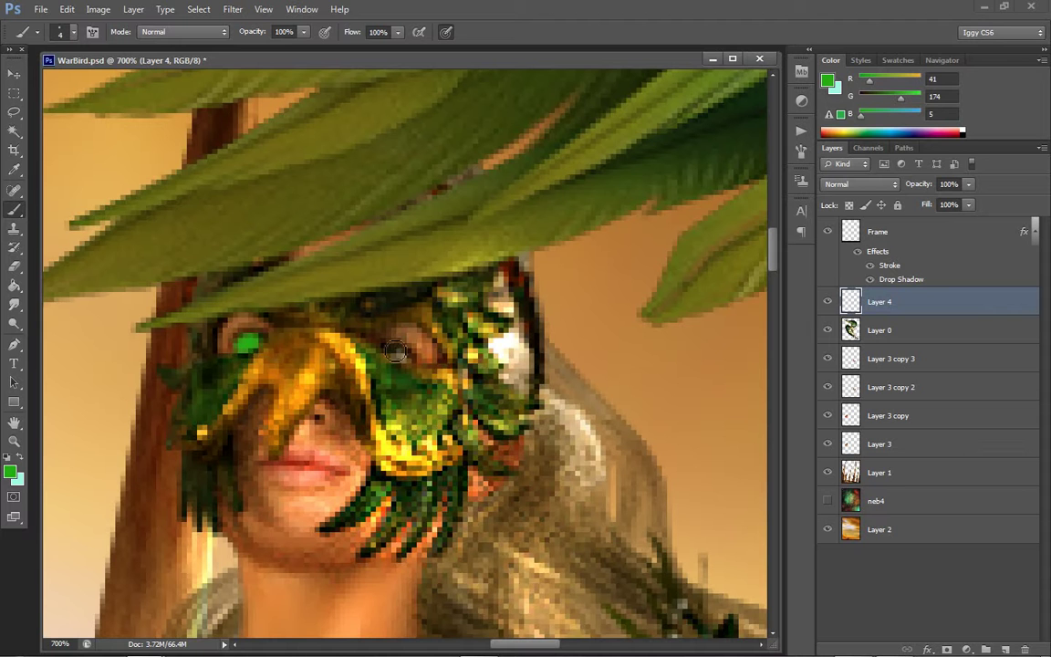
drag(387, 355, 397, 355)
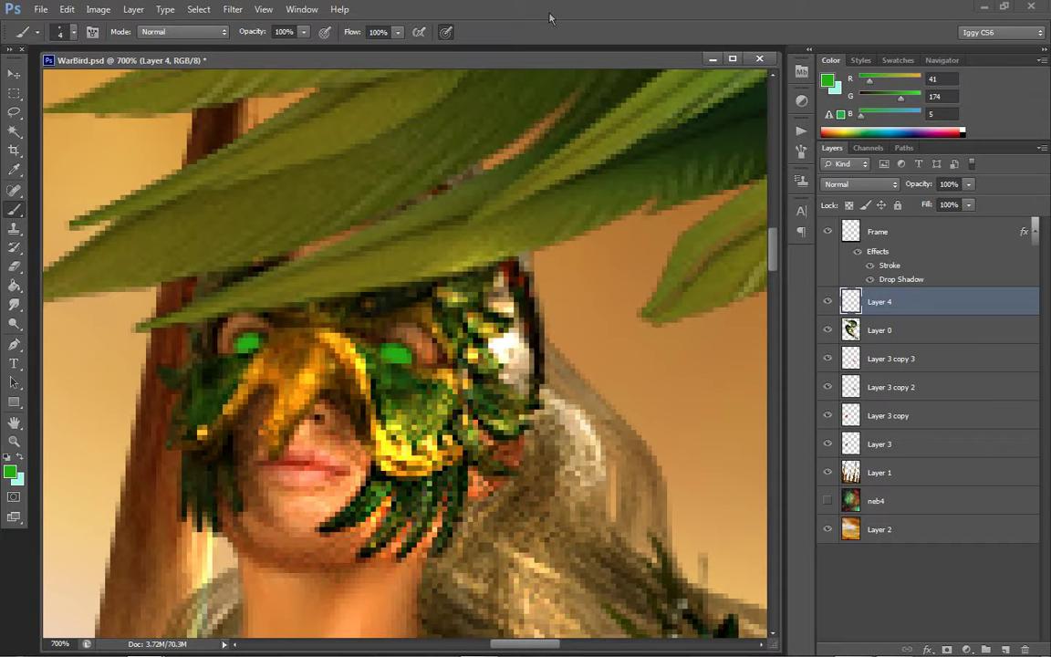
Apply a Gaussian Blur with a radius of 0.9 pixels to the green eyes on Layer 4
click(232, 10)
mouse_move(263, 155)
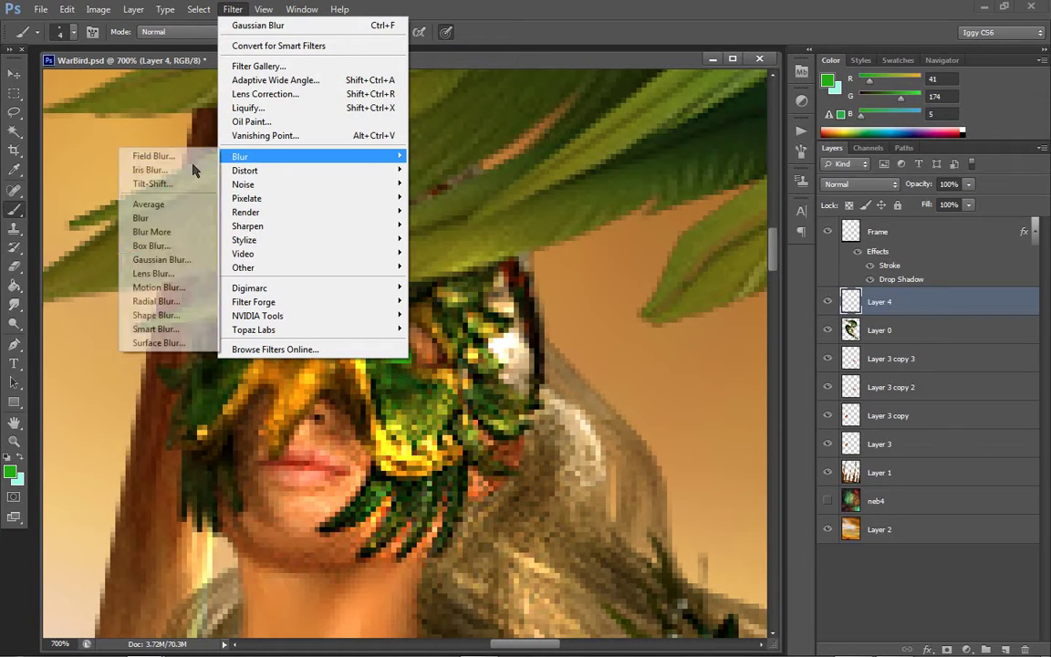
click(163, 260)
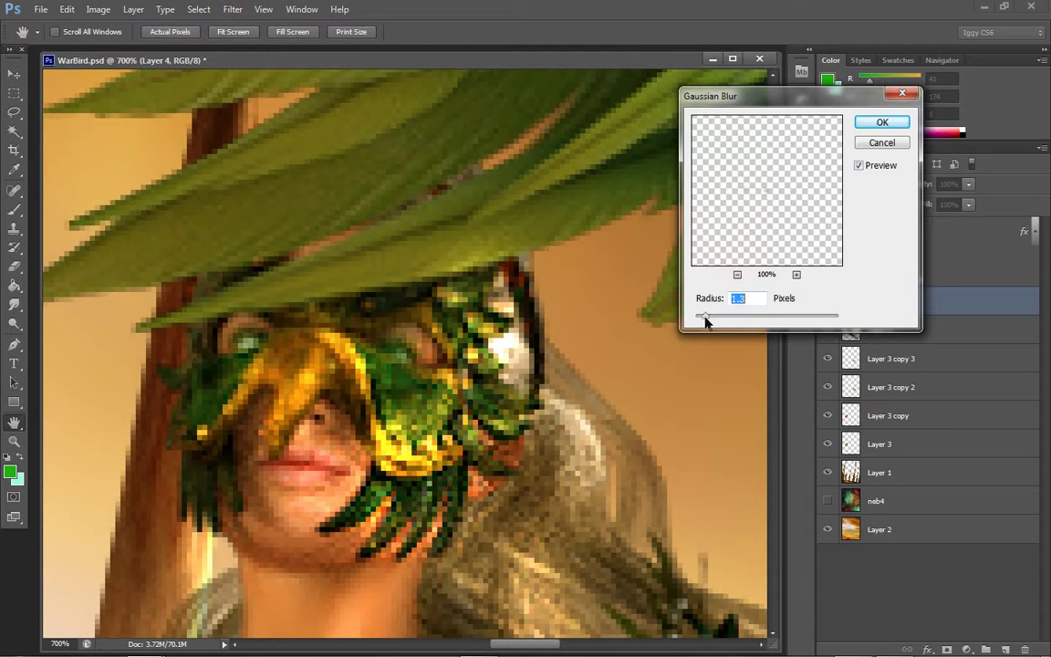
mouse_move(713, 317)
mouse_down()
mouse_move(694, 319)
mouse_move(703, 318)
mouse_up()
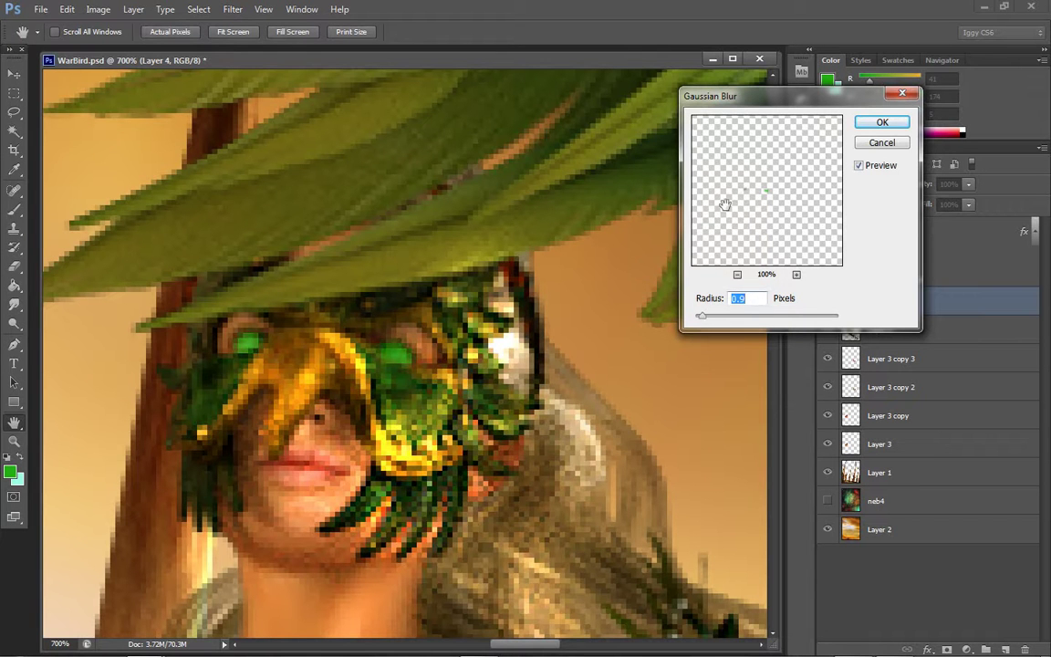
click(874, 122)
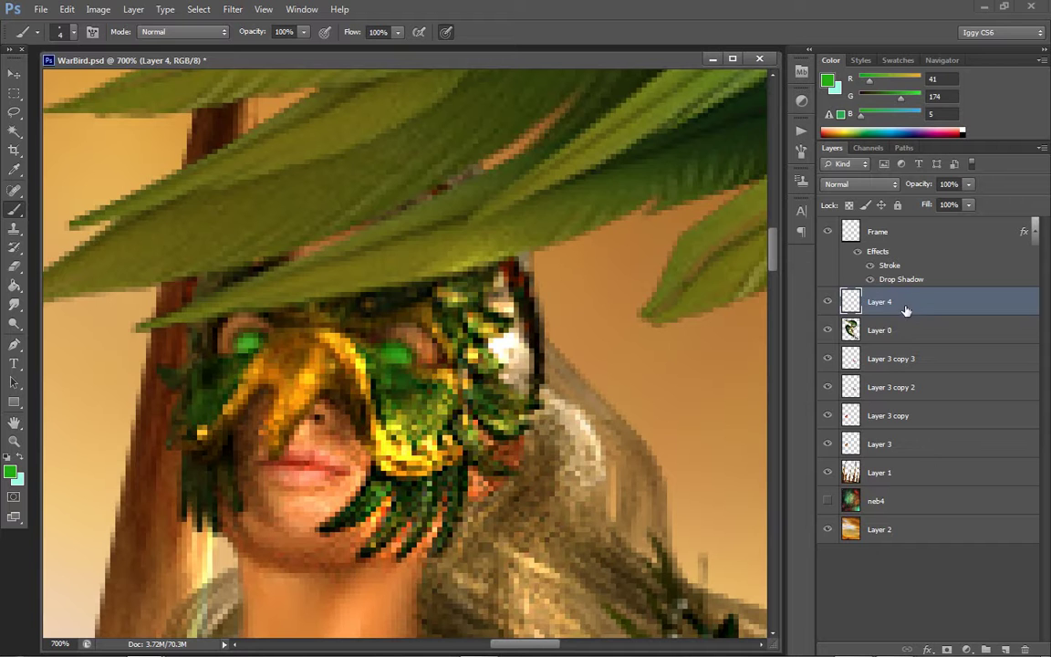
Duplicate Layer 4 and set the copy's blend mode to Screen to intensify the eye glow
right_click(901, 296)
click(756, 205)
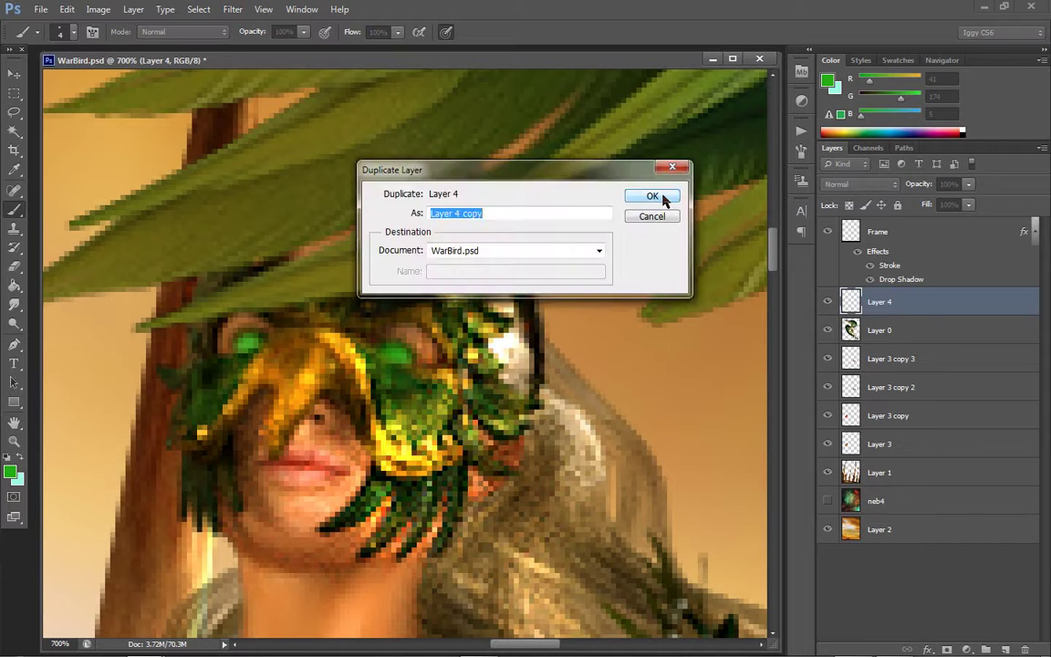
click(651, 196)
click(858, 184)
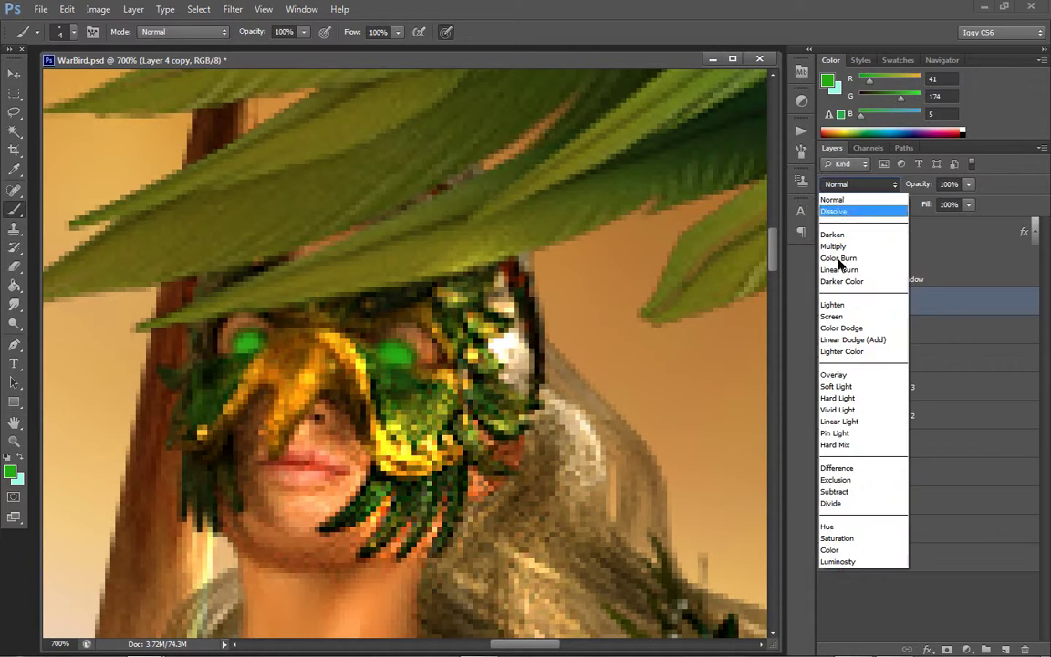
click(844, 317)
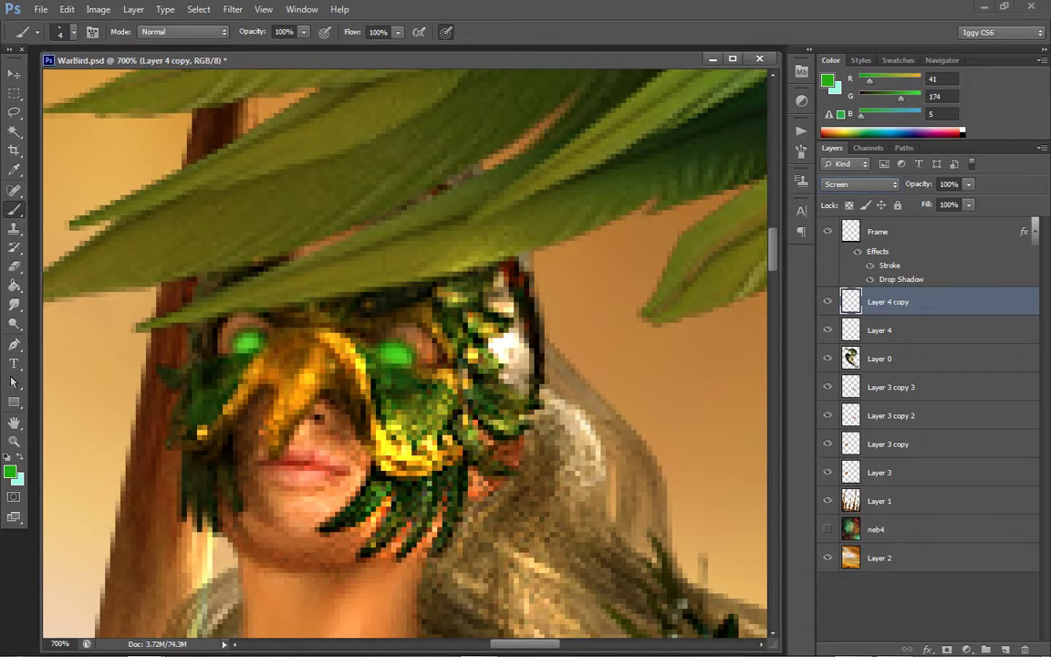
Examine the glowing eyes within the whole painting at 66.7%, 100% and 50% zoom
click(14, 441)
right_click(411, 412)
click(460, 421)
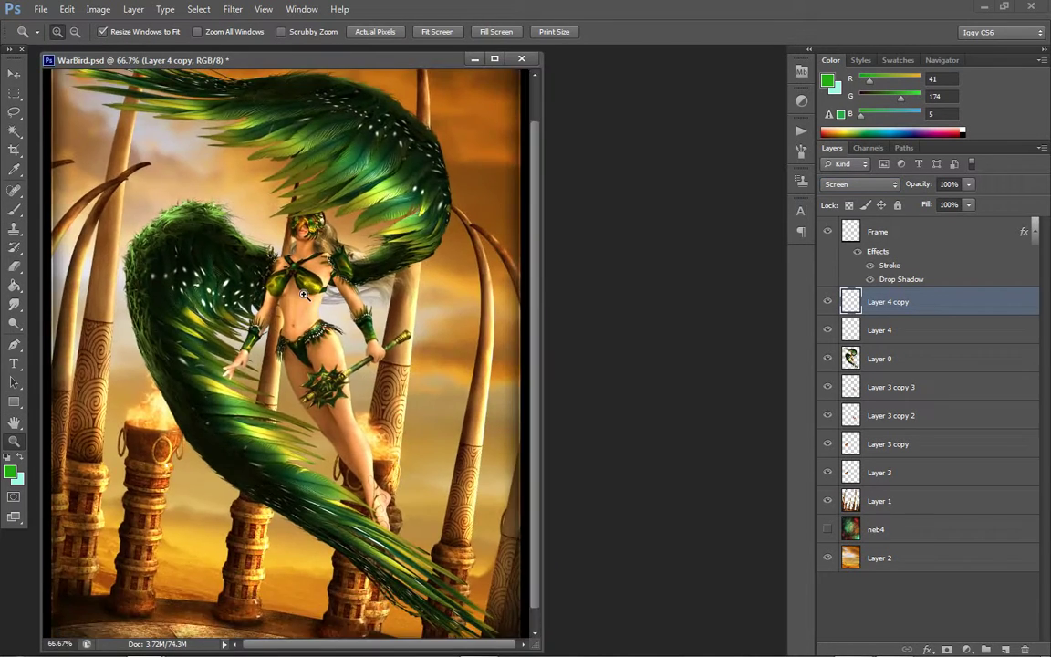
click(304, 294)
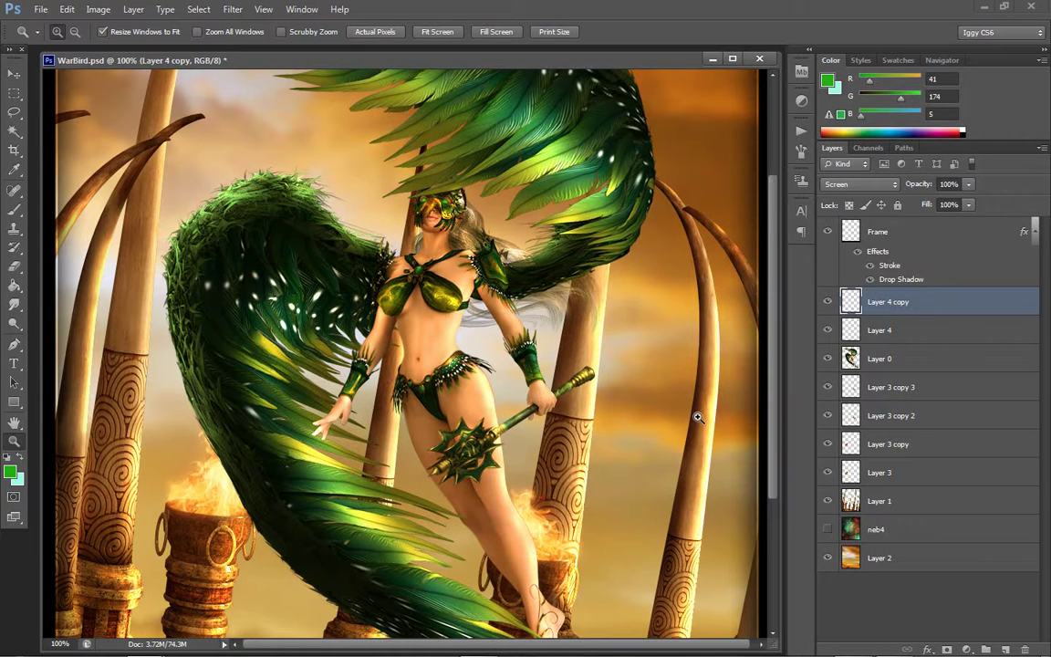
right_click(349, 330)
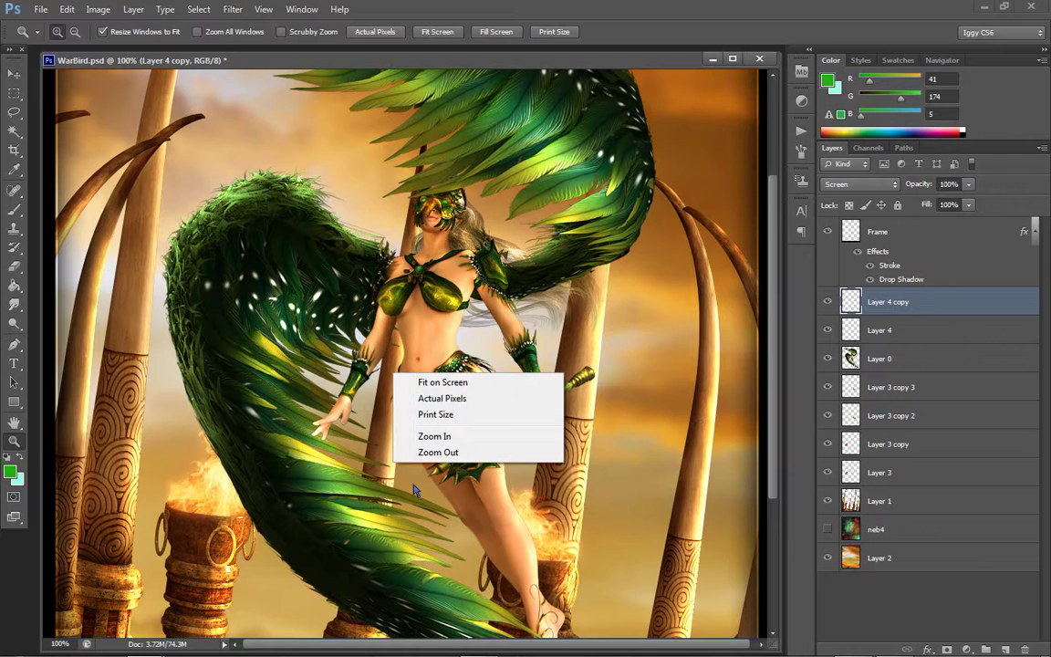
click(383, 408)
right_click(310, 289)
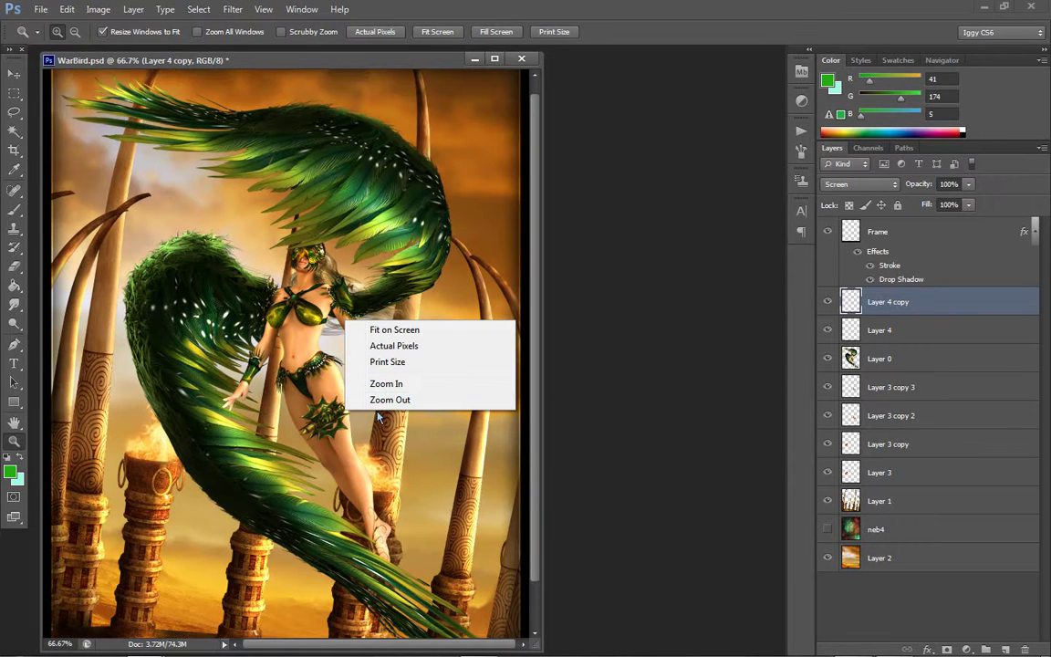
click(341, 369)
drag(259, 64, 393, 89)
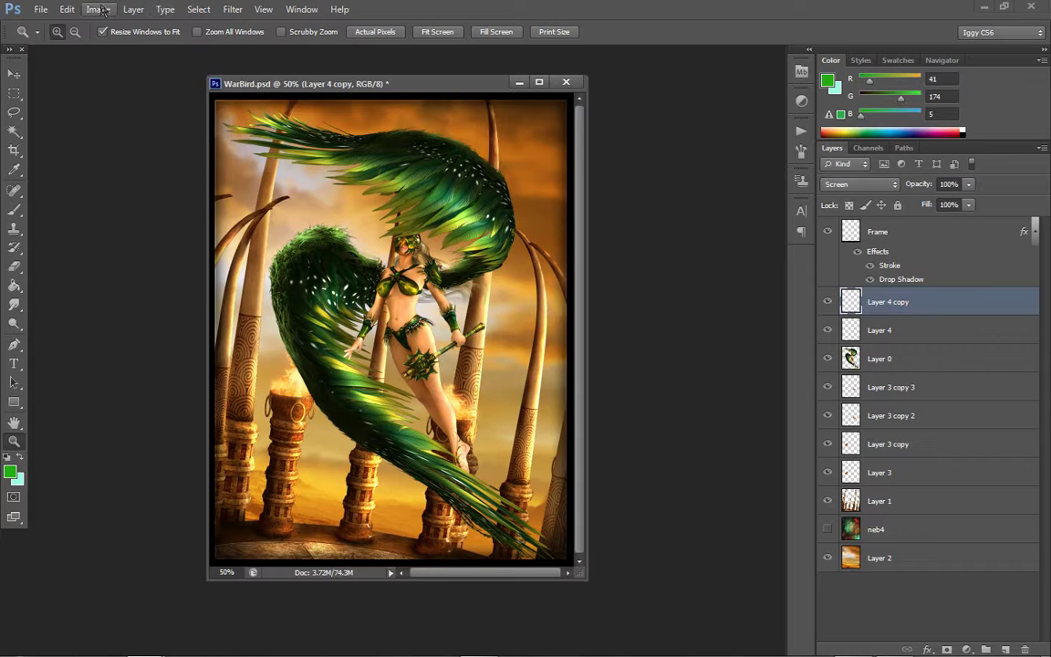
Add a new empty layer above Layer 4 copy and open the preset list for the Brush tool
click(134, 9)
mouse_move(137, 24)
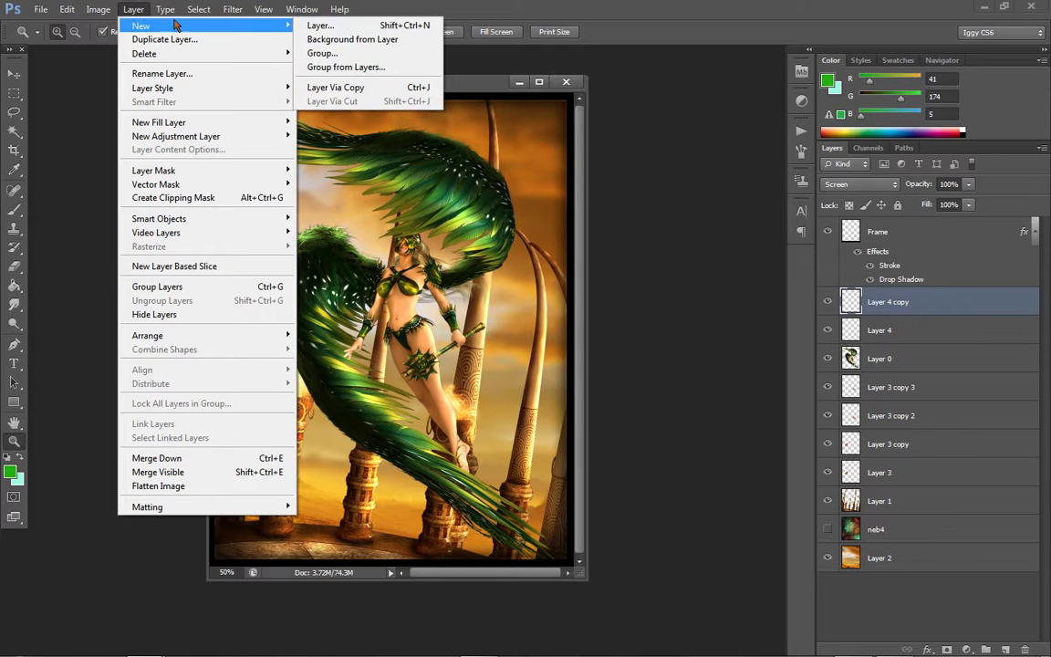
click(304, 24)
click(674, 199)
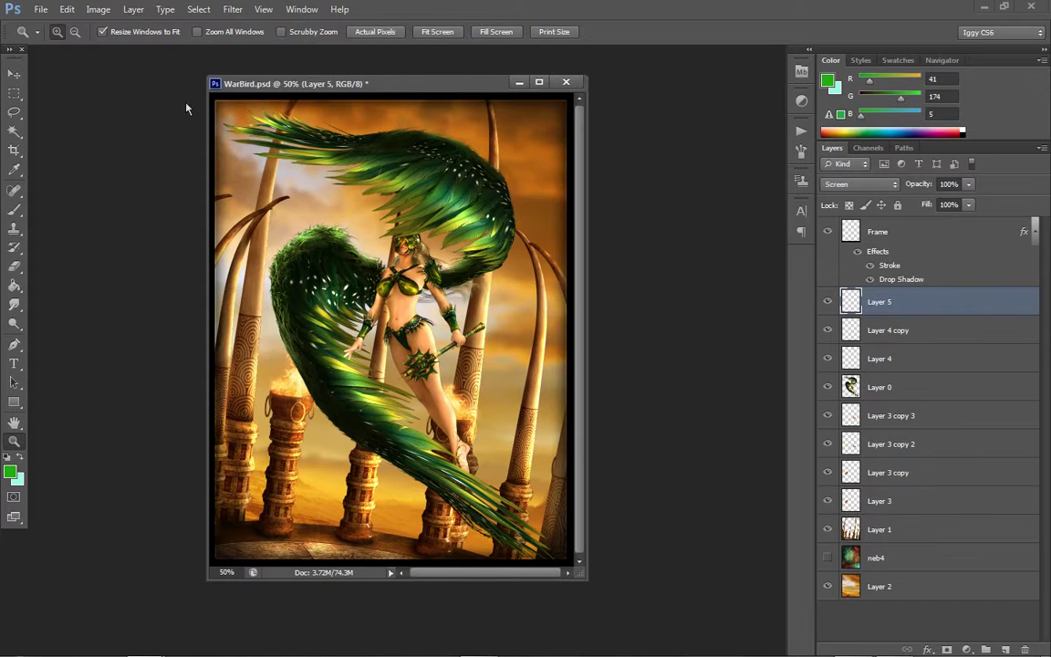
key(b)
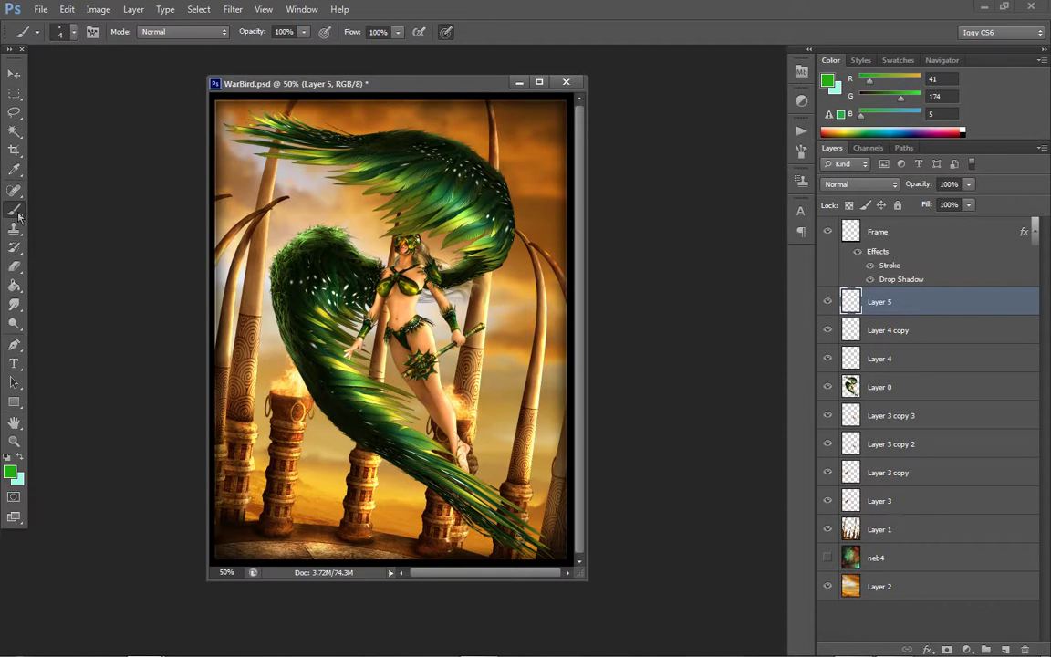
click(73, 33)
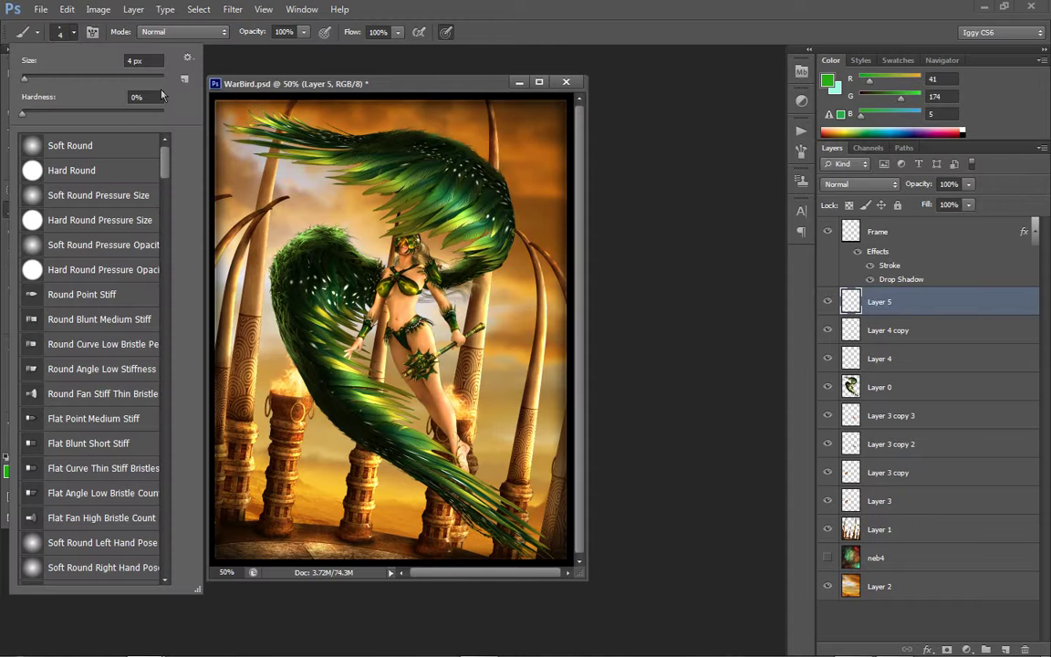
Reset the brushes to the defaults and load the Designfera Clouds.abr brush set from the !Nature folder
click(187, 57)
click(264, 238)
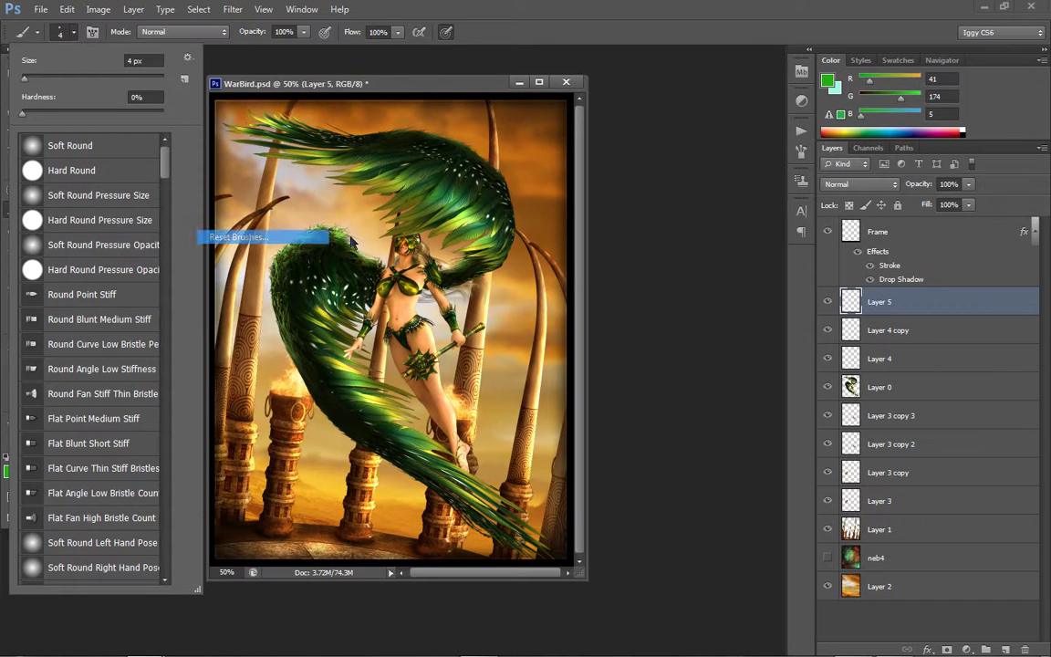
click(437, 258)
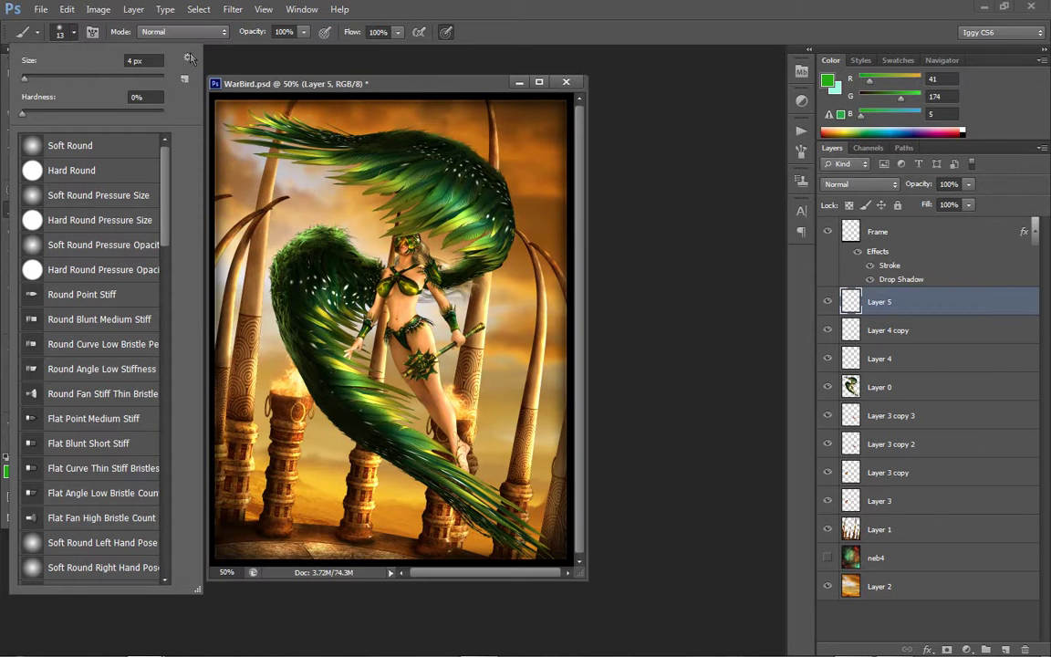
click(189, 58)
click(267, 249)
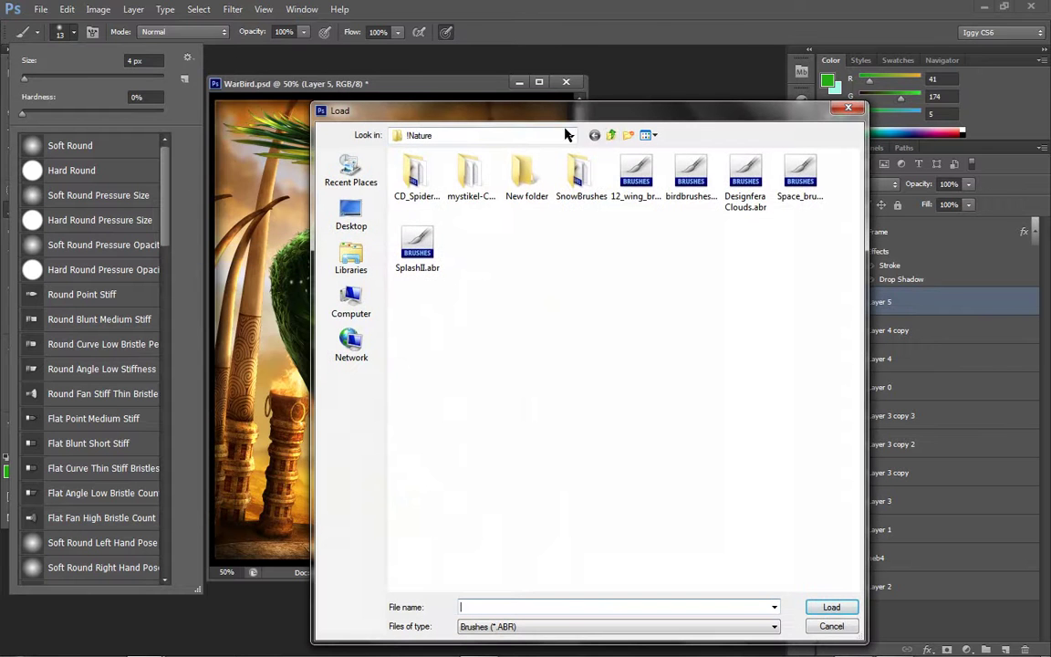
click(611, 135)
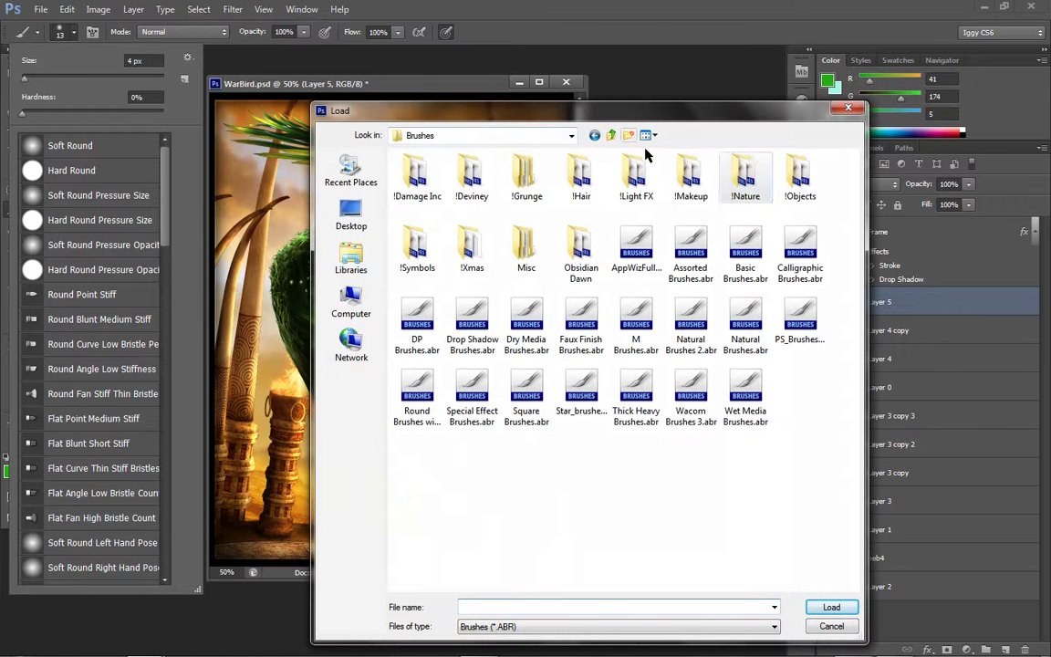
double_click(745, 182)
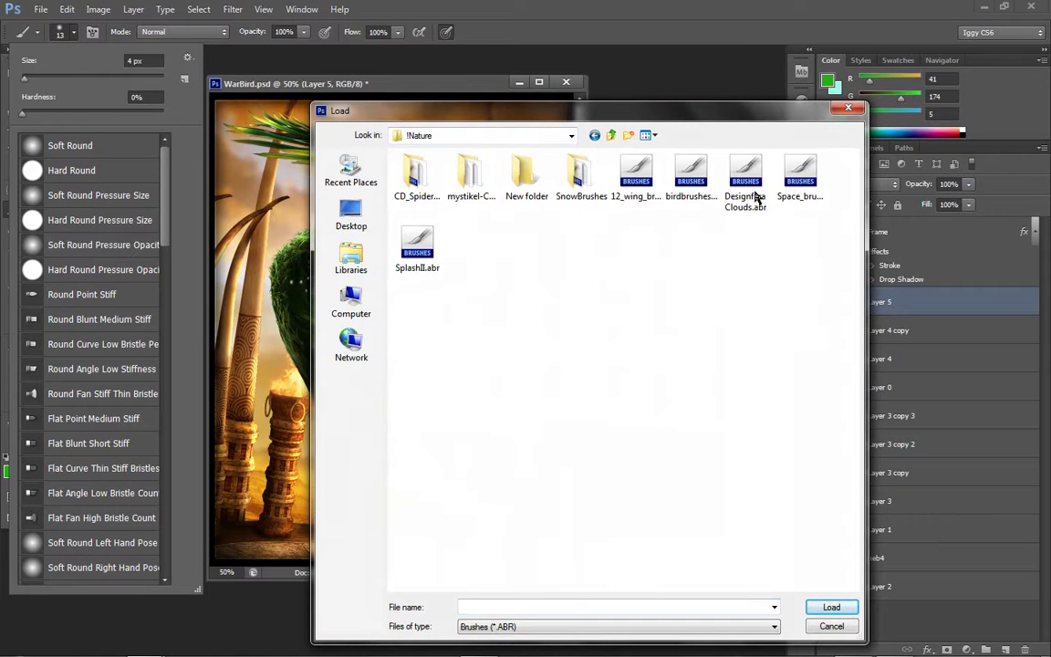
double_click(718, 208)
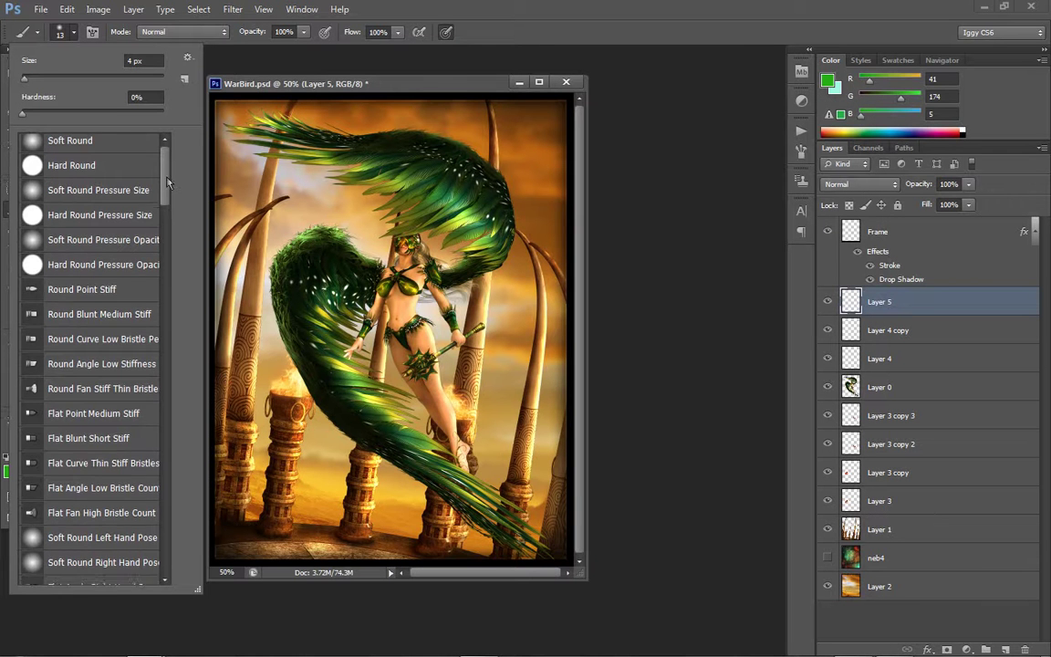
Choose the cloud brush 031 from the newly loaded brush set
drag(151, 159, 151, 441)
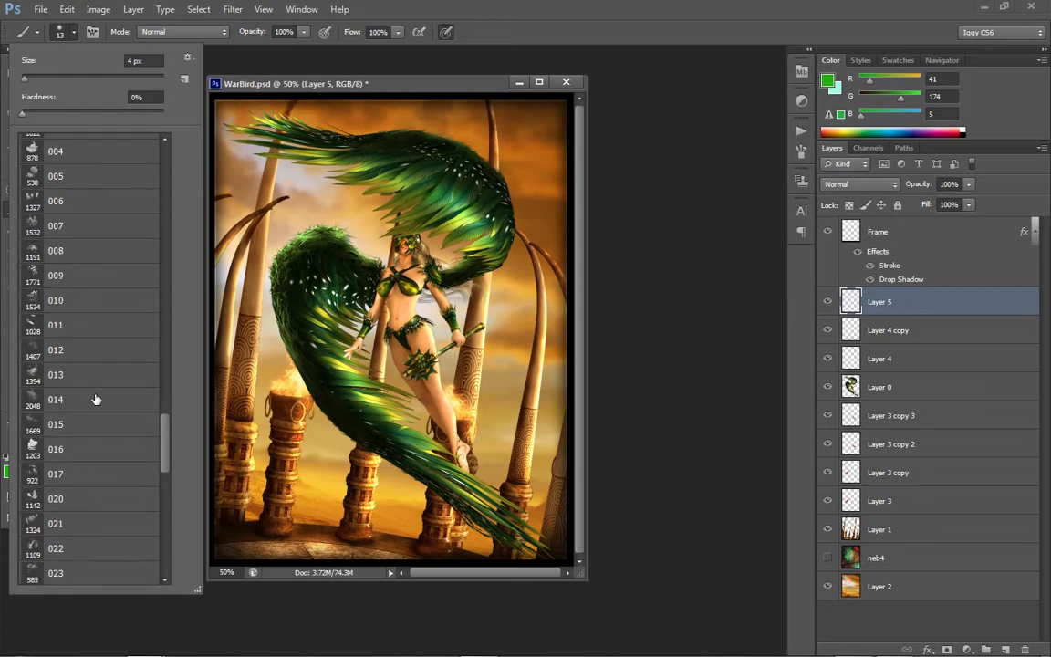
scroll(96, 399, down, 5)
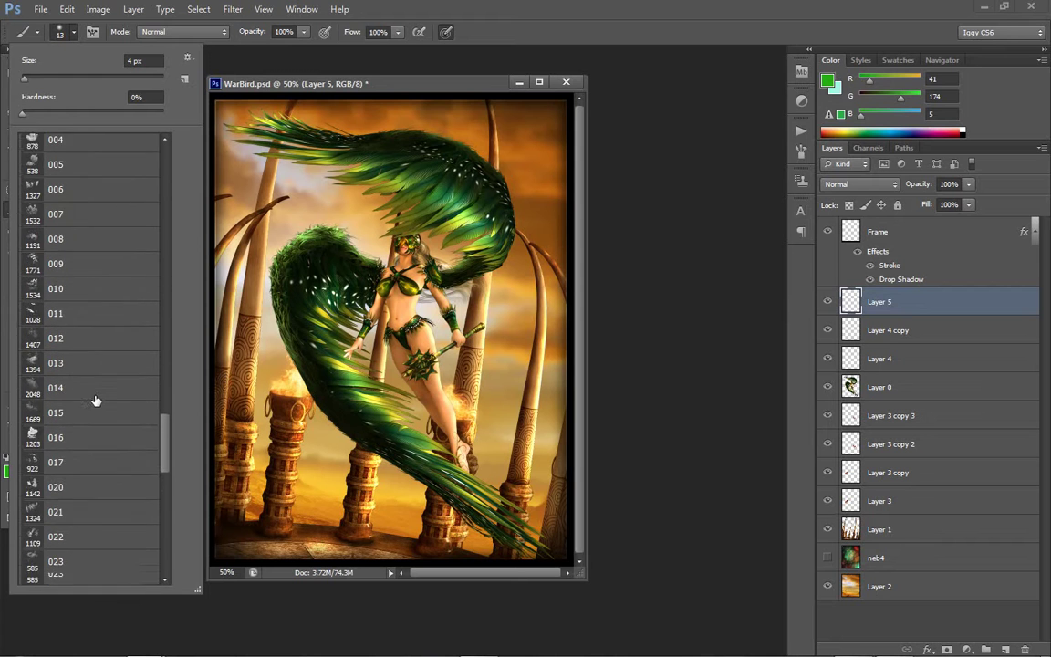
scroll(95, 401, down, 1)
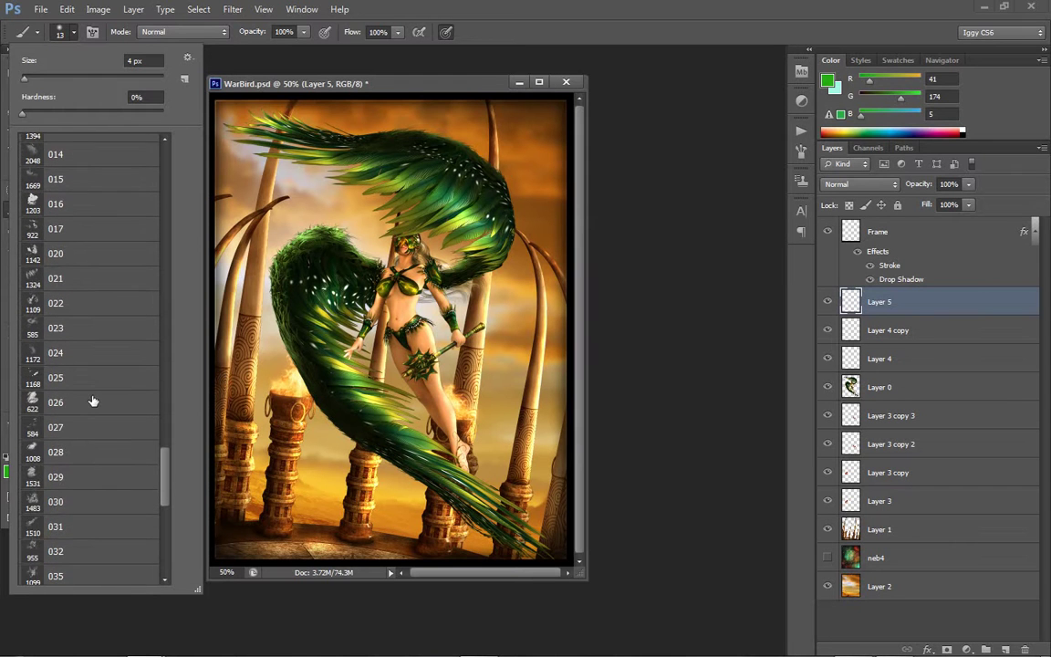
click(73, 527)
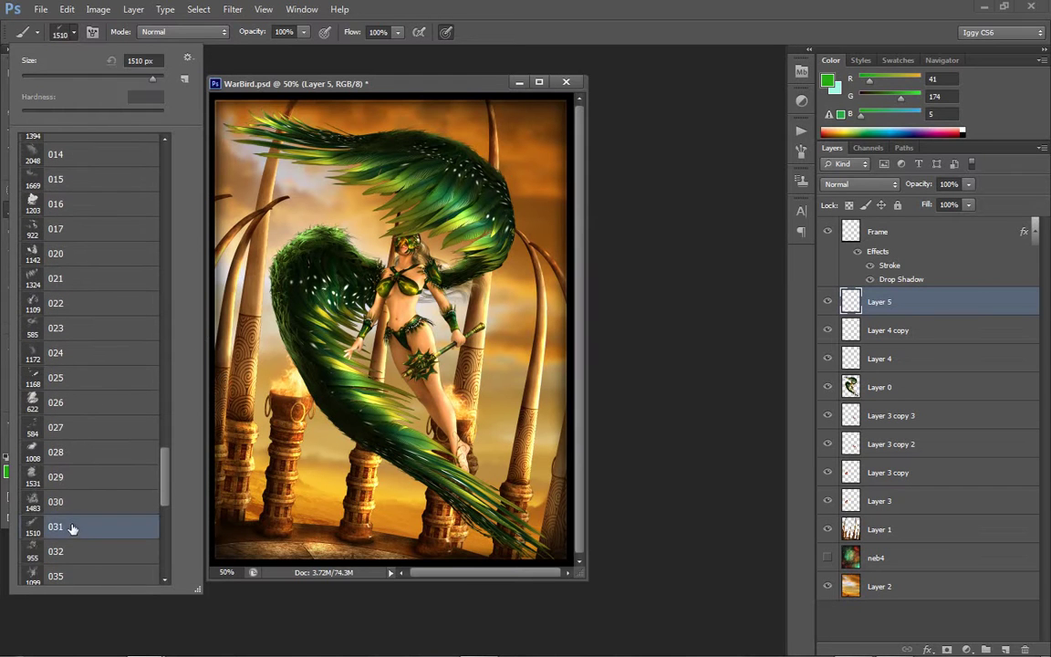
Sample a pale sand tone from the sky and set the foreground colour to R 250, G 222, B 171
click(827, 80)
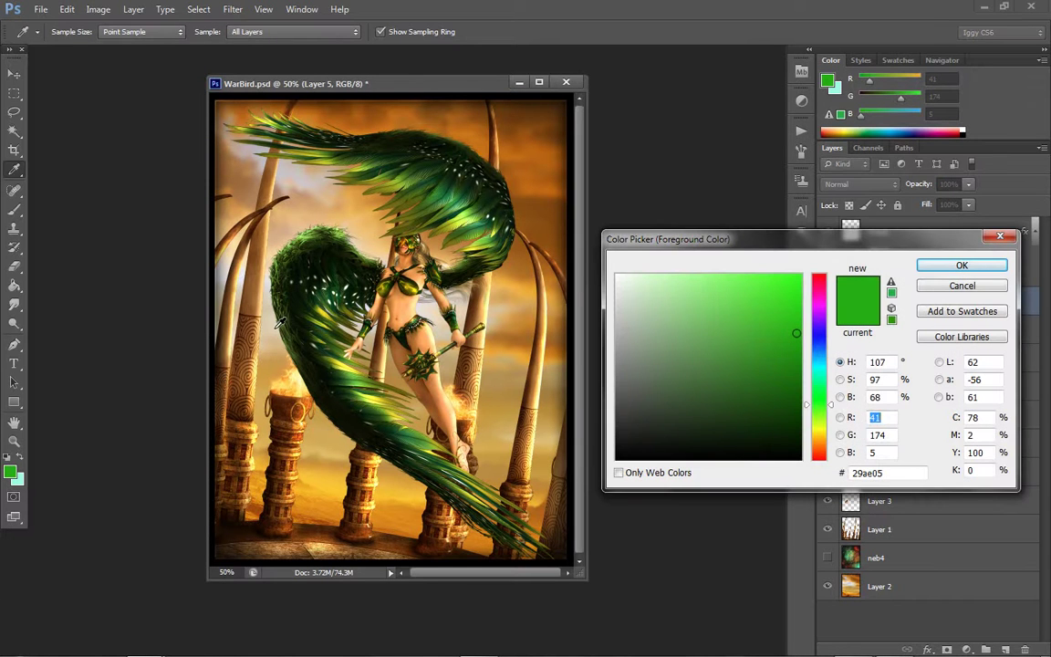
click(249, 294)
drag(681, 284, 674, 277)
key(Return)
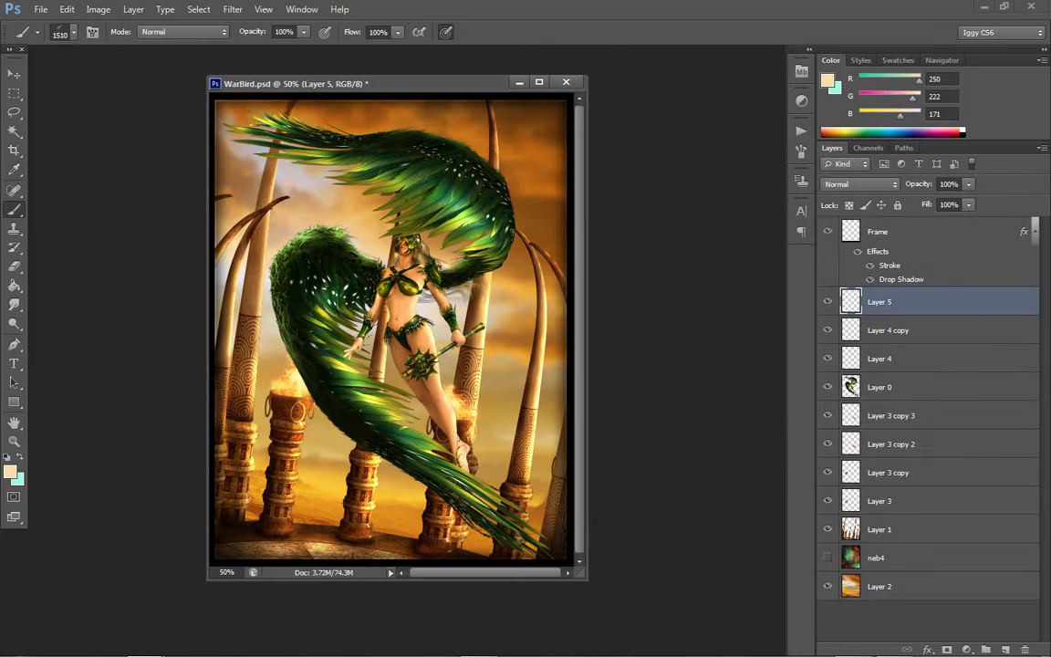
Stamp smoke over the feather tips and ground in the lower-right part of the picture on Layer 5
click(509, 537)
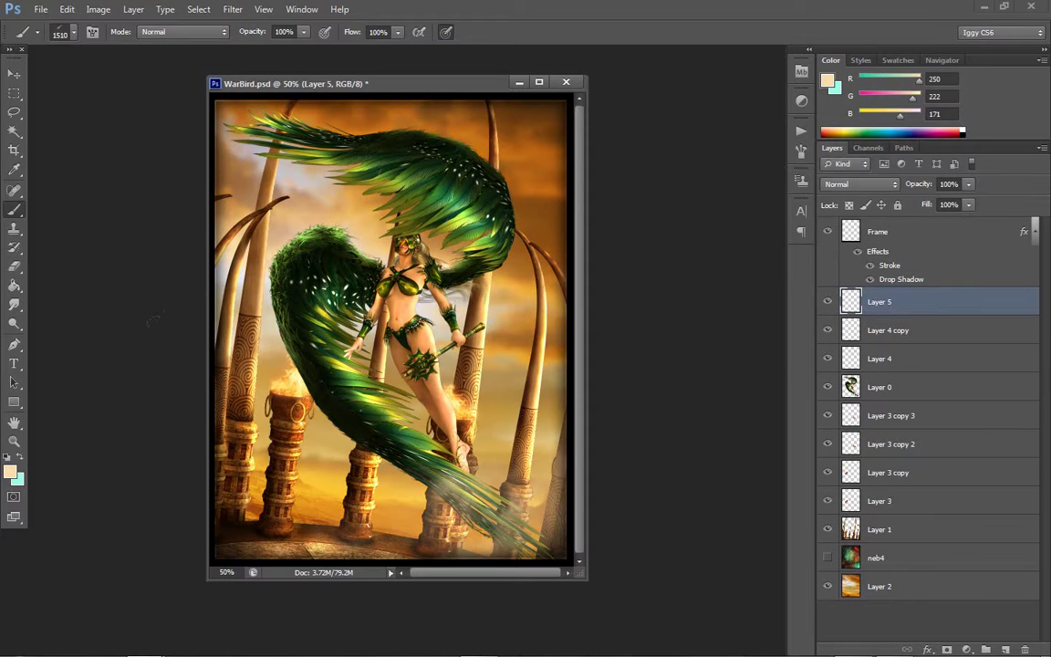
click(153, 320)
key(ctrl+z)
Flip the smoke brush horizontally, enlarge it to 1571 px and stamp smoke over the columns in the picture's lower-left area
click(802, 151)
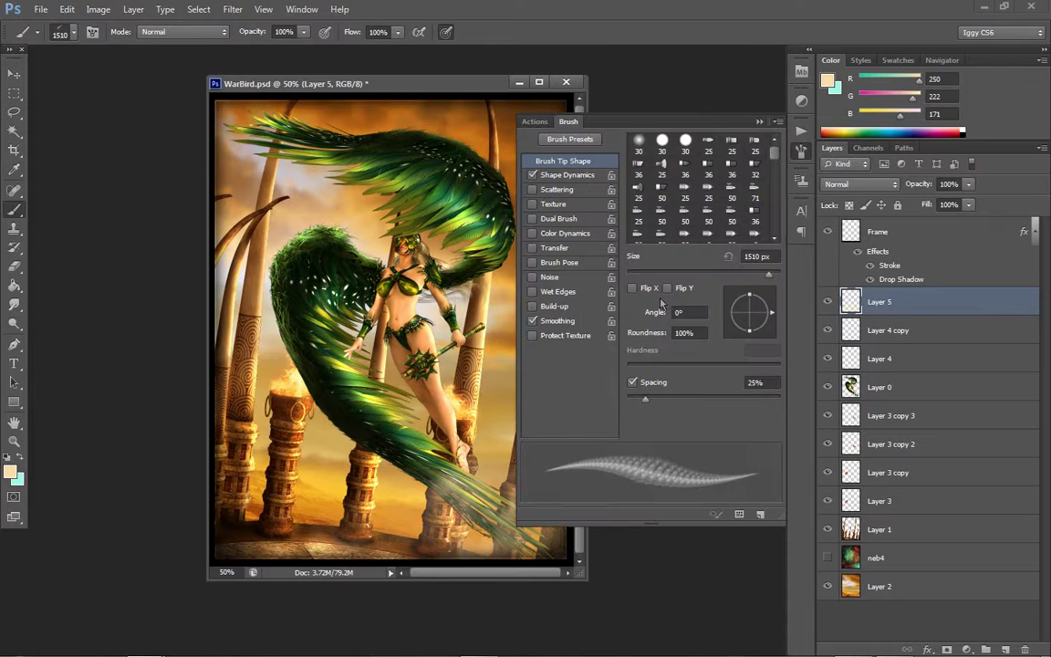
click(633, 288)
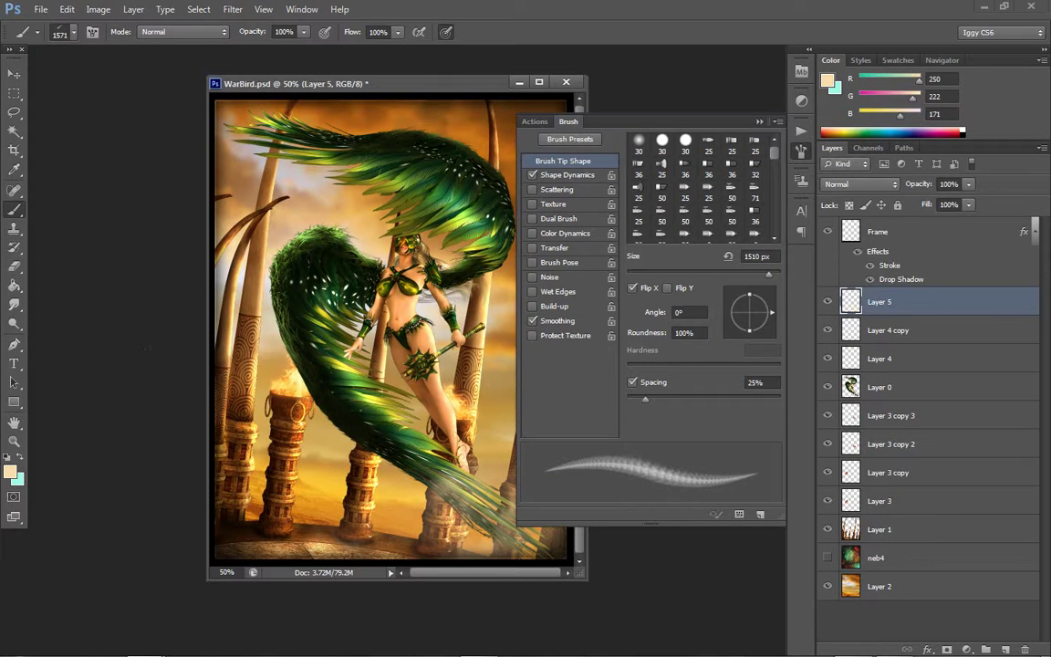
click(119, 356)
click(104, 355)
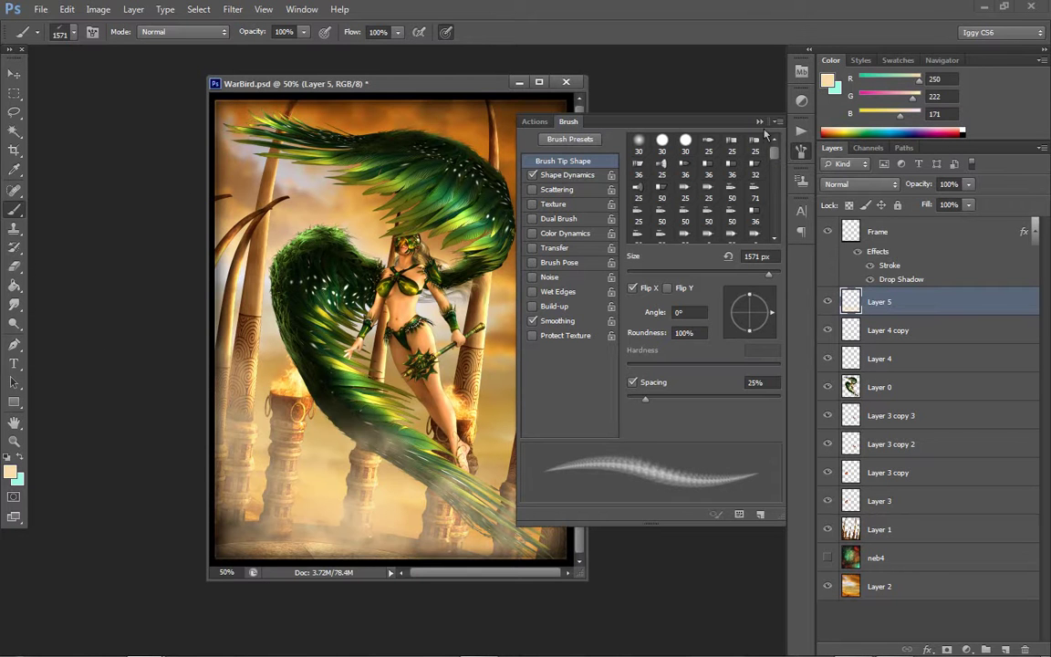
key(F5)
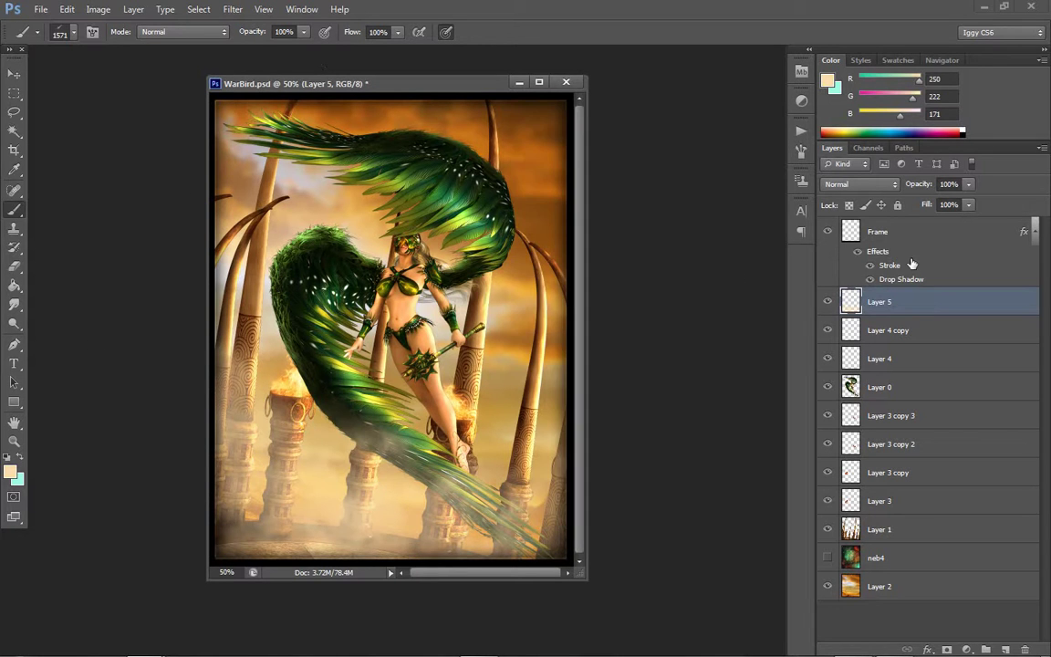
Undo the heavy smoke over the left columns, keeping only a light haze along the ground
key(ctrl+z)
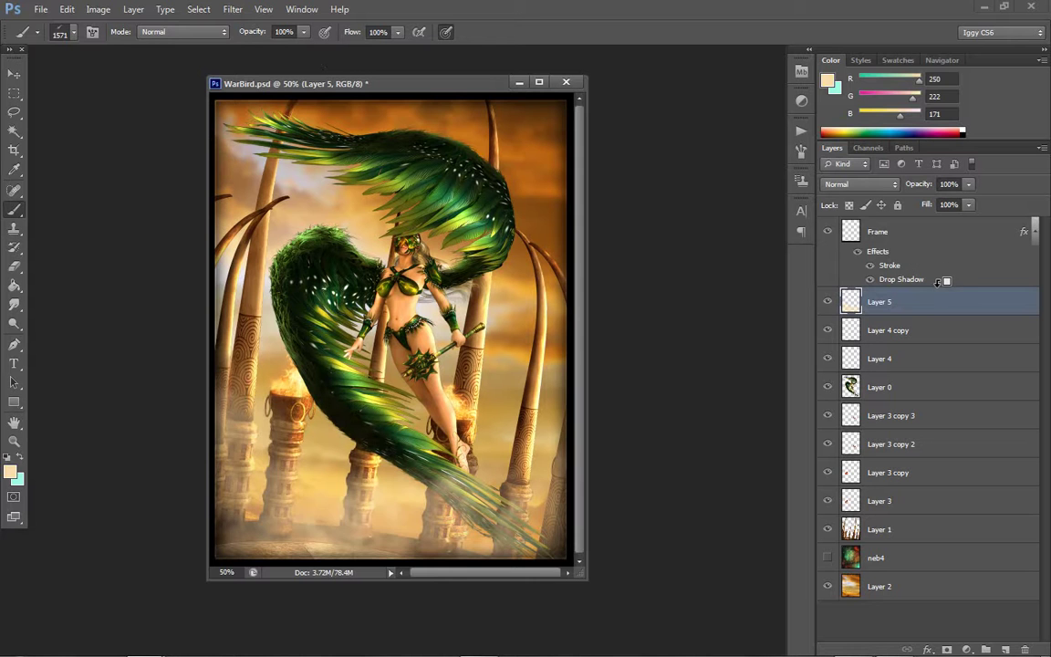
key(ctrl+alt+z)
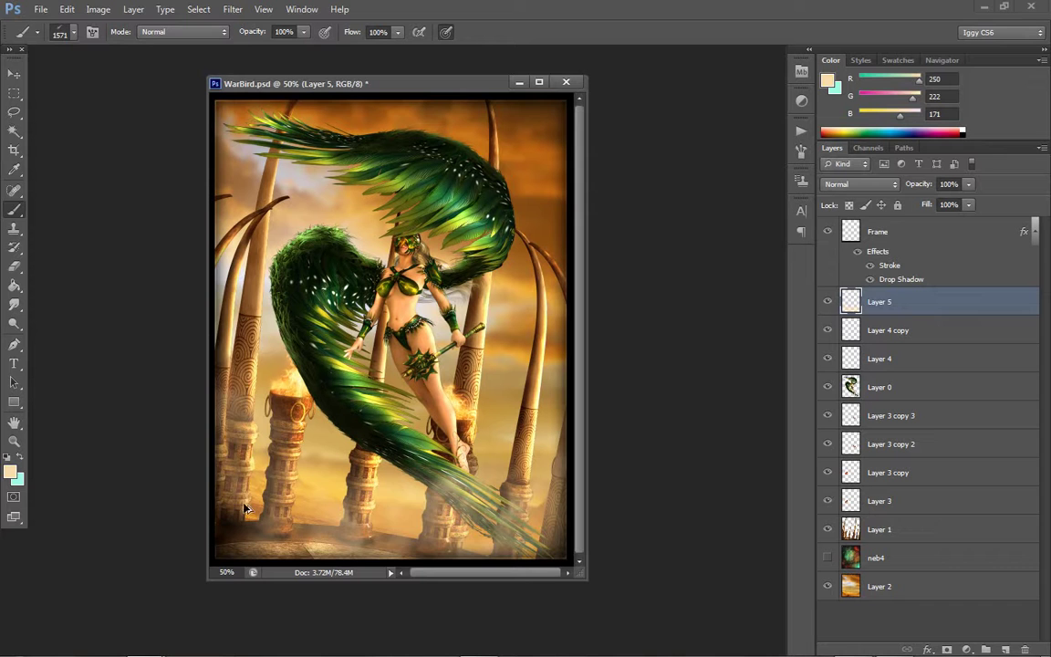
key(ctrl+alt+z)
key(ctrl+shift+z)
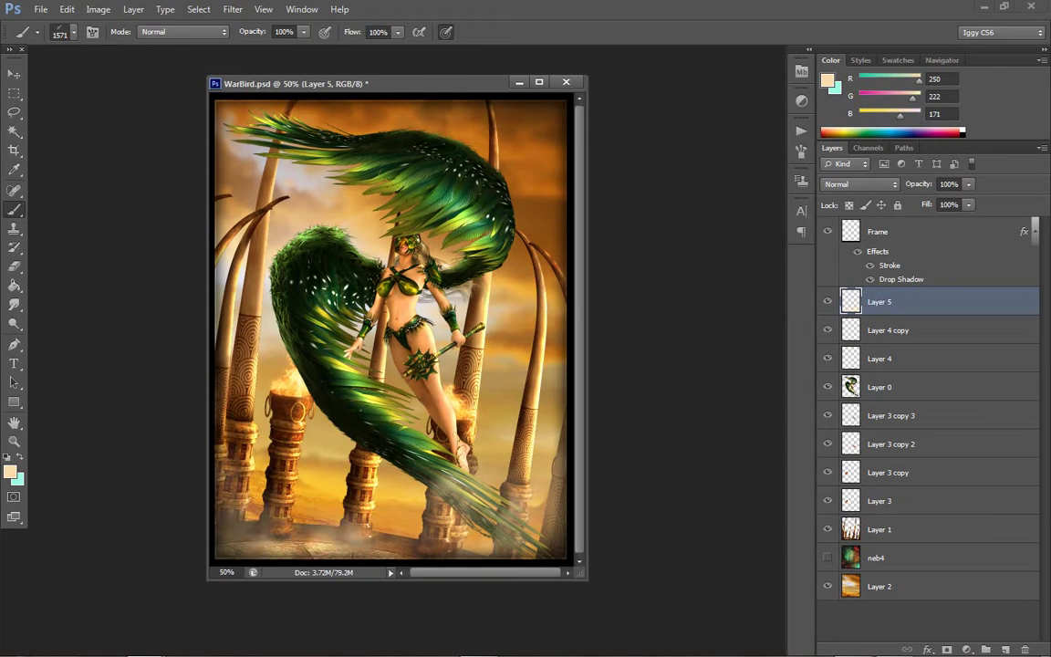
Stamp smoke across the lower part of the left wing on Layer 5, undoing the placements that do not fit
key(ctrl+shift+z)
key(ctrl+shift+z)
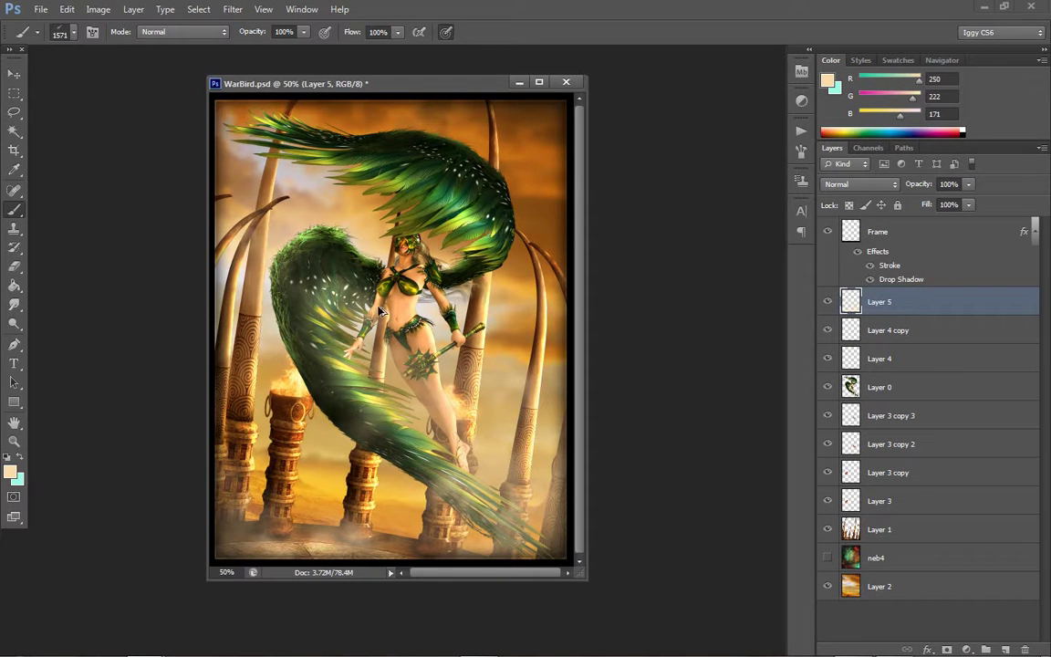
key(ctrl+alt+z)
key(ctrl+alt+z)
key(ctrl+shift+z)
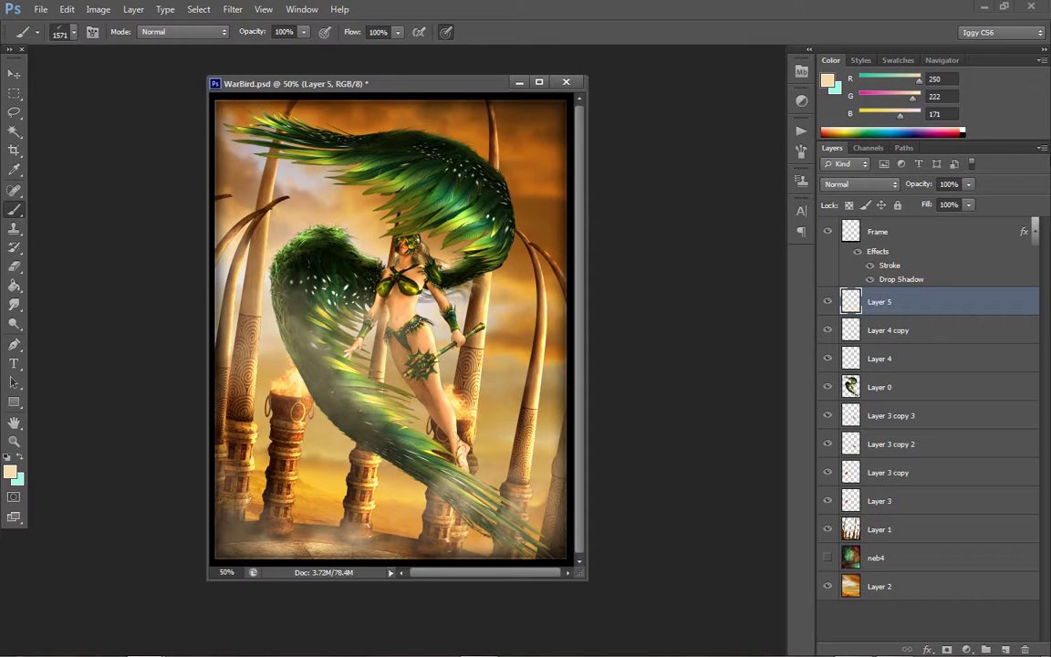
key(ctrl+alt+z)
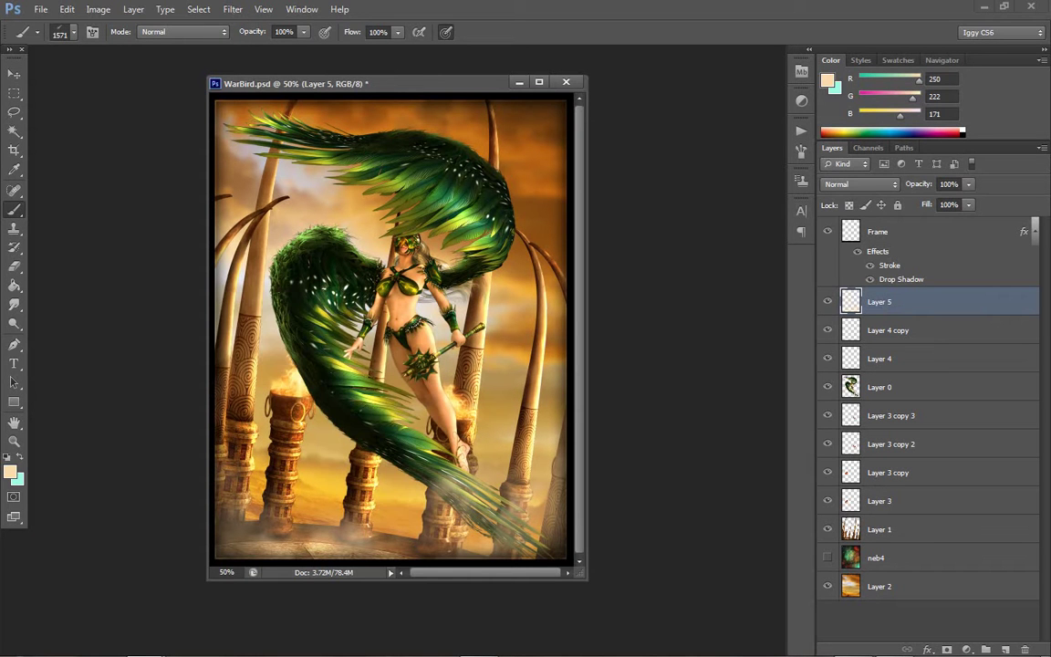
key(ctrl+shift+z)
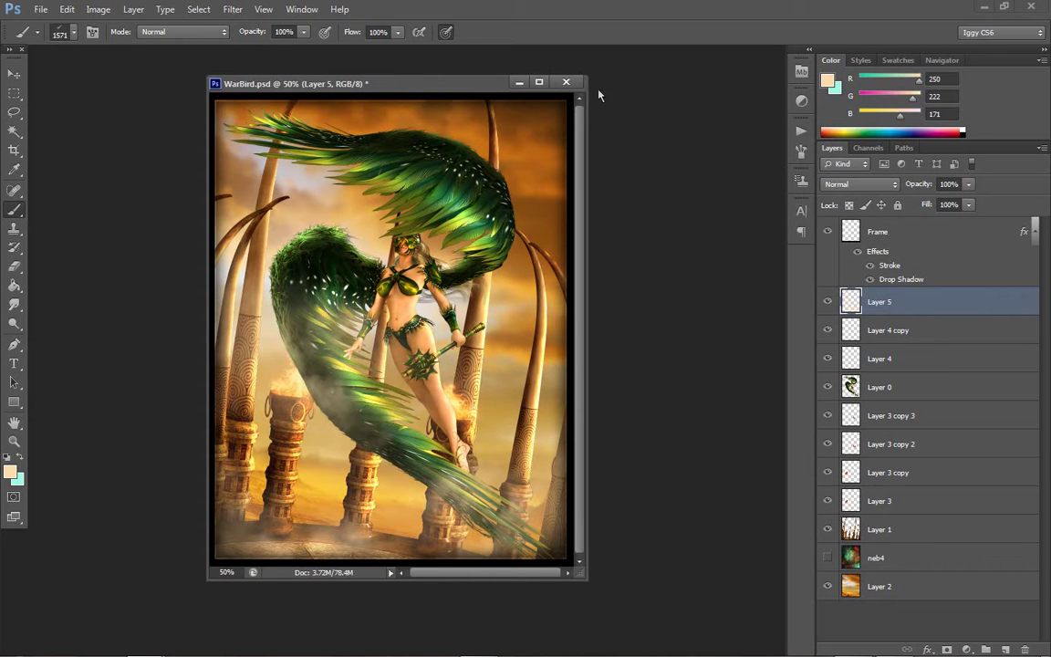
key(ctrl+shift+z)
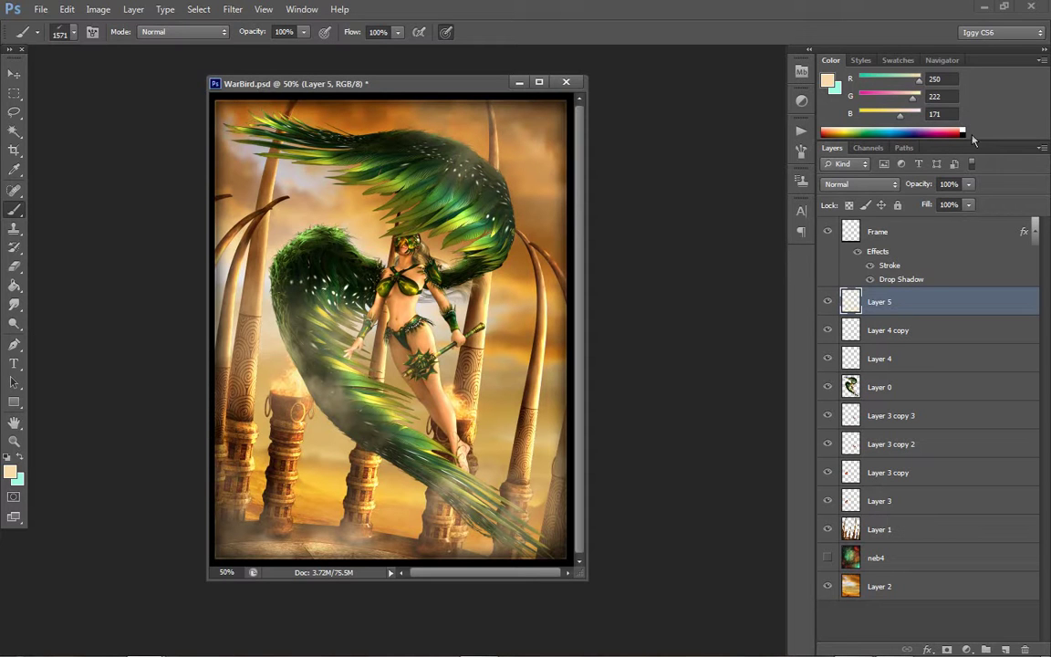
Set the blend mode of the smoke on Layer 5 to Hard Light
click(856, 185)
click(837, 398)
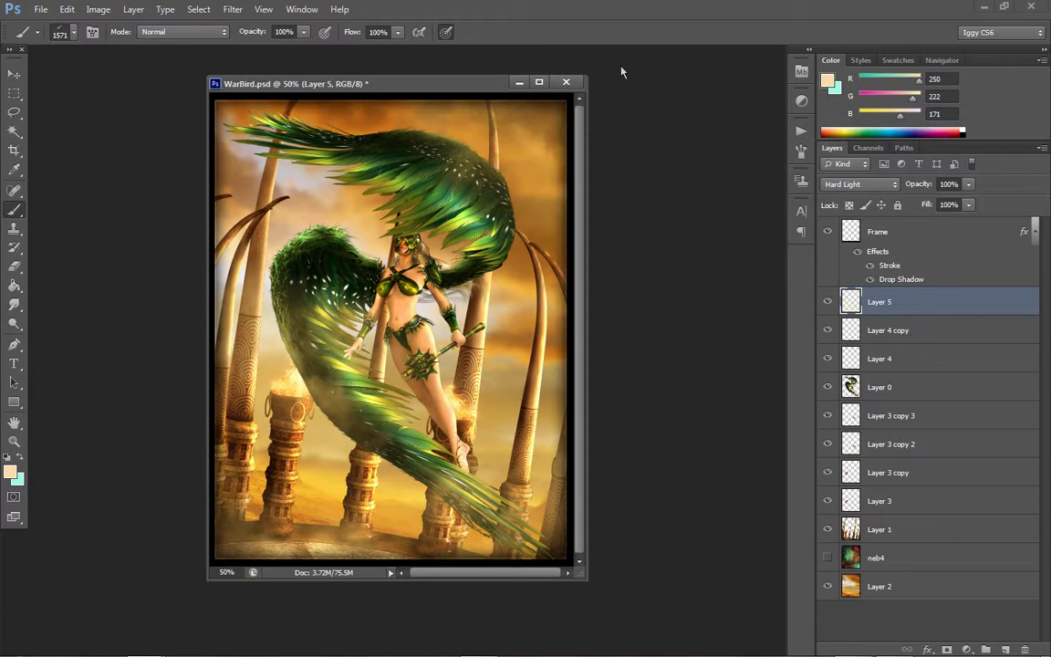
Apply Color Balance to the sky on Layer 2 with midtone color levels of -100, 0 and +6
click(876, 586)
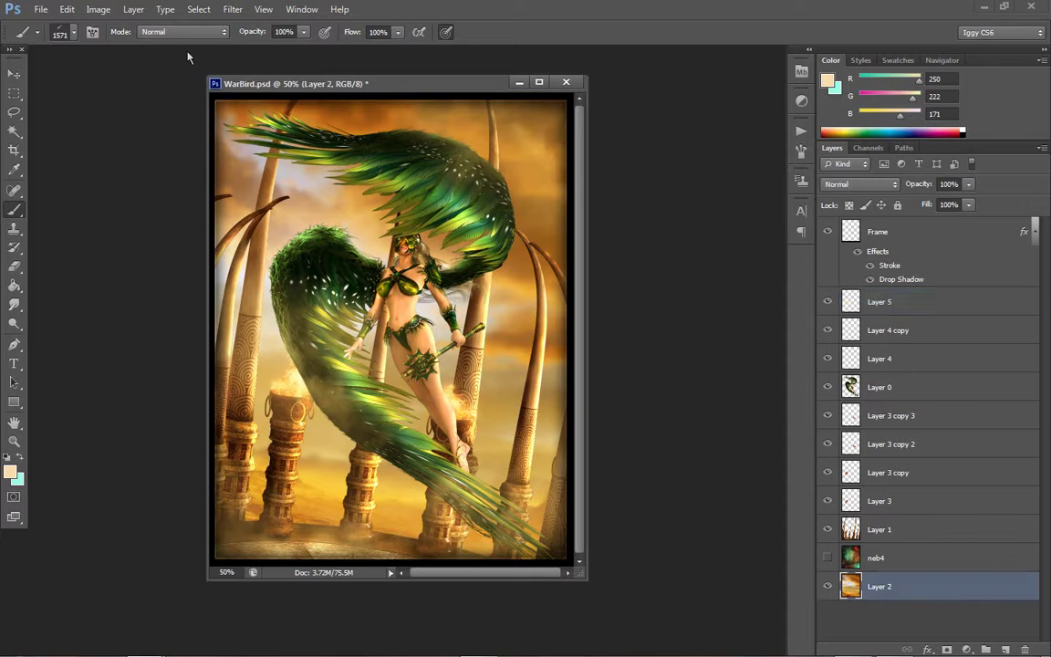
click(98, 9)
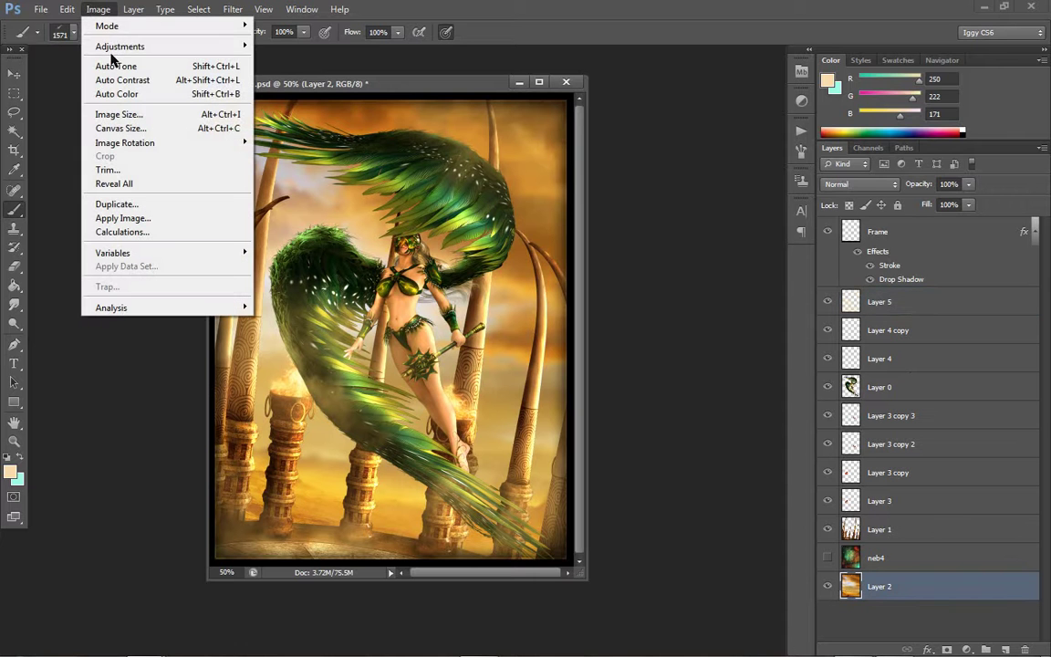
mouse_move(114, 46)
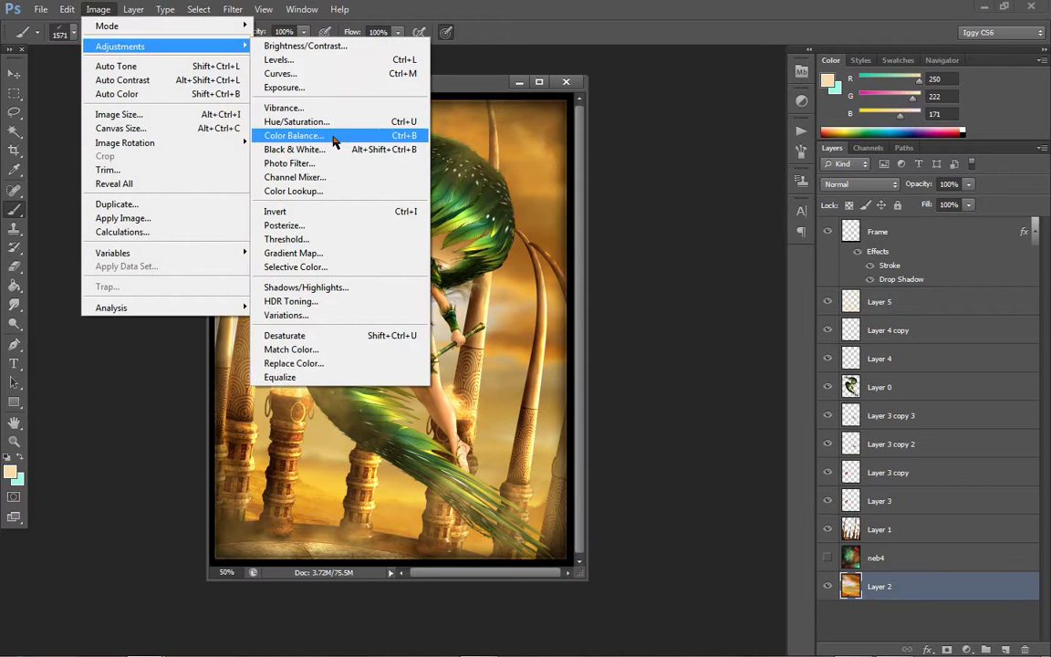
click(335, 137)
drag(779, 154, 687, 123)
click(776, 136)
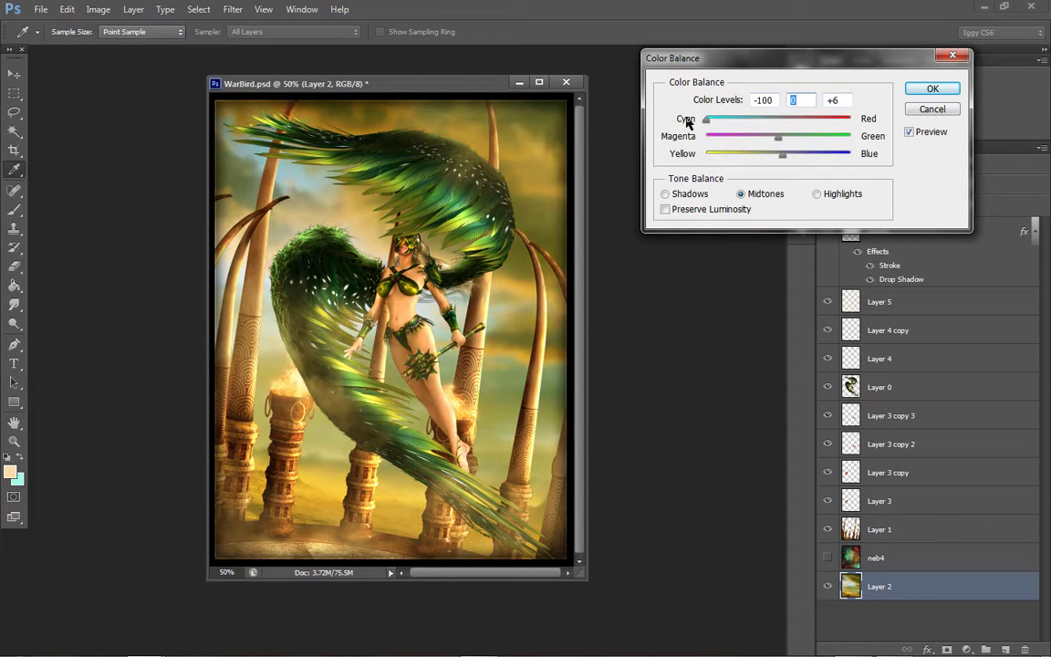
click(932, 91)
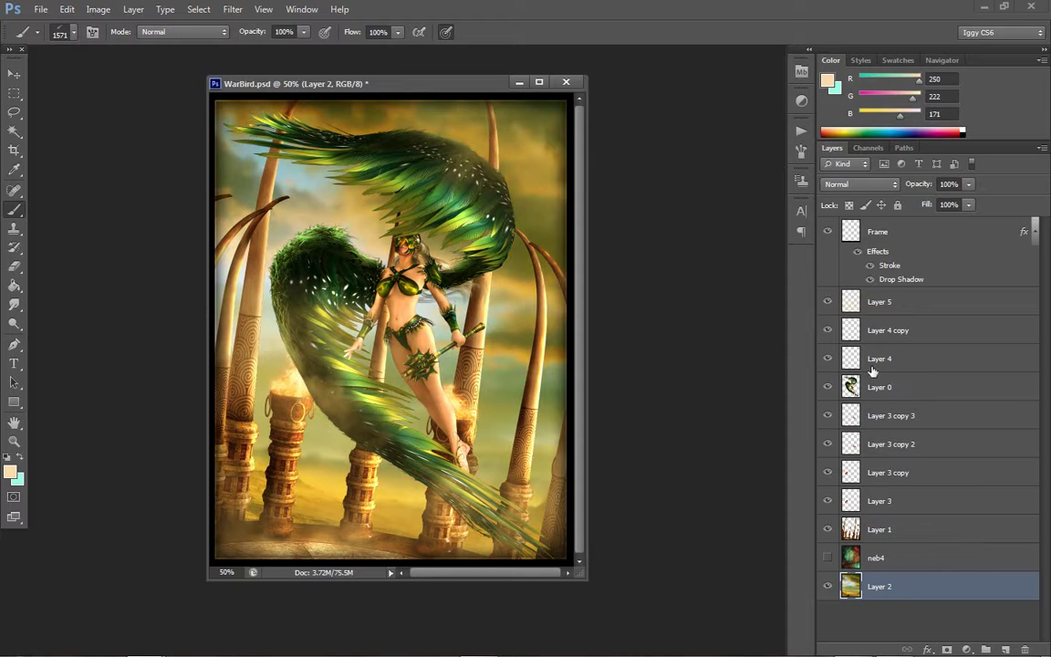
click(903, 303)
click(98, 9)
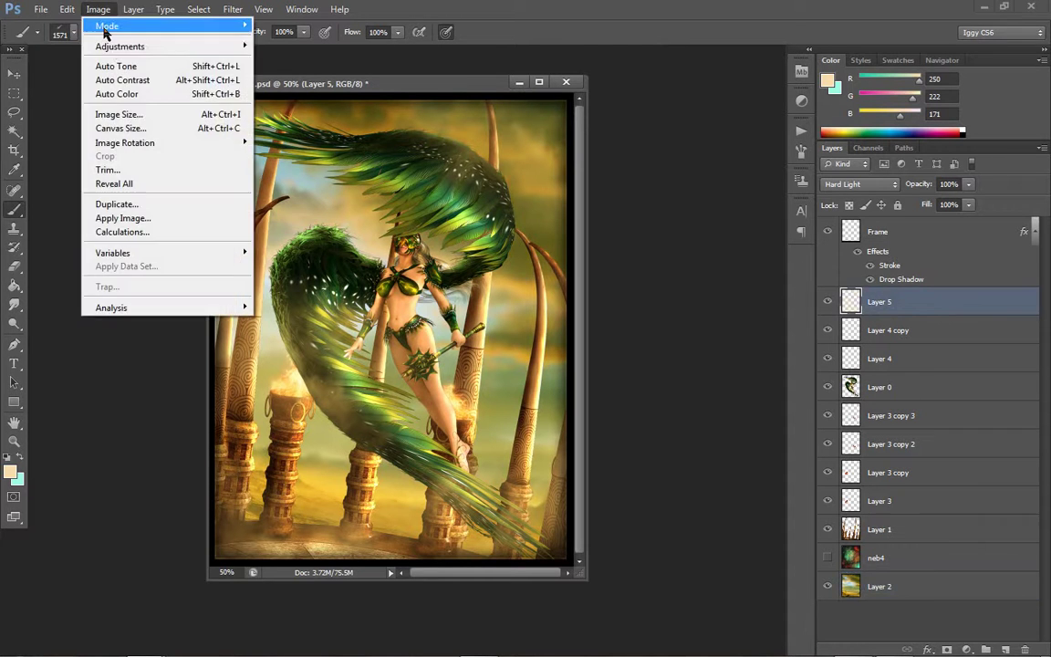
mouse_move(114, 47)
click(283, 122)
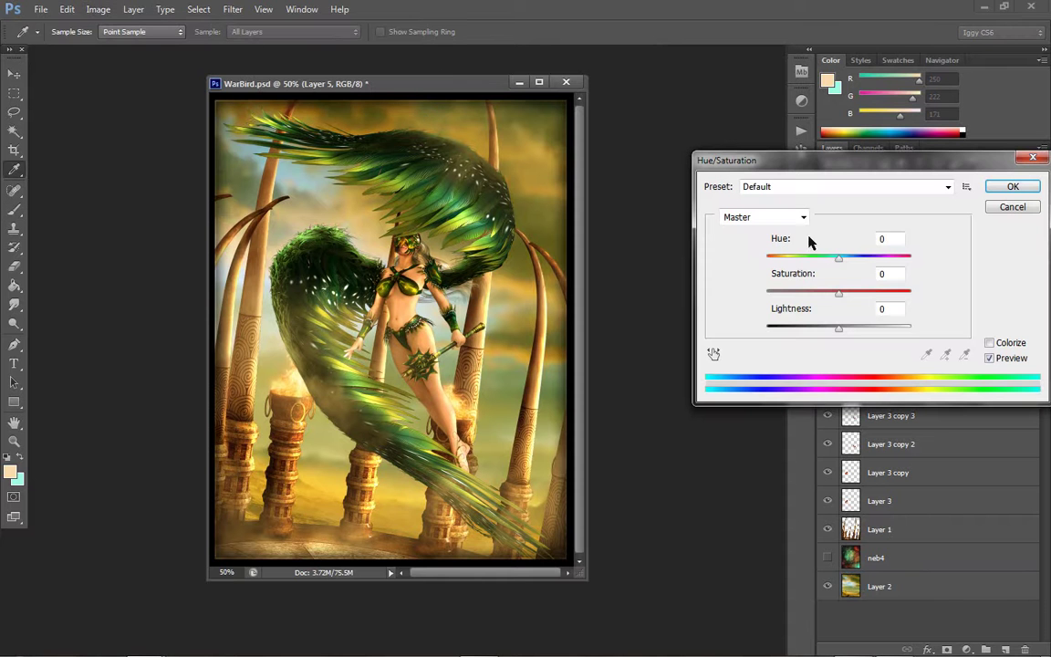
drag(838, 256, 893, 264)
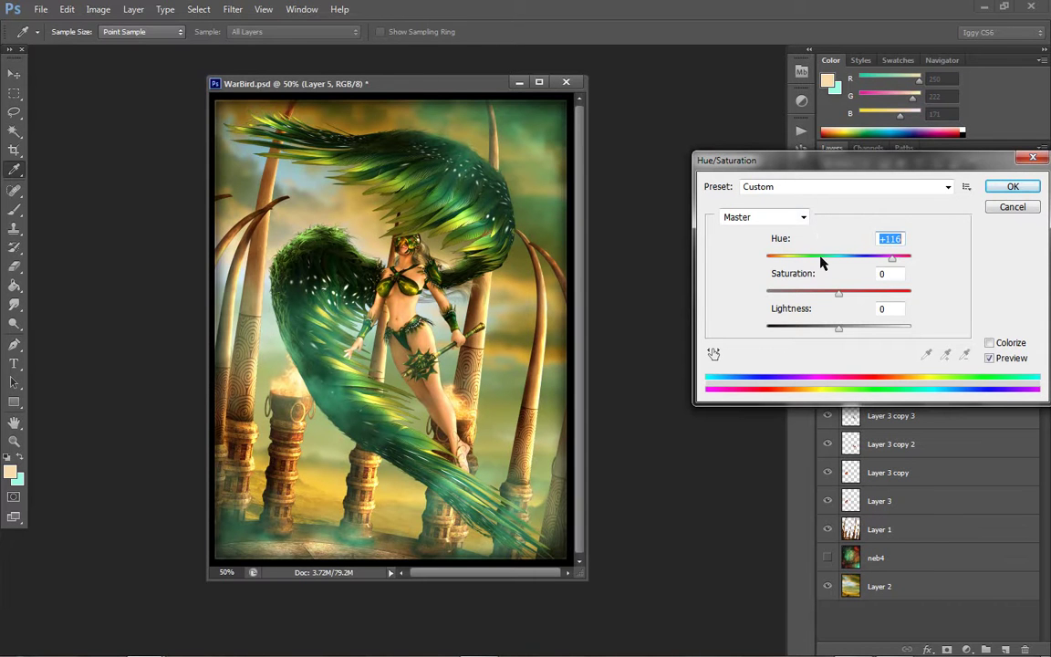
drag(822, 263, 885, 266)
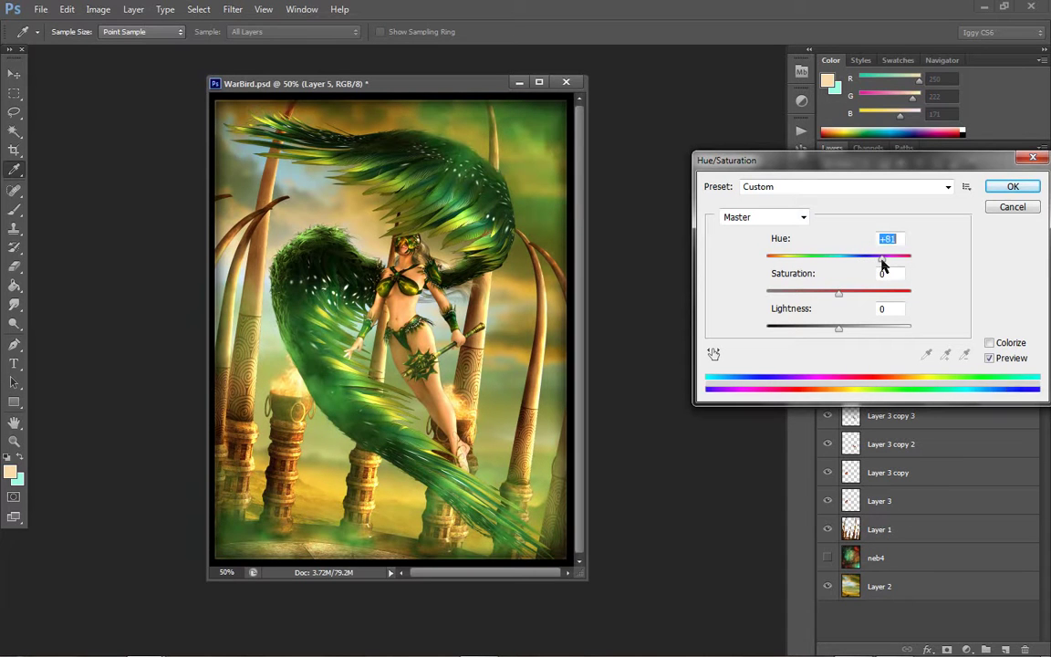
click(1024, 207)
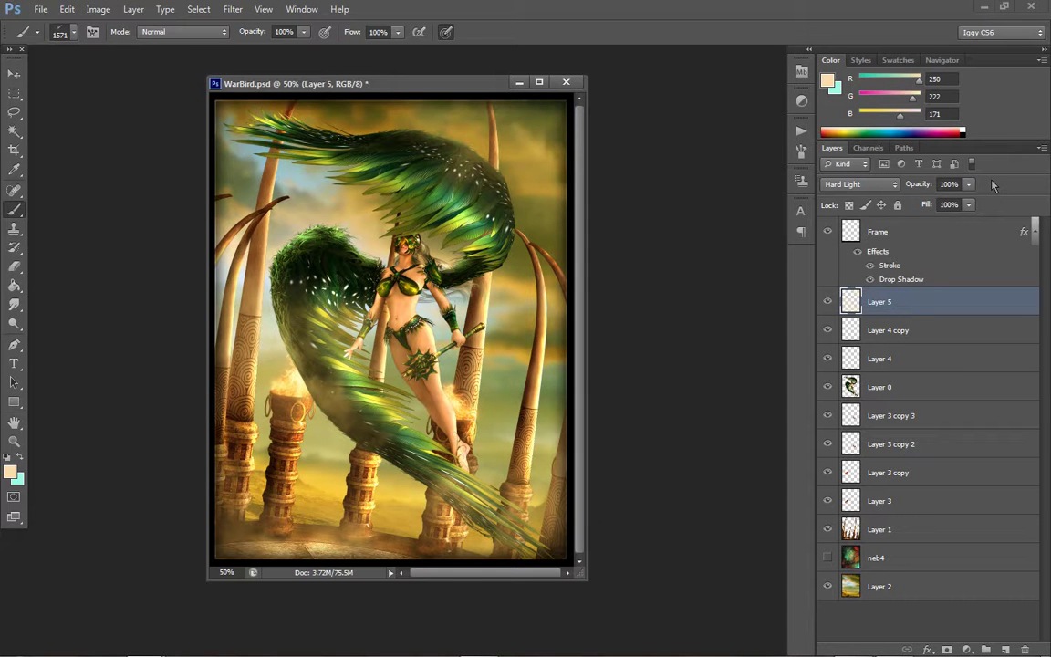
Undo the Color Balance adjustment on the sky in Layer 2
key(ctrl+z)
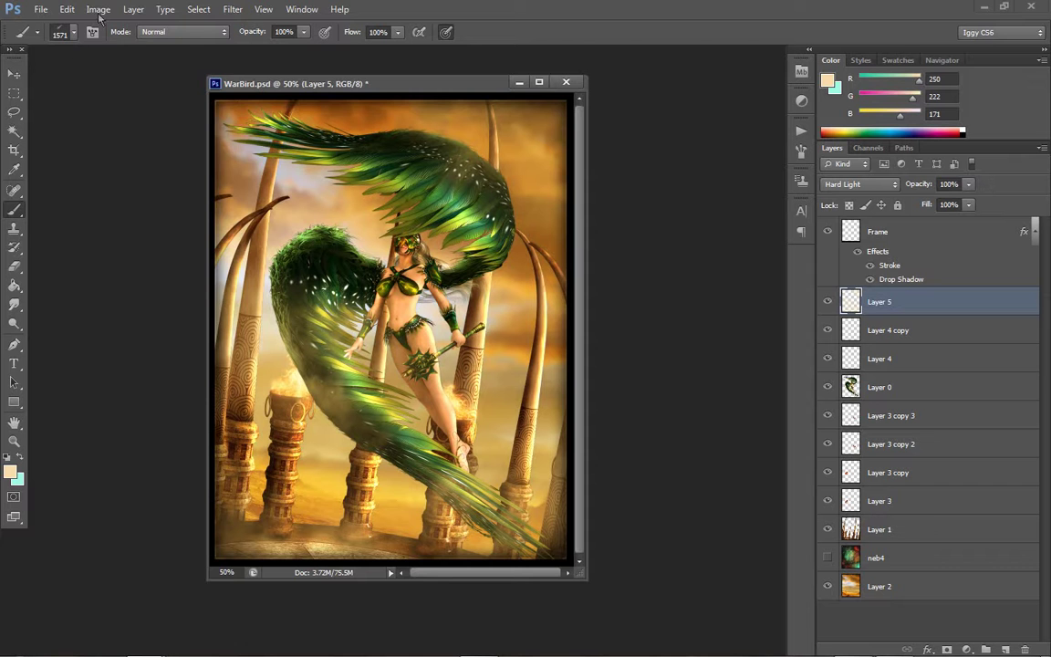
click(66, 10)
click(88, 39)
click(99, 10)
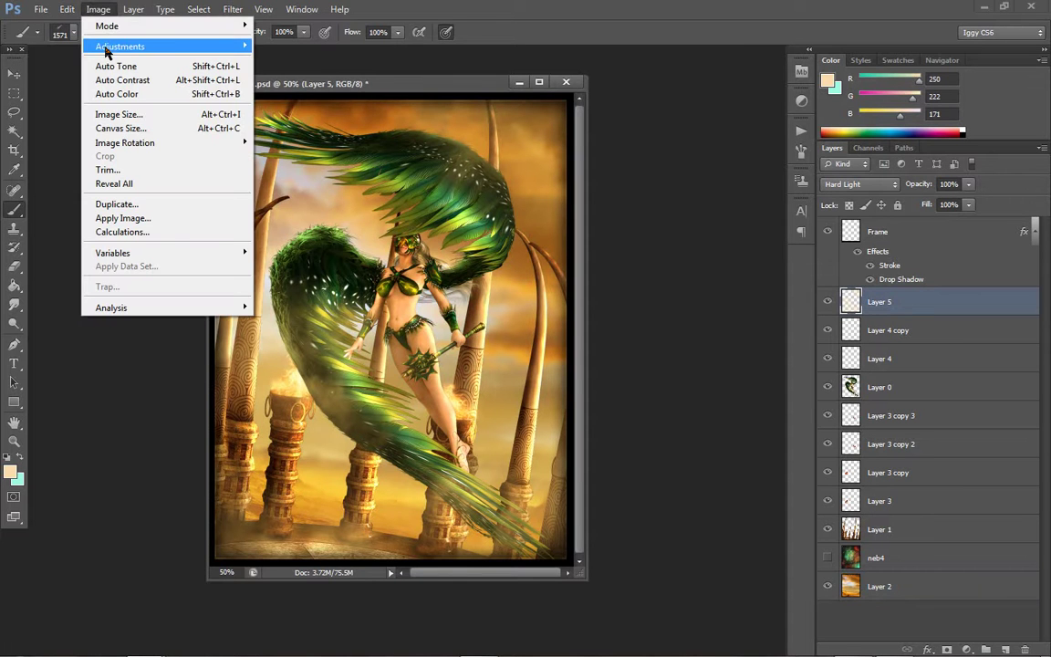
mouse_move(120, 46)
click(341, 122)
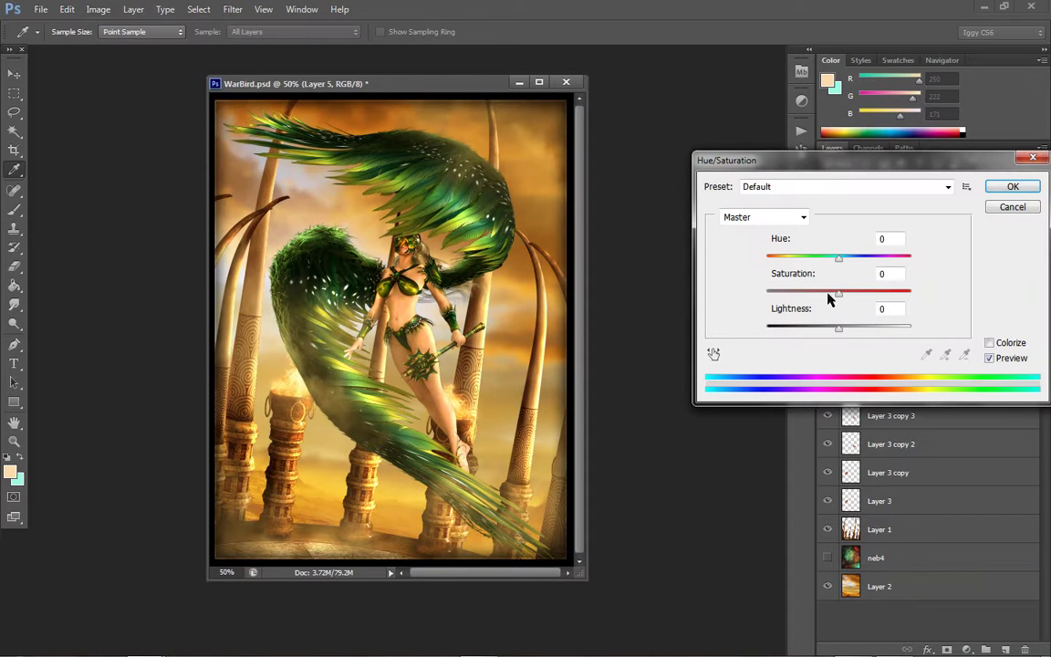
drag(838, 293, 799, 294)
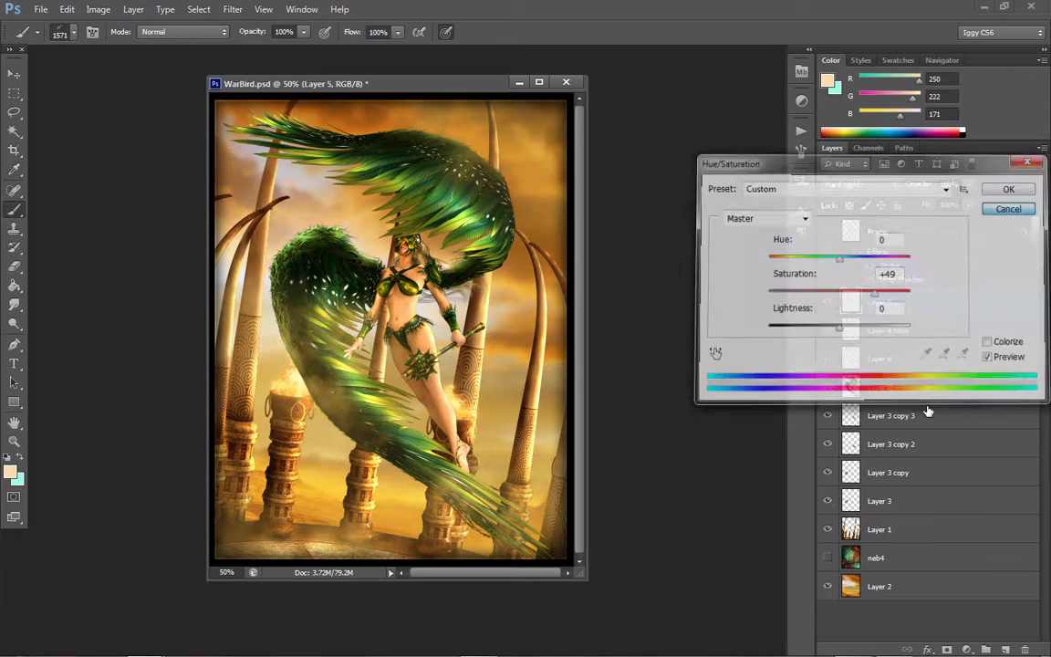
Lower the saturation of the sky on Layer 2 slightly with Hue/Saturation
click(899, 589)
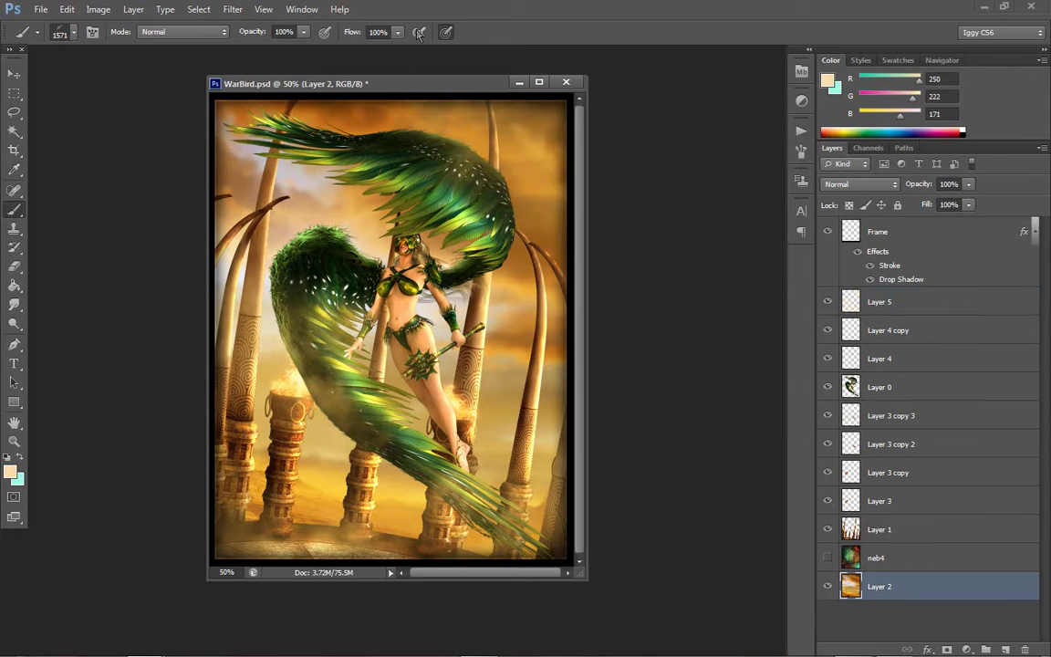
click(99, 9)
mouse_move(137, 46)
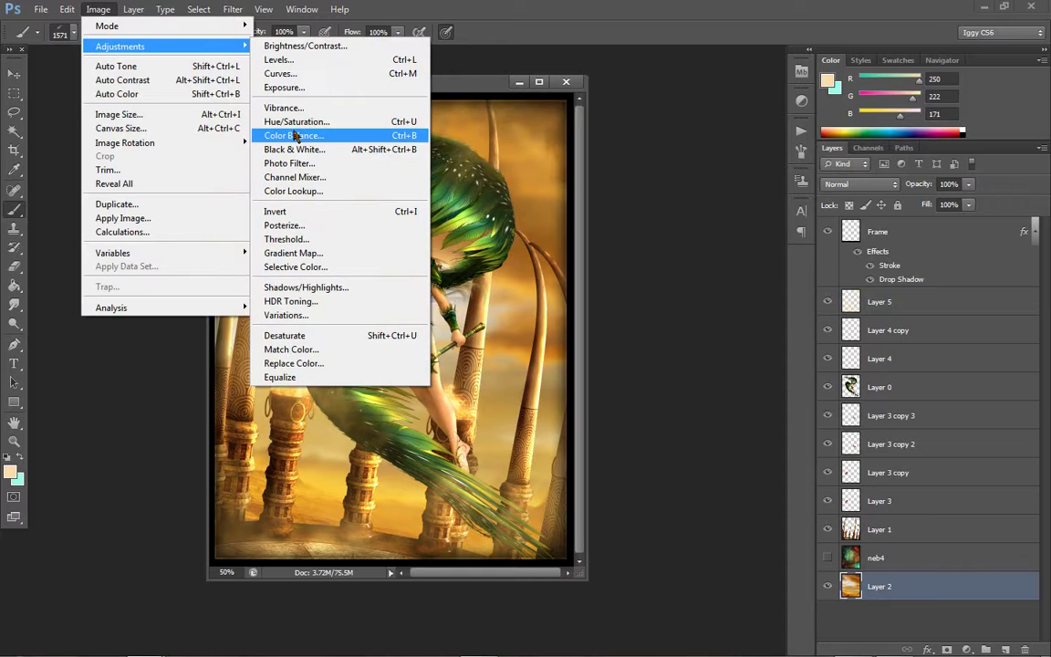
click(297, 121)
drag(839, 294, 821, 296)
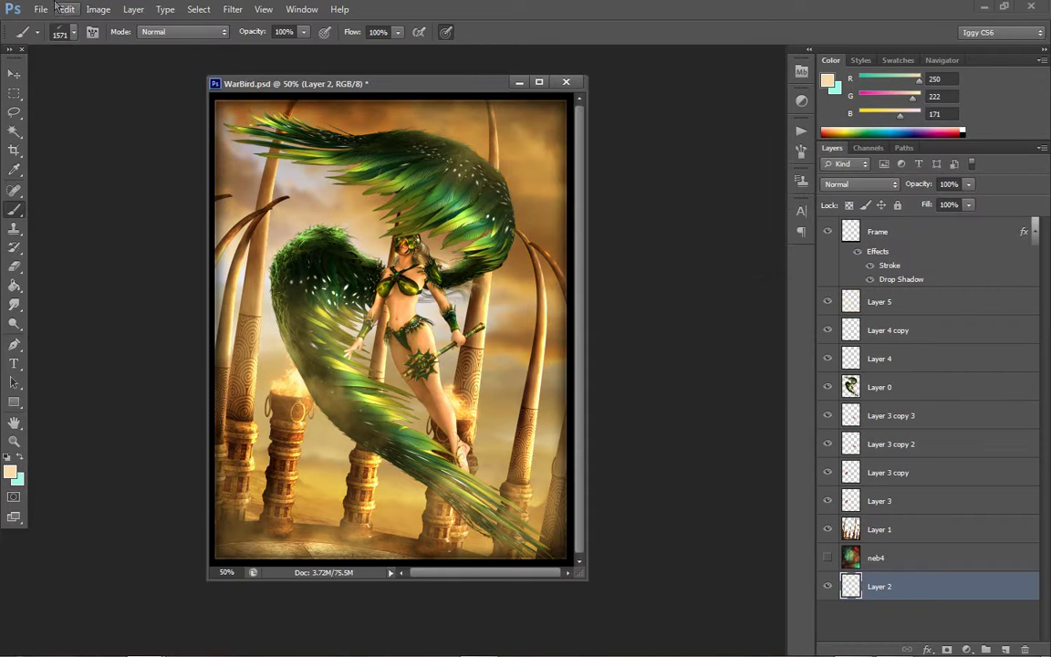
Apply Color Balance to the sky's highlights on Layer 2 with color levels of -30, -22 and -48, and step forward once in the history
click(98, 9)
mouse_move(123, 45)
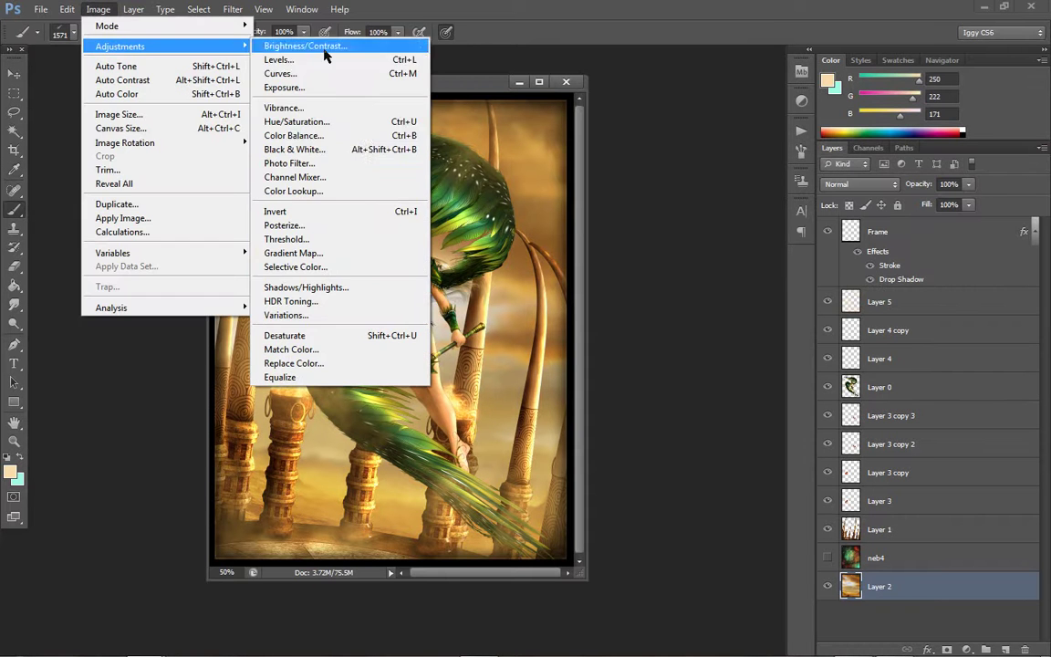
click(331, 136)
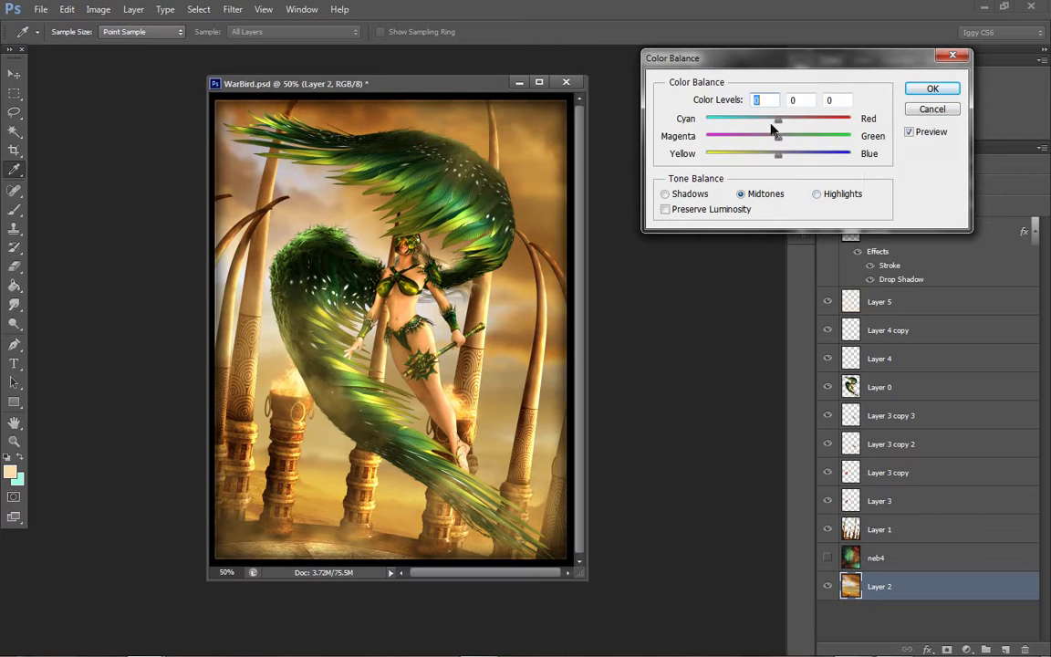
click(817, 193)
drag(778, 153, 744, 157)
drag(781, 118, 763, 141)
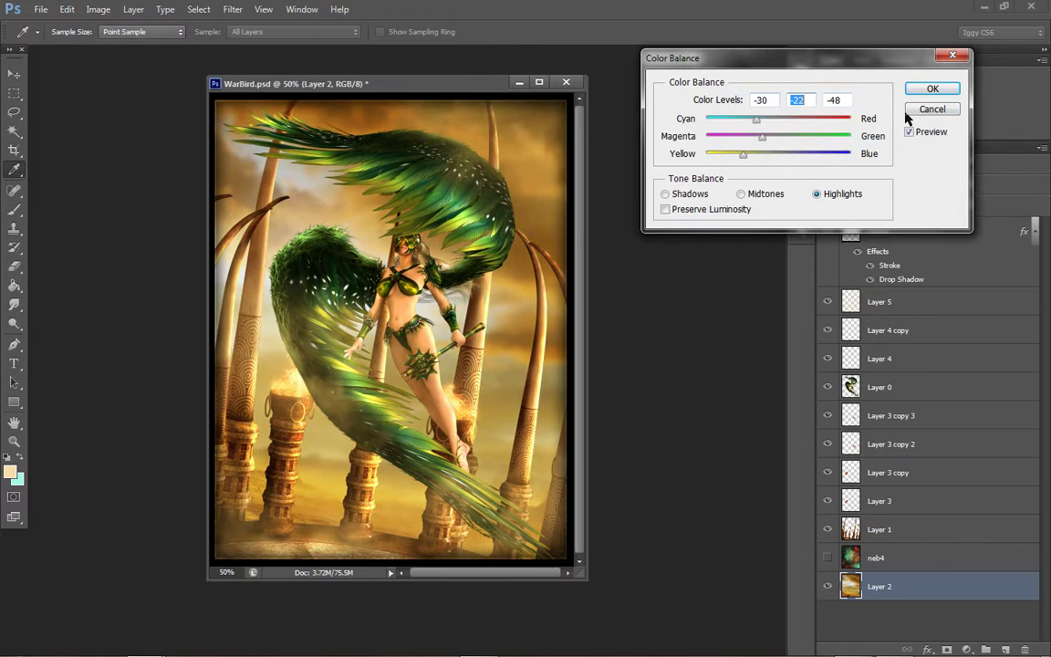
click(933, 90)
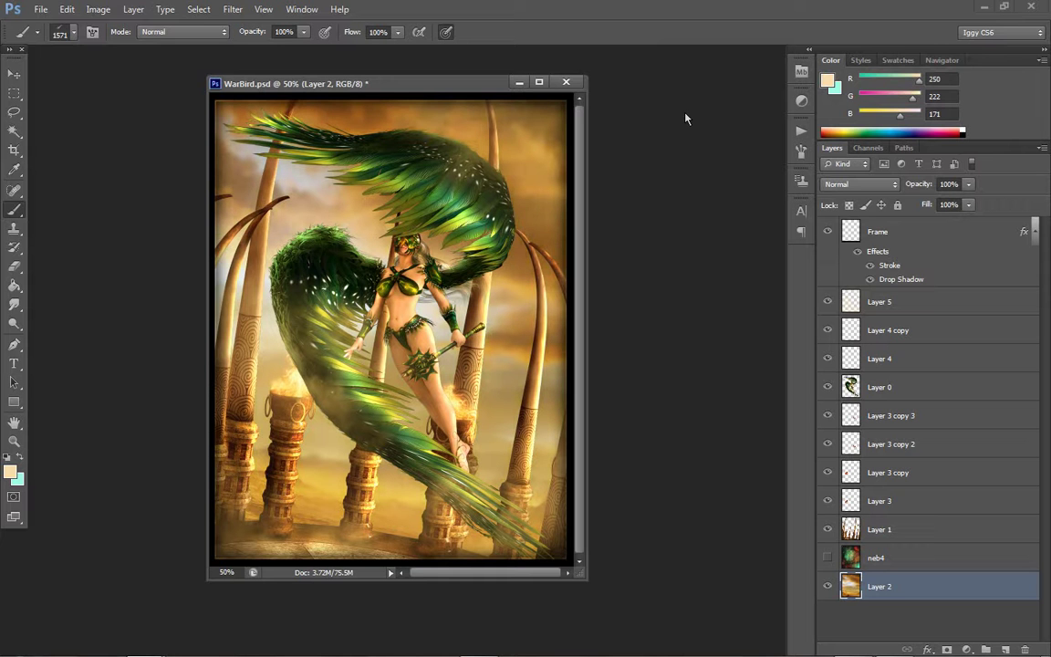
click(66, 9)
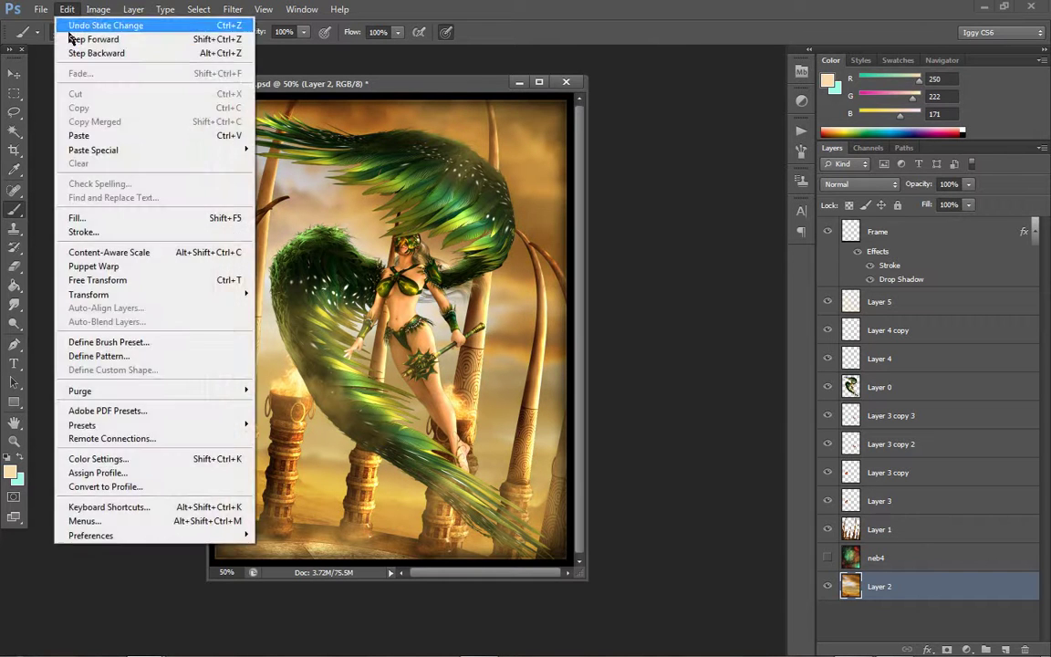
click(137, 38)
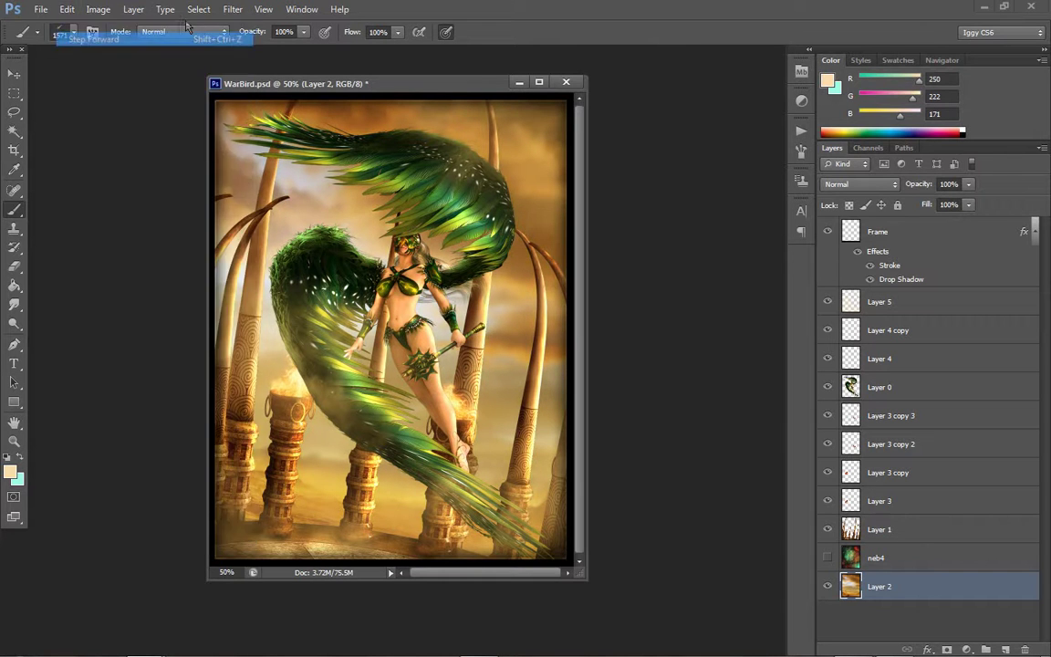
Start another Color Balance on the sky in Layer 2 with highlight color levels of +8, +8 and -36
click(99, 9)
mouse_move(108, 46)
click(278, 136)
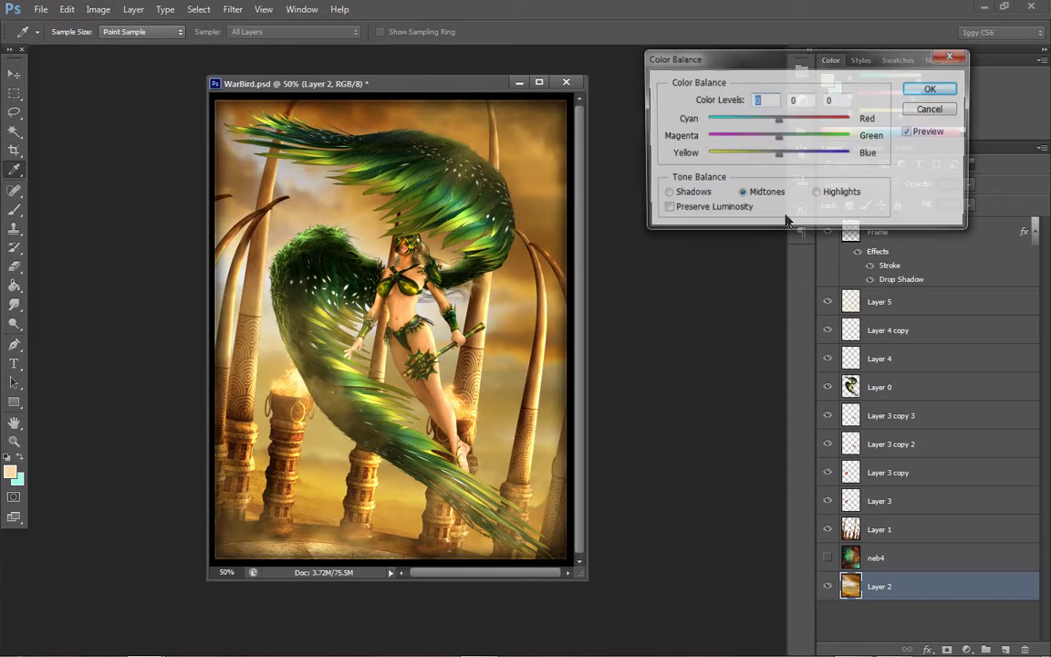
click(847, 195)
drag(779, 155, 727, 157)
mouse_move(778, 119)
mouse_down()
mouse_move(821, 121)
mouse_move(784, 121)
mouse_up()
drag(726, 155, 785, 125)
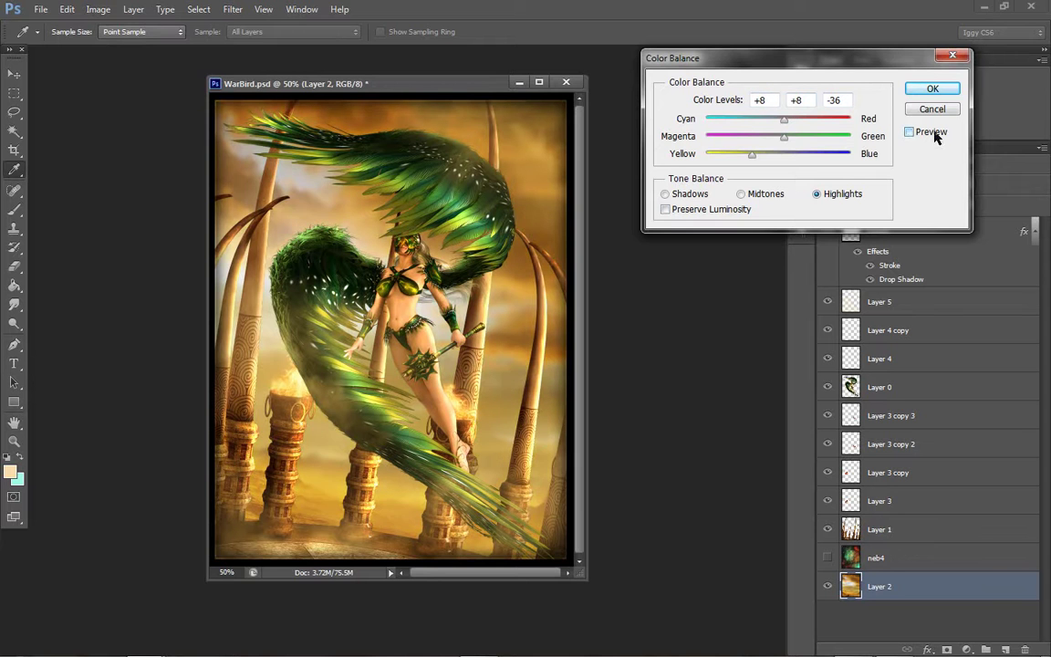
Set the midtone color levels of the sky's Color Balance to 0, 0 and +48 and apply the adjustment
click(766, 155)
drag(799, 122, 815, 159)
click(744, 194)
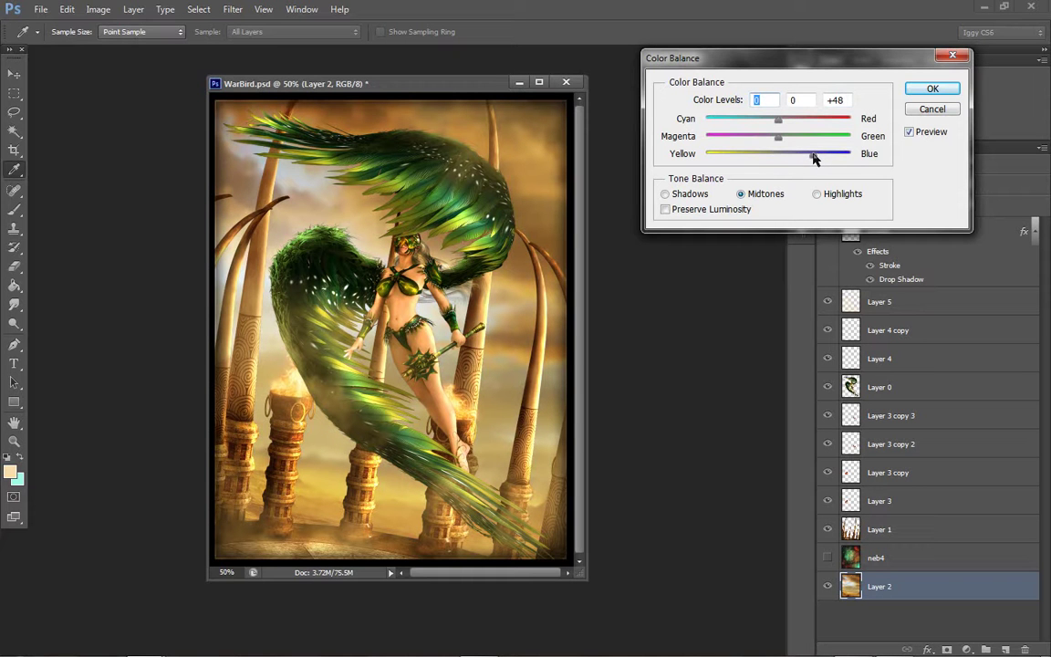
key(Tab)
key(Tab)
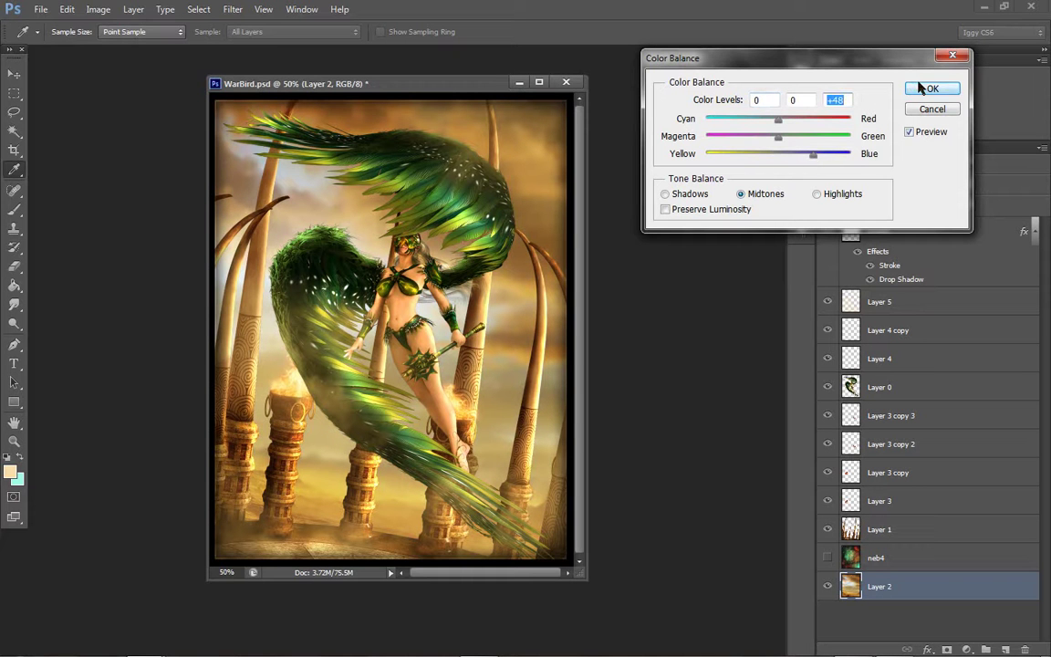
key(Return)
Raise the saturation of the sky on Layer 2 to +33 with Hue/Saturation
click(98, 9)
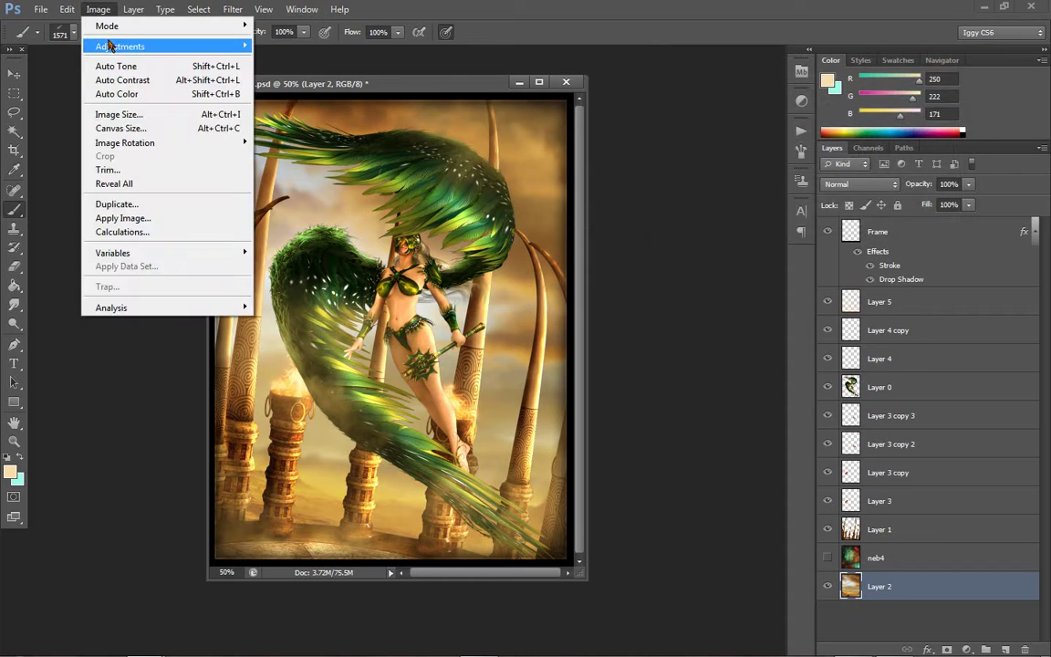
mouse_move(117, 45)
click(366, 122)
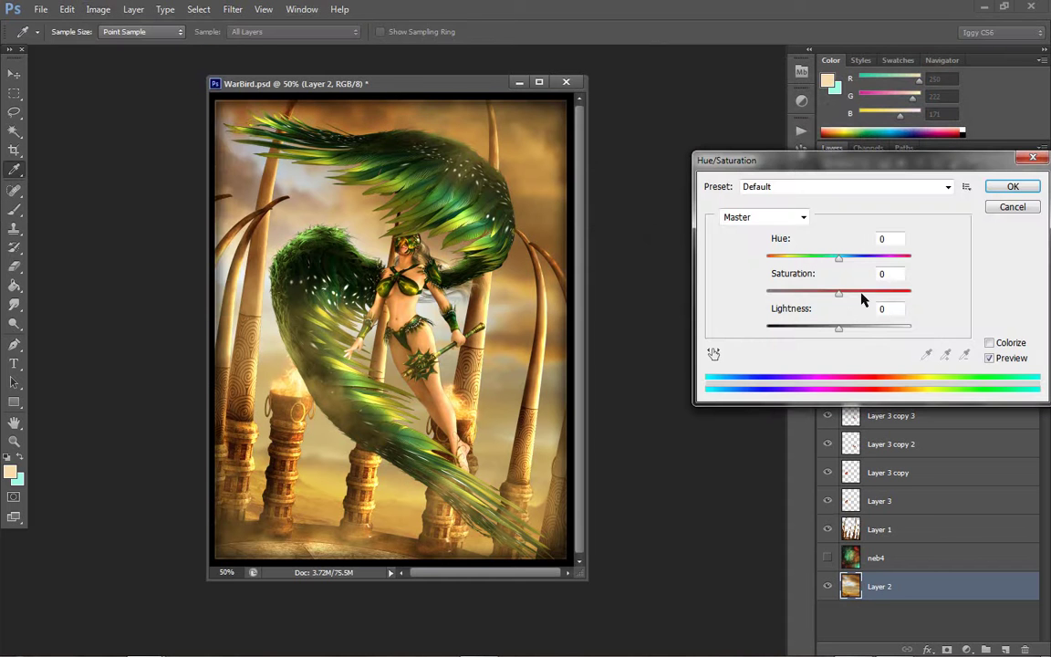
mouse_move(863, 300)
mouse_down()
mouse_move(880, 298)
mouse_move(865, 297)
mouse_up()
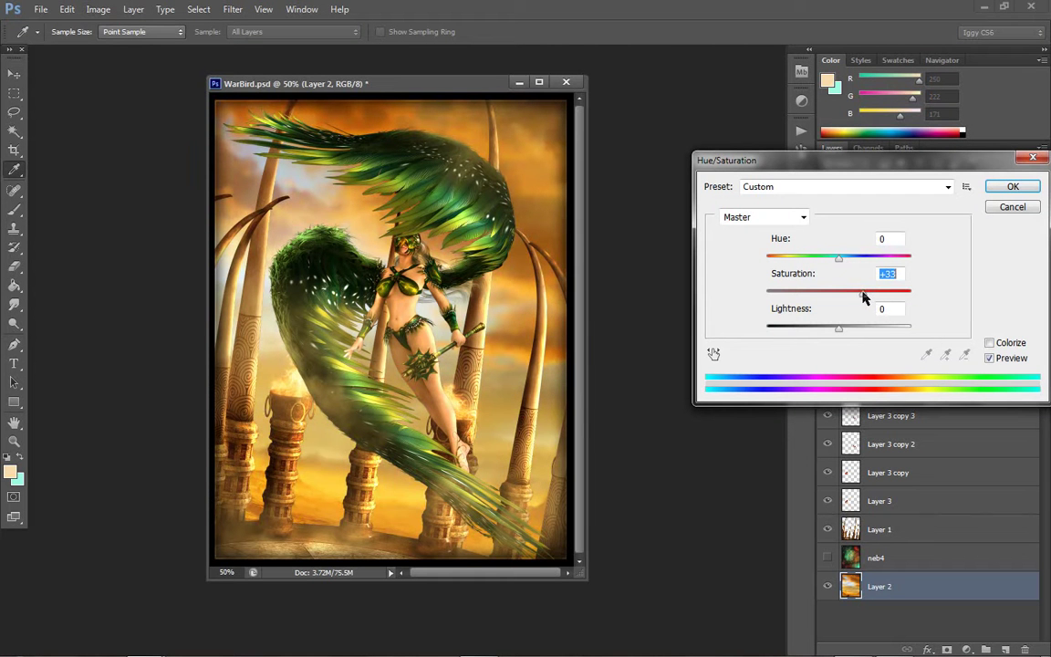
click(1009, 184)
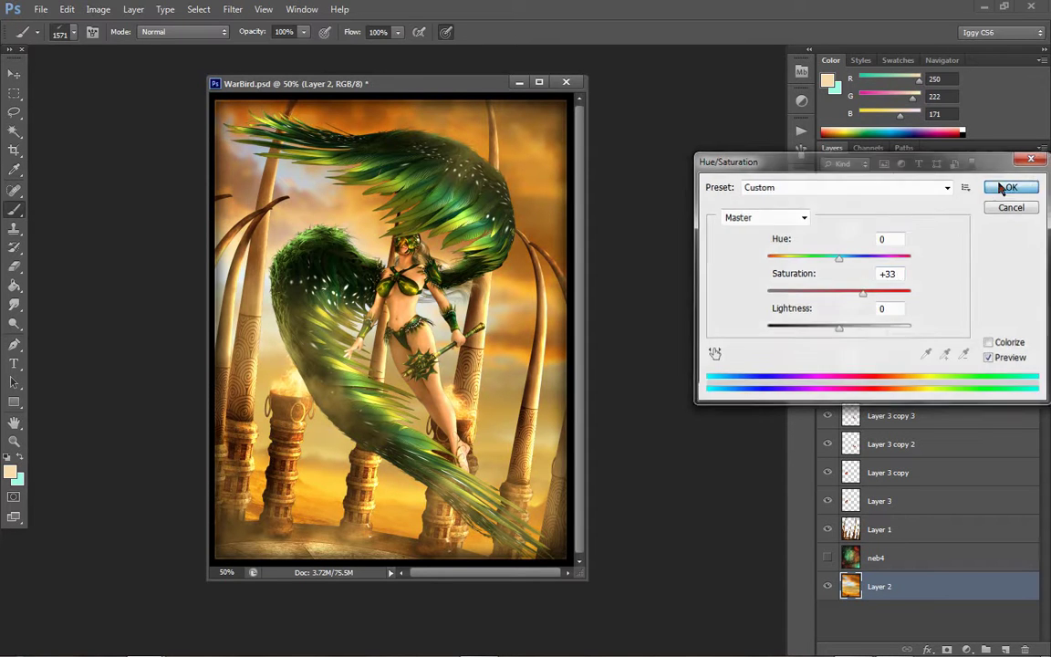
Apply Color Balance to the sky's highlights on Layer 2 with color levels of -95, 0 and +59
click(91, 10)
mouse_move(113, 45)
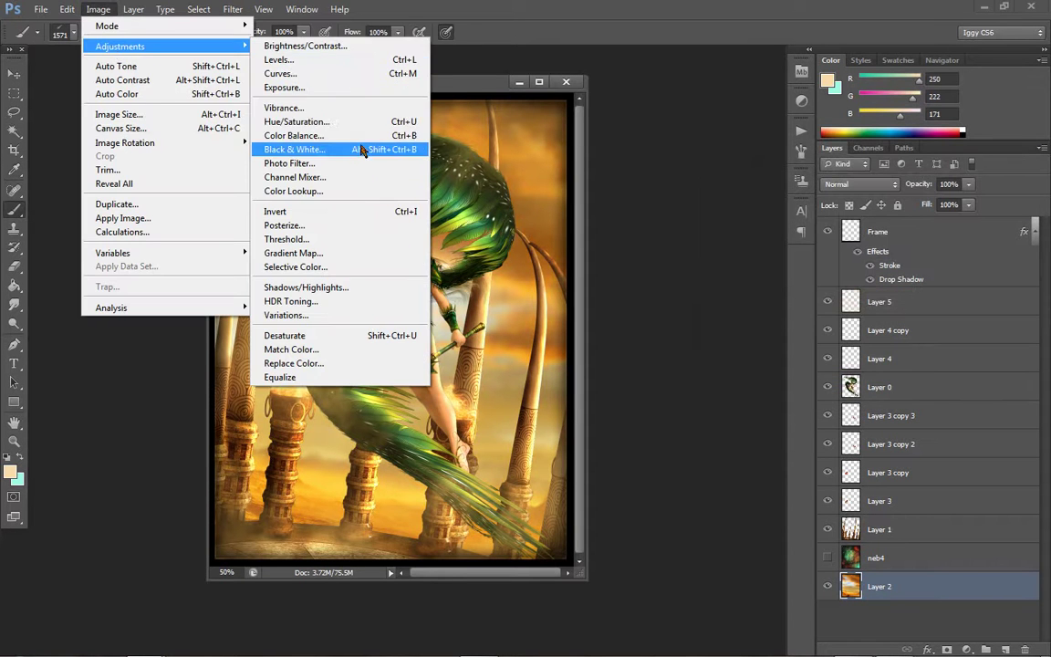
click(362, 139)
click(824, 196)
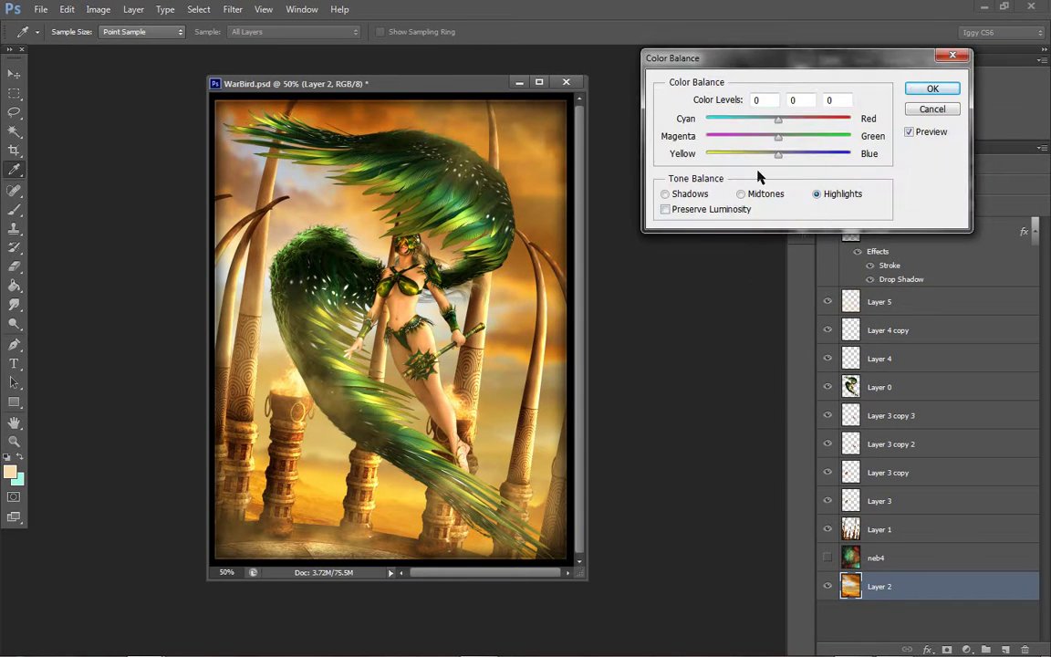
drag(781, 155, 835, 161)
drag(778, 120, 709, 123)
drag(791, 153, 821, 161)
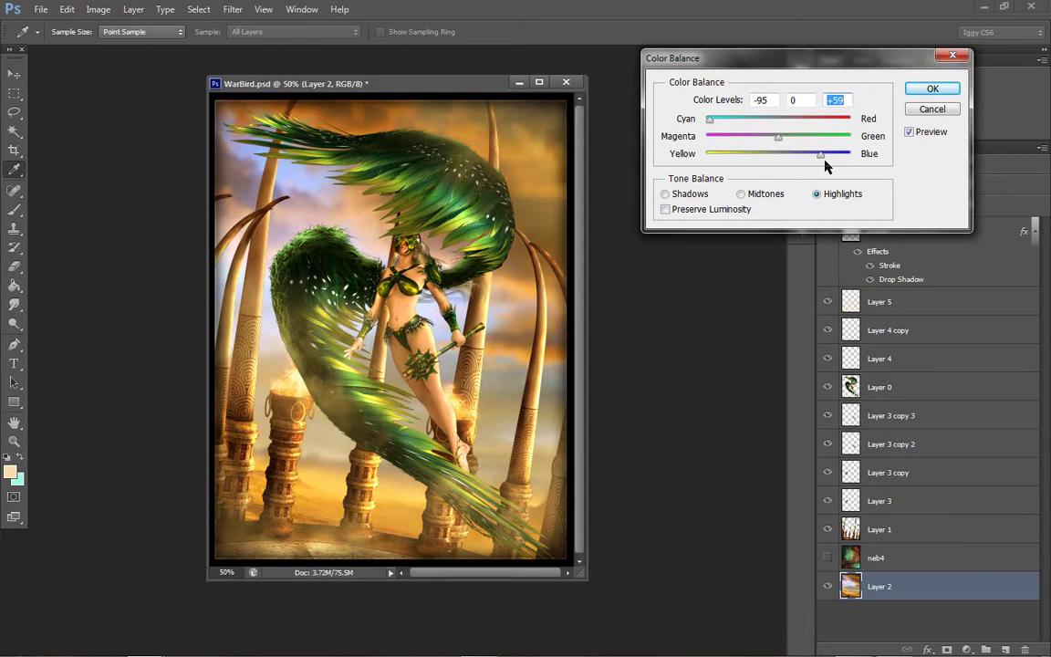
click(933, 88)
key(b)
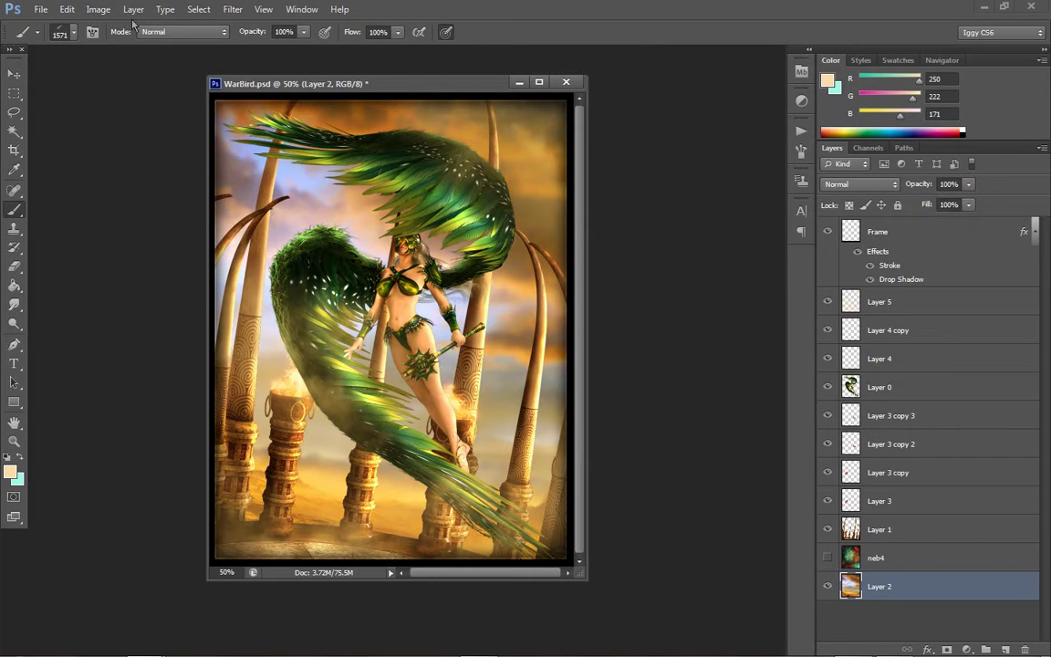
Apply Color Balance to the sky's highlights on Layer 2 with color levels of -53, +28 and 0
click(97, 9)
mouse_move(128, 50)
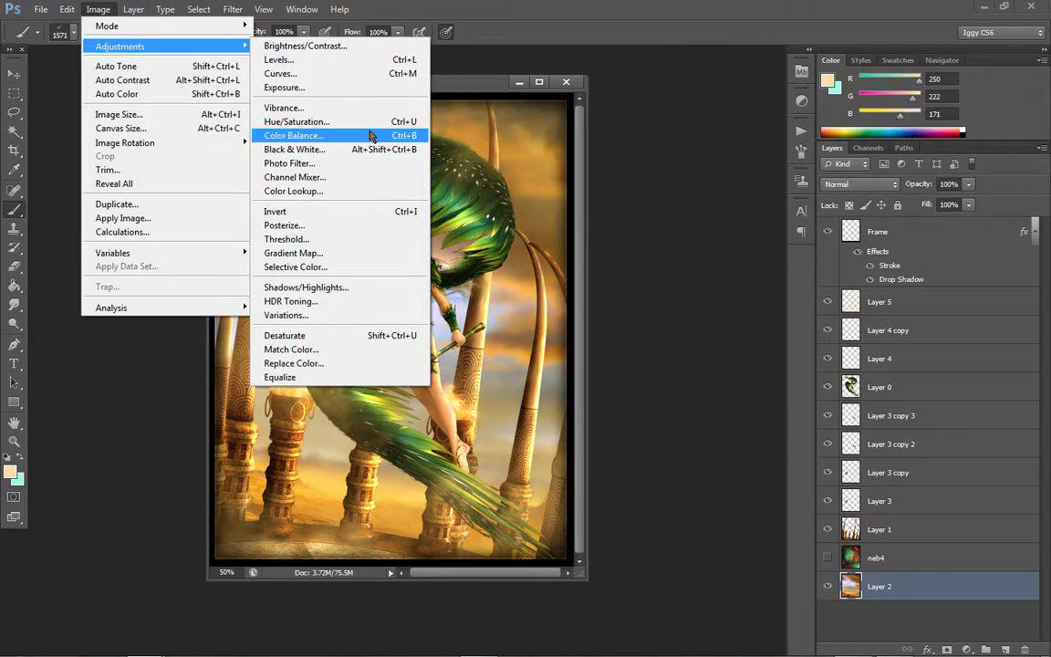
click(369, 134)
click(817, 194)
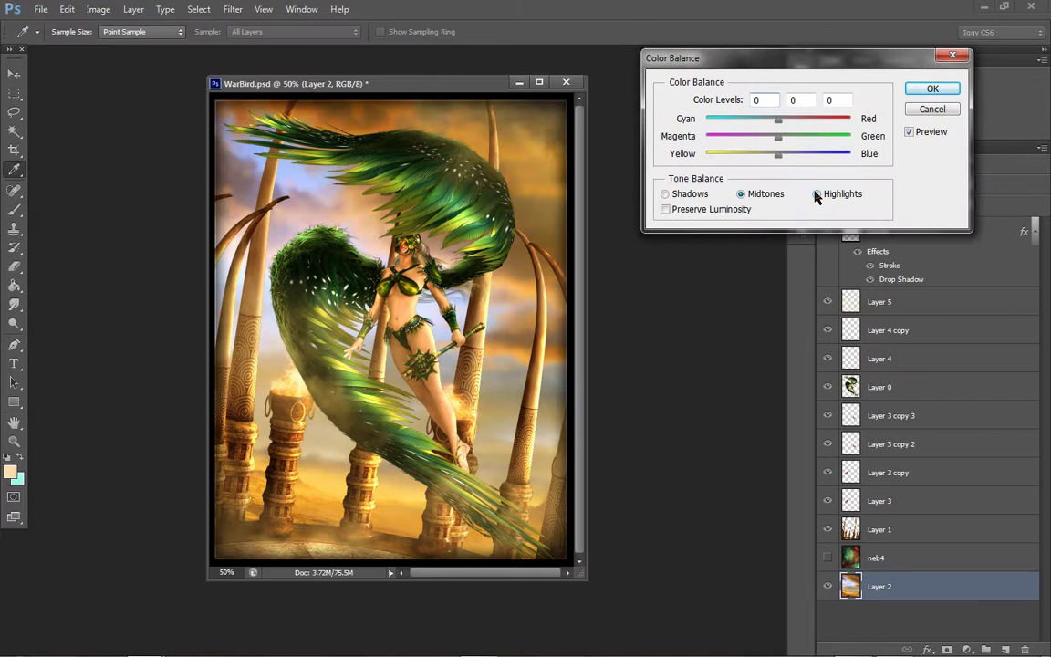
drag(779, 137, 738, 126)
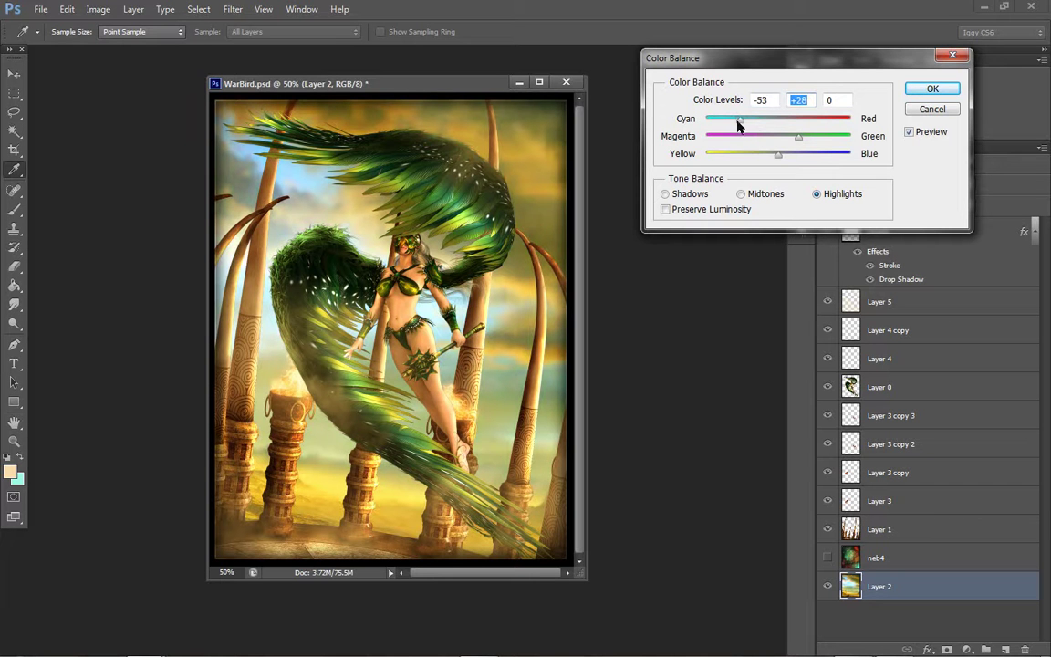
click(930, 91)
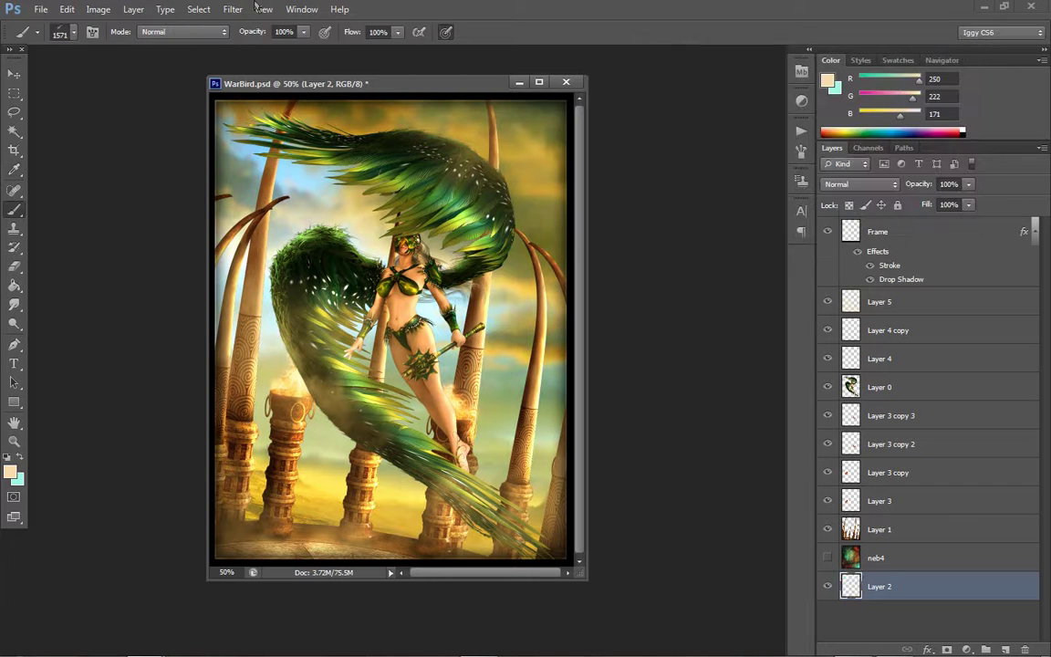
Apply Brightness/Contrast to the sky on Layer 2 with brightness -38 and contrast 19
click(97, 9)
mouse_move(141, 42)
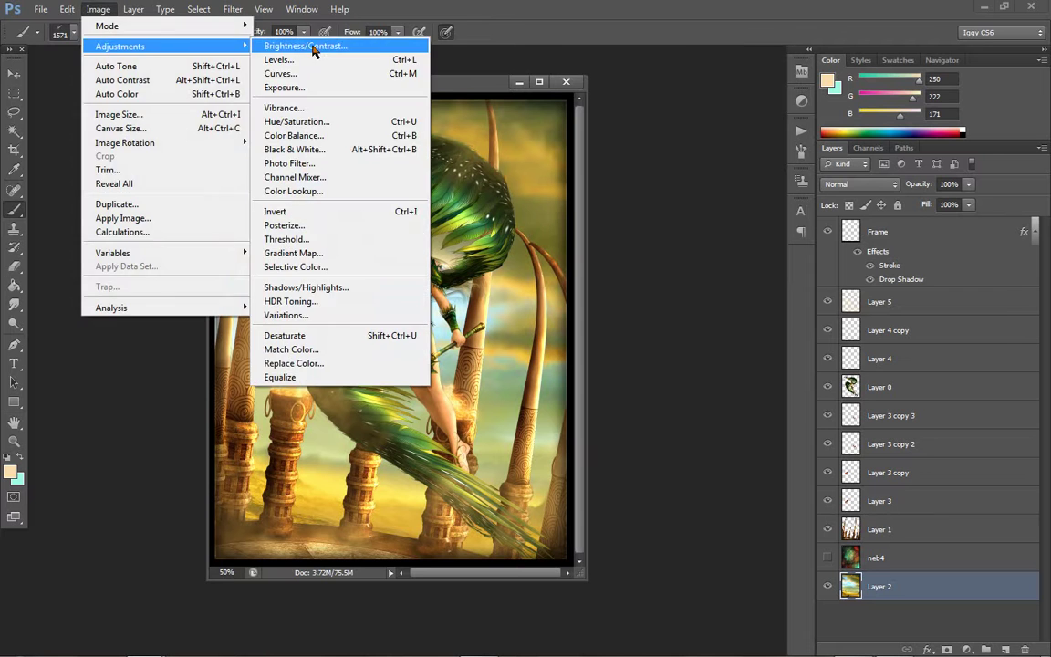
click(301, 42)
mouse_move(842, 337)
mouse_down()
mouse_move(874, 339)
mouse_move(859, 342)
mouse_up()
drag(842, 303, 824, 307)
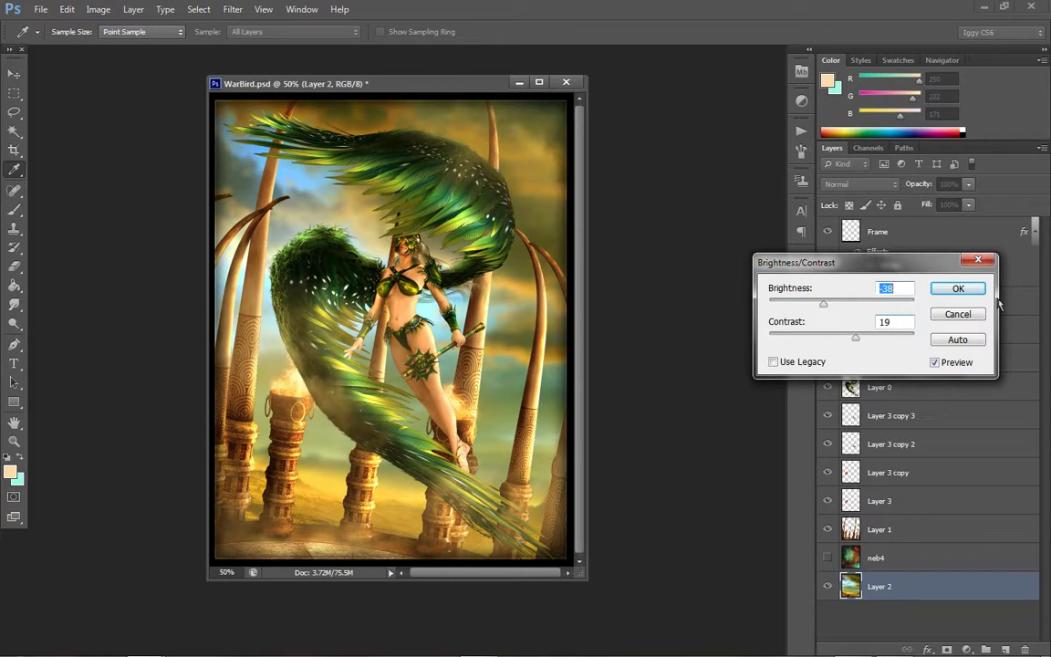
click(949, 288)
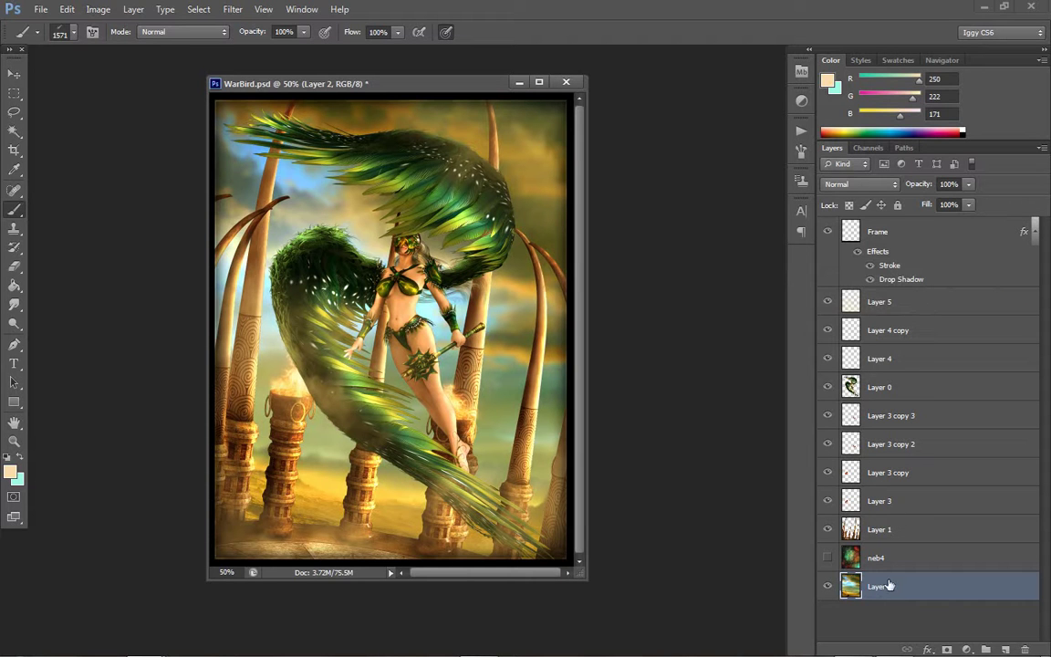
Apply Color Balance to the midtones of the pillars on Layer 1 with color levels of 0, +33 and 0
click(876, 527)
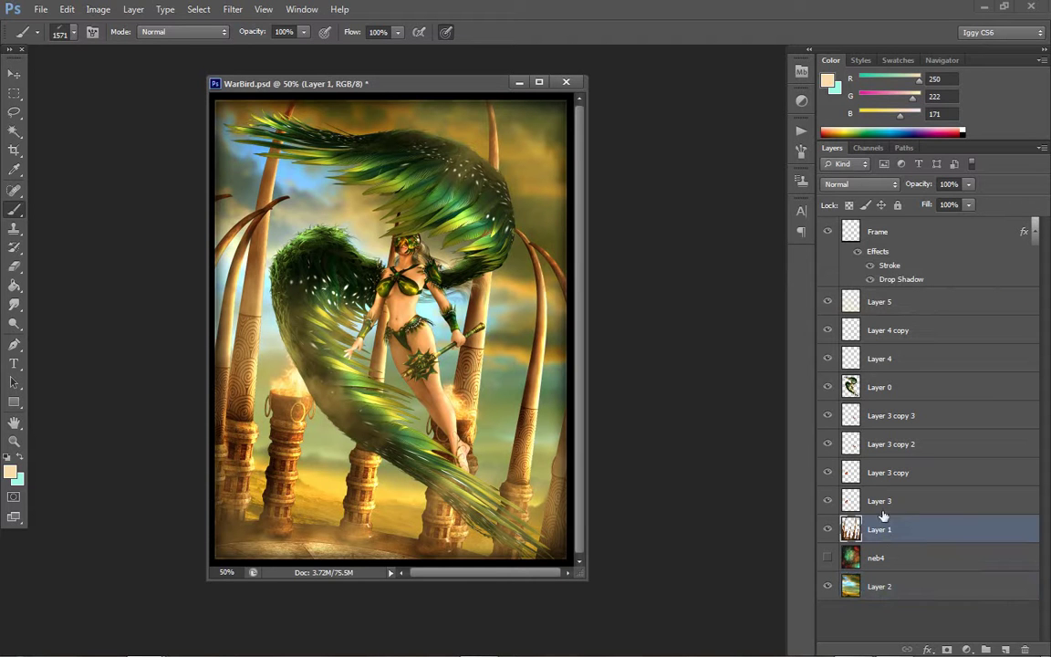
click(99, 9)
mouse_move(110, 45)
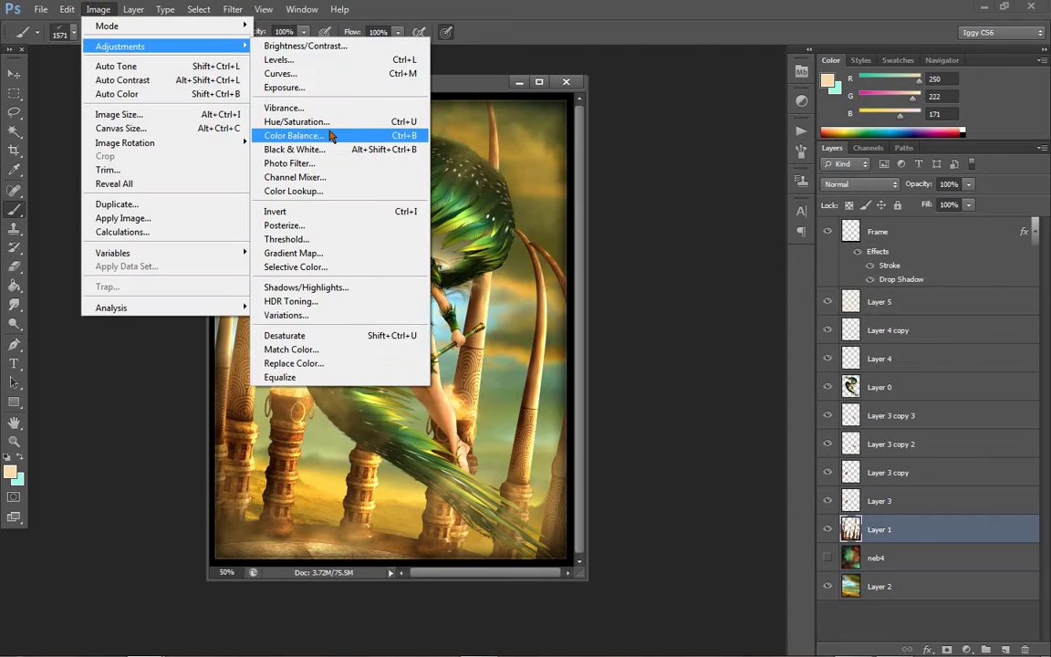
click(332, 135)
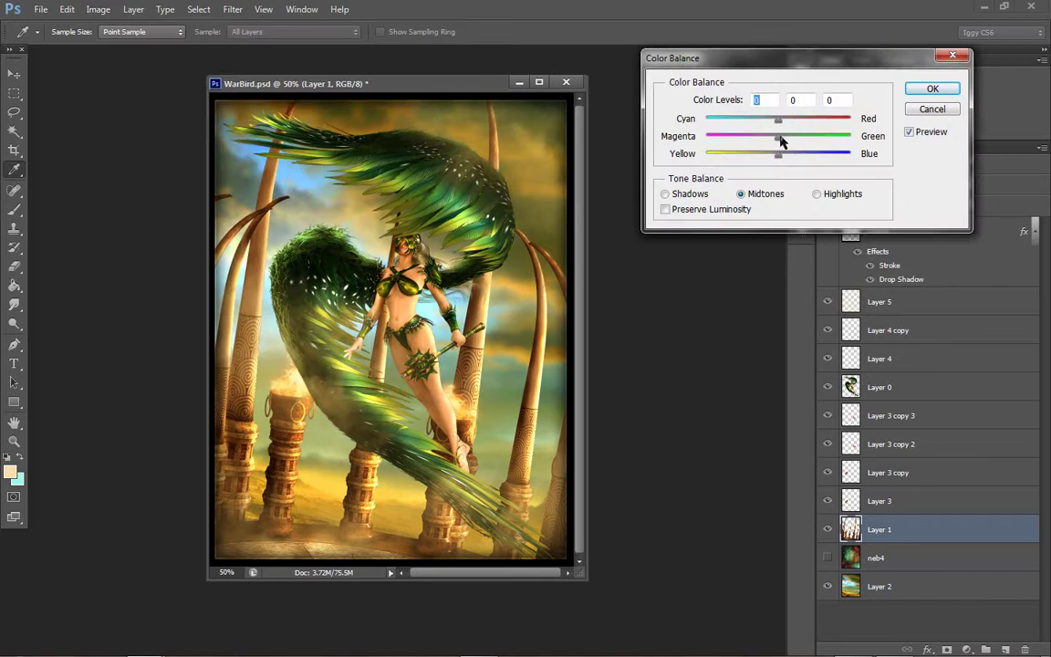
drag(781, 140, 805, 136)
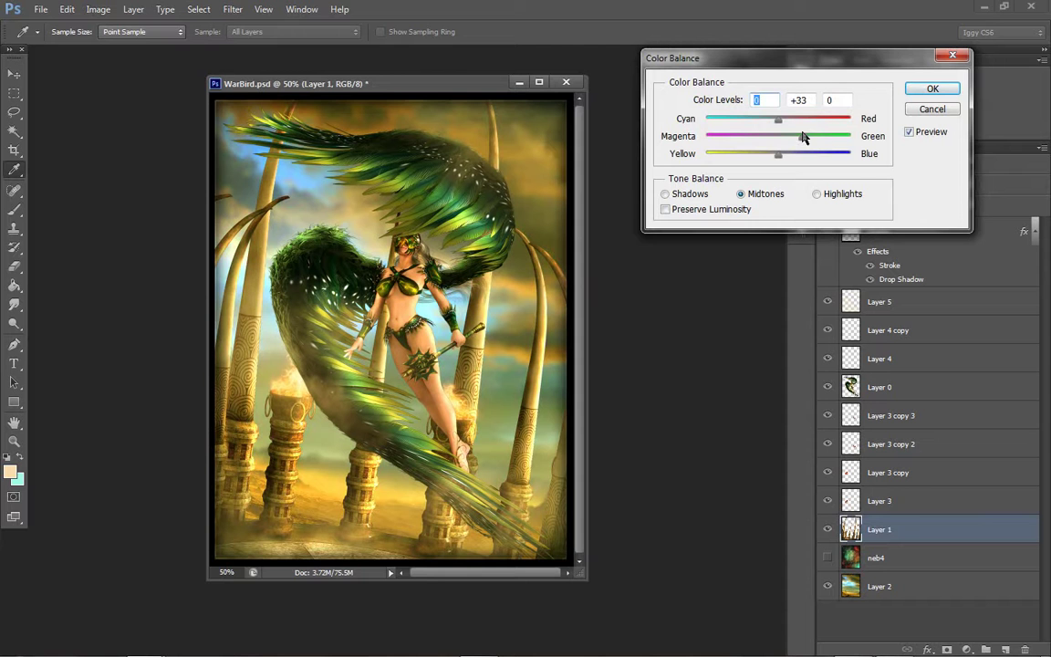
click(948, 90)
key(b)
Apply Brightness/Contrast to the pillars on Layer 1 with brightness -6 and contrast 34
click(97, 9)
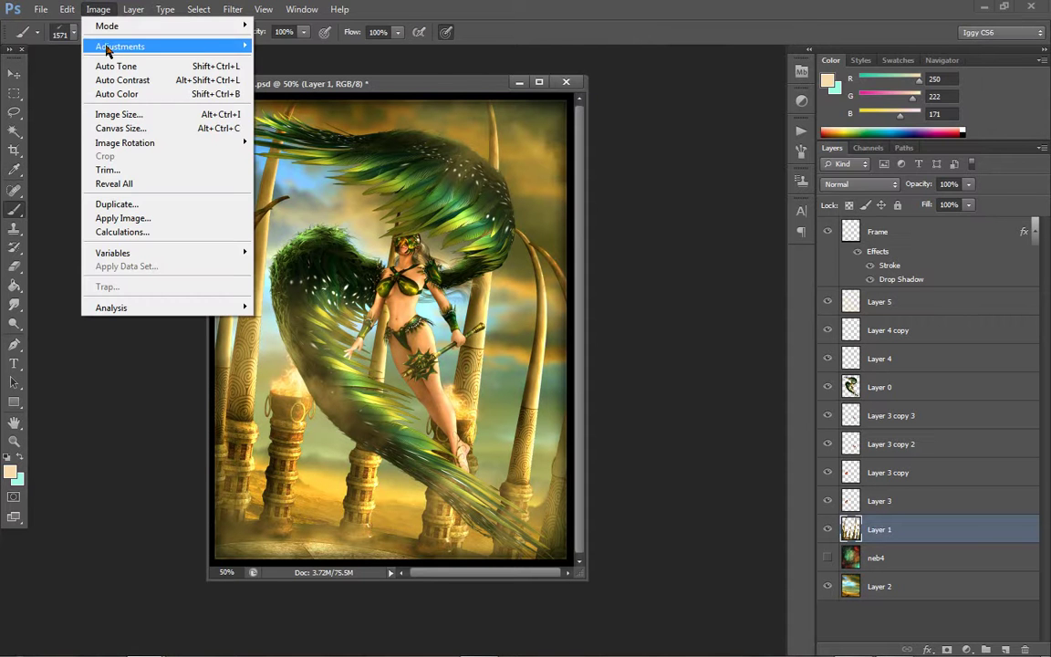
mouse_move(106, 48)
click(306, 47)
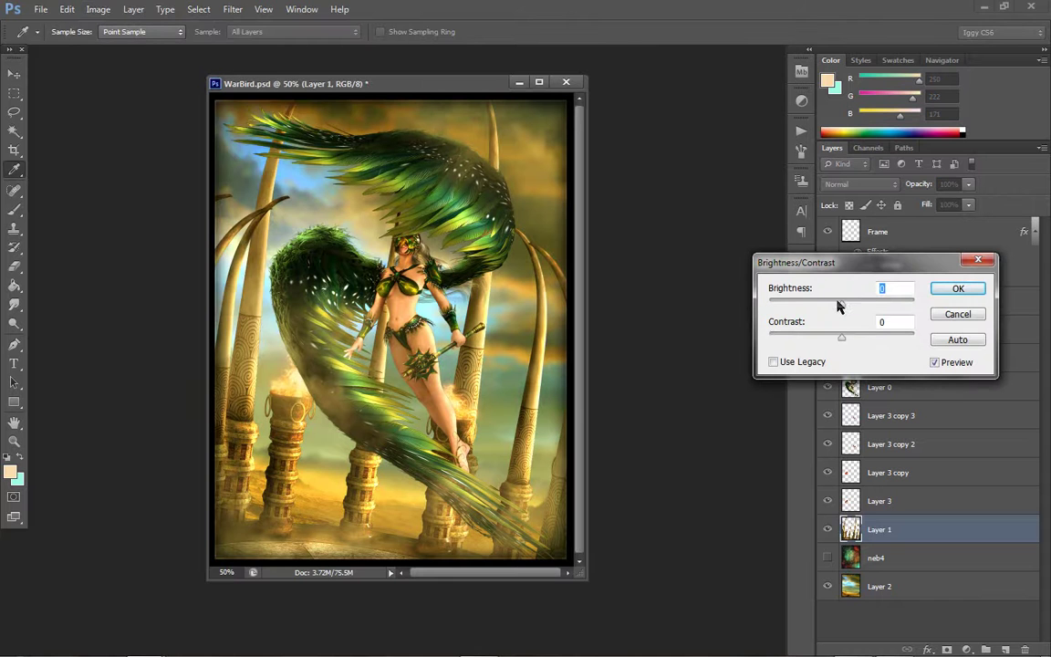
drag(840, 306, 867, 341)
drag(828, 304, 837, 306)
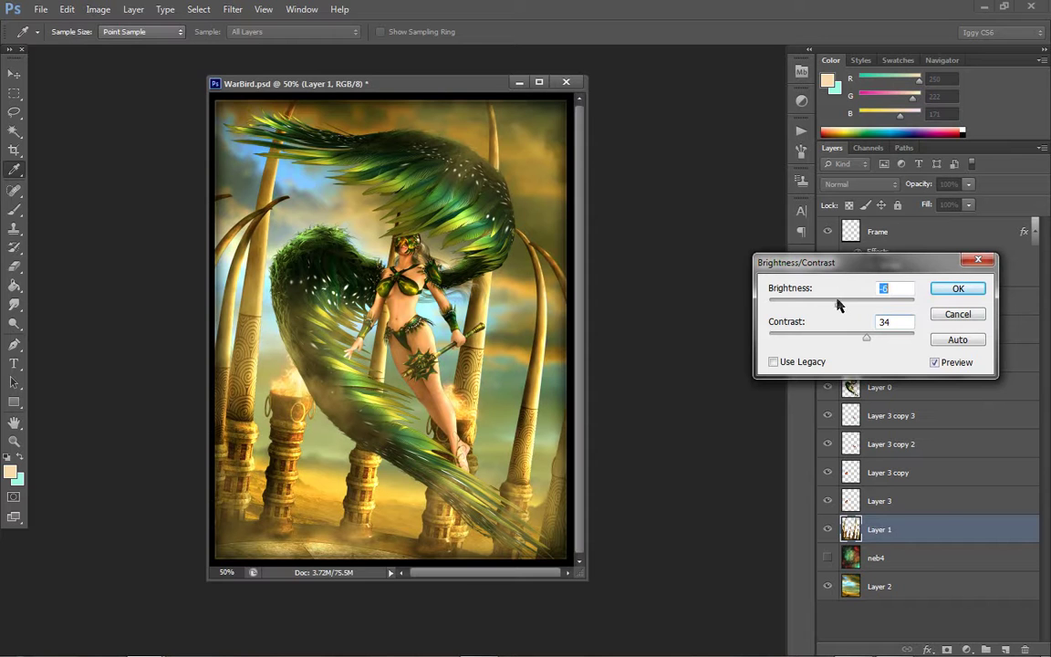
click(958, 288)
key(b)
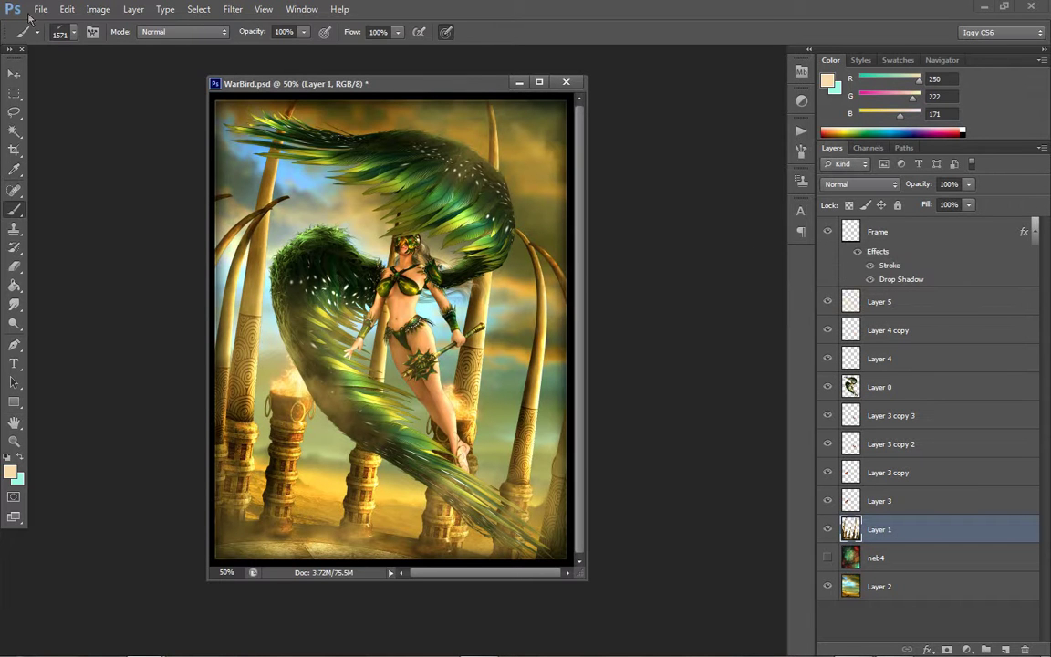
click(97, 9)
mouse_move(119, 46)
click(301, 137)
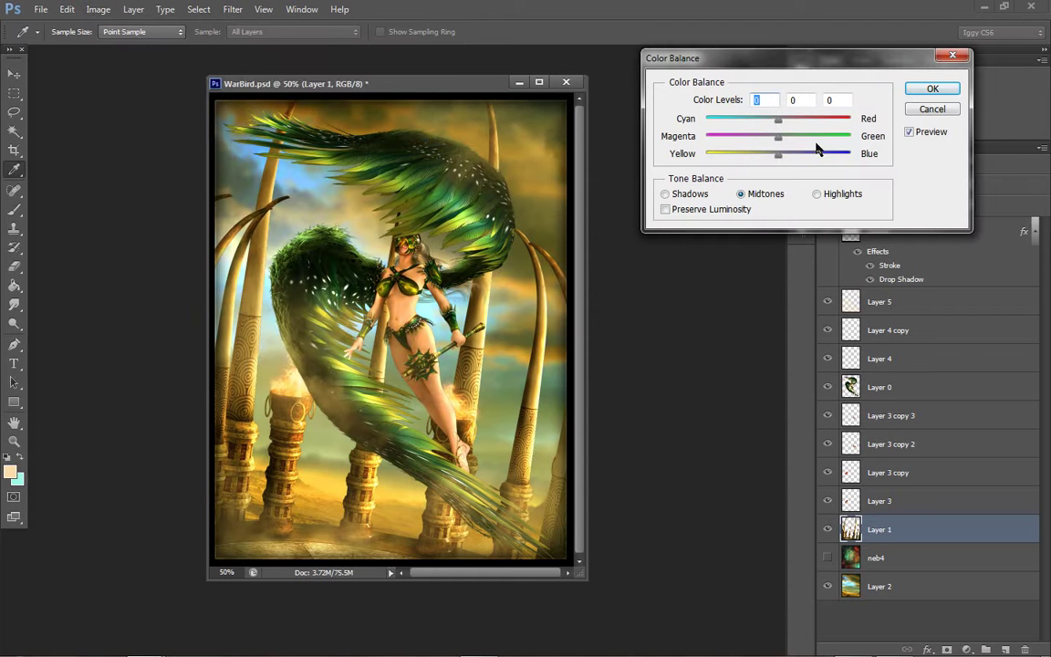
mouse_move(779, 137)
mouse_down()
mouse_move(806, 139)
mouse_move(796, 139)
mouse_up()
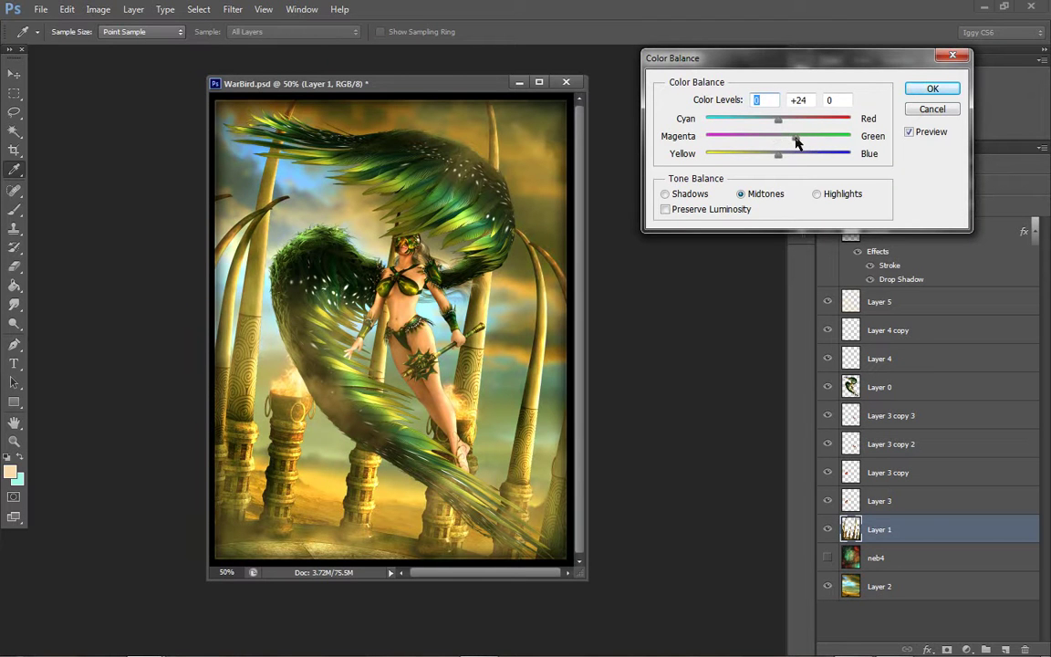
click(818, 195)
drag(780, 139, 754, 129)
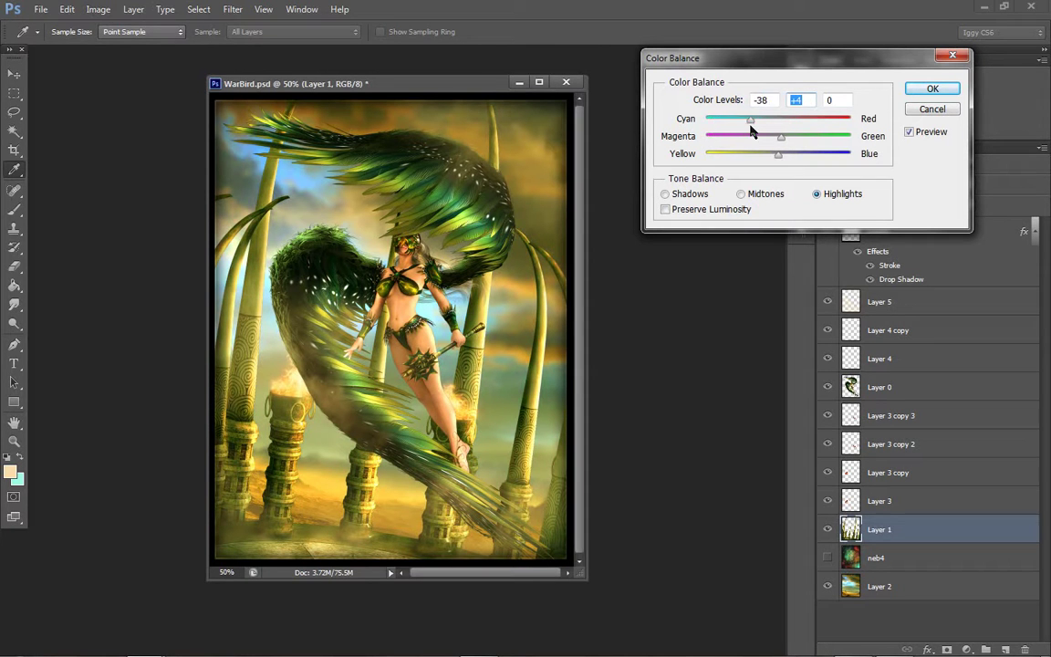
click(931, 132)
click(936, 134)
click(932, 110)
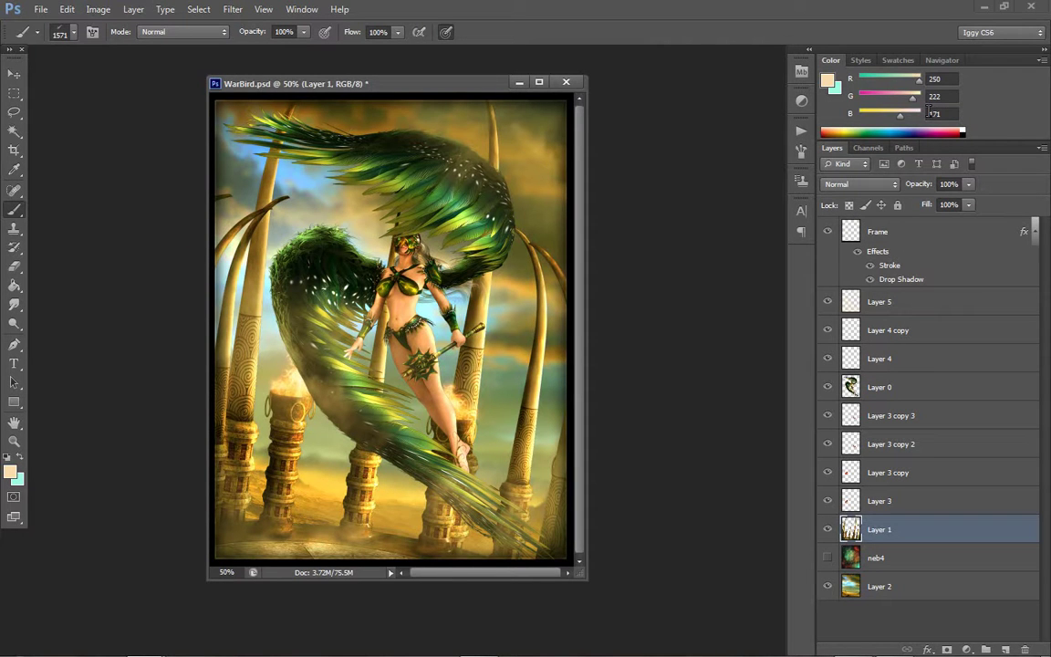
Shift the hue of the smoke on Layer 5 to +24 with Hue/Saturation
click(883, 304)
click(829, 302)
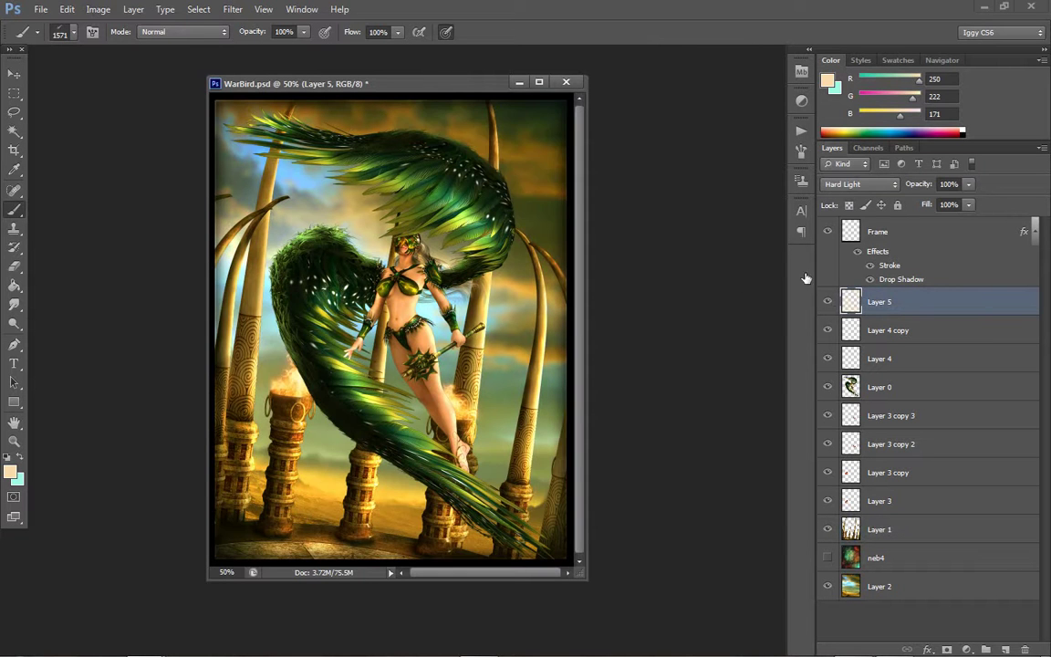
click(99, 9)
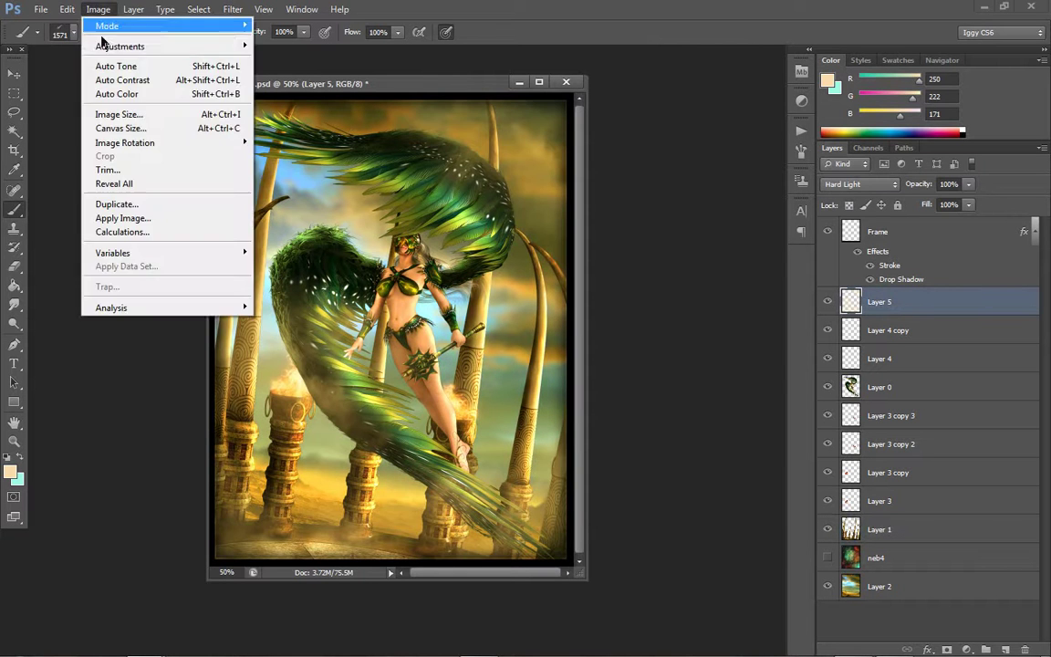
mouse_move(137, 44)
click(278, 122)
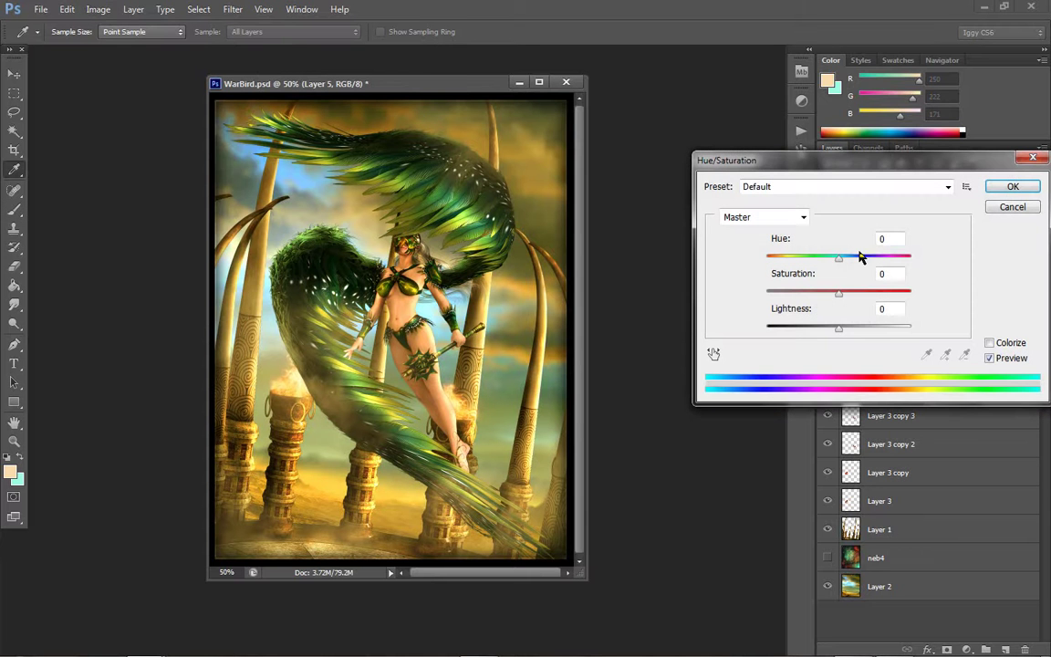
mouse_move(868, 258)
mouse_down()
mouse_move(901, 264)
mouse_move(858, 264)
mouse_up()
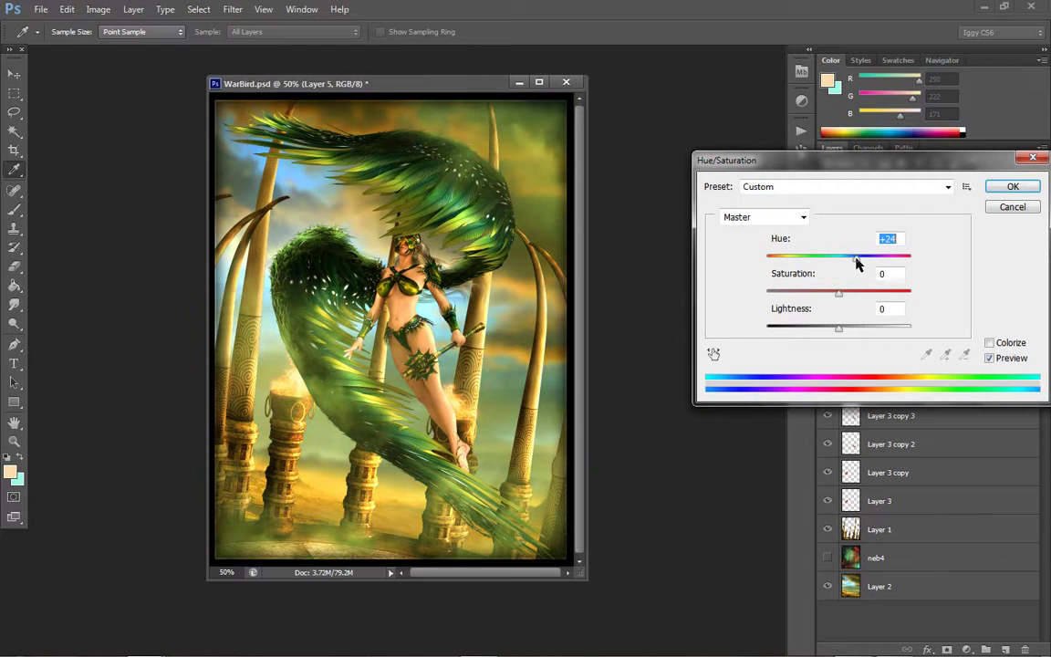
click(1013, 186)
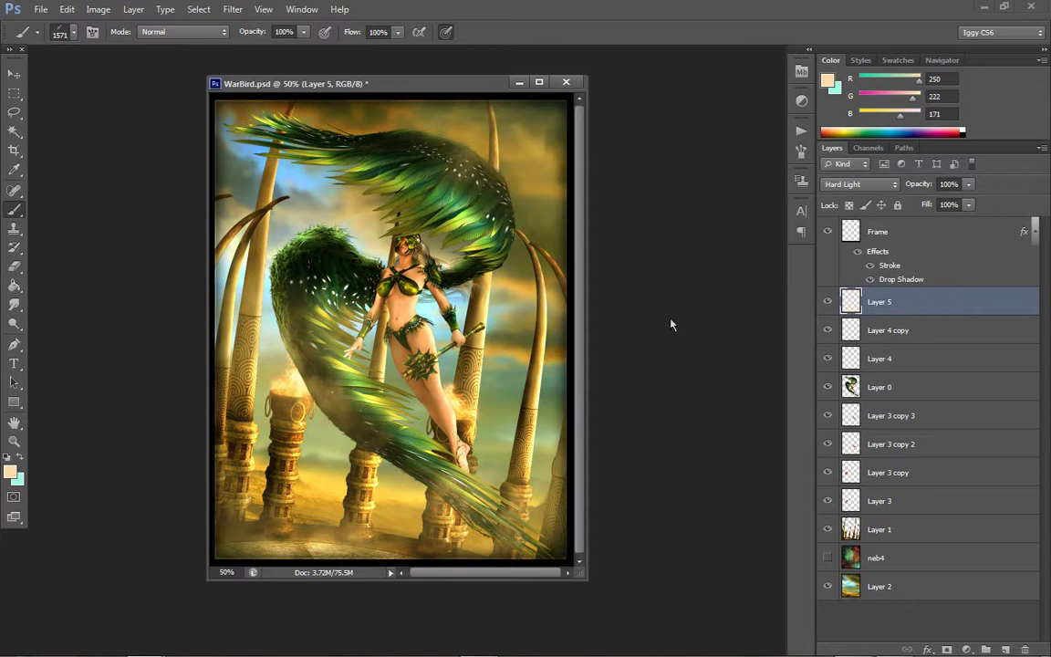
Try duplicating smoke Layer 5 within the document, and delete the copy
right_click(898, 302)
click(783, 199)
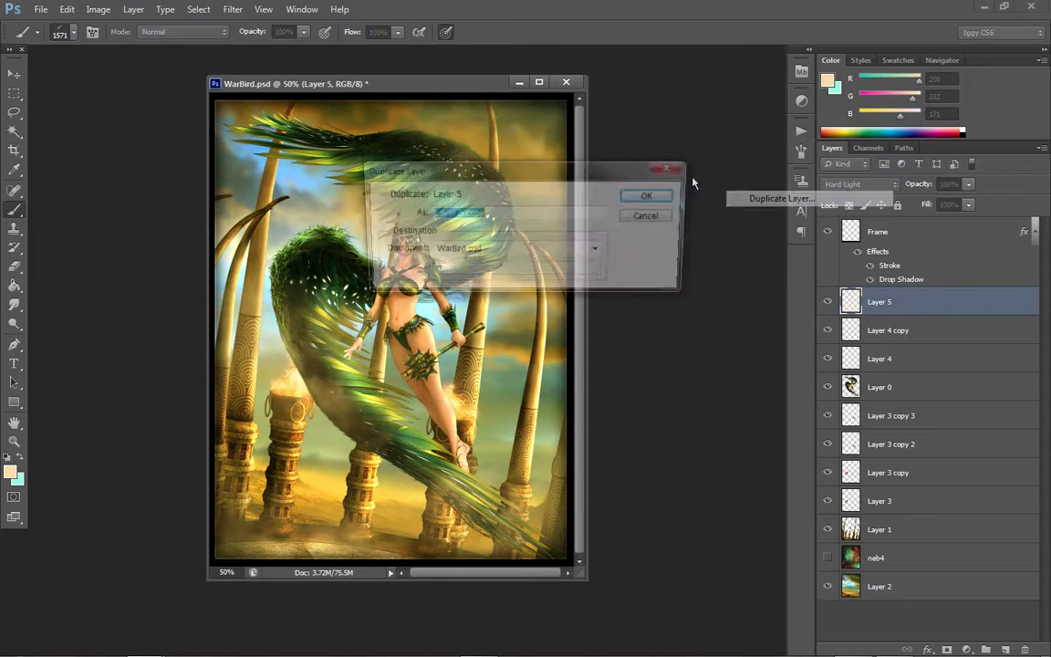
click(672, 198)
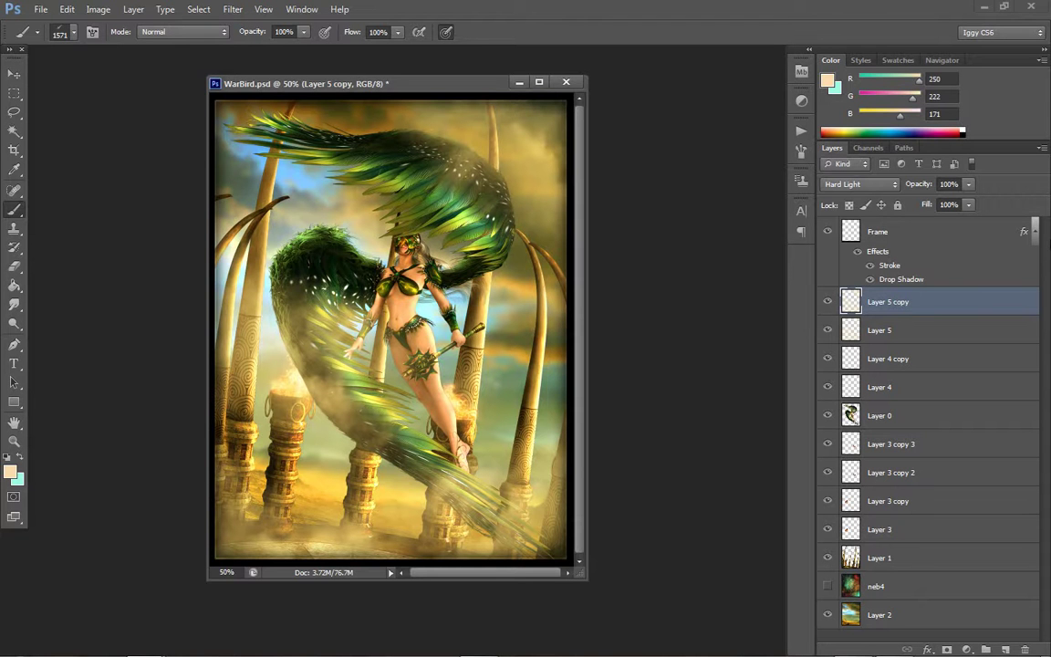
key(Delete)
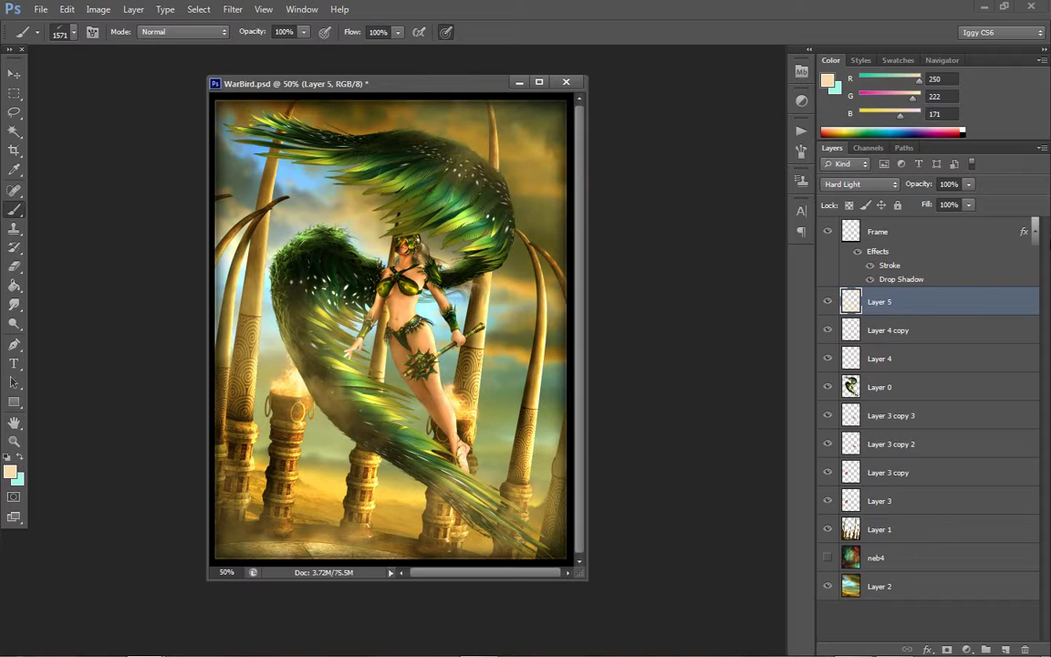
Examine the wings, figure and pillars up close at 100%, and return to the 50% overview of the composite
key(z)
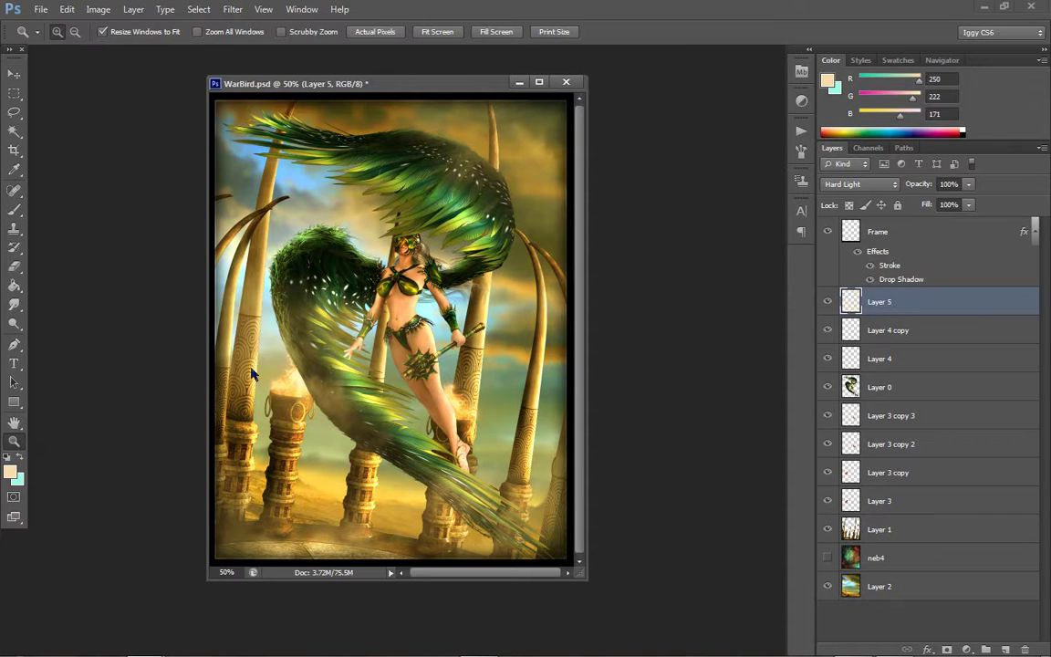
click(427, 213)
click(426, 214)
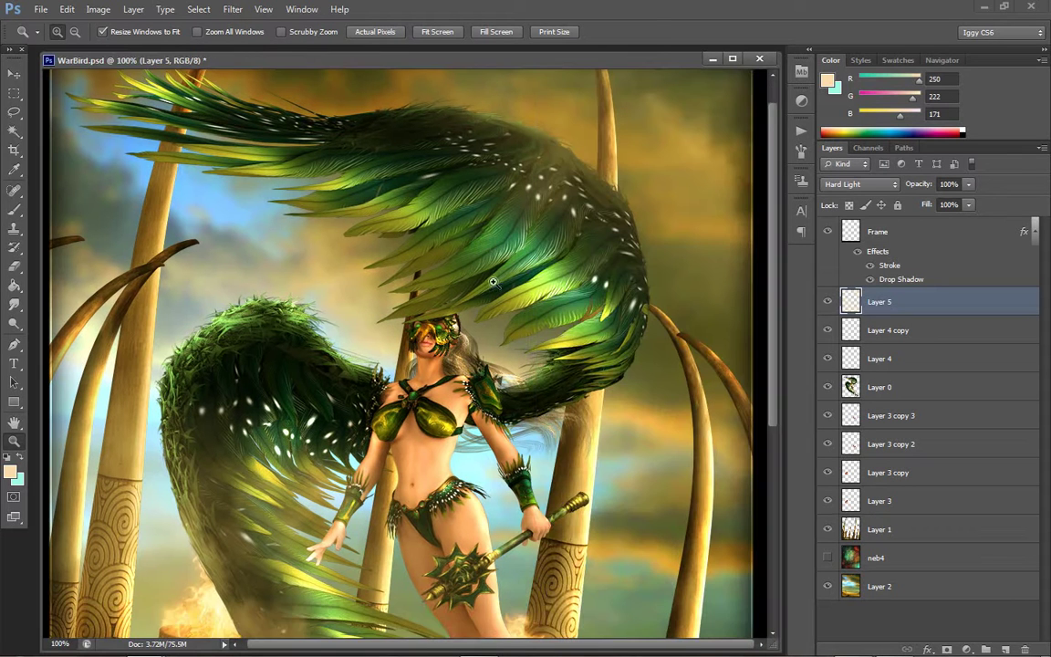
scroll(406, 235, up, 2)
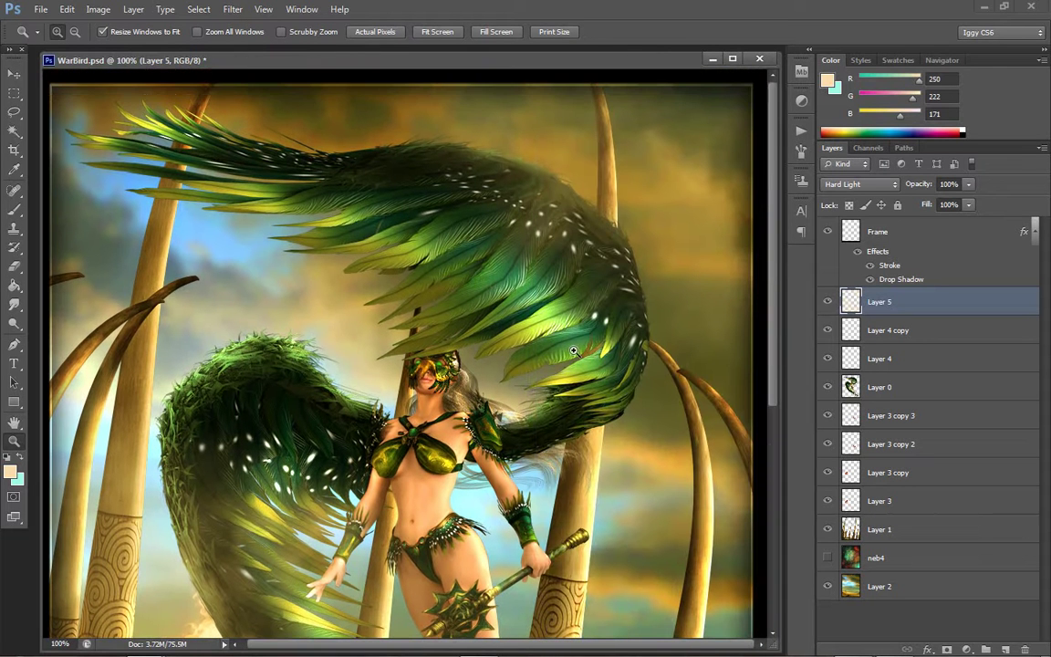
scroll(574, 351, down, 10)
right_click(520, 352)
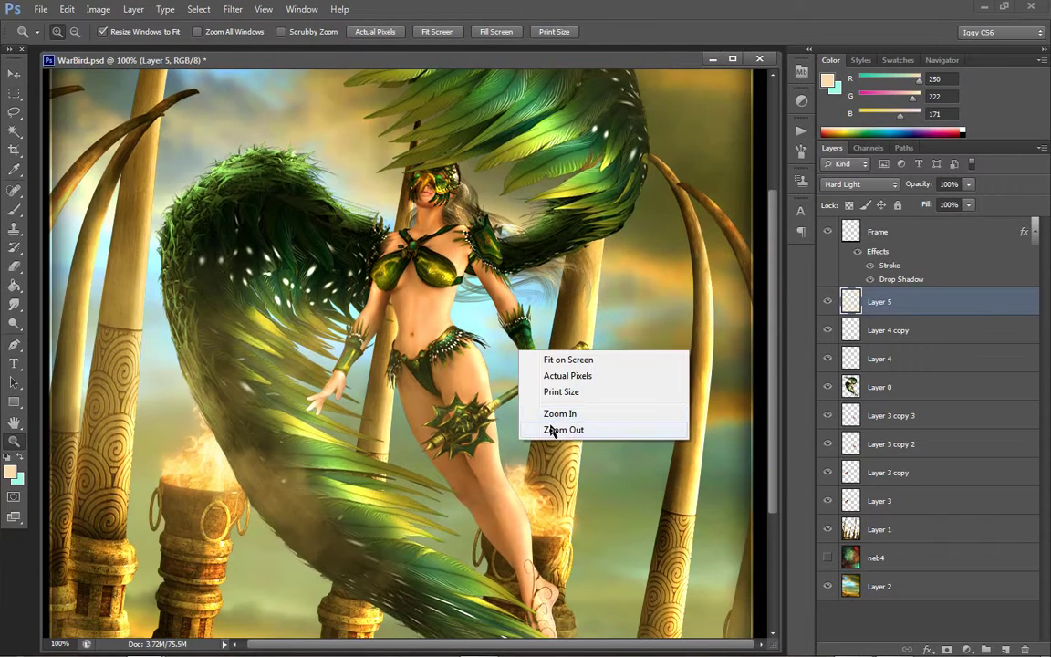
click(551, 431)
right_click(312, 222)
click(369, 307)
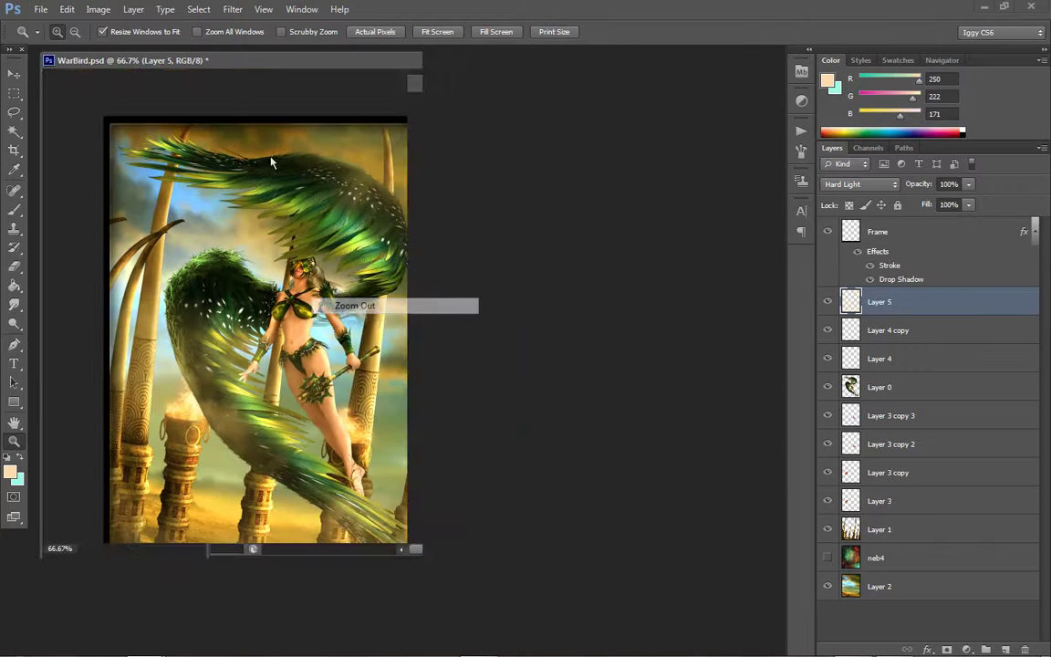
drag(182, 55, 351, 92)
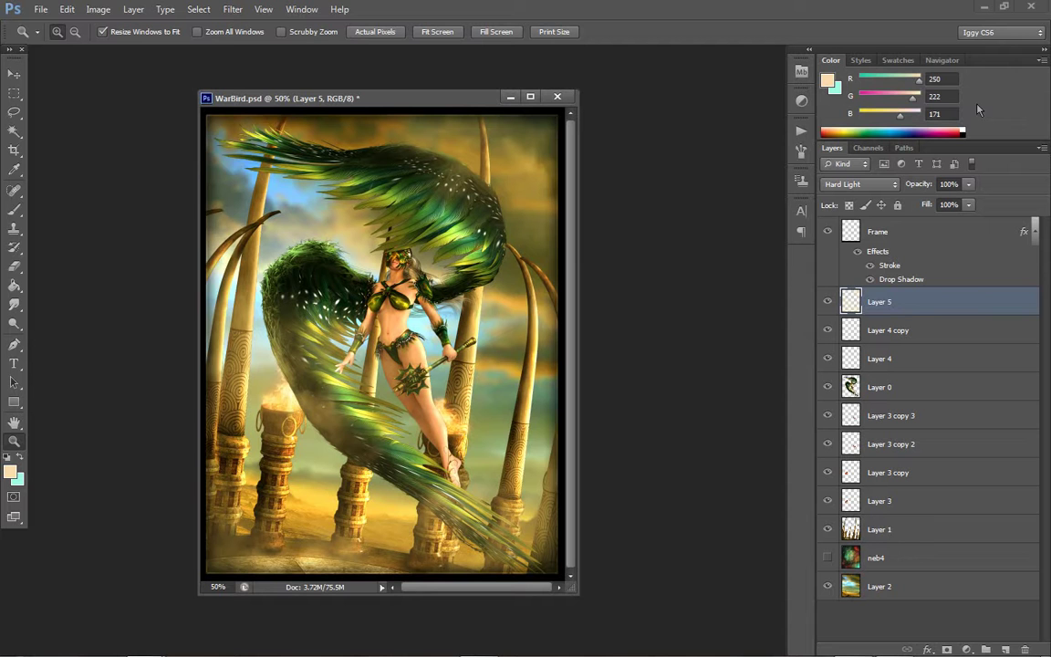
Save the WarBird.psd document
click(41, 9)
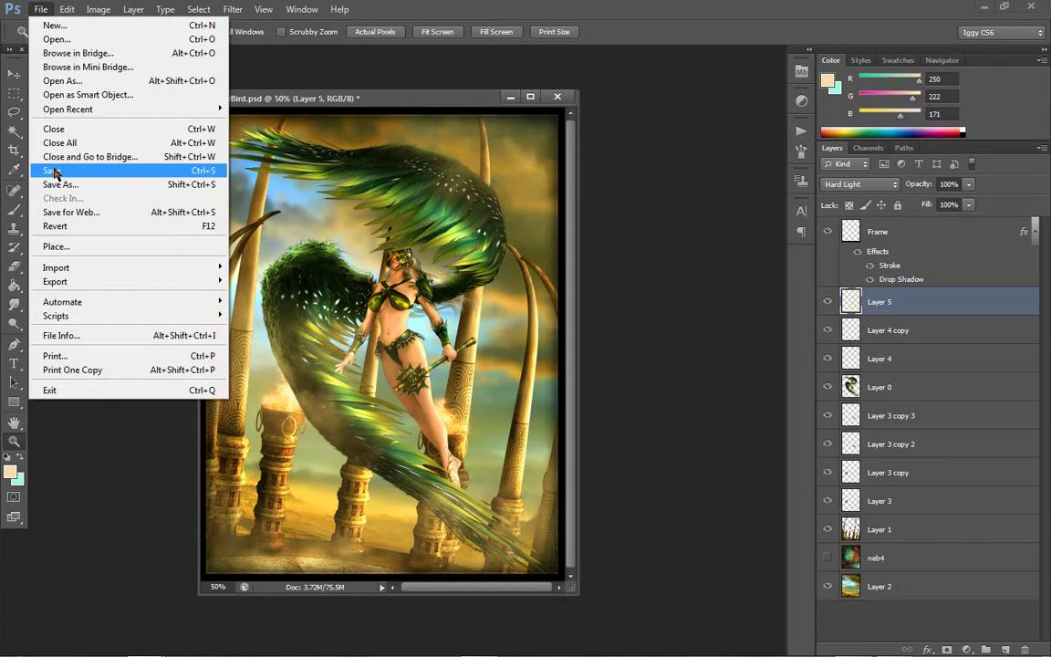
click(51, 170)
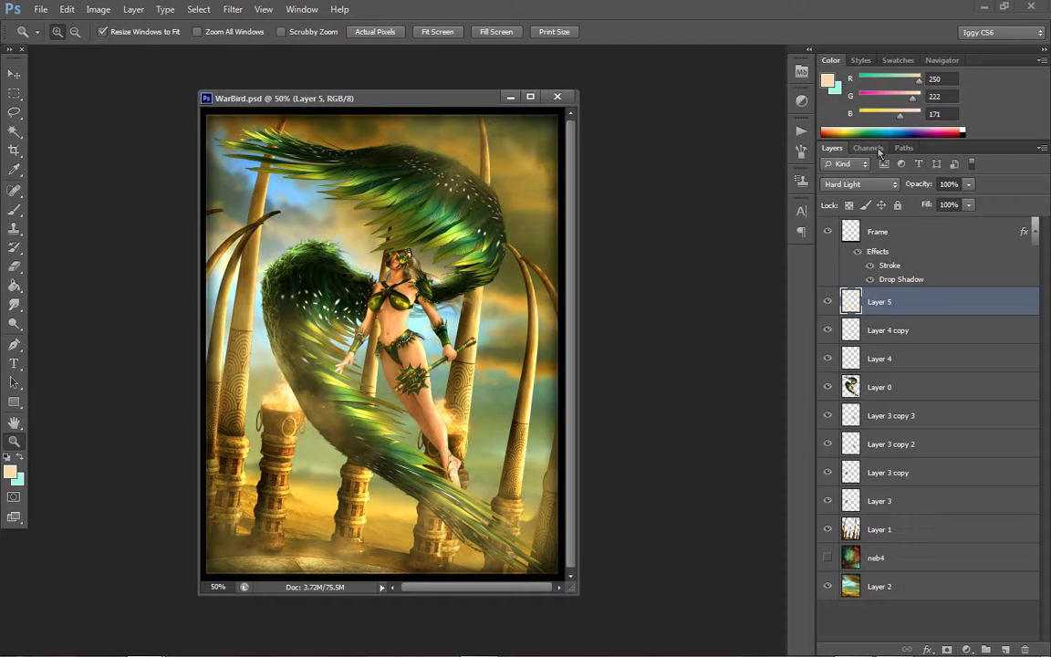
right_click(375, 448)
click(473, 530)
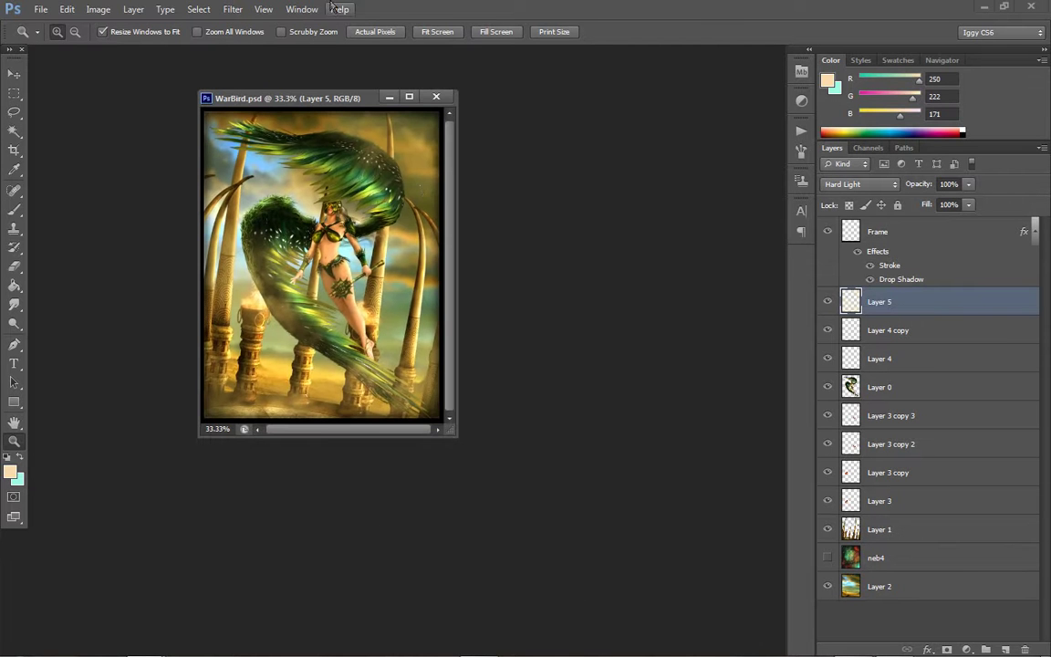
click(404, 190)
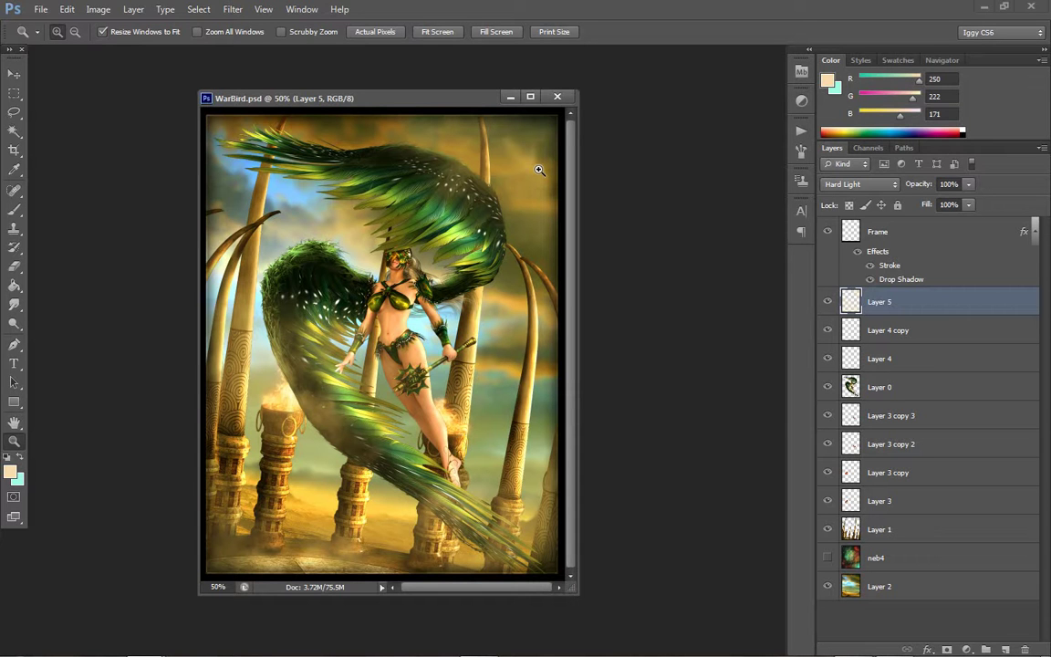
Try raising the contrast of the smoke on Layer 5 to 94 with Brightness/Contrast
click(97, 9)
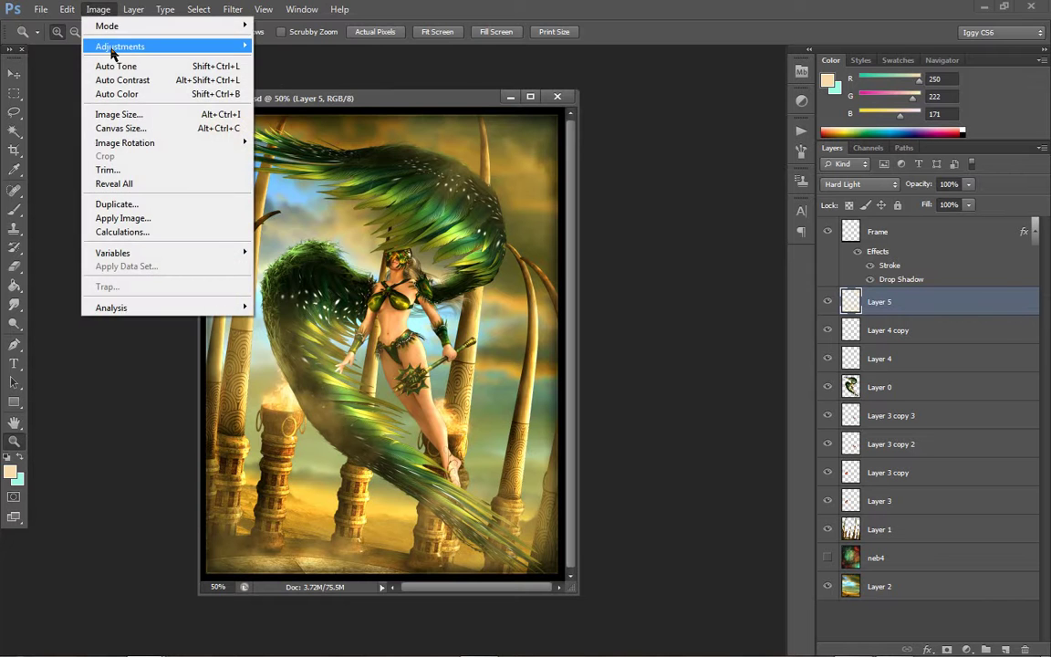
mouse_move(112, 52)
click(312, 45)
drag(842, 337, 910, 340)
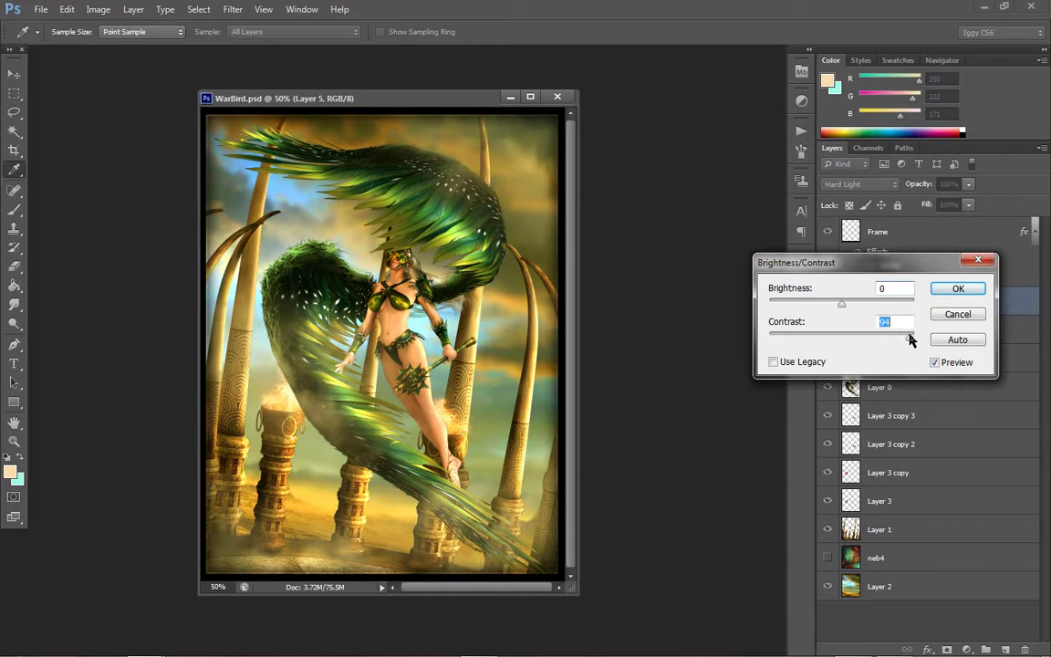
key(Return)
key(z)
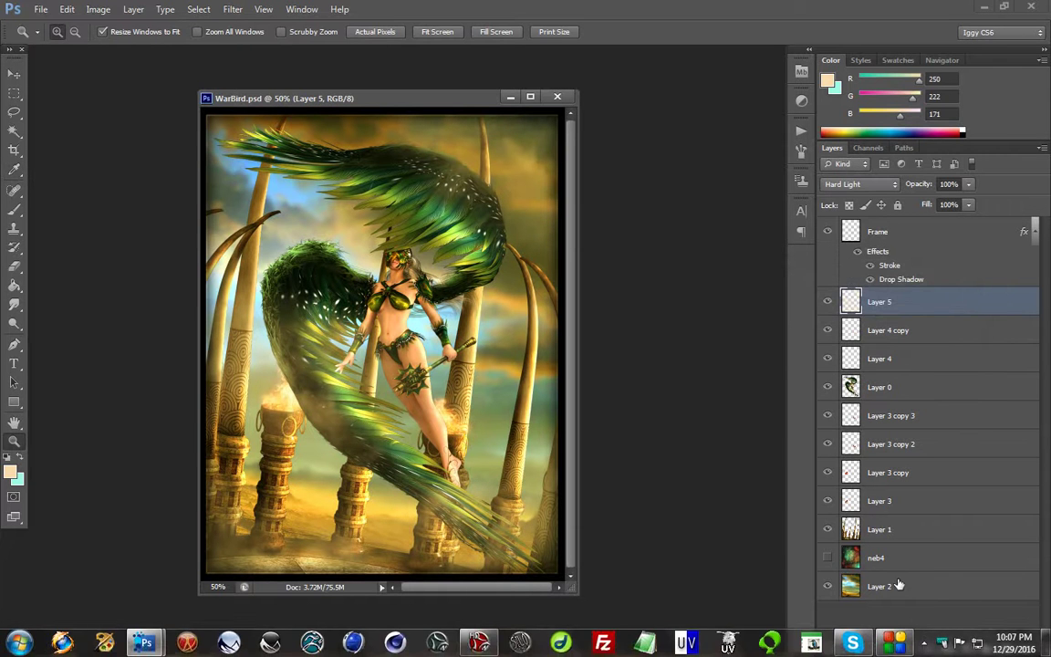
Raise the contrast of the sky background on Layer 2 to 64 with Brightness/Contrast
click(899, 585)
click(99, 10)
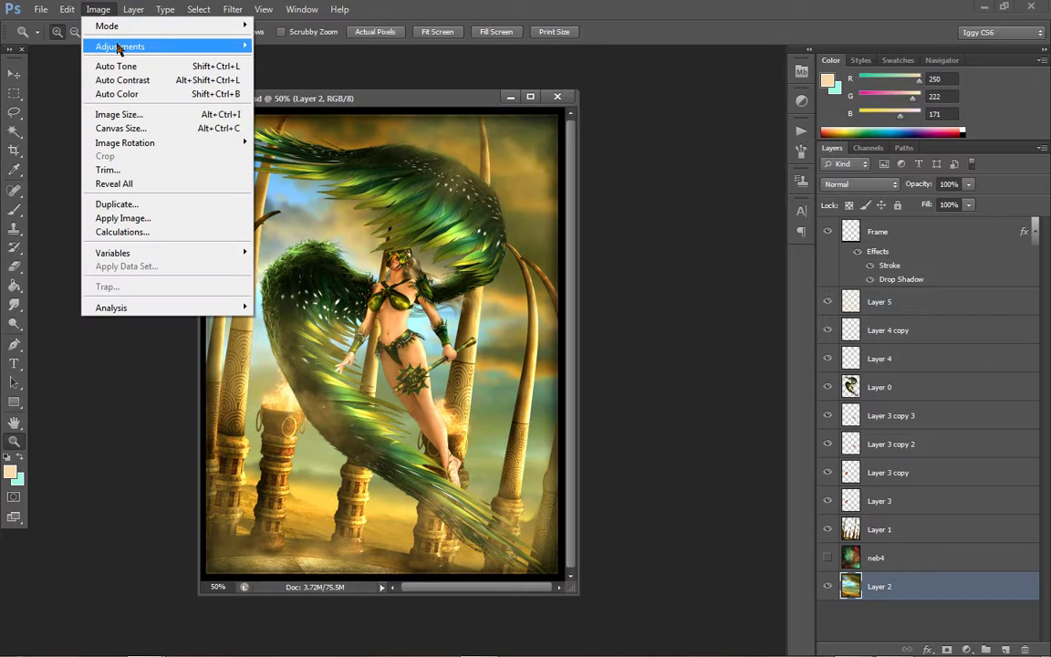
mouse_move(118, 47)
click(369, 46)
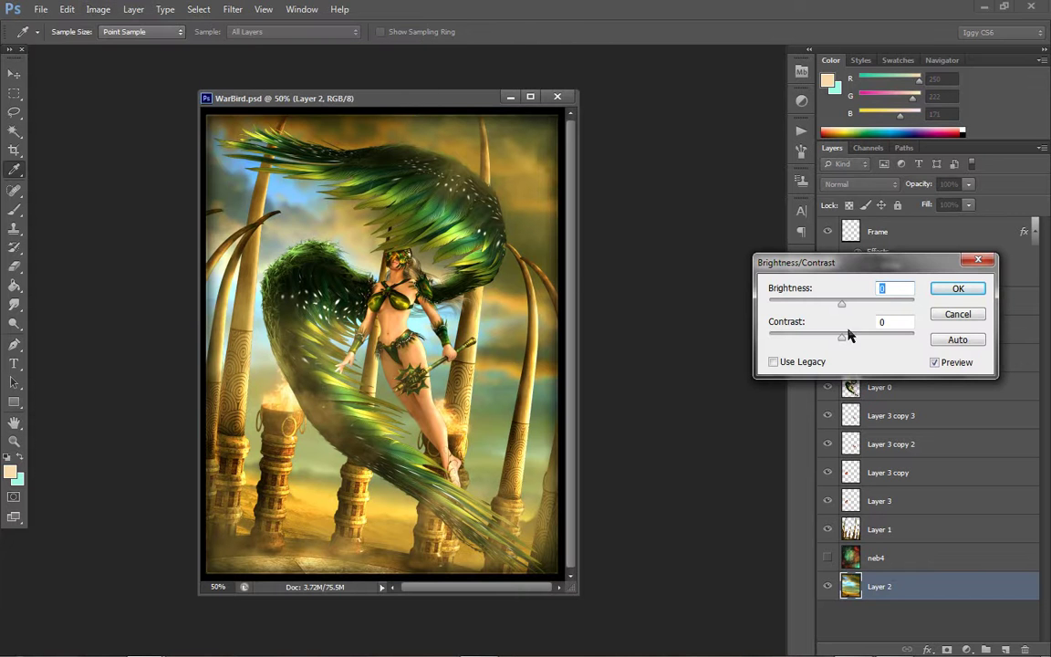
drag(847, 335, 888, 341)
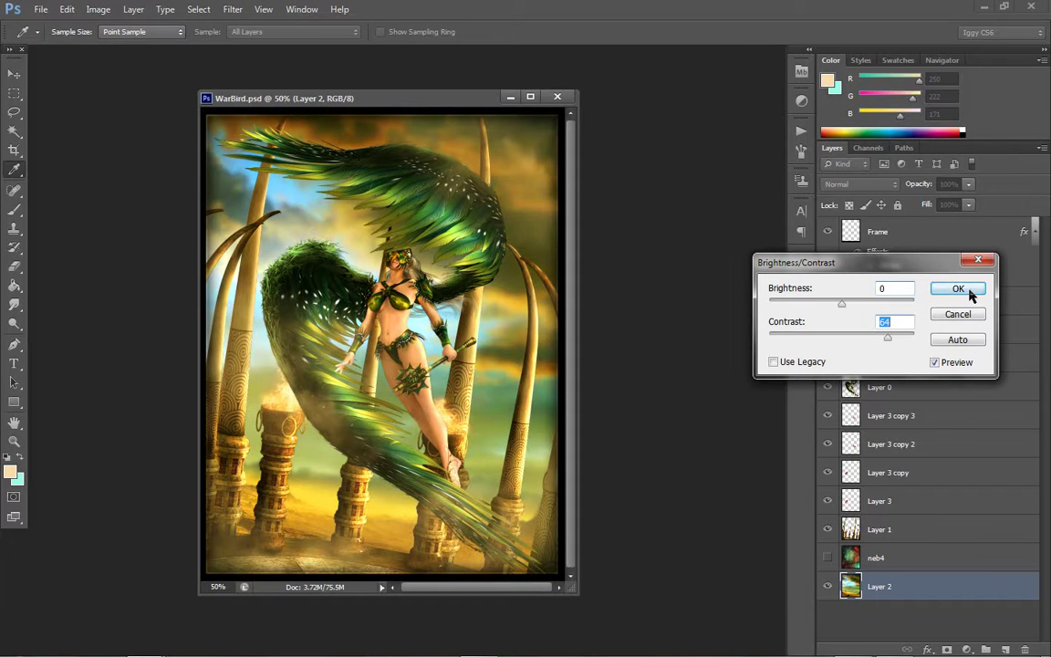
click(964, 290)
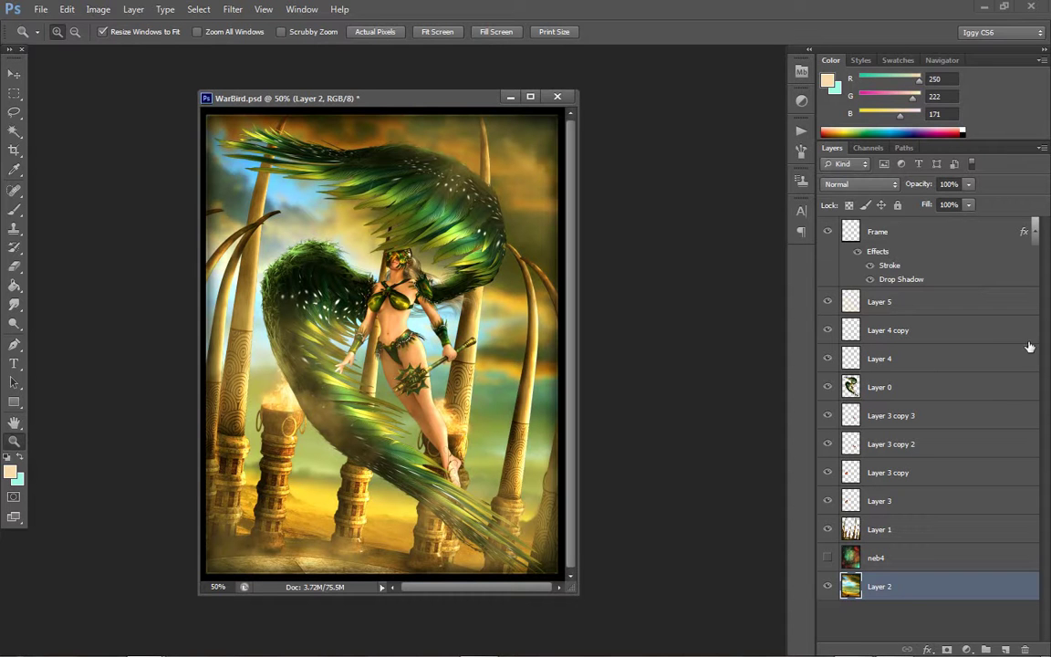
Shift the midtones of the winged figure on Layer 0 toward yellow with Color Balance
click(850, 384)
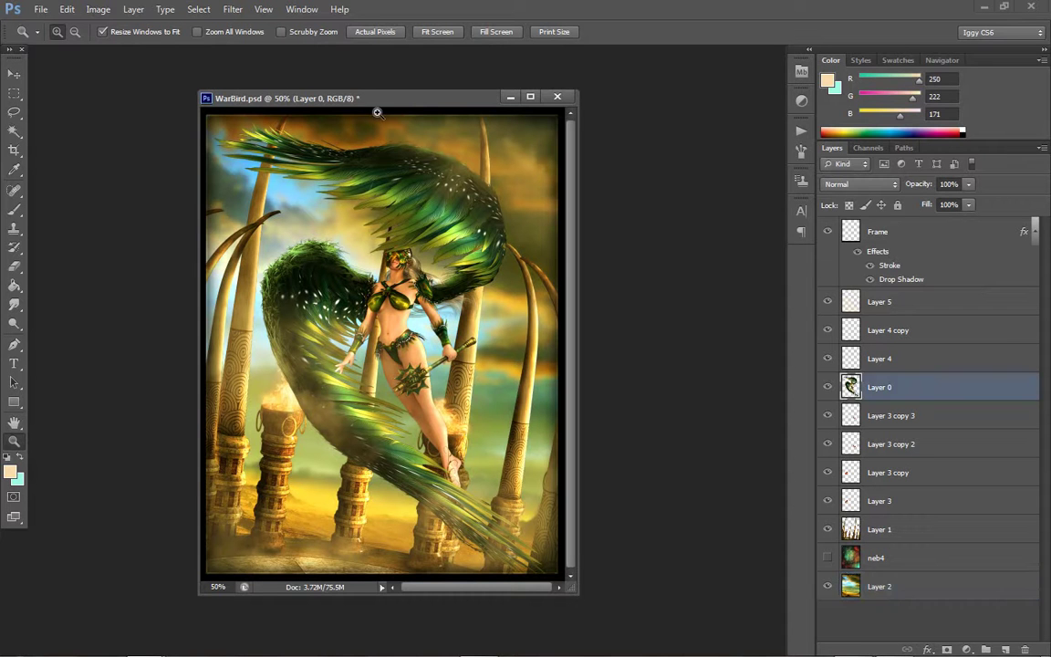
click(98, 9)
mouse_move(106, 45)
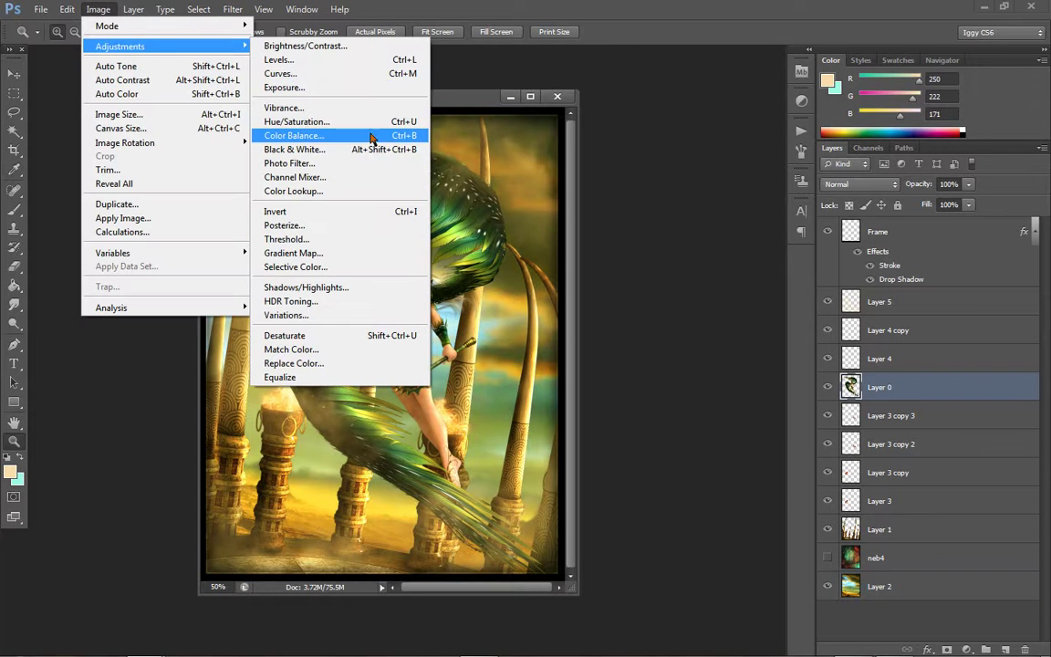
click(367, 136)
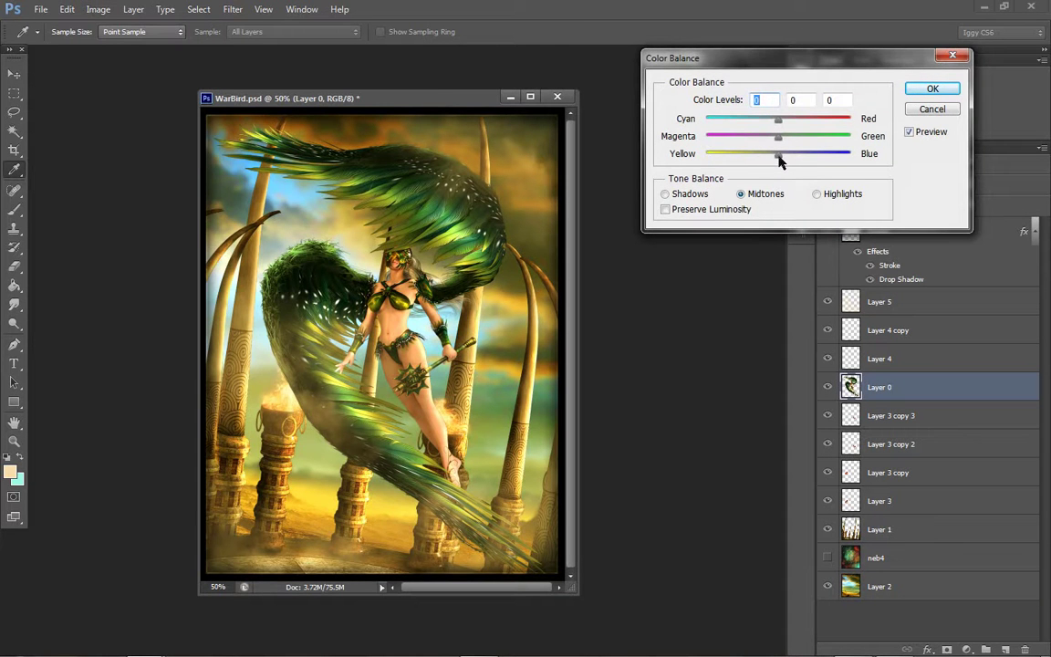
drag(780, 157, 747, 157)
click(935, 89)
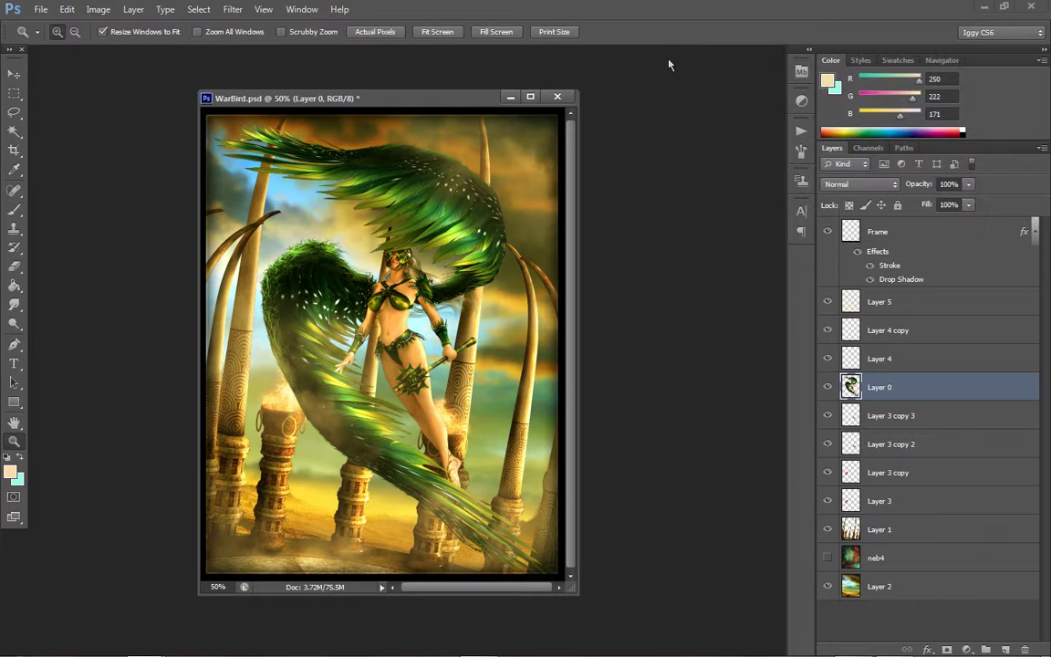
Try raising the brightness of the winged figure on Layer 0 to 56, and cancel it
click(98, 10)
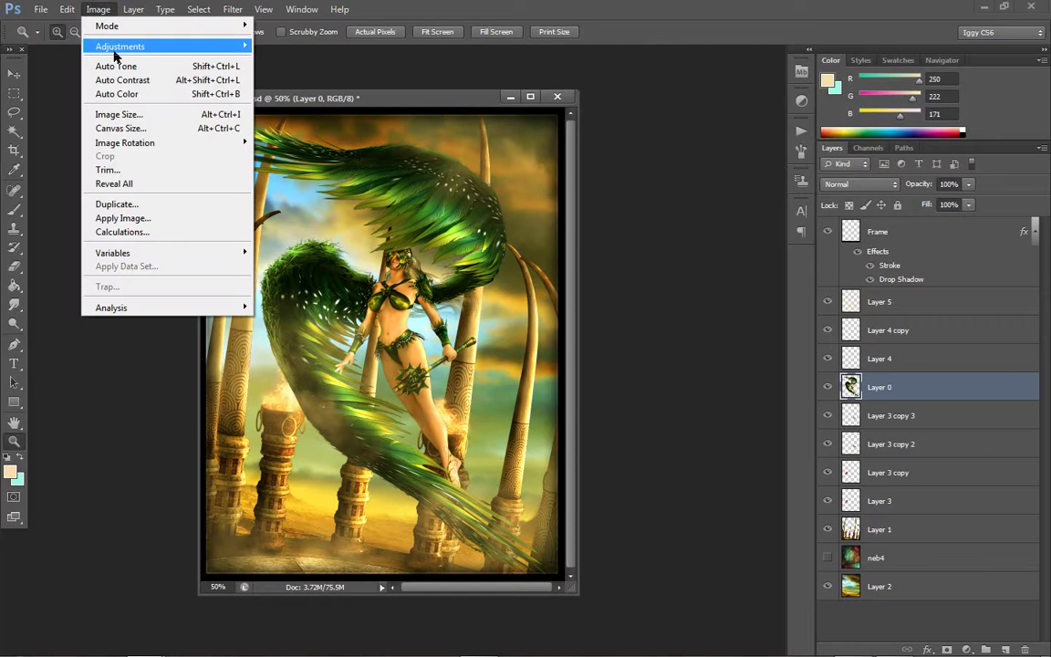
mouse_move(116, 46)
click(292, 45)
drag(841, 300, 869, 306)
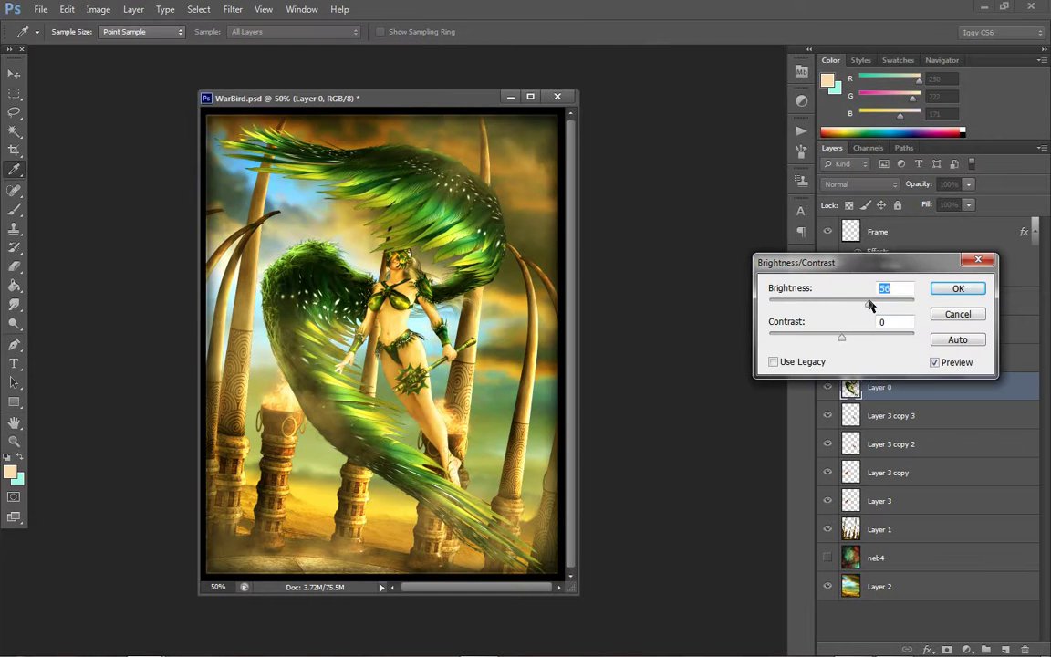
click(958, 315)
Try shifting the highlights of Layer 0 toward cyan and blue with Color Balance, and undo the adjustment
click(98, 9)
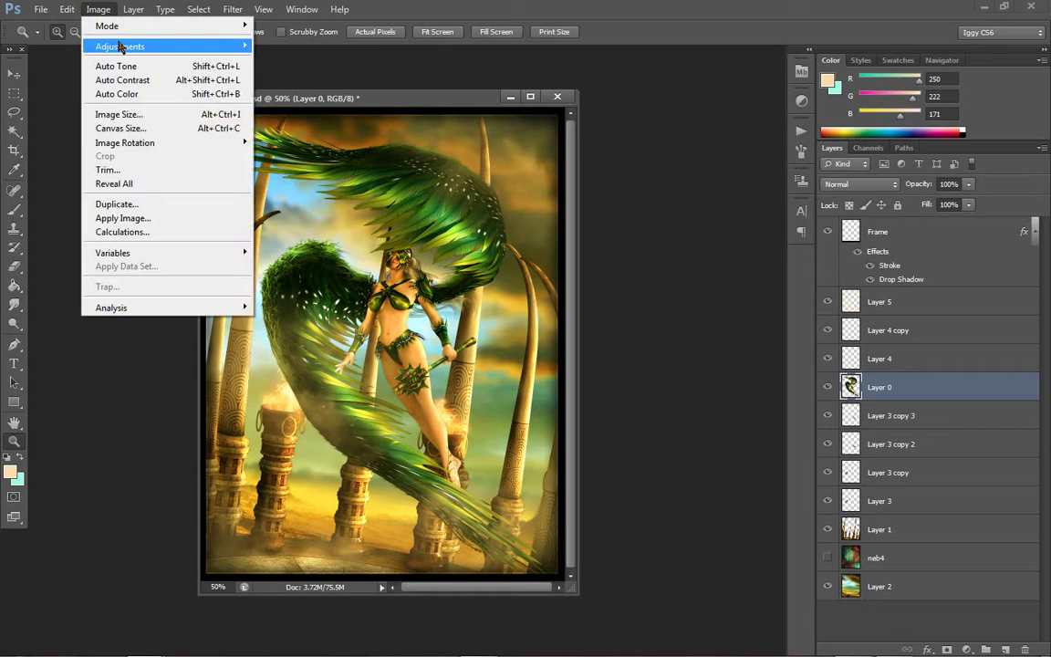
mouse_move(116, 46)
click(292, 135)
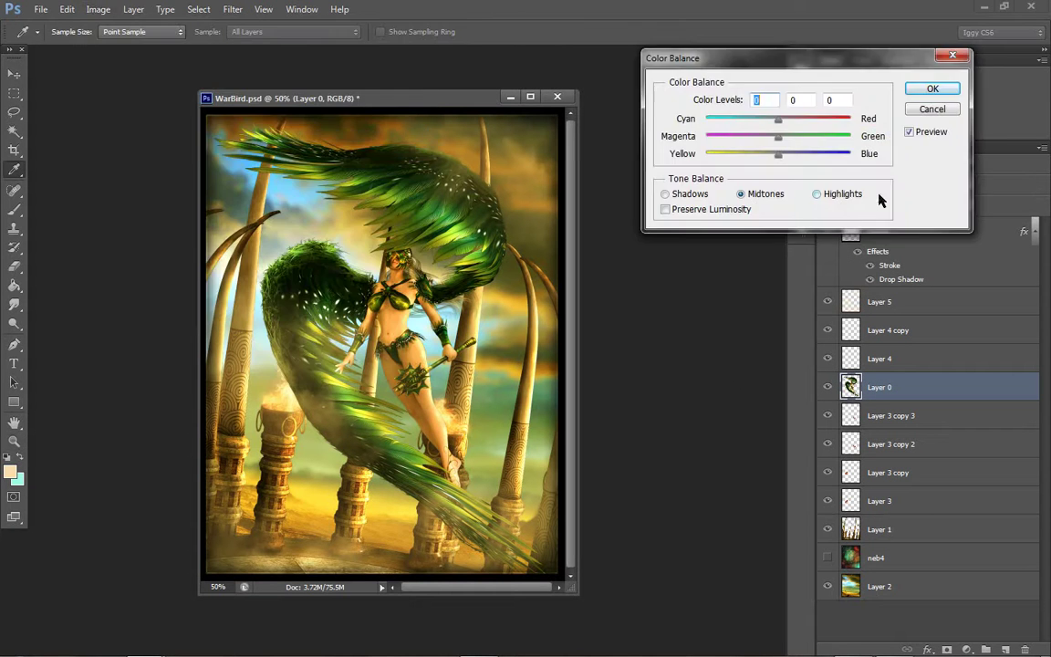
click(817, 194)
drag(778, 120, 590, 125)
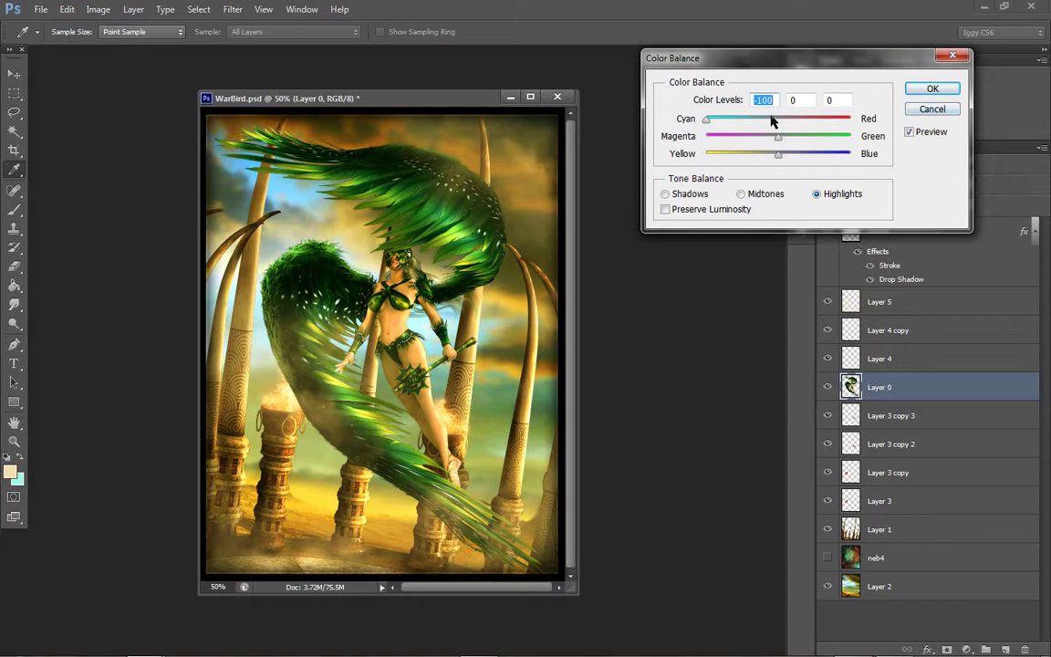
drag(706, 119, 818, 164)
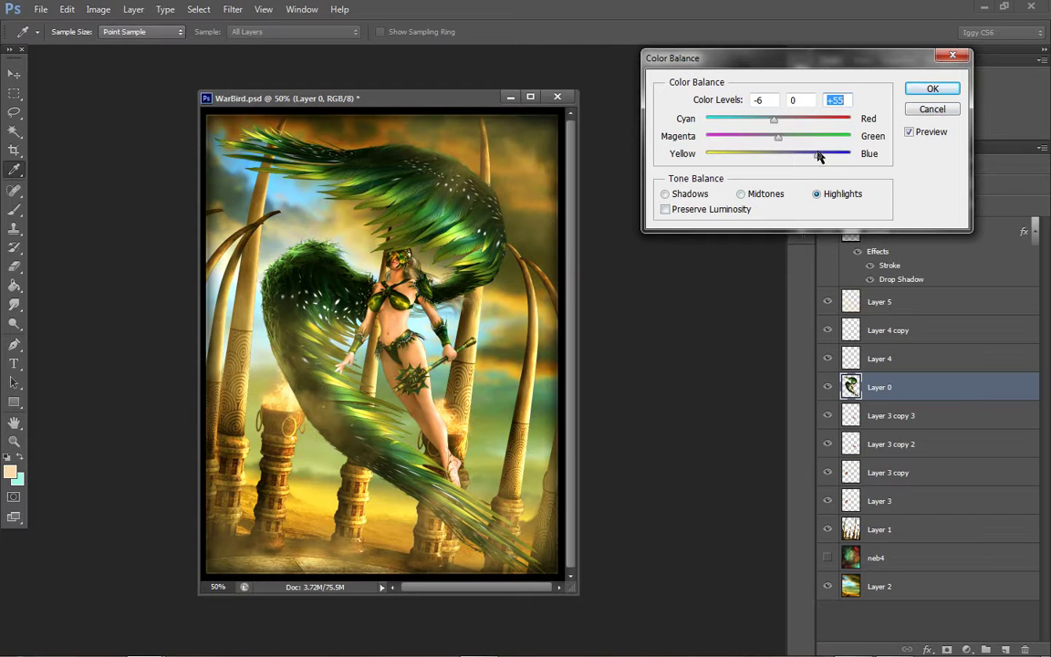
drag(818, 155, 874, 157)
drag(850, 155, 799, 159)
drag(773, 121, 746, 122)
mouse_move(812, 155)
mouse_down()
mouse_move(832, 155)
mouse_move(821, 157)
mouse_up()
click(933, 89)
key(z)
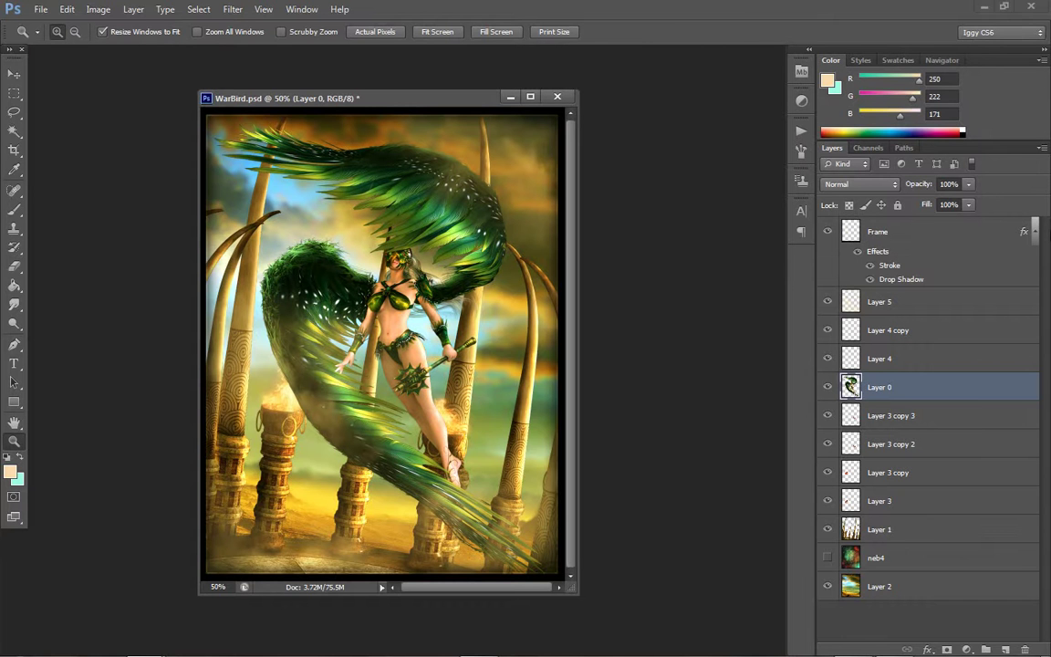
click(67, 10)
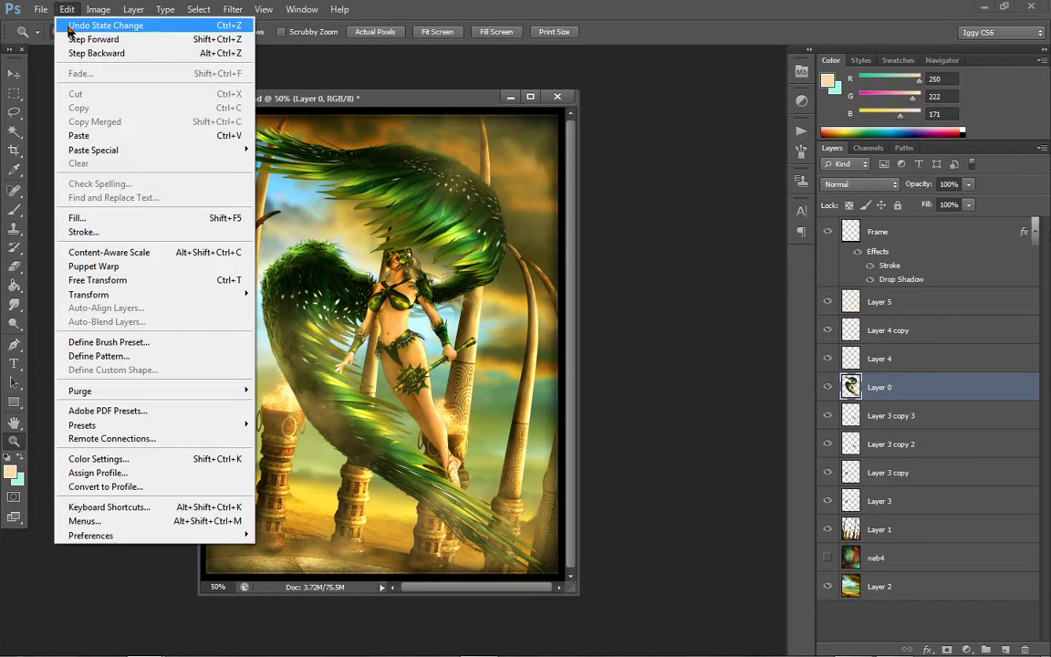
click(80, 39)
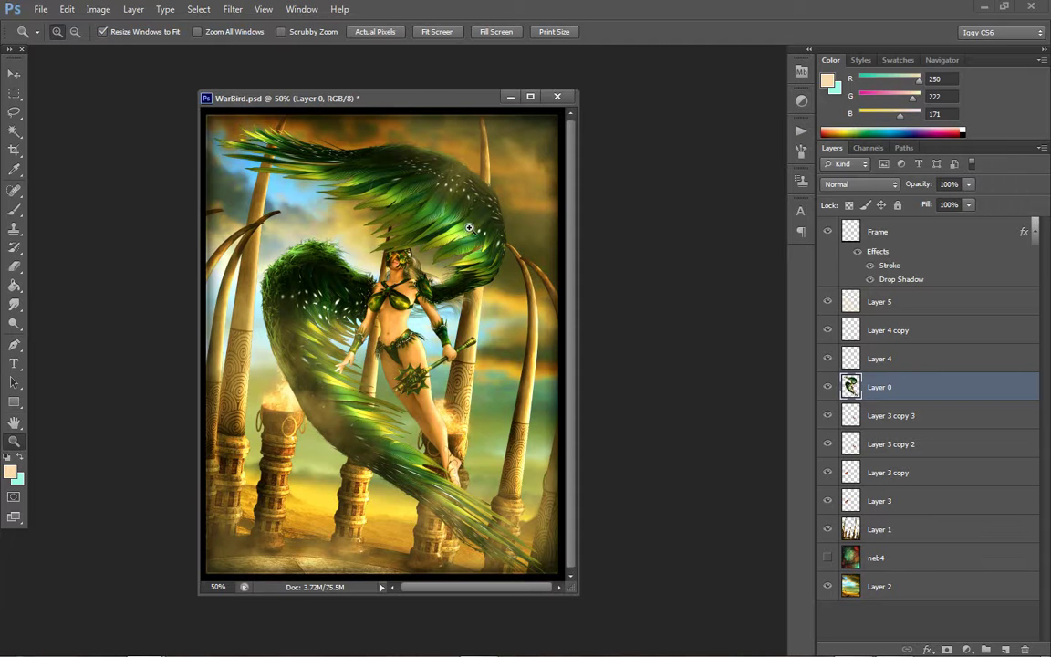
Shift the highlights of the winged figure on Layer 0 toward blue by +43 with Color Balance
click(425, 201)
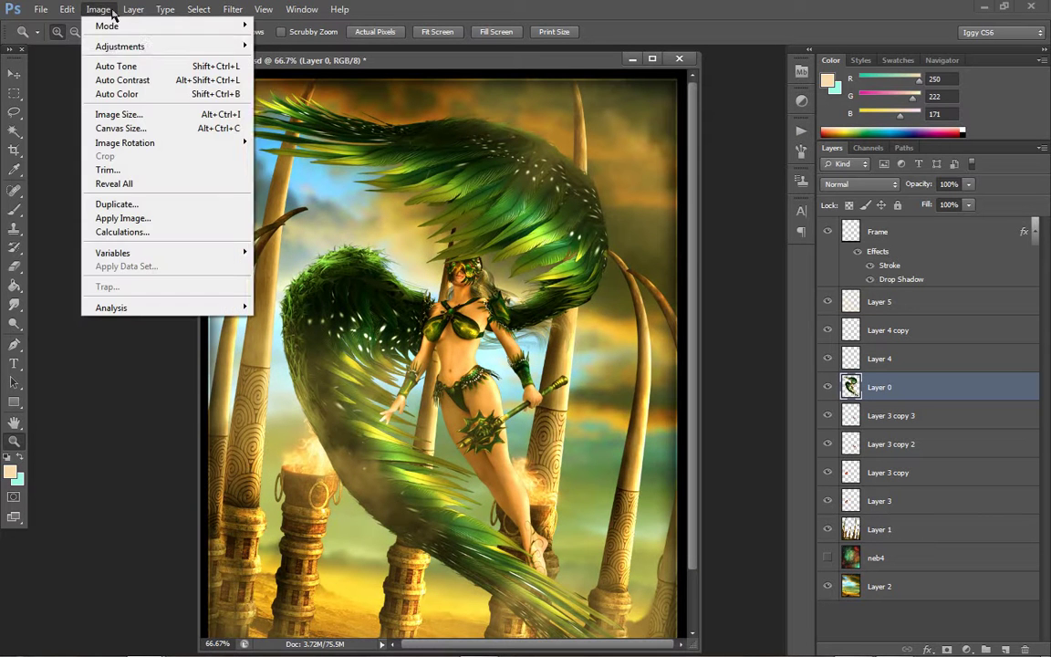
click(100, 10)
mouse_move(102, 46)
click(358, 135)
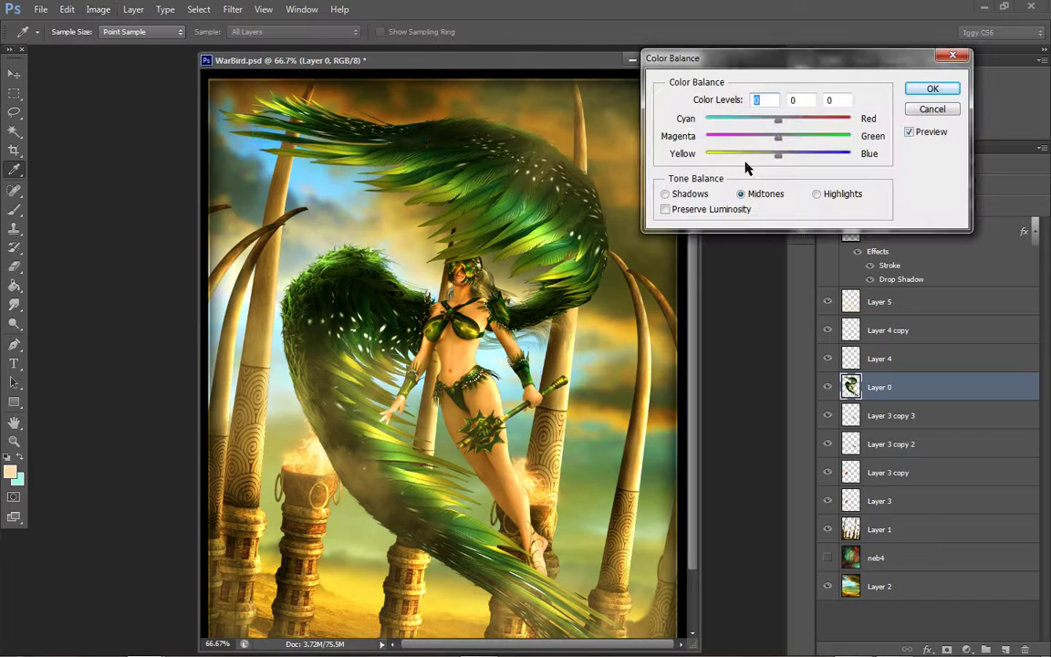
drag(782, 154, 810, 160)
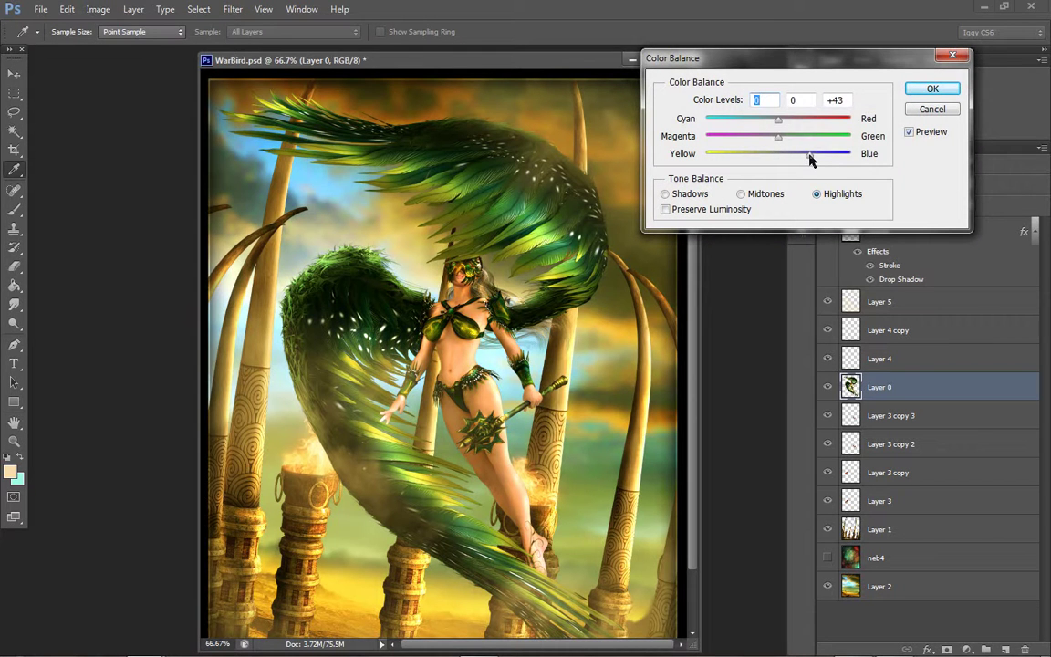
click(917, 91)
key(z)
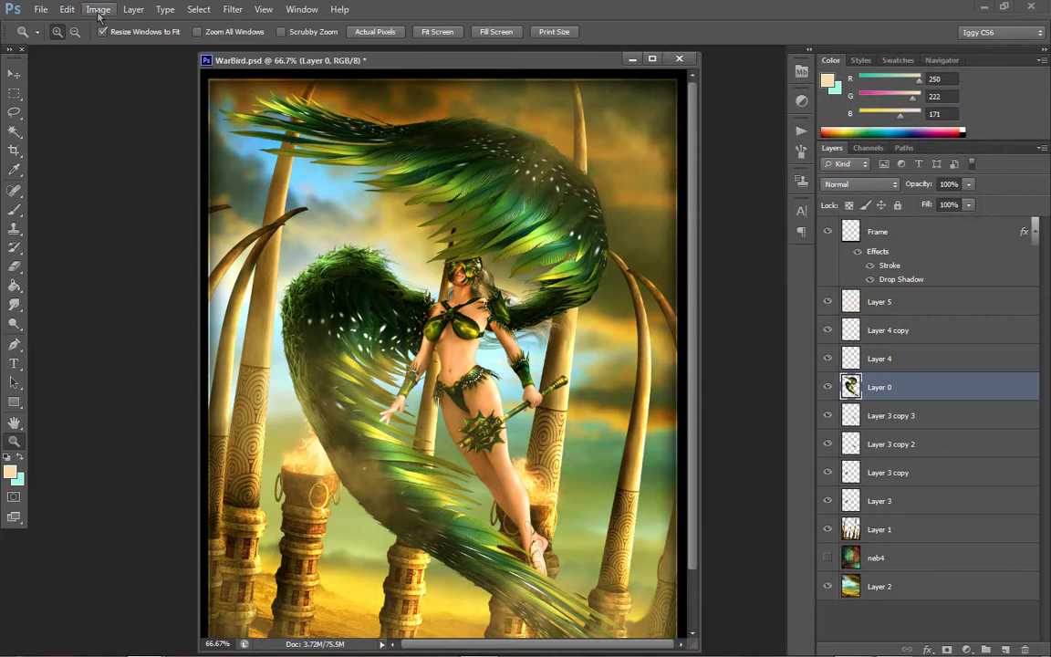
click(98, 9)
mouse_move(100, 45)
click(333, 135)
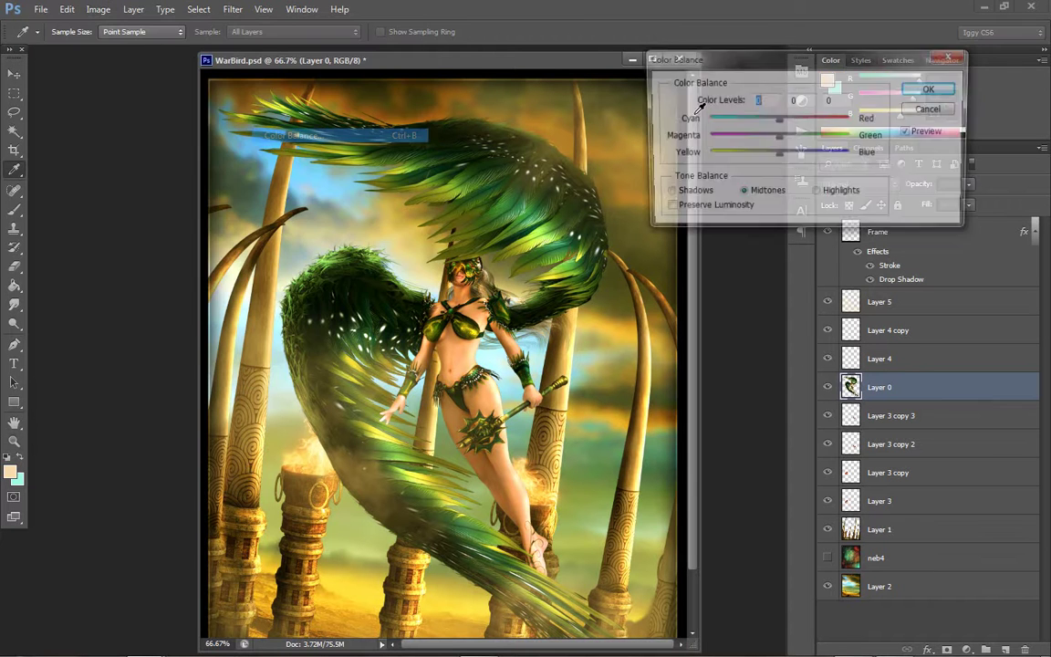
click(931, 110)
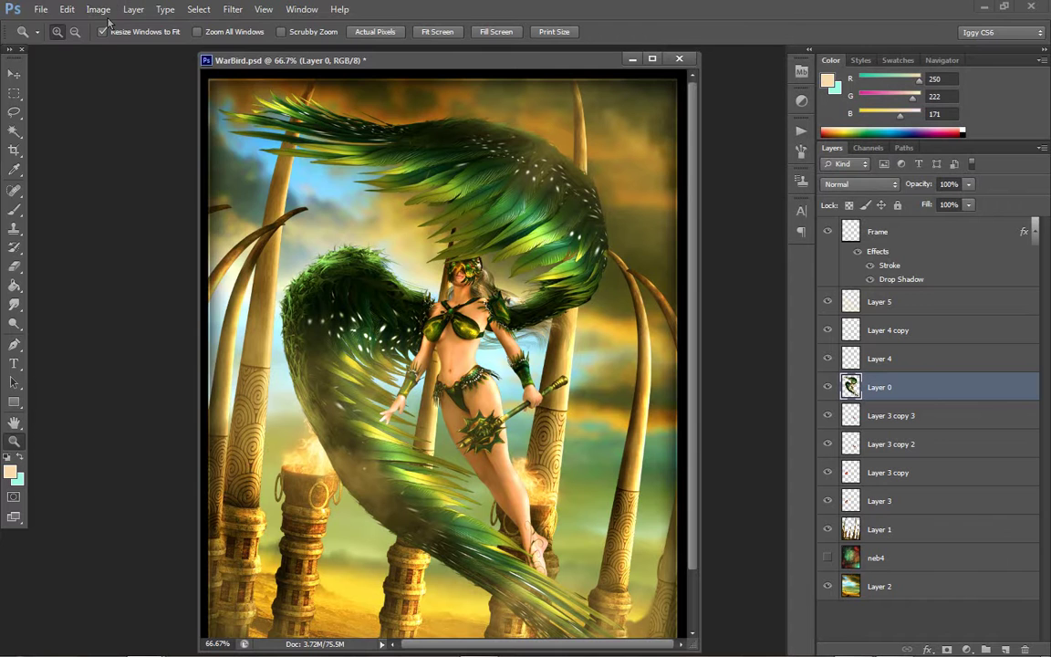
Try increasing the saturation of Layer 0 to +12 with Hue/Saturation, and cancel it
click(98, 9)
mouse_move(196, 47)
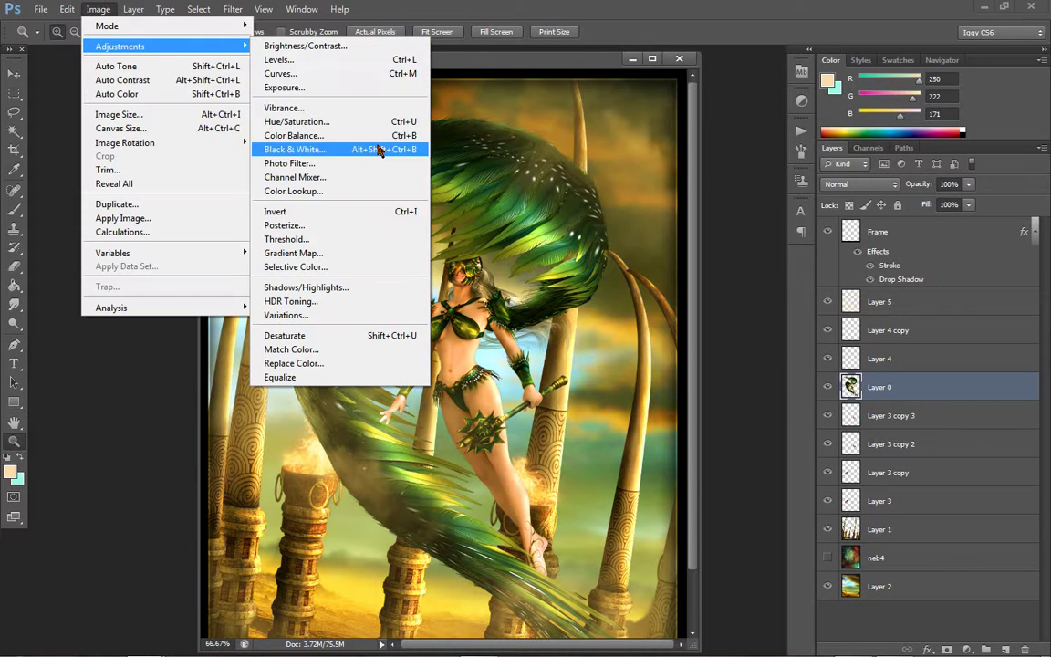
click(374, 121)
mouse_move(839, 292)
mouse_down()
mouse_move(862, 301)
mouse_move(848, 300)
mouse_up()
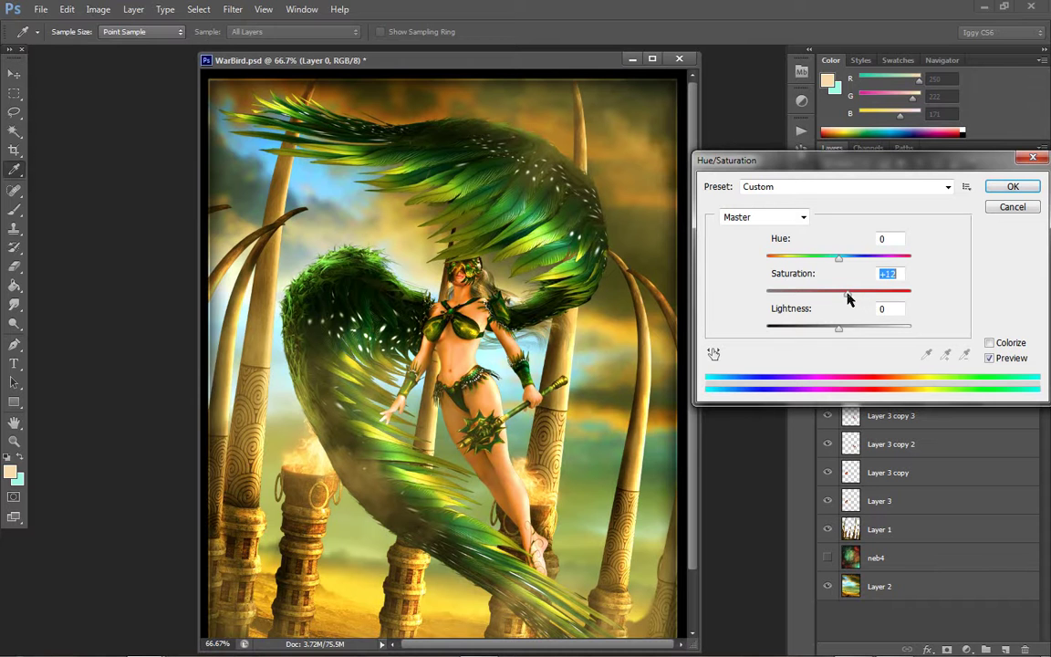
click(1013, 206)
key(z)
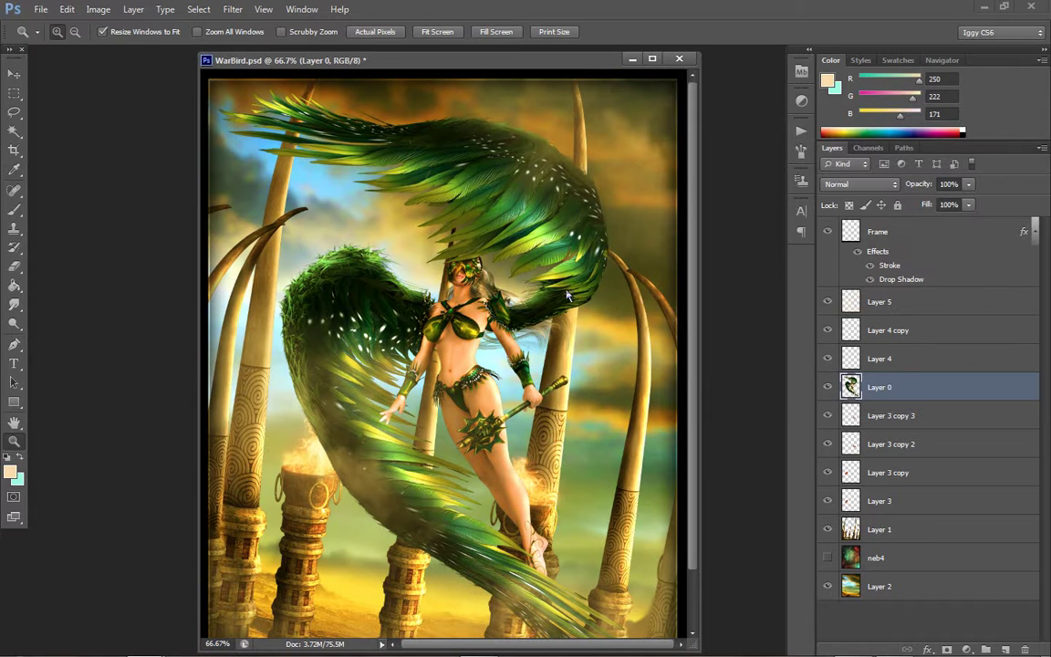
Examine the colours of the wings, figure and pillars at 100%, and return to the 50% overview
right_click(568, 291)
click(612, 372)
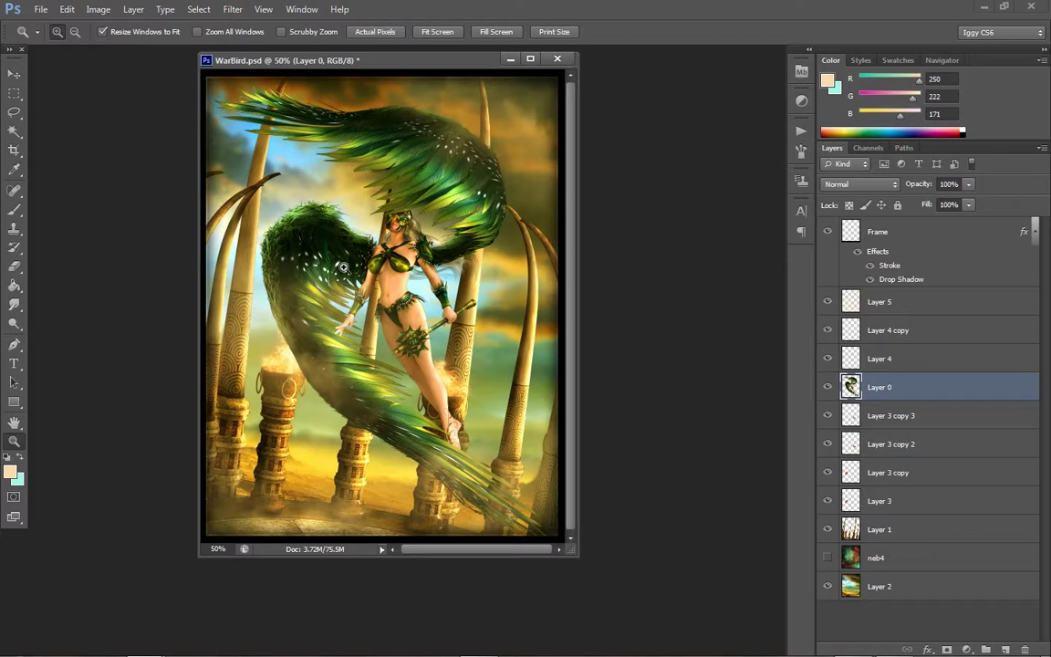
click(556, 297)
click(502, 265)
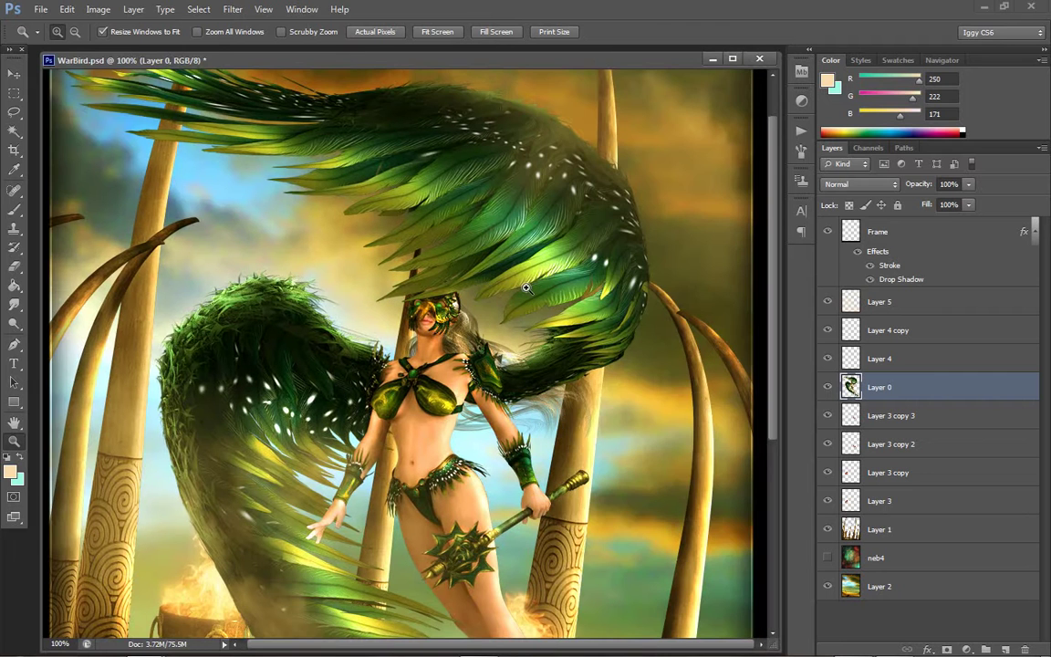
scroll(432, 275, down, 5)
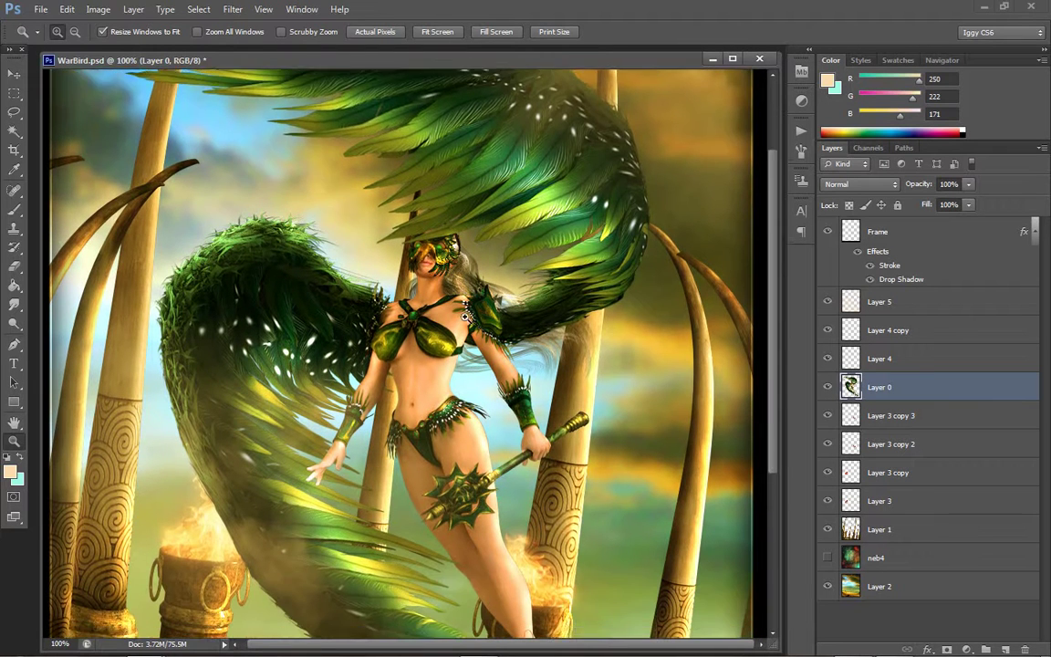
scroll(466, 322, down, 8)
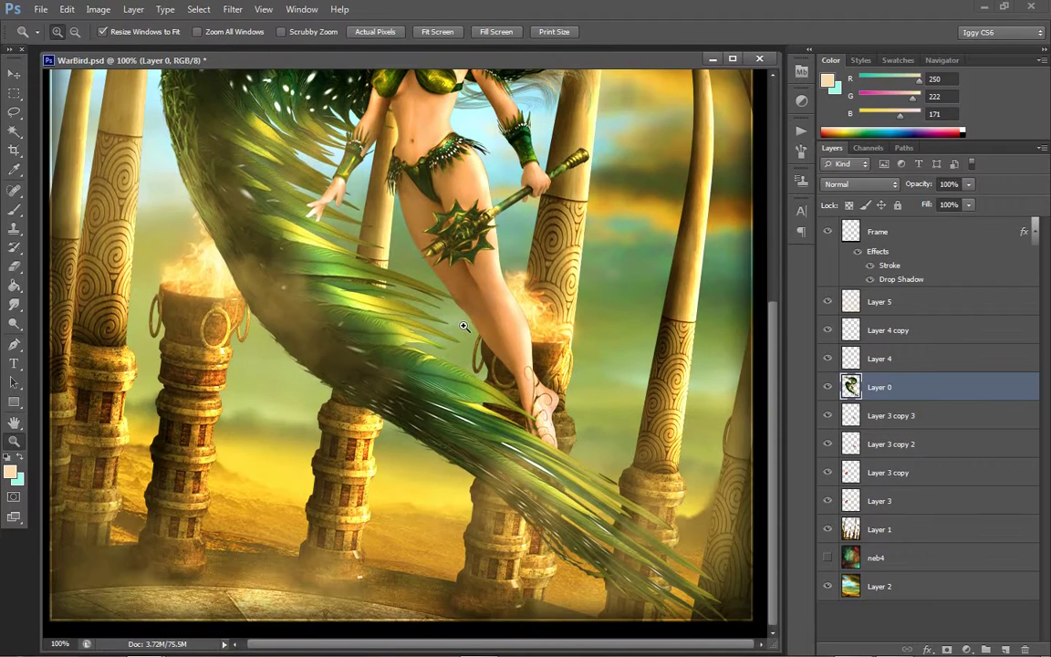
right_click(464, 327)
click(508, 406)
right_click(363, 294)
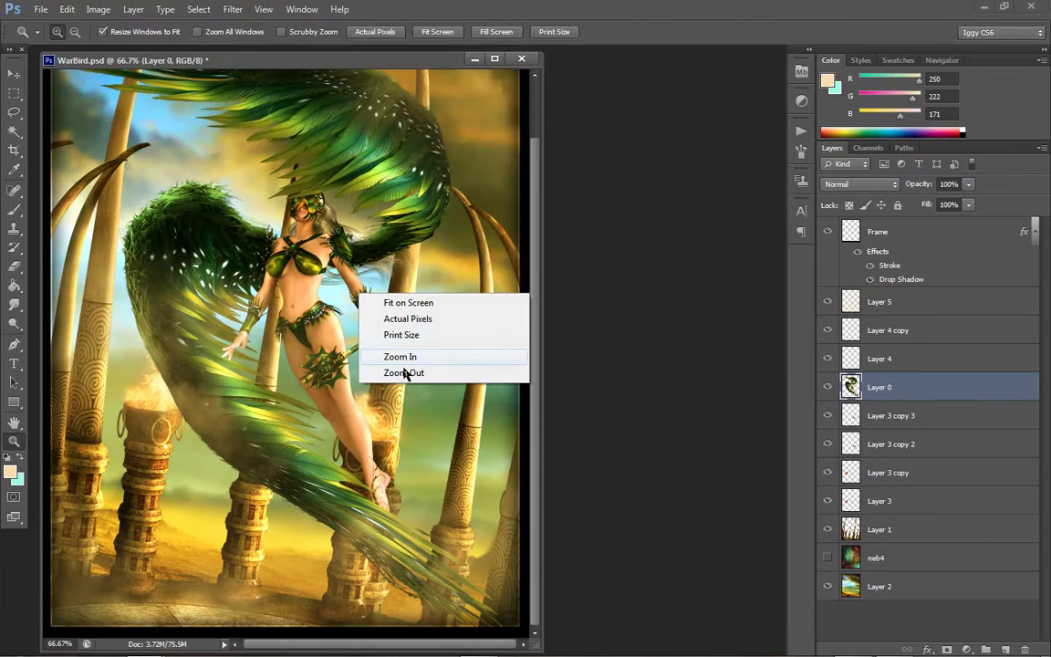
click(411, 372)
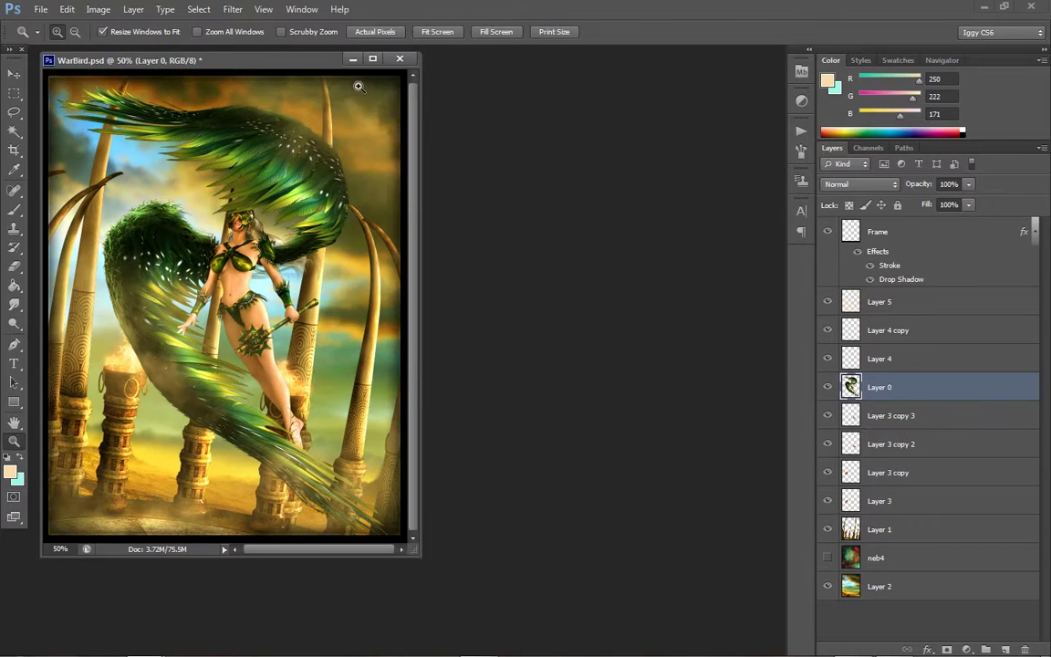
Add a new layer named Layer 6 directly above the hidden neb4 layer, in Normal mode at 100% opacity
drag(293, 65, 484, 112)
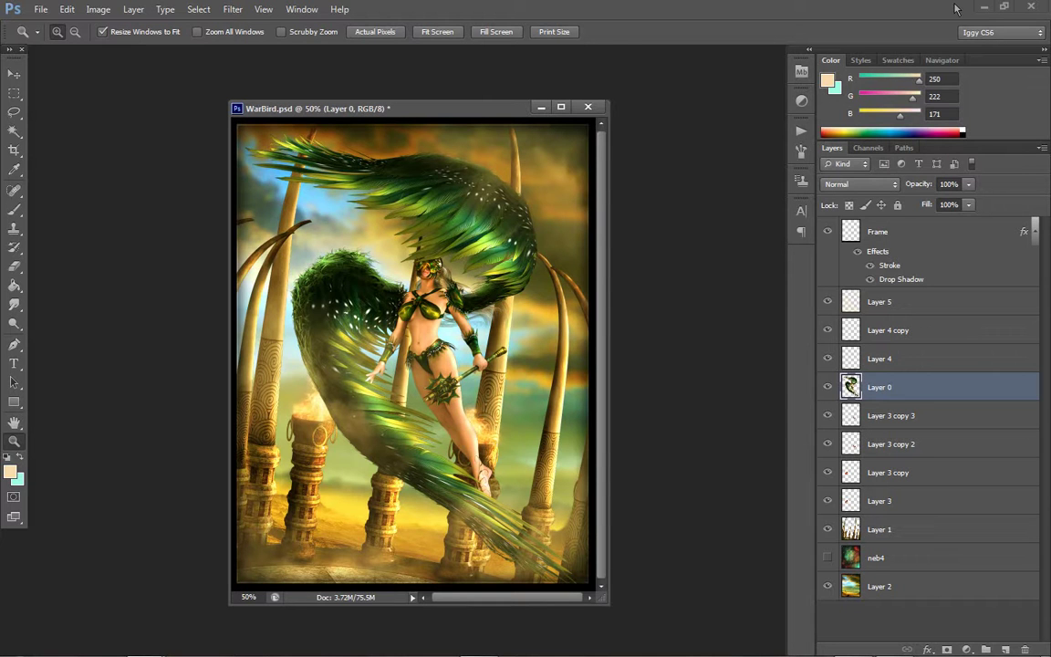
click(890, 531)
click(903, 557)
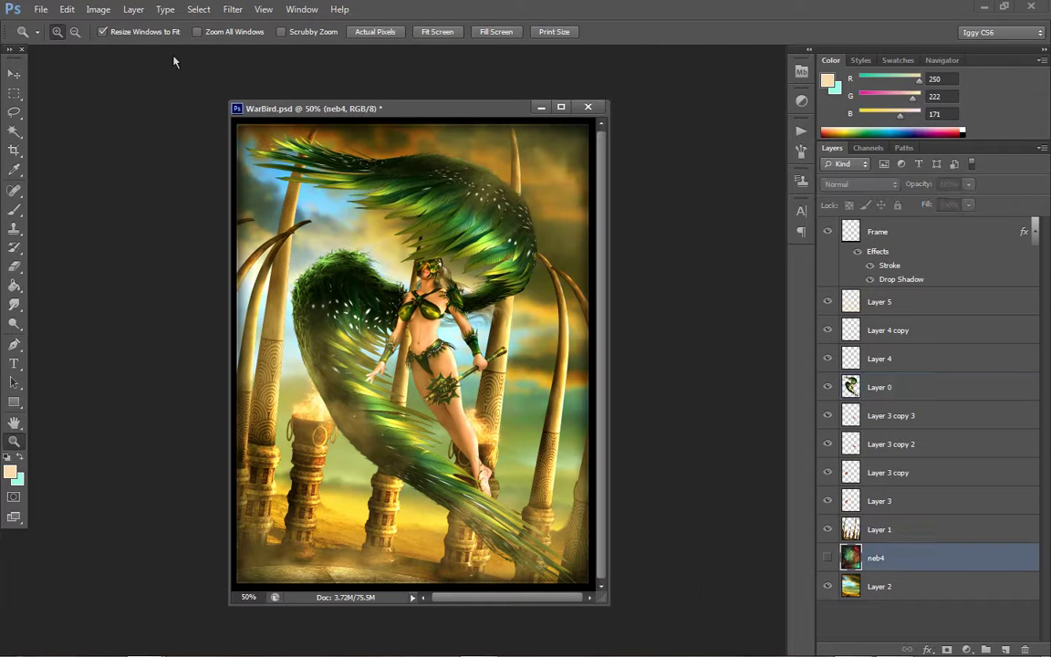
click(133, 9)
mouse_move(146, 26)
click(332, 25)
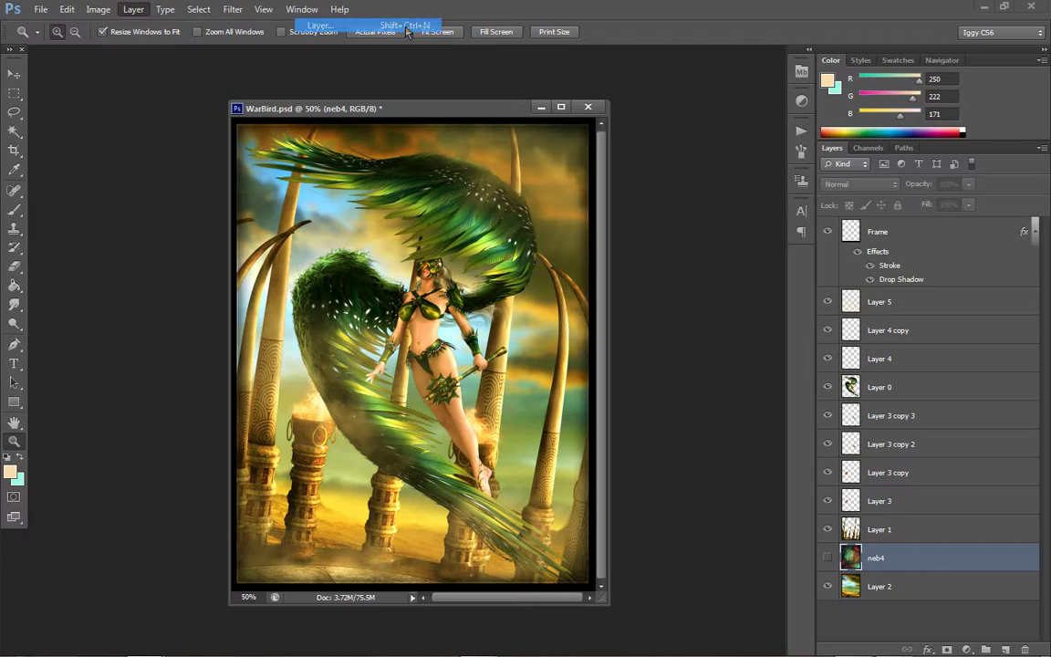
click(595, 188)
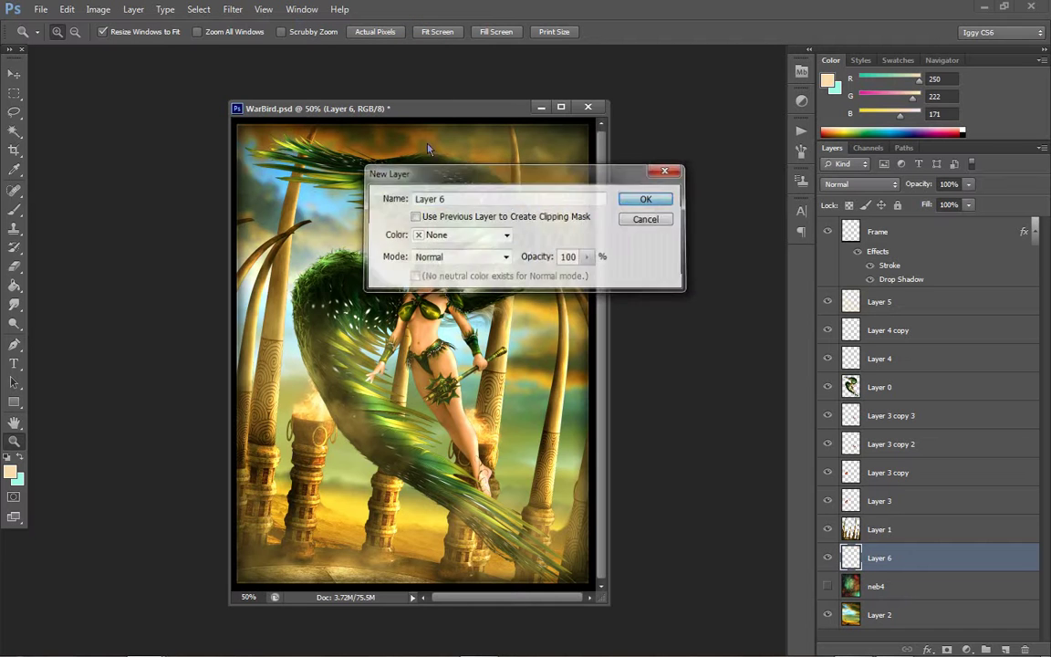
Load the mystikel-Bokeh-Beams.abr brush set from the Beautiful Bokeh folder inside !Light FX for the Brush tool
click(14, 209)
click(74, 37)
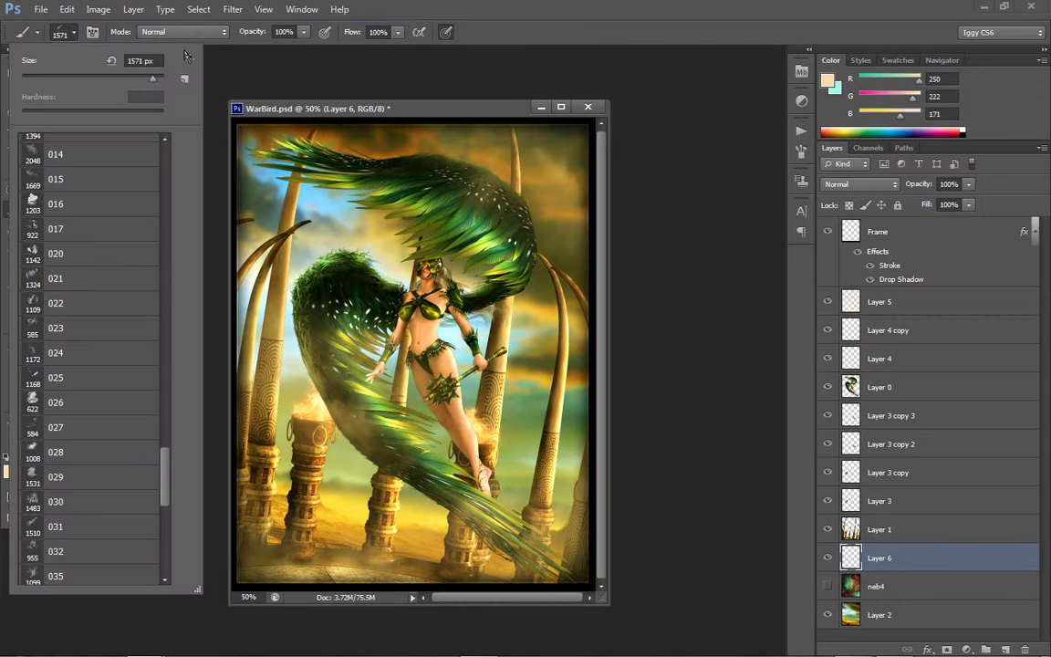
click(187, 57)
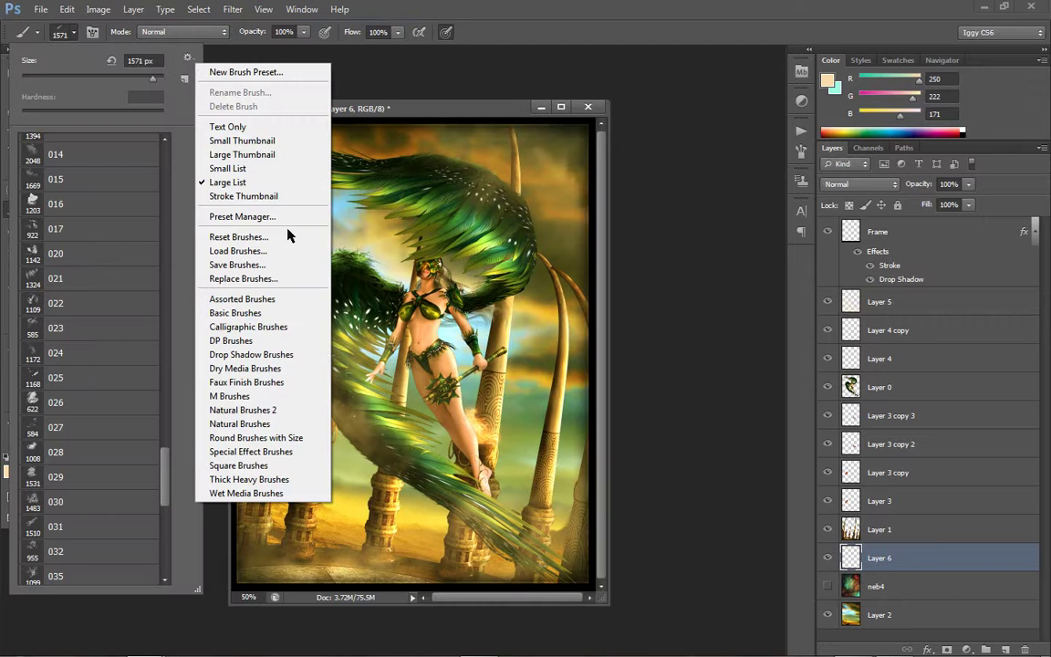
click(238, 250)
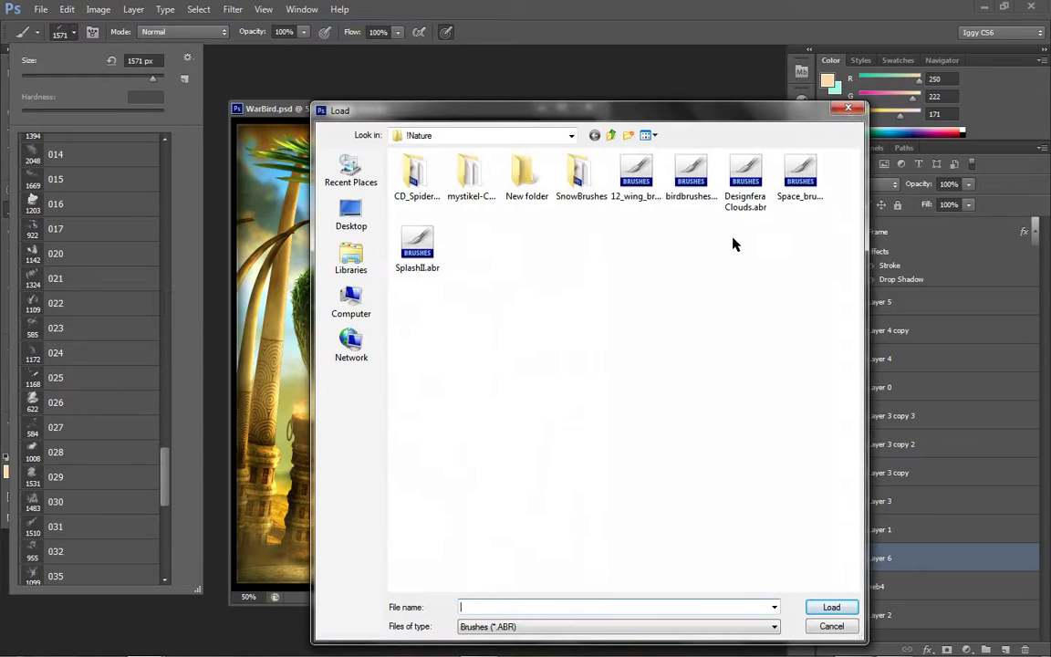
click(610, 135)
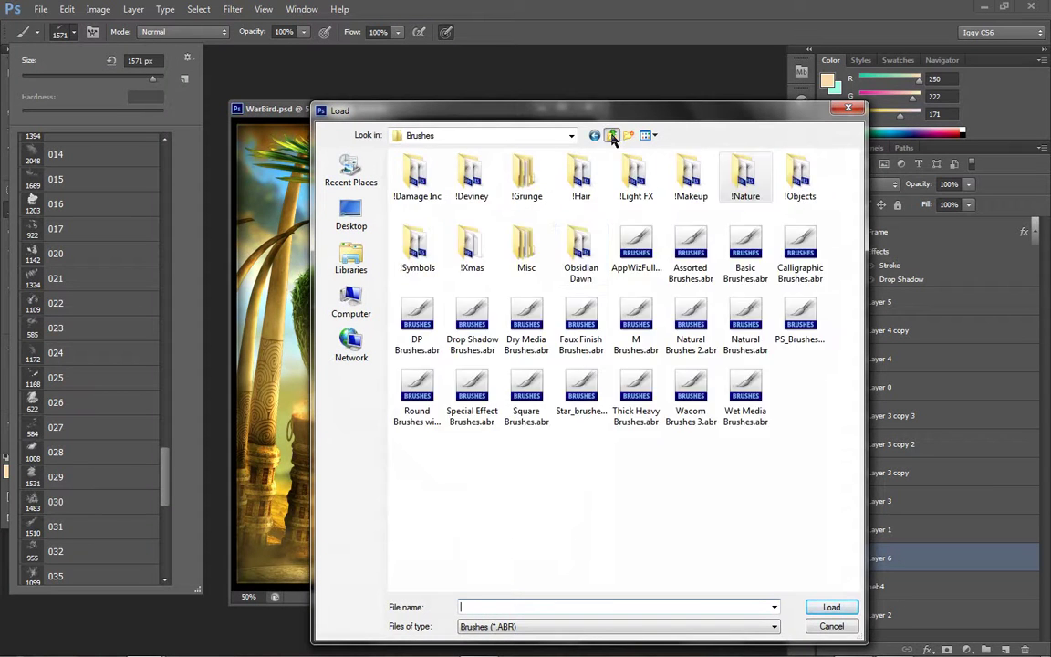
double_click(634, 175)
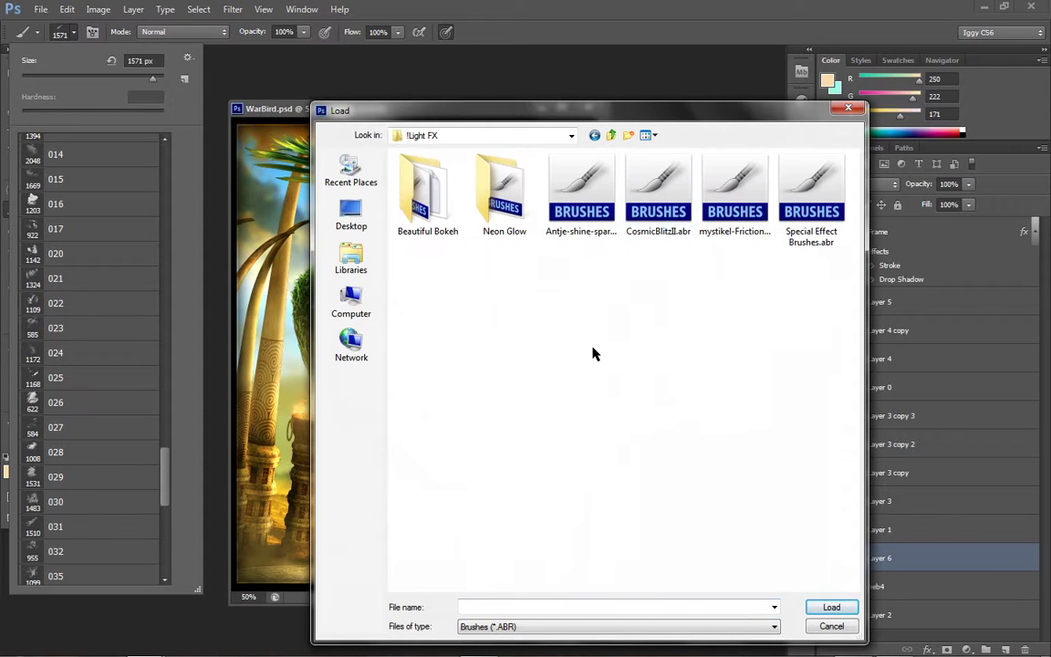
double_click(418, 202)
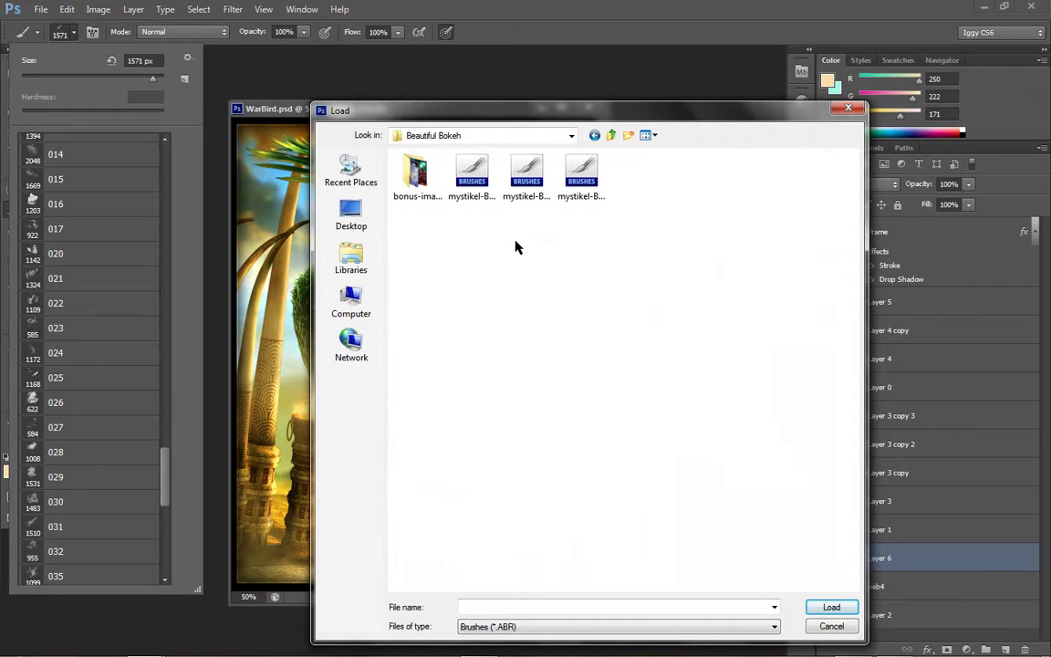
click(493, 195)
click(523, 190)
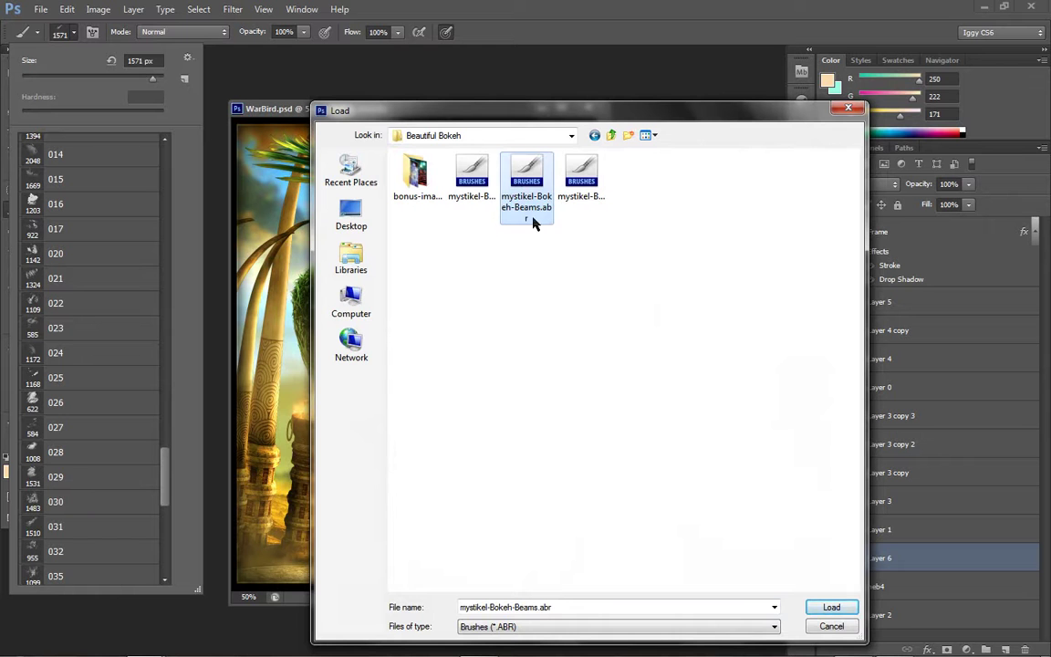
double_click(524, 203)
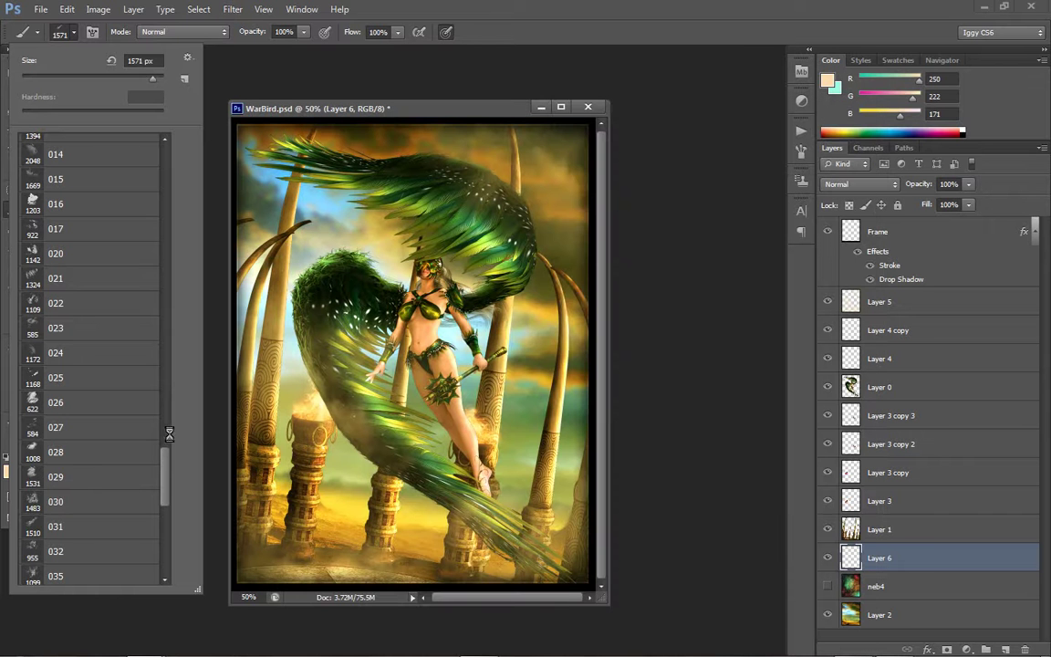
Choose the 2377 px mystikel light-beam brush, try it on Layer 6, and undo the stroke
scroll(162, 464, down, 6)
drag(163, 464, 152, 527)
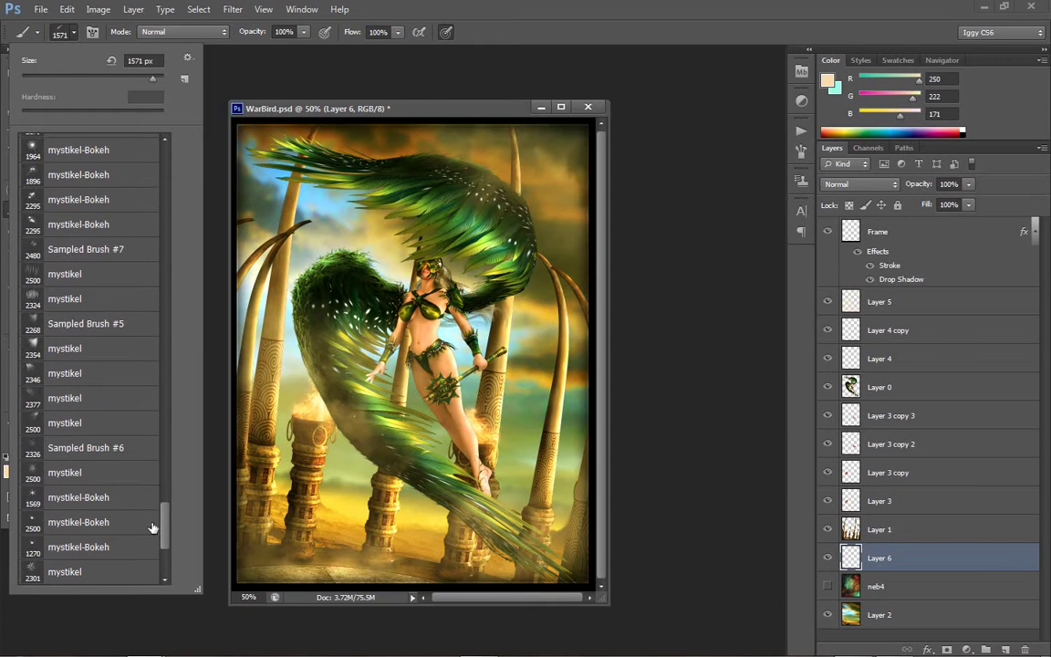
click(69, 398)
click(224, 86)
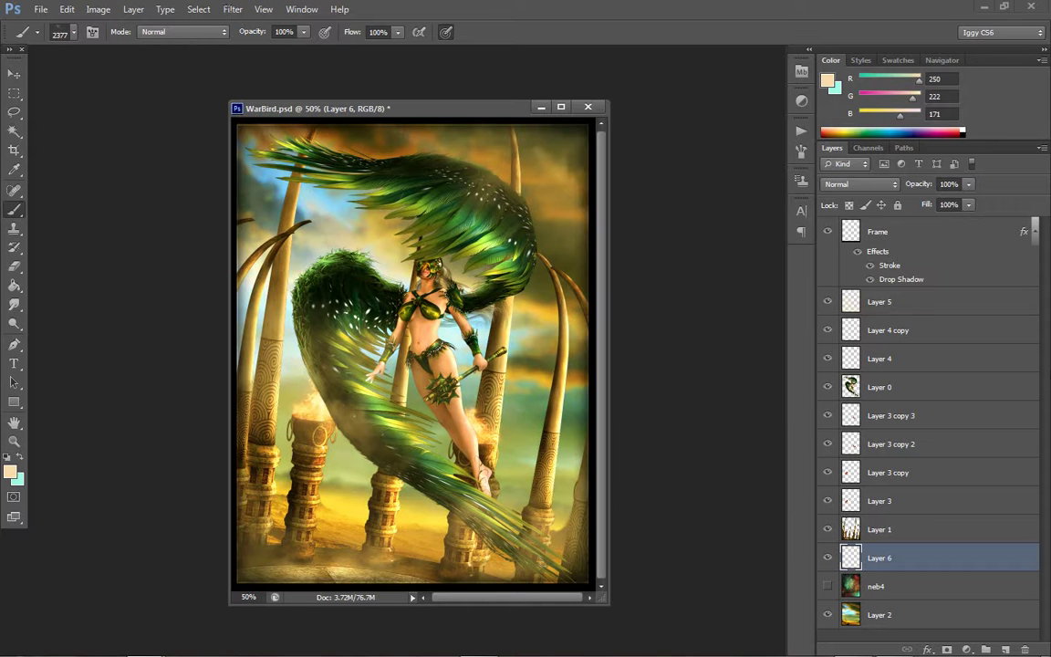
key(ctrl+z)
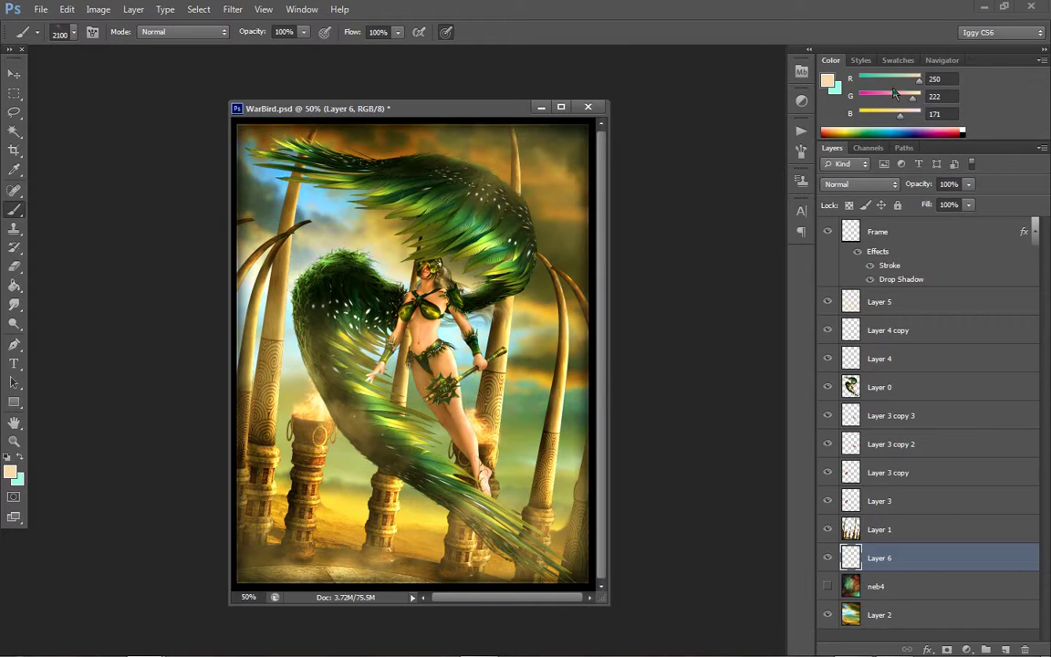
Set the foreground colour to white (ffffff)
click(828, 80)
drag(629, 283, 598, 244)
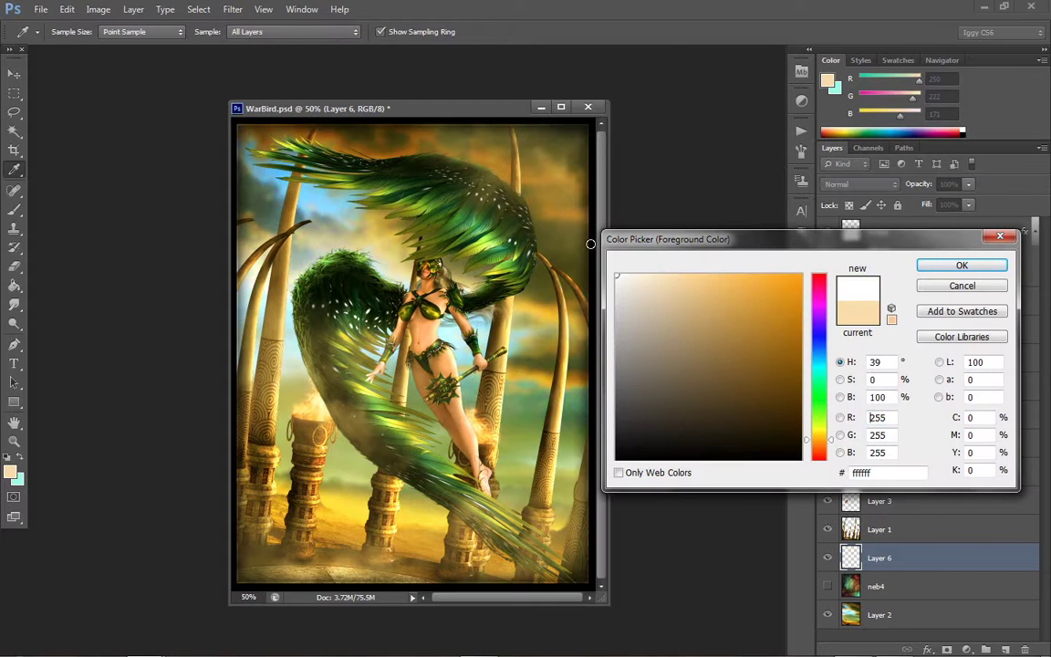
click(959, 267)
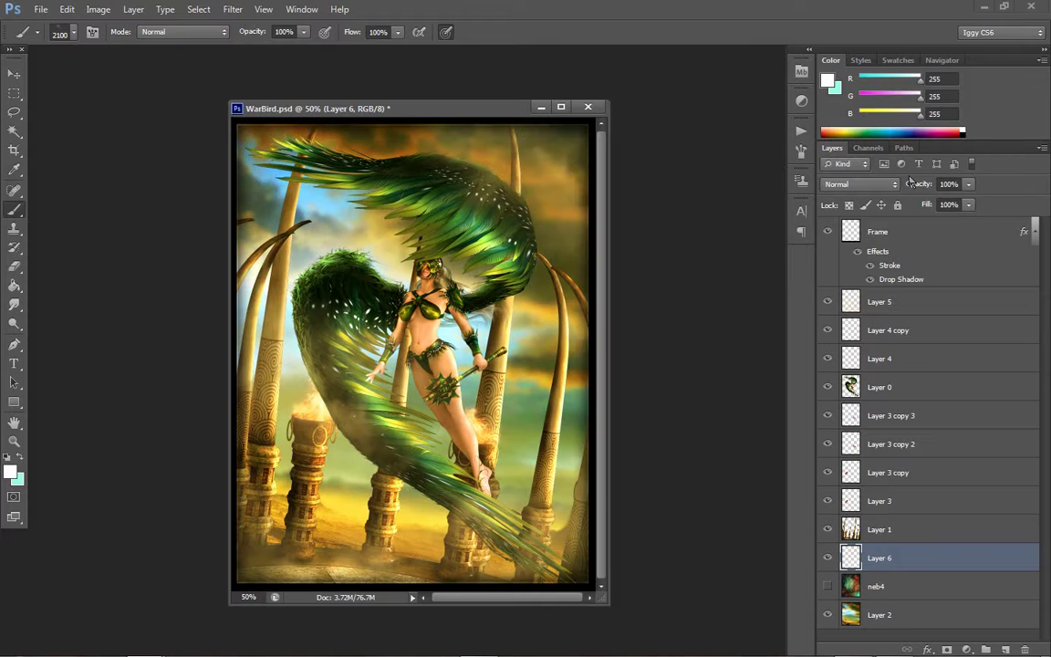
Set the foreground colour to pale yellow (fff99f)
click(829, 82)
click(711, 279)
click(685, 273)
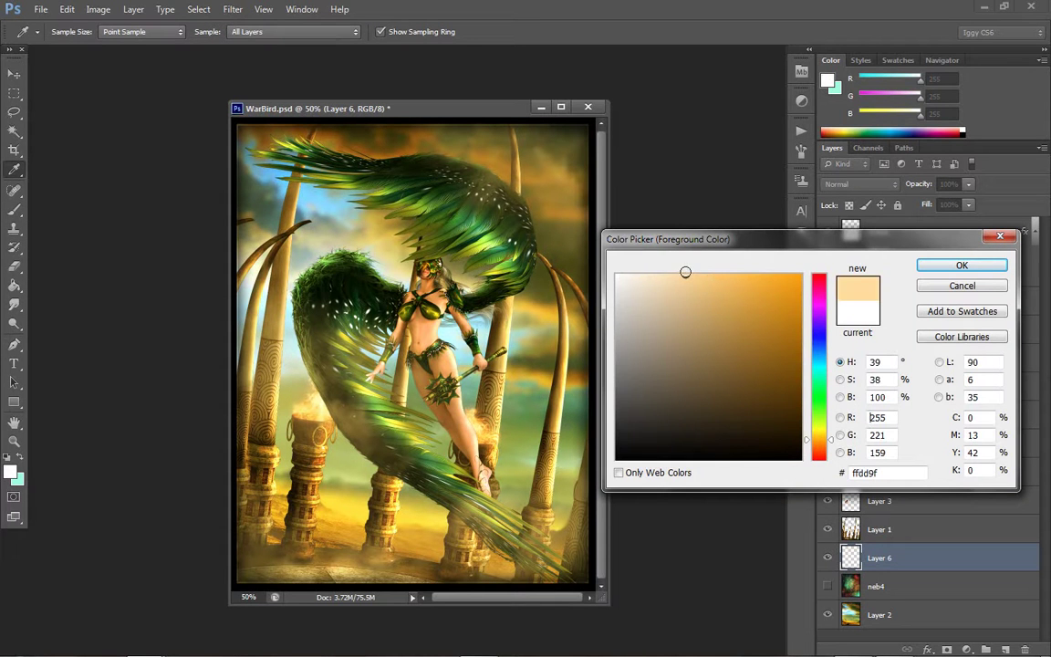
click(819, 431)
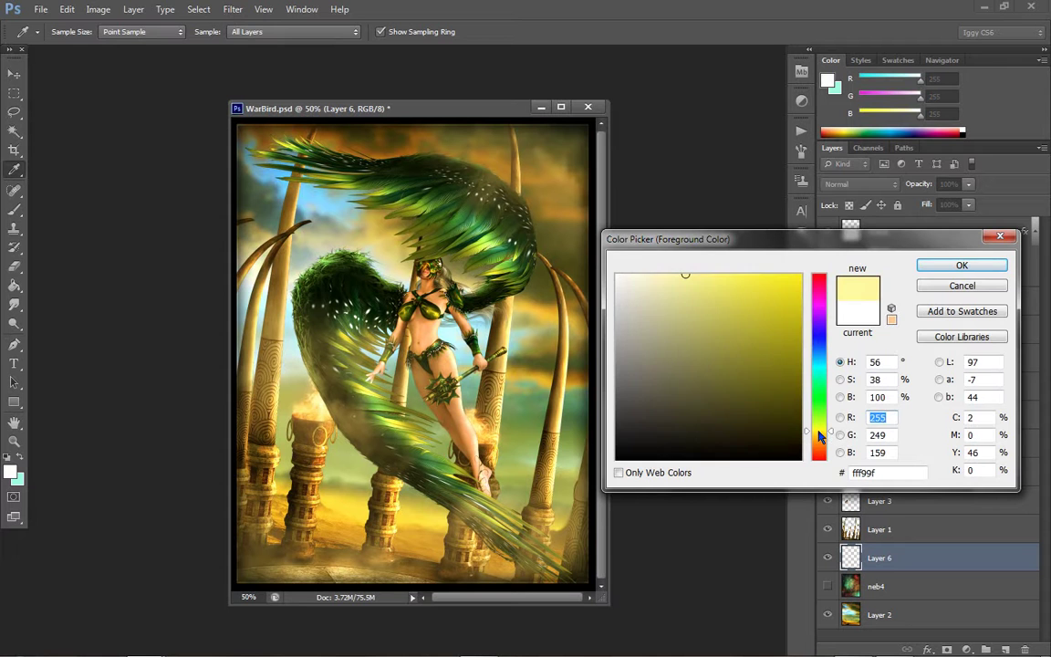
click(960, 266)
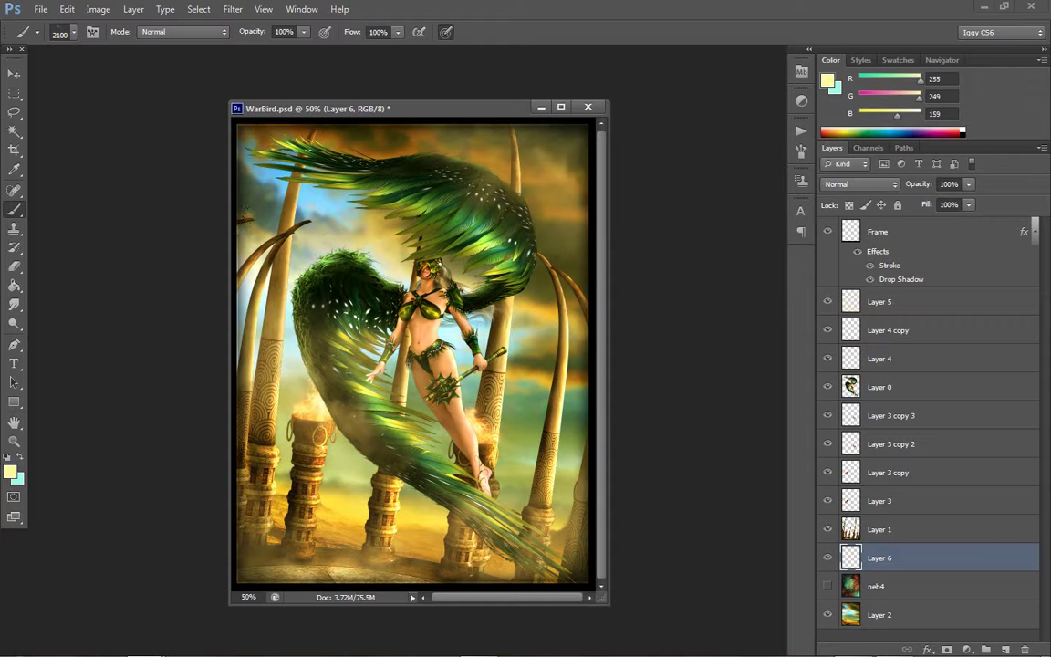
Stamp pale yellow light beams over the sky on Layer 6, compare with and without them, and reduce the brush size to 1600 px
click(338, 447)
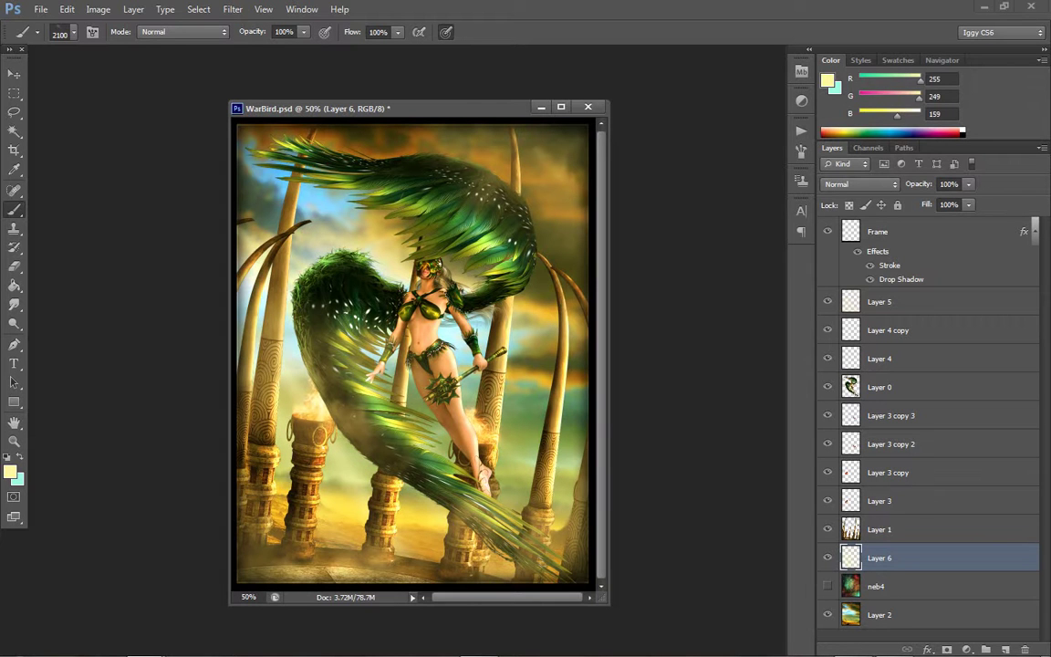
key(ctrl+z)
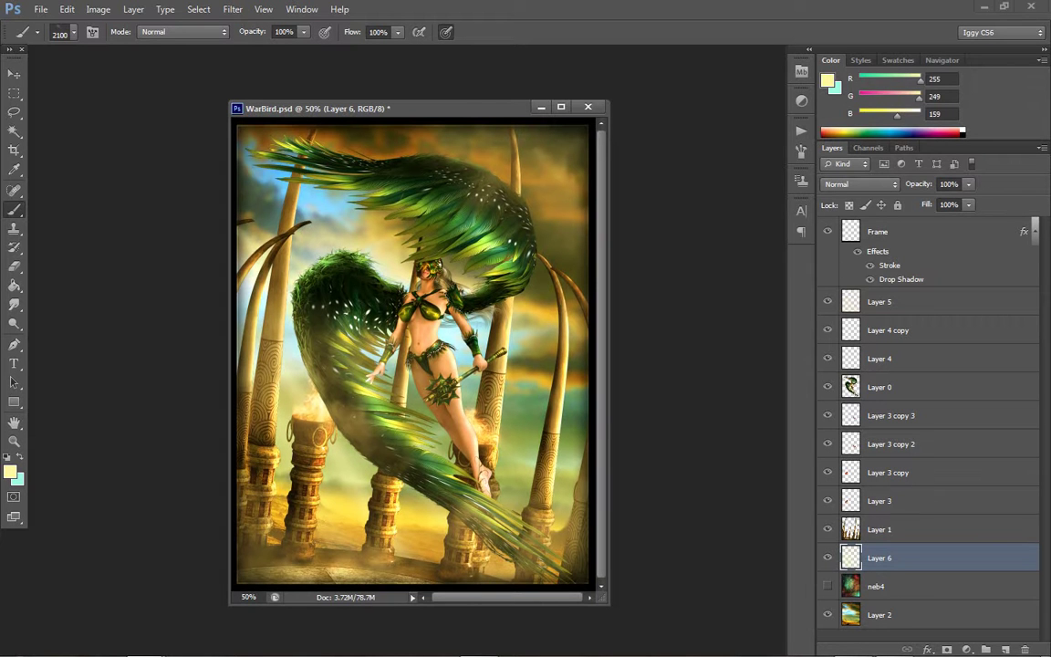
key(ctrl+z)
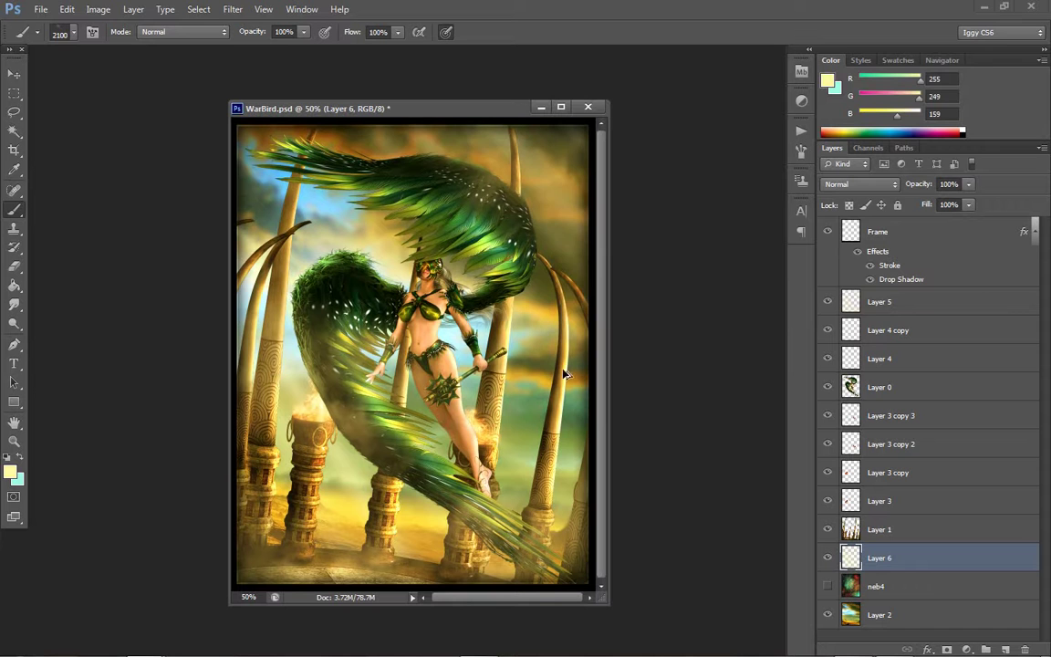
key(ctrl+z)
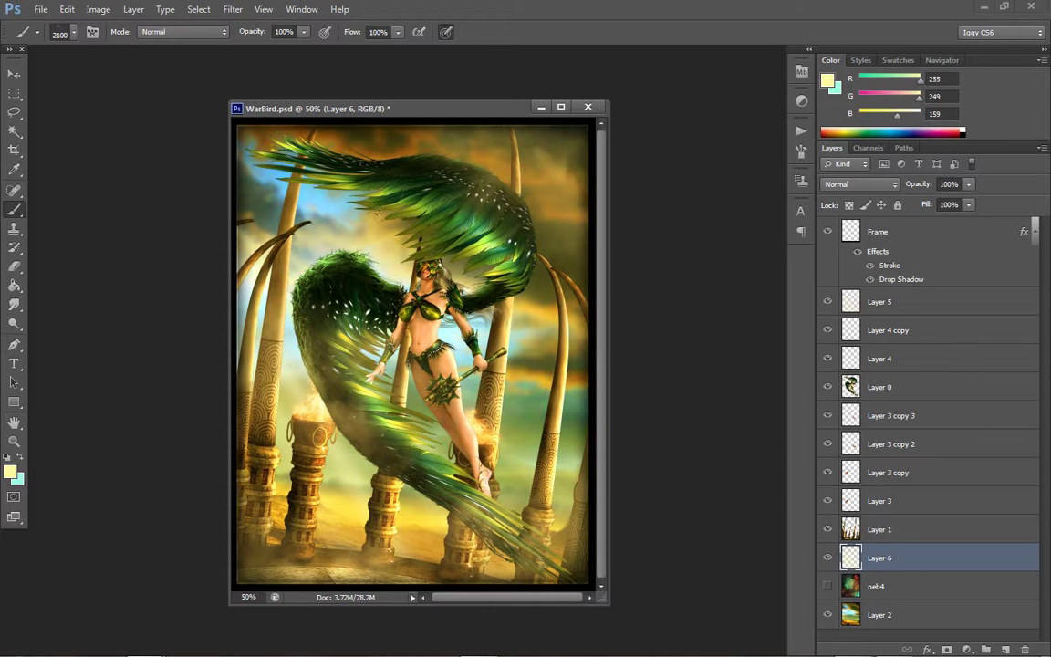
key(bracketleft)
key(bracketleft)
key(bracketleft)
key(bracketleft)
key(bracketleft)
key(bracketleft)
key(bracketleft)
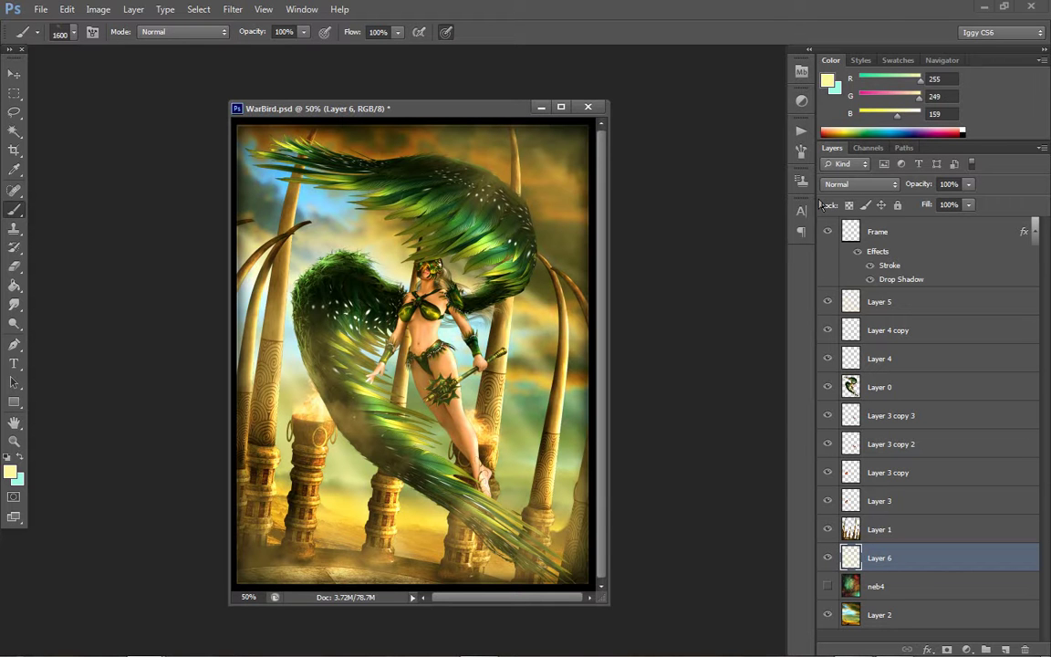
Set the blend mode of Layer 6 to Screen
click(873, 185)
click(849, 310)
Try duplicating Layer 6 to strengthen the light beams, and undo the duplication
right_click(901, 563)
click(899, 91)
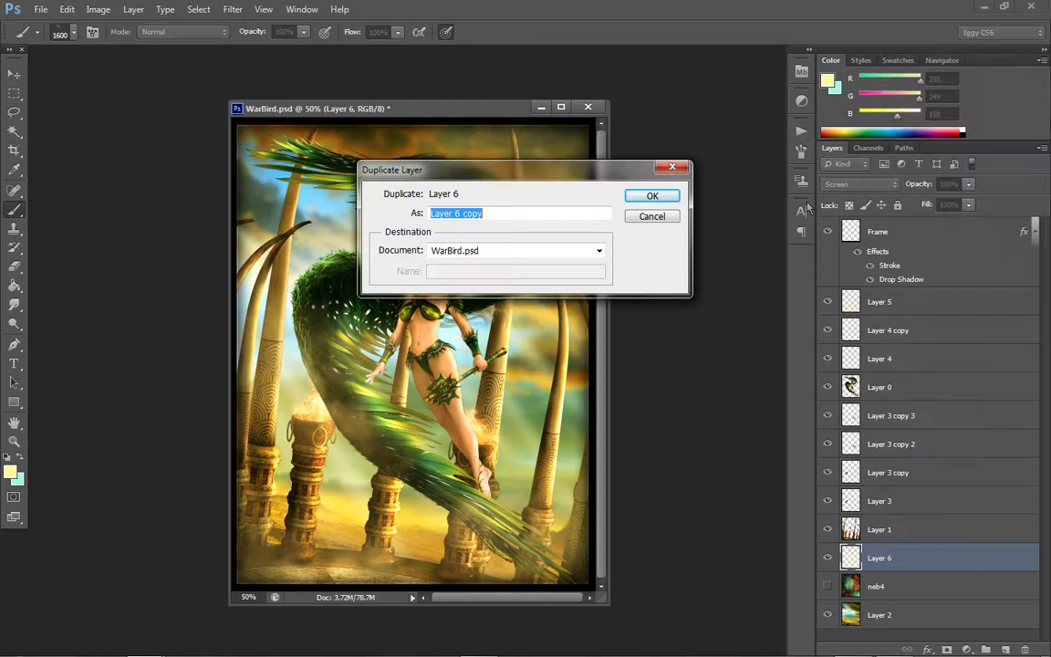
click(653, 196)
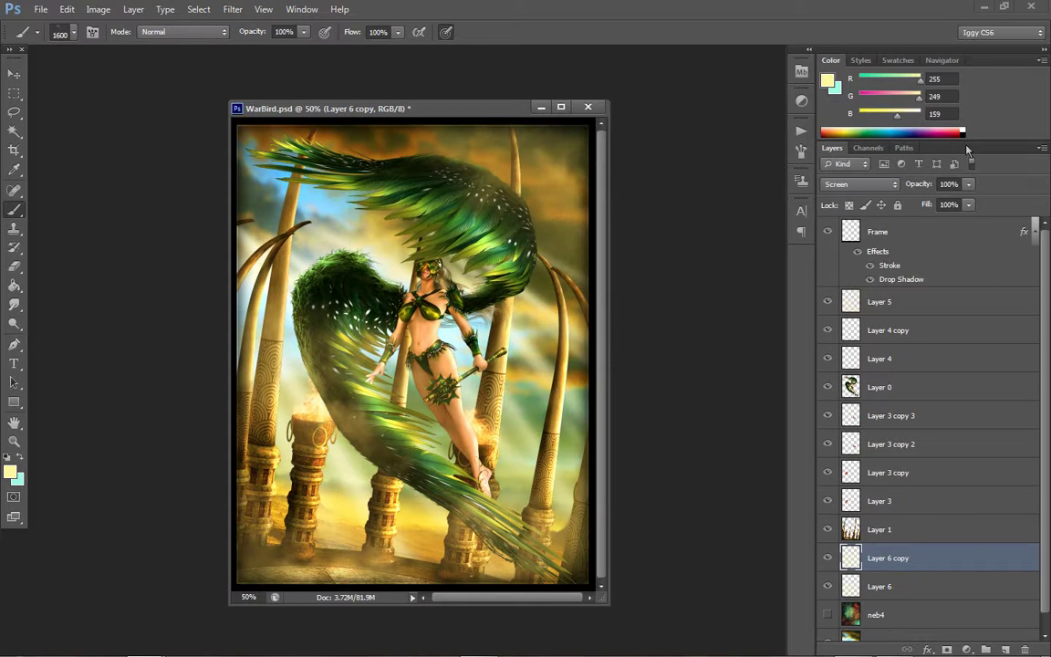
key(ctrl+z)
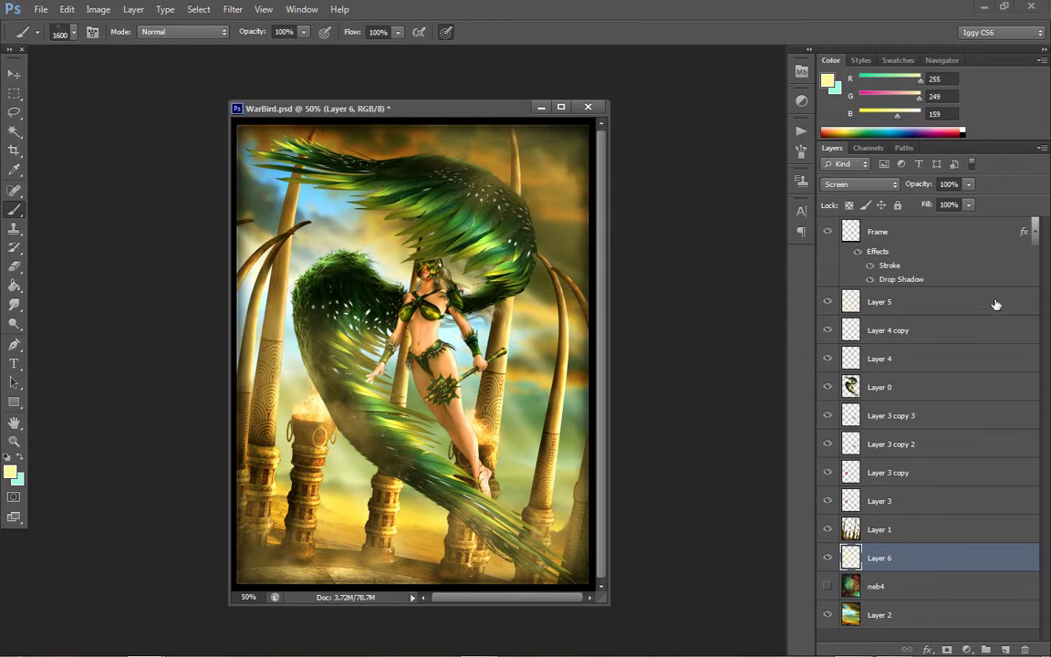
Set the saturation of the winged figure on Layer 0 to -15 with Hue/Saturation while viewing it at 100%
key(z)
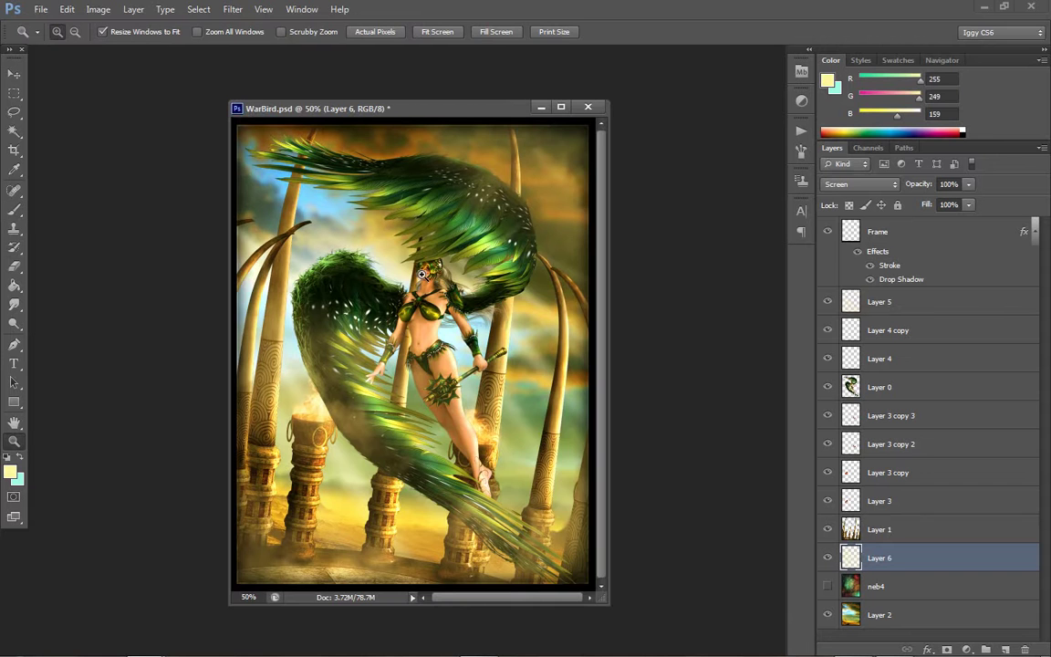
click(432, 286)
click(427, 277)
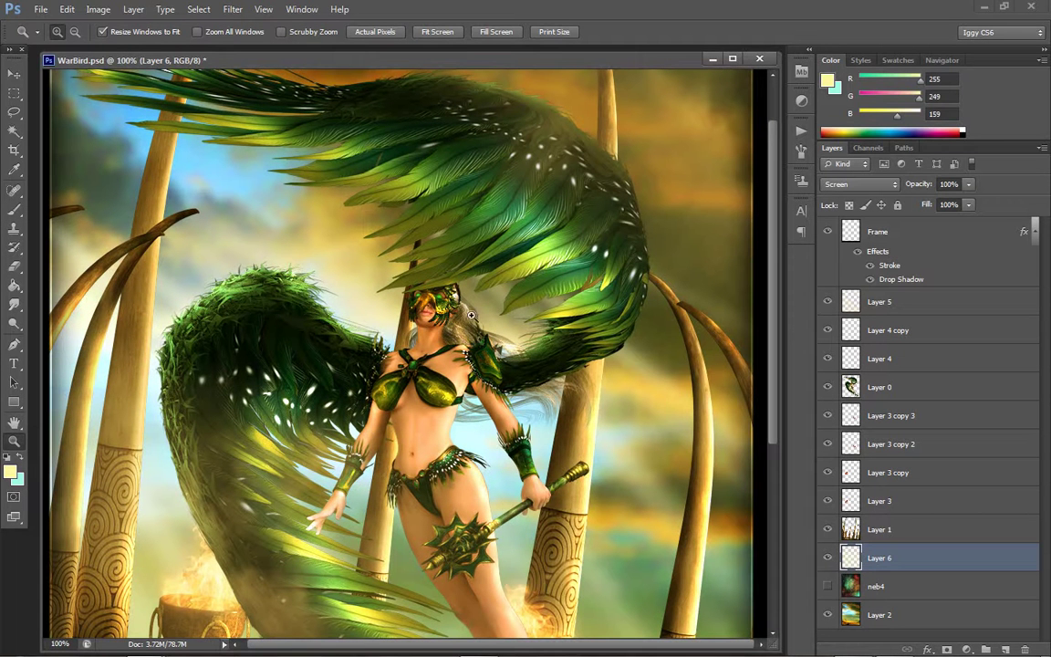
click(888, 387)
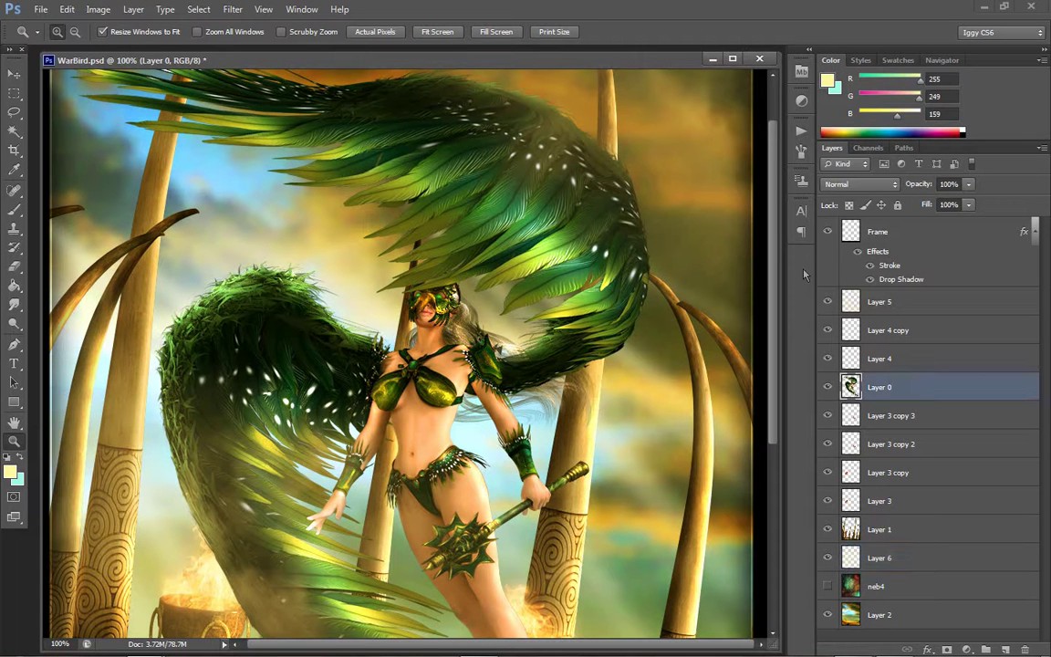
click(97, 10)
mouse_move(114, 45)
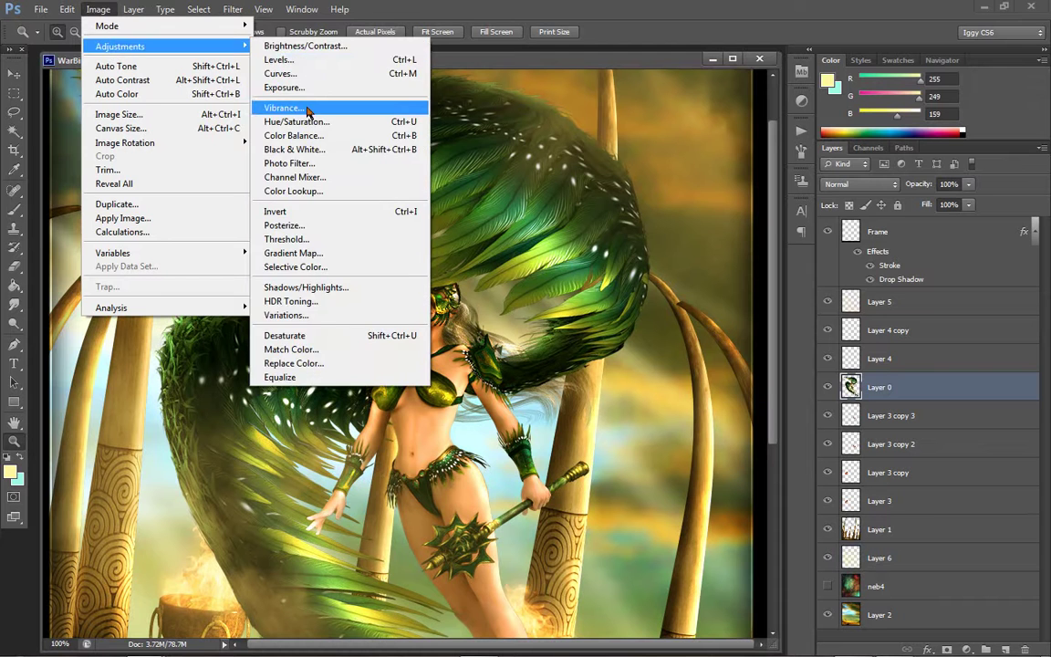
click(274, 112)
drag(826, 292, 830, 300)
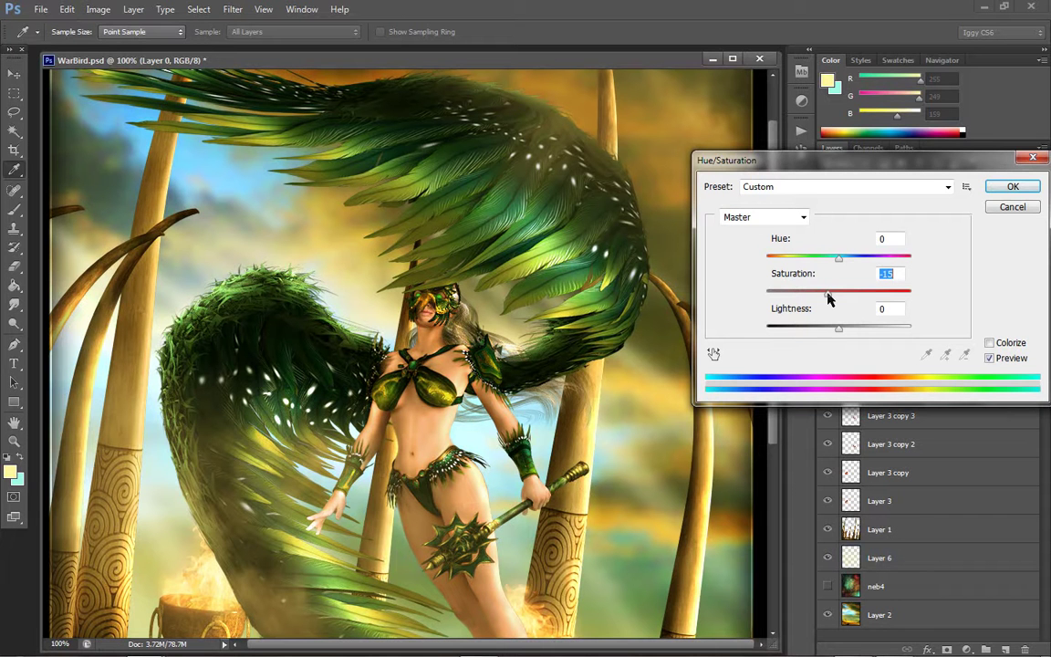
click(1012, 186)
key(z)
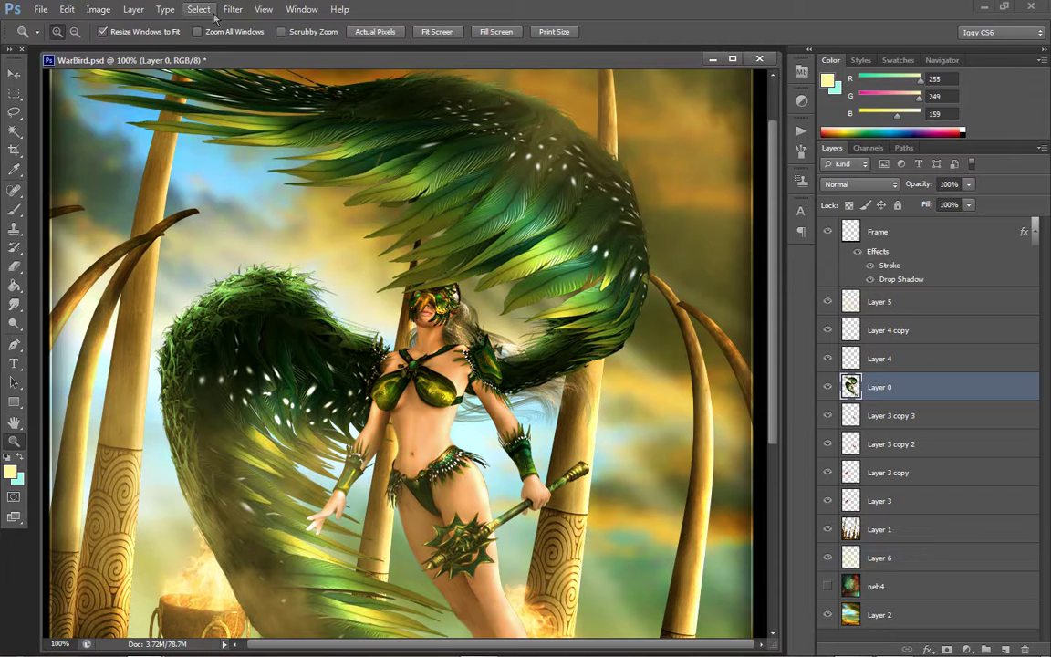
click(98, 9)
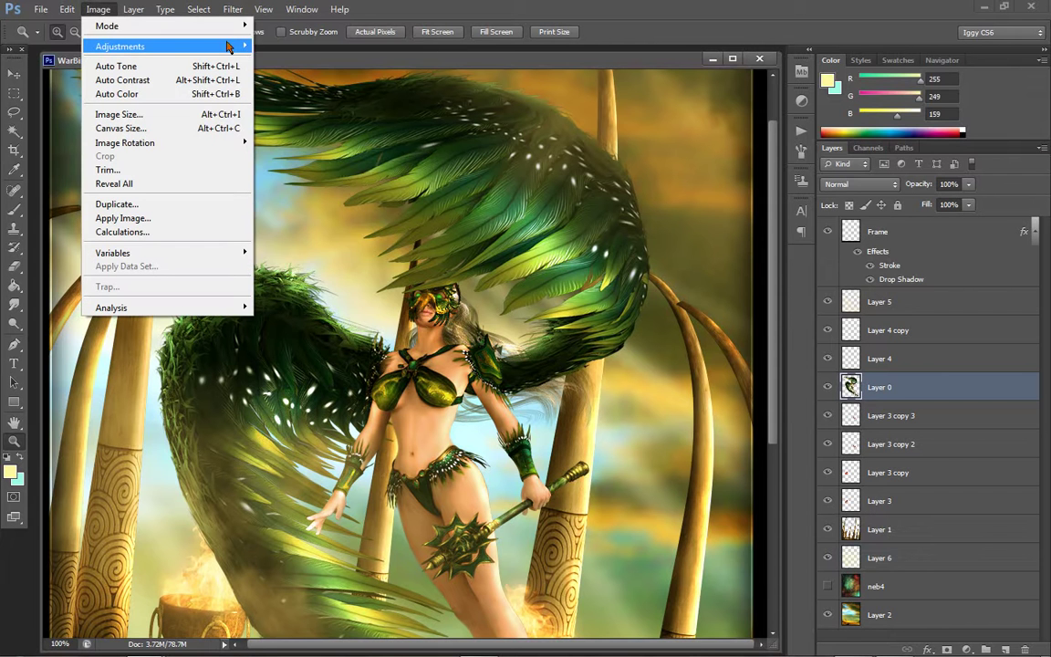
mouse_move(227, 45)
click(292, 136)
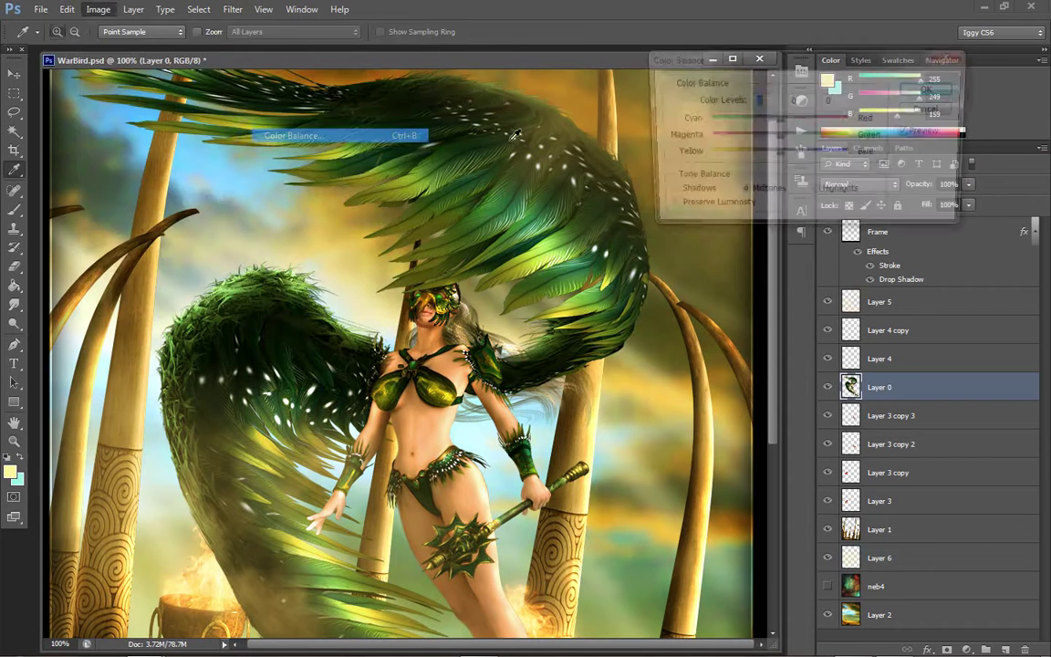
mouse_move(783, 160)
mouse_down()
mouse_move(801, 158)
mouse_move(789, 160)
mouse_up()
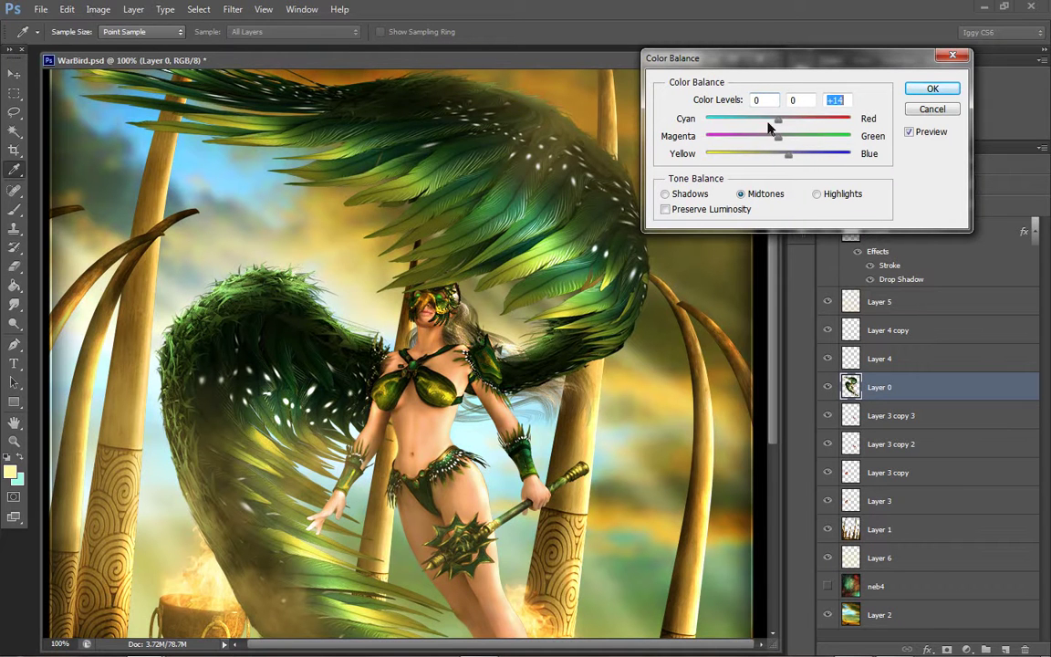
mouse_move(774, 120)
mouse_down()
mouse_move(749, 128)
mouse_move(781, 129)
mouse_up()
click(917, 112)
click(98, 9)
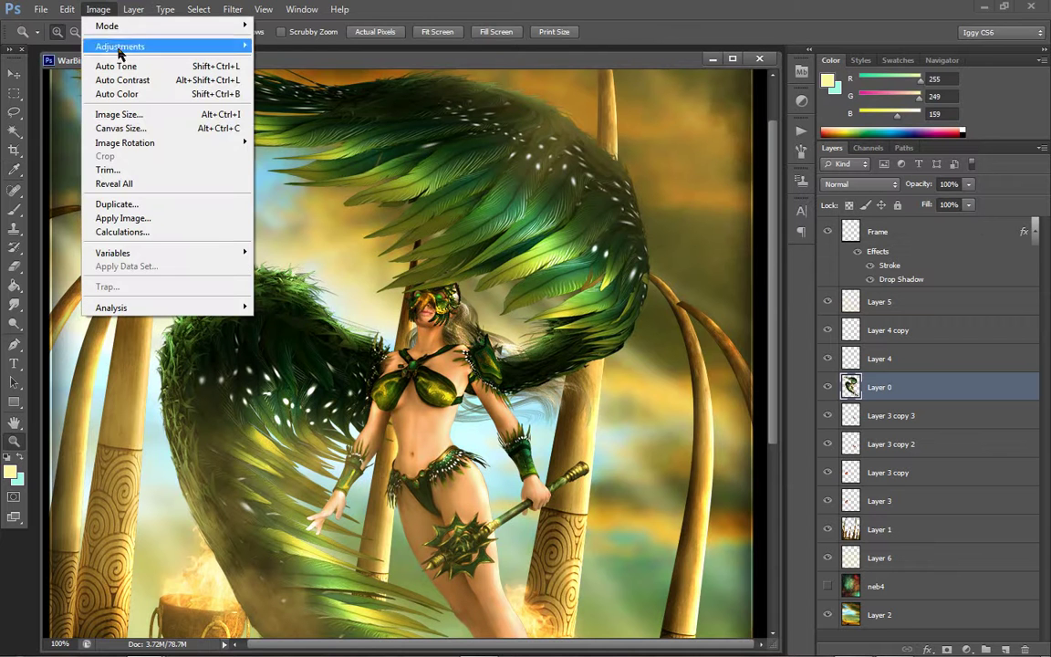
mouse_move(135, 47)
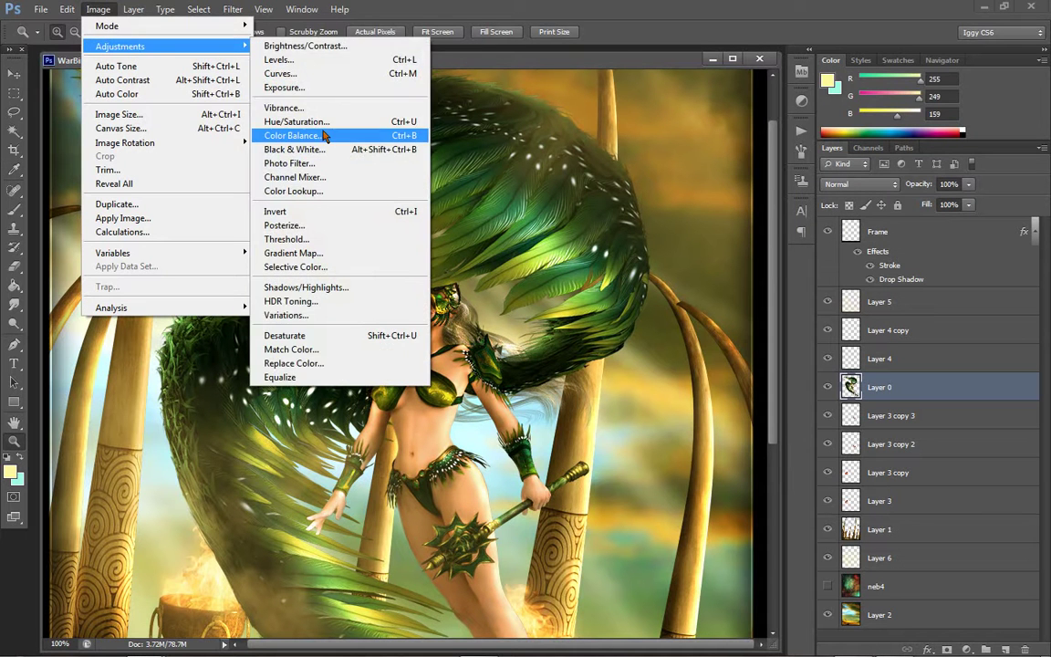
click(294, 135)
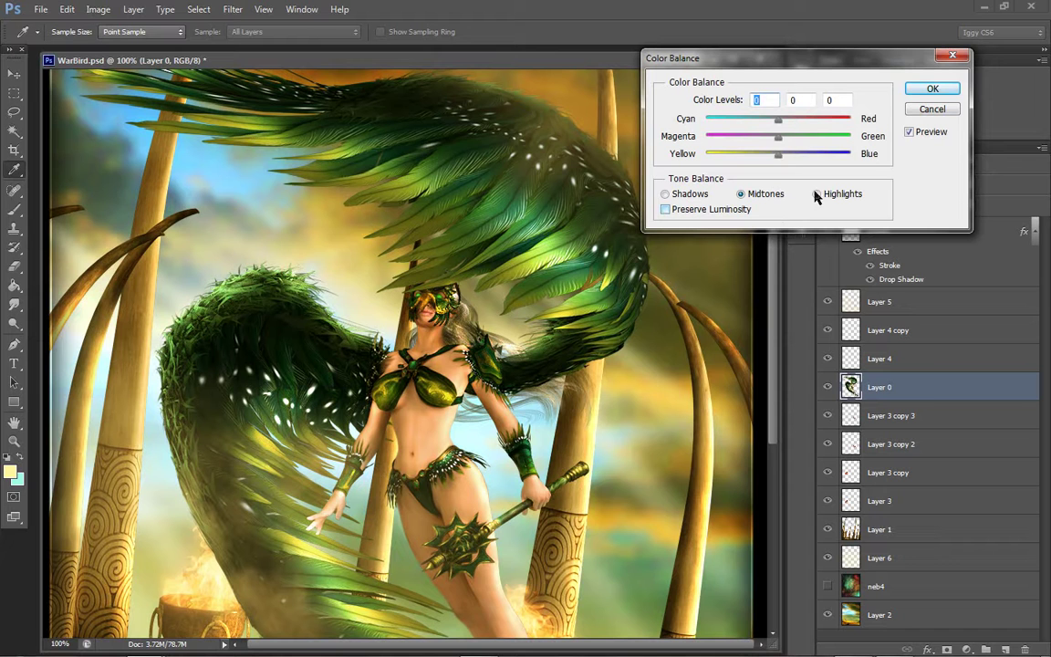
click(816, 195)
mouse_move(777, 121)
mouse_down()
mouse_move(744, 124)
mouse_move(780, 125)
mouse_move(761, 157)
mouse_move(718, 160)
mouse_move(811, 140)
mouse_move(785, 139)
mouse_up()
click(932, 109)
key(z)
right_click(579, 308)
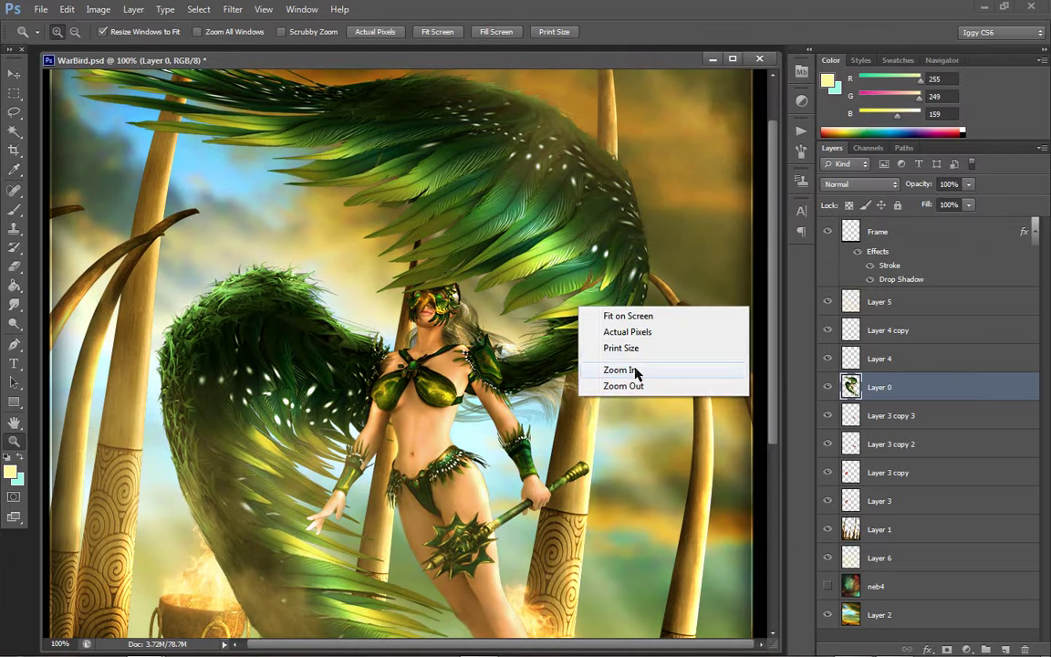
Shift the highlights of Layer 0 to -30 cyan/red and -42 yellow/blue with Color Balance, comparing with and without the preview
click(98, 14)
click(102, 13)
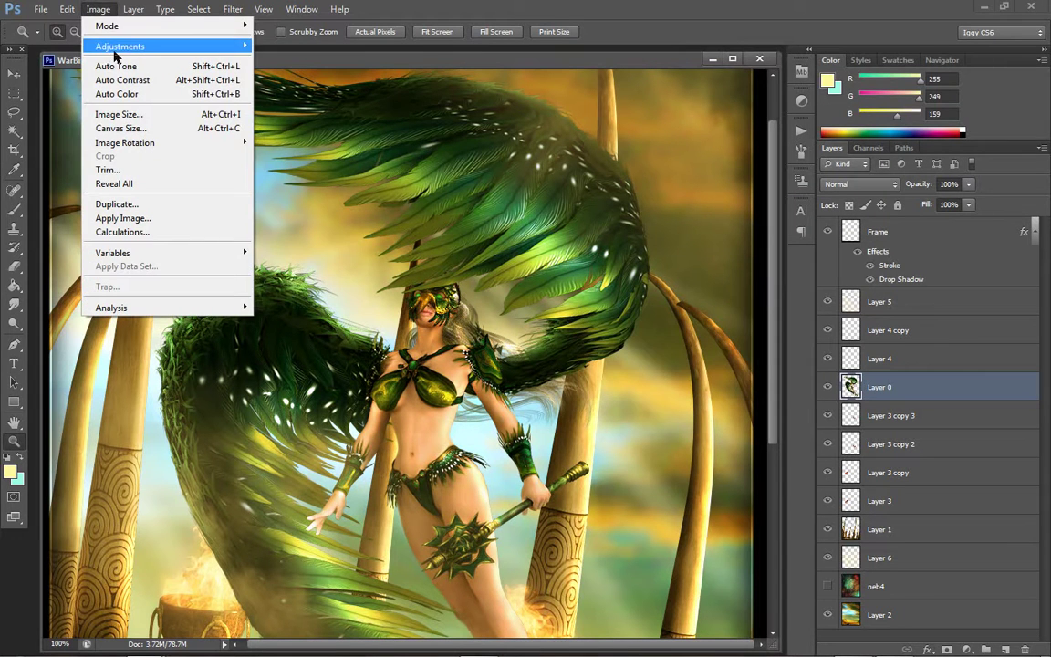
mouse_move(219, 47)
click(363, 135)
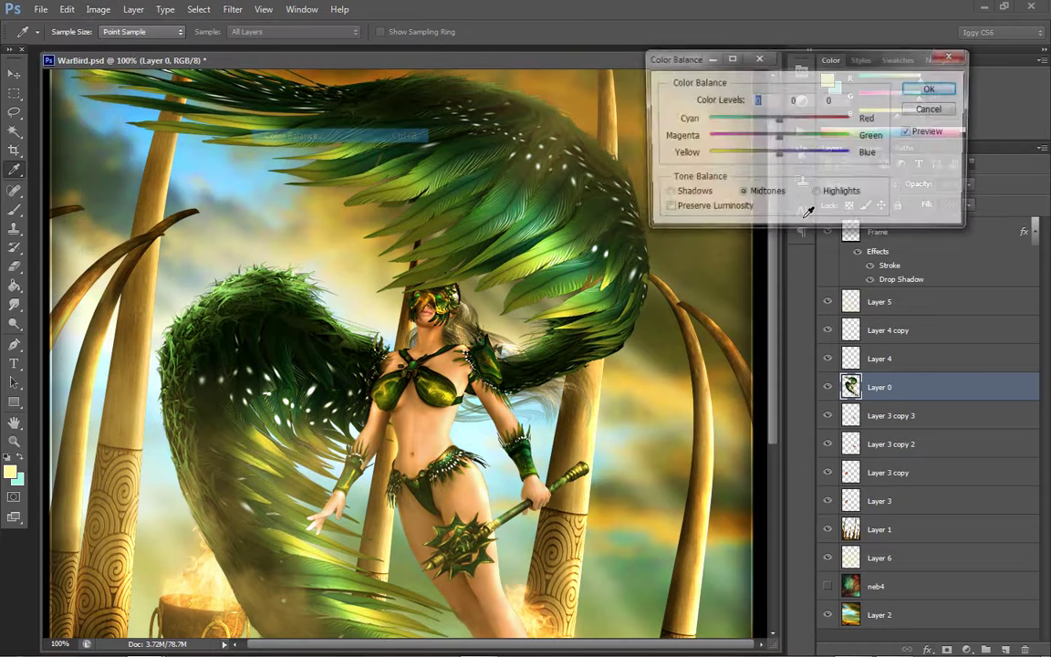
click(818, 196)
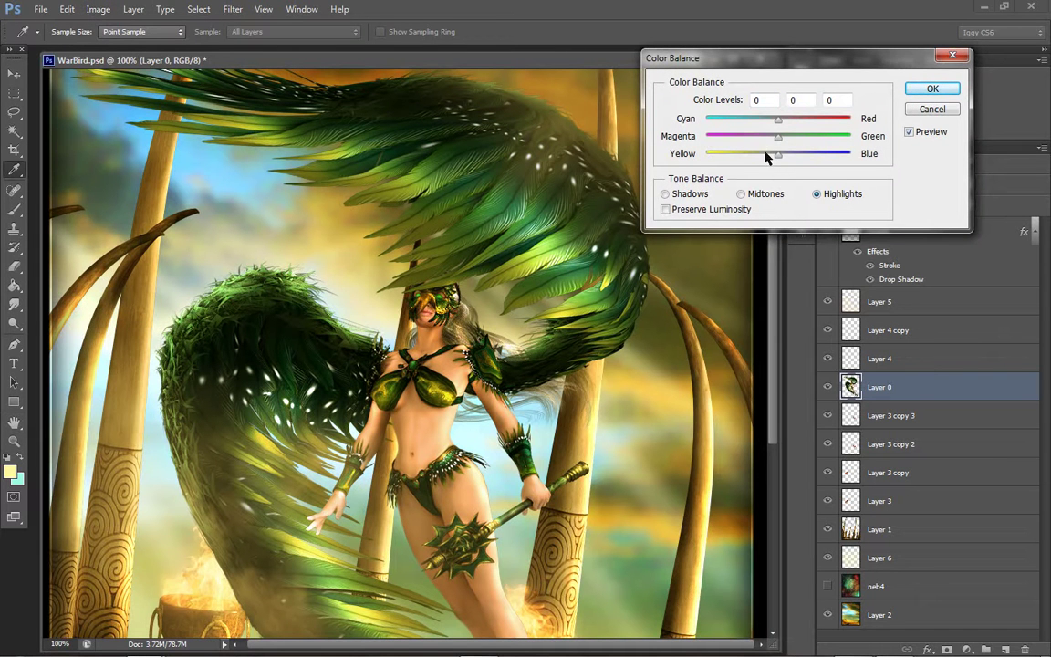
mouse_move(765, 157)
mouse_down()
mouse_move(757, 159)
mouse_move(797, 159)
mouse_move(757, 122)
mouse_move(767, 162)
mouse_move(748, 162)
mouse_up()
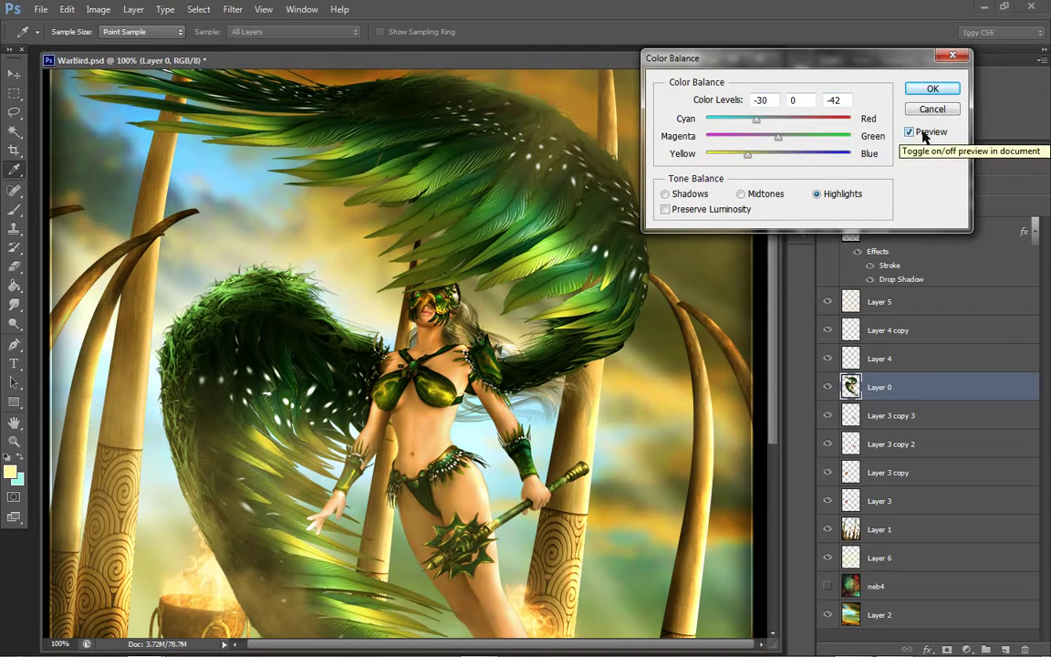
click(924, 133)
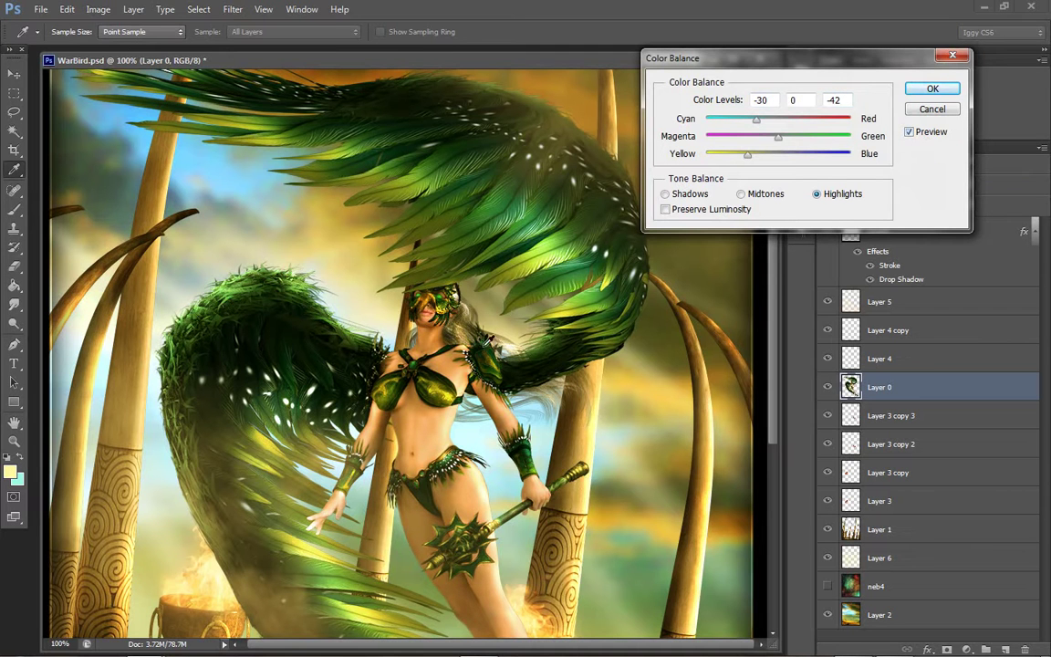
click(935, 134)
click(934, 89)
Inspect the recoloured winged figure in the whole image, and at 100% from the upper wing down to the feet
key(z)
right_click(356, 274)
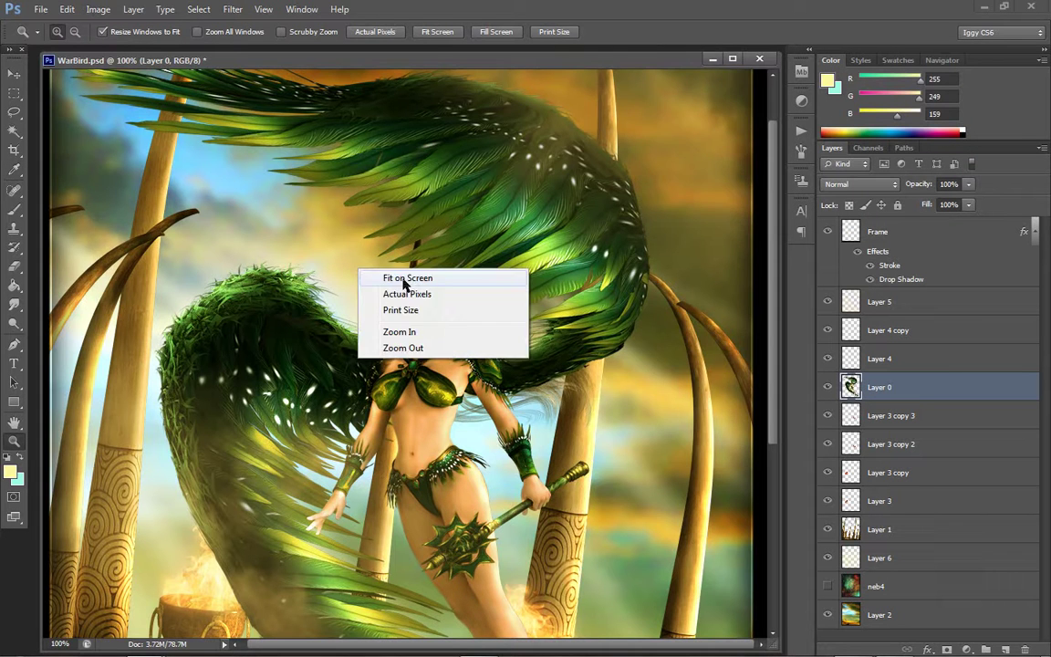
click(387, 283)
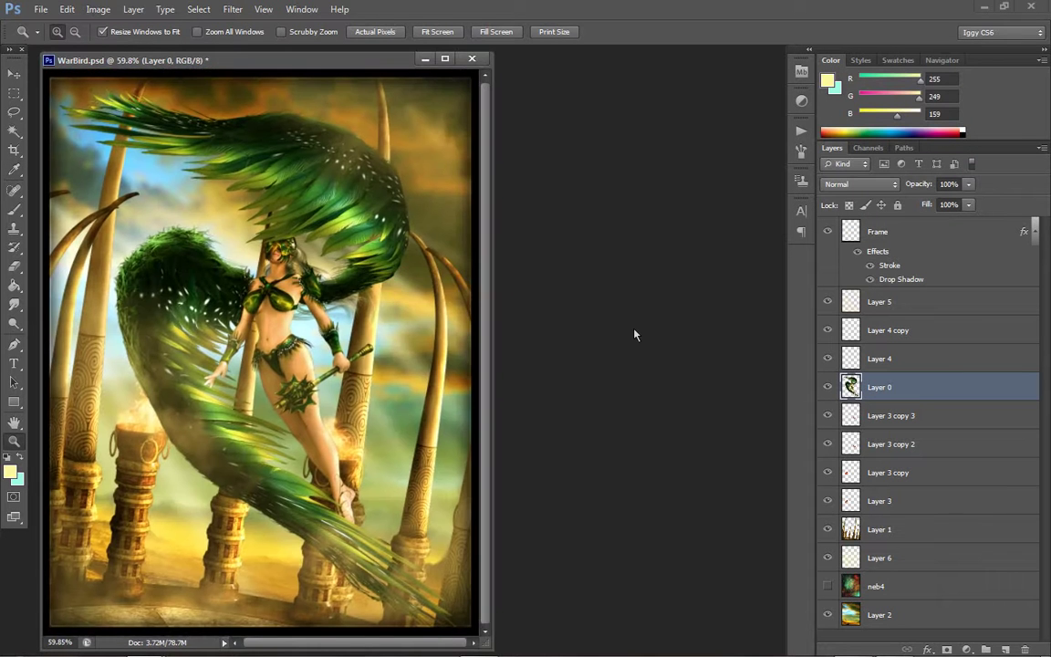
click(163, 218)
click(163, 219)
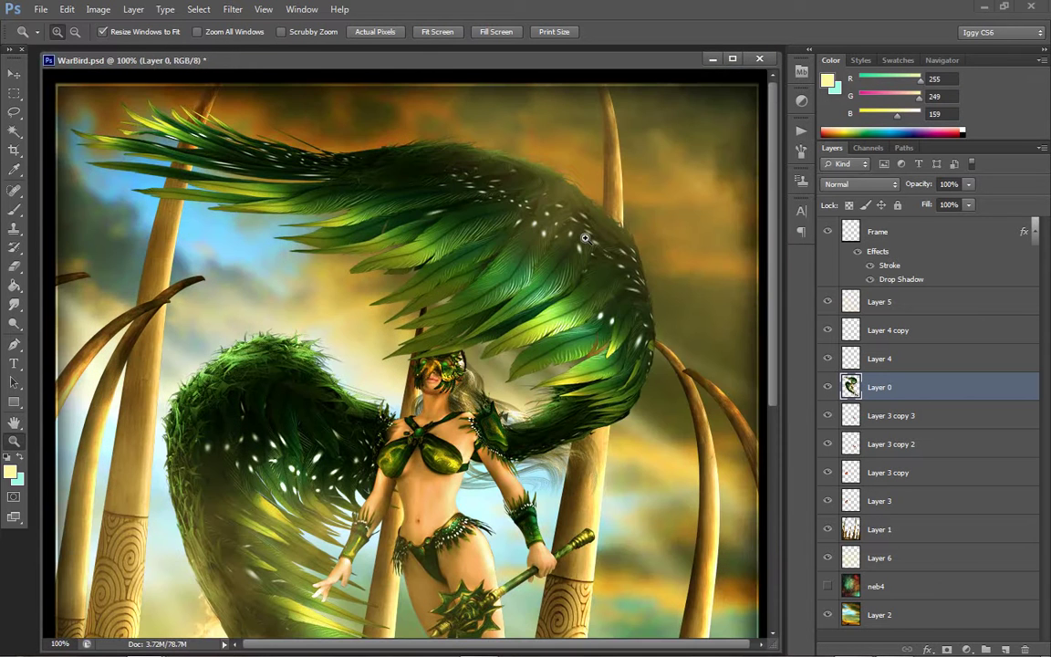
scroll(585, 238, down, 5)
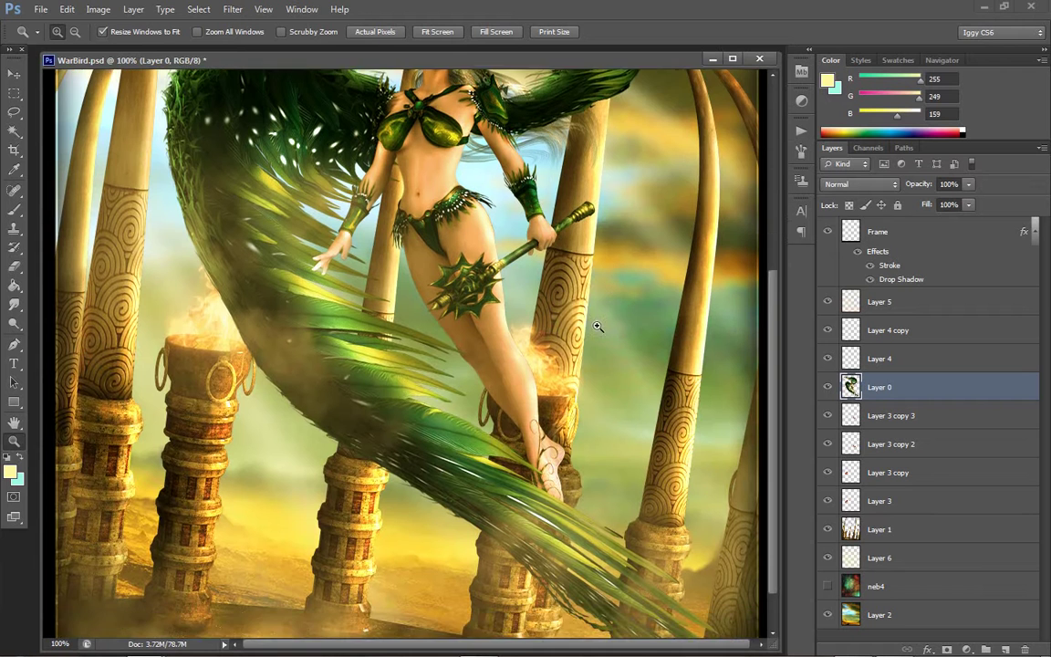
scroll(598, 327, down, 2)
Brighten the vine along the instep on Layer 0 with a 7 px Dodge brush on highlights at 96% exposure
click(563, 376)
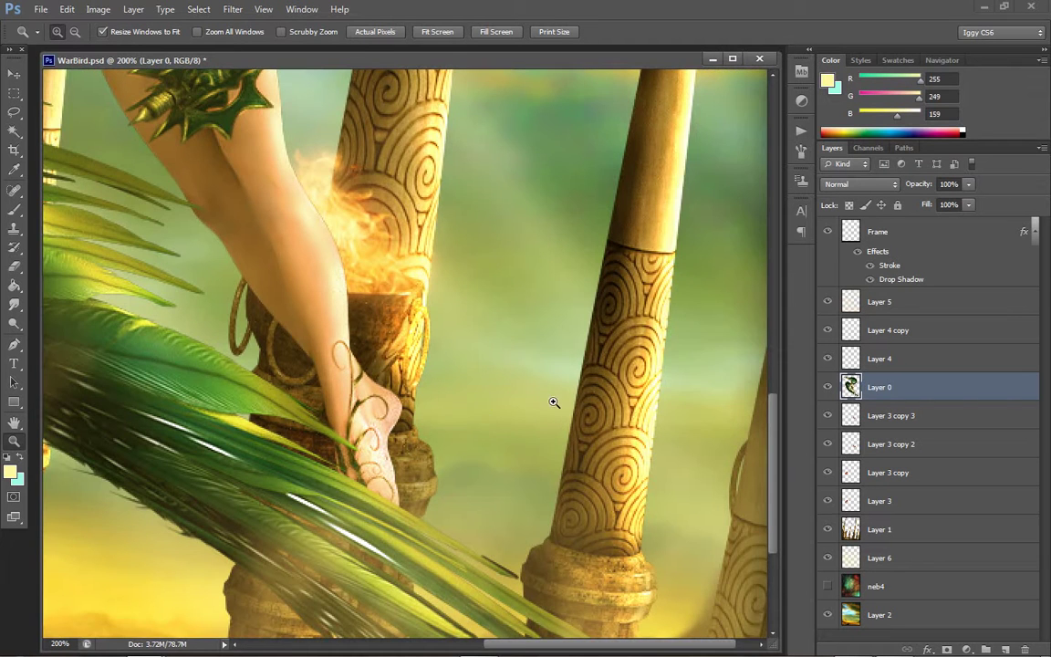
click(414, 414)
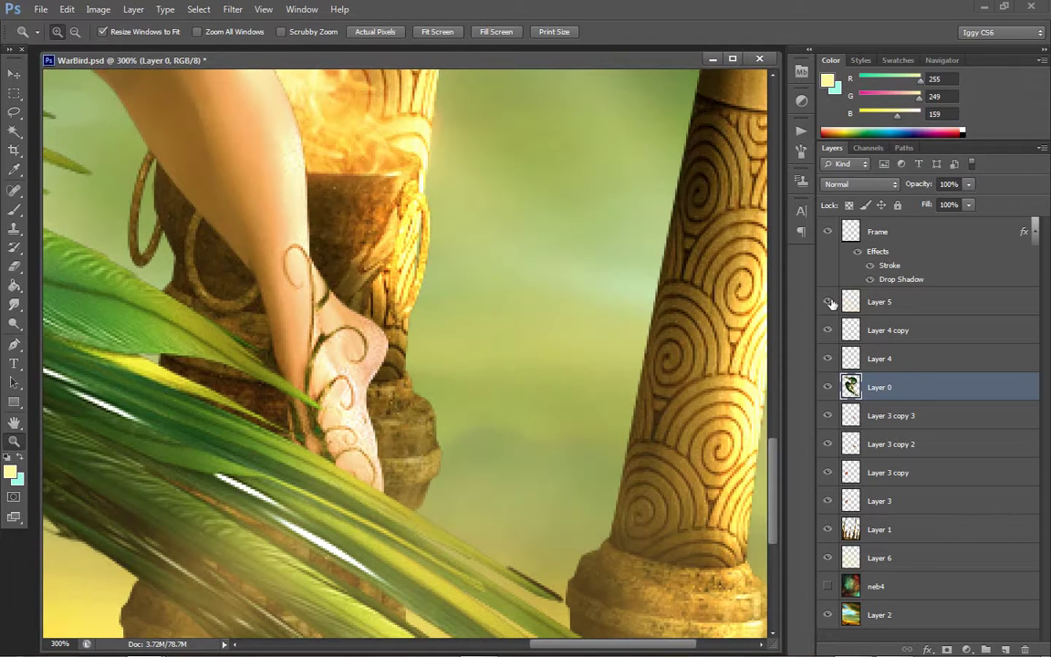
click(359, 365)
click(401, 340)
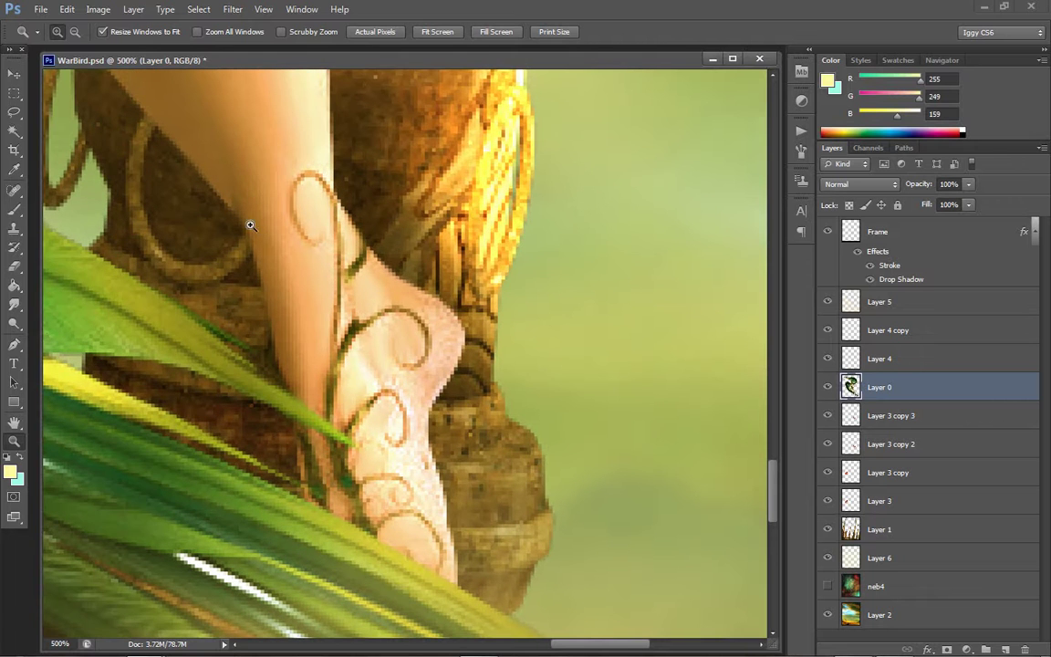
key(o)
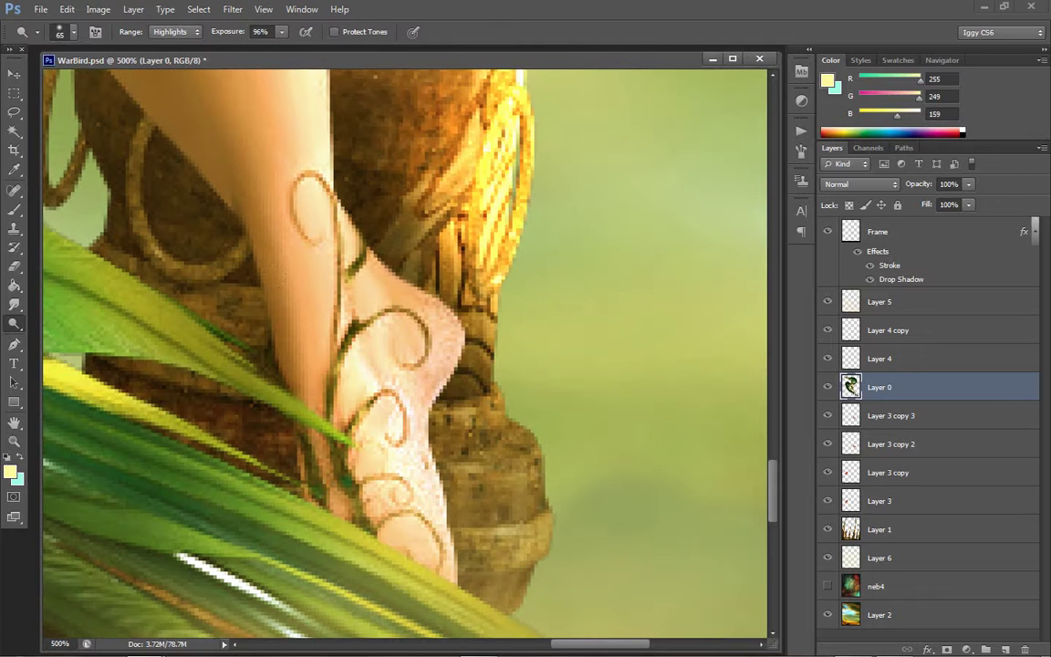
key(bracketleft)
key(bracketleft)
key(bracketleft)
key(bracketleft)
key(bracketleft)
key(bracketleft)
key(bracketleft)
key(bracketleft)
key(bracketleft)
key(bracketleft)
drag(306, 342, 337, 393)
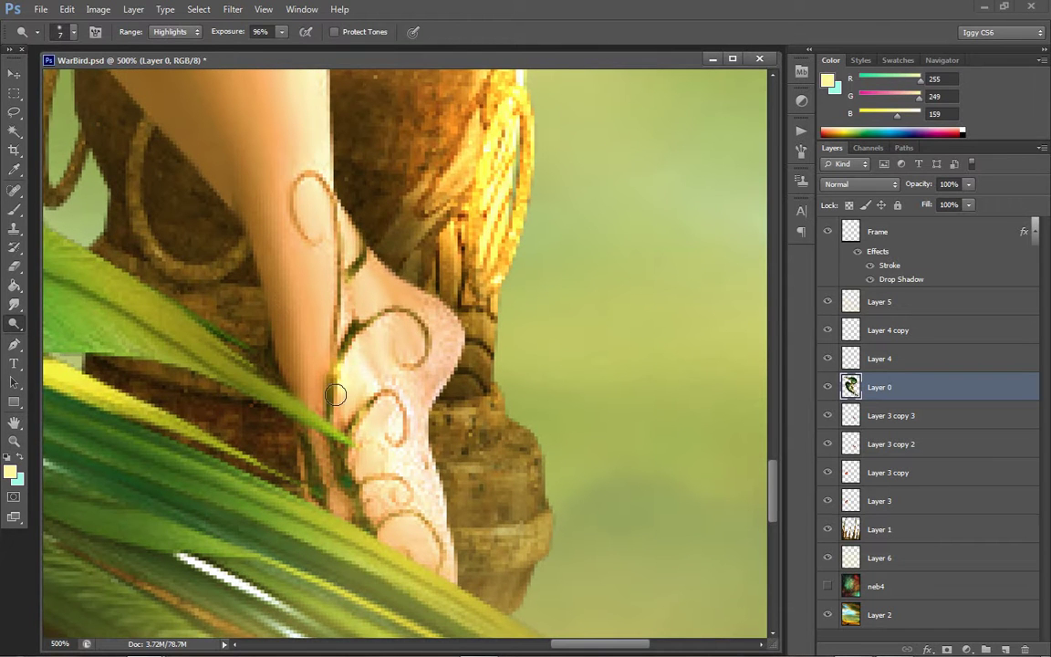
Dodge golden highlights along the remaining vine scrolls on the ankles and feet with a 5 px brush
key(bracketleft)
key(bracketleft)
mouse_move(365, 262)
mouse_down()
mouse_move(354, 265)
mouse_move(347, 236)
mouse_up()
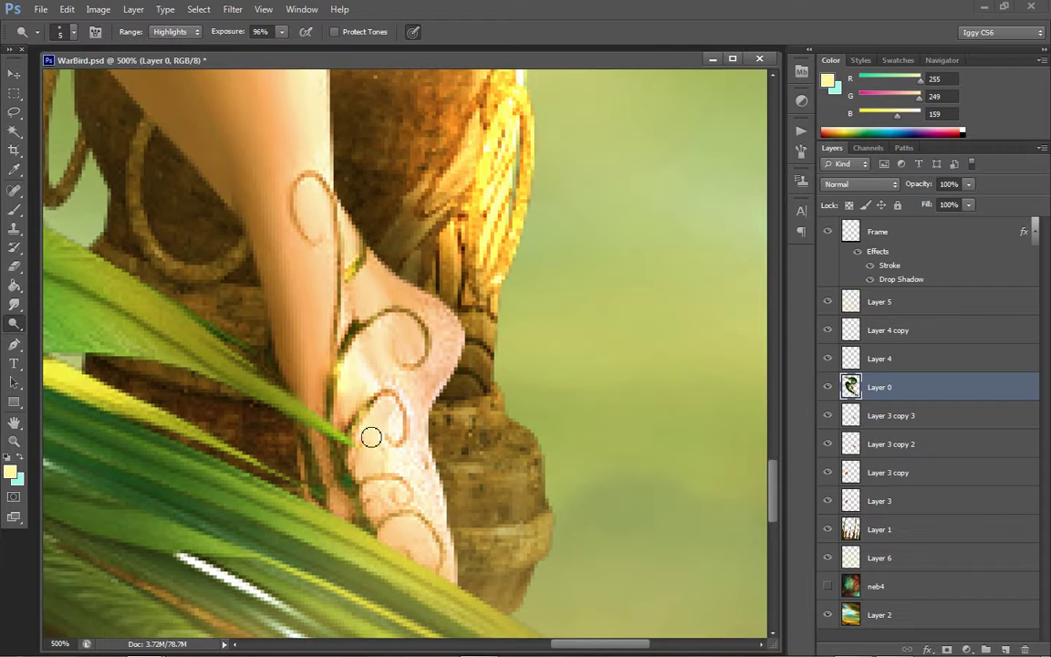
drag(375, 404, 345, 440)
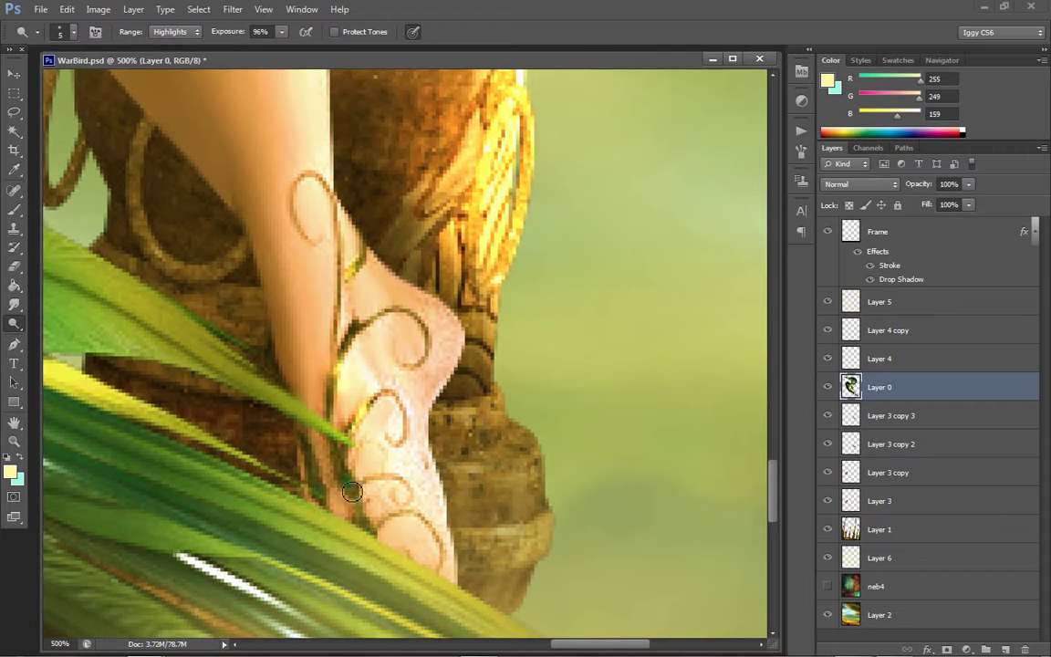
drag(351, 490, 320, 495)
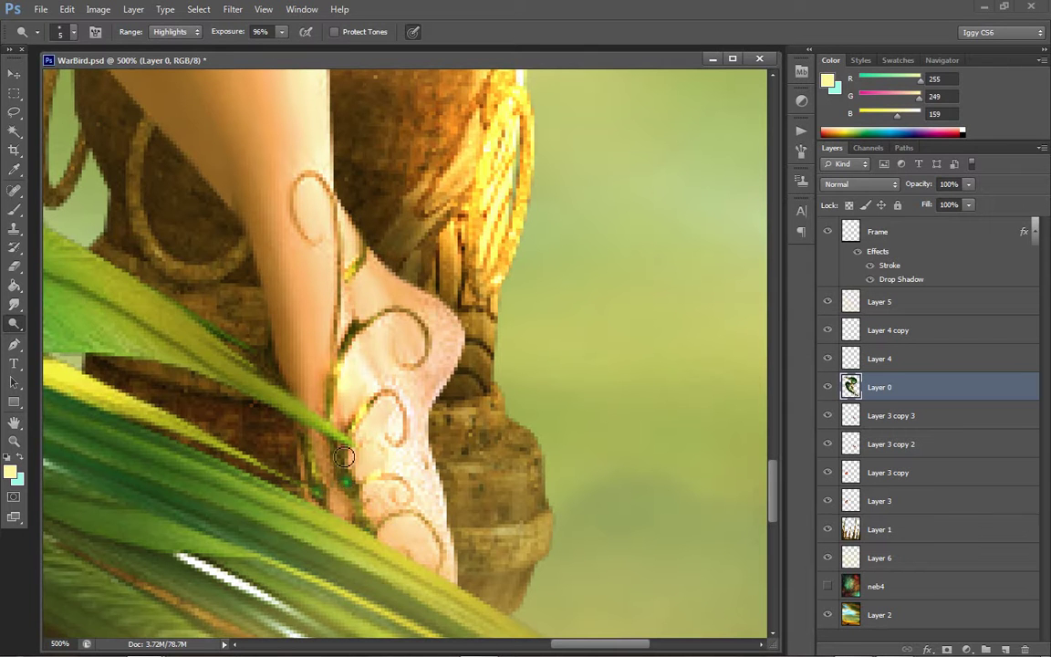
drag(367, 519, 359, 505)
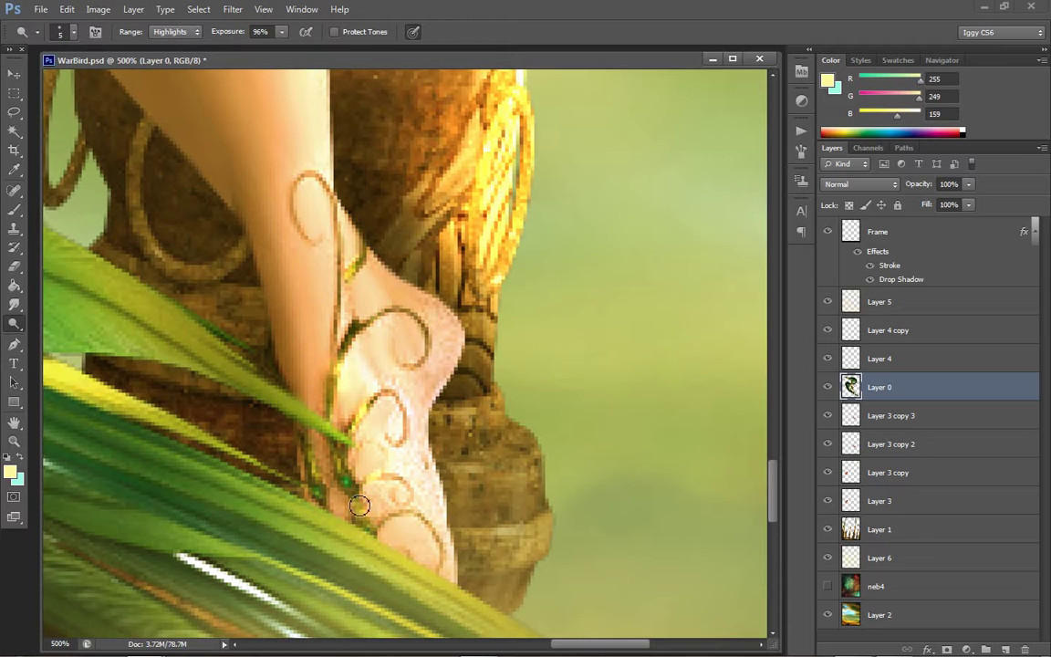
drag(340, 266, 349, 257)
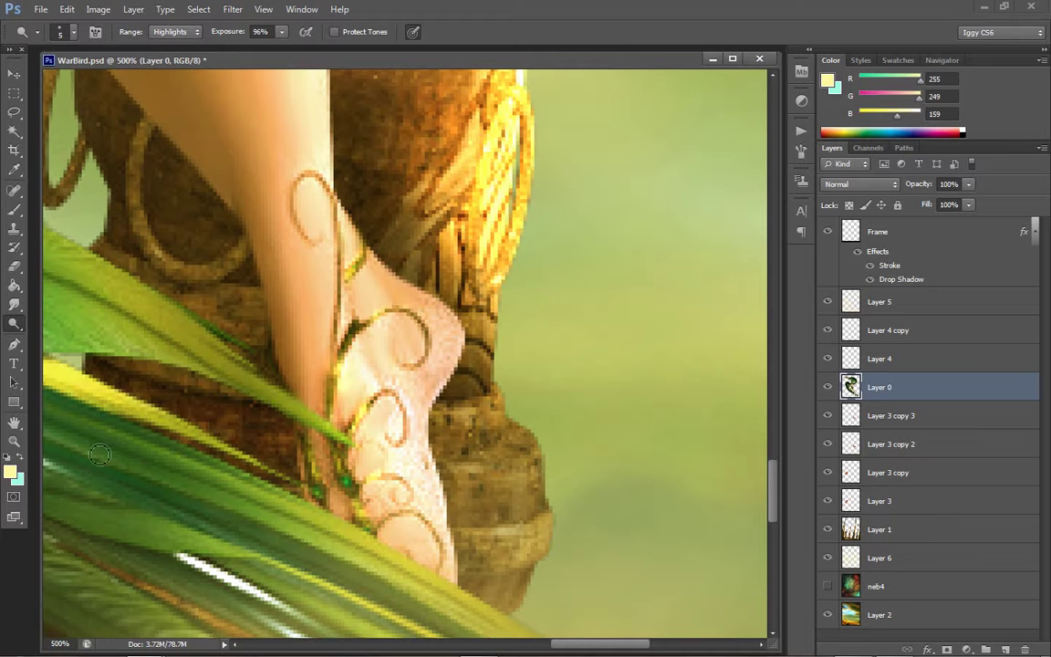
Set the Dodge brush to 20 px at 55% exposure for working on the winged figure's upper body
key(z)
right_click(417, 343)
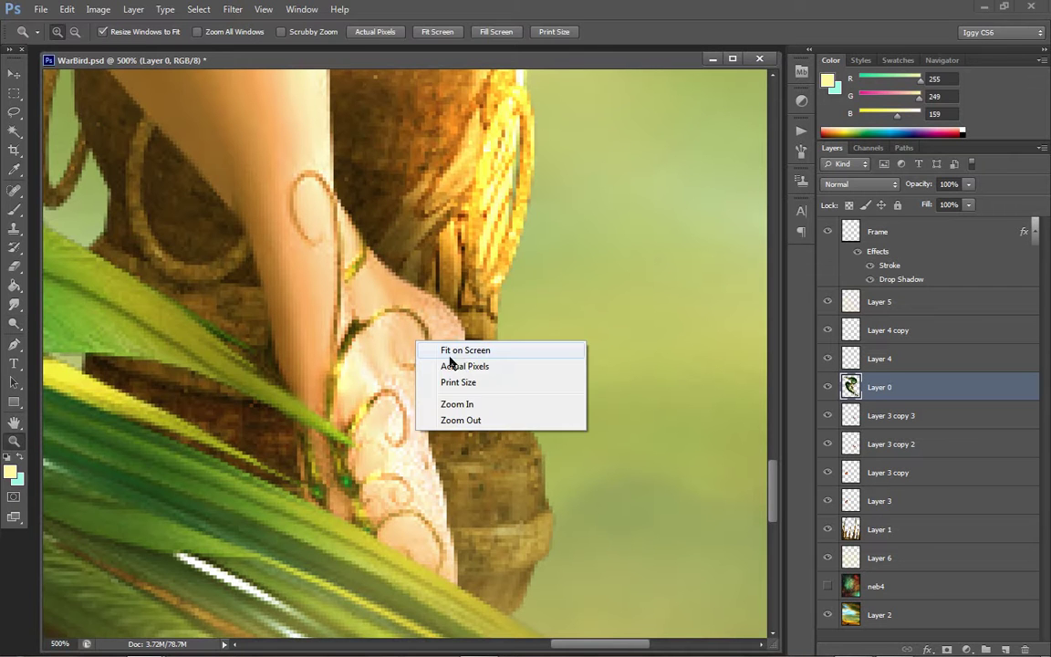
click(466, 352)
click(376, 482)
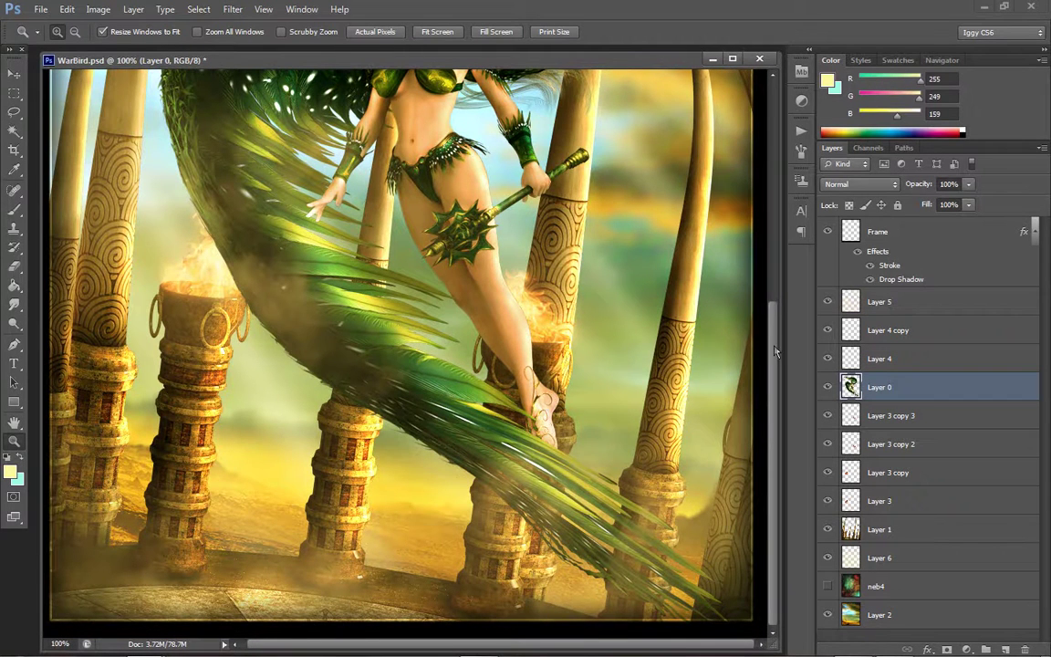
scroll(697, 306, up, 5)
scroll(765, 263, up, 3)
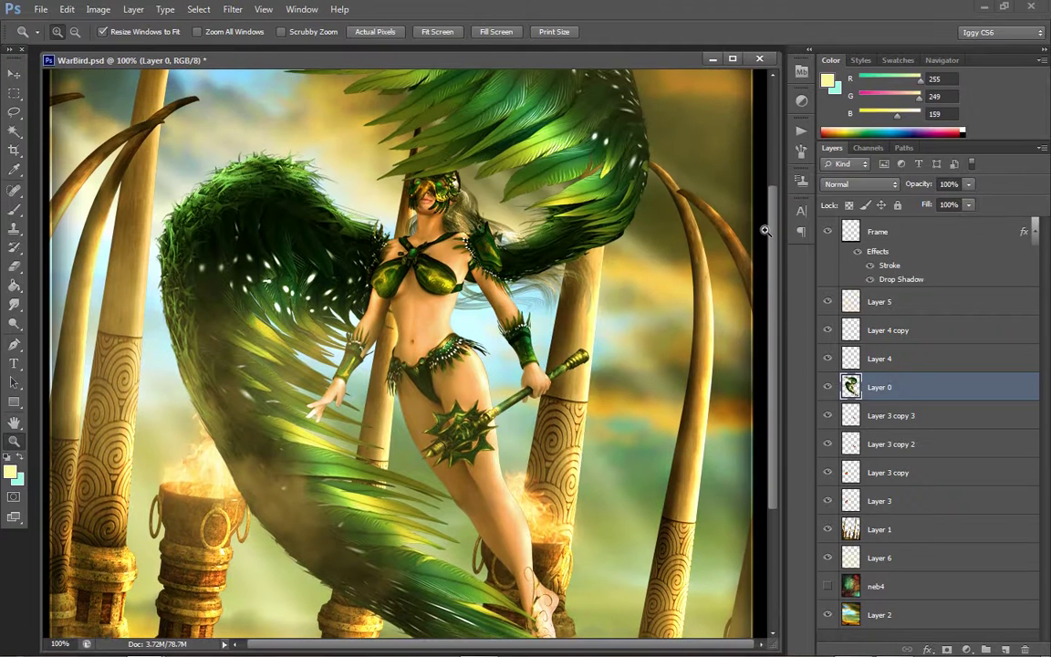
click(546, 321)
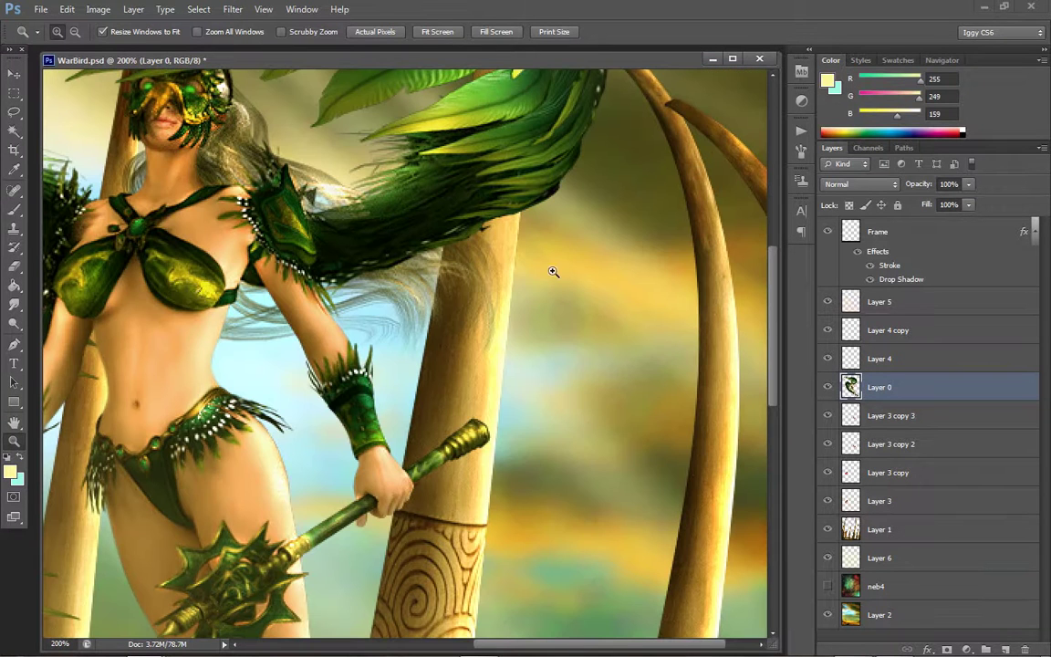
click(15, 324)
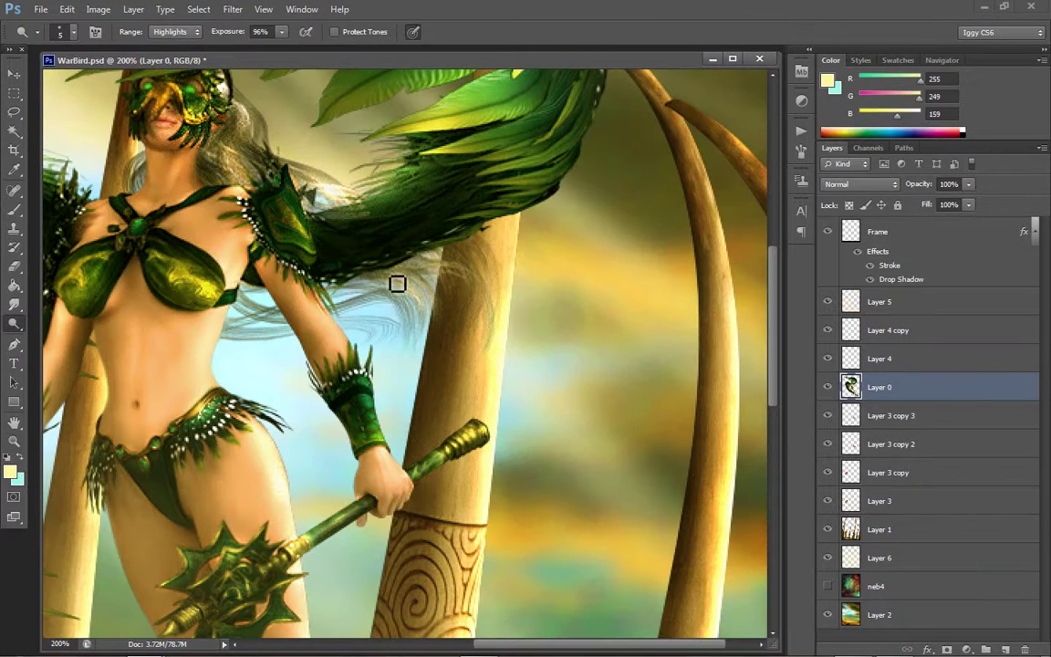
key(bracketright)
key(bracketright)
key(bracketright)
key(bracketright)
key(bracketright)
key(bracketright)
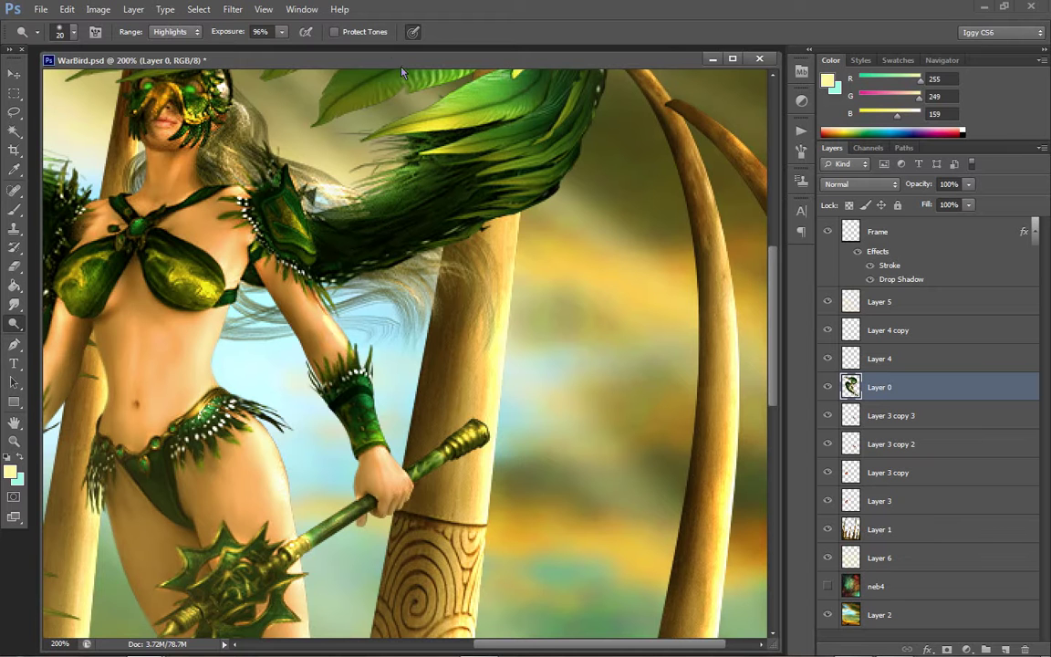
click(282, 31)
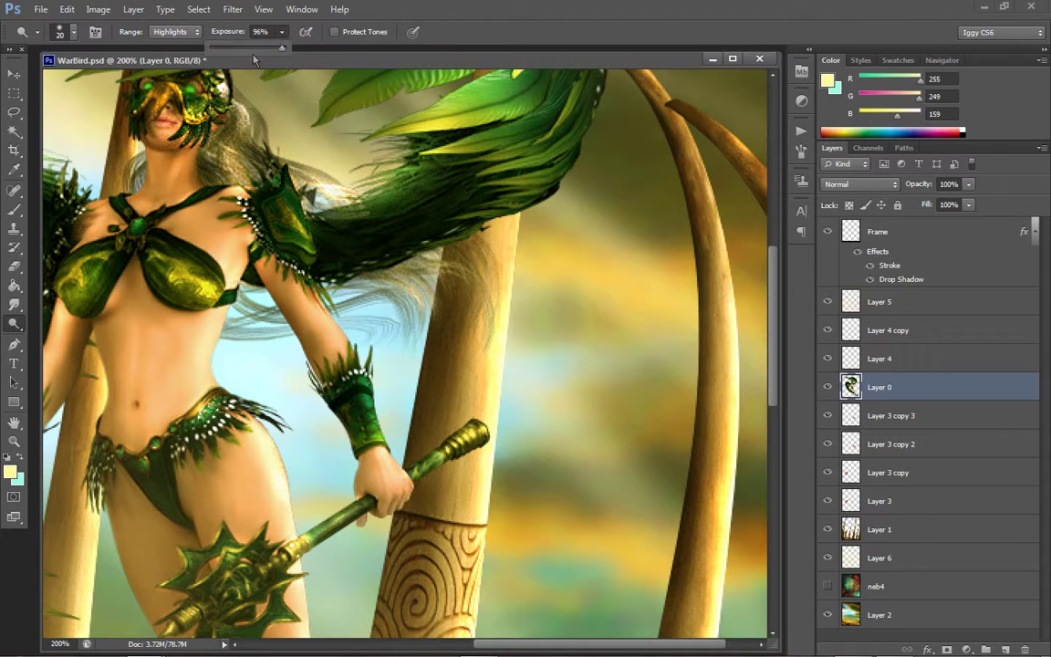
click(278, 266)
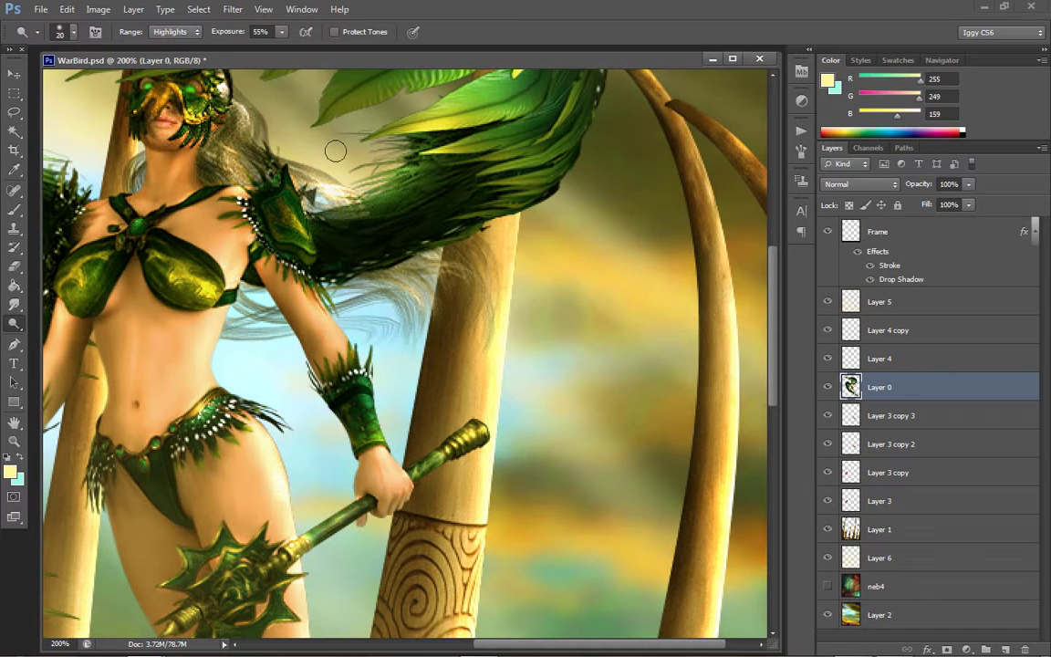
Hide Layer 4 and dodge highlights on Layer 0's hair behind the shoulder and the lower feathers of the upper wing
click(828, 359)
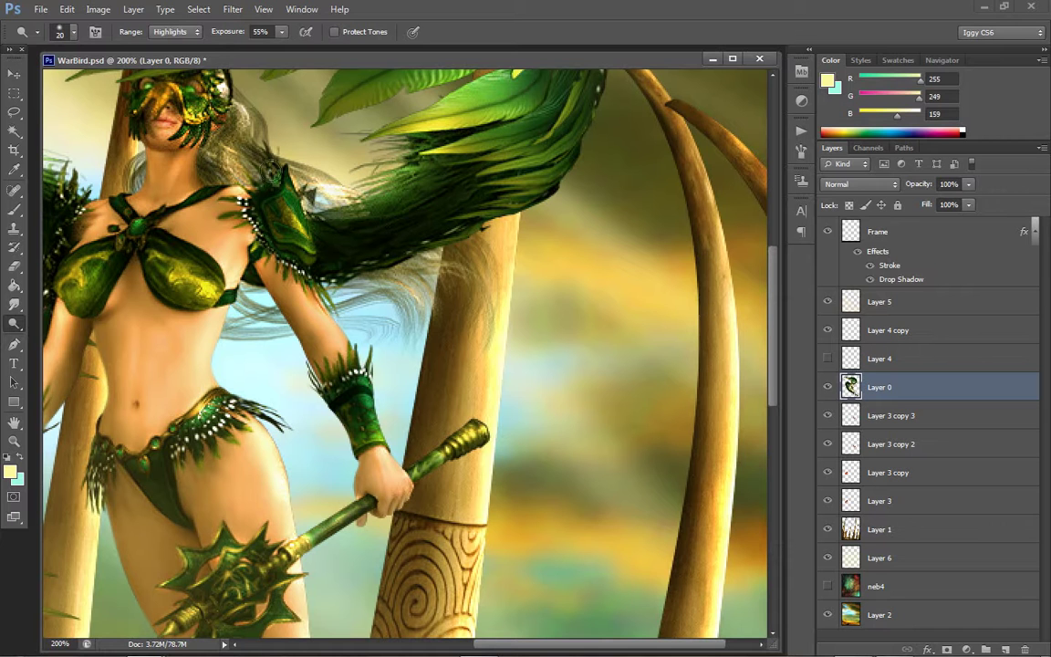
mouse_move(360, 212)
mouse_down()
mouse_move(335, 175)
mouse_move(317, 177)
mouse_up()
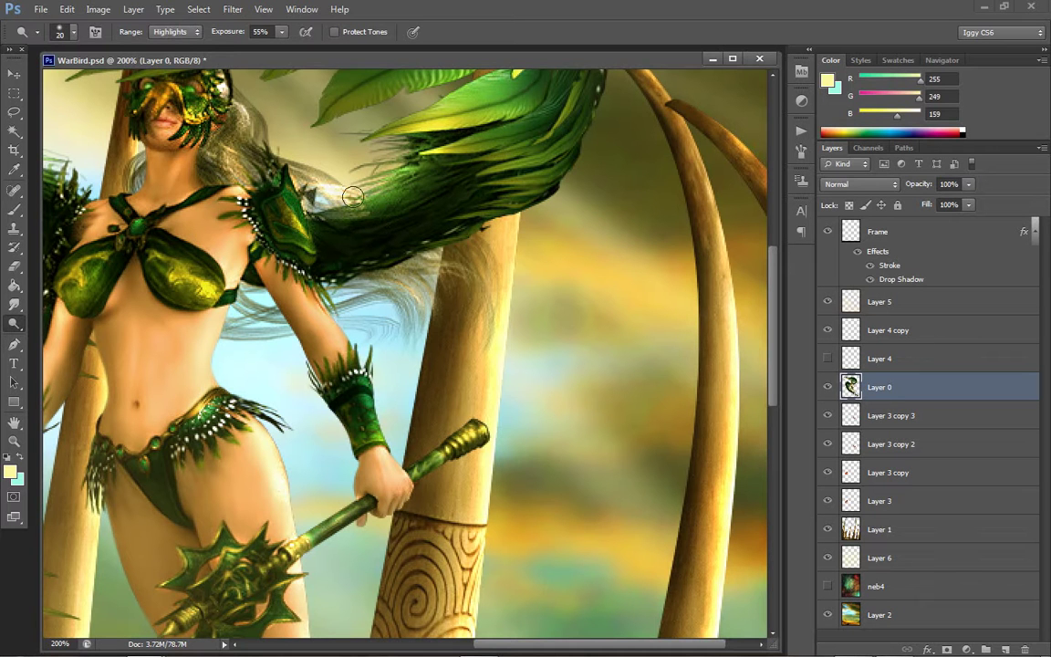
mouse_move(557, 131)
mouse_down()
mouse_move(470, 172)
mouse_move(586, 113)
mouse_move(494, 139)
mouse_up()
scroll(703, 226, up, 5)
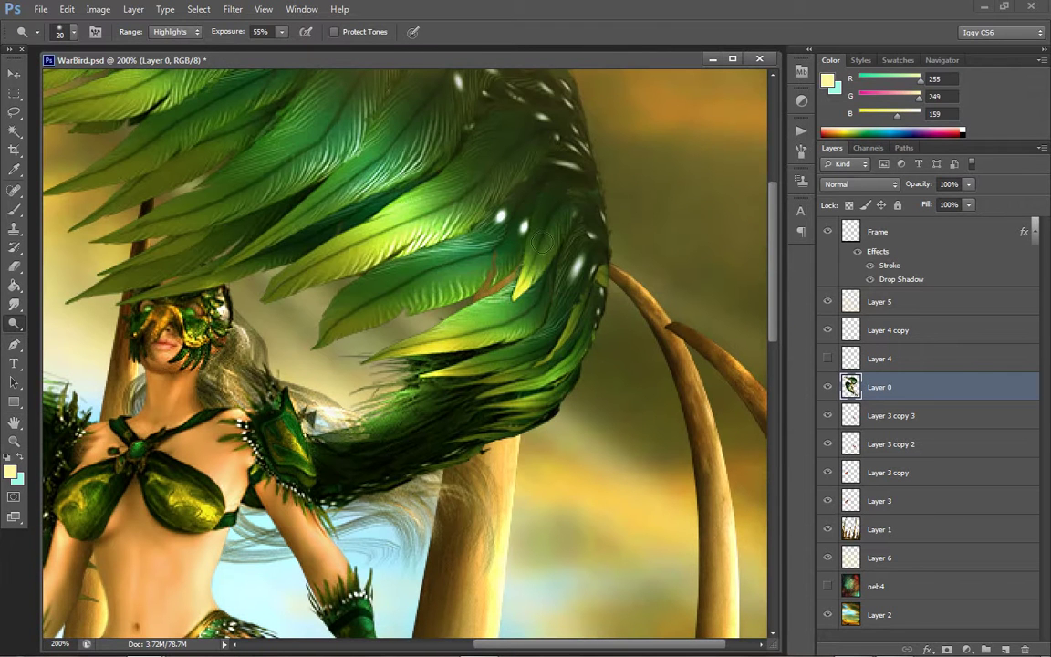
drag(466, 275, 544, 217)
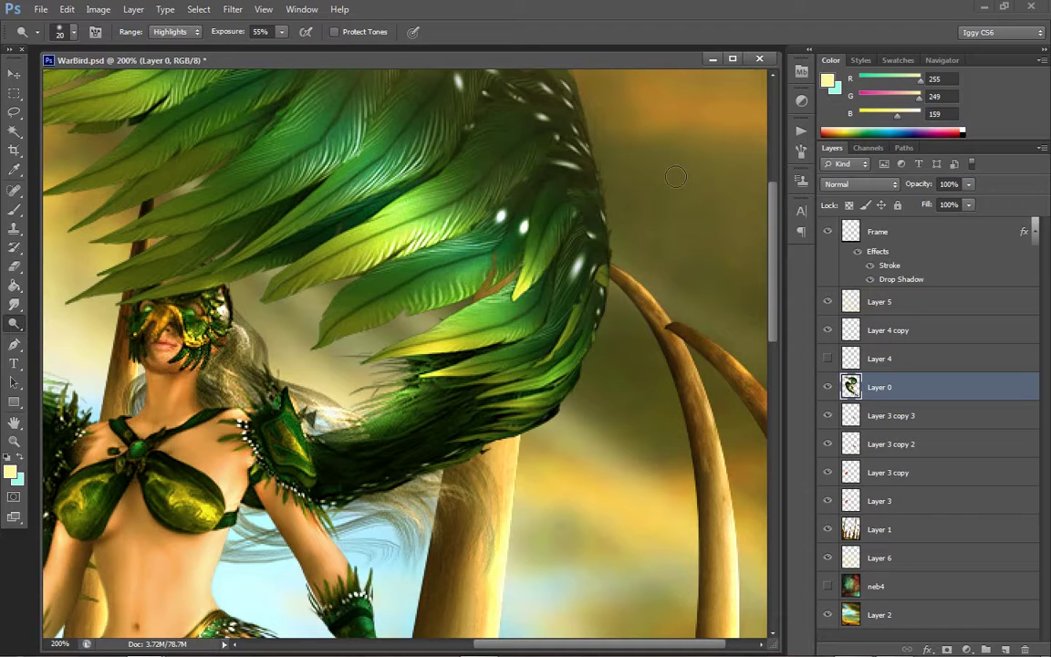
Dodge highlights along the top edge and the long middle feathers of the upper wing
drag(774, 216, 780, 155)
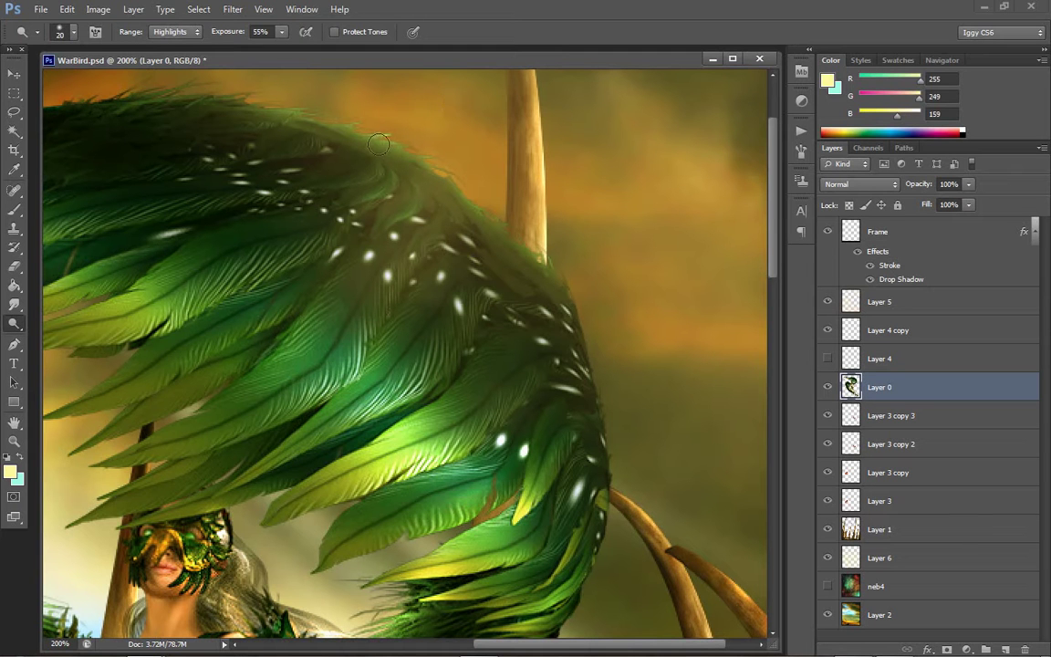
drag(391, 144, 369, 143)
mouse_move(237, 327)
mouse_down()
mouse_move(134, 394)
mouse_move(161, 353)
mouse_move(223, 340)
mouse_move(56, 426)
mouse_move(52, 405)
mouse_move(337, 300)
mouse_move(355, 282)
mouse_move(223, 405)
mouse_up()
mouse_move(277, 472)
mouse_down()
mouse_move(248, 386)
mouse_move(248, 474)
mouse_move(334, 402)
mouse_move(334, 350)
mouse_up()
mouse_move(332, 414)
mouse_down()
mouse_move(429, 447)
mouse_move(290, 522)
mouse_up()
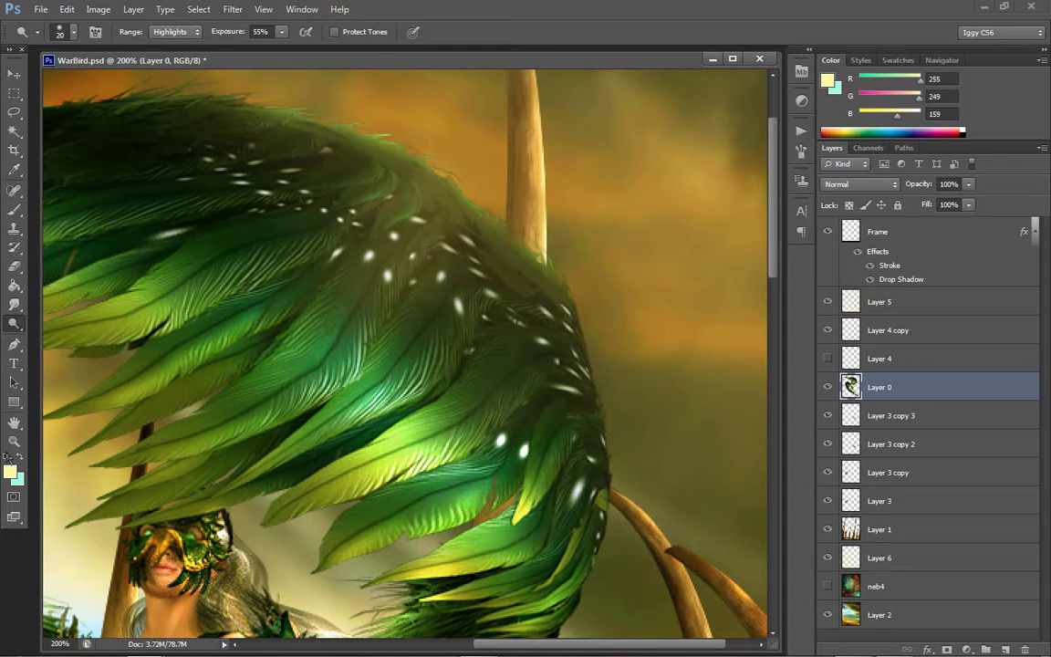
Dodge highlights on the loincloth, both thighs and the hip feathers, using brush sizes up to 60 px
click(13, 441)
right_click(468, 321)
click(512, 329)
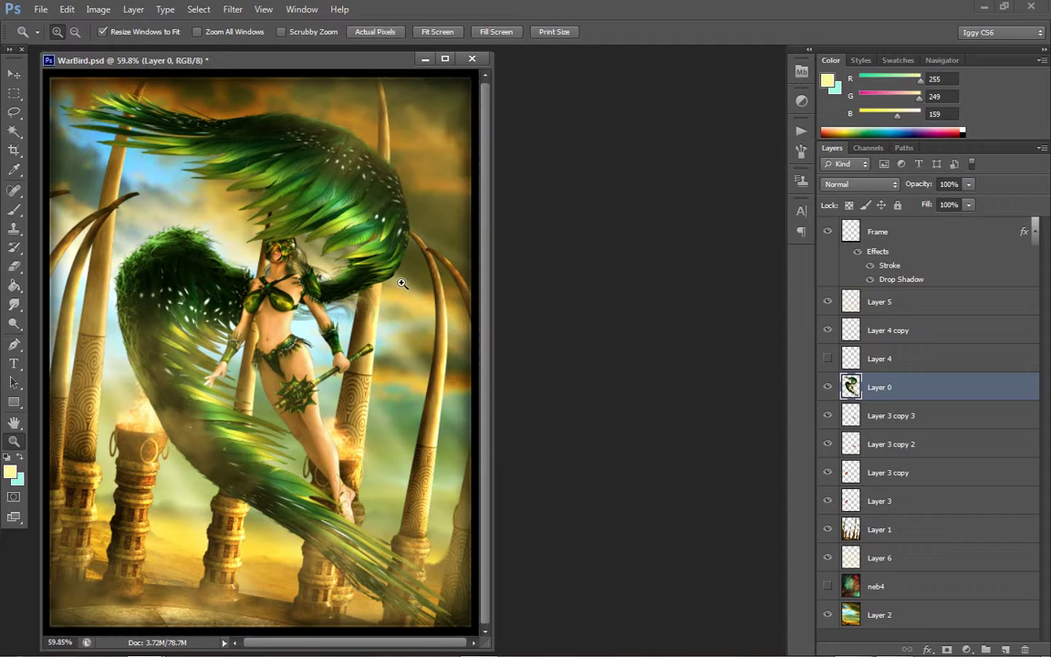
click(306, 351)
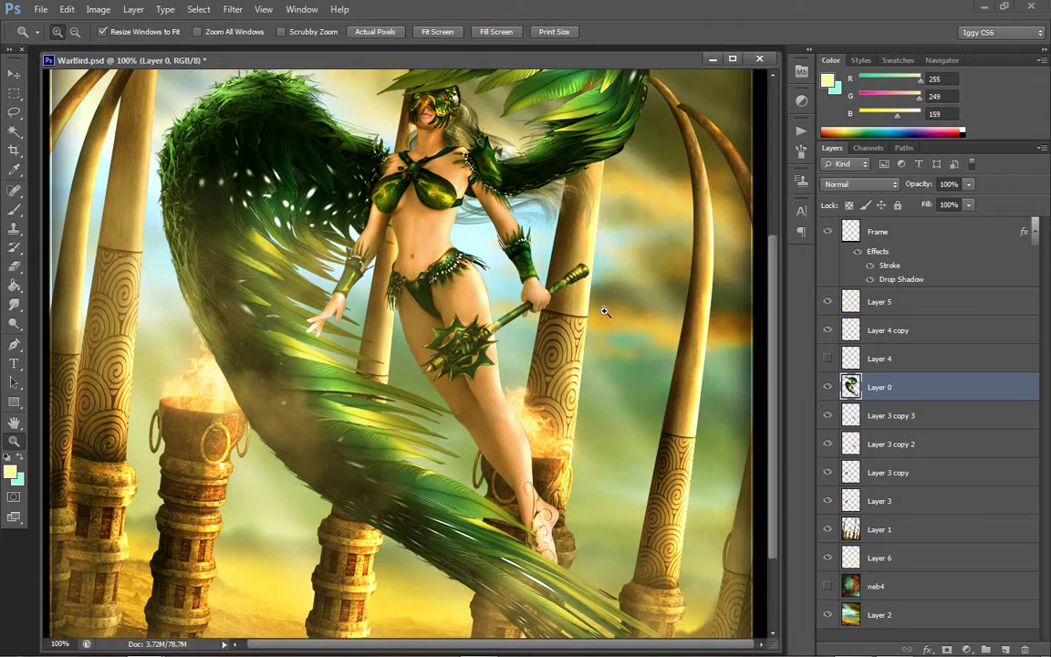
click(429, 279)
click(362, 291)
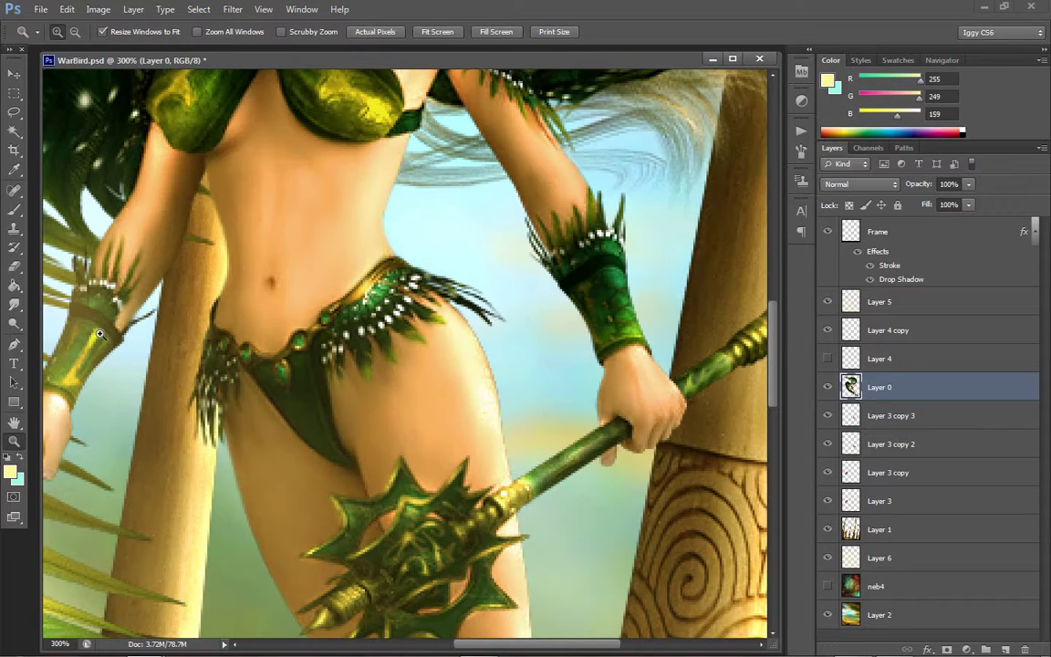
key(o)
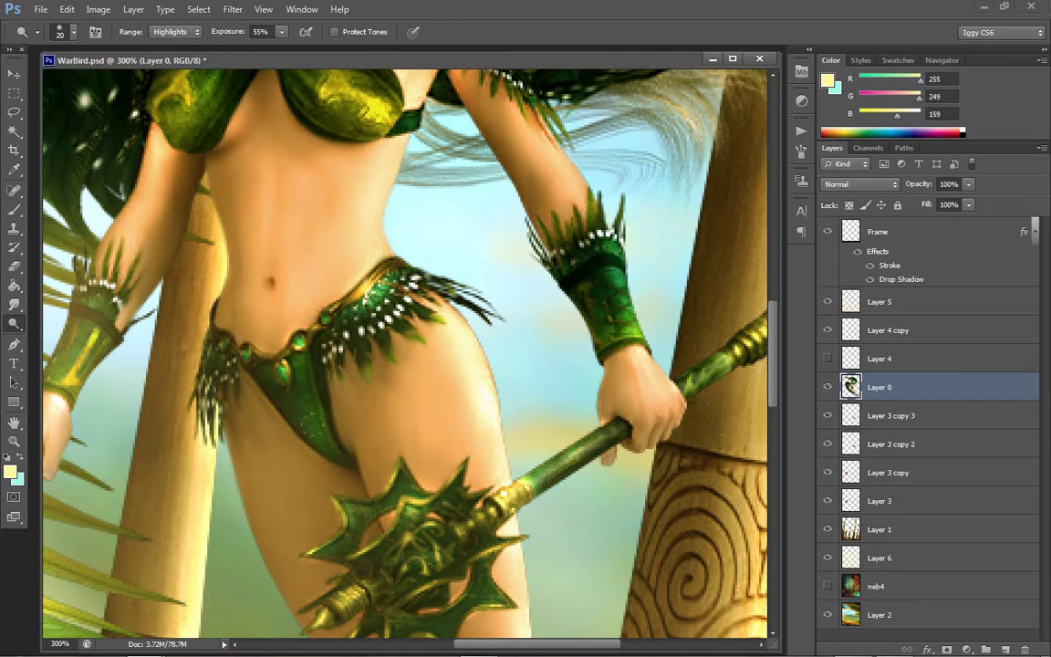
drag(233, 408, 284, 535)
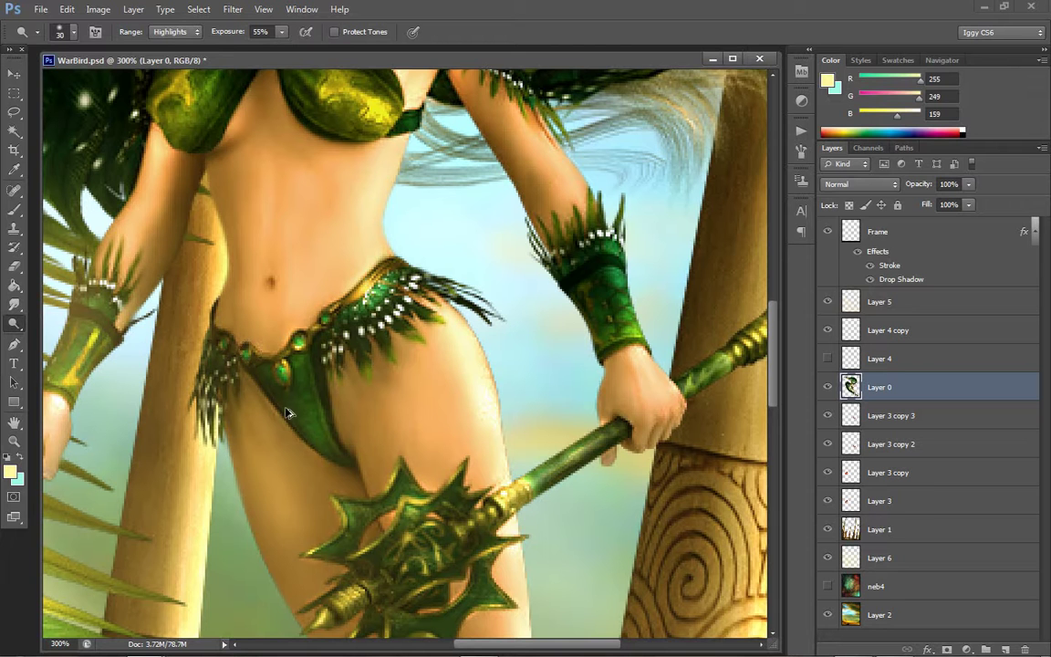
key(ctrl+z)
drag(235, 418, 315, 579)
drag(363, 377, 393, 575)
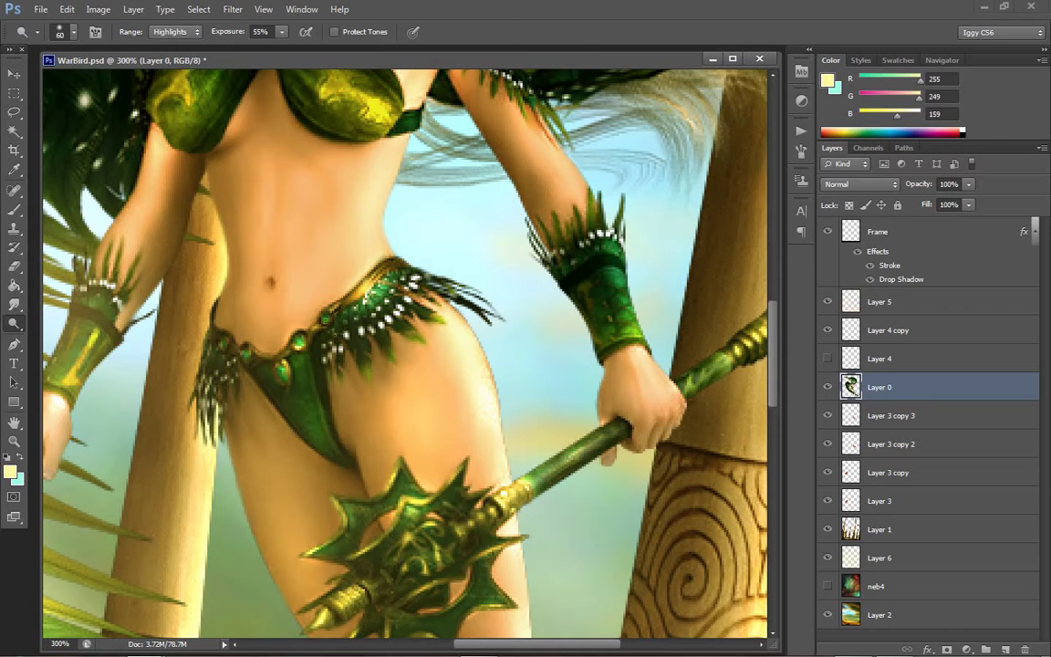
mouse_move(358, 336)
mouse_down()
mouse_move(394, 387)
mouse_move(354, 321)
mouse_up()
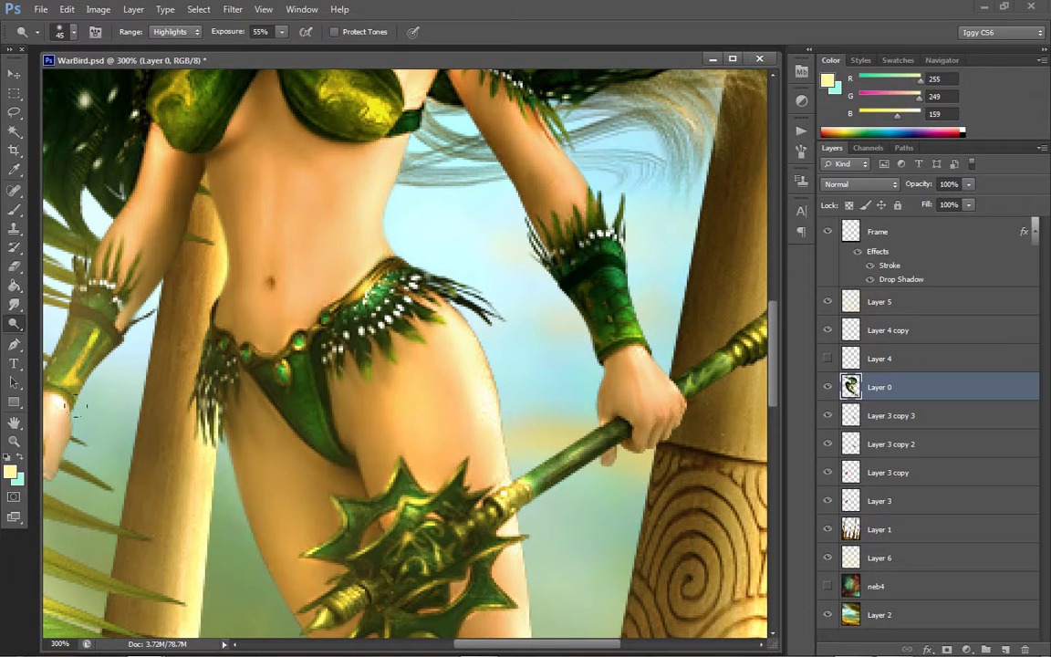
Shift the midtones of Layer 0 to -42 yellow/blue with Color Balance
key(z)
right_click(416, 300)
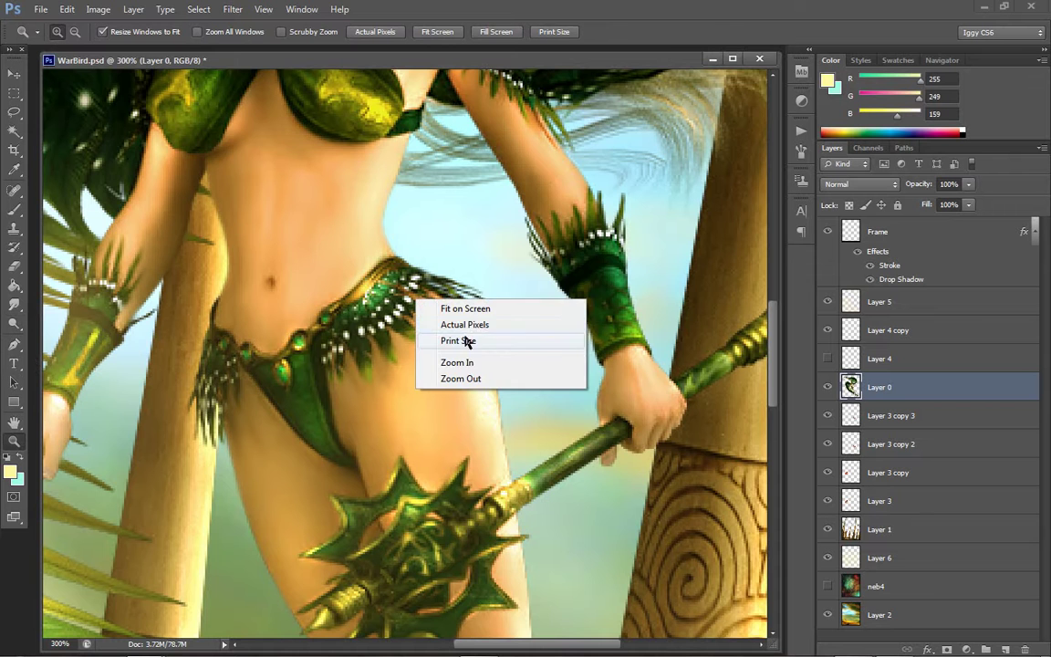
click(447, 308)
click(318, 309)
click(387, 312)
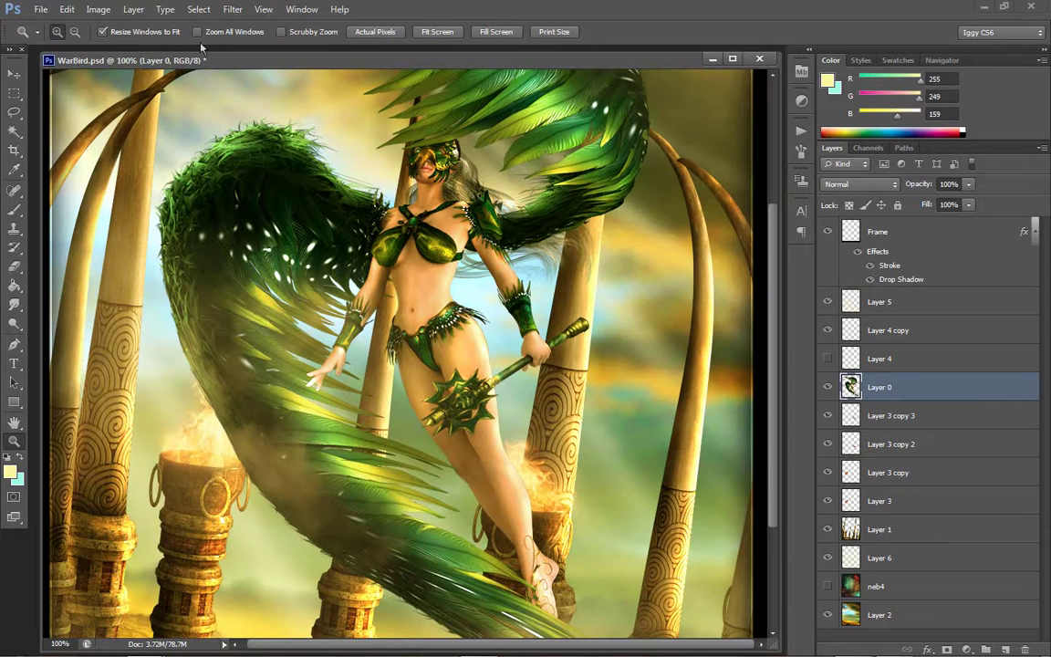
click(98, 10)
mouse_move(122, 47)
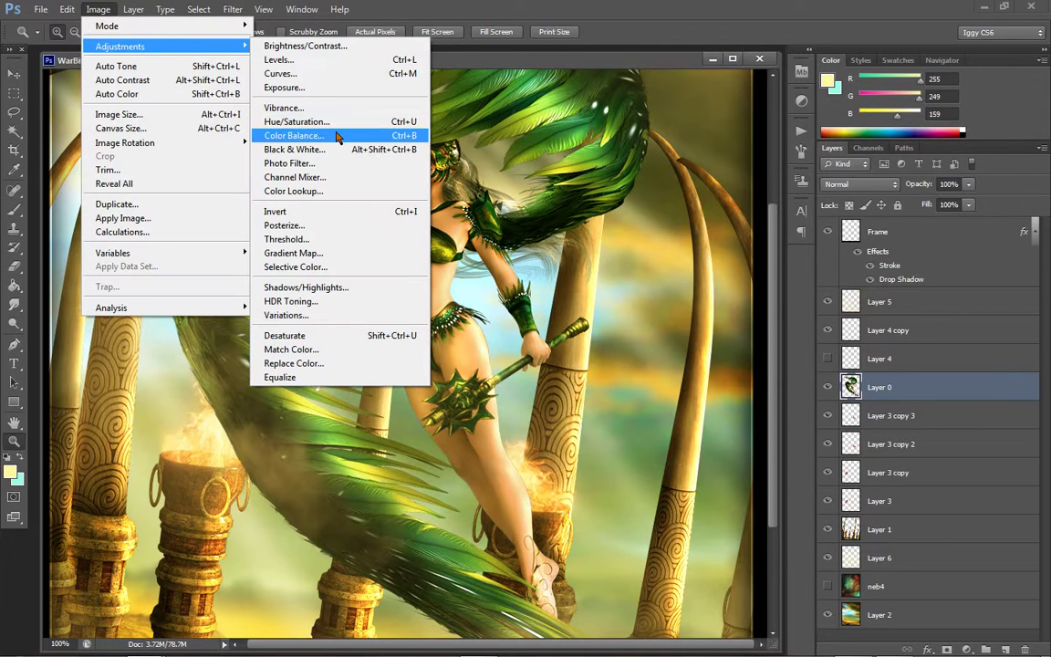
click(338, 136)
drag(763, 159, 748, 160)
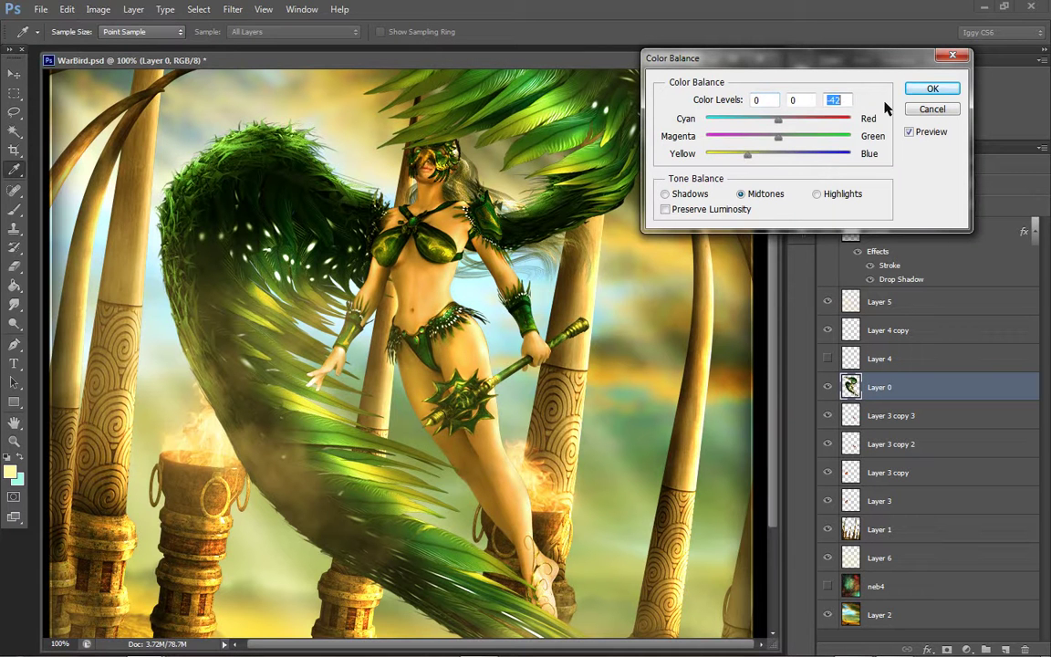
key(z)
click(932, 89)
Reduce the saturation of Layer 0 to -13 with Hue/Saturation
click(100, 10)
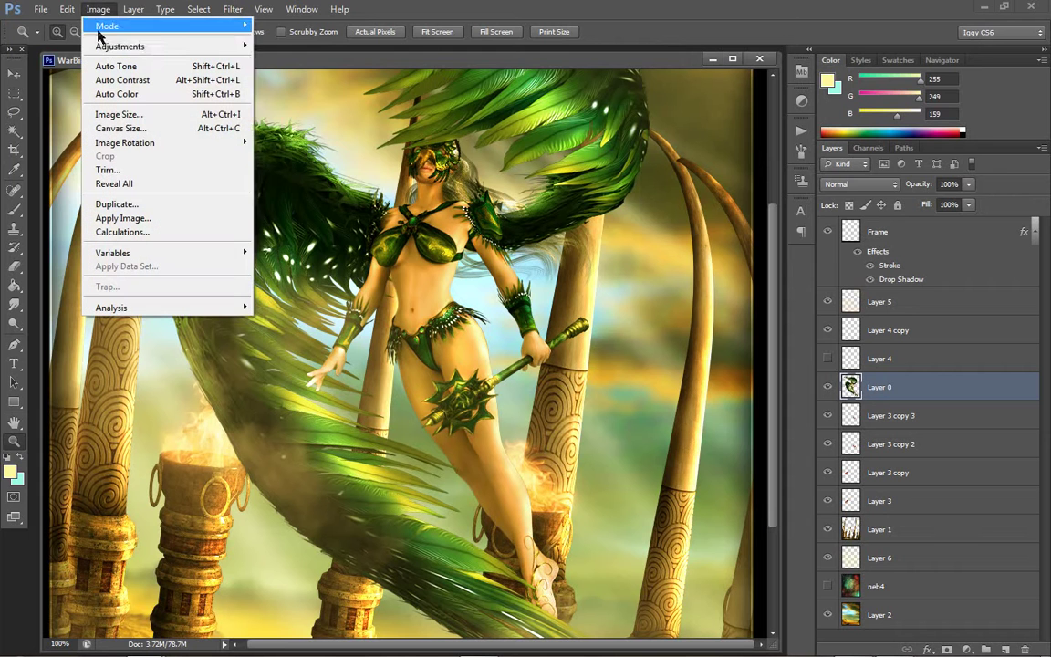
mouse_move(100, 47)
click(270, 122)
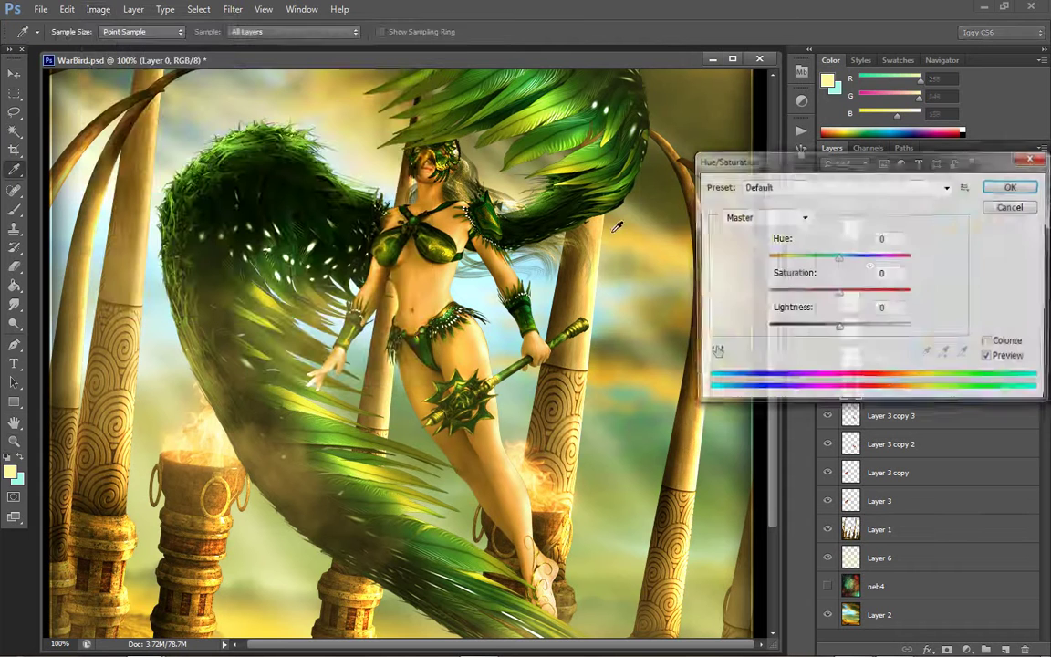
drag(835, 295, 831, 298)
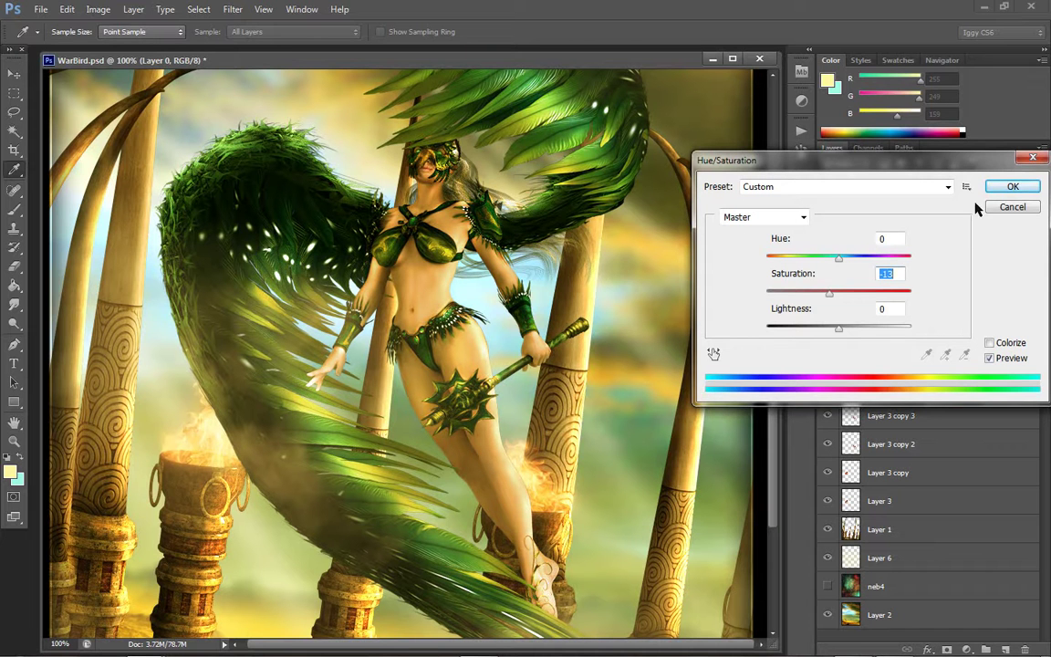
click(1010, 186)
Examine the winged figure's colours against the background, both up close and across the whole framed composite
key(z)
right_click(470, 260)
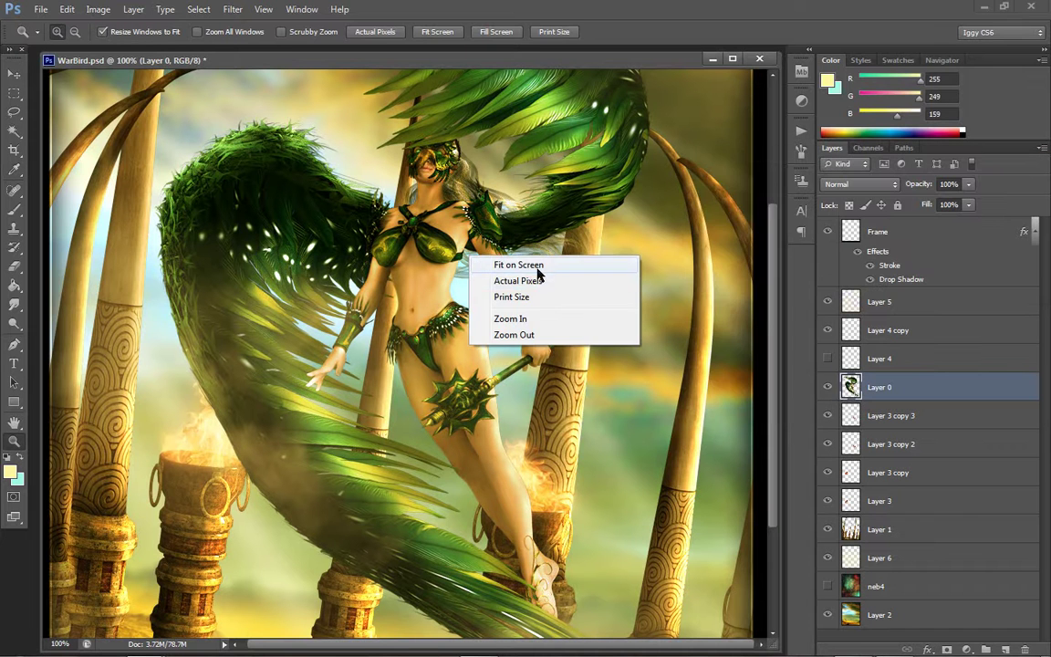
click(537, 266)
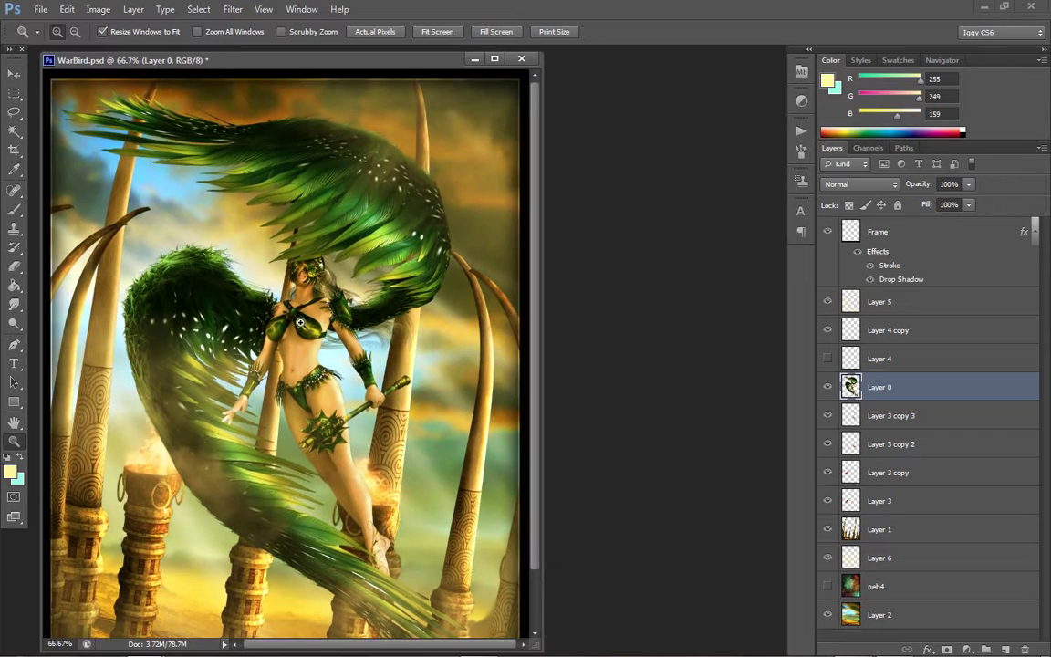
click(357, 309)
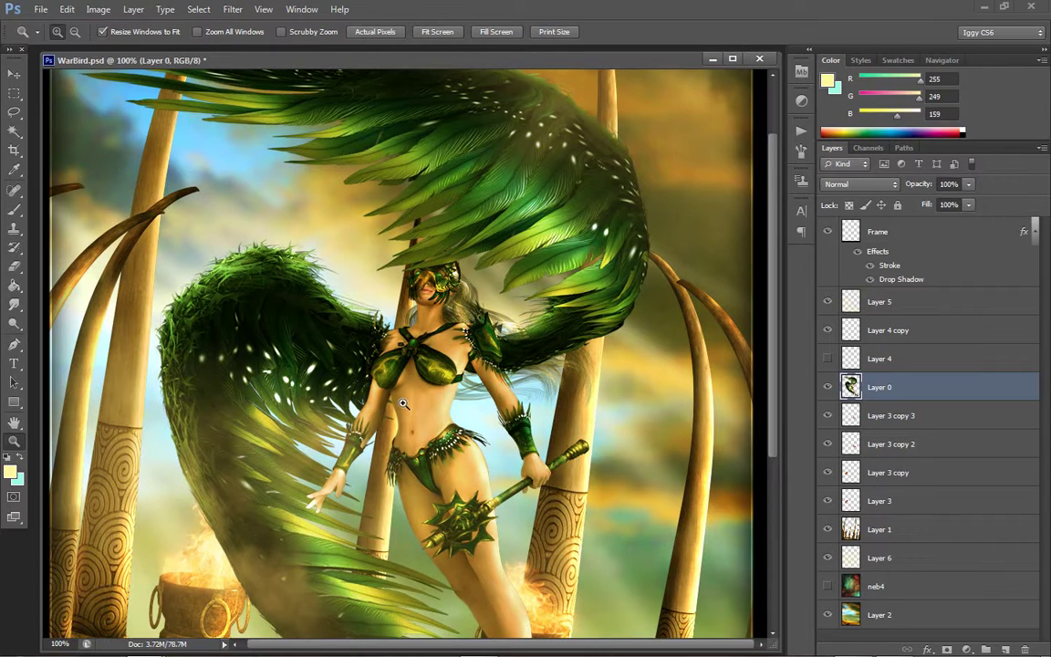
scroll(365, 365, down, 8)
scroll(468, 501, down, 2)
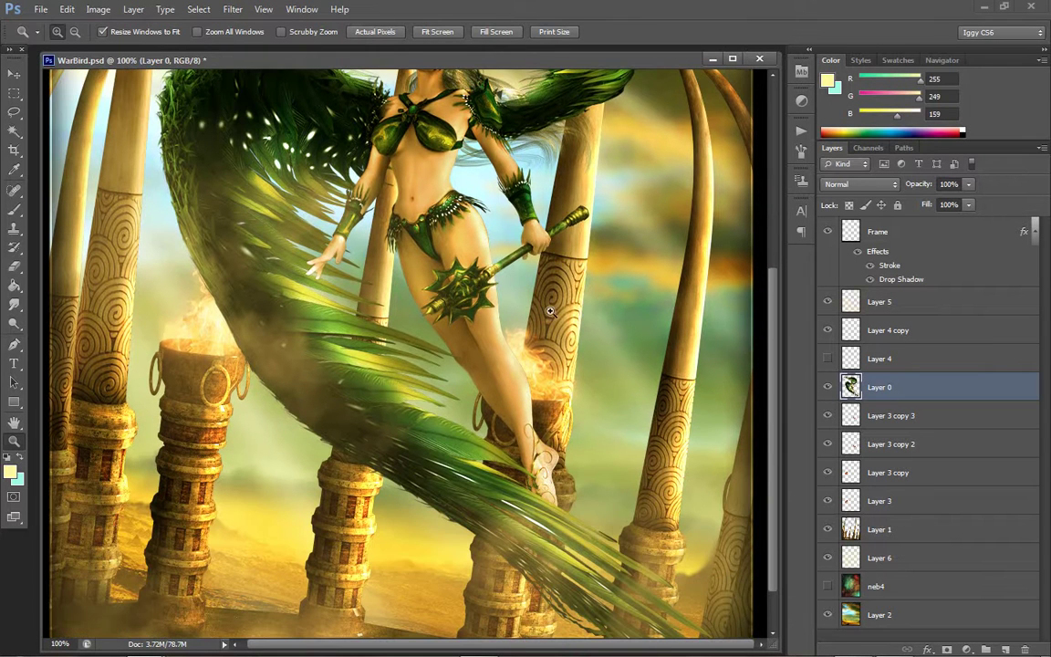
right_click(473, 284)
click(523, 294)
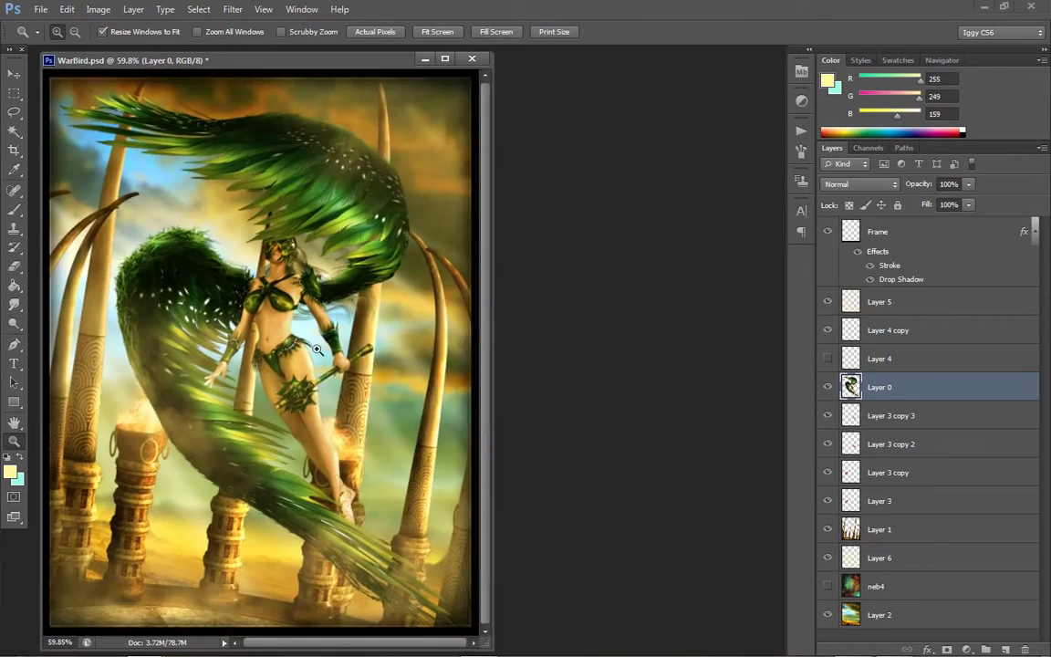
right_click(317, 351)
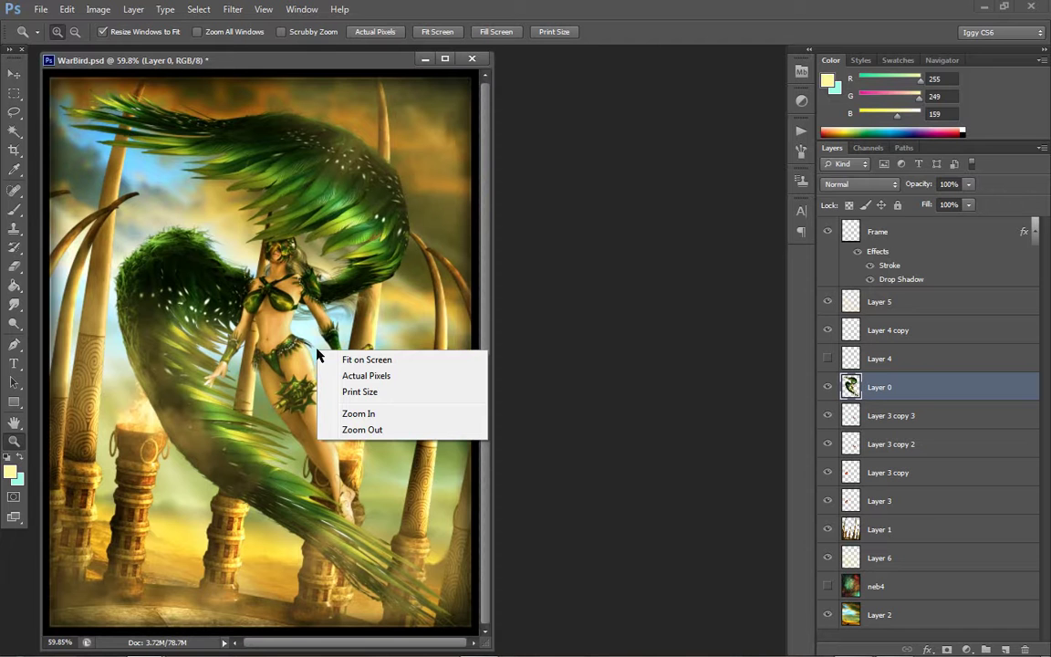
click(363, 360)
right_click(363, 336)
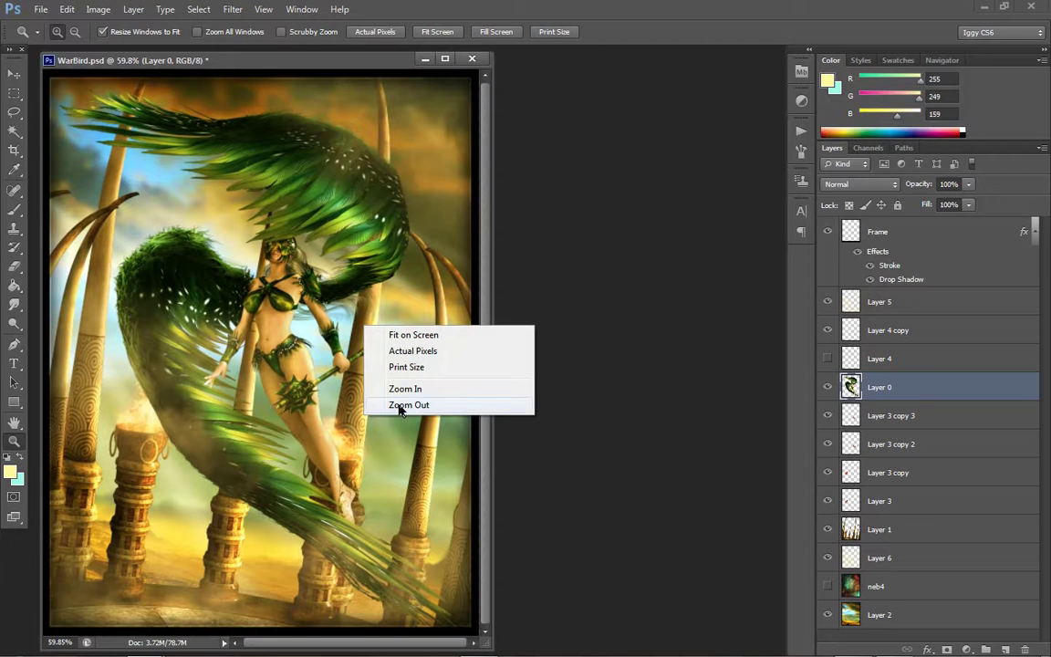
click(401, 405)
drag(249, 67, 386, 97)
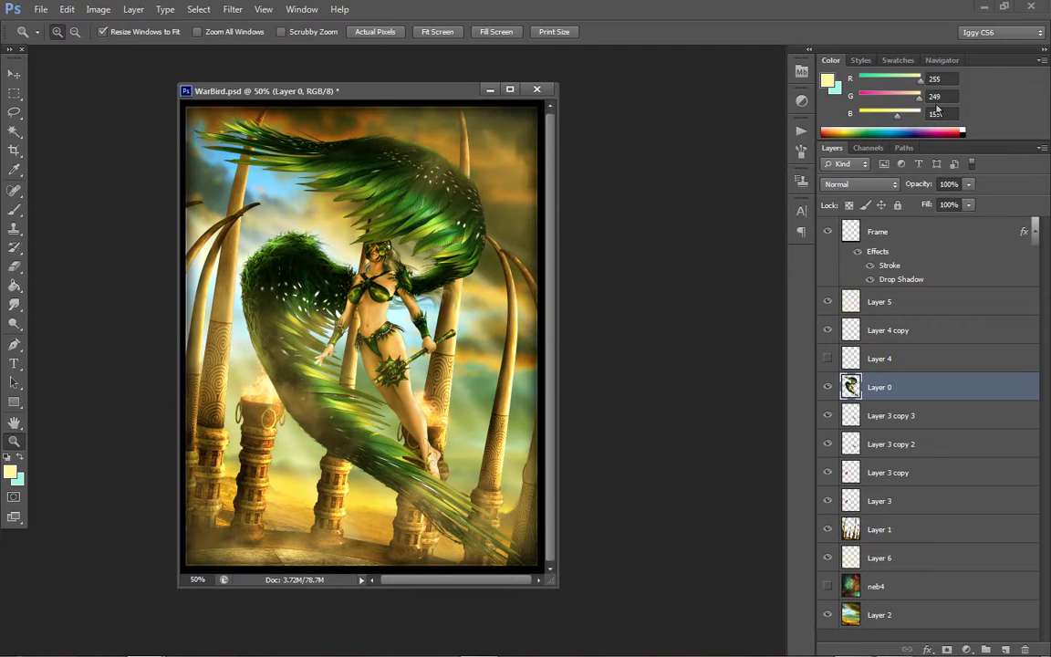
click(328, 341)
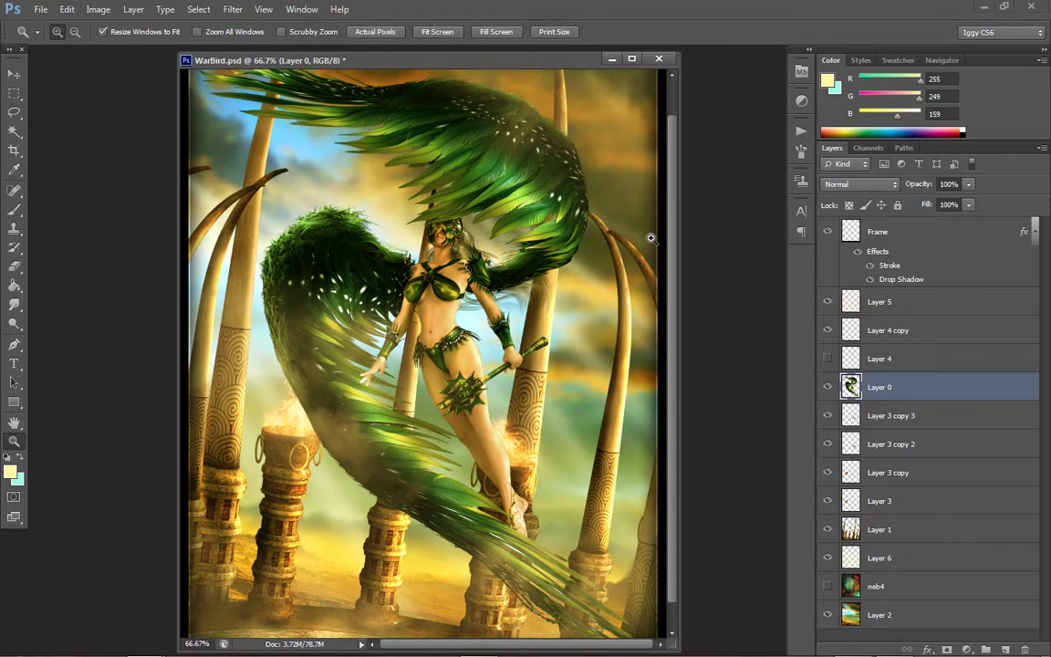
scroll(595, 261, down, 1)
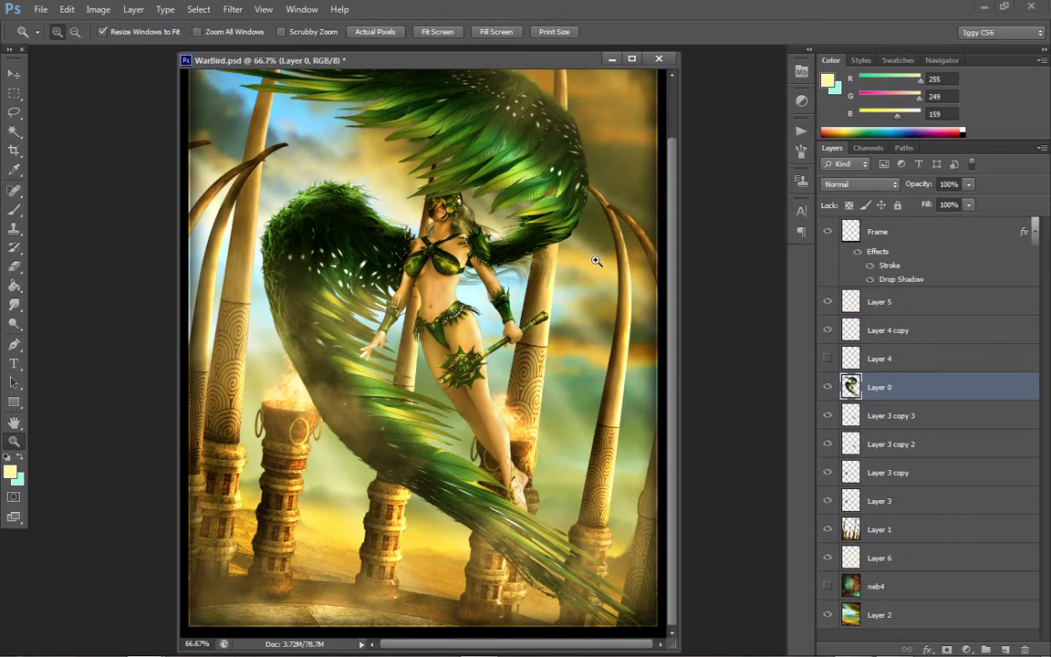
scroll(595, 261, up, 3)
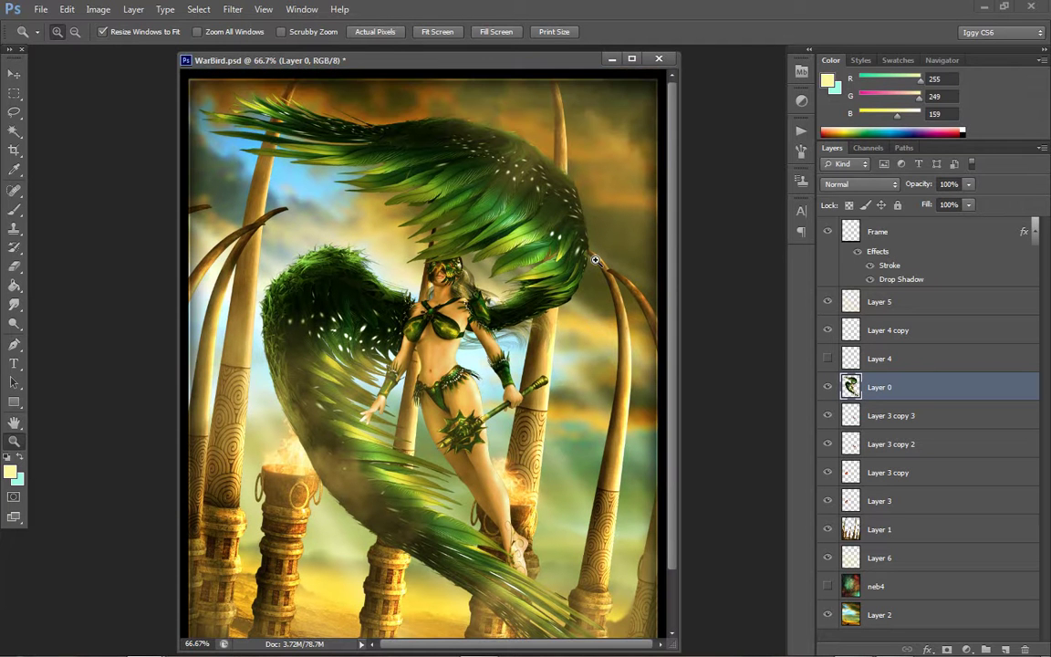
right_click(448, 293)
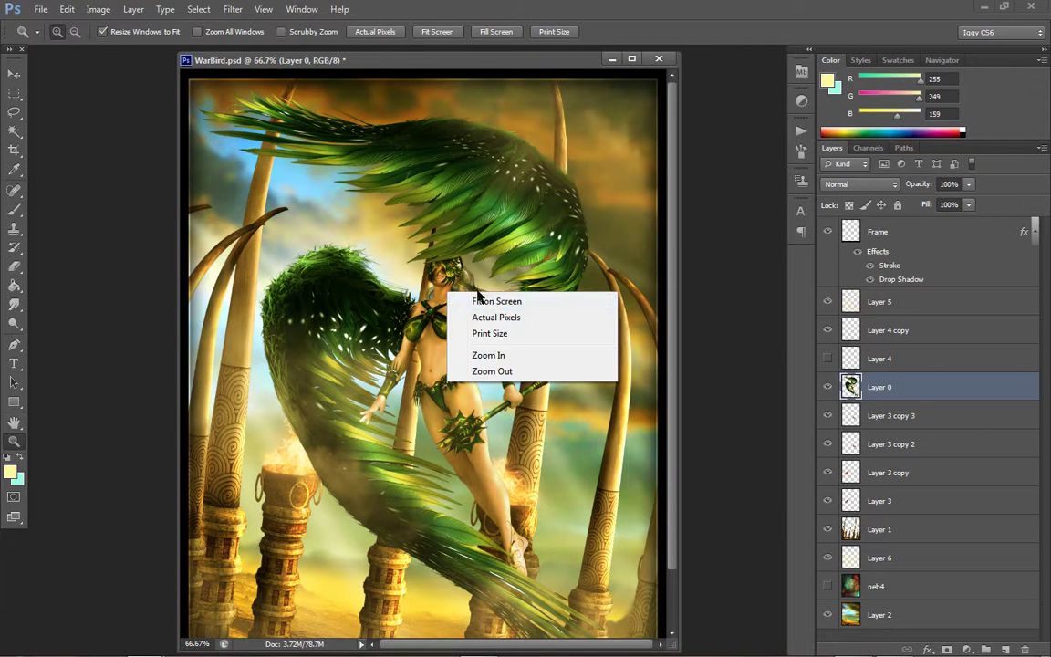
click(490, 302)
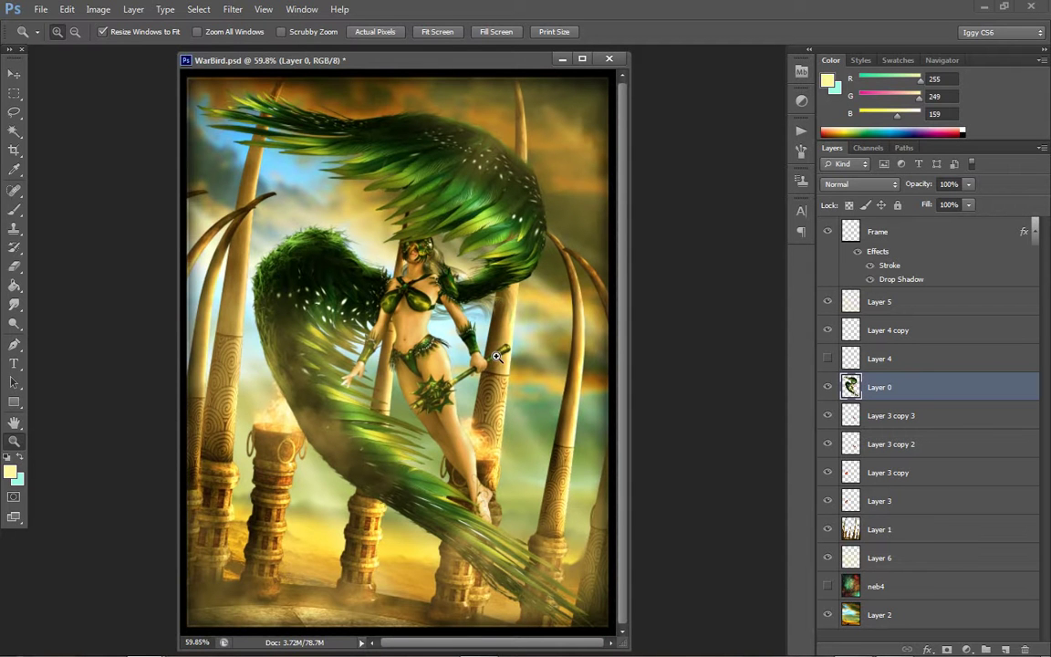
Flatten the image into a single background layer, discarding the hidden layers
click(101, 9)
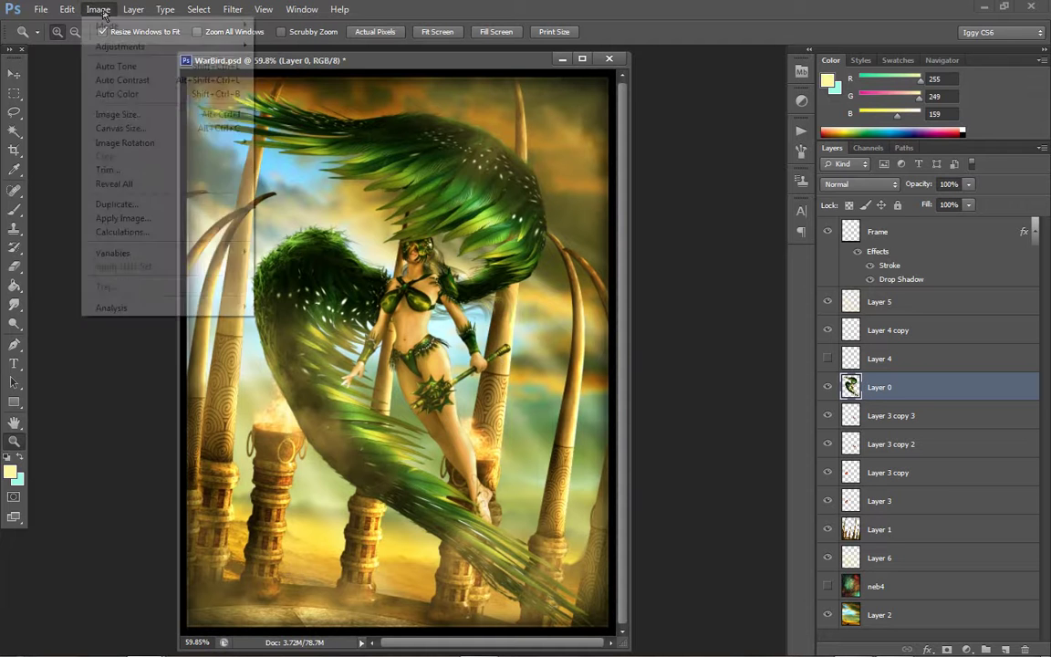
mouse_move(133, 9)
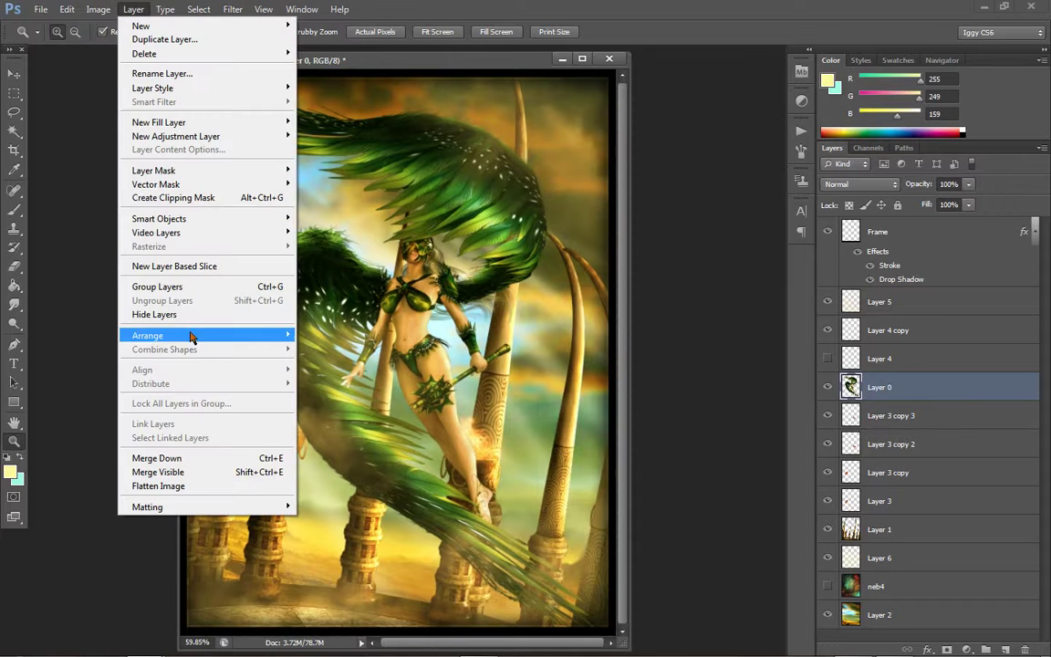
click(172, 488)
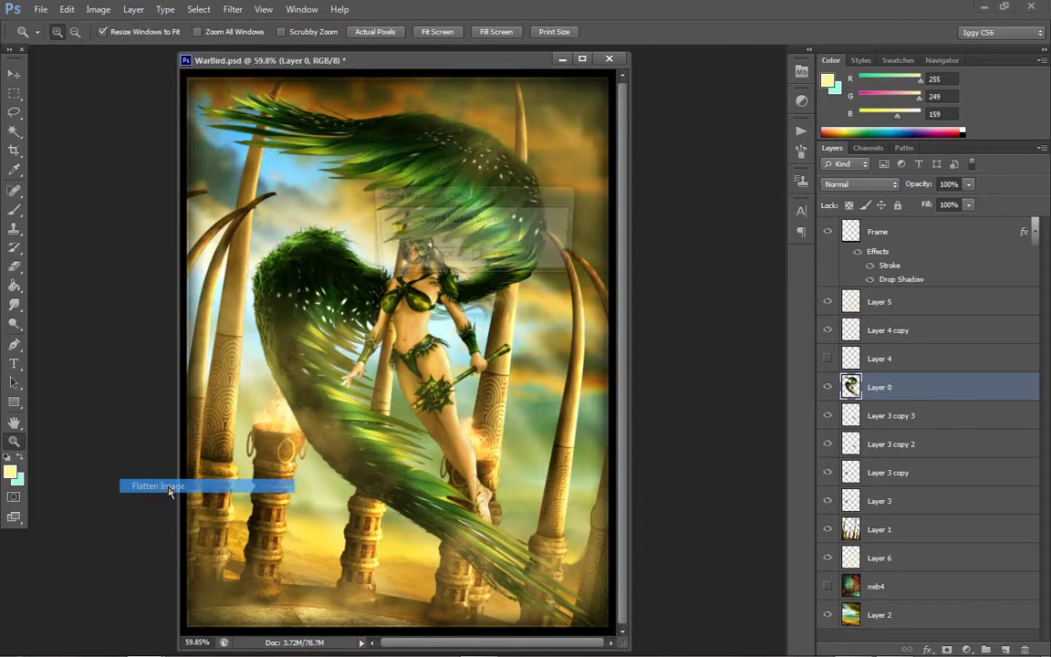
click(446, 257)
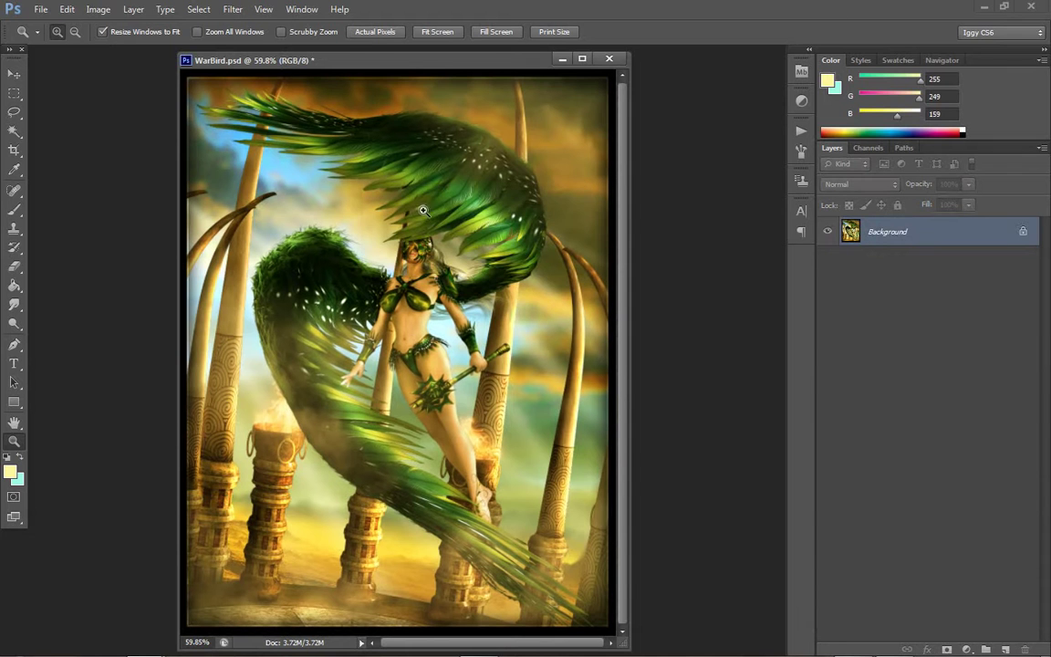
Apply a Gaussian Blur with a 3.0 pixel radius to the flattened image
click(233, 9)
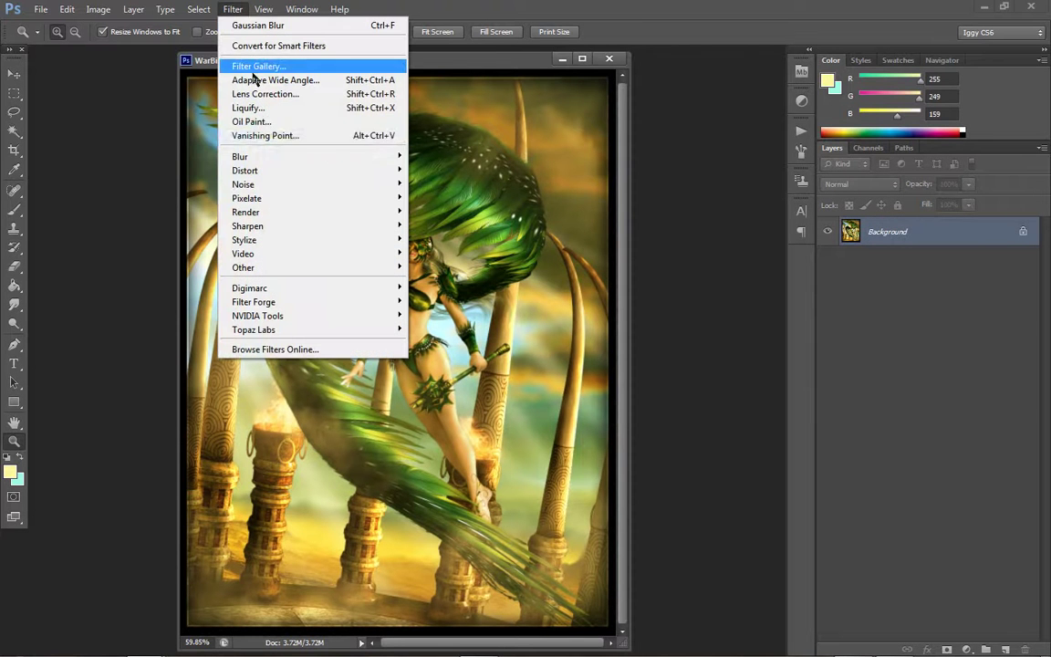
mouse_move(265, 158)
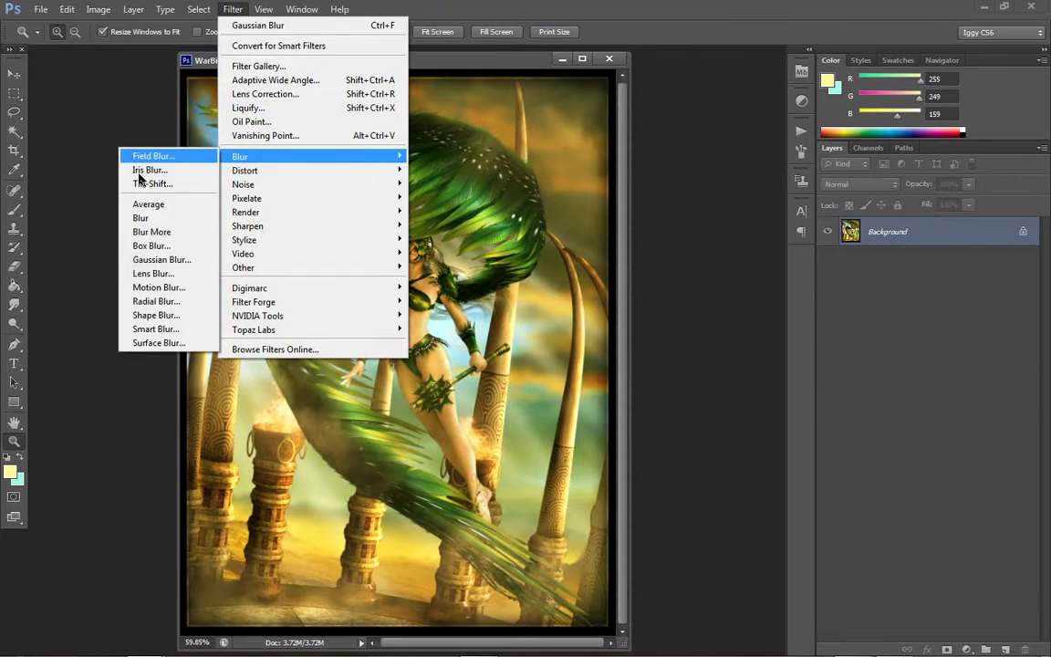
click(149, 260)
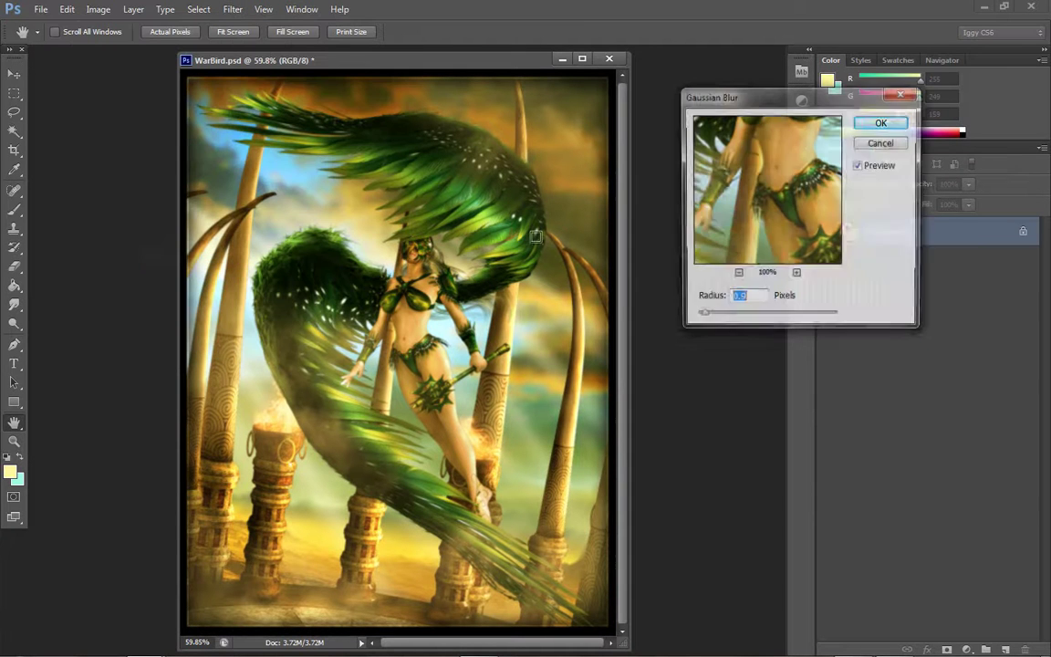
click(718, 317)
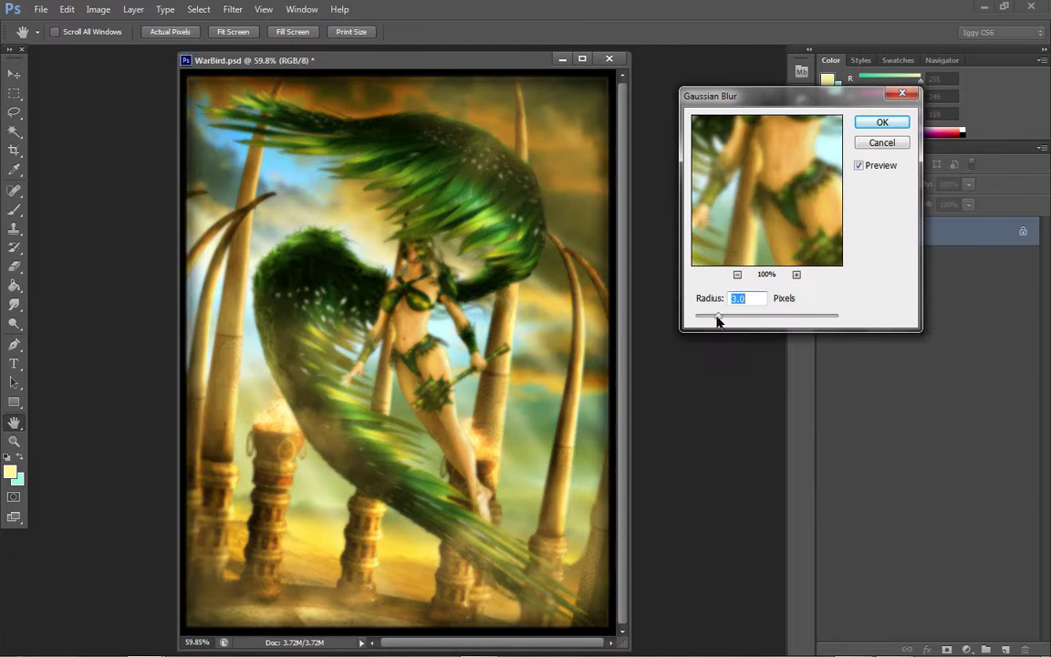
click(899, 127)
key(z)
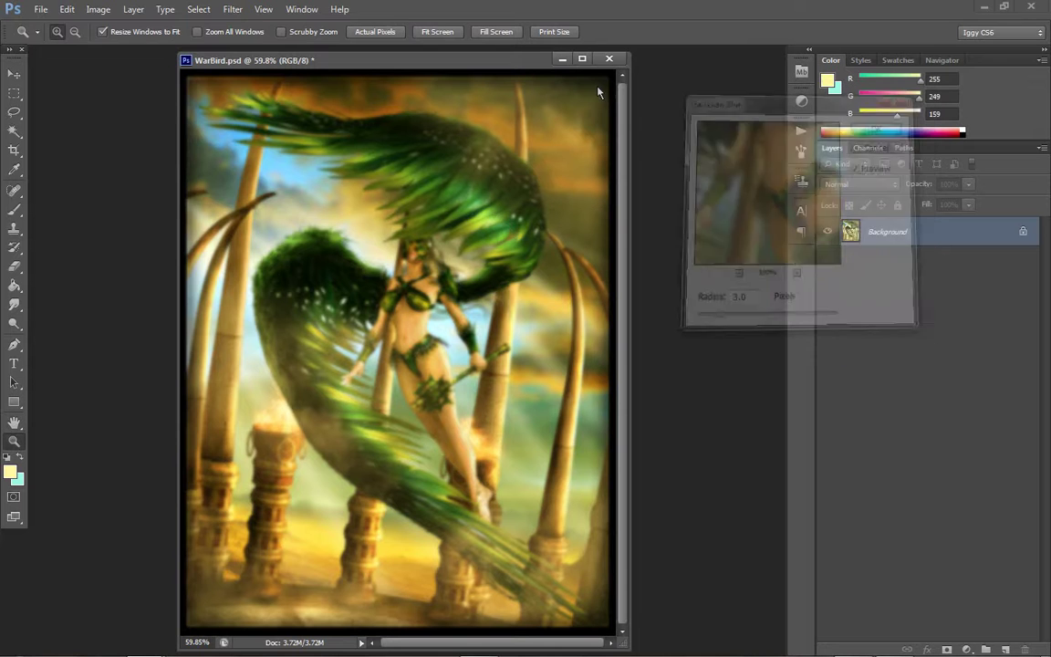
Fade the Gaussian Blur to 15% opacity in Screen mode for a soft glow
click(66, 9)
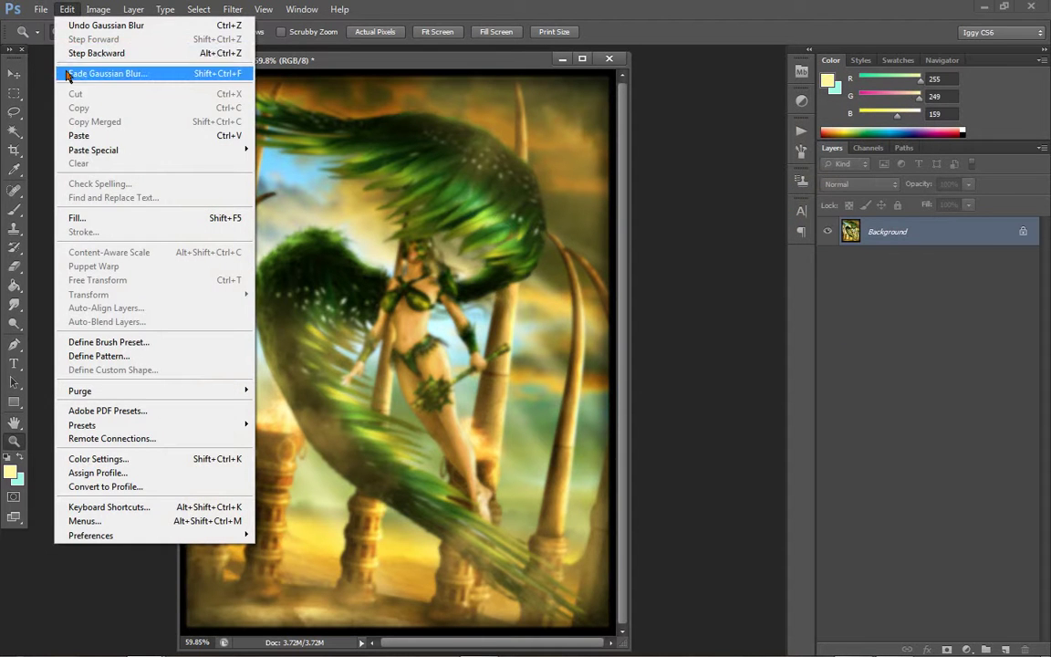
click(83, 73)
click(852, 243)
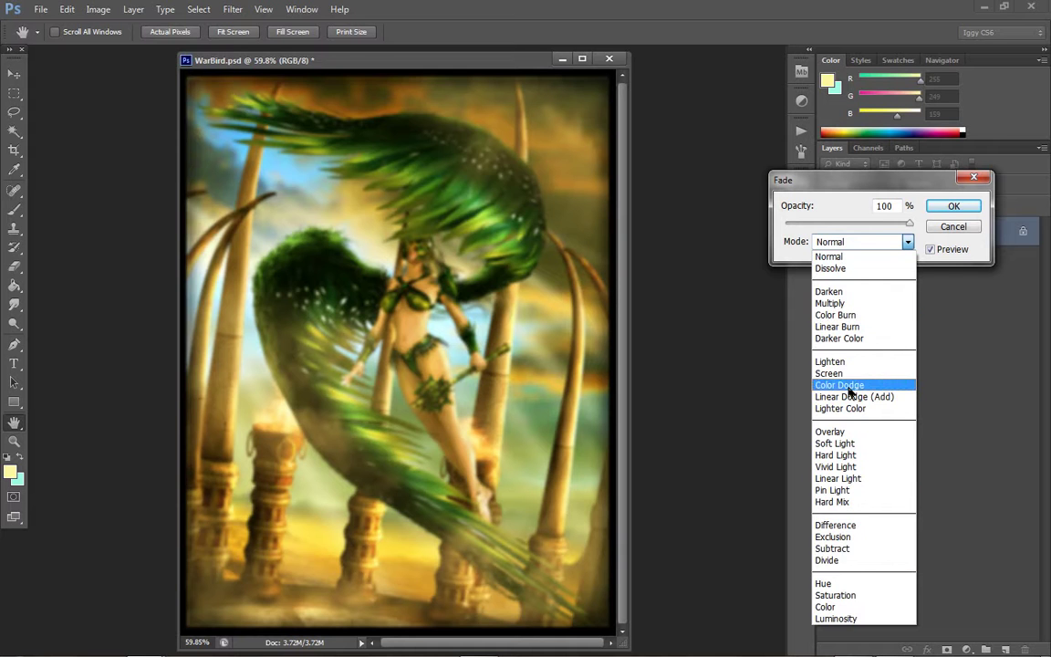
click(830, 374)
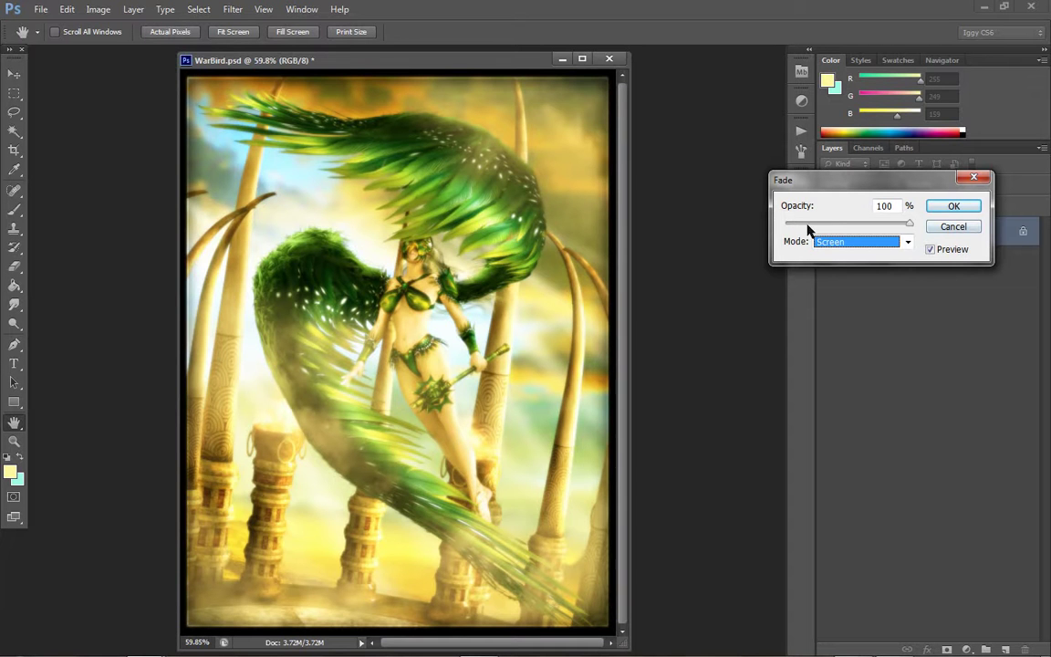
mouse_move(808, 231)
mouse_down()
mouse_move(781, 230)
mouse_move(805, 230)
mouse_up()
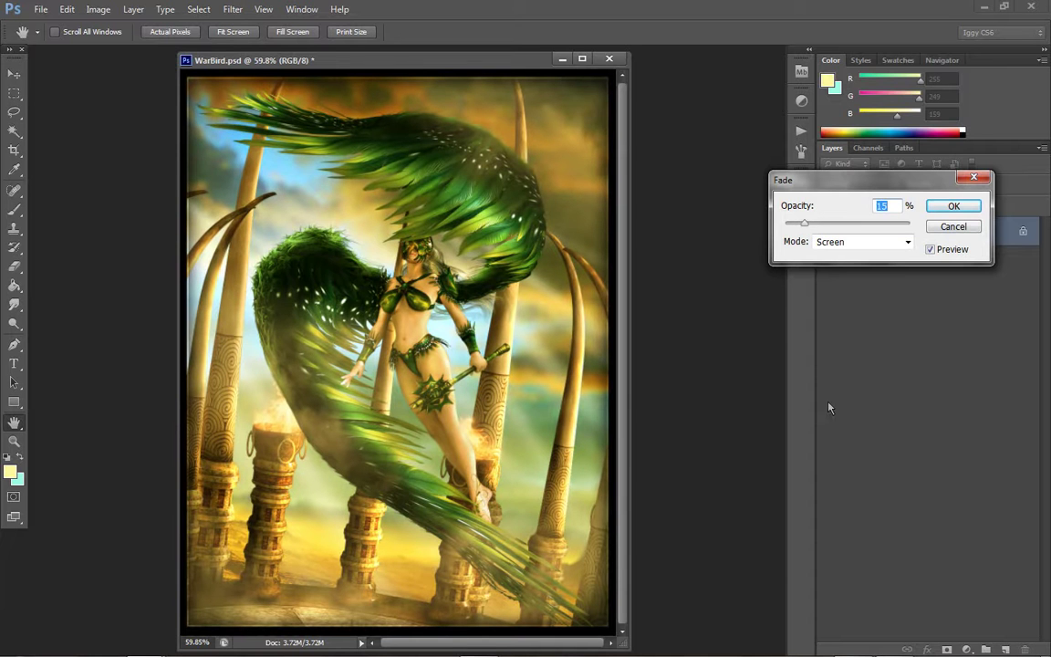
click(954, 206)
key(z)
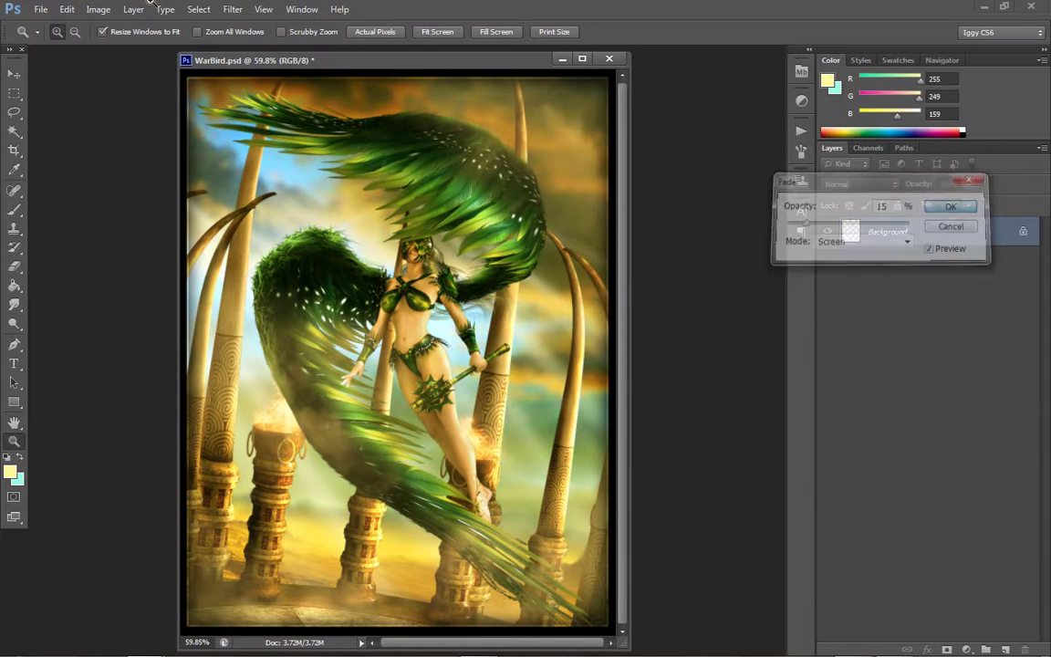
Reapply the same Gaussian Blur to the flattened image and fade it to a low opacity in Multiply mode
click(240, 9)
click(274, 24)
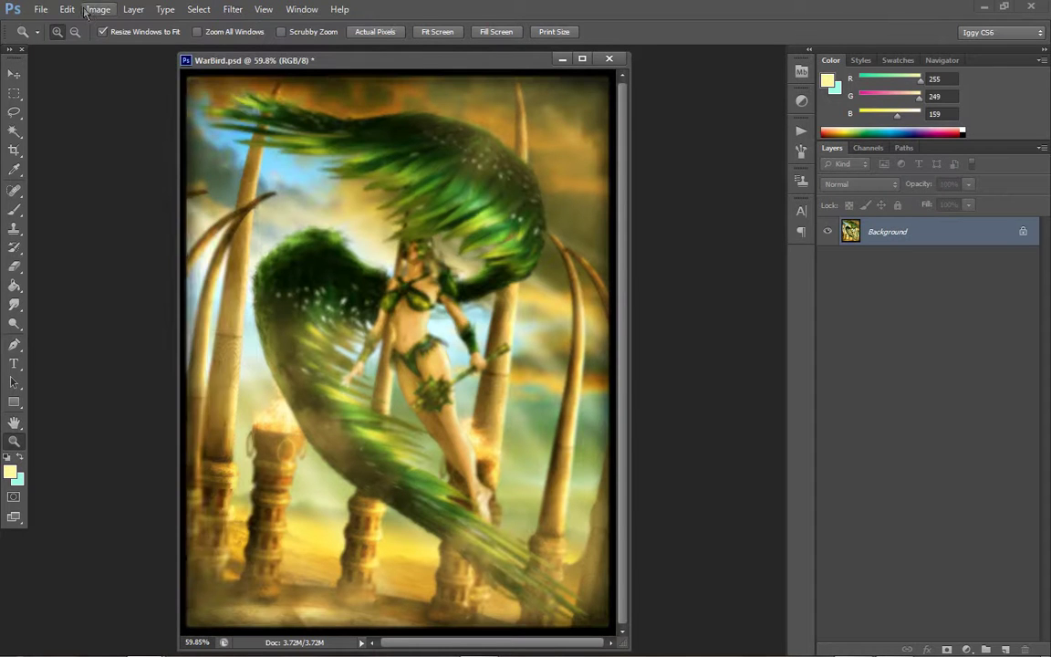
click(68, 9)
click(137, 73)
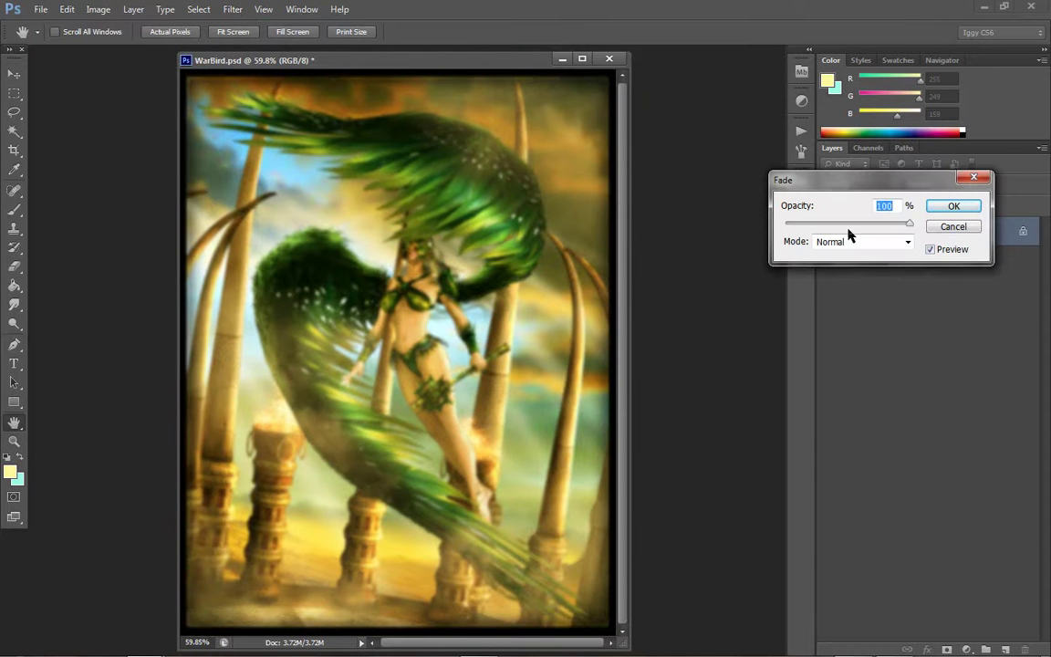
click(849, 241)
click(845, 302)
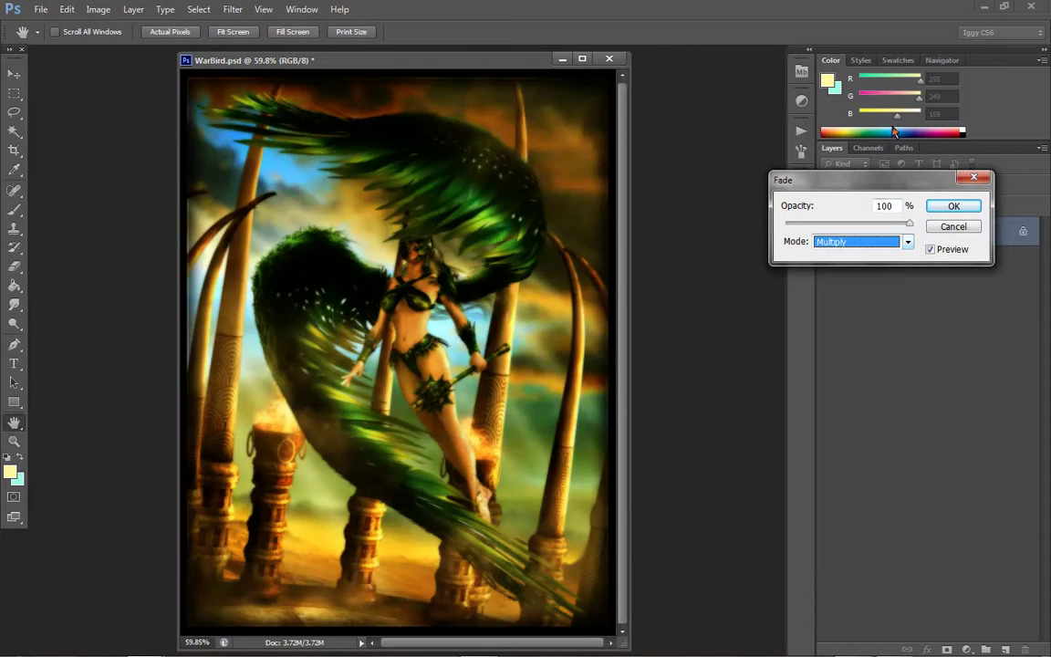
mouse_move(807, 226)
mouse_down()
mouse_move(795, 227)
mouse_move(824, 227)
mouse_up()
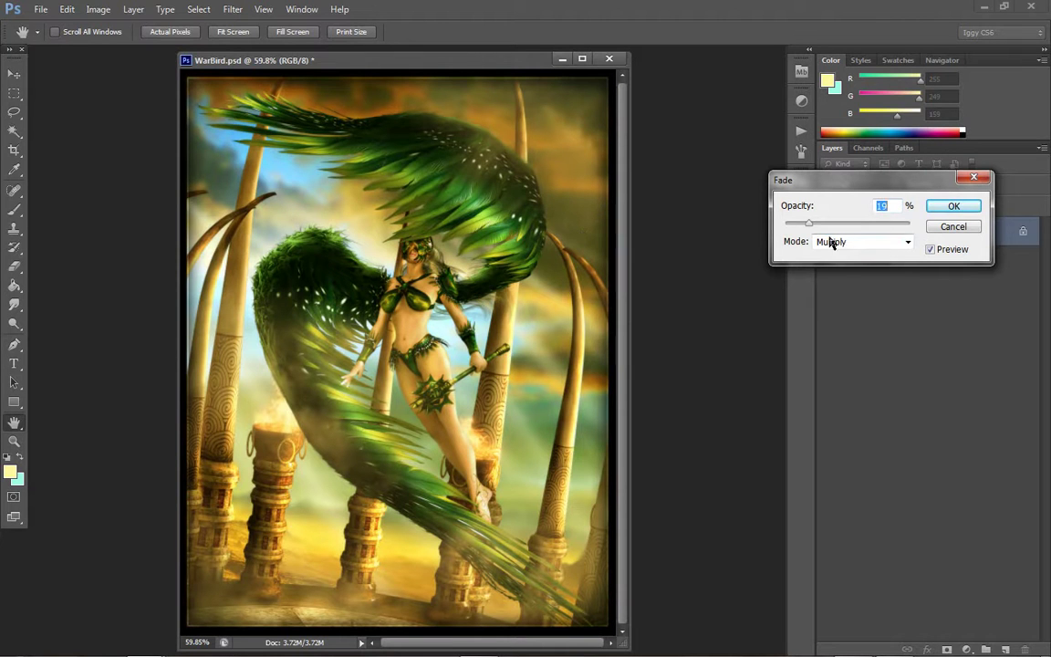
drag(803, 228, 798, 227)
click(953, 207)
key(z)
Examine the softened final composite up close and as a whole at 50% zoom, placing its window nearer the workspace centre
click(488, 263)
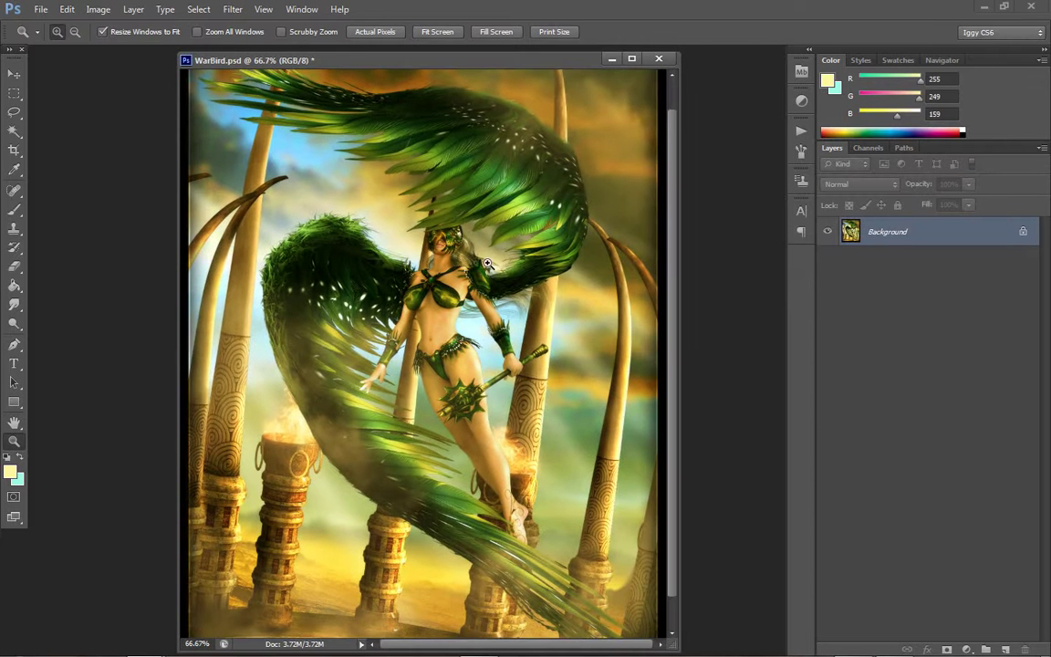
scroll(489, 263, down, 2)
scroll(488, 267, up, 2)
right_click(475, 317)
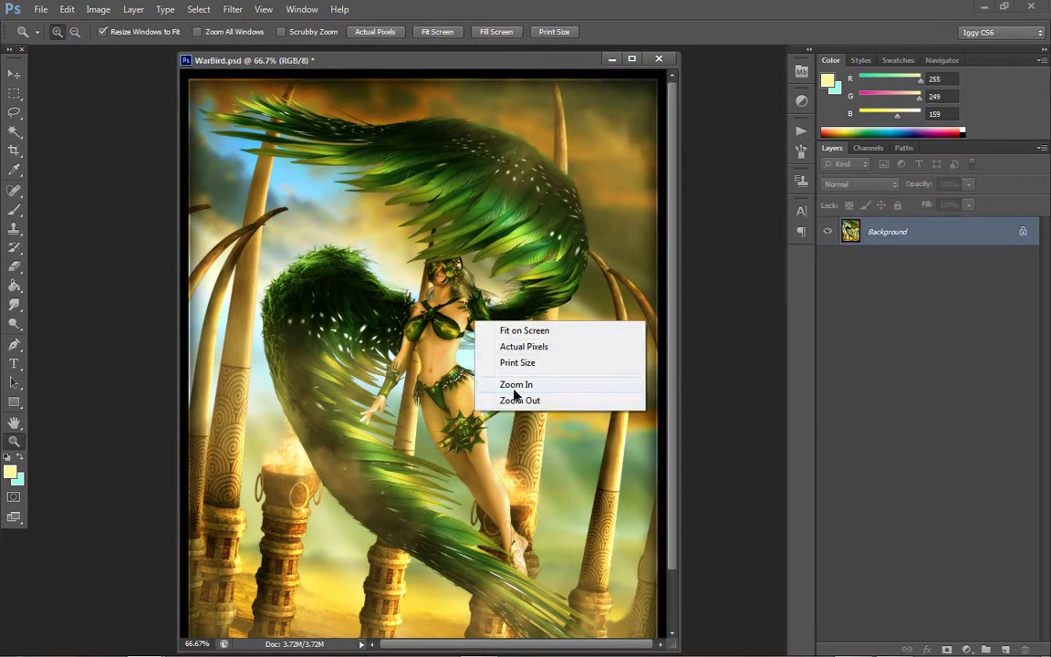
click(500, 401)
right_click(397, 365)
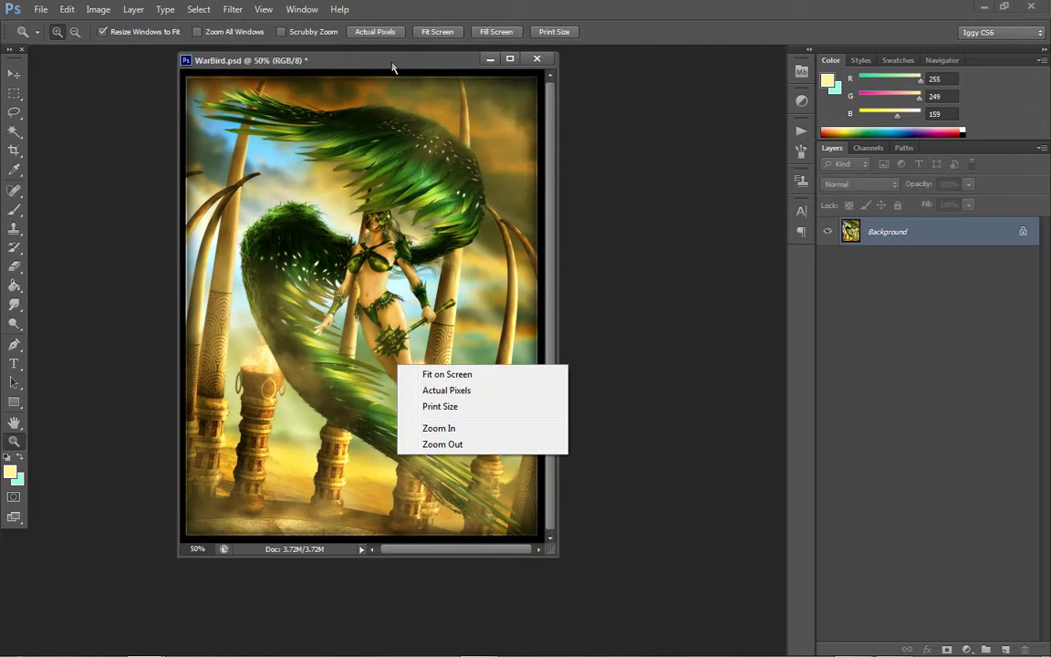
click(393, 67)
drag(427, 68, 458, 92)
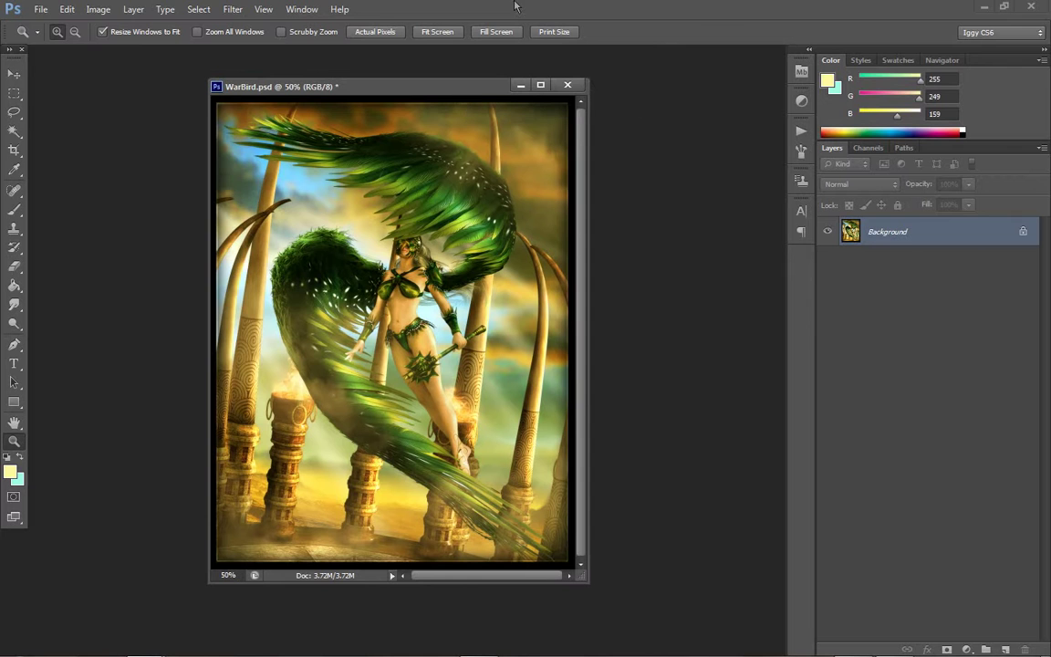
Apply the Topaz Clean 3 filter to the flattened image with the Clean strength set to 1
click(233, 9)
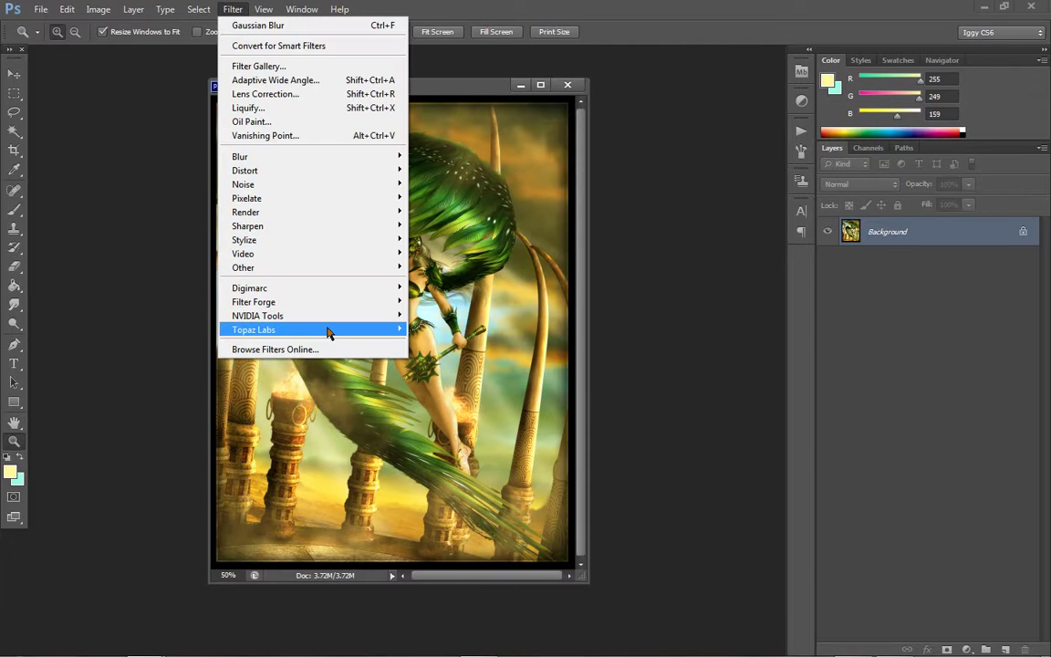
mouse_move(266, 333)
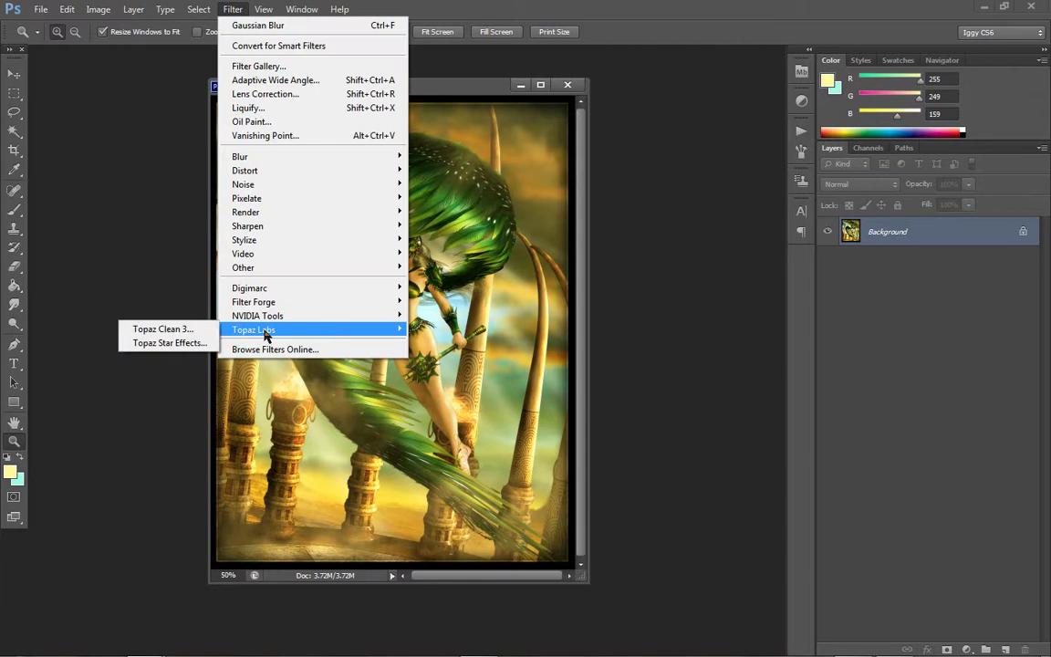
click(185, 334)
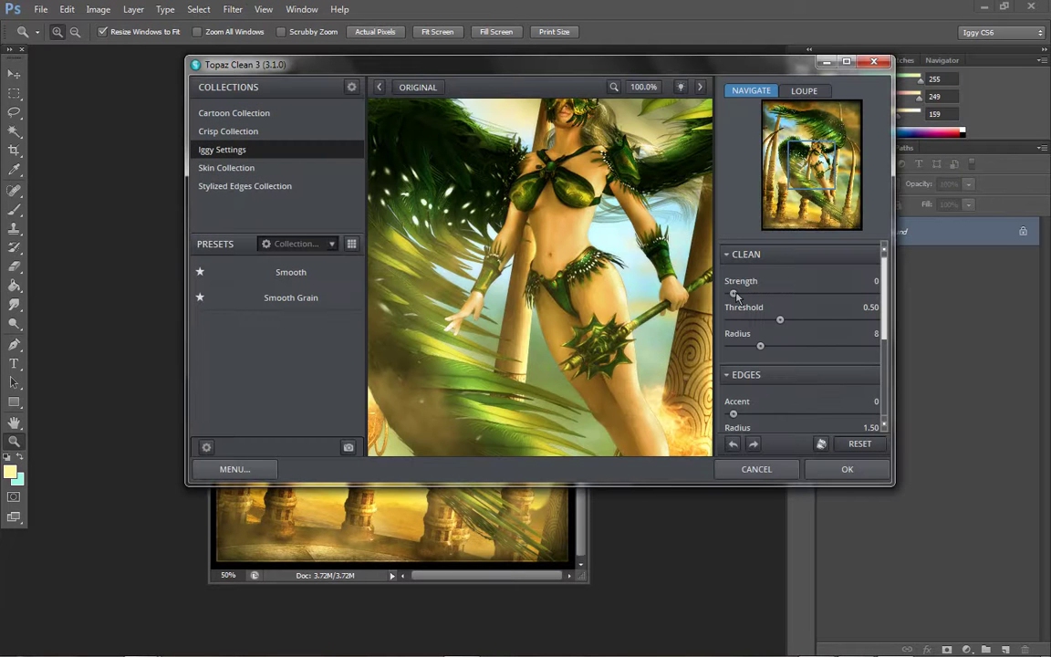
drag(733, 293, 758, 294)
drag(564, 201, 615, 345)
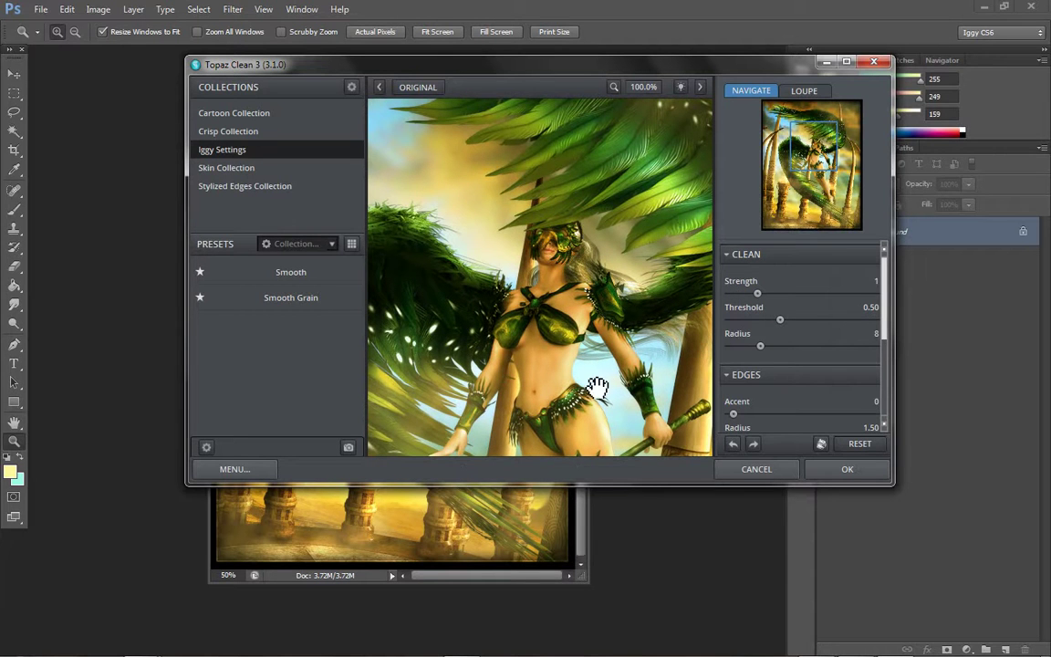
click(849, 470)
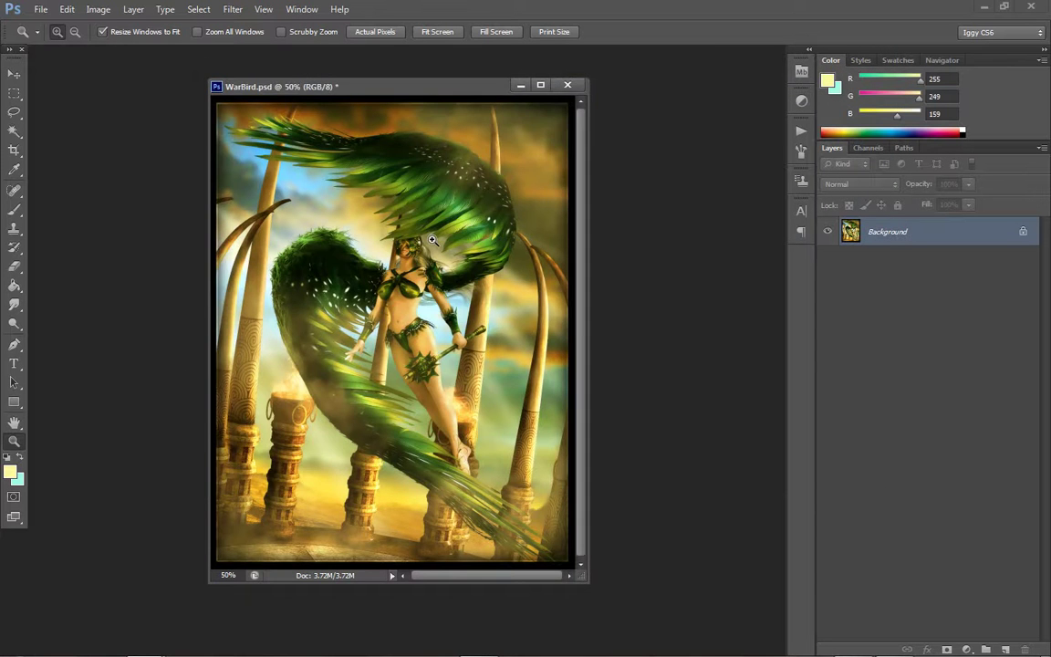
Inspect the cleaned image at 100% from the wings down to the pillars, then view it whole at 50% and reposition its window
click(500, 338)
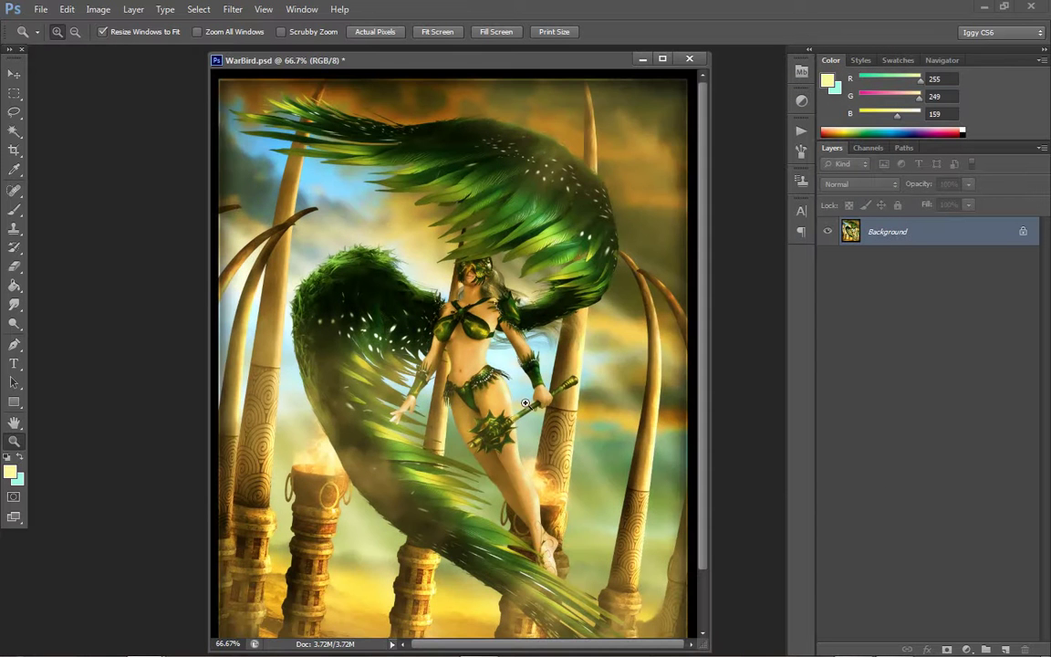
click(520, 344)
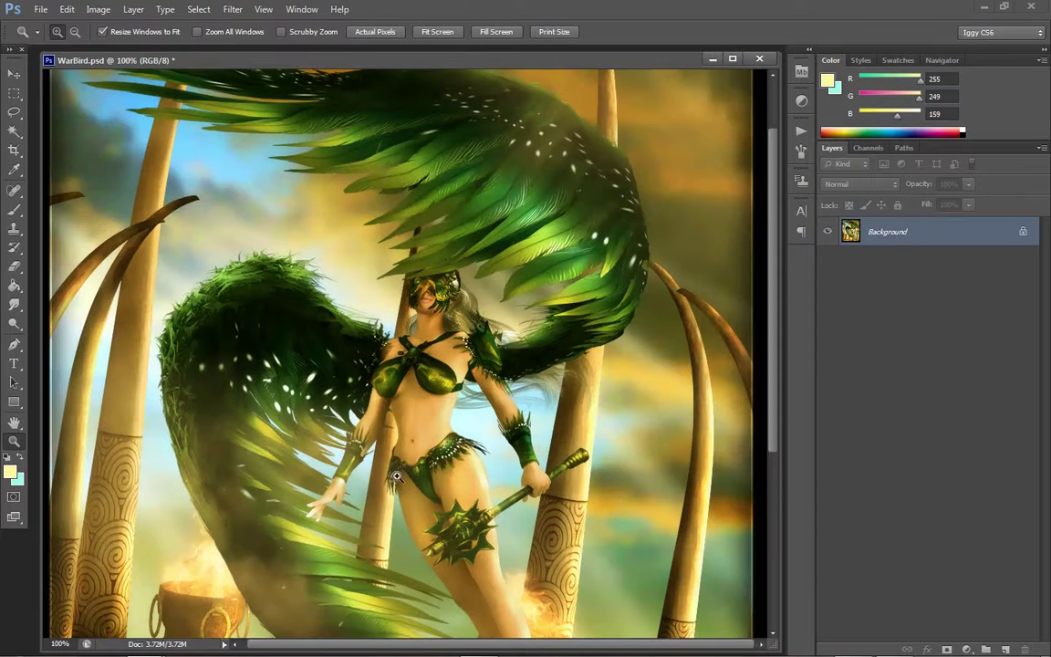
scroll(446, 262, down, 1)
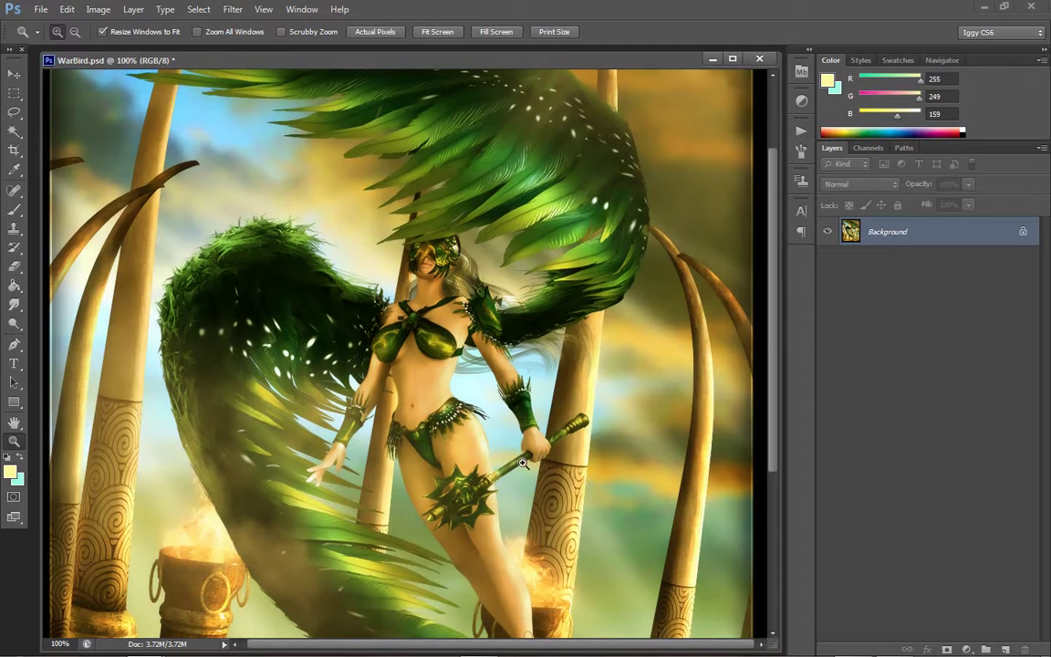
scroll(462, 429, down, 8)
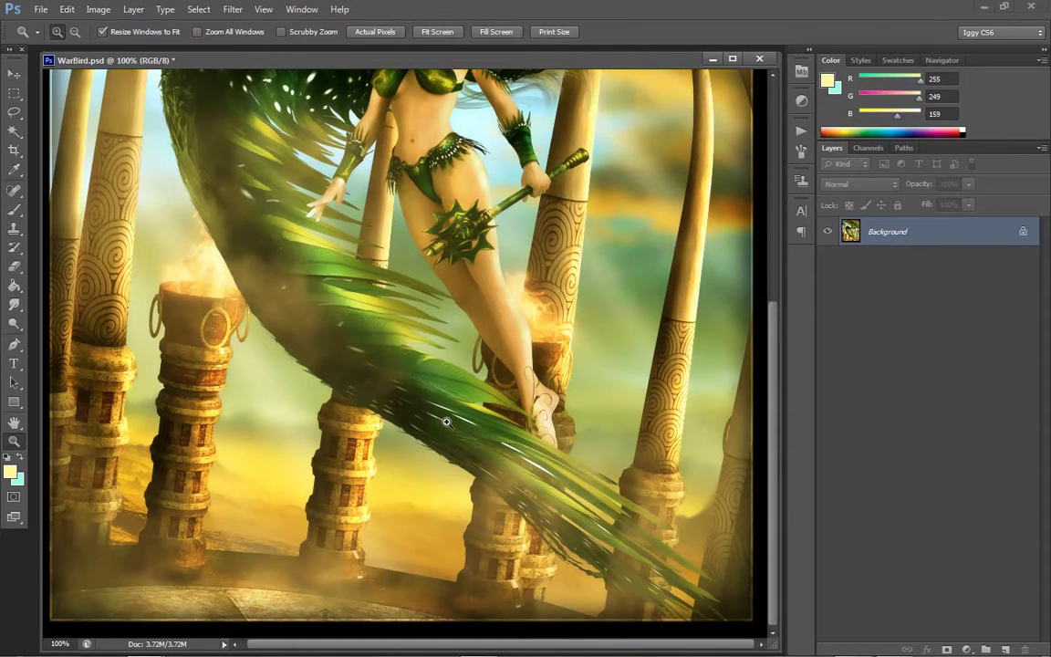
right_click(448, 428)
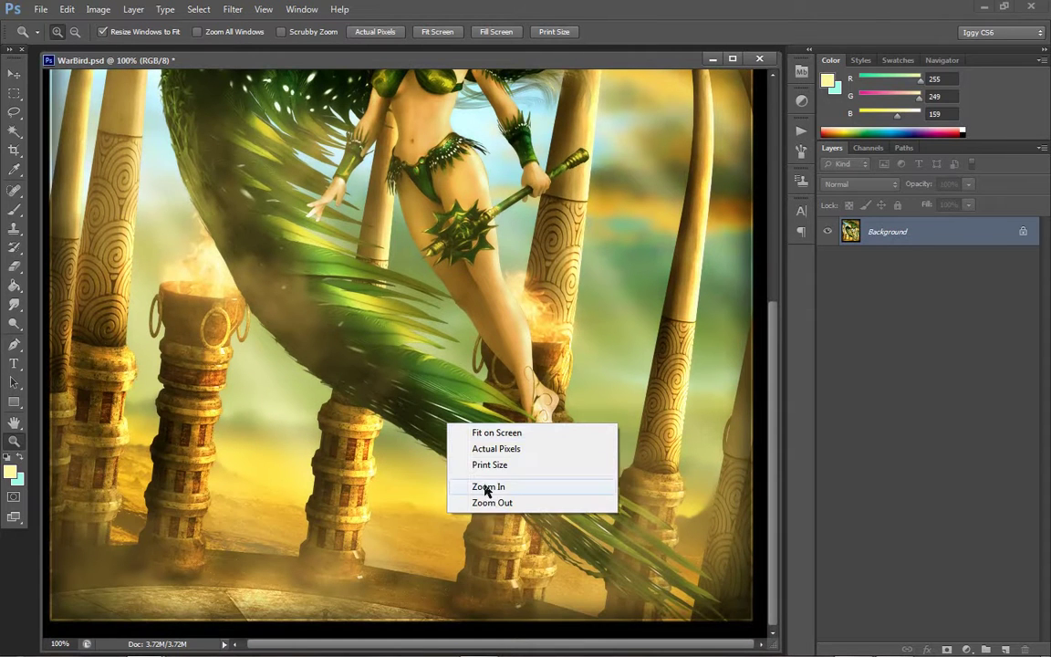
click(479, 502)
right_click(213, 196)
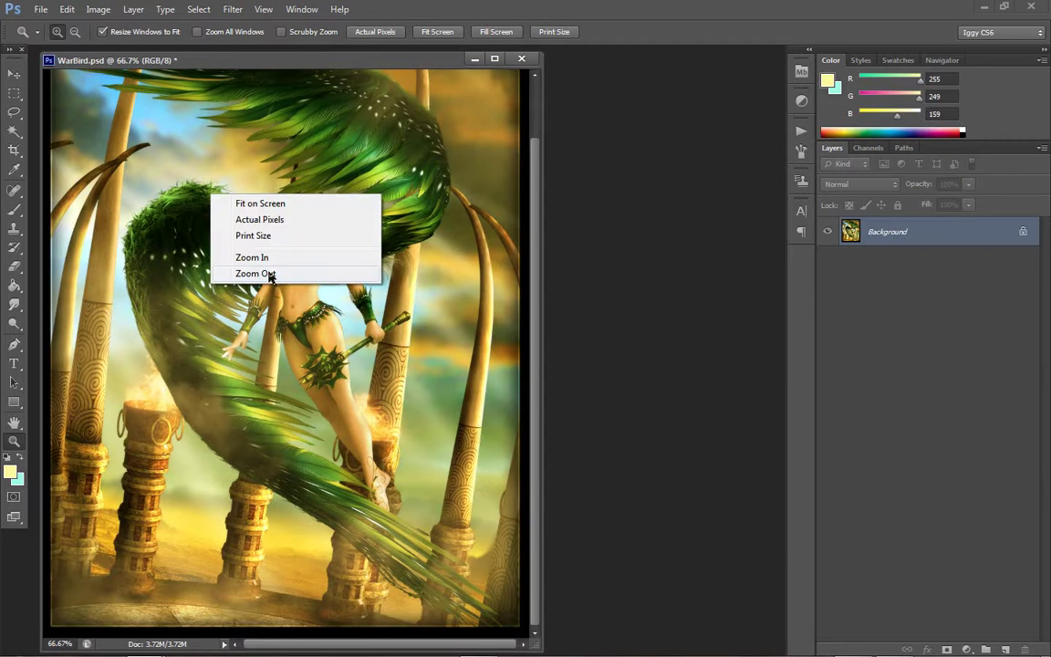
click(263, 274)
drag(218, 66, 326, 100)
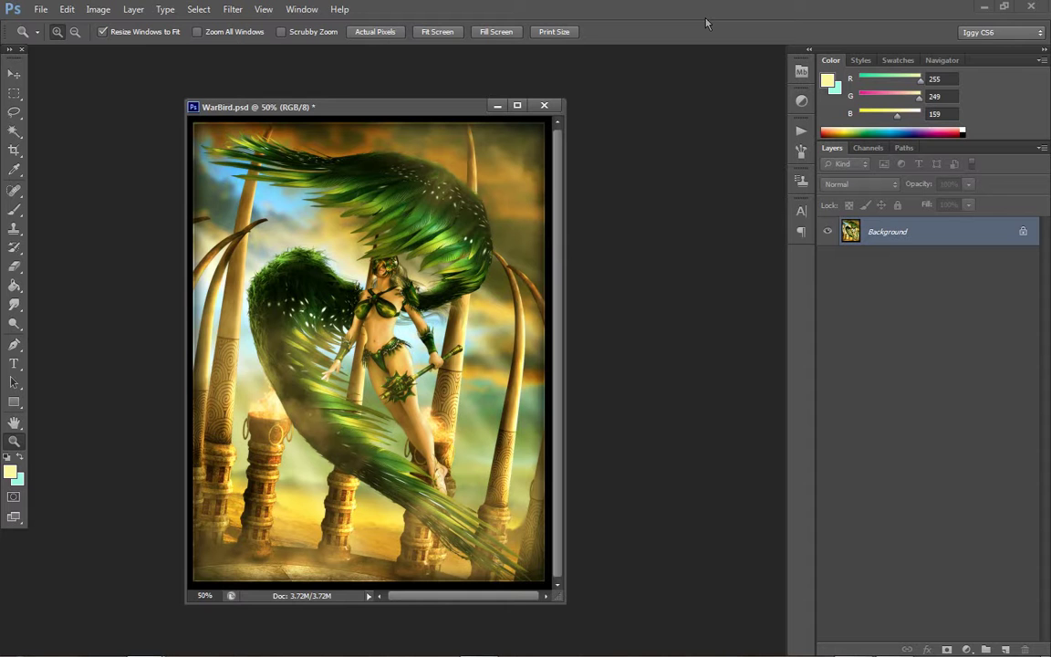
click(230, 10)
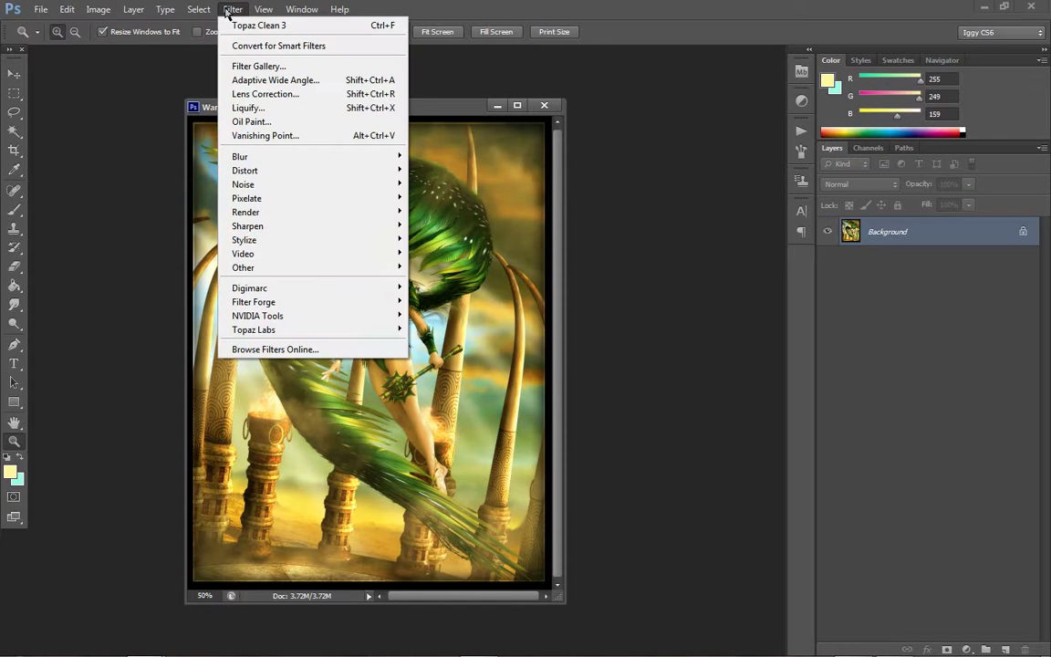
click(720, 345)
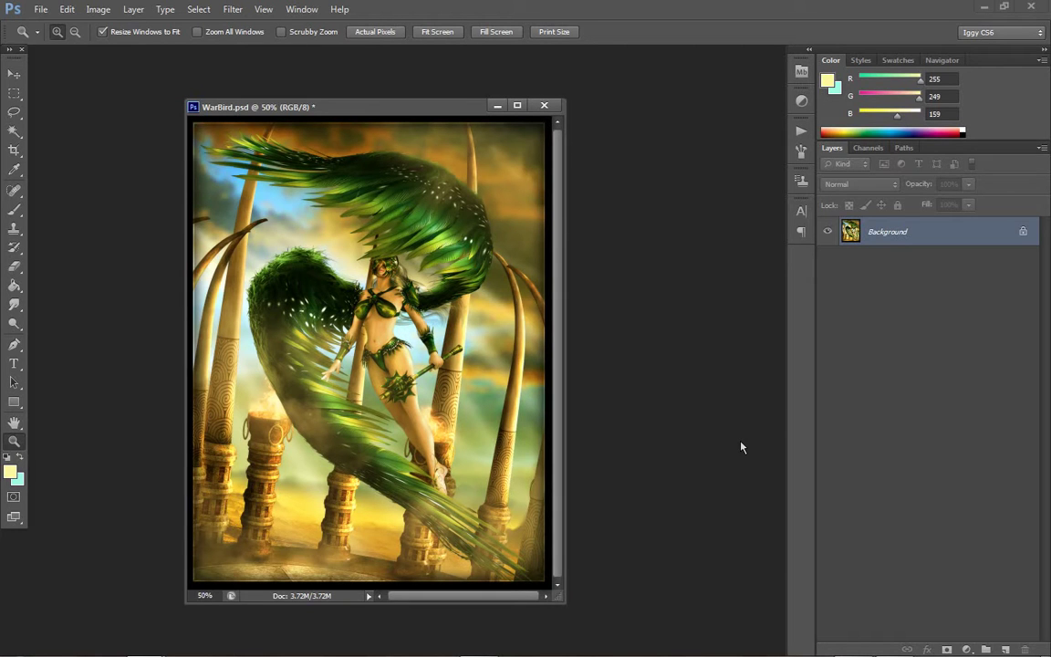
mouse_move(585, 651)
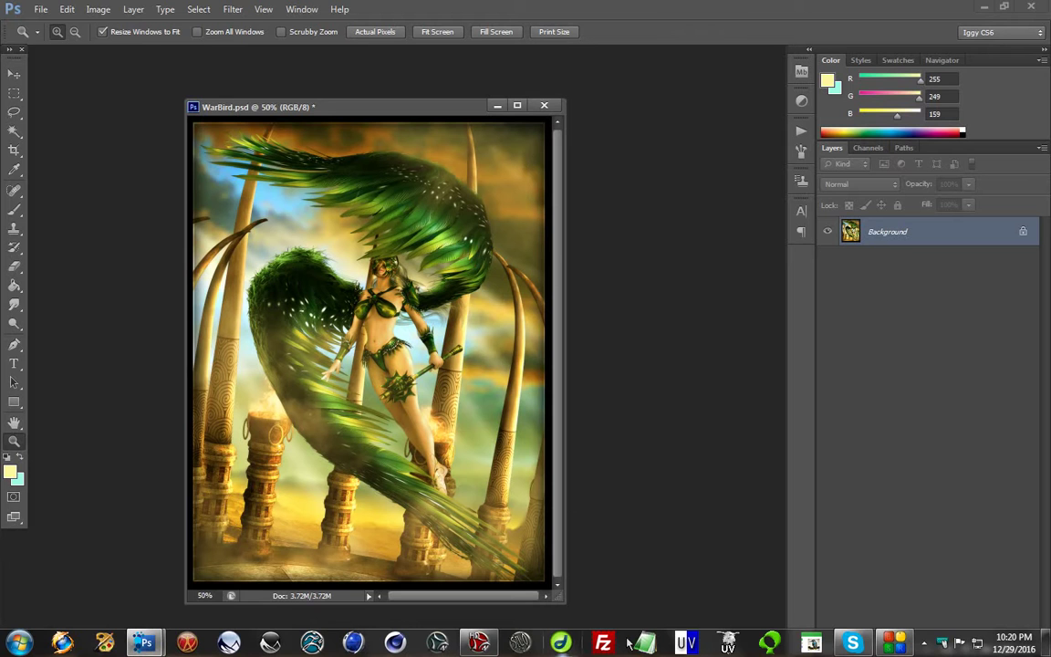
mouse_move(911, 650)
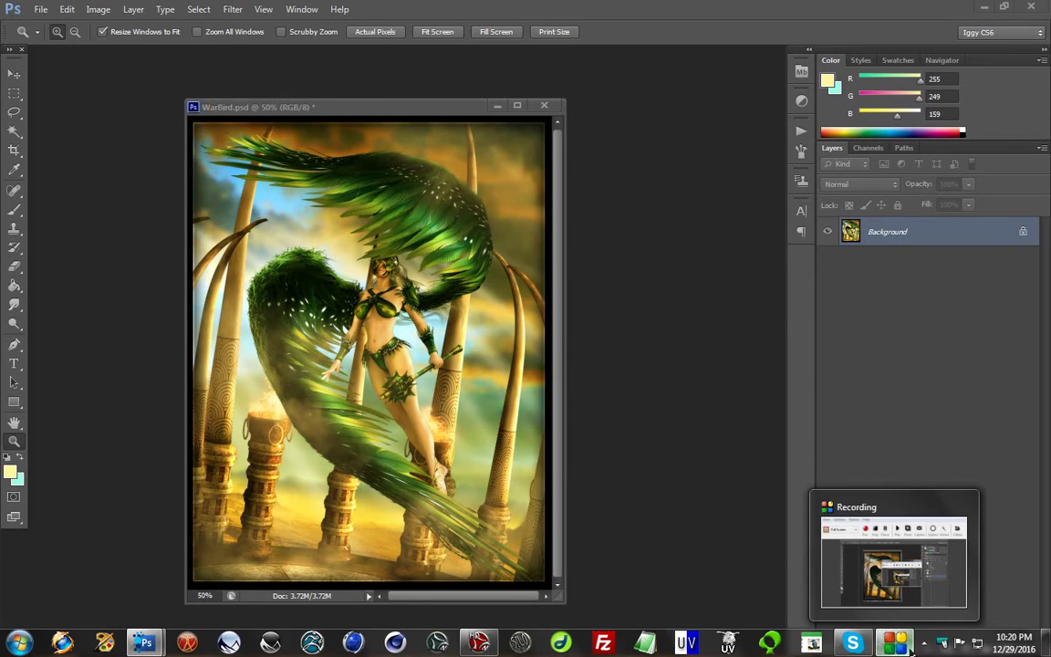